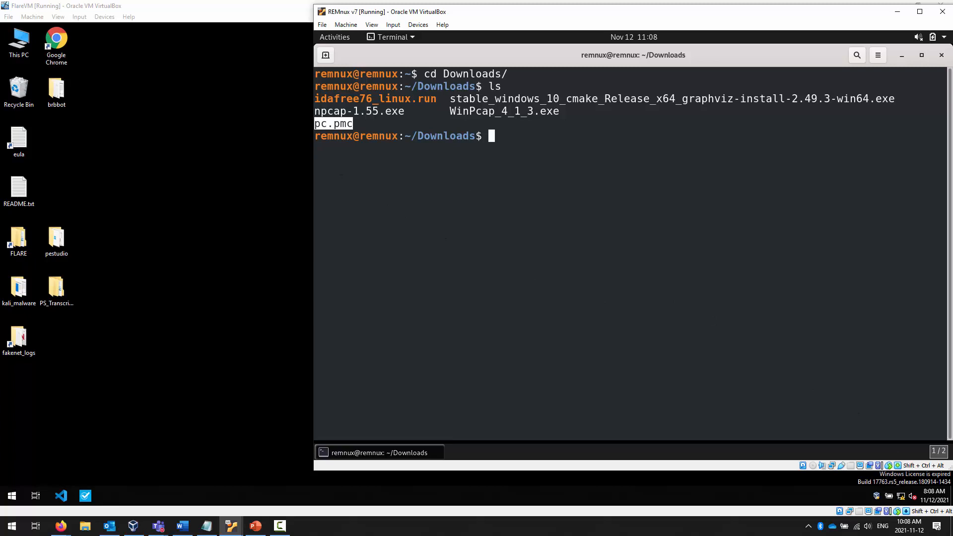
Create a new folder named "procdot stuff" on the FlareVM desktop.
{"action": "left_click", "coordinate": [156, 323]}
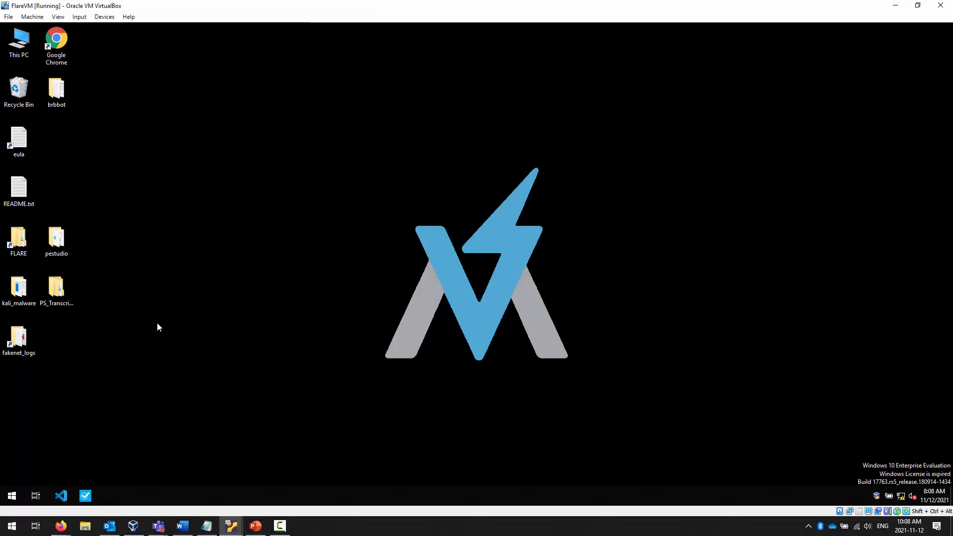
{"action": "right_click", "coordinate": [60, 188]}
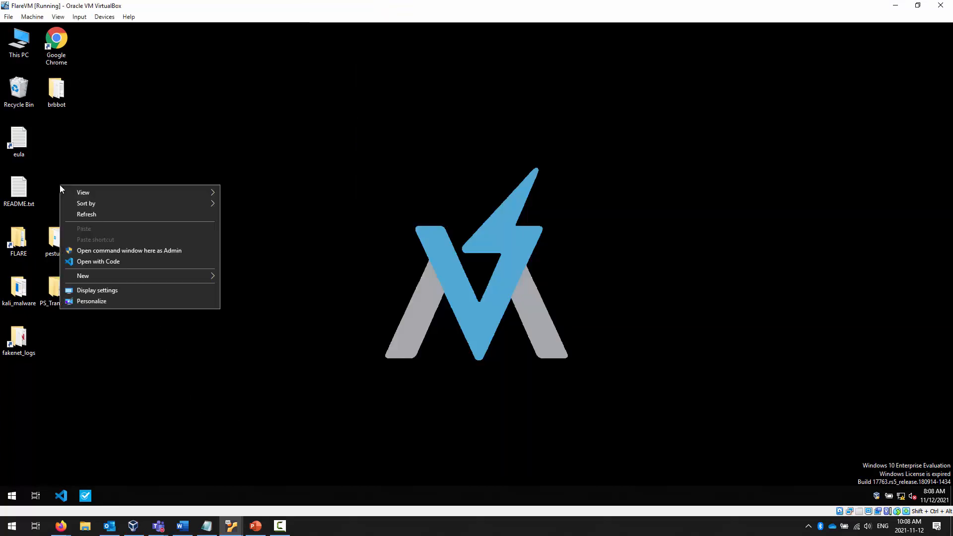
{"action": "mouse_move", "coordinate": [127, 280]}
{"action": "left_click", "coordinate": [229, 277]}
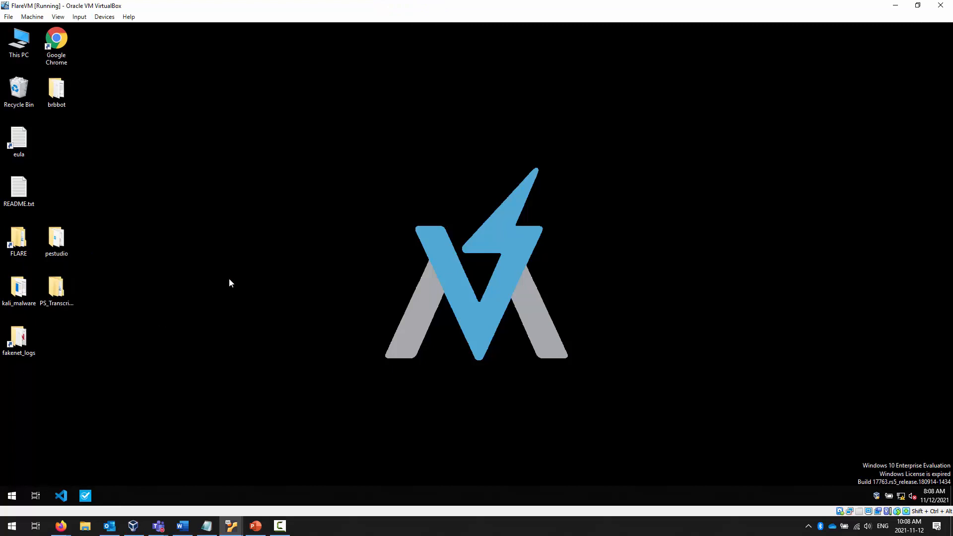
{"action": "type", "text": "procdot stuff"}
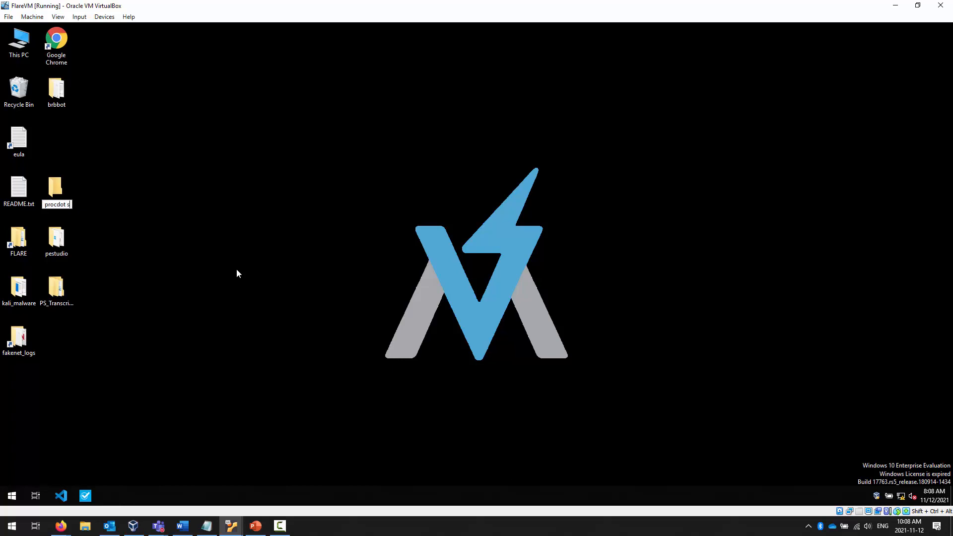
{"action": "key", "text": "Return"}
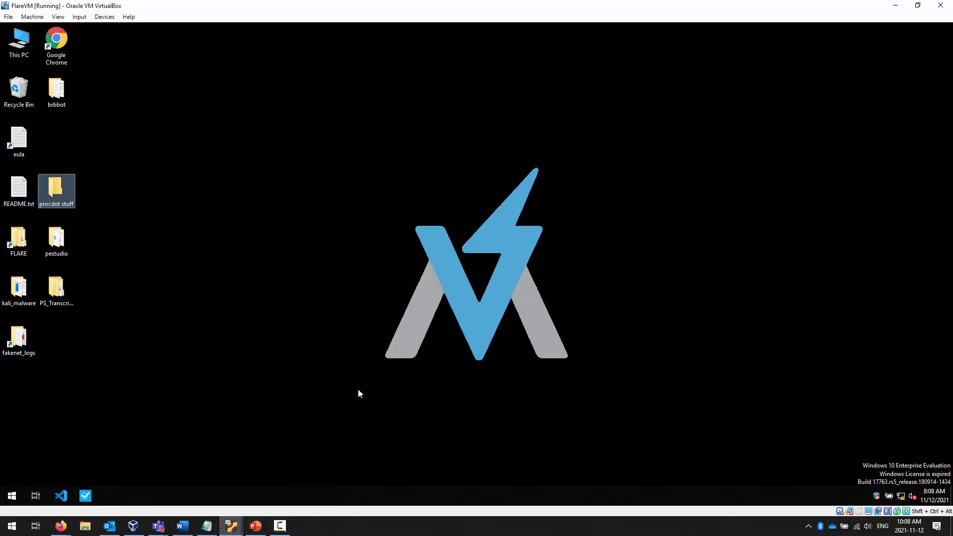
In the REMnux terminal, serve the Downloads folder over HTTP with sudo python2 -m SimpleHTTPServer 80.
{"action": "mouse_move", "coordinate": [232, 525]}
{"action": "left_click", "coordinate": [194, 498]}
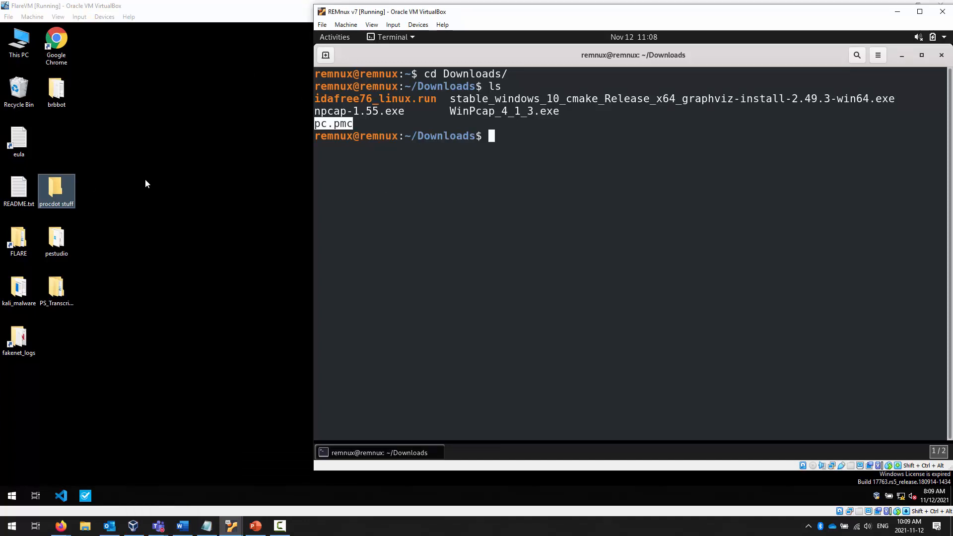
{"action": "left_click", "coordinate": [584, 229]}
{"action": "type", "text": "sudo p"}
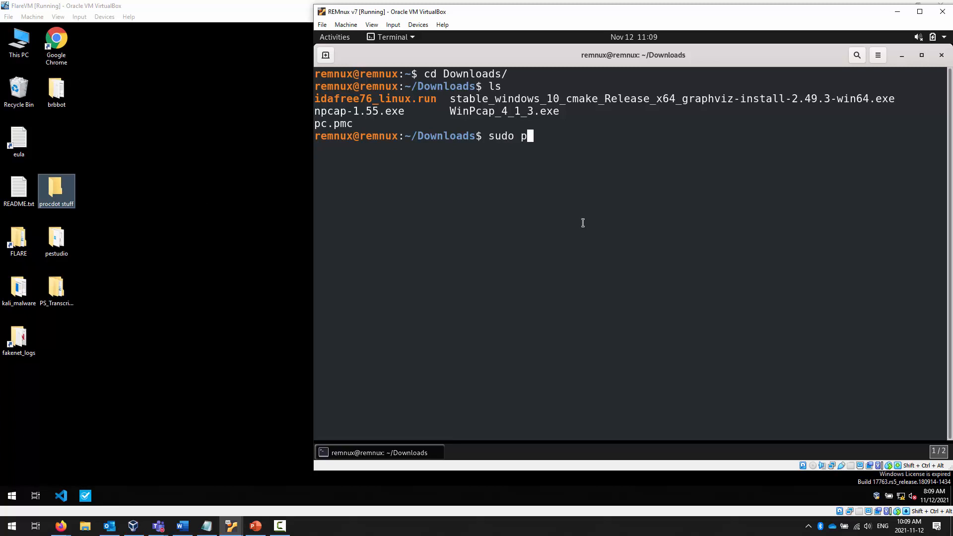
{"action": "type", "text": "ython2"}
{"action": "key", "text": "BackSpace"}
{"action": "type", "text": "2 -m Simple"}
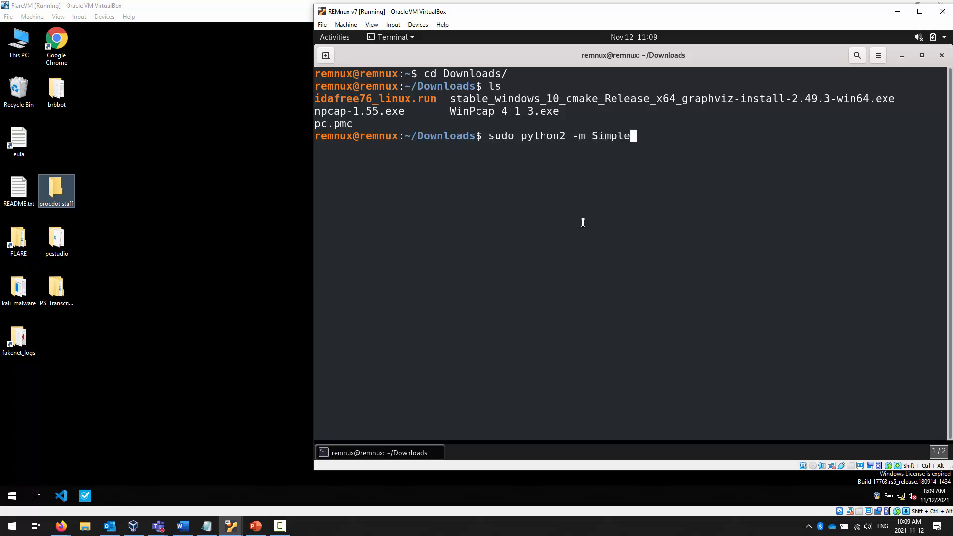
{"action": "type", "text": "HTTPServer 80"}
{"action": "key", "text": "Return"}
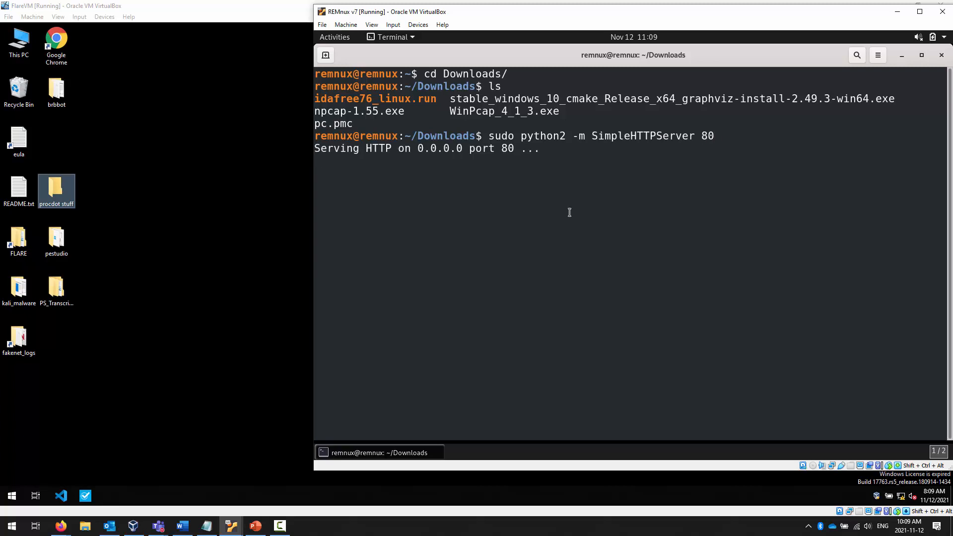
Switch to FlareVM, launch Google Chrome and open the directory listing at 192.168.56.25.
{"action": "left_click", "coordinate": [226, 290]}
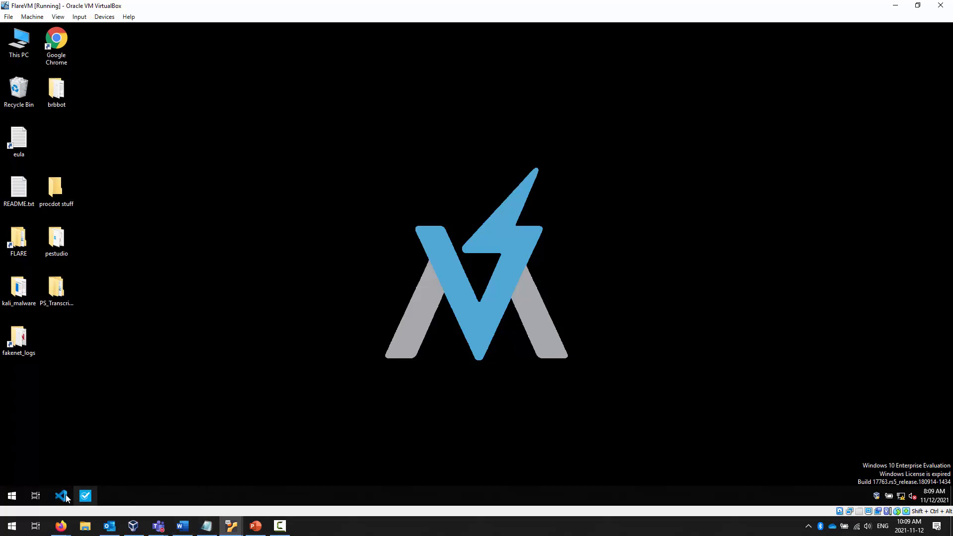
{"action": "left_click", "coordinate": [56, 48]}
{"action": "double_click", "coordinate": [56, 48]}
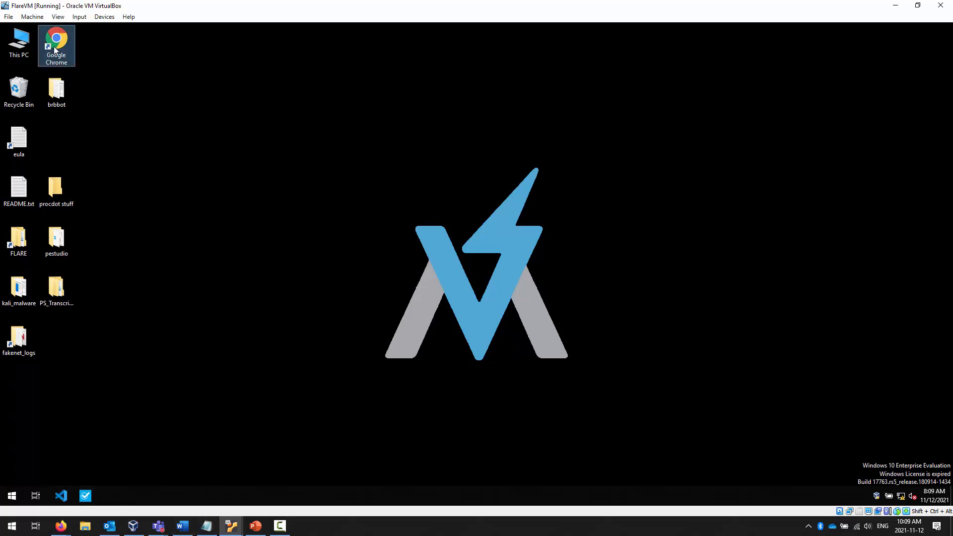
{"action": "left_click", "coordinate": [49, 82]}
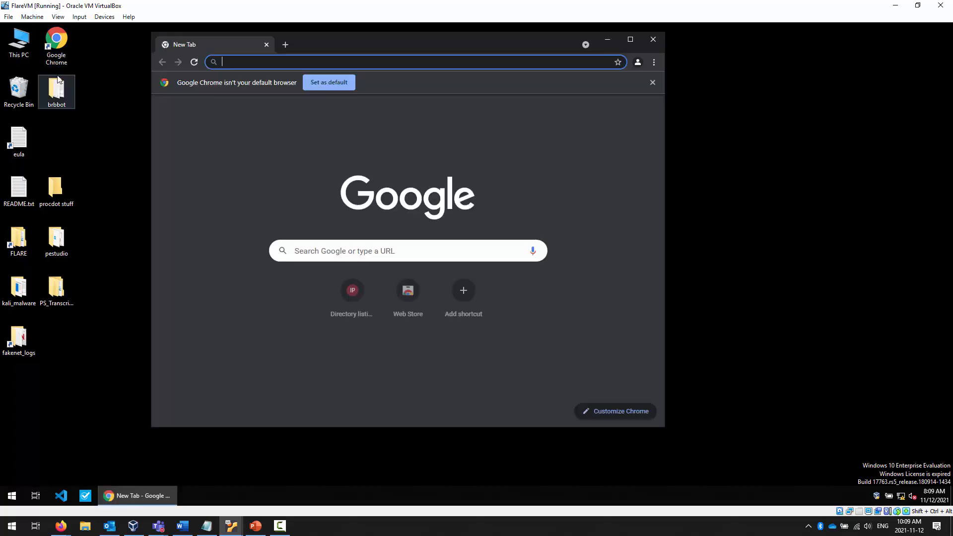
{"action": "left_click_drag", "start_coordinate": [349, 37], "coordinate": [545, 51]}
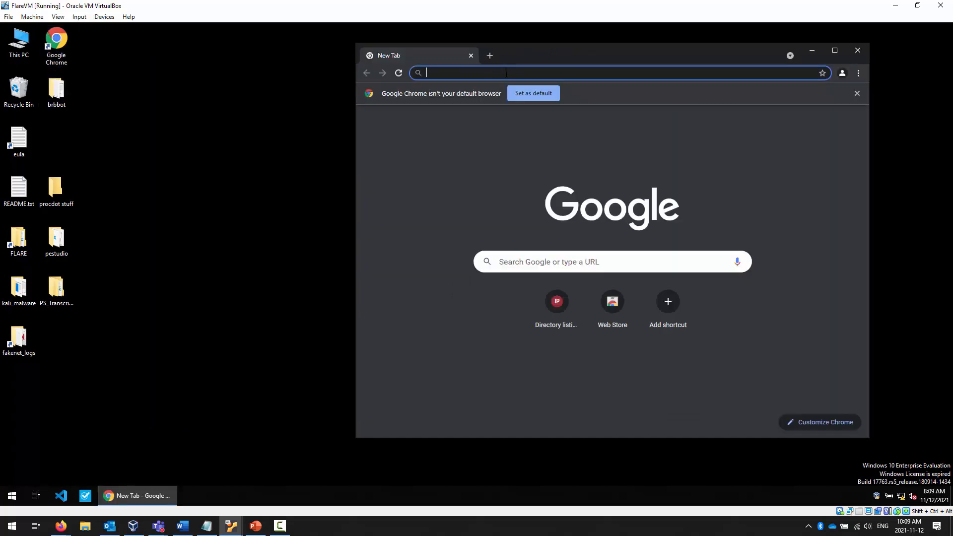
{"action": "type", "text": "192."}
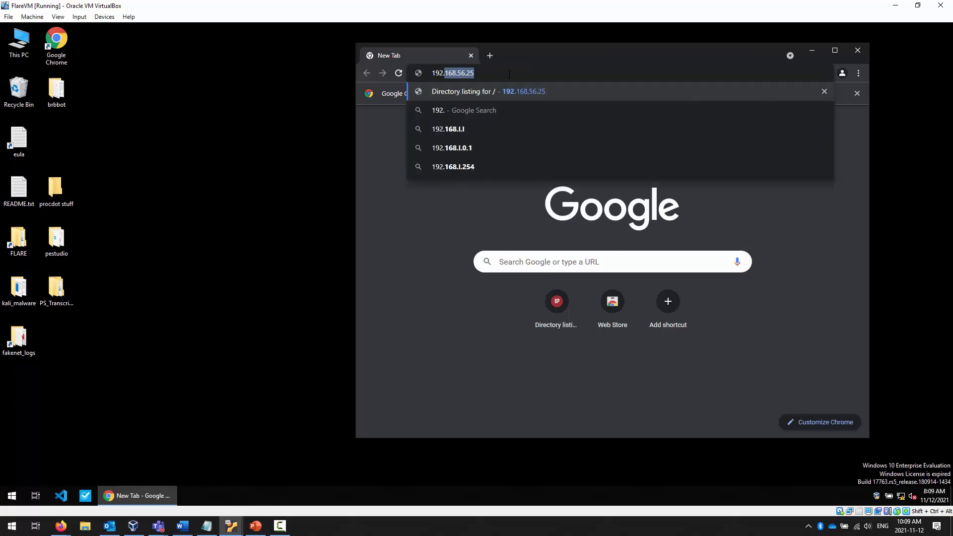
{"action": "key", "text": "BackSpace"}
{"action": "key", "text": "Up"}
{"action": "key", "text": "Return"}
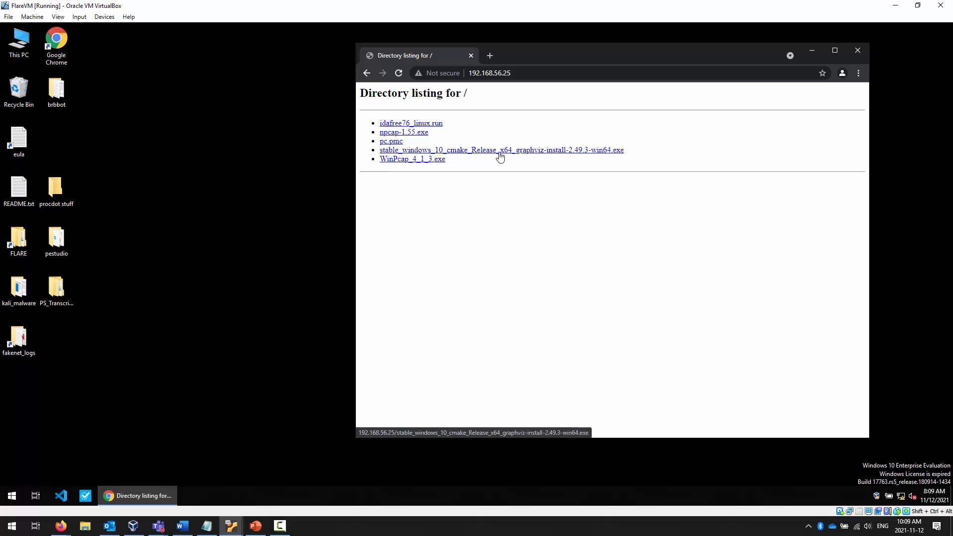
Save npcap-1.55.exe and pc.pmc from the directory listing into the "procdot stuff" desktop folder.
{"action": "right_click", "coordinate": [393, 133]}
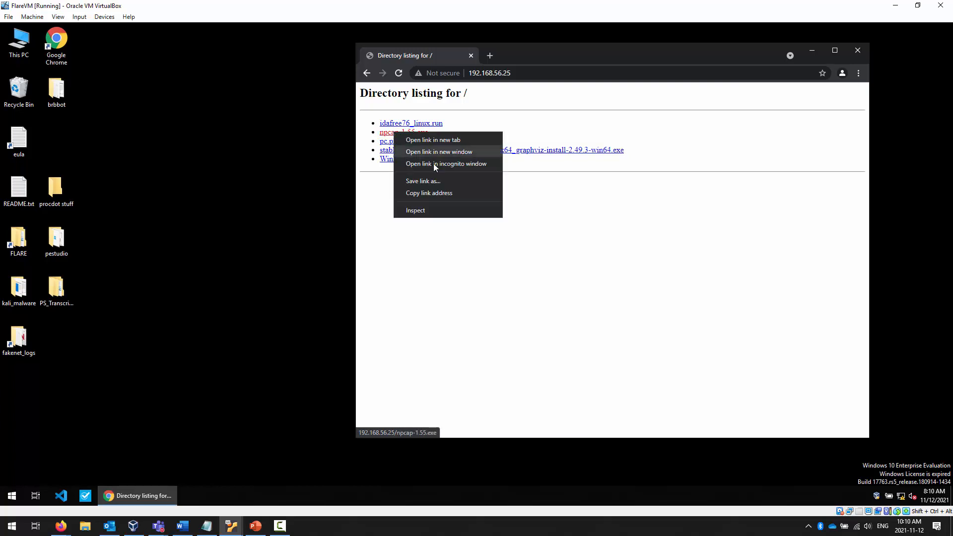
{"action": "left_click", "coordinate": [434, 181]}
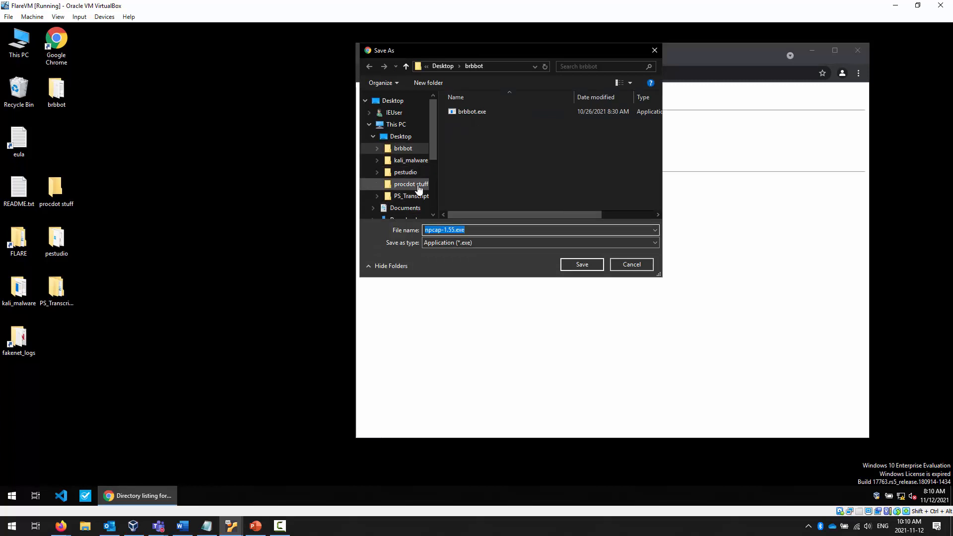
{"action": "left_click", "coordinate": [418, 187]}
{"action": "left_click", "coordinate": [579, 266]}
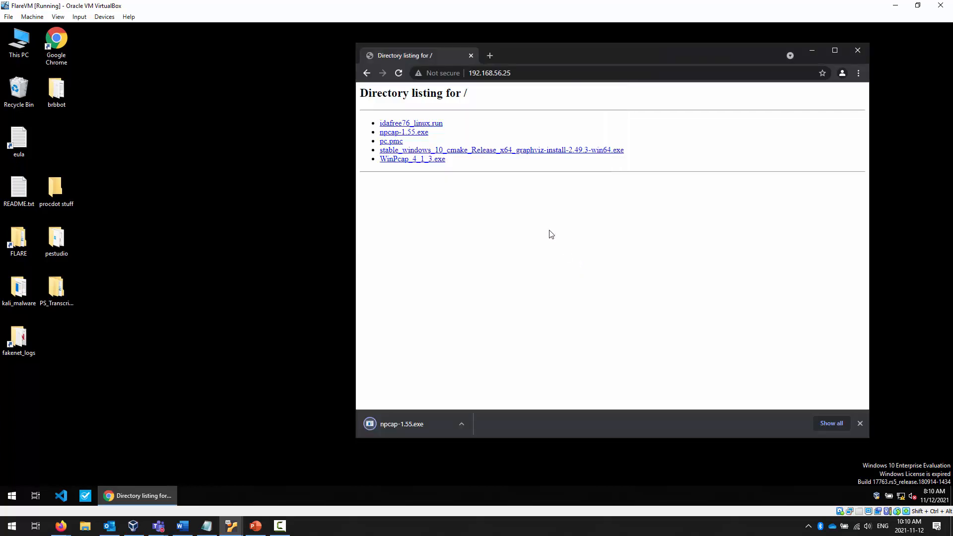
{"action": "right_click", "coordinate": [394, 143]}
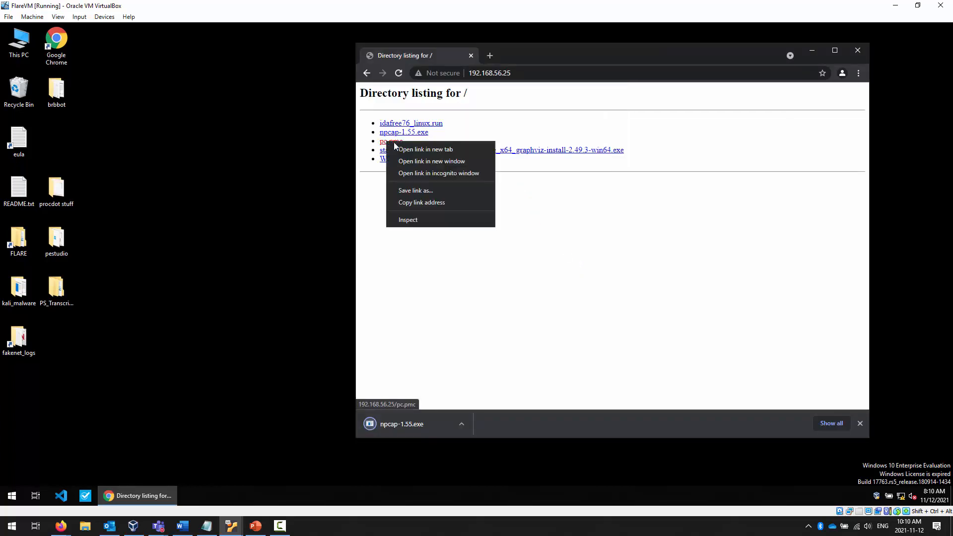
{"action": "left_click", "coordinate": [430, 191]}
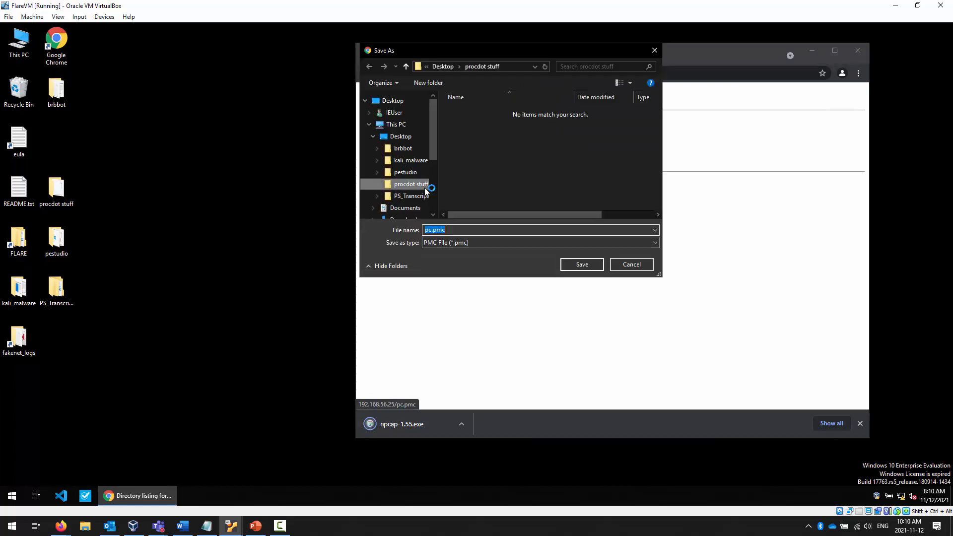
{"action": "left_click", "coordinate": [596, 264]}
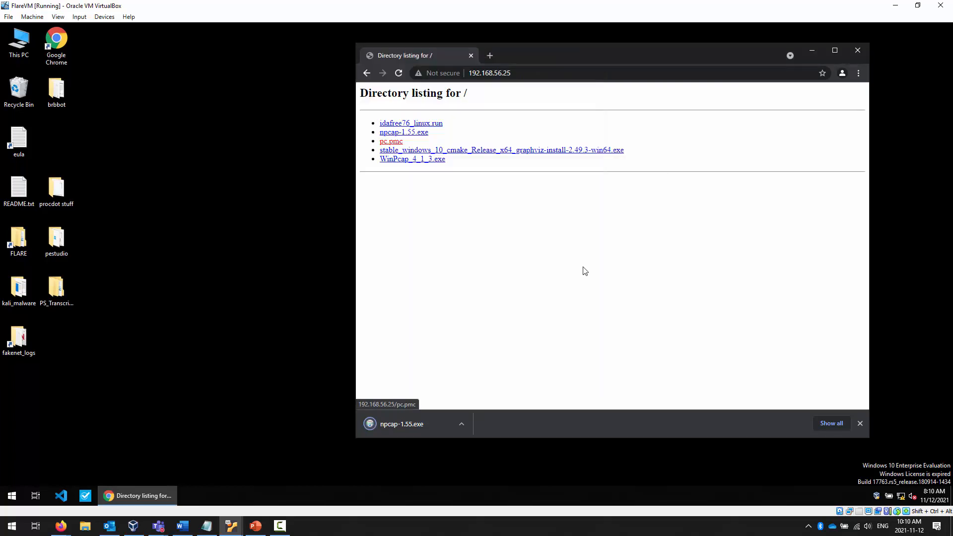
Save the Graphviz 2.49.3 win64 installer and WinPcap_4_1_3.exe into the "procdot stuff" folder.
{"action": "right_click", "coordinate": [441, 151]}
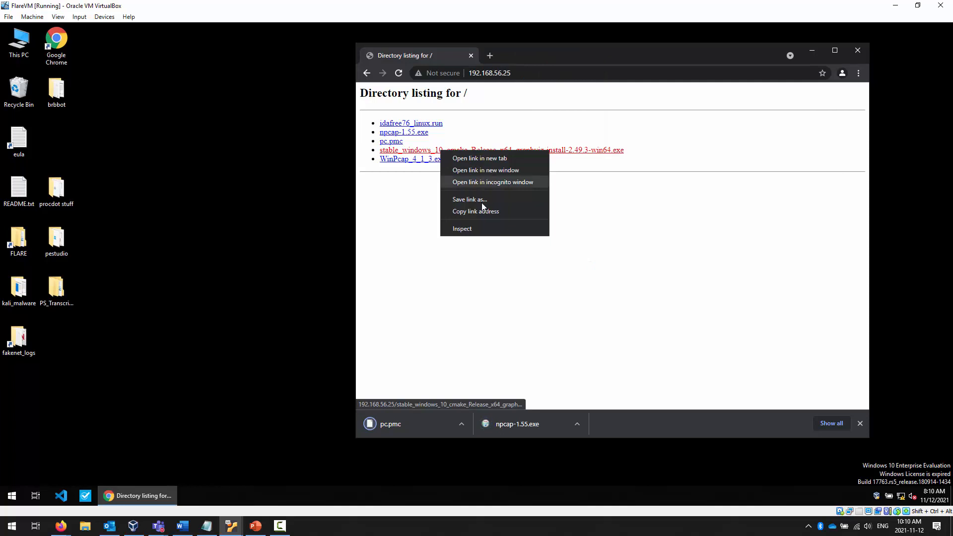
{"action": "left_click", "coordinate": [477, 199]}
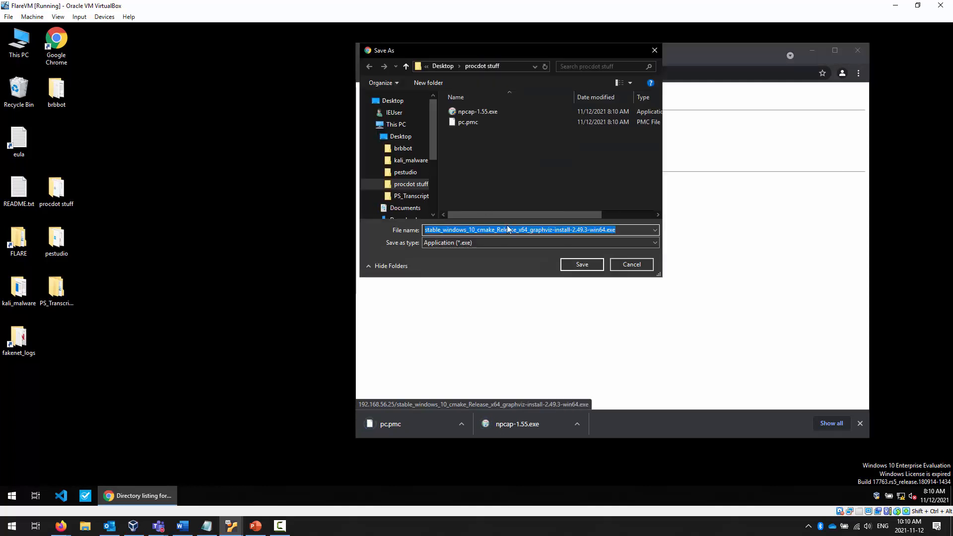
{"action": "left_click", "coordinate": [583, 266]}
{"action": "right_click", "coordinate": [438, 160]}
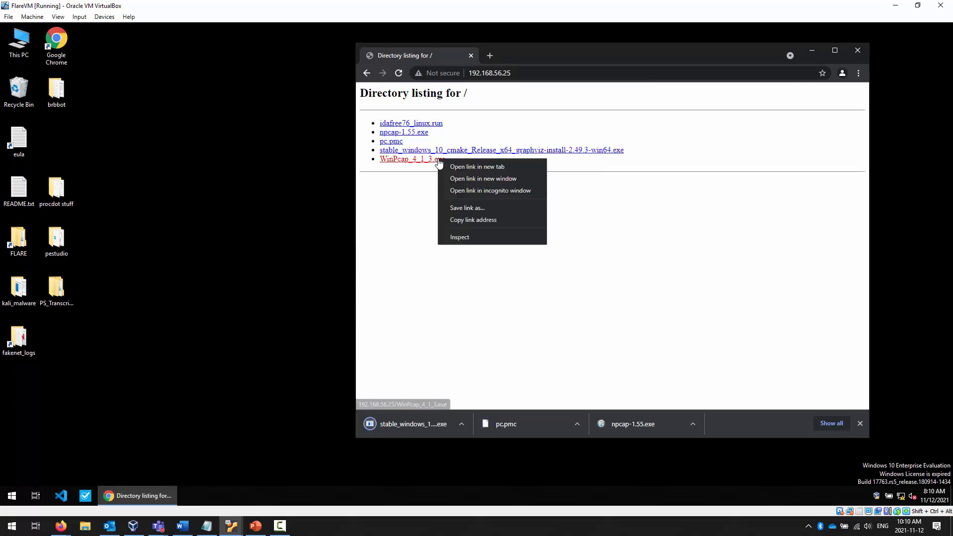
{"action": "left_click", "coordinate": [488, 207]}
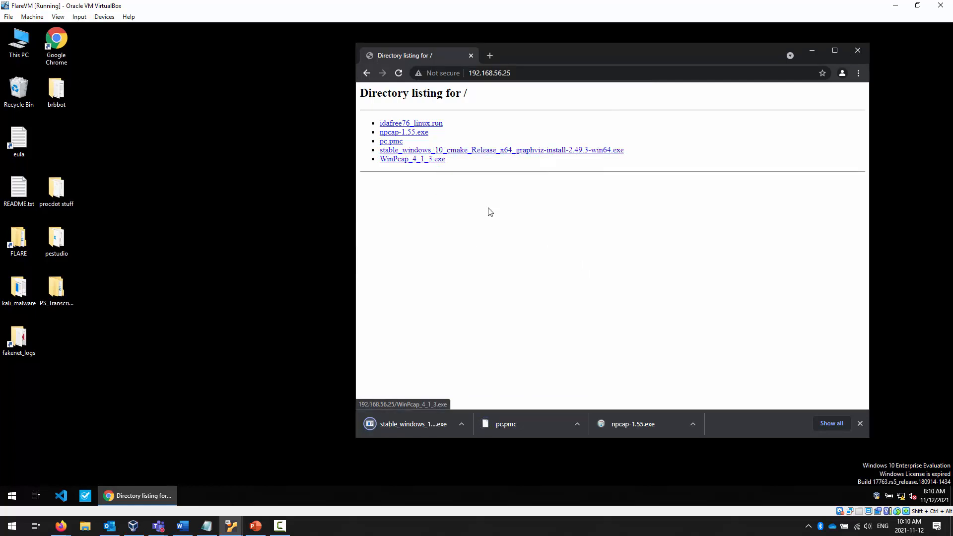
{"action": "left_click", "coordinate": [582, 264]}
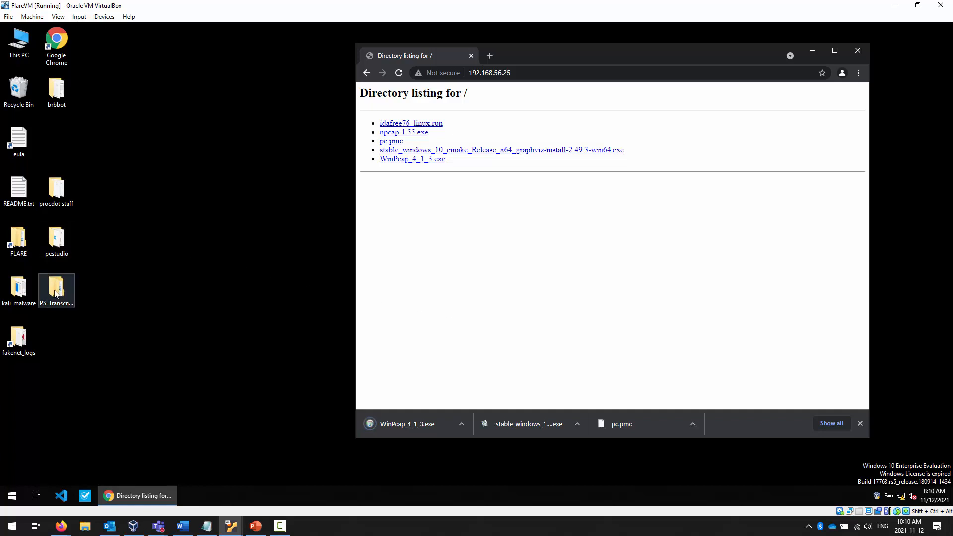
Launch the Graphviz installer from the "procdot stuff" desktop folder and accept its license agreement.
{"action": "left_click", "coordinate": [49, 197]}
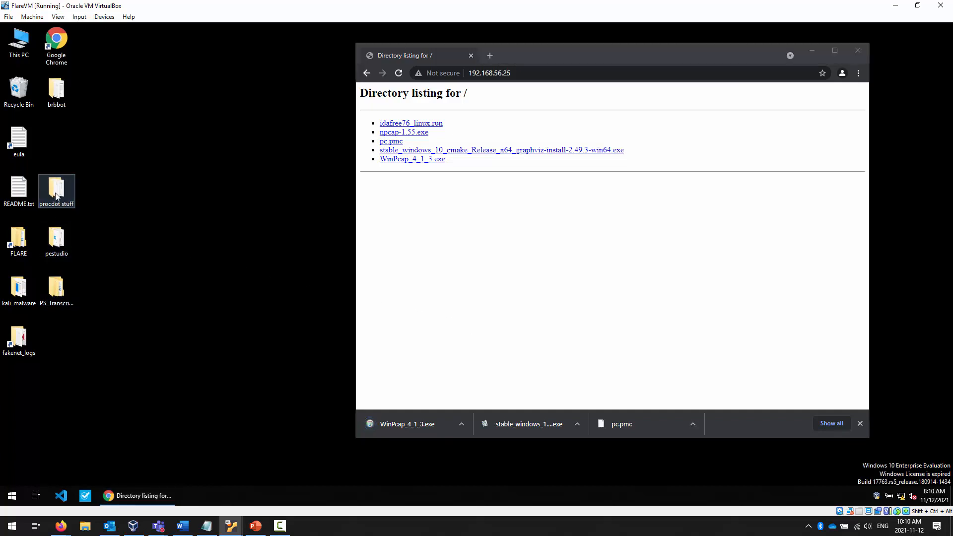
{"action": "double_click", "coordinate": [63, 195]}
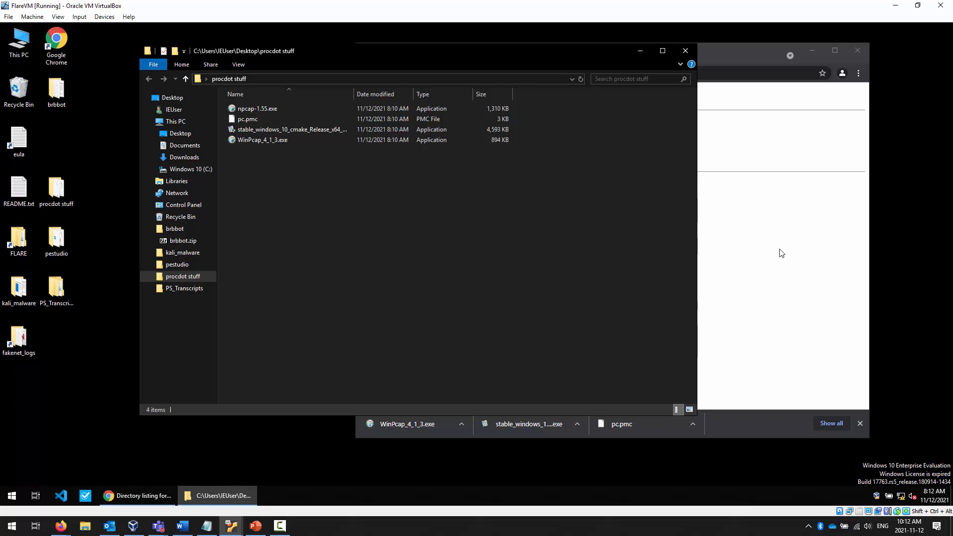
{"action": "left_click", "coordinate": [277, 131]}
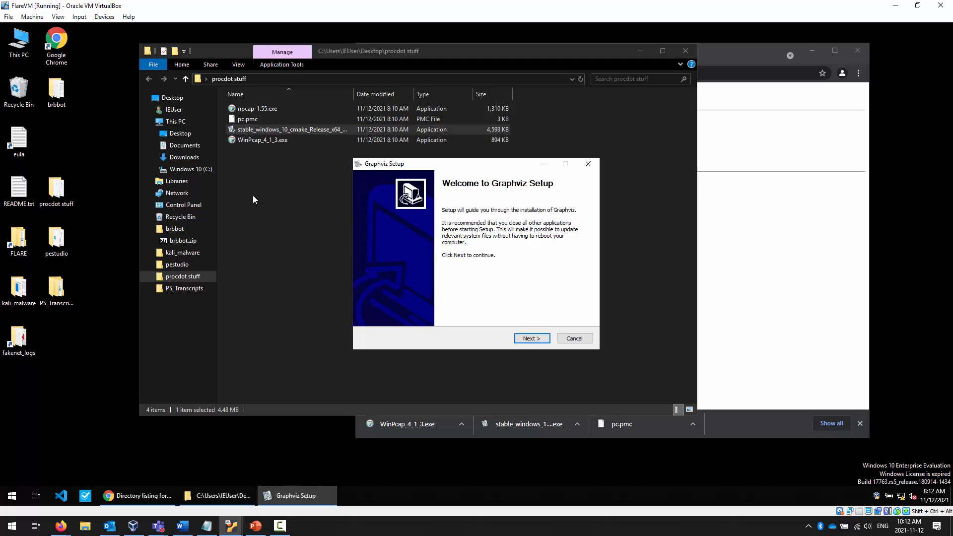
{"action": "left_click", "coordinate": [533, 338]}
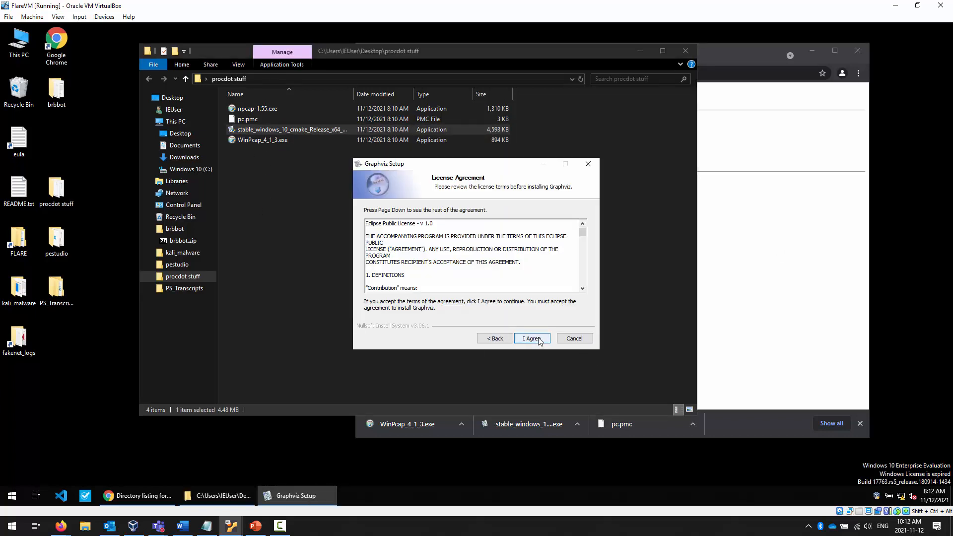
{"action": "left_click", "coordinate": [535, 340]}
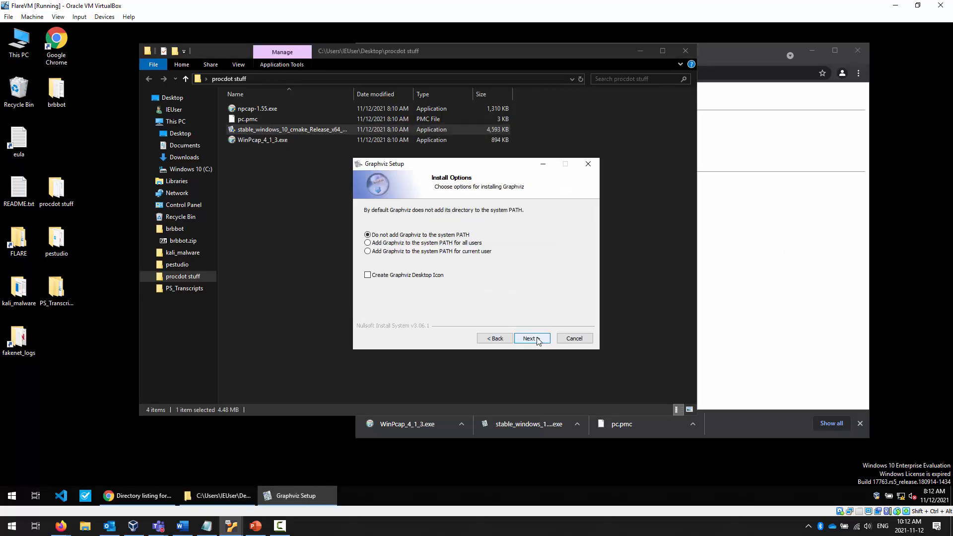
Install Graphviz into C:\Program Files\Graphviz and finish the setup.
{"action": "left_click", "coordinate": [461, 243]}
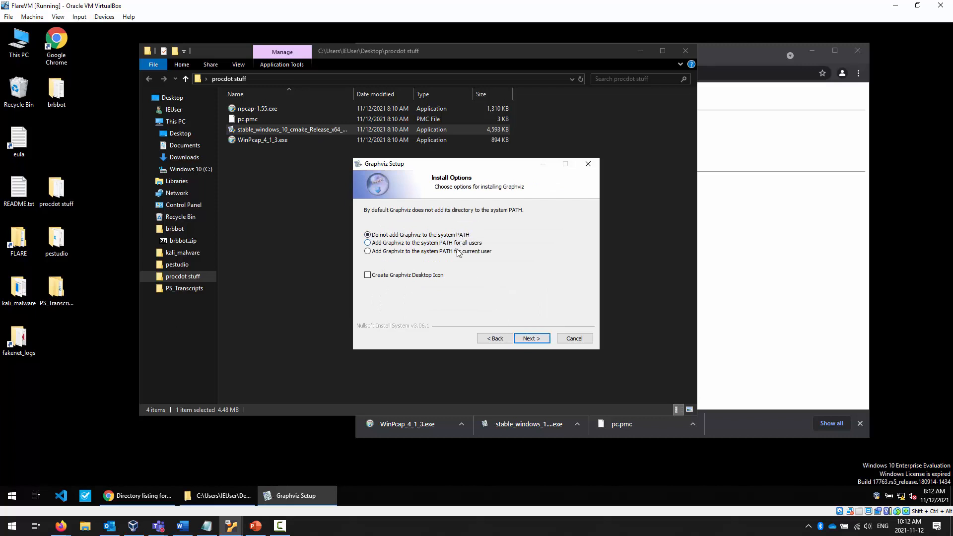
{"action": "left_click", "coordinate": [535, 340]}
{"action": "left_click", "coordinate": [537, 342]}
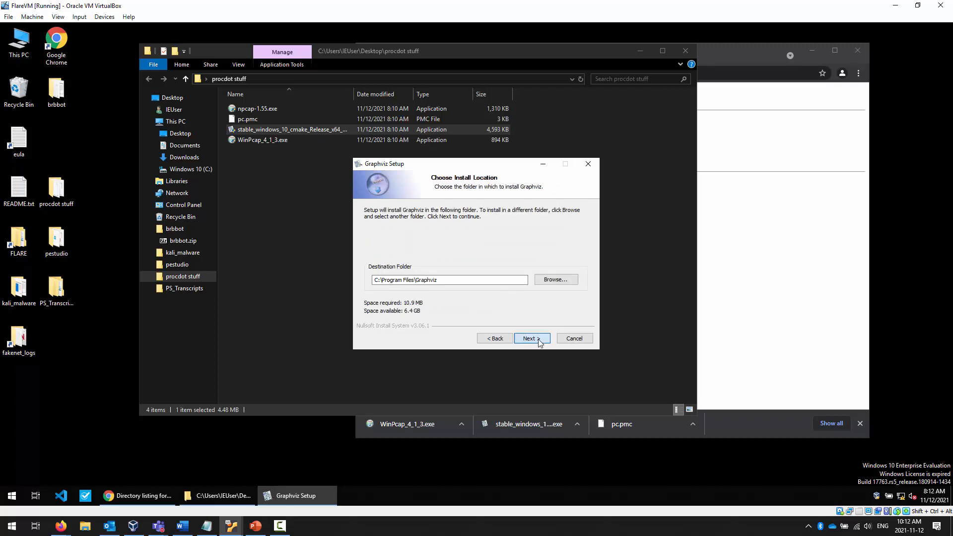
{"action": "left_click", "coordinate": [534, 341]}
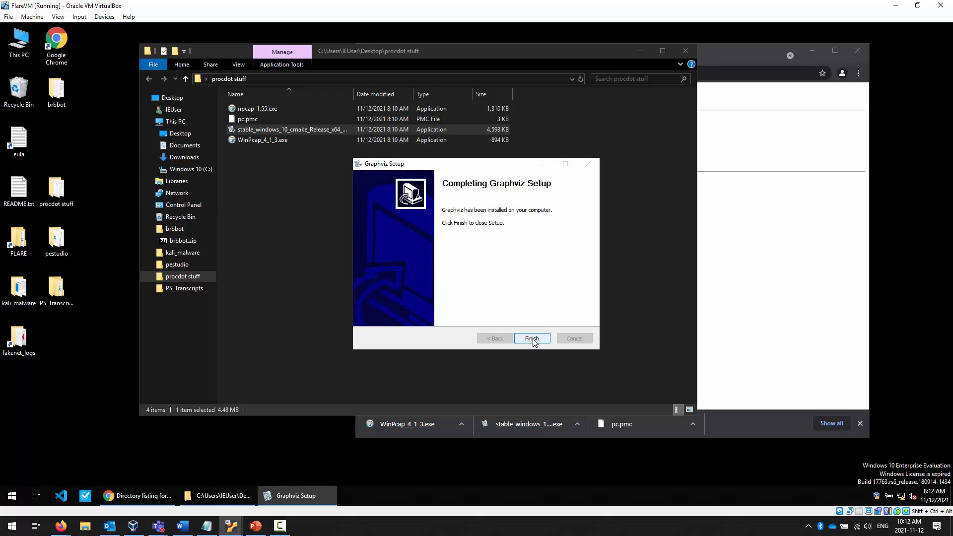
{"action": "left_click", "coordinate": [530, 340]}
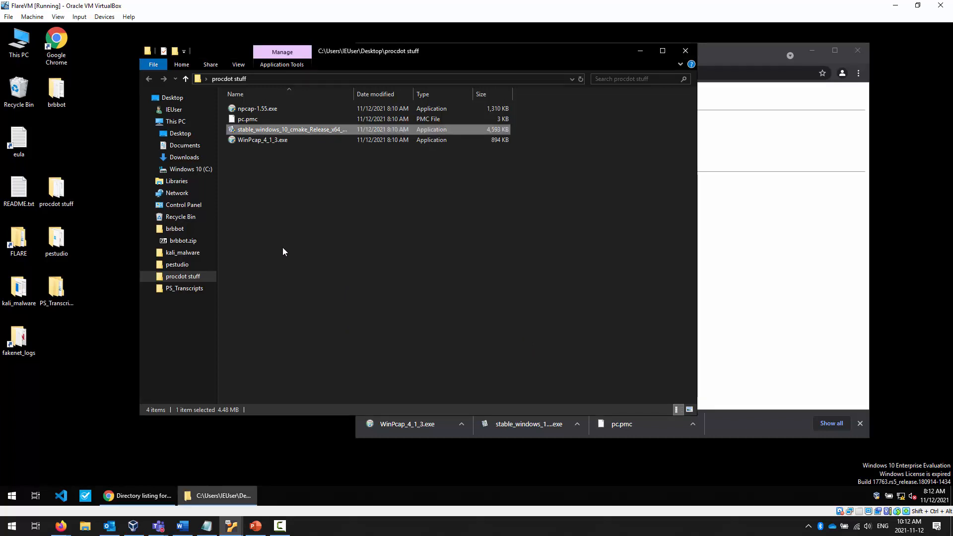
Launch Process Monitor (procmon) in FlareVM and move its window higher on the desktop.
{"action": "left_click", "coordinate": [252, 120]}
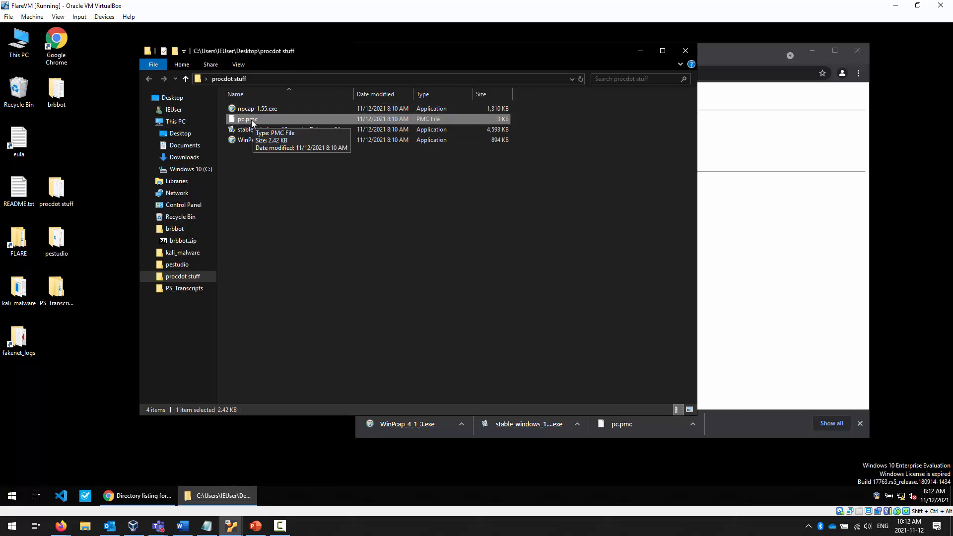
{"action": "left_click", "coordinate": [12, 496]}
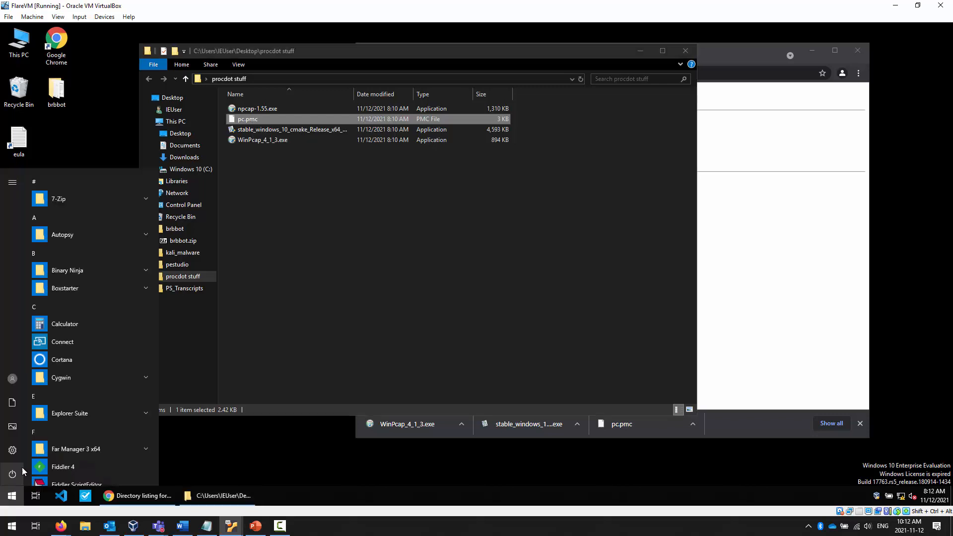
{"action": "type", "text": "pro"}
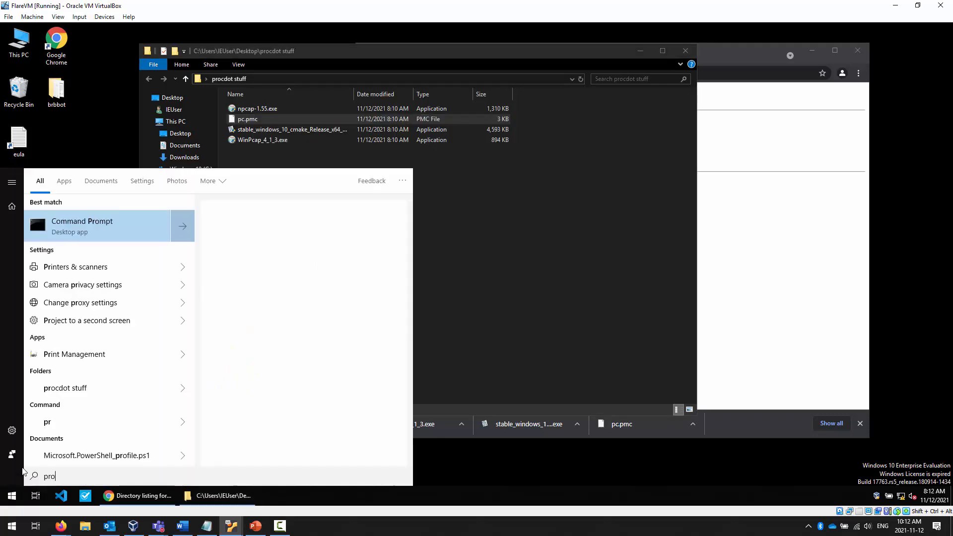
{"action": "type", "text": "cdot"}
{"action": "key", "text": "Return"}
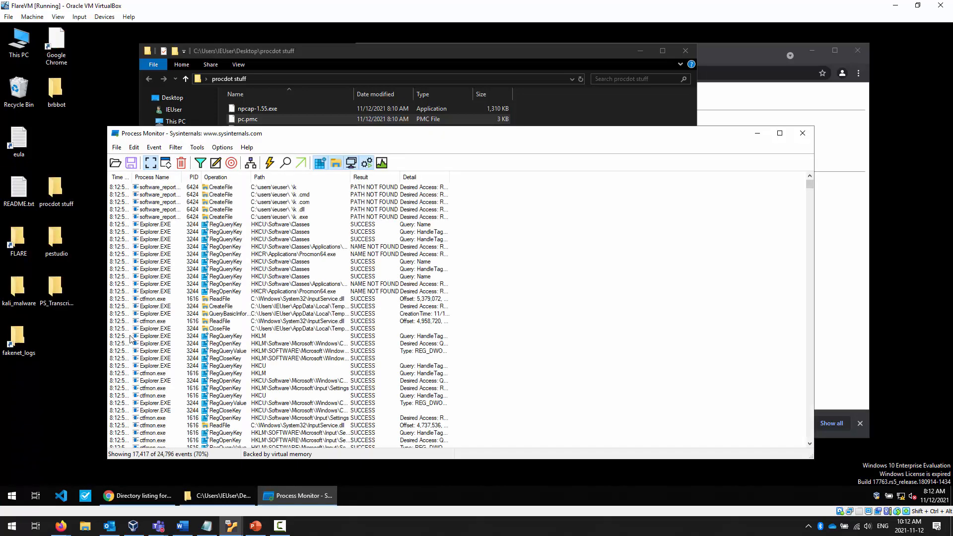
{"action": "left_click_drag", "start_coordinate": [308, 135], "coordinate": [348, 78]}
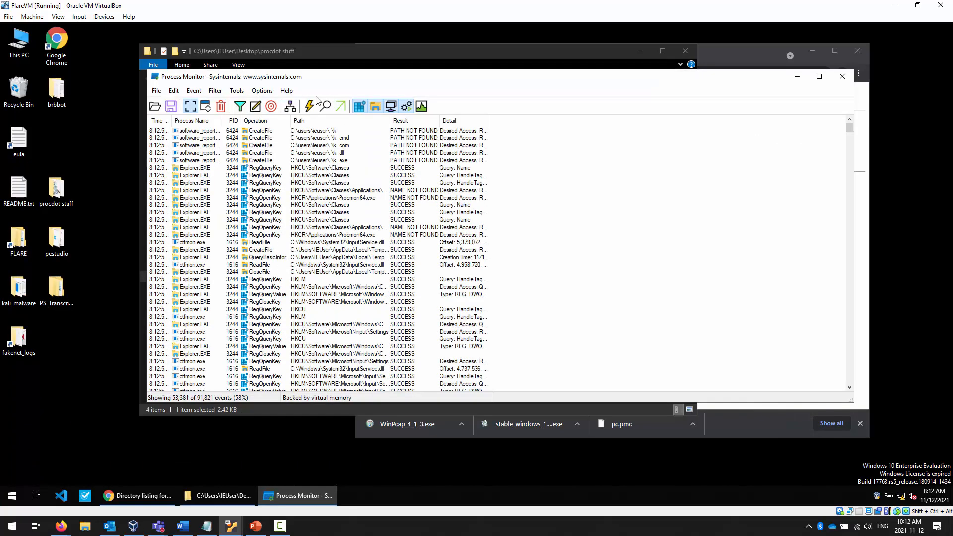
Import the pc.pmc configuration from the "procdot stuff" desktop folder into Process Monitor.
{"action": "left_click", "coordinate": [156, 90]}
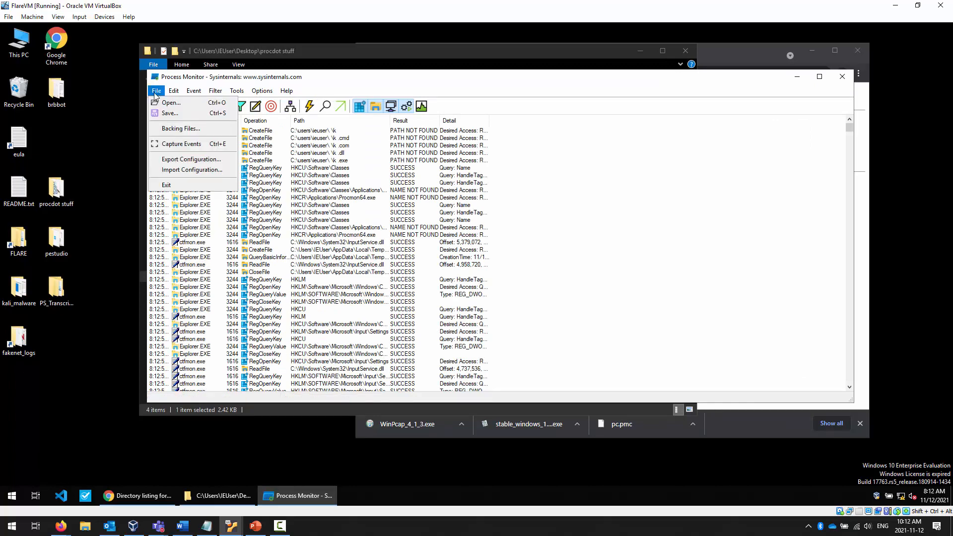
{"action": "left_click", "coordinate": [191, 171]}
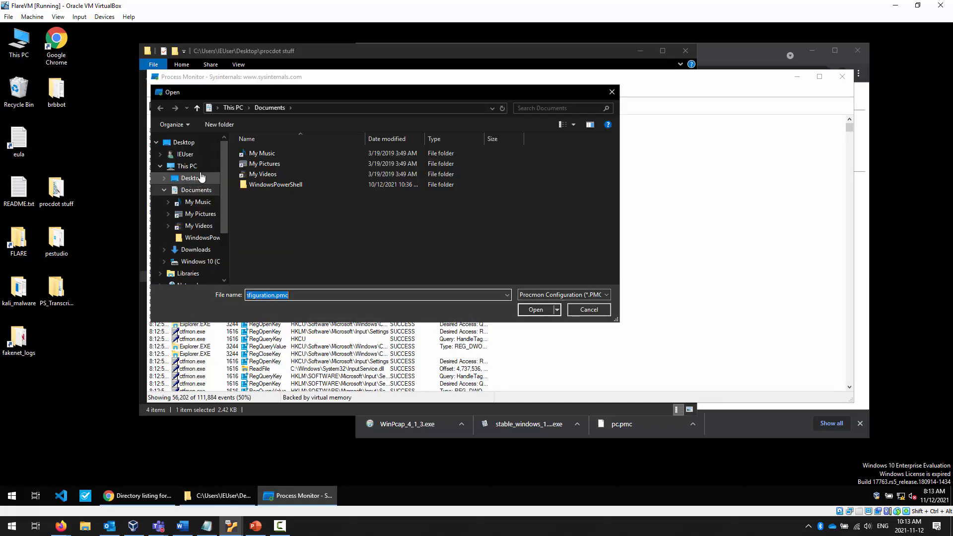
{"action": "left_click", "coordinate": [192, 171]}
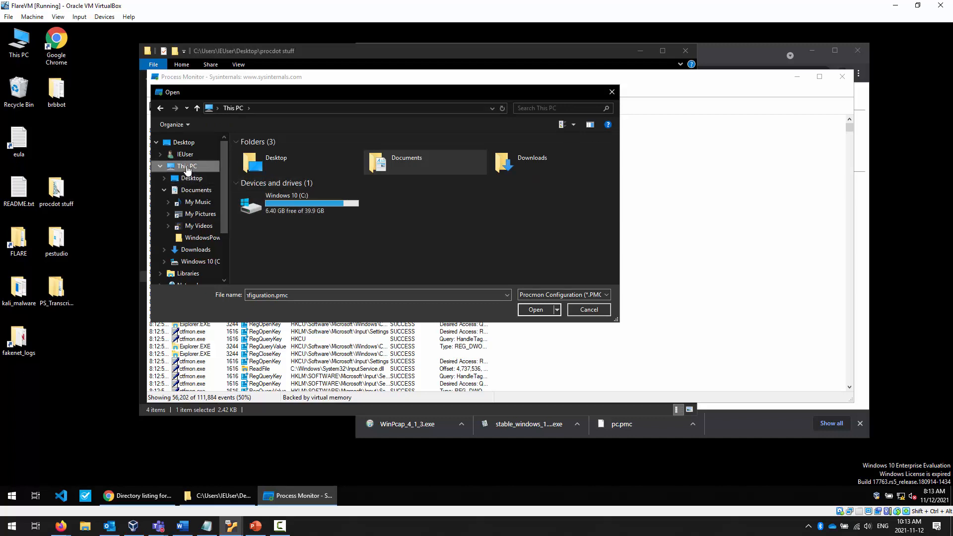
{"action": "left_click", "coordinate": [197, 179]}
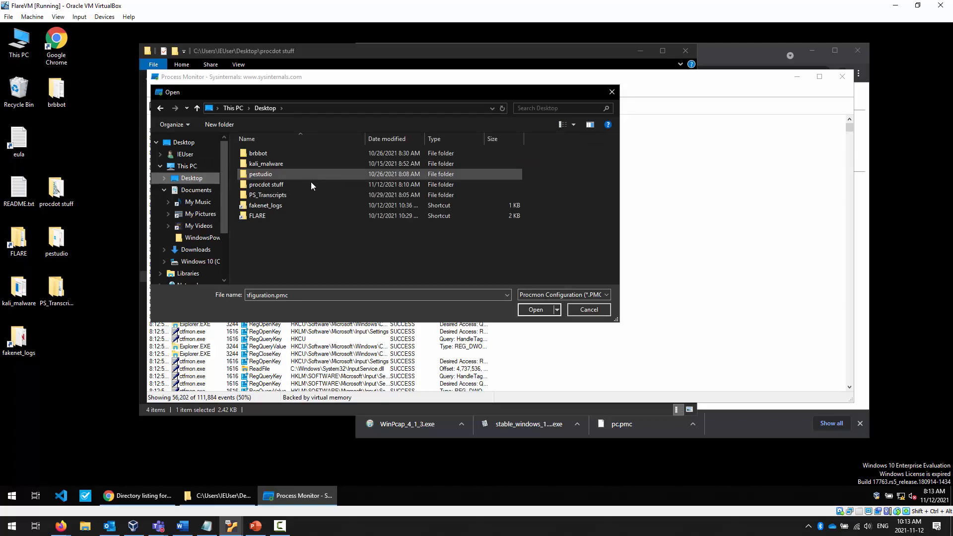
{"action": "double_click", "coordinate": [284, 186]}
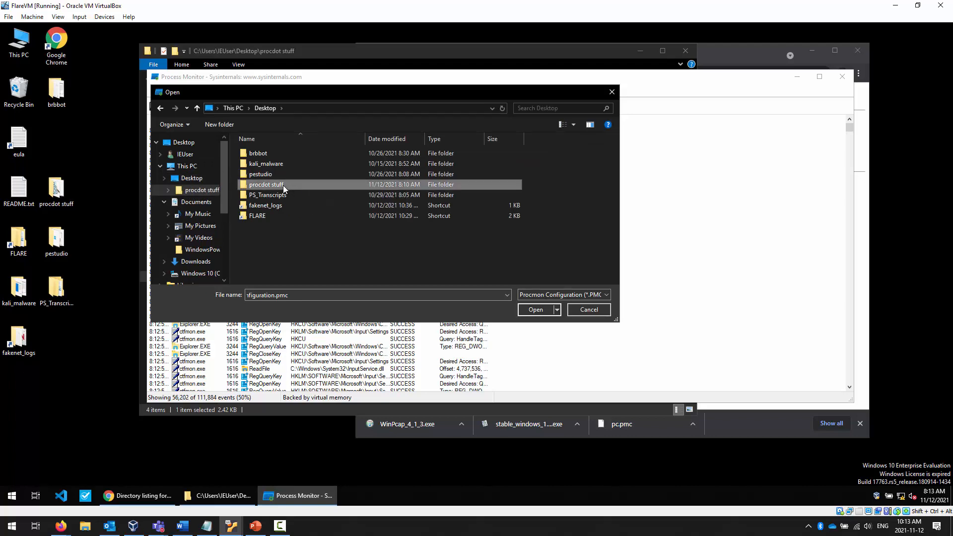
{"action": "double_click", "coordinate": [259, 154]}
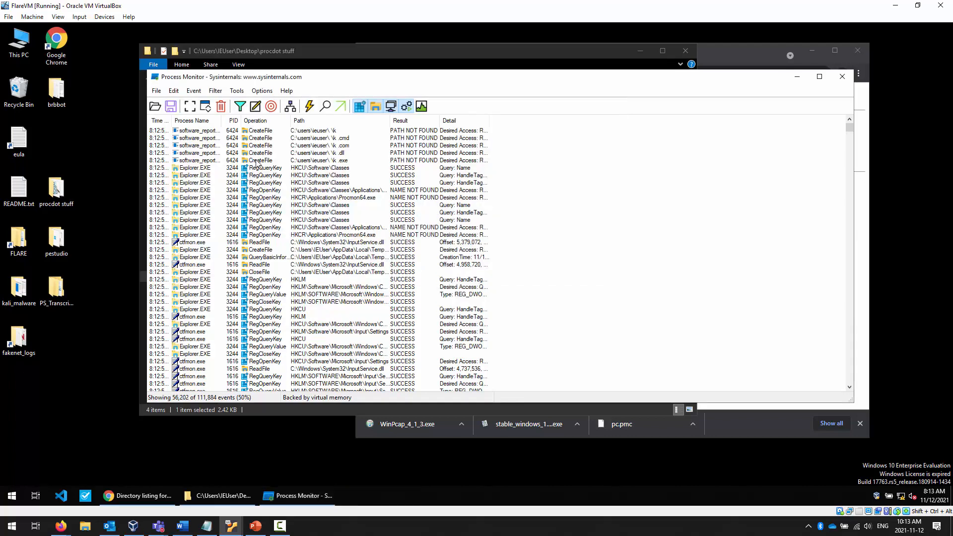
Clear all captured events in Process Monitor, then make its window taller and reposition it.
{"action": "left_click", "coordinate": [221, 107]}
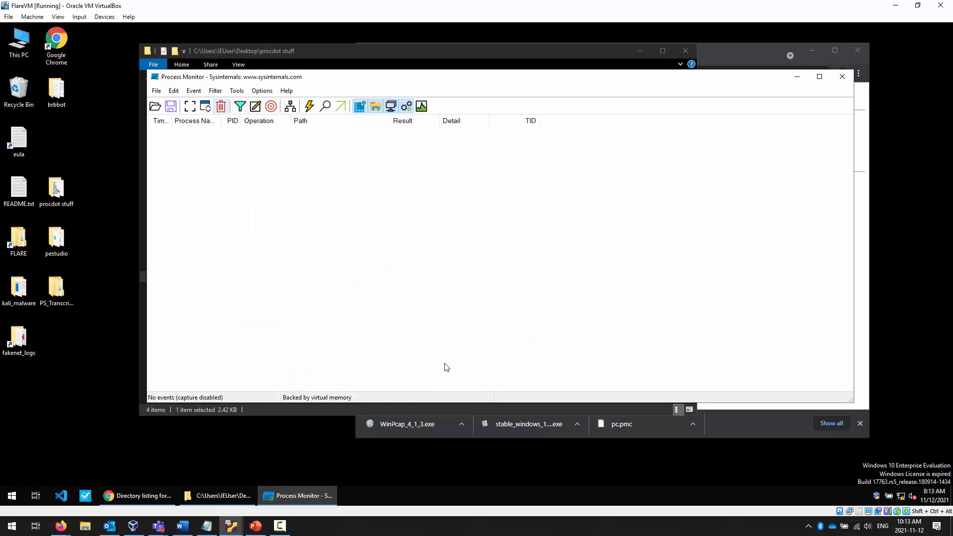
{"action": "left_click_drag", "start_coordinate": [435, 406], "coordinate": [431, 463]}
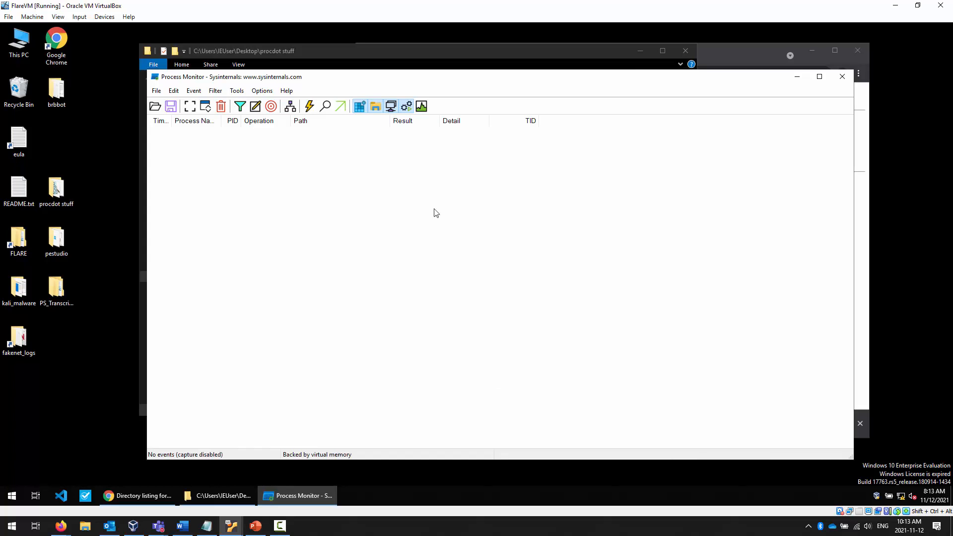
{"action": "left_click_drag", "start_coordinate": [412, 85], "coordinate": [366, 89]}
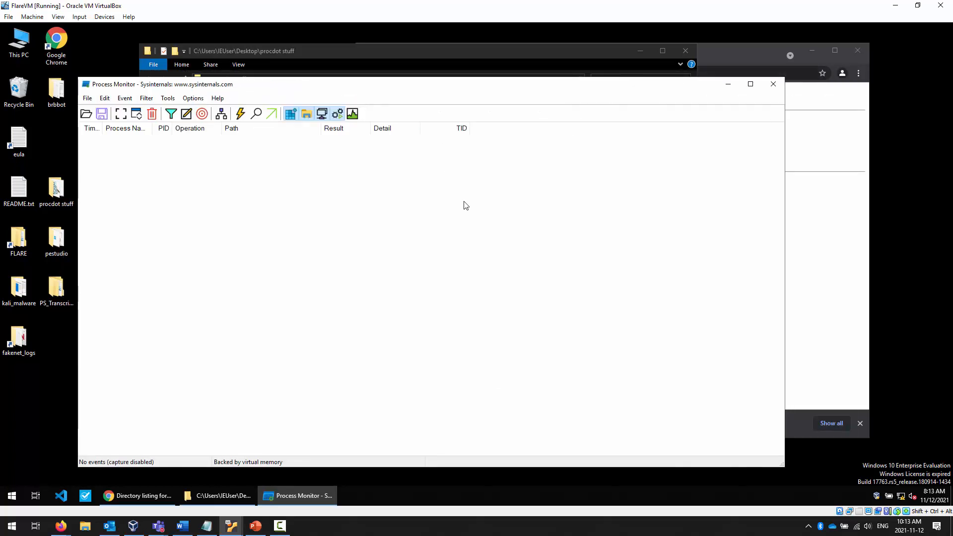
Try to launch Regshot while the Process Monitor window is open.
{"action": "left_click", "coordinate": [13, 496]}
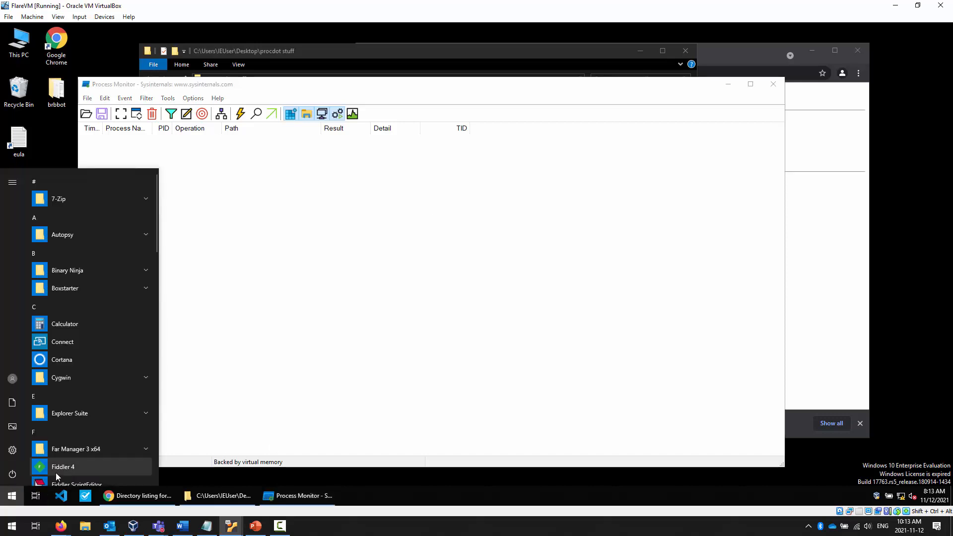
{"action": "type", "text": "regshot"}
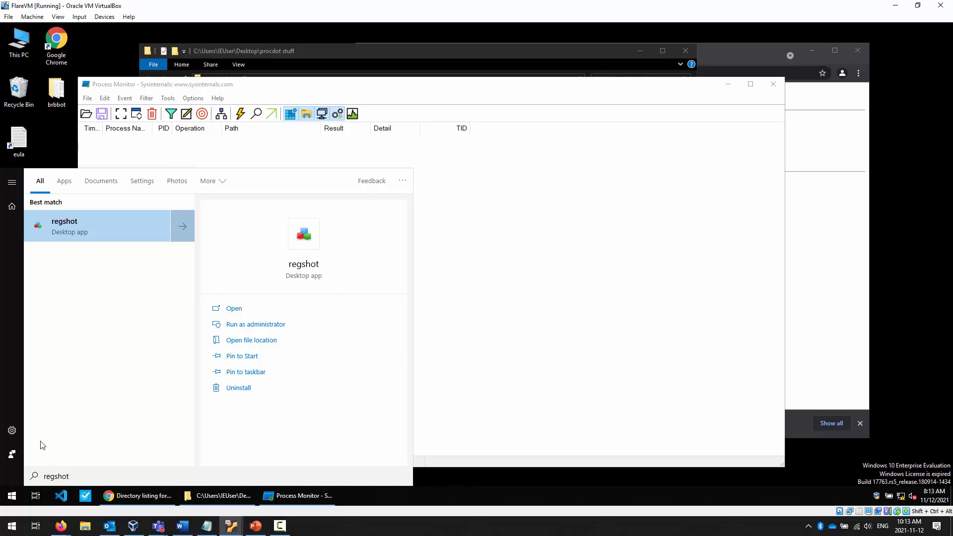
{"action": "left_click", "coordinate": [86, 233]}
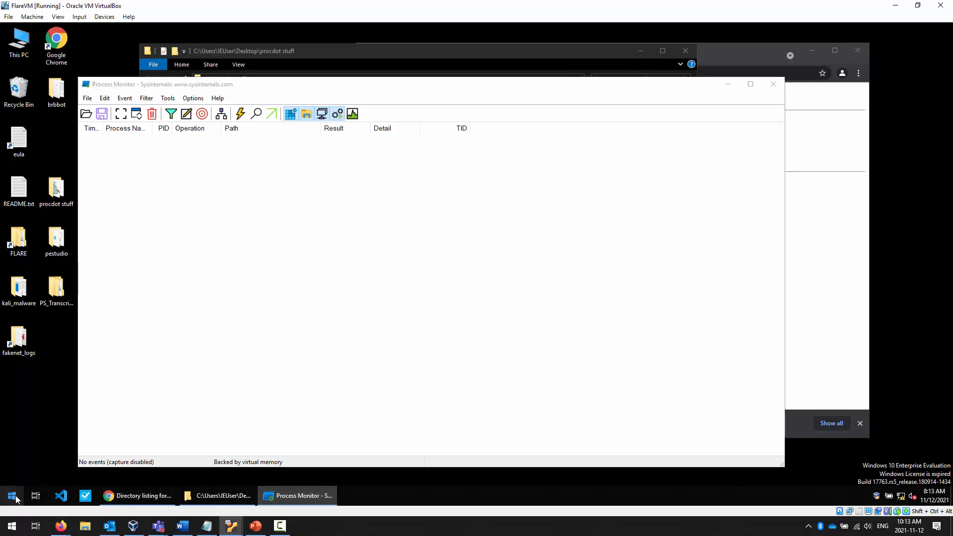
{"action": "key", "text": "super"}
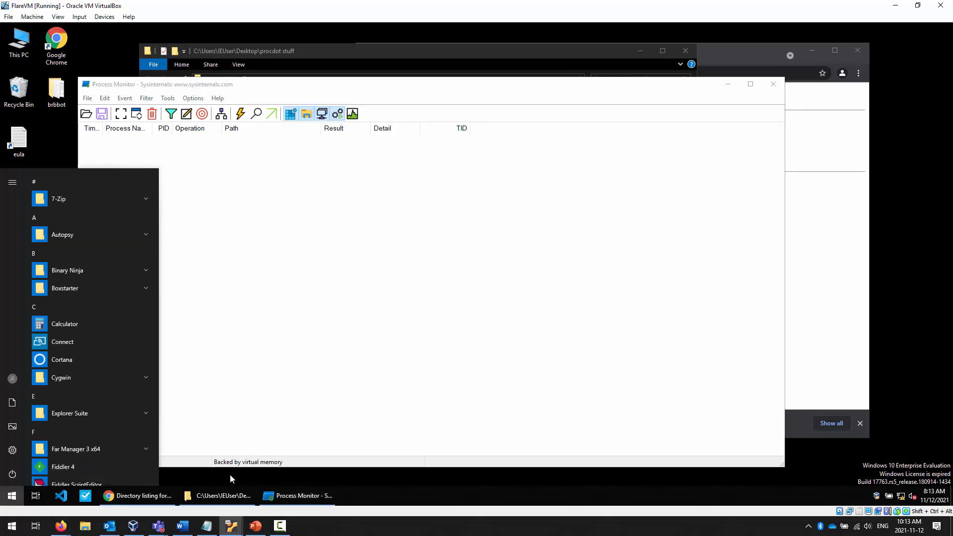
{"action": "type", "text": "re"}
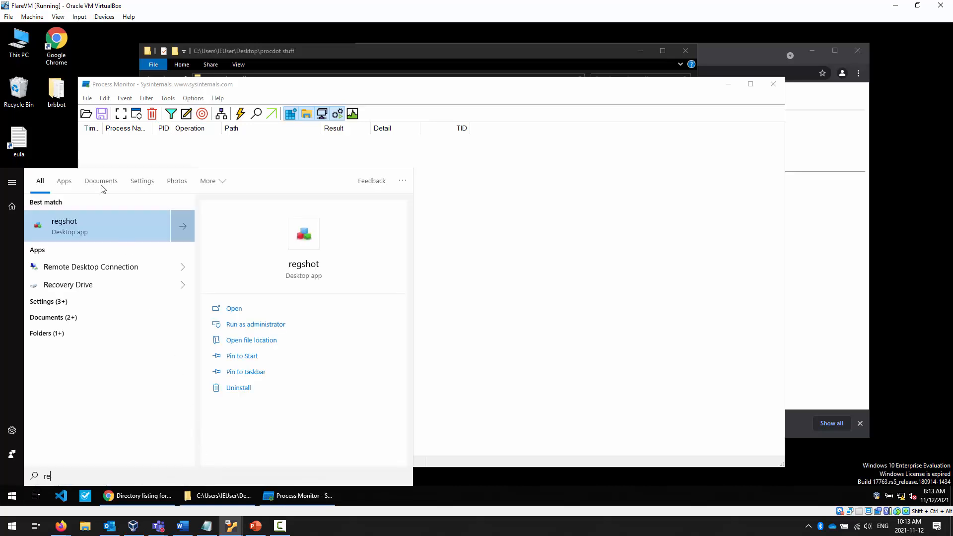
{"action": "left_click", "coordinate": [66, 222]}
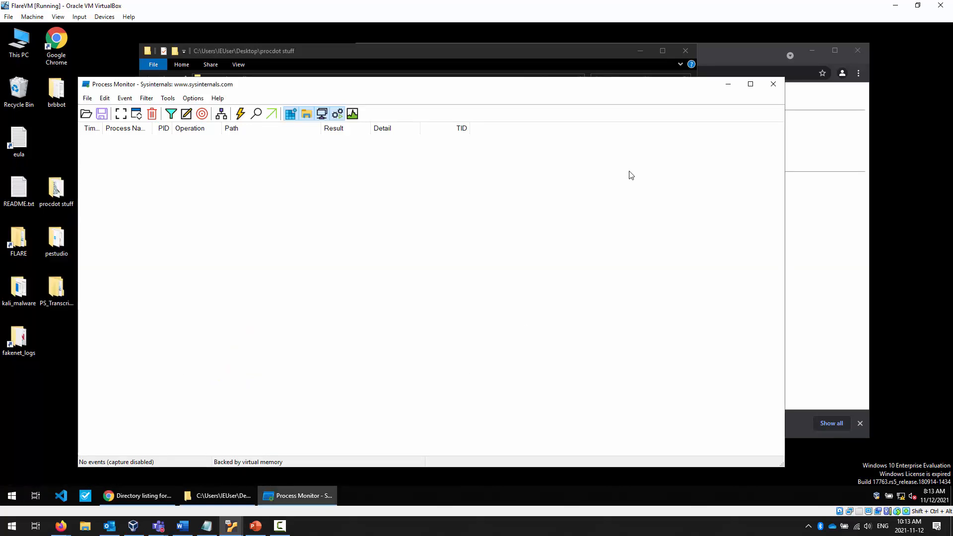
Clear the desktop by minimizing Process Monitor and Chrome and closing the "procdot stuff" folder window.
{"action": "left_click", "coordinate": [728, 84]}
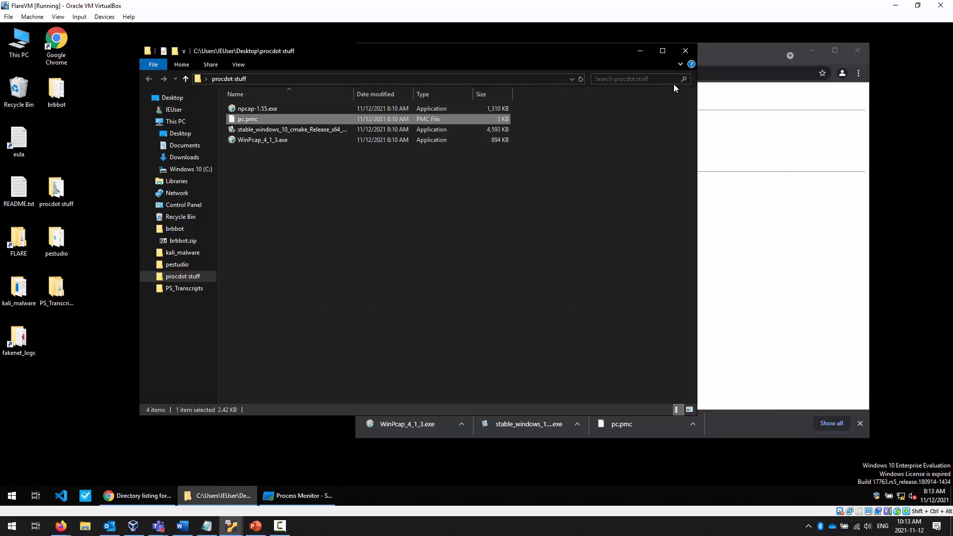
{"action": "left_click", "coordinate": [685, 51]}
{"action": "left_click", "coordinate": [815, 51]}
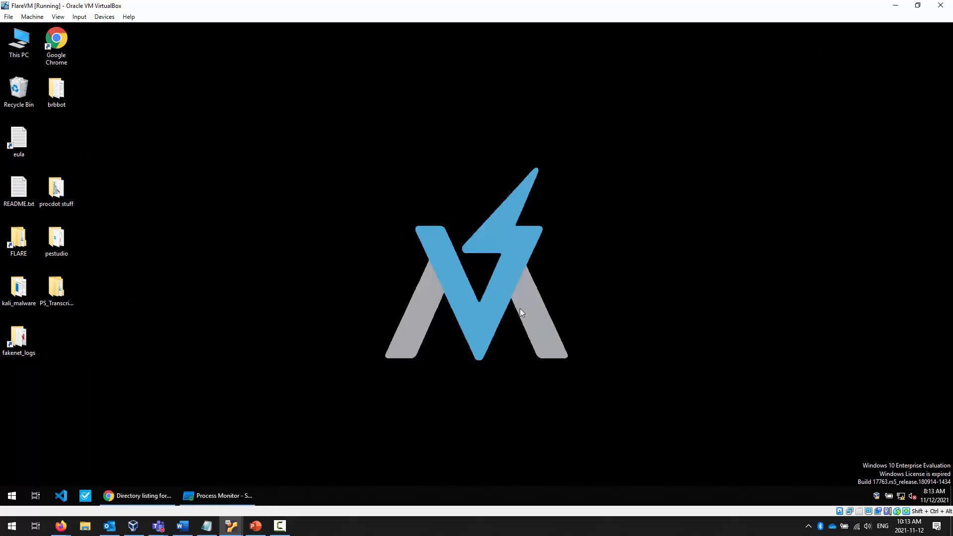
Launch Regshot and move its window aside to free the middle of the desktop.
{"action": "left_click", "coordinate": [12, 495]}
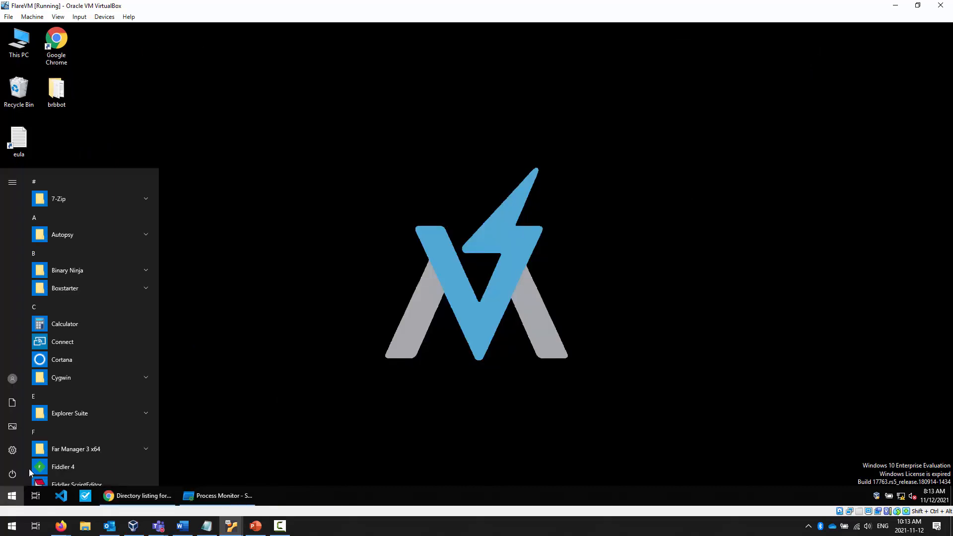
{"action": "type", "text": "reg"}
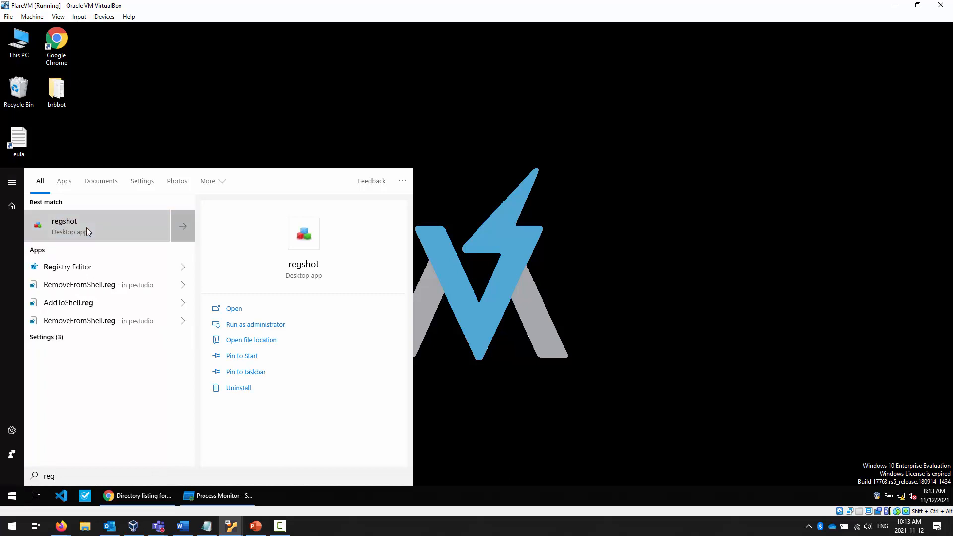
{"action": "left_click", "coordinate": [86, 227]}
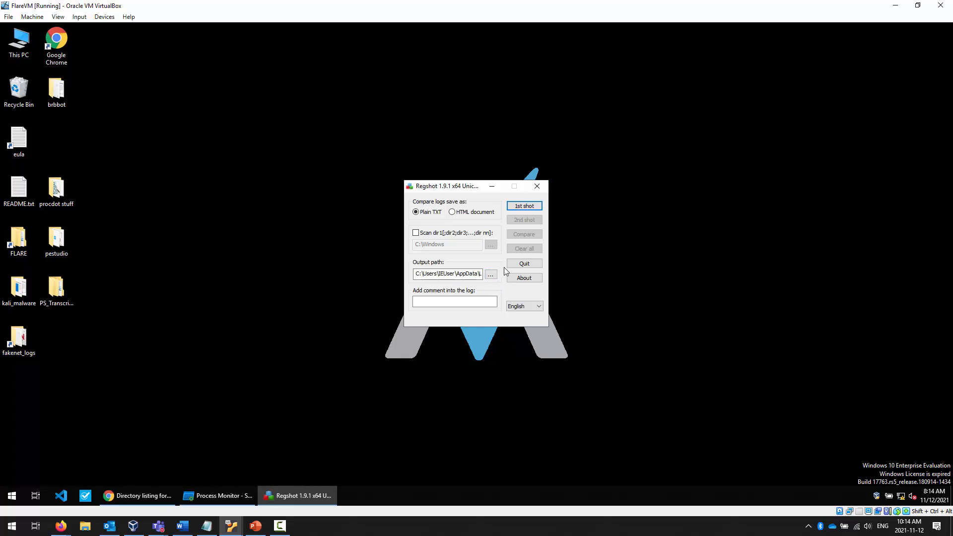
{"action": "left_click_drag", "start_coordinate": [454, 187], "coordinate": [733, 114]}
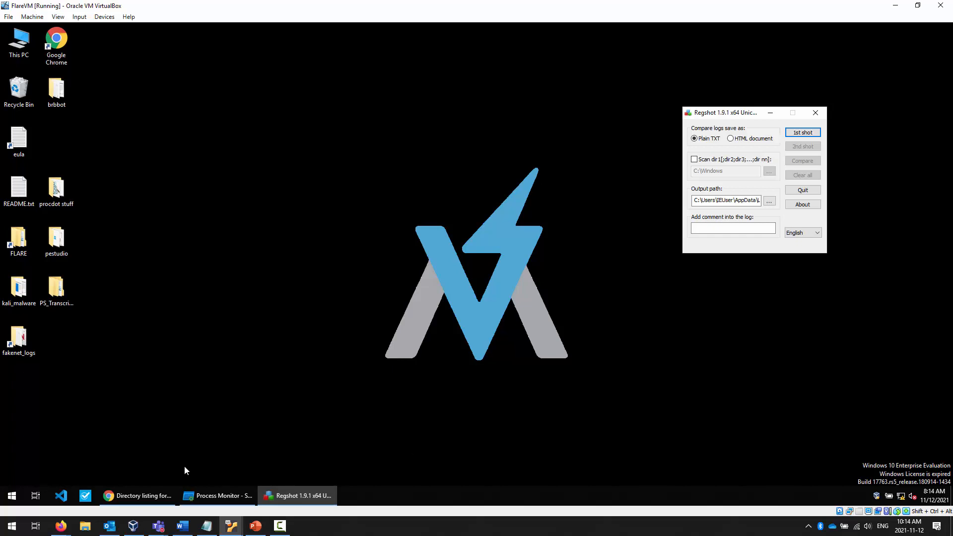
Launch Process Hacker and move its window clear of the desktop icons.
{"action": "left_click", "coordinate": [12, 496]}
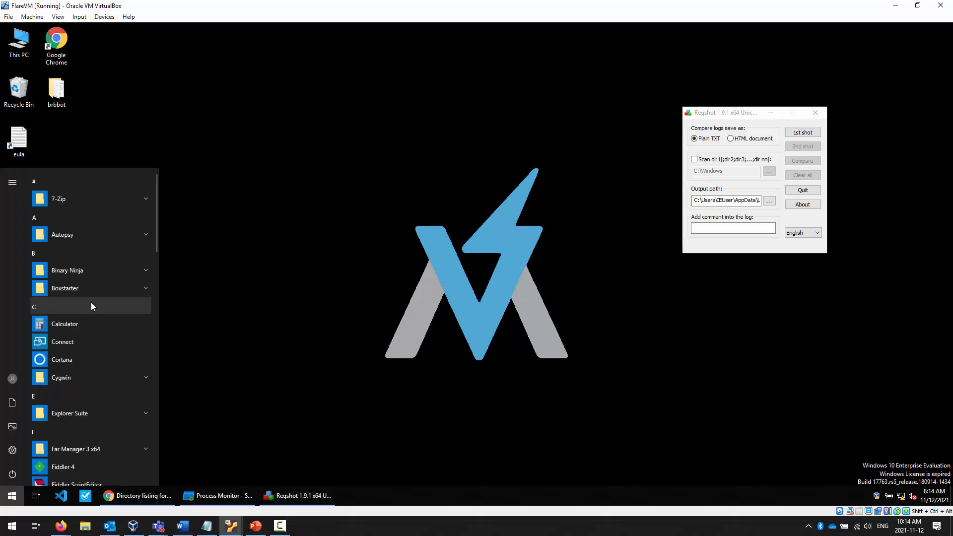
{"action": "type", "text": "pr"}
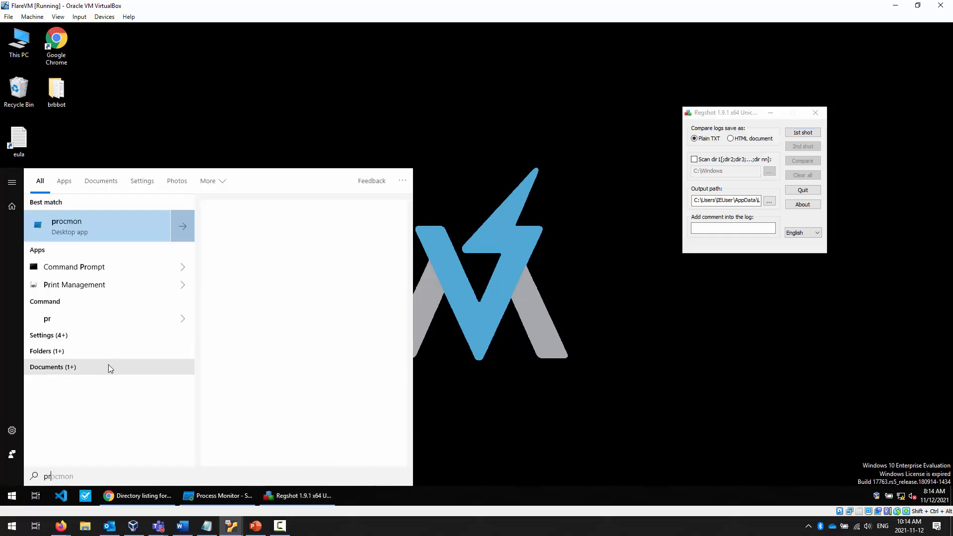
{"action": "type", "text": "ocess"}
{"action": "key", "text": "Return"}
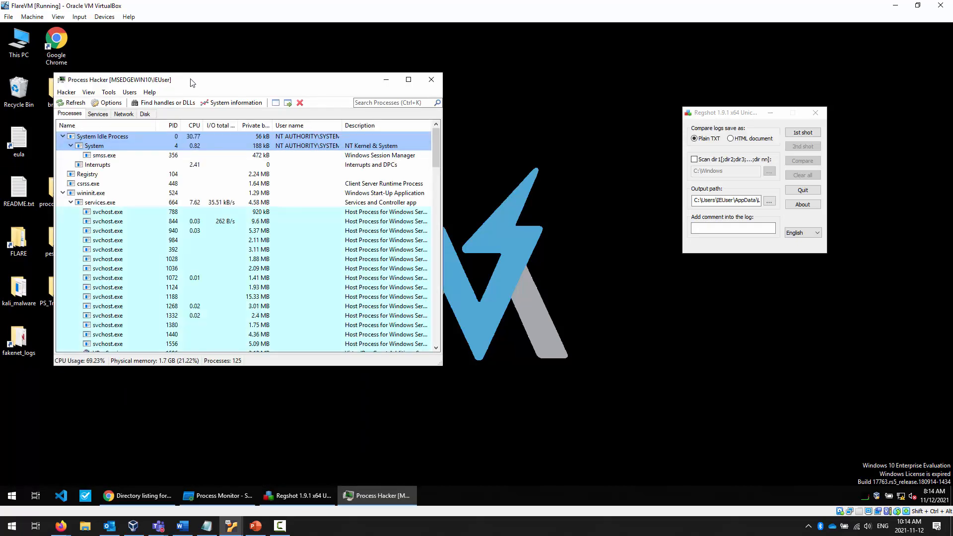
{"action": "left_click_drag", "start_coordinate": [192, 82], "coordinate": [276, 85]}
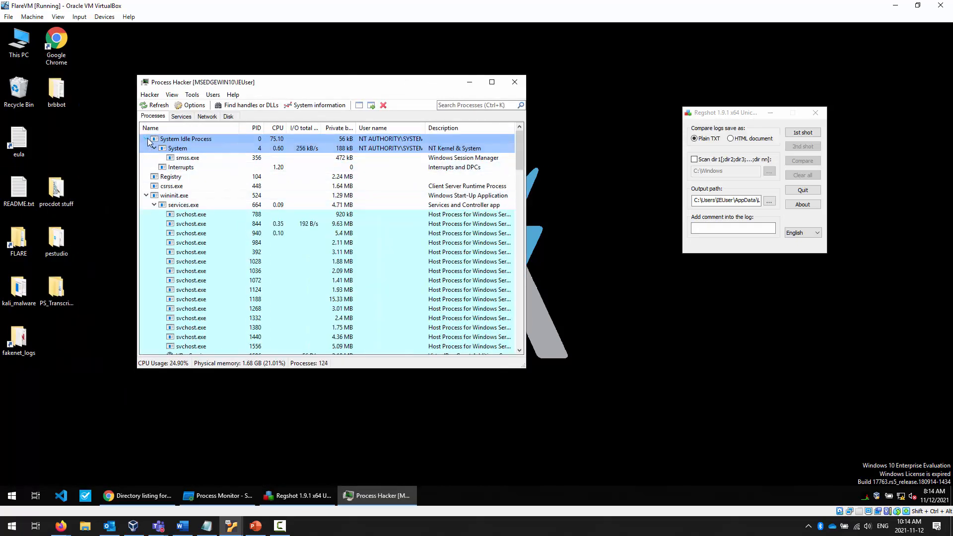
Collapse the System Idle Process, wininit.exe, winlogon.exe, sihost.exe's parent svchost.exe and chrome.exe branches in the Process Hacker tree.
{"action": "left_click", "coordinate": [146, 139]}
{"action": "left_click", "coordinate": [146, 167]}
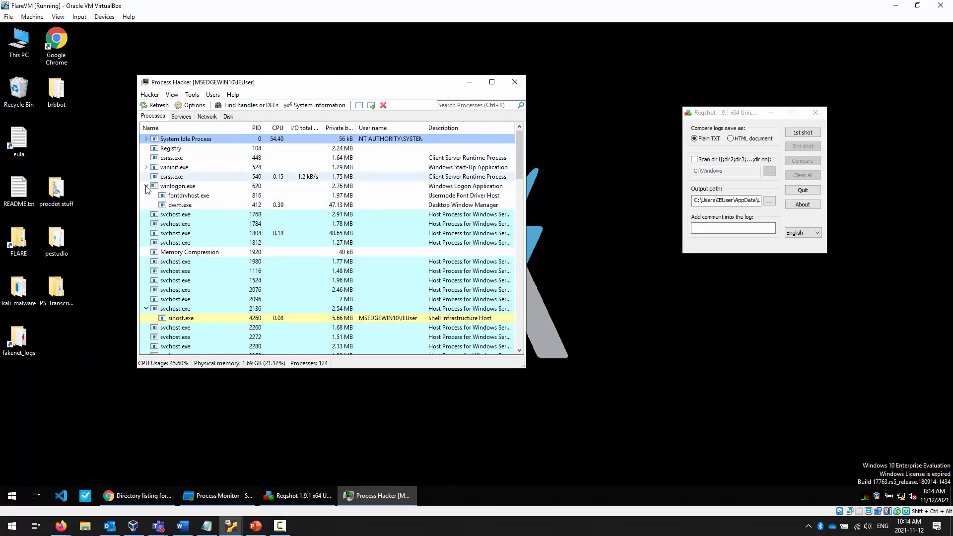
{"action": "left_click", "coordinate": [146, 186]}
{"action": "left_click", "coordinate": [146, 290]}
{"action": "scroll", "coordinate": [148, 292], "scroll_direction": "down", "scroll_amount": 4}
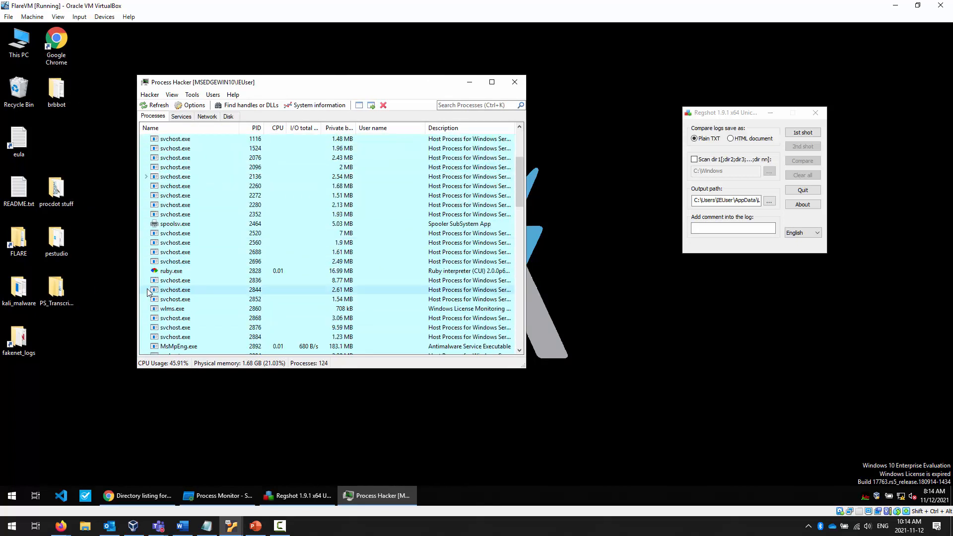
{"action": "scroll", "coordinate": [148, 292], "scroll_direction": "down", "scroll_amount": 15}
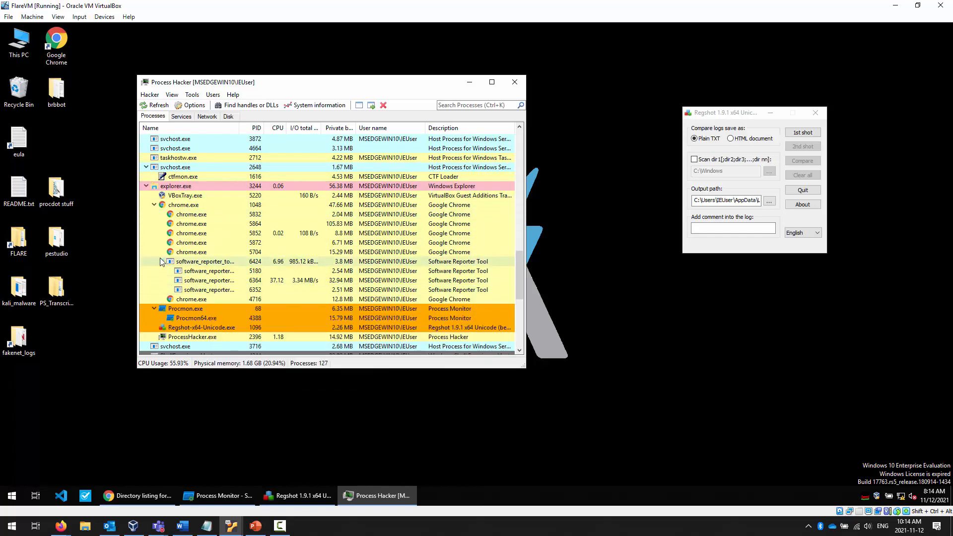
{"action": "left_click", "coordinate": [154, 204]}
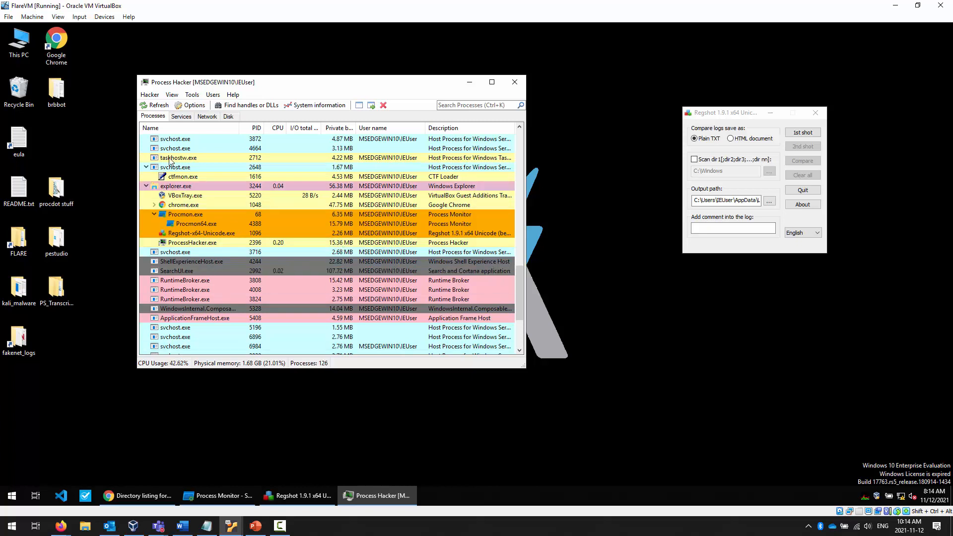
Add the Integrity column to the active columns of the Process Hacker process list.
{"action": "right_click", "coordinate": [195, 130]}
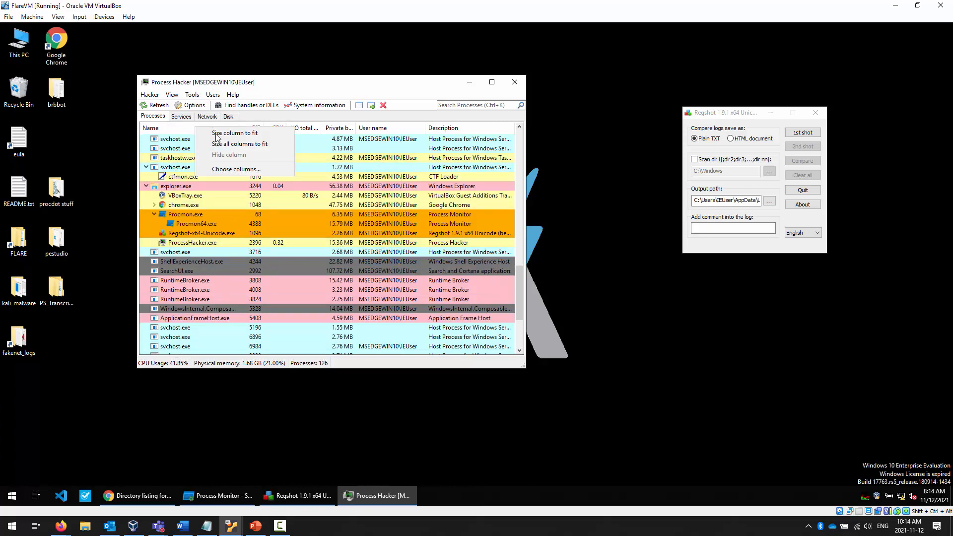
{"action": "left_click", "coordinate": [240, 171]}
{"action": "scroll", "coordinate": [197, 229], "scroll_direction": "down", "scroll_amount": 15}
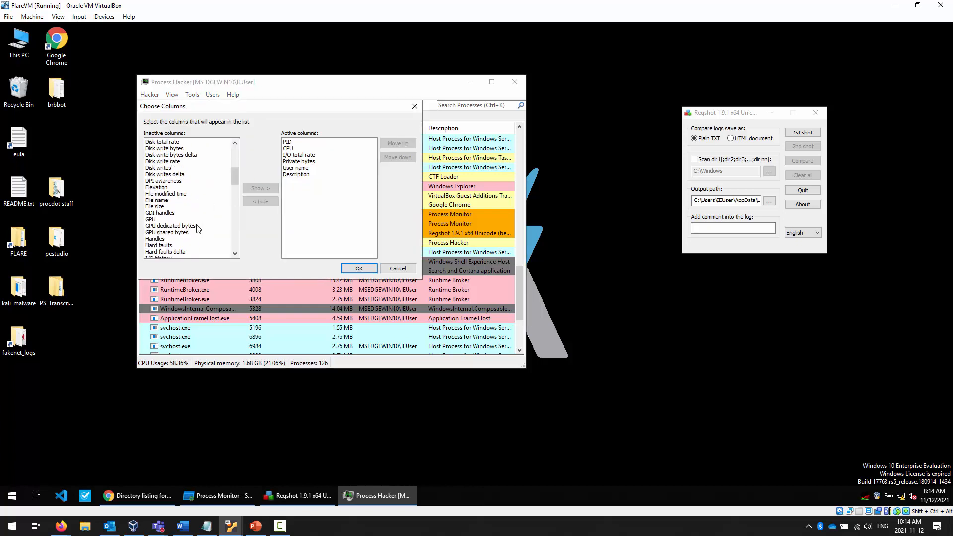
{"action": "scroll", "coordinate": [198, 229], "scroll_direction": "up", "scroll_amount": 3}
{"action": "left_click", "coordinate": [164, 226]}
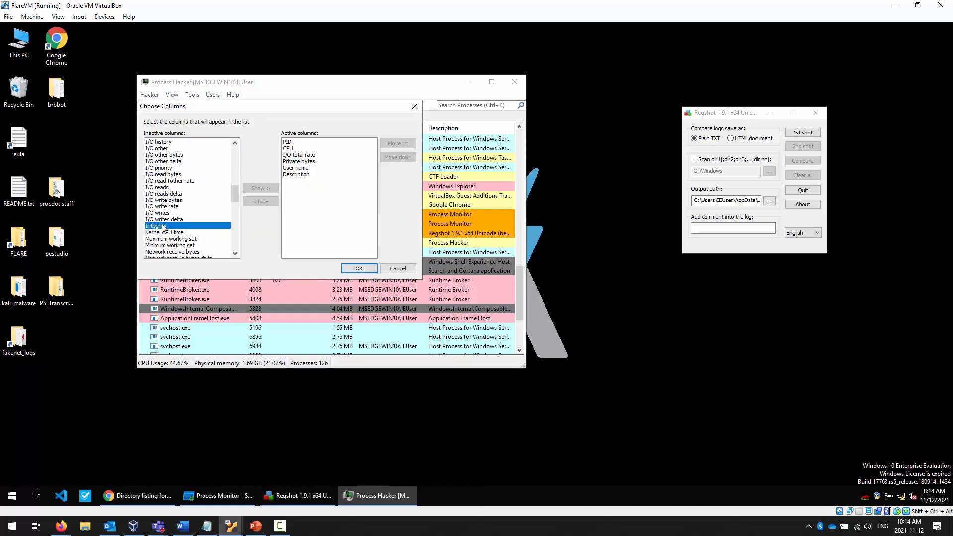
{"action": "left_click", "coordinate": [271, 189]}
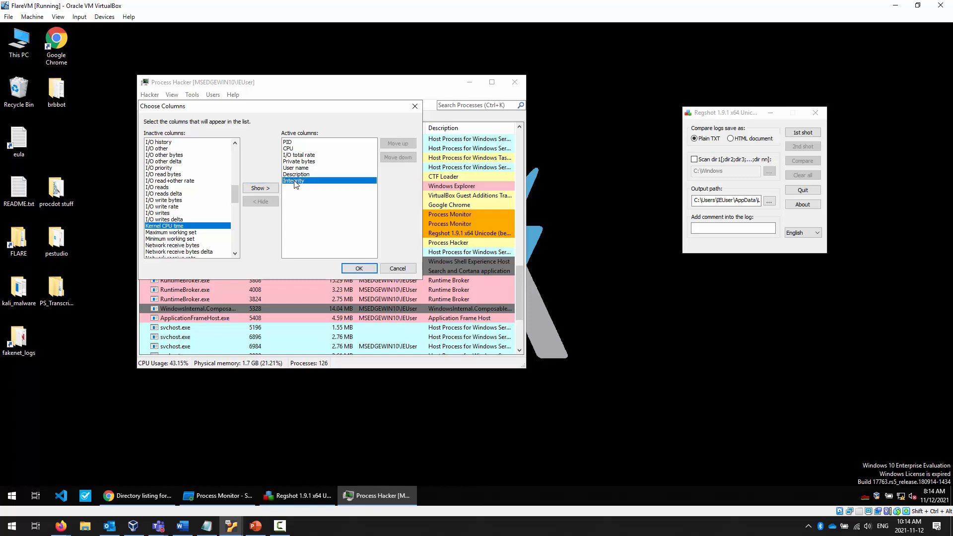
Move the Integrity column up to directly after CPU and apply the column layout.
{"action": "left_click", "coordinate": [398, 144]}
{"action": "left_click", "coordinate": [398, 143]}
{"action": "left_click", "coordinate": [398, 144]}
{"action": "left_click", "coordinate": [398, 144]}
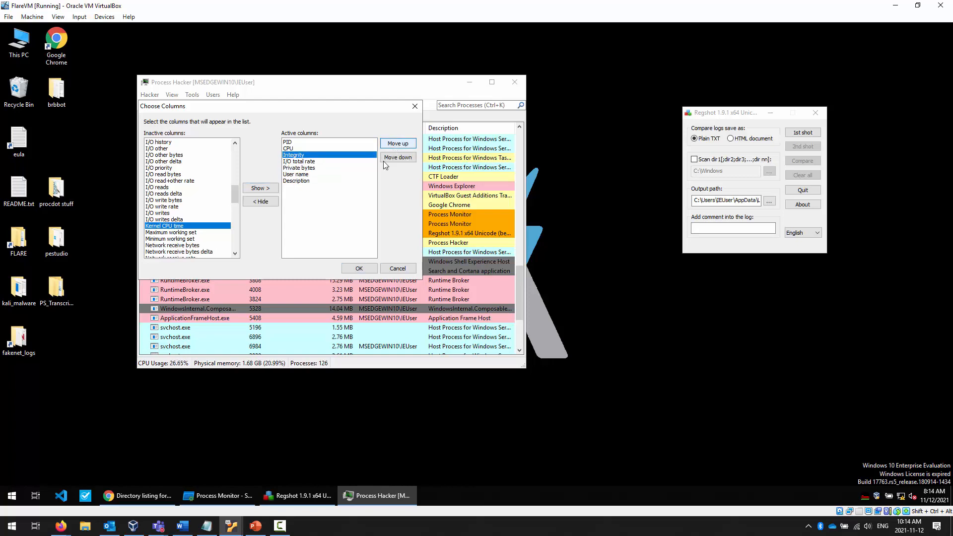
{"action": "left_click", "coordinate": [365, 270]}
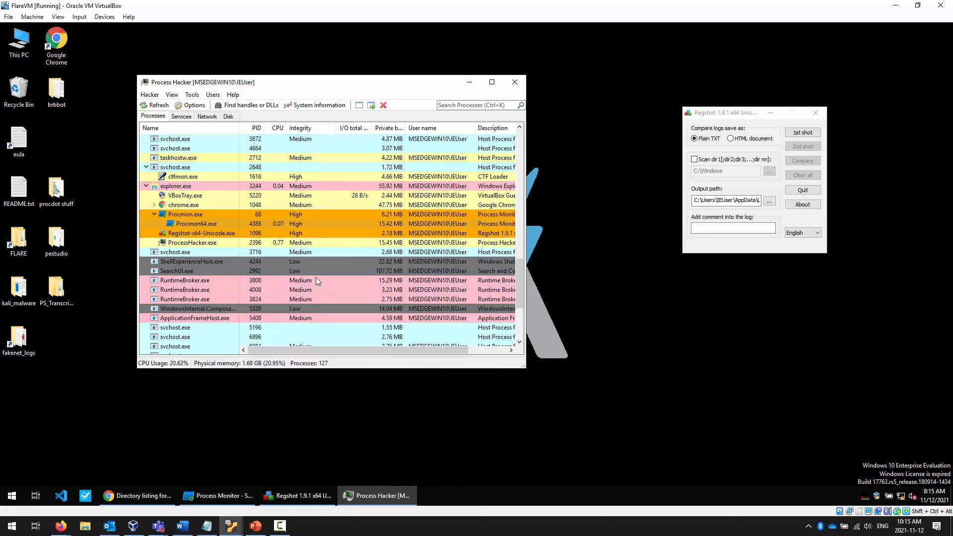
{"action": "mouse_move", "coordinate": [188, 237]}
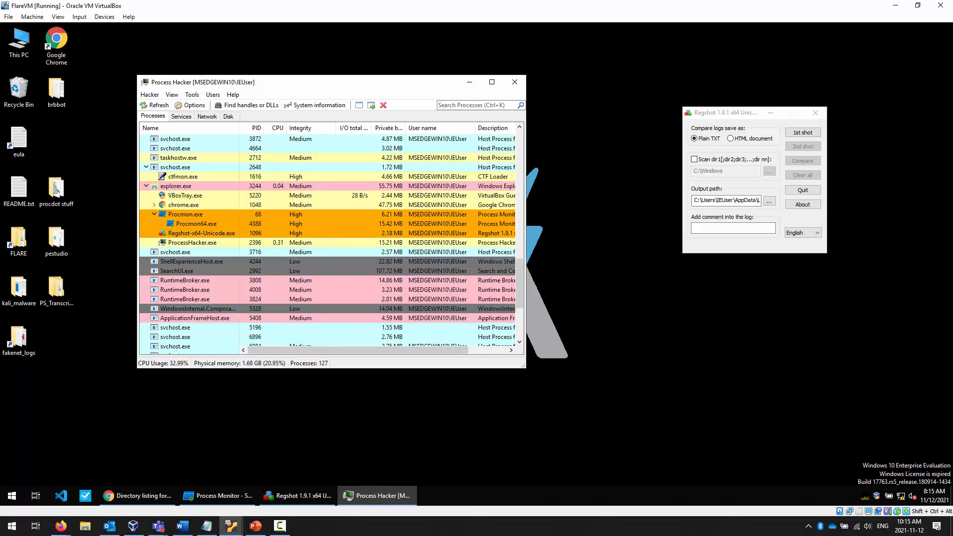
Switch to Word, shrink the "network analysis of brbbot.docx" window and review its static IP instructions for remnux.
{"action": "key", "text": "alt+Tab"}
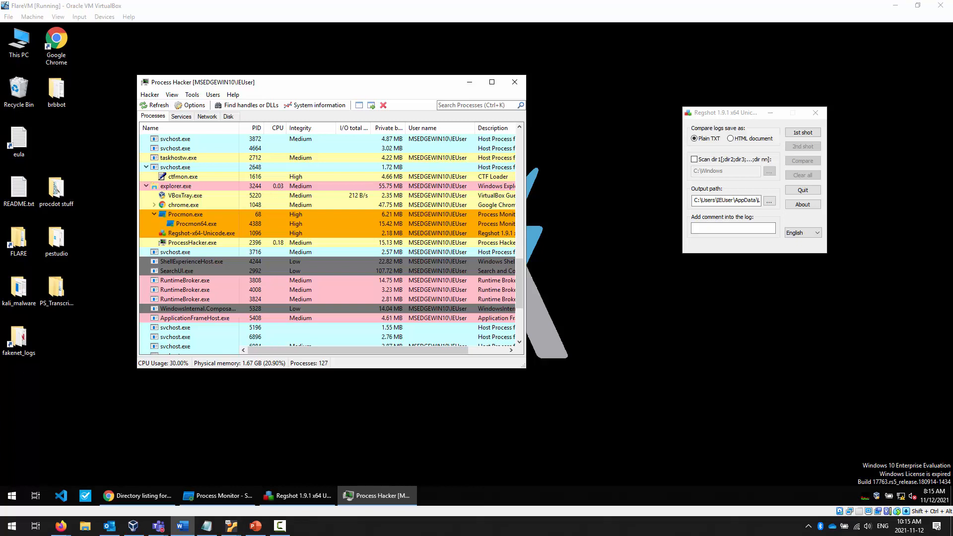
{"action": "left_click_drag", "start_coordinate": [952, 376], "coordinate": [306, 78]}
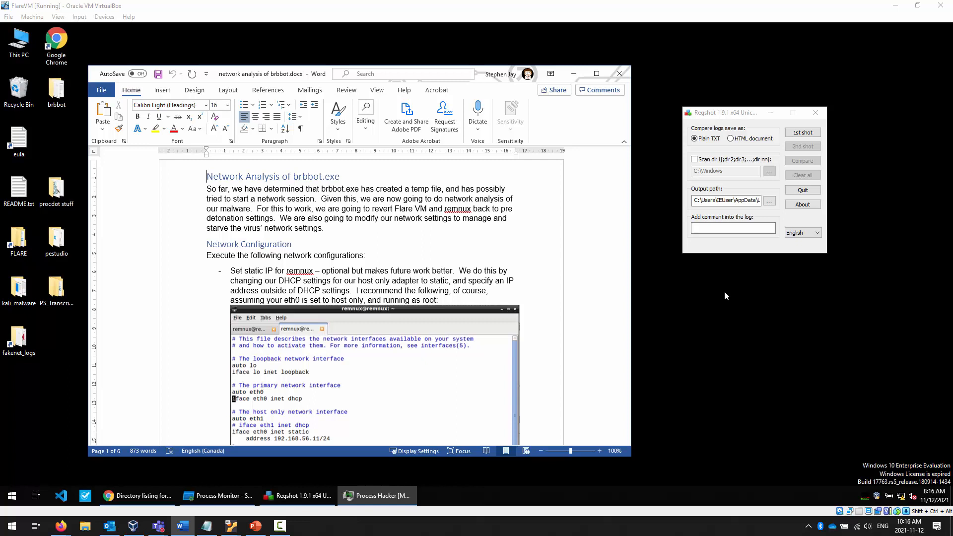
{"action": "scroll", "coordinate": [386, 227], "scroll_direction": "down", "scroll_amount": 8}
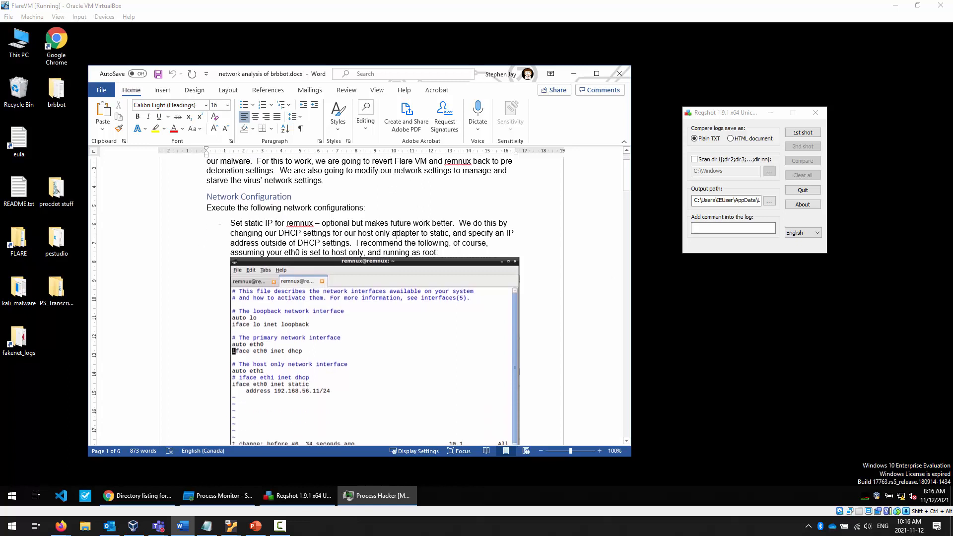
{"action": "scroll", "coordinate": [395, 238], "scroll_direction": "up", "scroll_amount": 5}
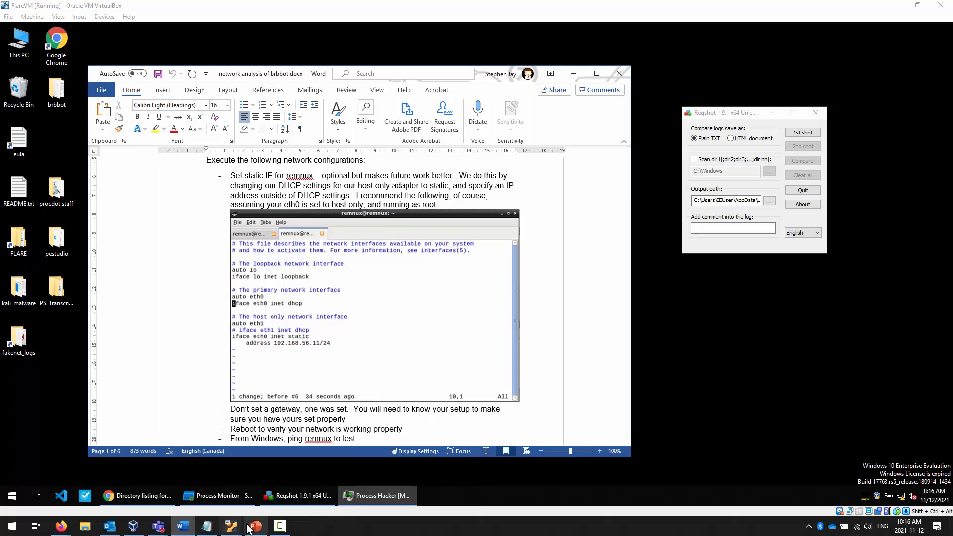
Switch to the REMnux VM, open a second terminal tab and list the network adapters with "ip addr".
{"action": "left_click", "coordinate": [189, 493]}
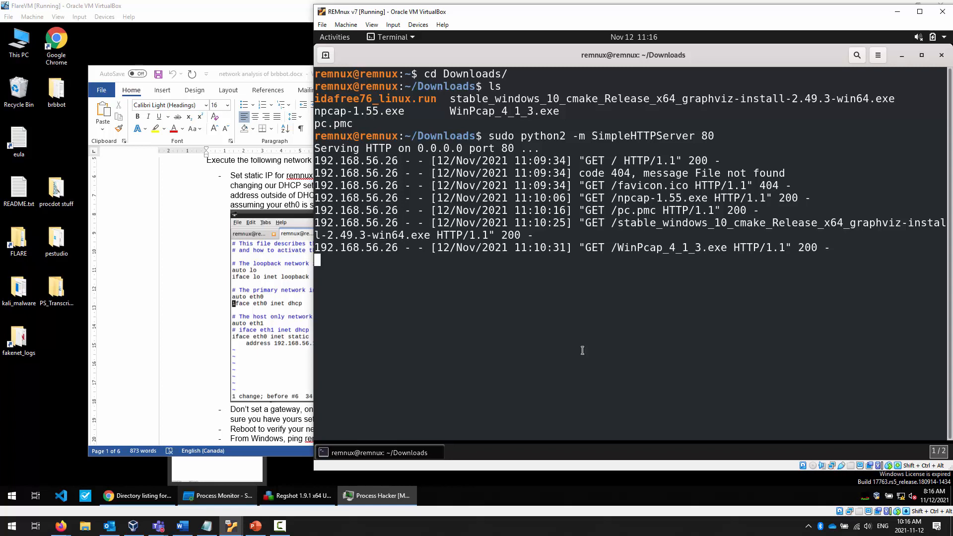
{"action": "key", "text": "ctrl+shift+t"}
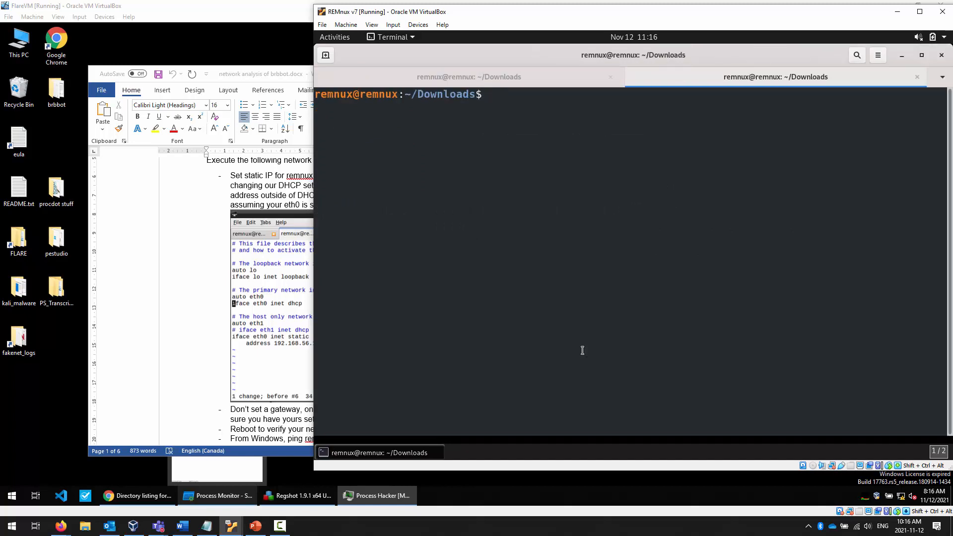
{"action": "type", "text": "ip addr"}
{"action": "key", "text": "Return"}
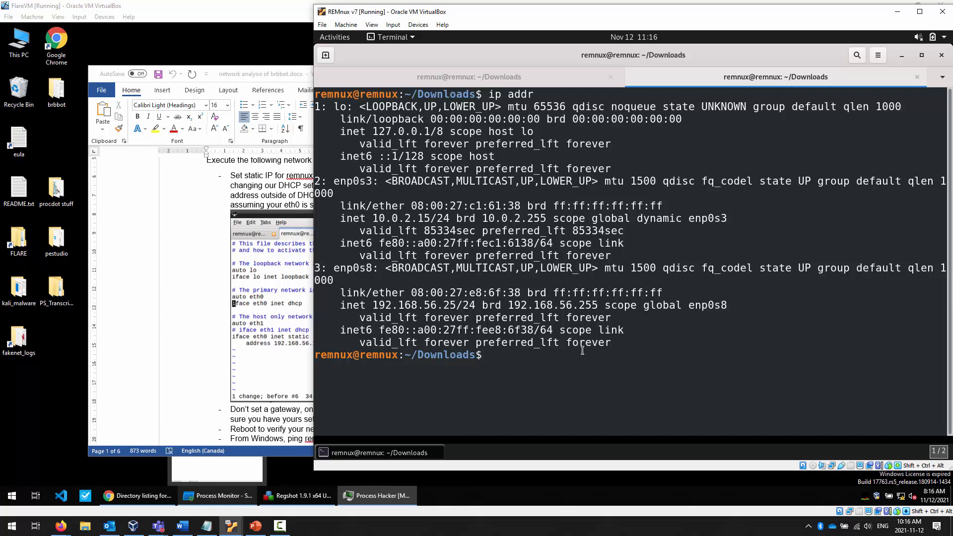
Compare the Word guide's eth0 and eth1 example with REMnux's enp0s3 and enp0s8 adapters, highlighting the adapter names and host-only address.
{"action": "left_click", "coordinate": [143, 340]}
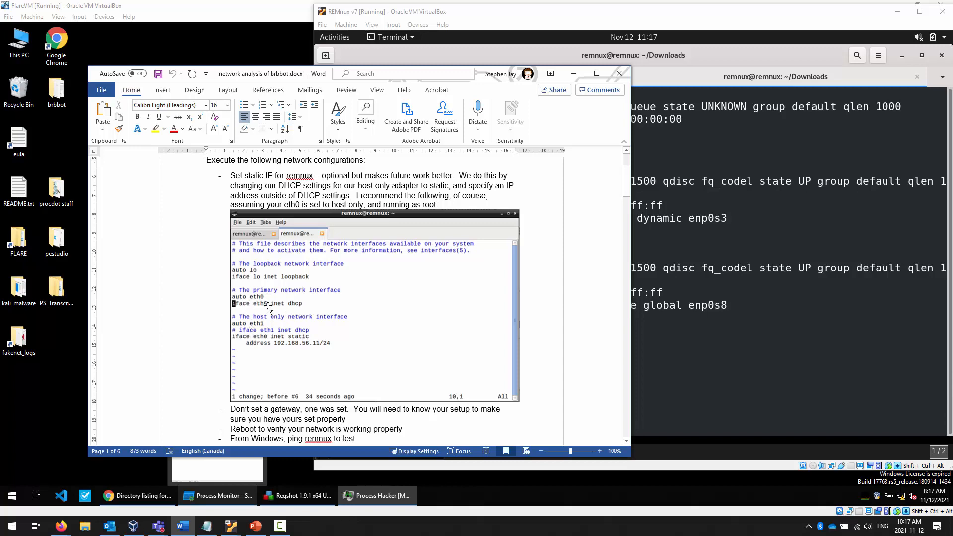
{"action": "left_click", "coordinate": [648, 292]}
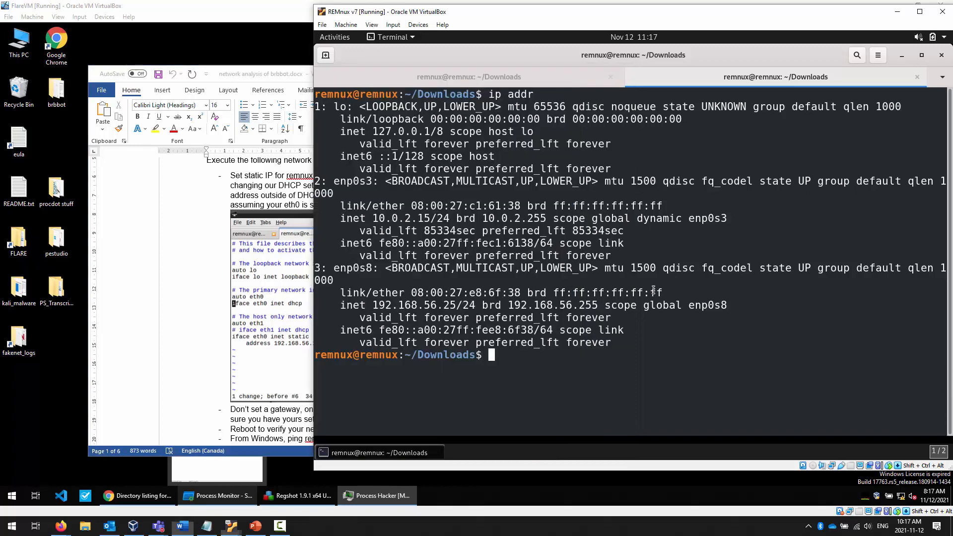
{"action": "double_click", "coordinate": [398, 221]}
{"action": "left_click", "coordinate": [282, 339]}
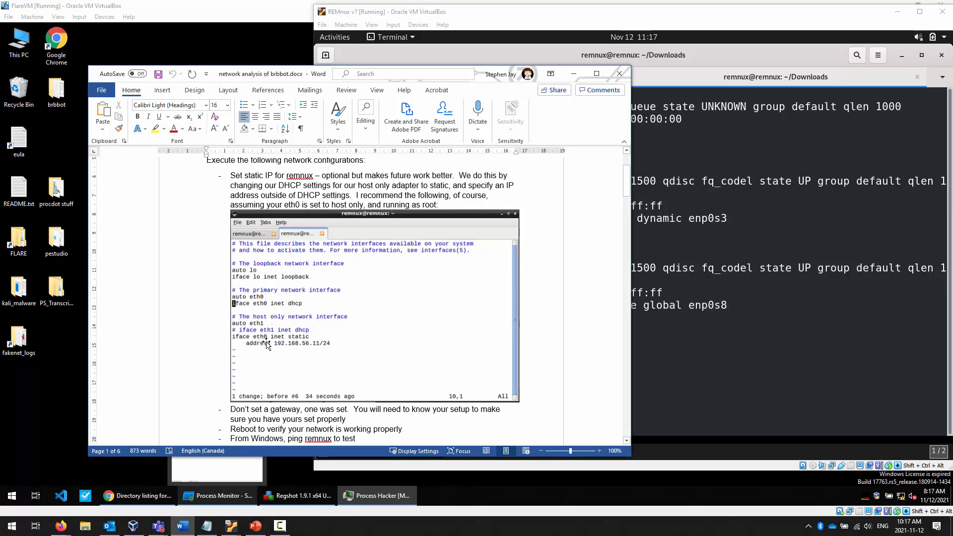
{"action": "key", "text": "alt+Tab"}
{"action": "left_click", "coordinate": [208, 351]}
{"action": "left_click", "coordinate": [640, 325]}
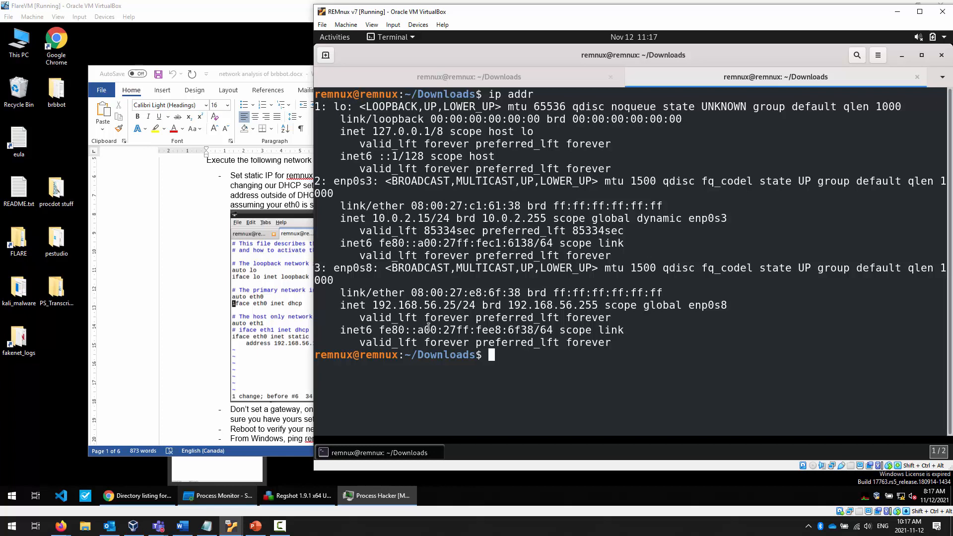
{"action": "double_click", "coordinate": [431, 308]}
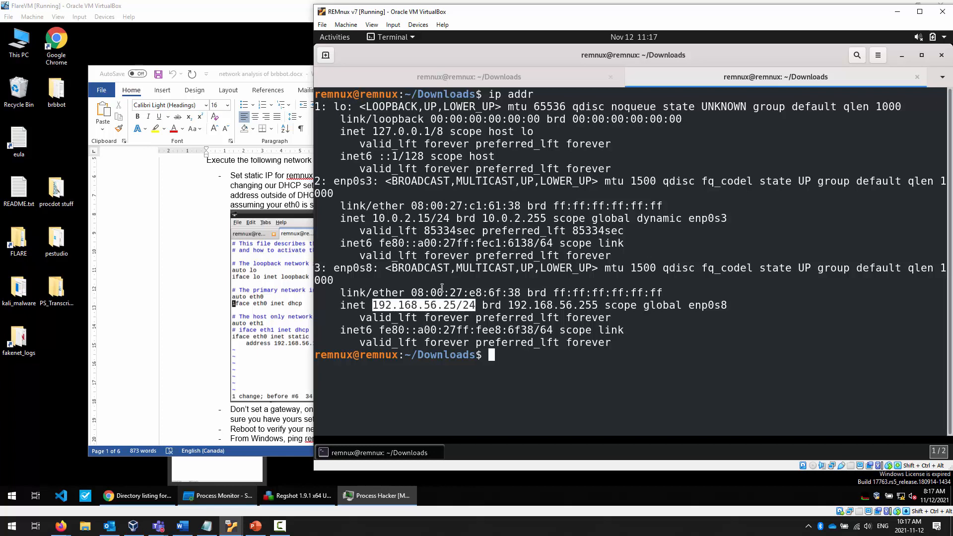
{"action": "double_click", "coordinate": [350, 182]}
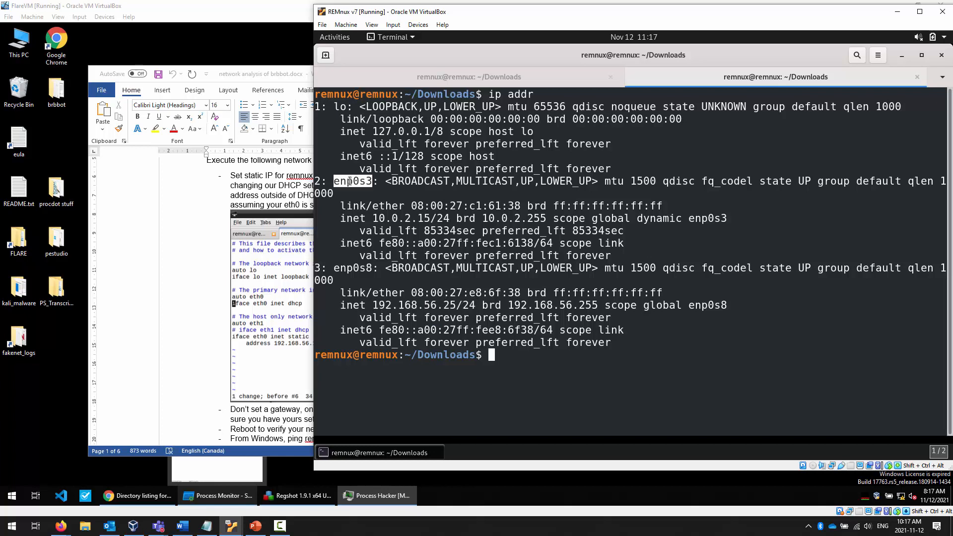
{"action": "double_click", "coordinate": [359, 268]}
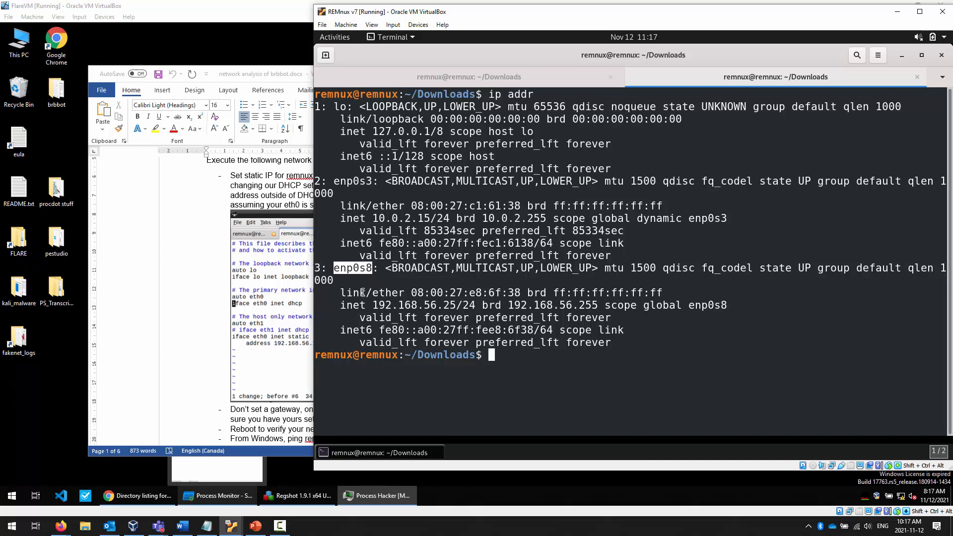
Read the Word guide's static IP instructions for Flare through to the TCP/IPv4 properties example.
{"action": "left_click", "coordinate": [291, 342]}
{"action": "scroll", "coordinate": [272, 342], "scroll_direction": "down", "scroll_amount": 2}
{"action": "scroll", "coordinate": [272, 343], "scroll_direction": "down", "scroll_amount": 4}
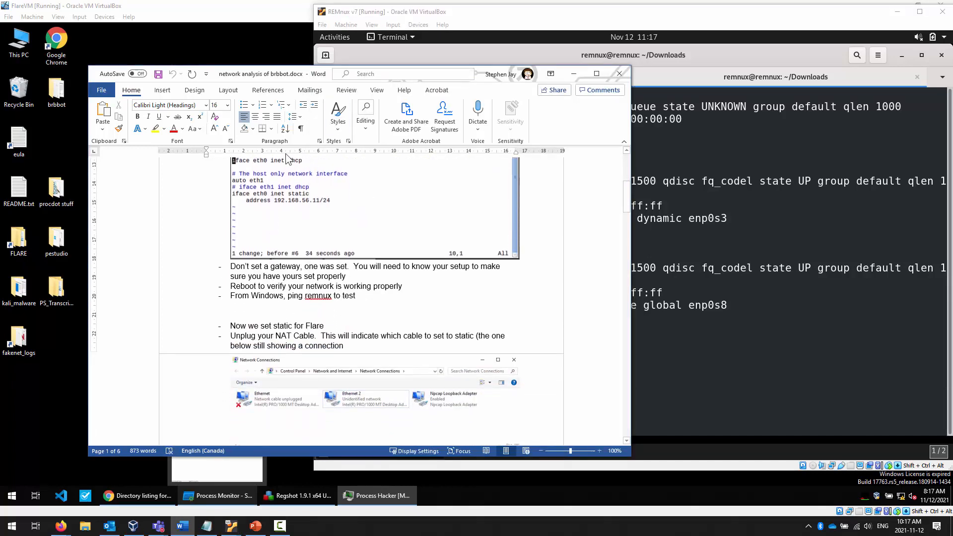
{"action": "scroll", "coordinate": [338, 302], "scroll_direction": "down", "scroll_amount": 3}
{"action": "scroll", "coordinate": [337, 304], "scroll_direction": "down", "scroll_amount": 9}
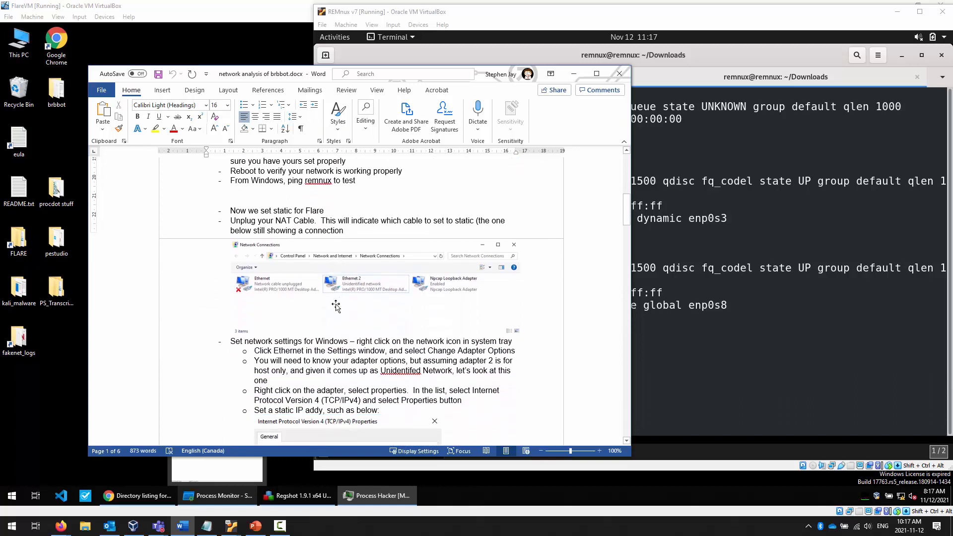
{"action": "scroll", "coordinate": [336, 308], "scroll_direction": "down", "scroll_amount": 2}
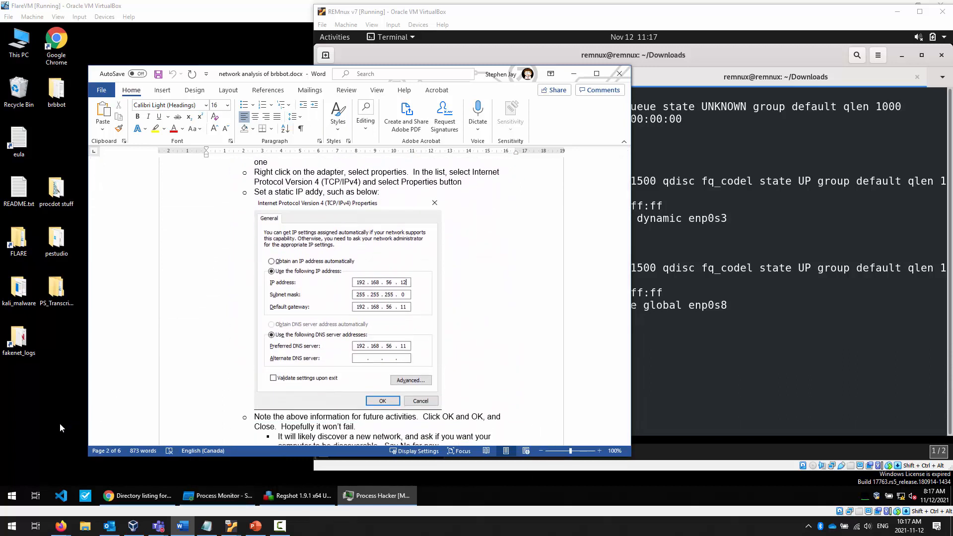
Open a Command Prompt in FlareVM and show its network configuration with "ipconfig".
{"action": "left_click", "coordinate": [12, 495]}
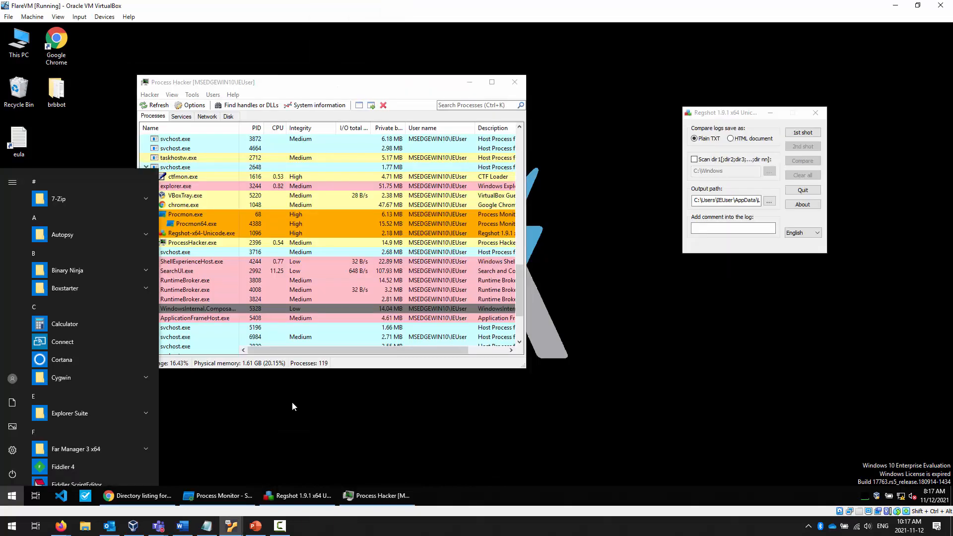
{"action": "type", "text": "cmd"}
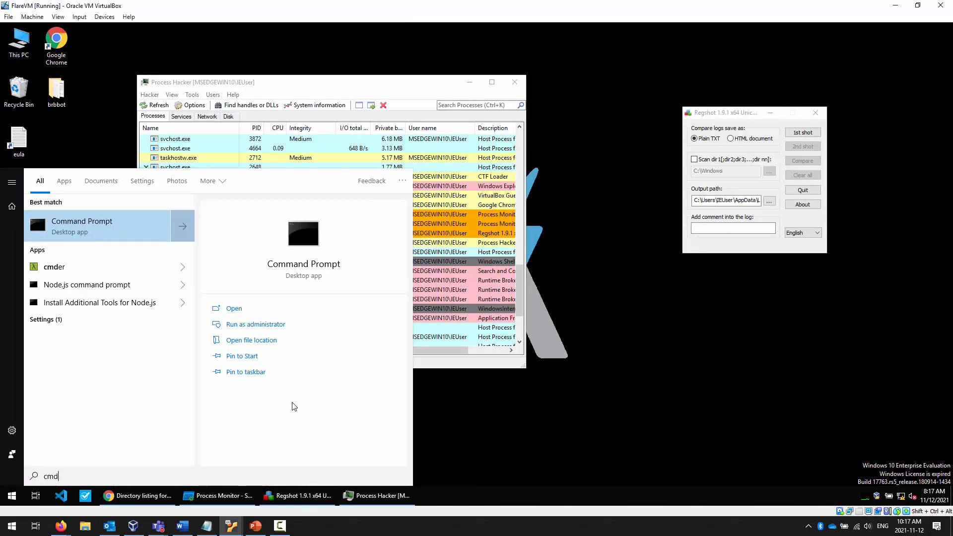
{"action": "key", "text": "Return"}
{"action": "type", "text": "ipconfig"}
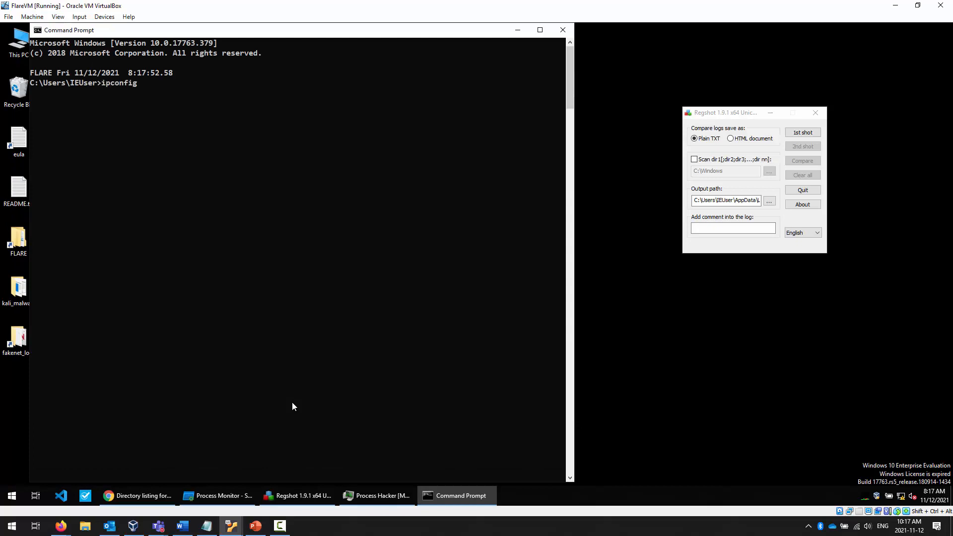
{"action": "key", "text": "Return"}
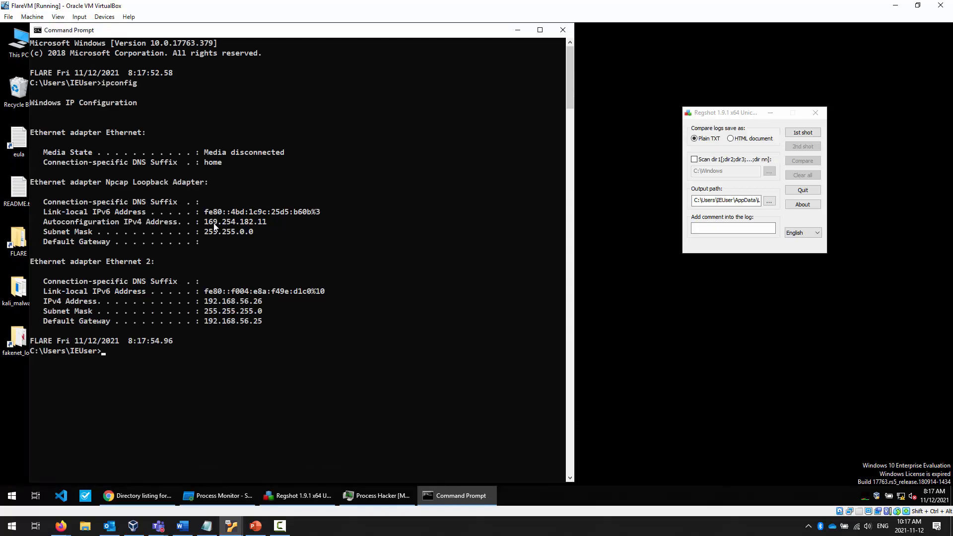
Examine the Npcap Loopback Adapter and Ethernet 2 entries, highlighting Ethernet 2's IPv4 address and default gateway.
{"action": "left_click_drag", "start_coordinate": [284, 234], "coordinate": [33, 214]}
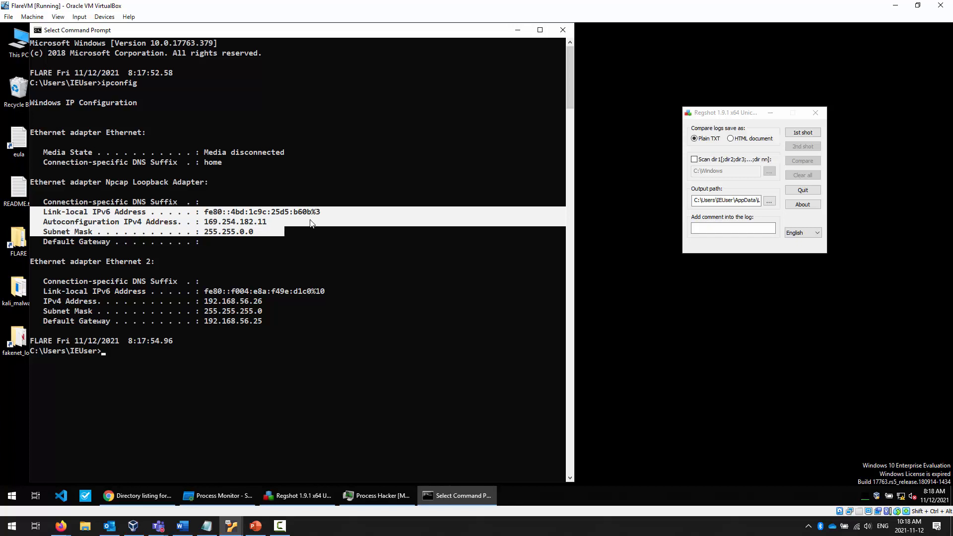
{"action": "left_click", "coordinate": [295, 233]}
{"action": "left_click_drag", "start_coordinate": [295, 233], "coordinate": [28, 212]}
{"action": "left_click_drag", "start_coordinate": [288, 328], "coordinate": [23, 271]}
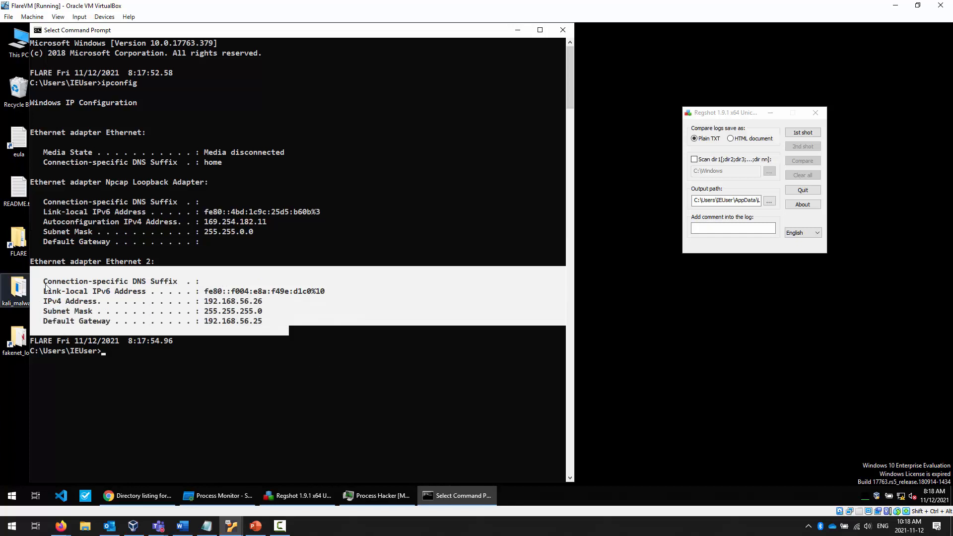
{"action": "double_click", "coordinate": [228, 302]}
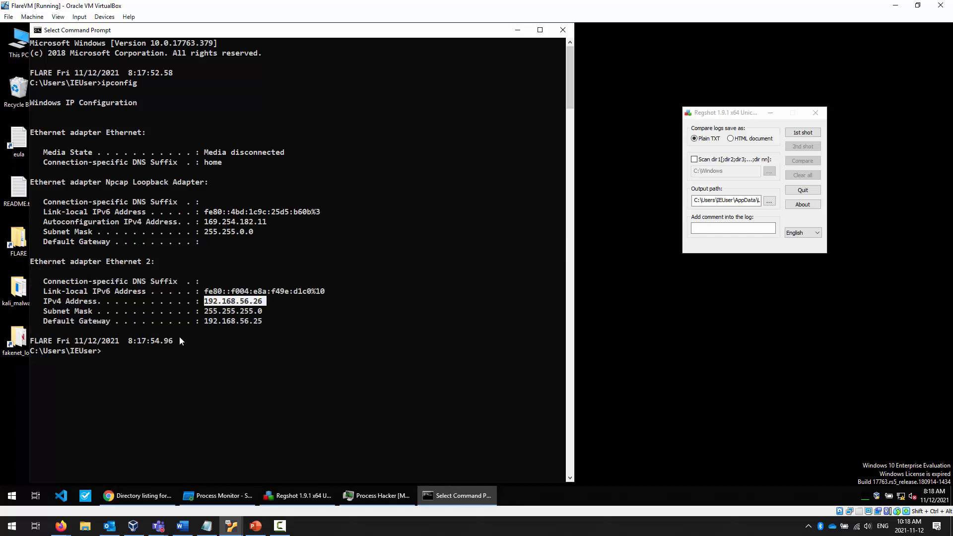
{"action": "double_click", "coordinate": [232, 322]}
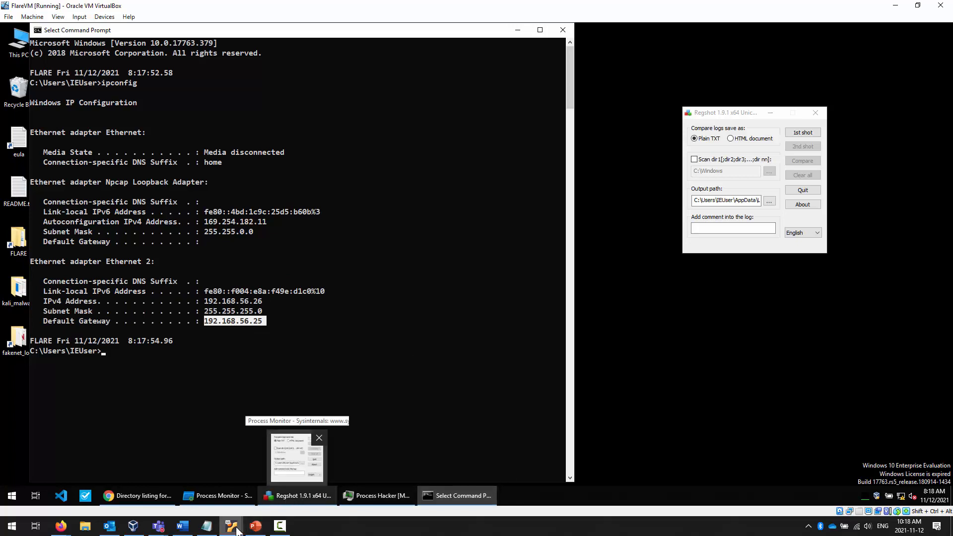
Check FlareVM's gateway against REMnux's enp0s8 address and review the static IPv4 example in the Word guide.
{"action": "mouse_move", "coordinate": [237, 528]}
{"action": "left_click", "coordinate": [206, 500]}
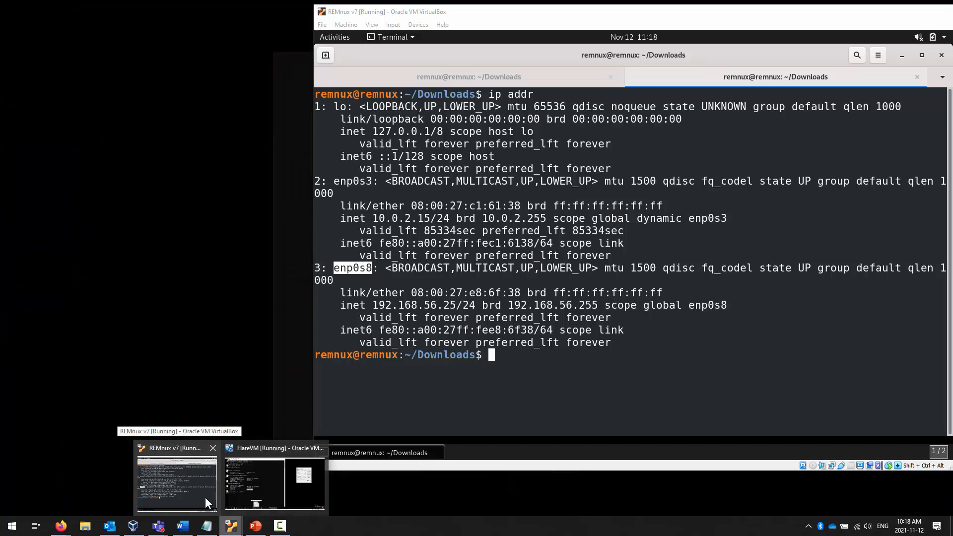
{"action": "mouse_move", "coordinate": [235, 492]}
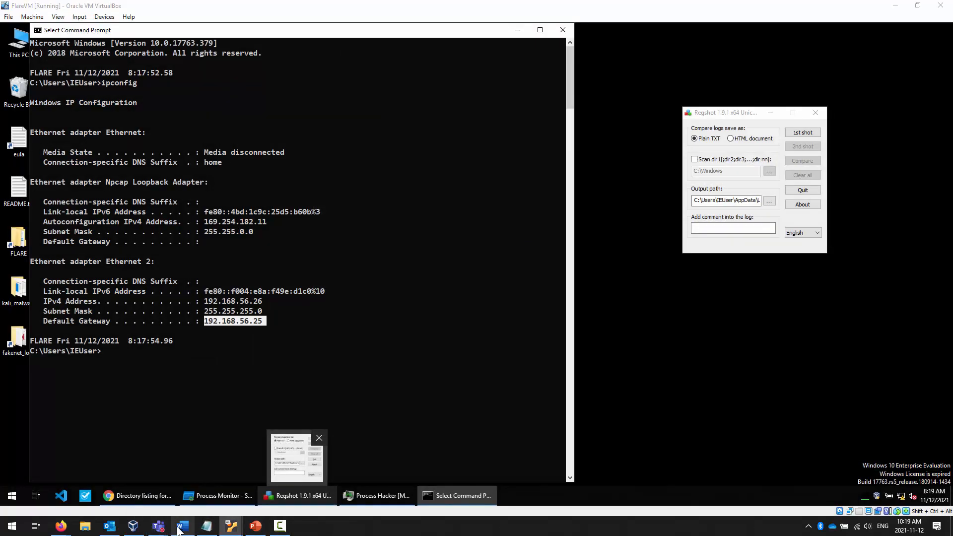
{"action": "left_click", "coordinate": [183, 527]}
{"action": "scroll", "coordinate": [542, 351], "scroll_direction": "down", "scroll_amount": 5}
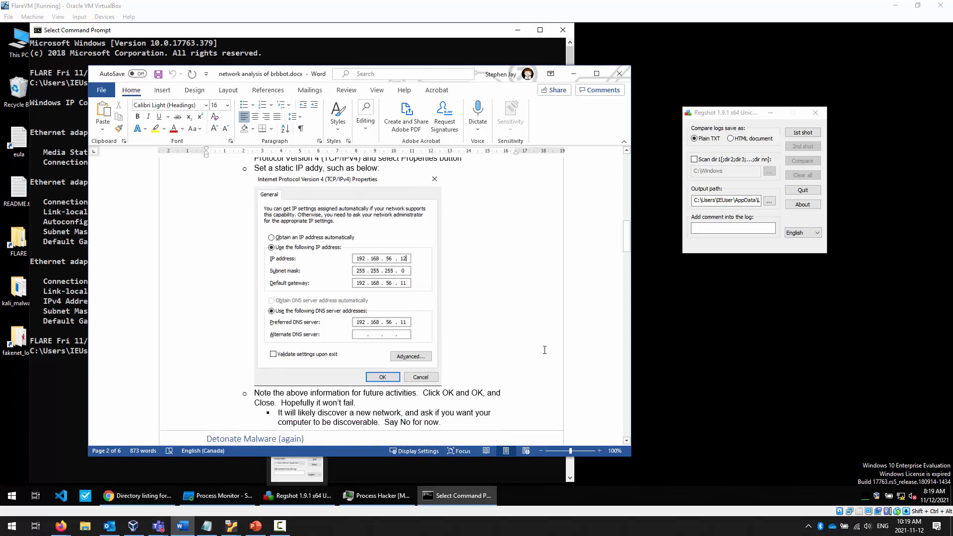
Read the Word guide's "Detonate Malware (again)" section, covering the pre-detonation tool settings and the fakedns instructions.
{"action": "scroll", "coordinate": [527, 347], "scroll_direction": "down", "scroll_amount": 7}
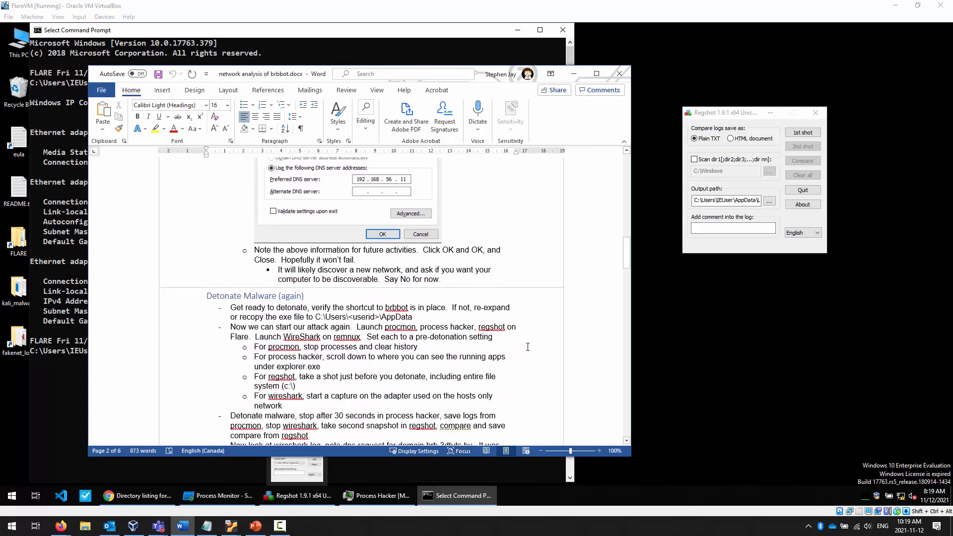
{"action": "scroll", "coordinate": [528, 346], "scroll_direction": "down", "scroll_amount": 1}
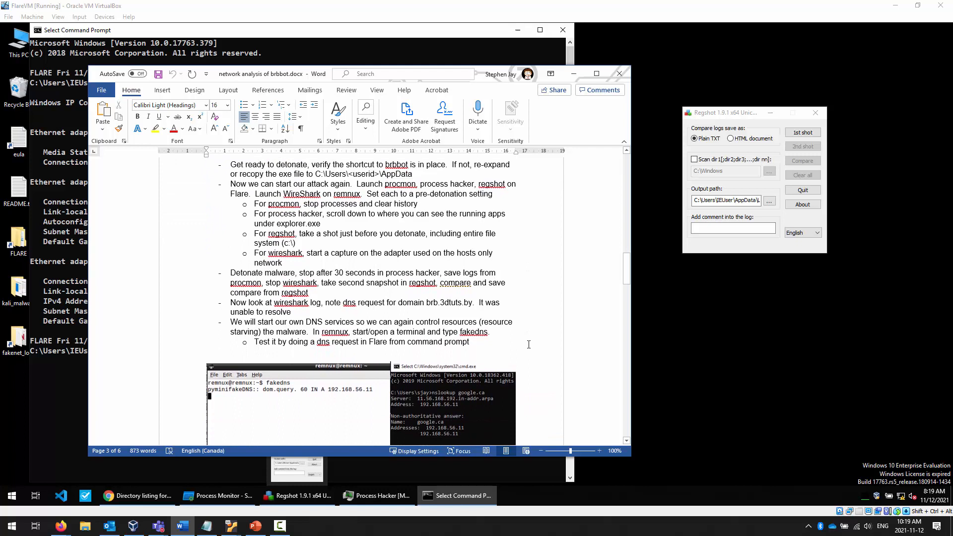
{"action": "scroll", "coordinate": [529, 345], "scroll_direction": "down", "scroll_amount": 4}
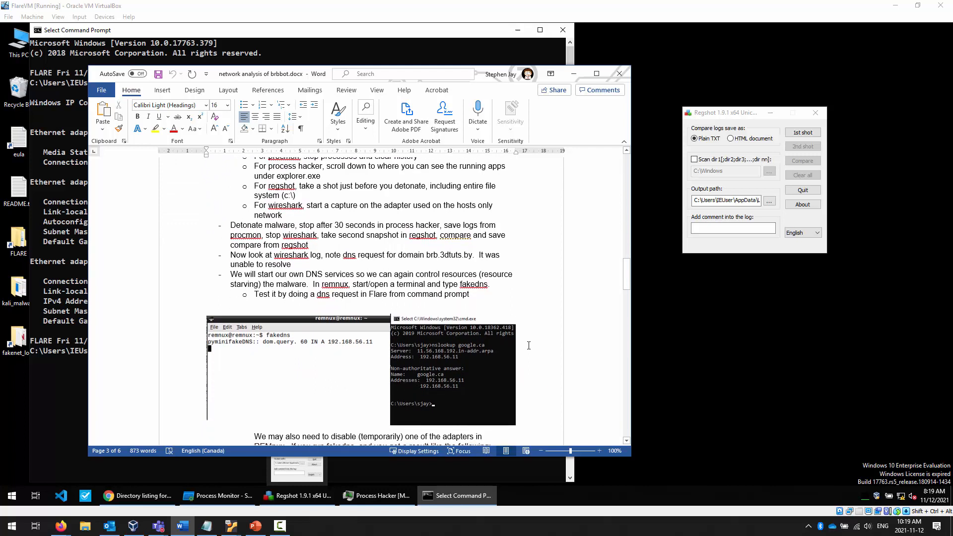
{"action": "scroll", "coordinate": [529, 345], "scroll_direction": "down", "scroll_amount": 2}
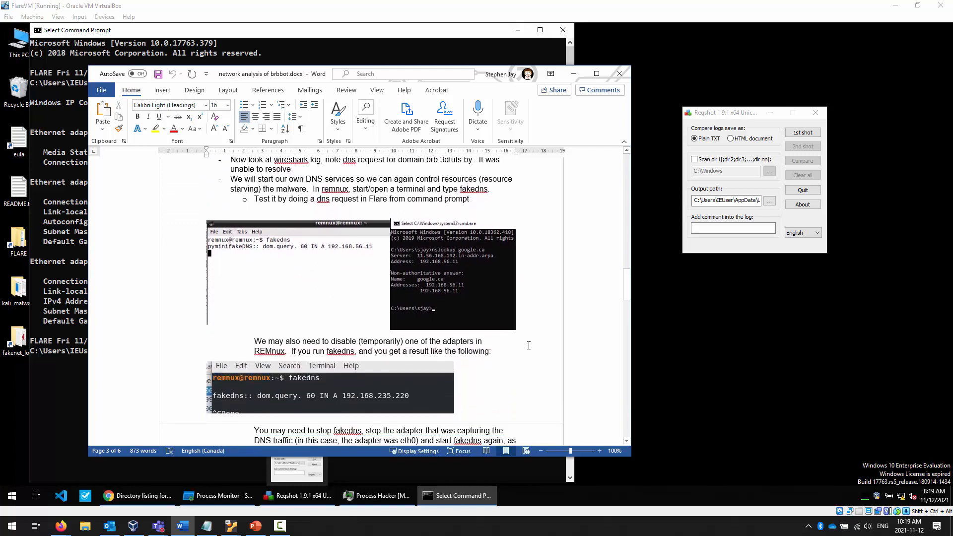
{"action": "scroll", "coordinate": [529, 345], "scroll_direction": "up", "scroll_amount": 7}
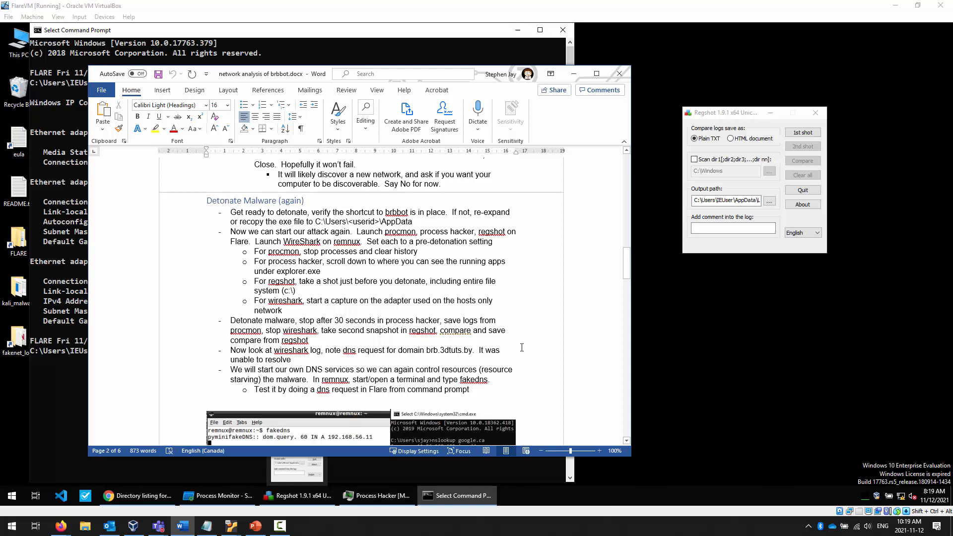
{"action": "scroll", "coordinate": [519, 350], "scroll_direction": "up", "scroll_amount": 3}
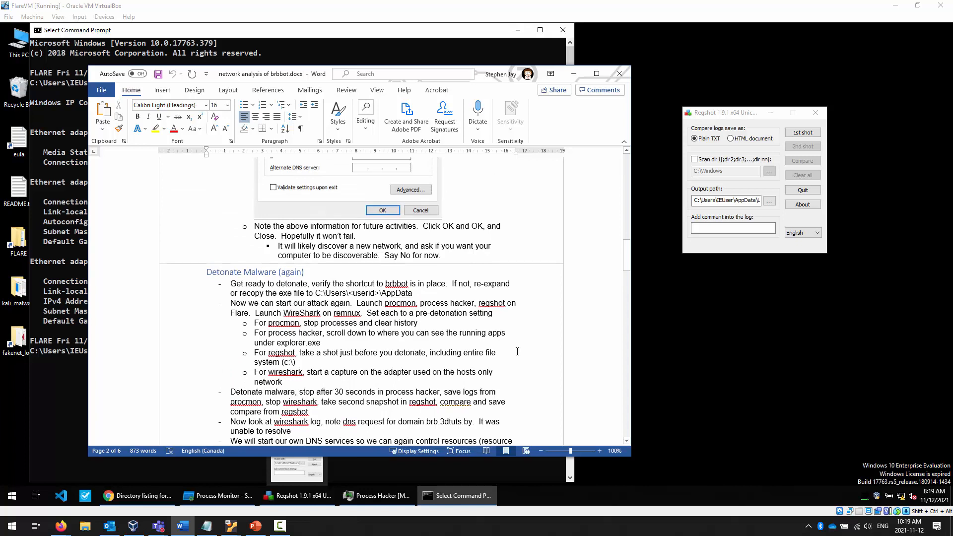
{"action": "scroll", "coordinate": [517, 352], "scroll_direction": "down", "scroll_amount": 1}
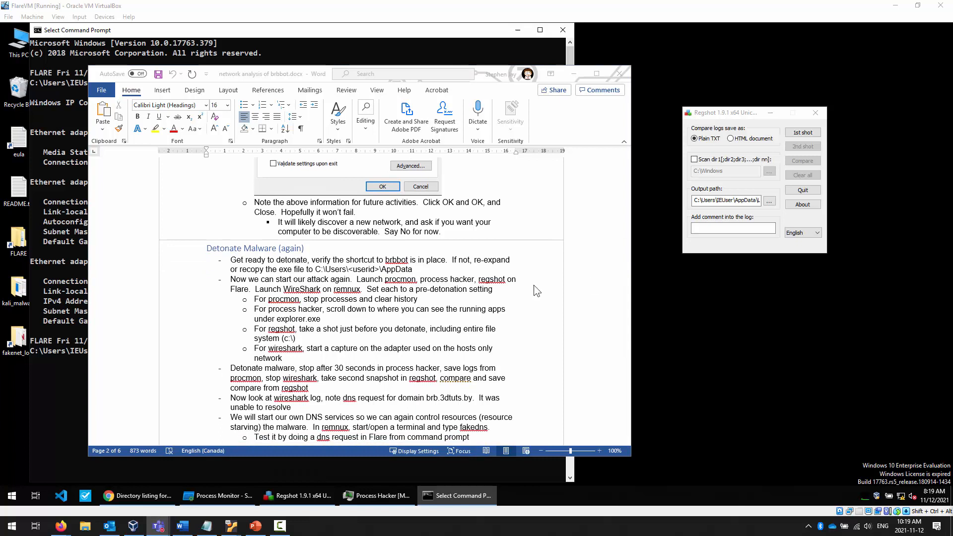
{"action": "left_click", "coordinate": [353, 294]}
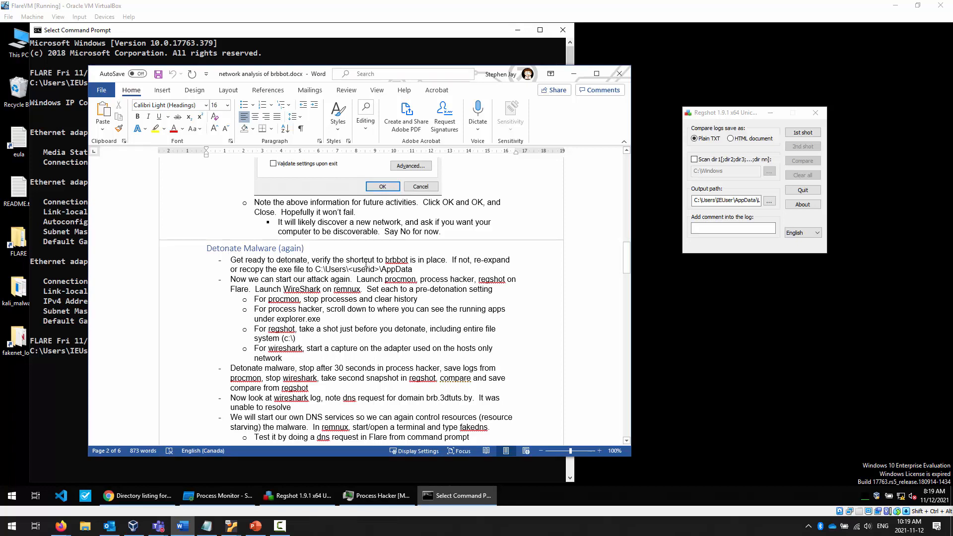
Move the Word guide off the FlareVM screen, close the Command Prompt with "exit", and shift the Process Hacker window higher.
{"action": "left_click_drag", "start_coordinate": [306, 73], "coordinate": [952, 218]}
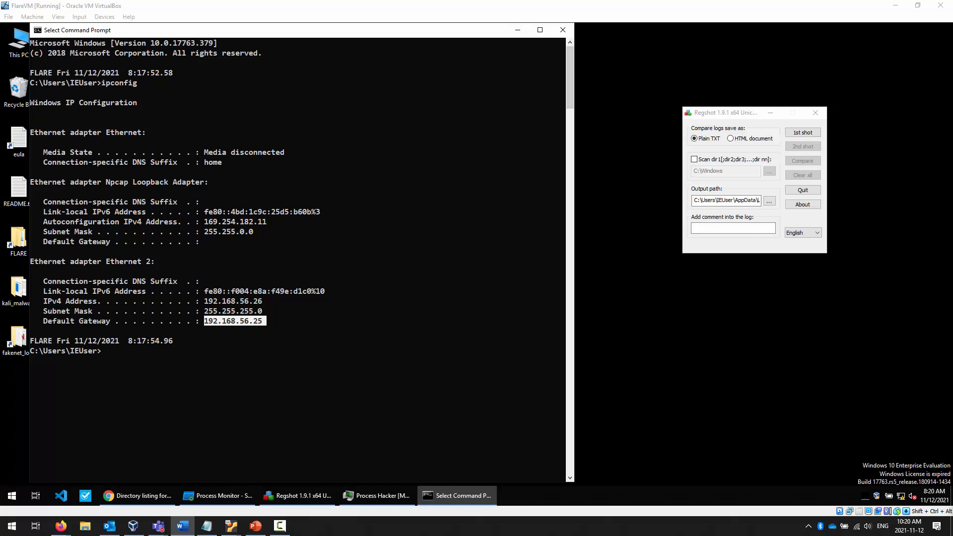
{"action": "left_click", "coordinate": [447, 390]}
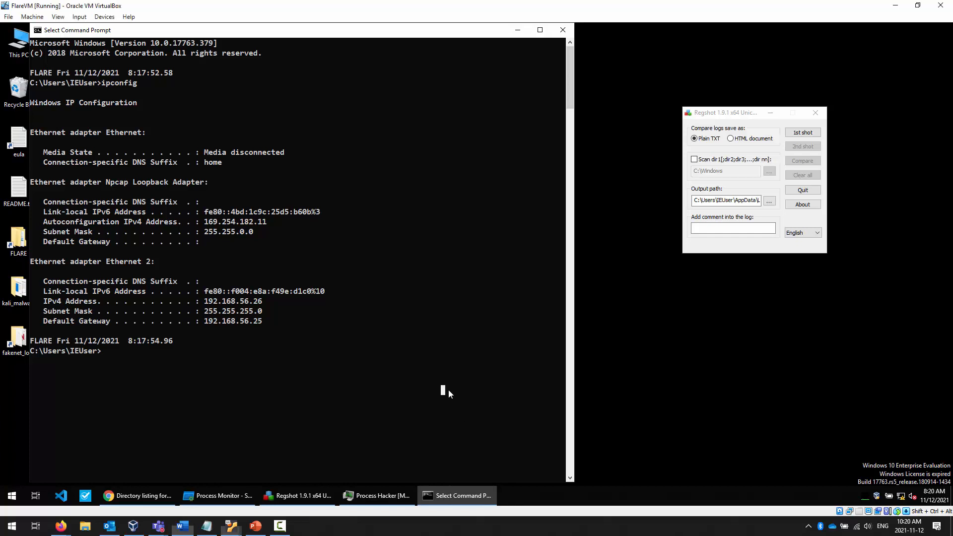
{"action": "left_click", "coordinate": [755, 388]}
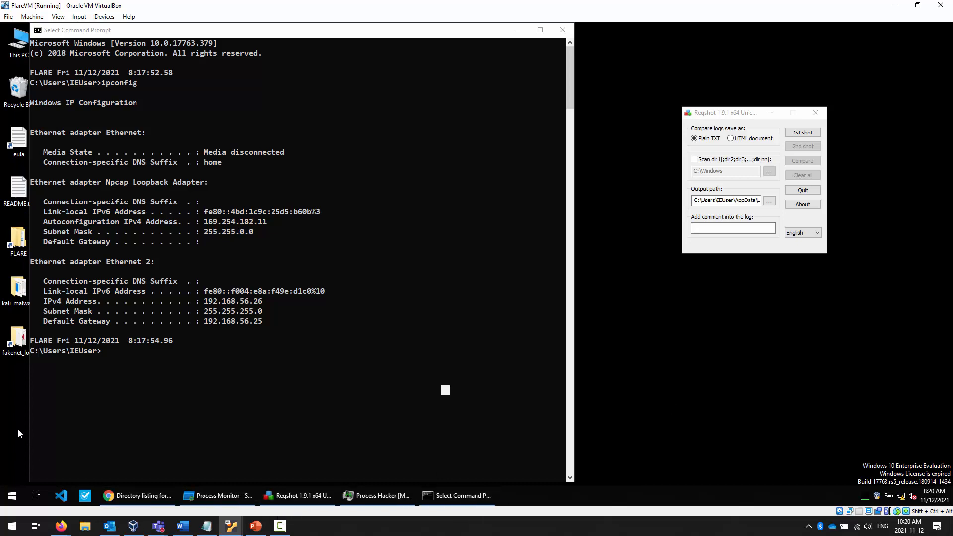
{"action": "left_click", "coordinate": [331, 362]}
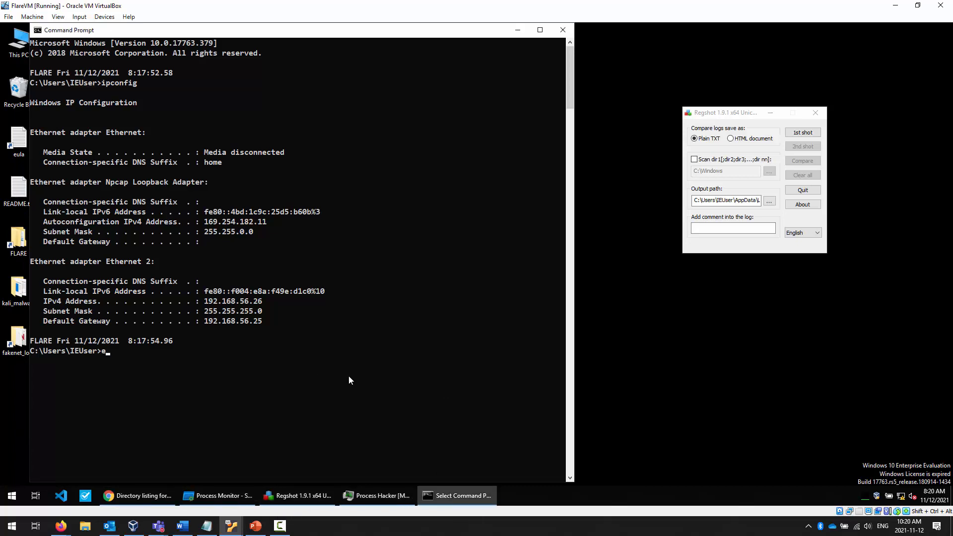
{"action": "type", "text": "exit"}
{"action": "key", "text": "Return"}
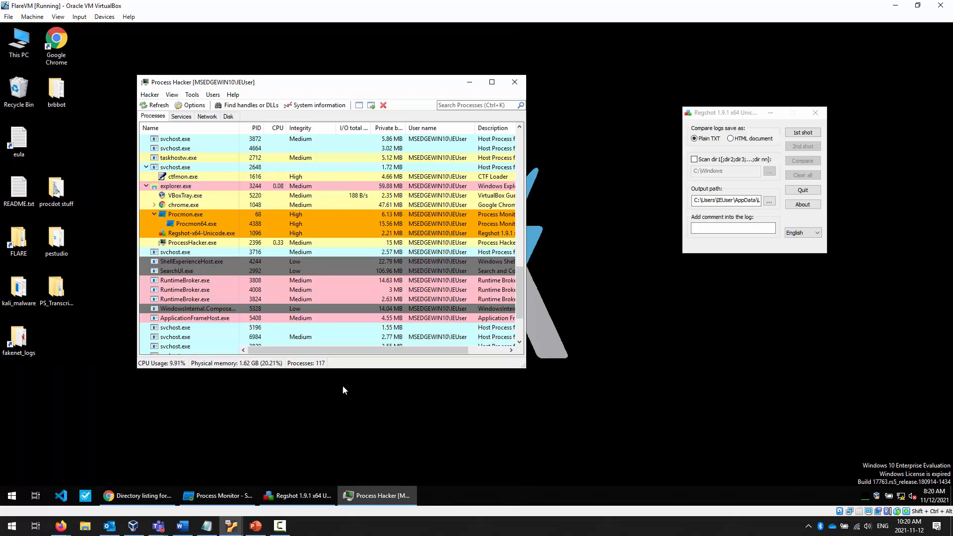
{"action": "left_click_drag", "start_coordinate": [329, 82], "coordinate": [310, 42]}
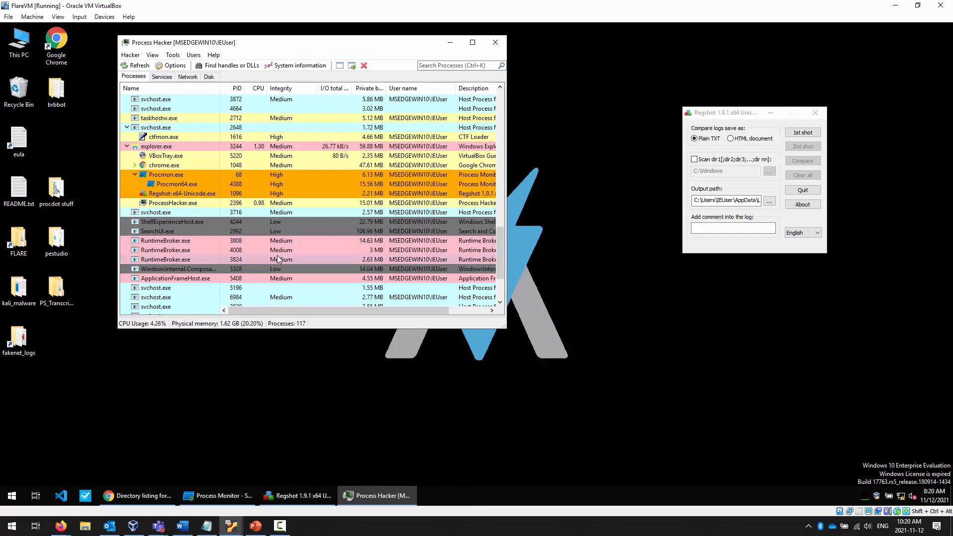
Open the folder C:\Users\IEUser\AppData\Roaming in a new File Explorer window on FlareVM.
{"action": "key", "text": "super+e"}
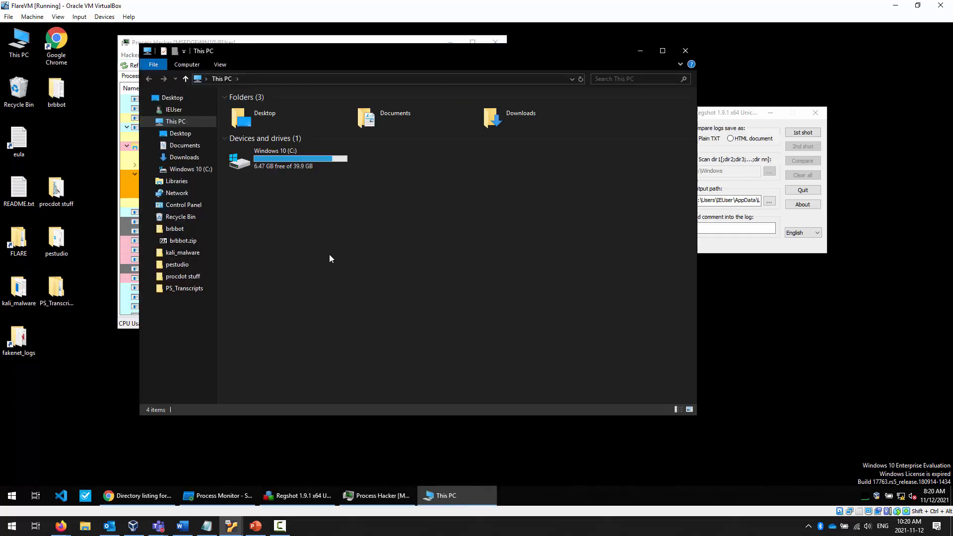
{"action": "double_click", "coordinate": [272, 153]}
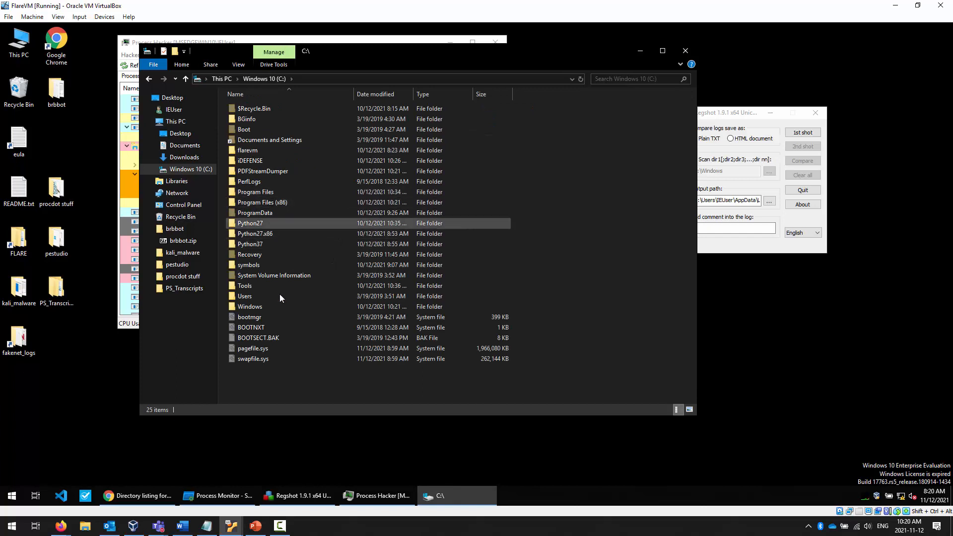
{"action": "double_click", "coordinate": [249, 297]}
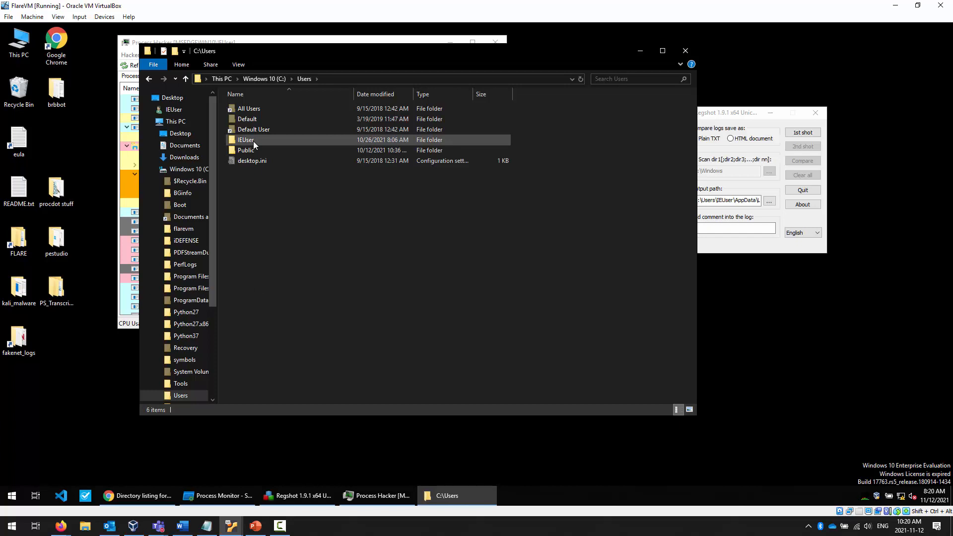
{"action": "double_click", "coordinate": [253, 141]}
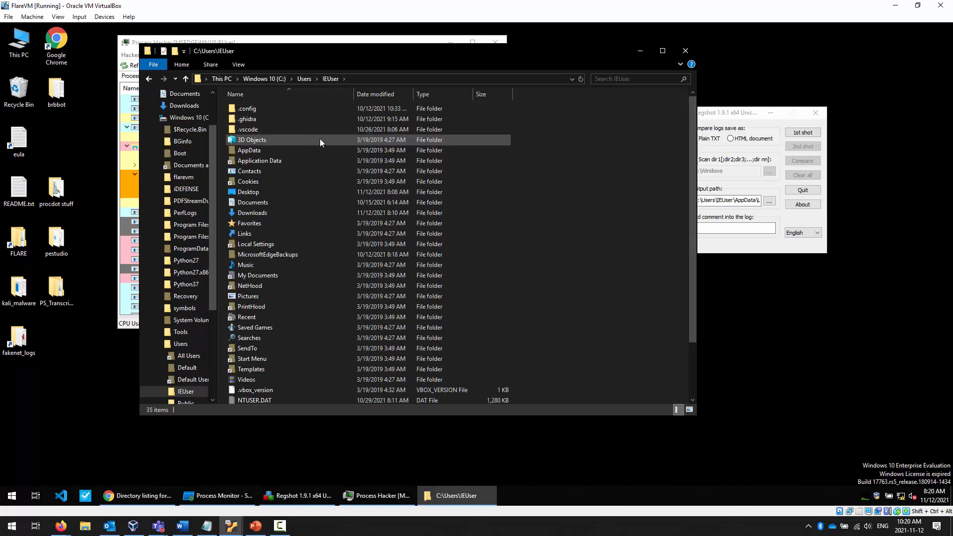
{"action": "double_click", "coordinate": [284, 150]}
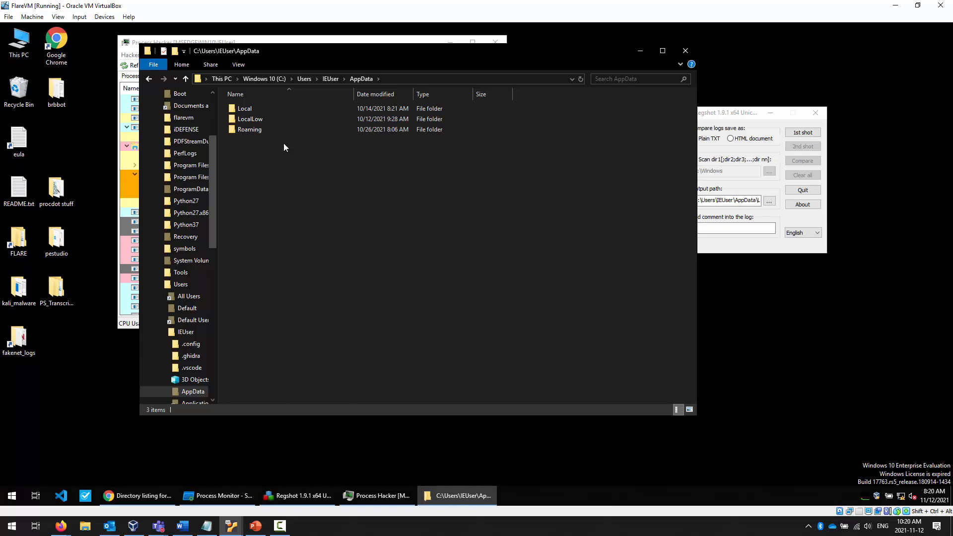
{"action": "double_click", "coordinate": [256, 131]}
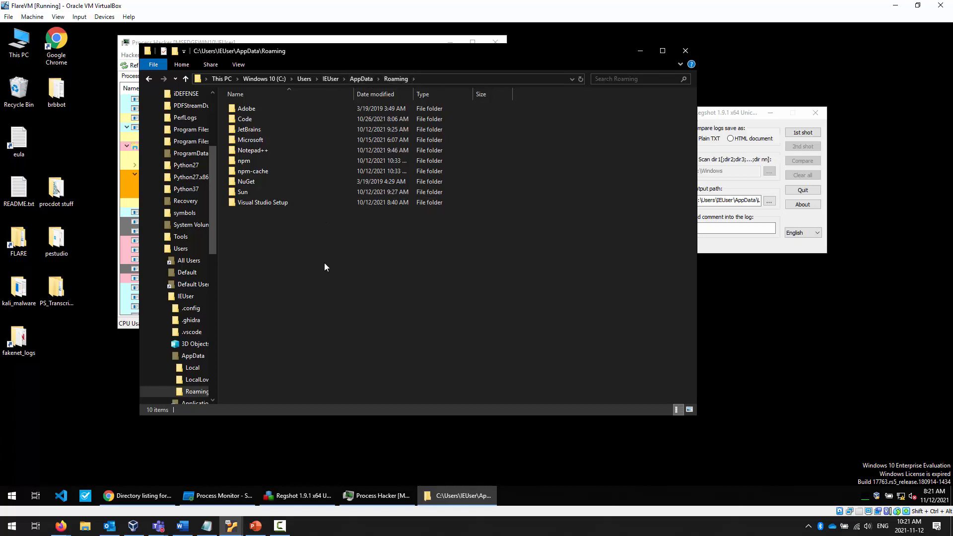
Copy brbbot.exe from the desktop's brbbot folder into the AppData\Roaming folder and close the brbbot folder window.
{"action": "left_click", "coordinate": [58, 97]}
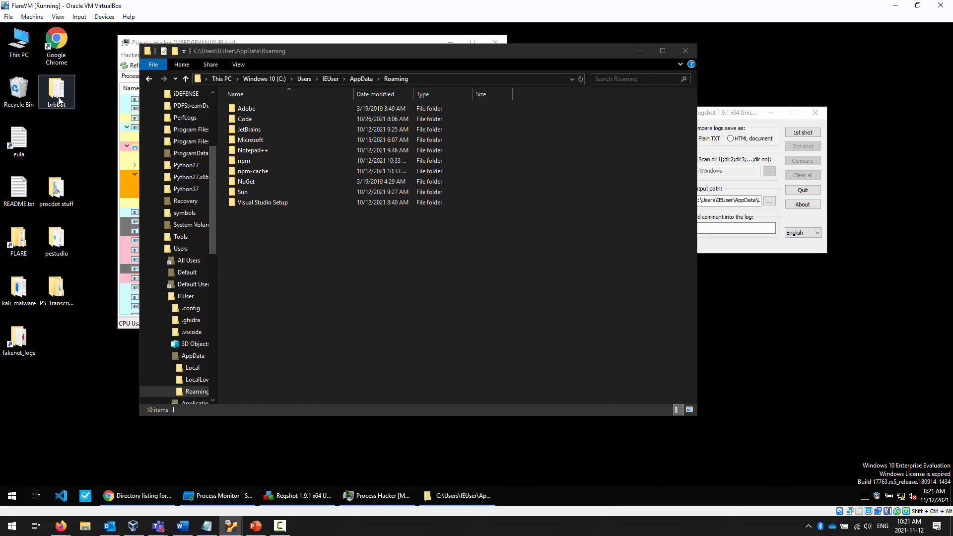
{"action": "double_click", "coordinate": [58, 97]}
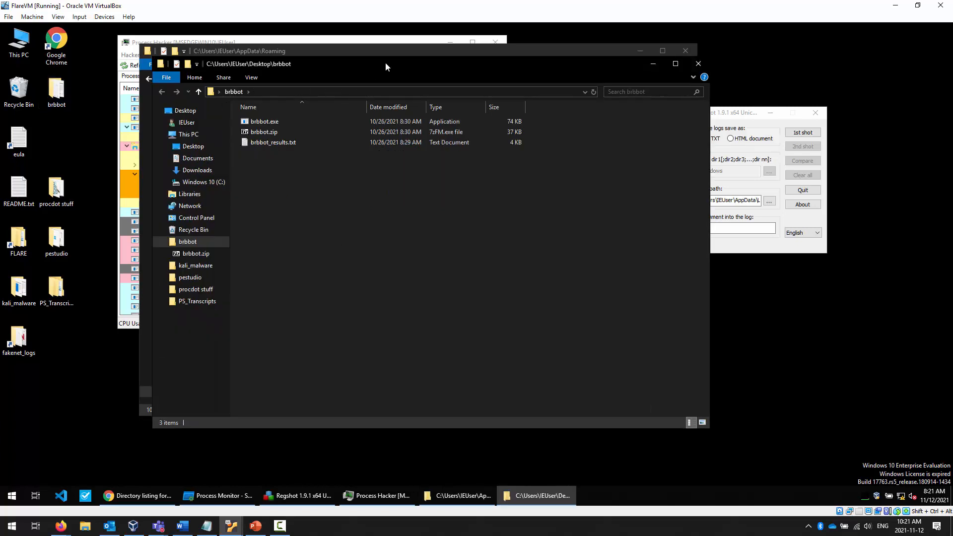
{"action": "left_click_drag", "start_coordinate": [389, 64], "coordinate": [561, 81]}
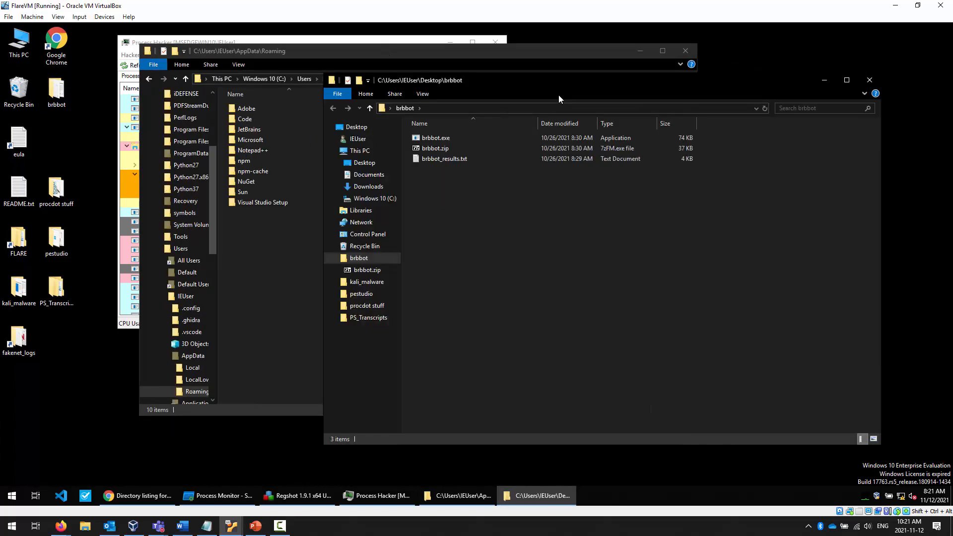
{"action": "right_click", "coordinate": [433, 139]}
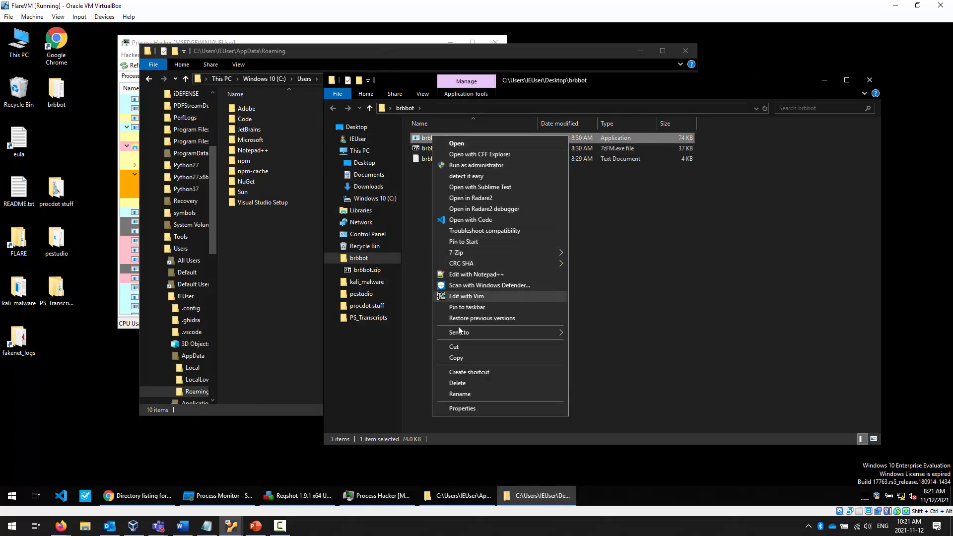
{"action": "left_click", "coordinate": [476, 357]}
{"action": "left_click", "coordinate": [282, 275]}
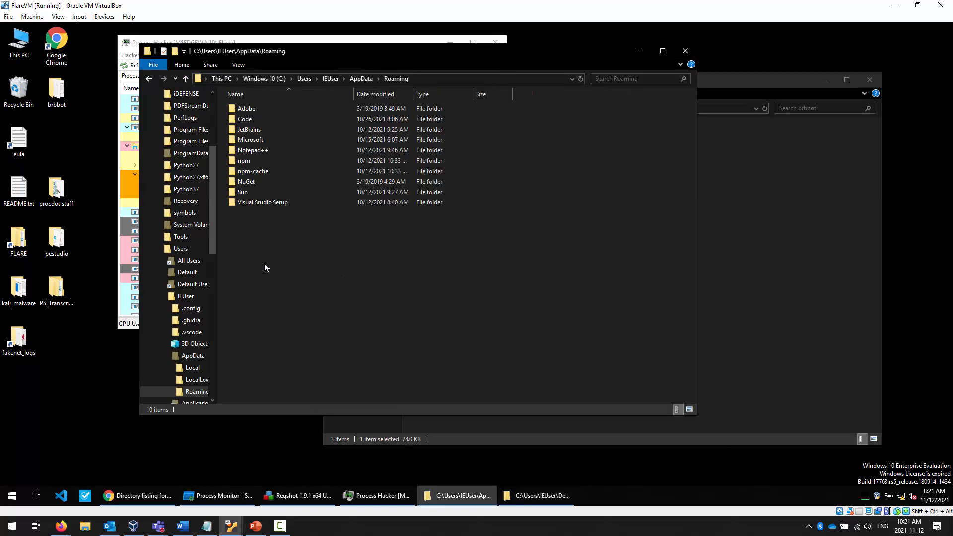
{"action": "right_click", "coordinate": [257, 262]}
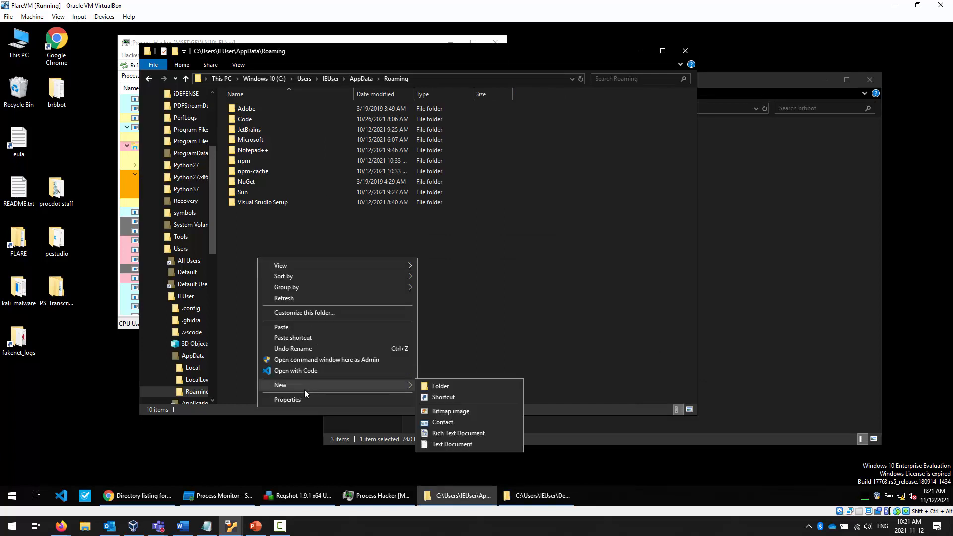
{"action": "left_click", "coordinate": [290, 328]}
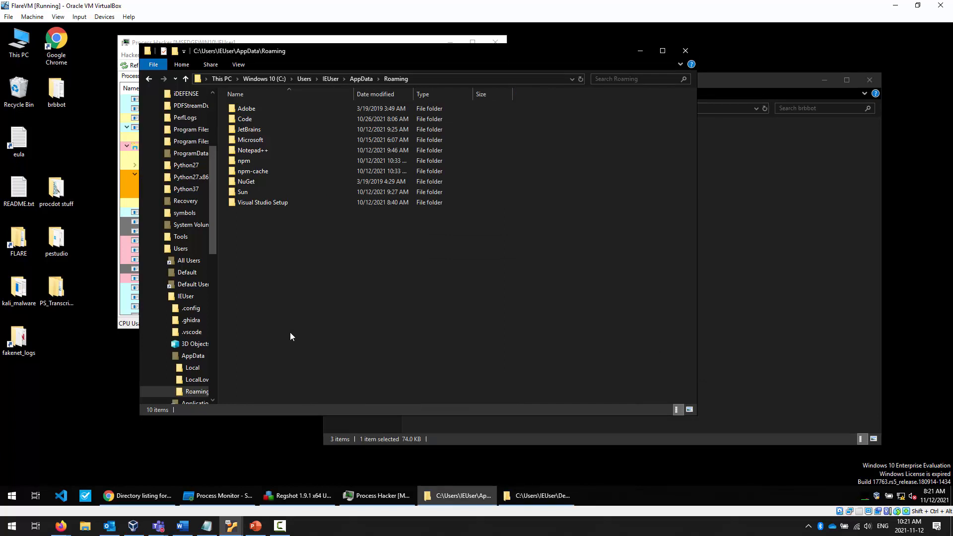
{"action": "left_click", "coordinate": [513, 445]}
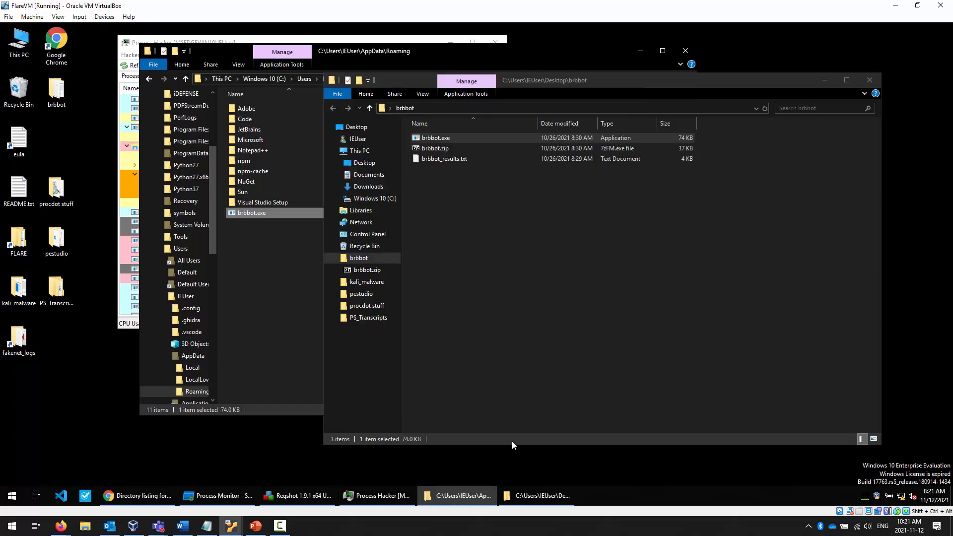
{"action": "left_click", "coordinate": [870, 81]}
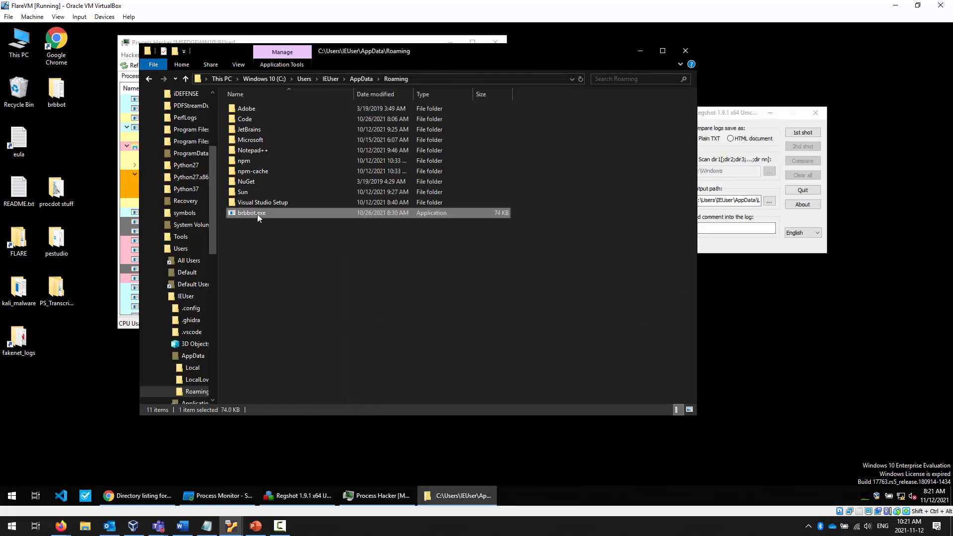
Create a desktop shortcut to the brbbot.exe copy in AppData\Roaming.
{"action": "left_click_drag", "start_coordinate": [258, 214], "coordinate": [58, 150]}
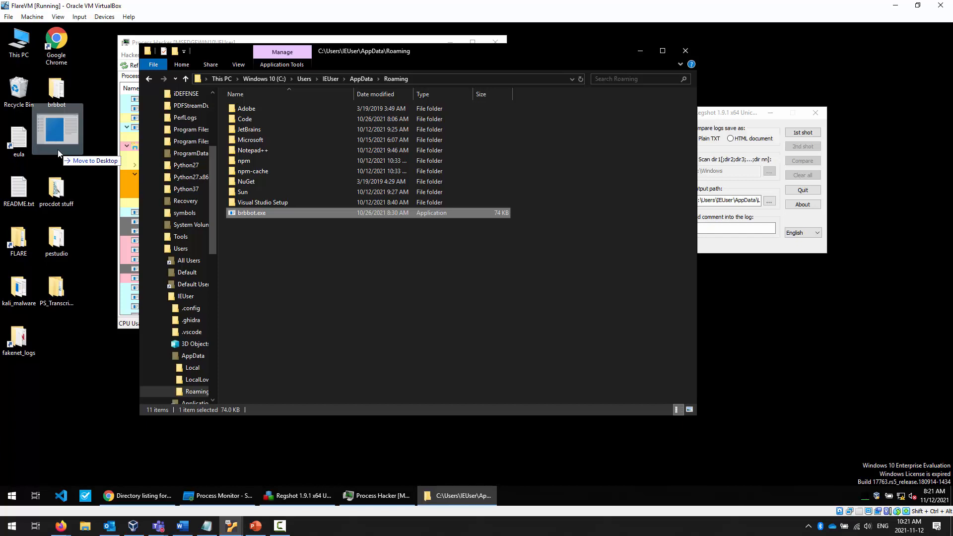
{"action": "left_click_drag", "start_coordinate": [57, 150], "coordinate": [57, 151]}
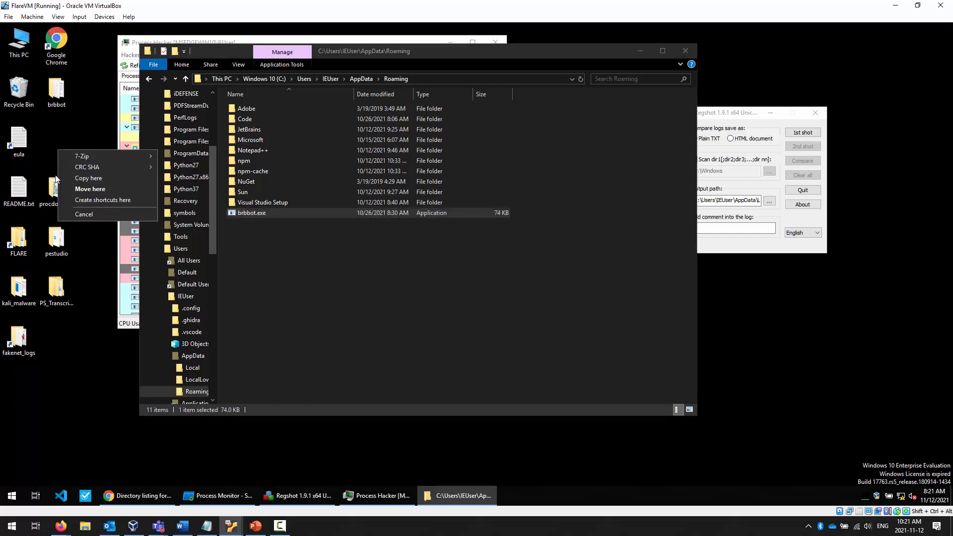
{"action": "left_click", "coordinate": [90, 201]}
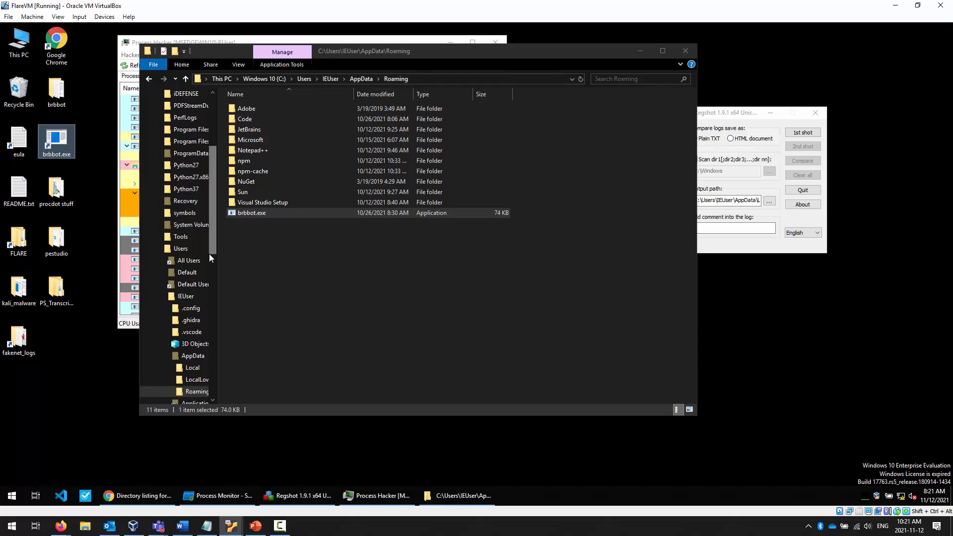
Check the desktop brbbot.exe shortcut's properties and advanced options, accept them, and move the Roaming folder window clear of Process Hacker.
{"action": "right_click", "coordinate": [55, 146]}
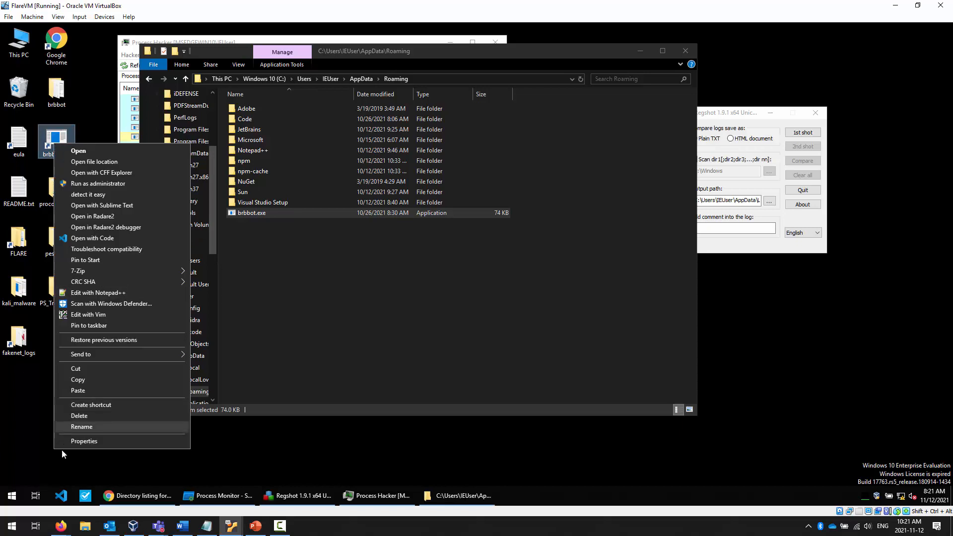
{"action": "left_click", "coordinate": [76, 442]}
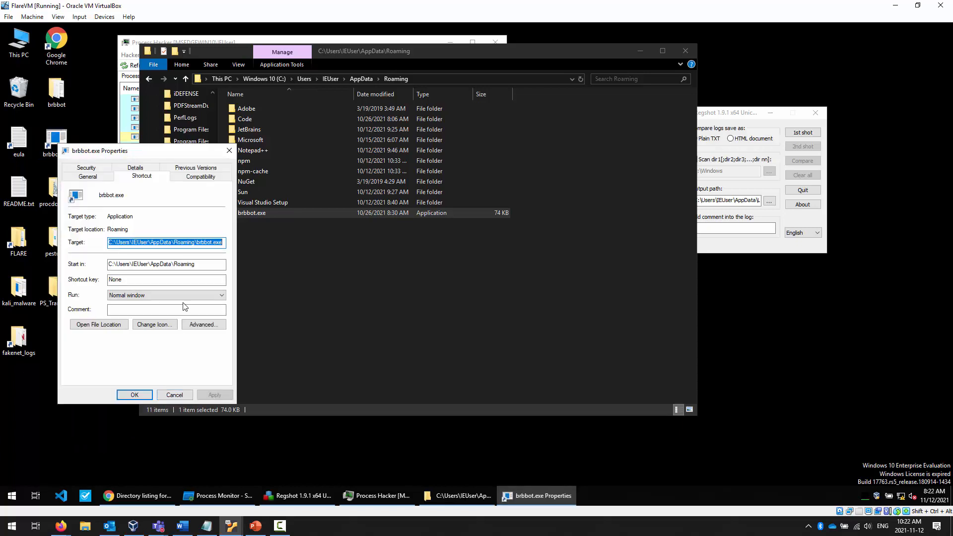
{"action": "left_click", "coordinate": [218, 327]}
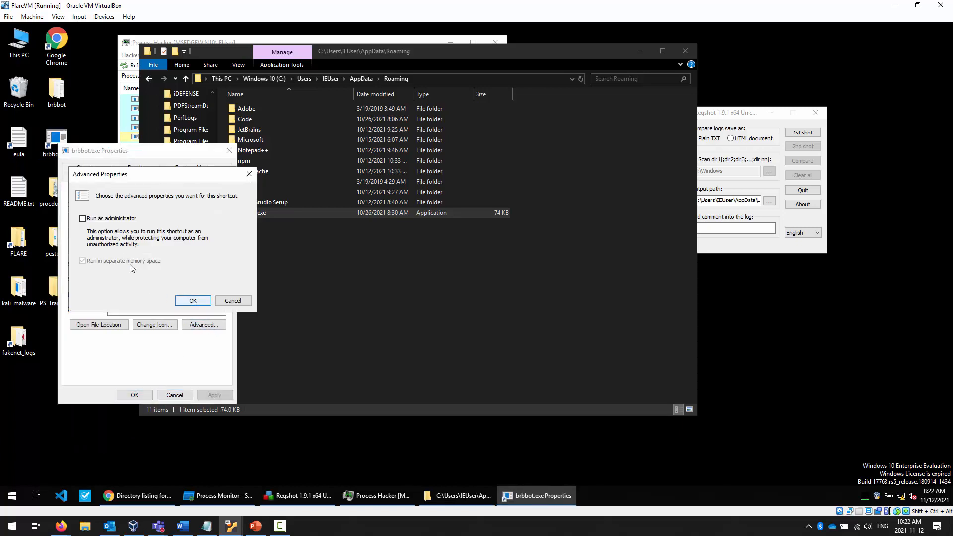
{"action": "left_click", "coordinate": [188, 300]}
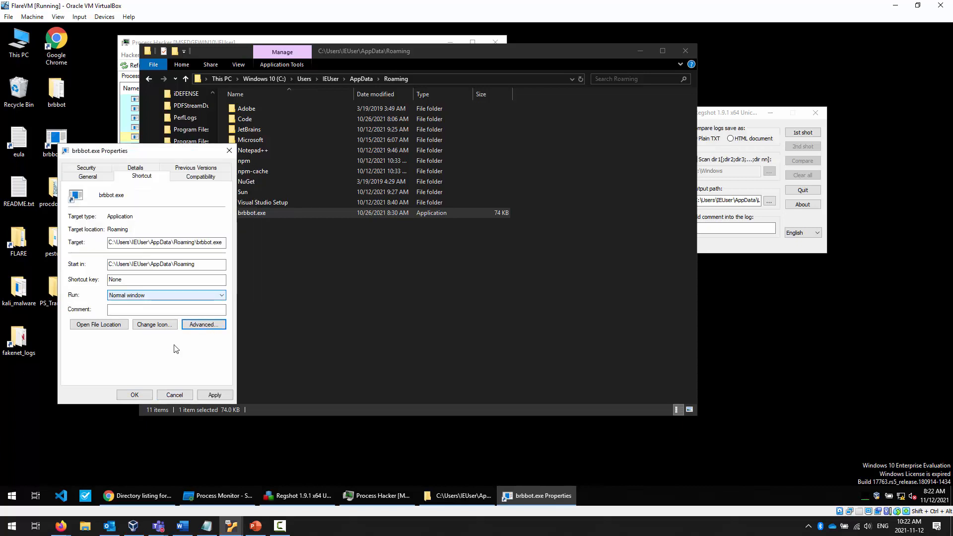
{"action": "left_click", "coordinate": [133, 395]}
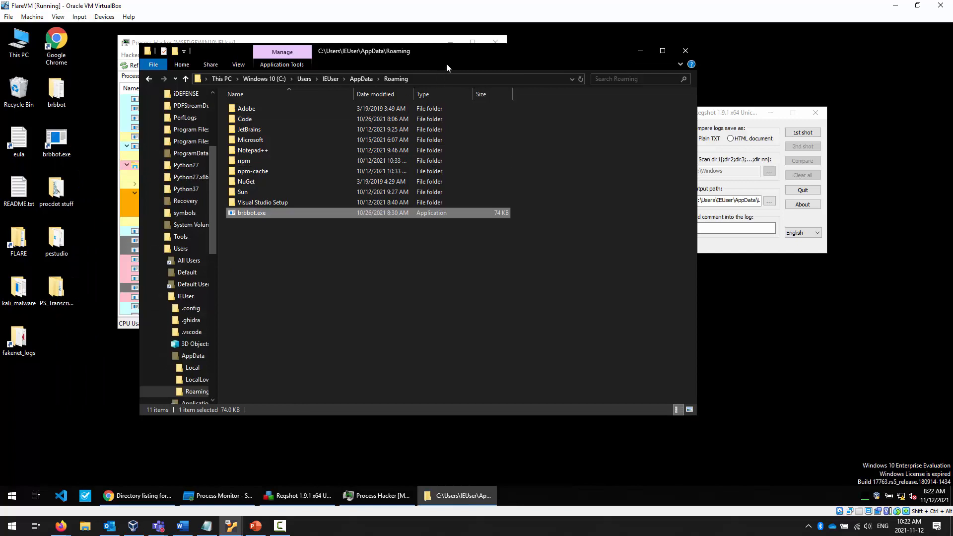
{"action": "left_click_drag", "start_coordinate": [448, 52], "coordinate": [542, 86]}
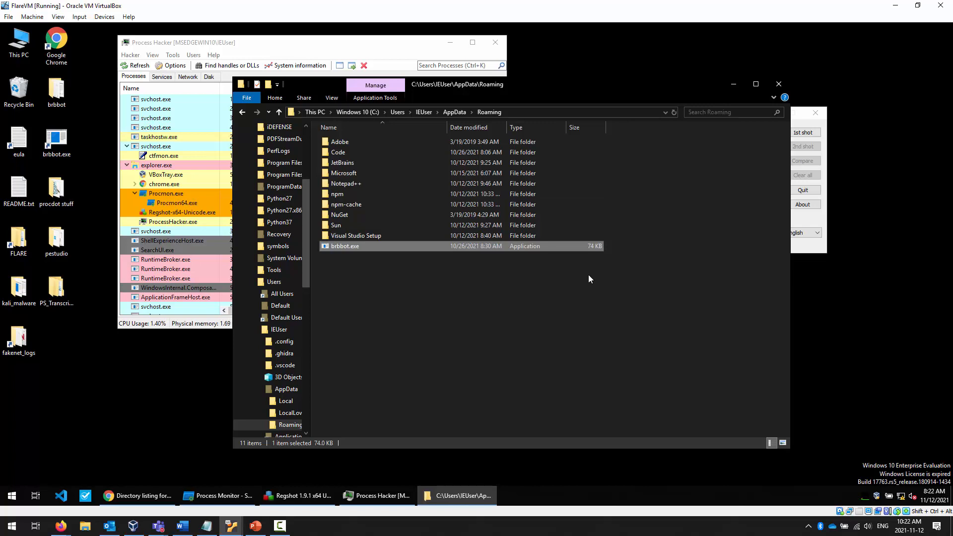
Launch ProcDOT, declining update checks on each start and participation in beta tests.
{"action": "key", "text": "super+r"}
{"action": "key", "text": "Return"}
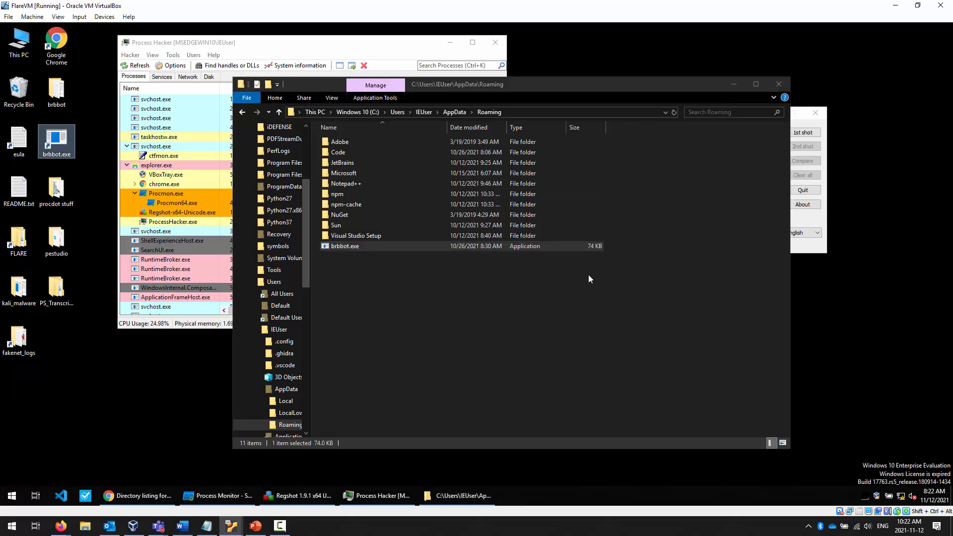
{"action": "key", "text": "super"}
{"action": "type", "text": "pro"}
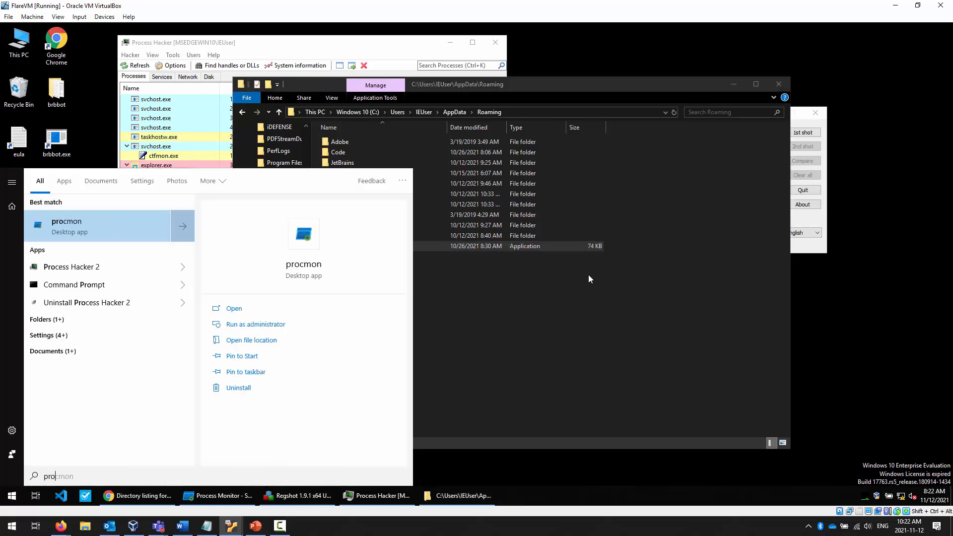
{"action": "type", "text": "cdot"}
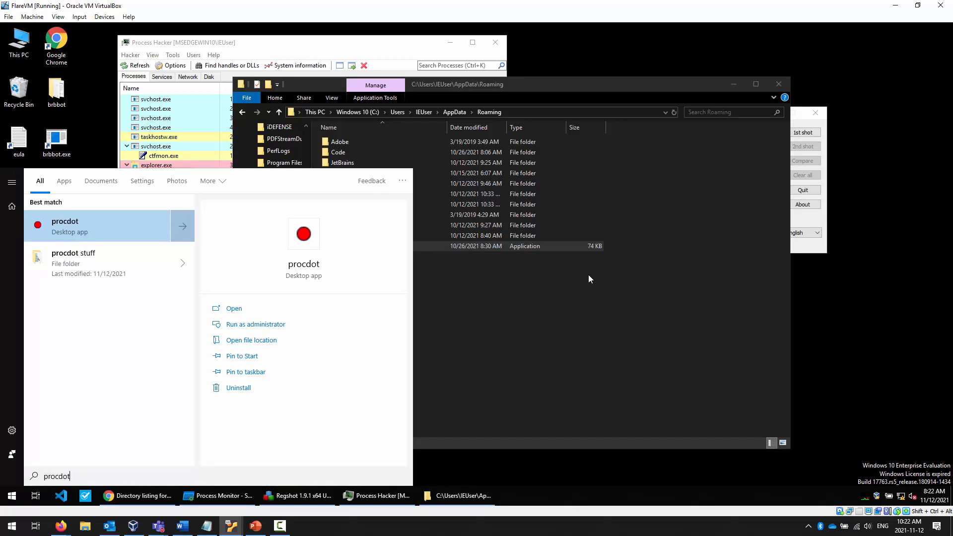
{"action": "key", "text": "Return"}
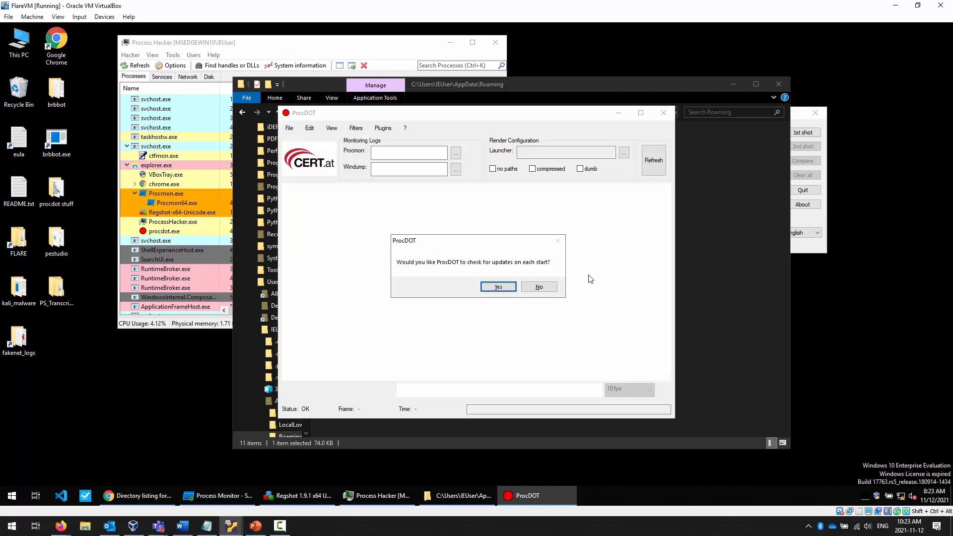
{"action": "left_click", "coordinate": [551, 289]}
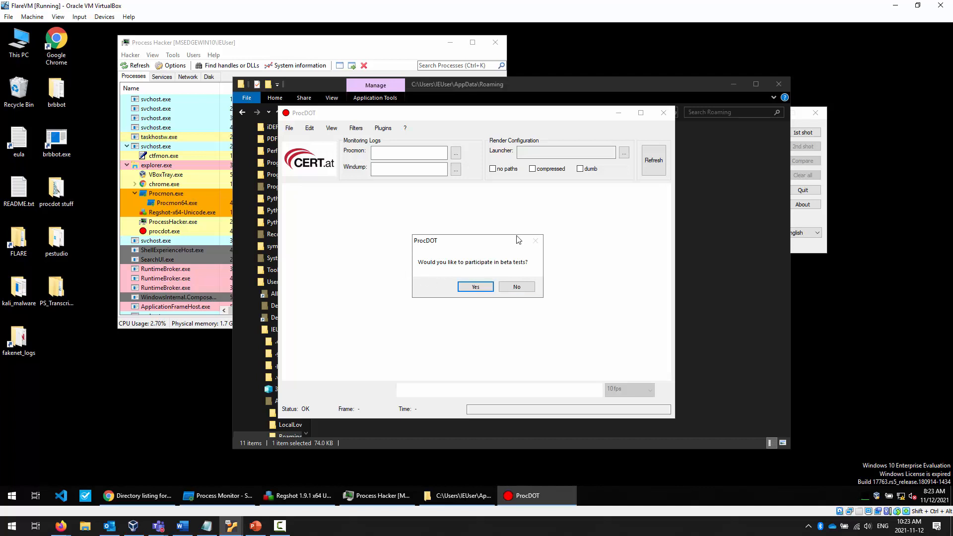
{"action": "left_click", "coordinate": [517, 288]}
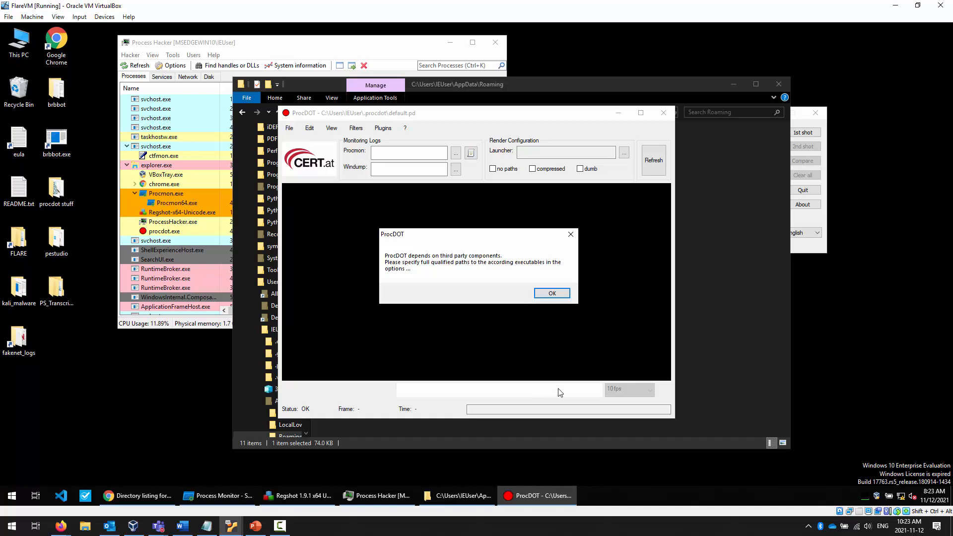
Set ProcDOT's windump/tcpdump path to npcap-1.55.exe in the desktop's procdot stuff folder.
{"action": "left_click", "coordinate": [557, 296]}
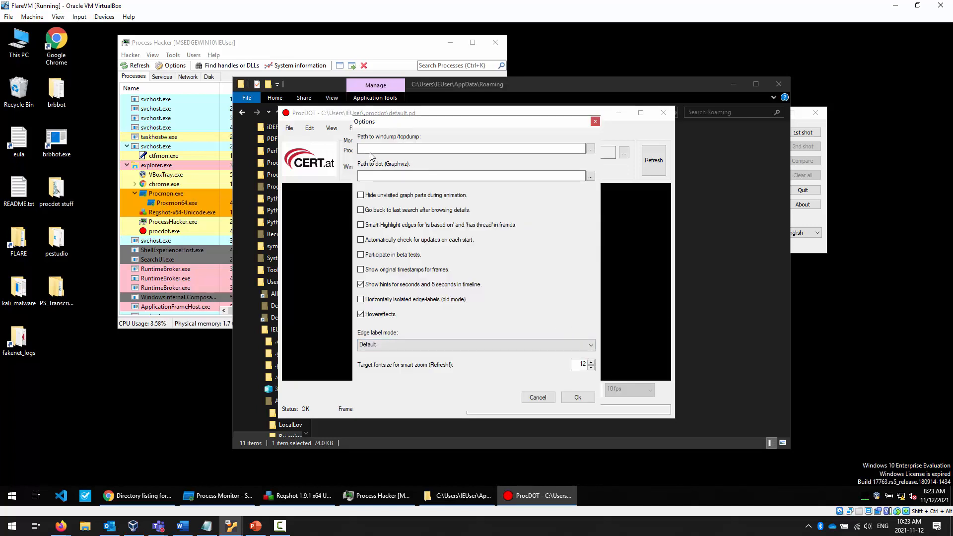
{"action": "left_click", "coordinate": [435, 148]}
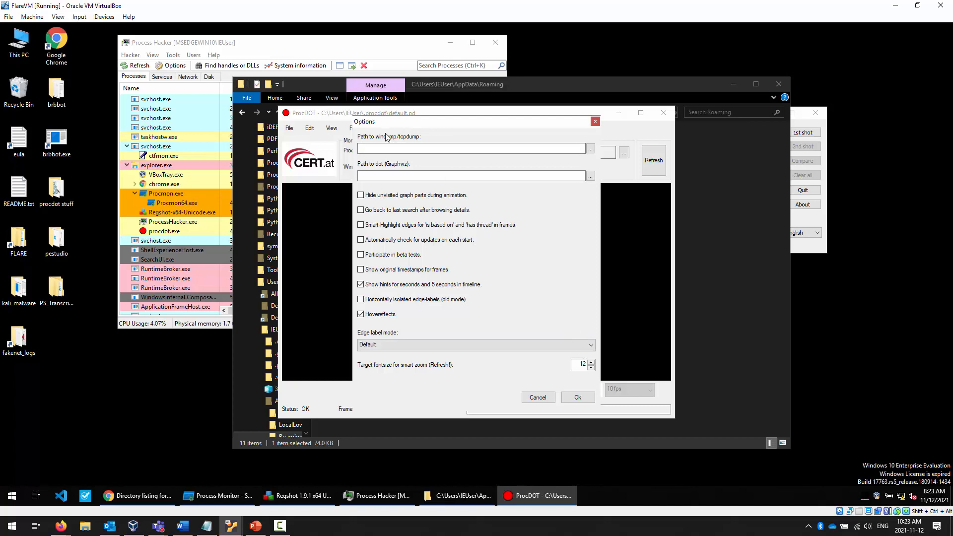
{"action": "left_click", "coordinate": [590, 149]}
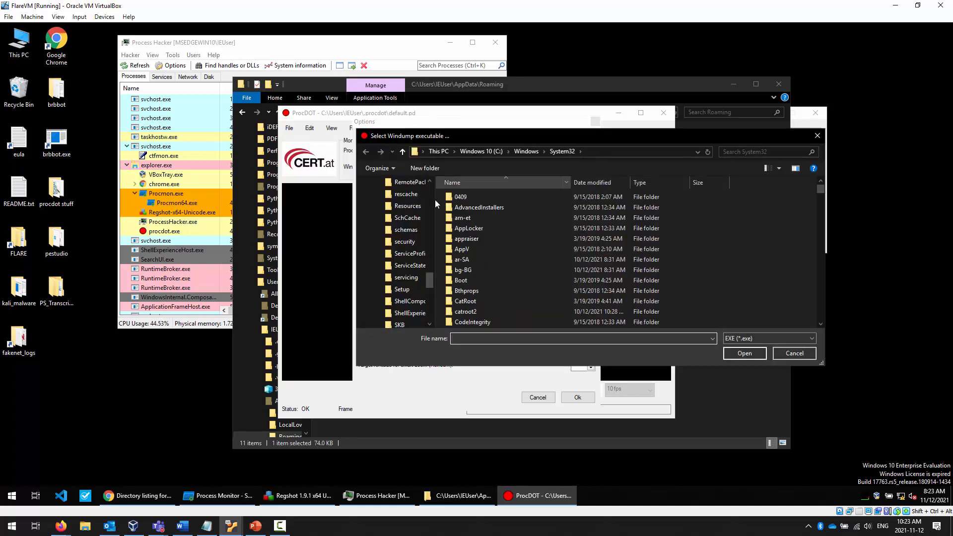
{"action": "left_click_drag", "start_coordinate": [429, 281], "coordinate": [428, 163]}
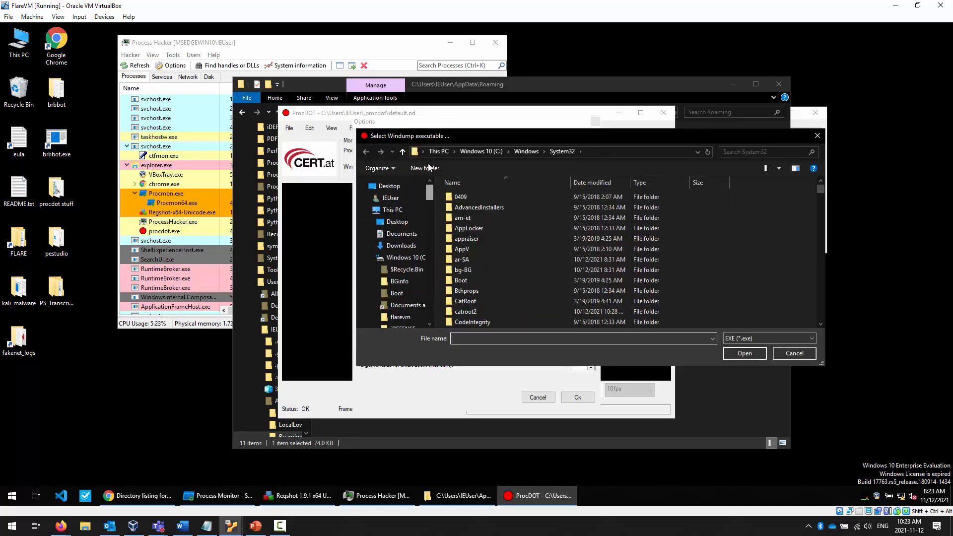
{"action": "left_click", "coordinate": [399, 187]}
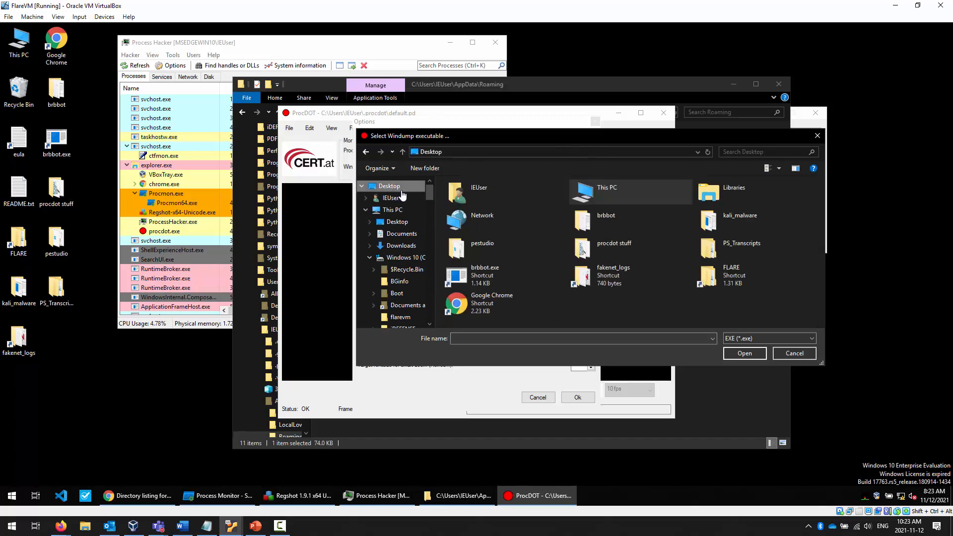
{"action": "double_click", "coordinate": [609, 251]}
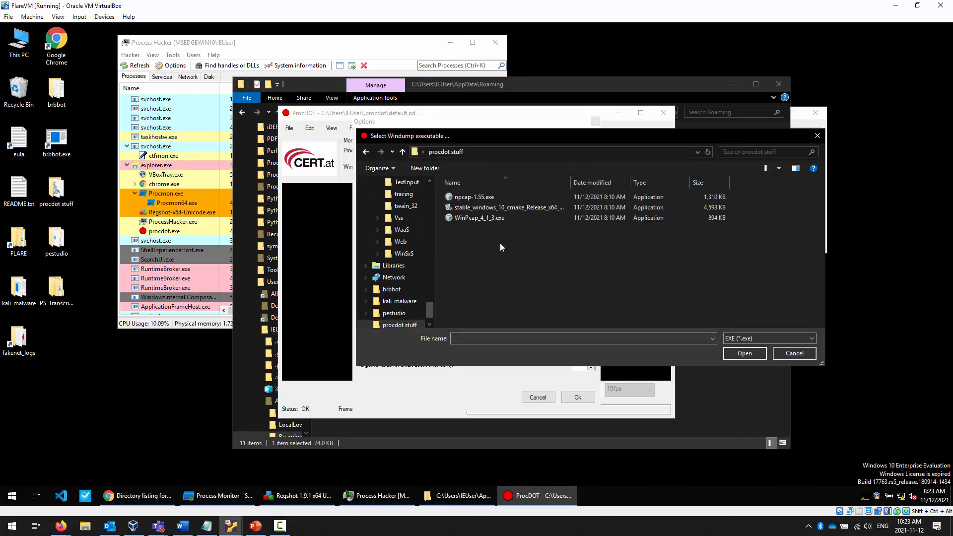
{"action": "left_click", "coordinate": [477, 197]}
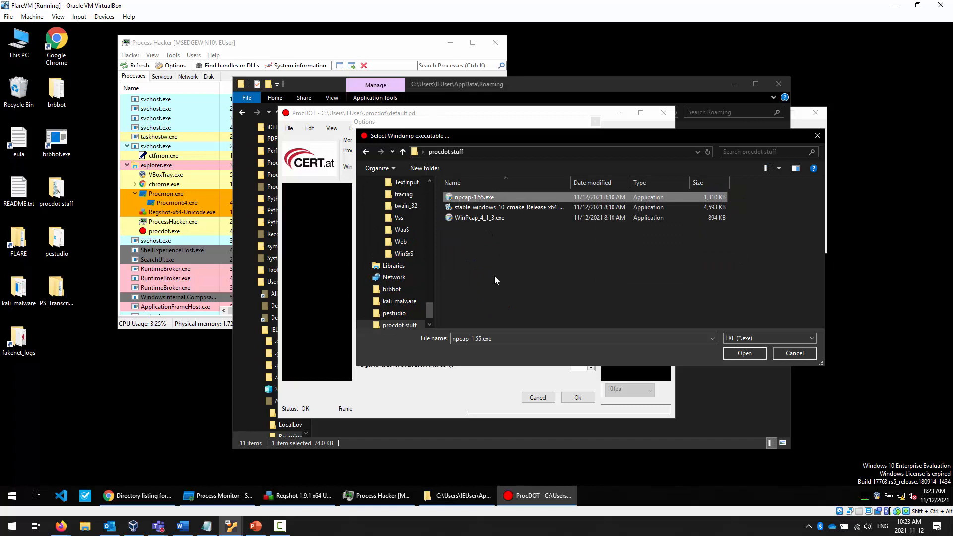
{"action": "left_click", "coordinate": [476, 218]}
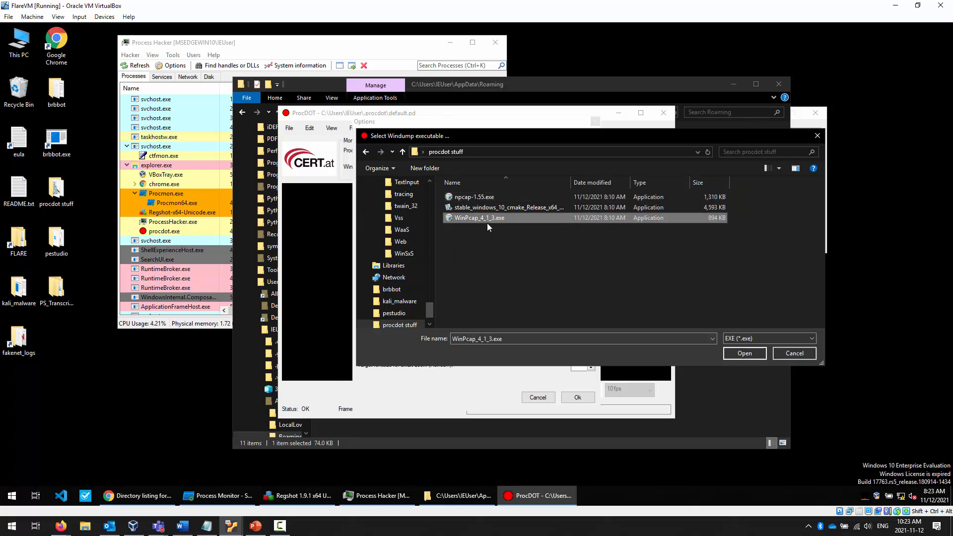
{"action": "left_click", "coordinate": [489, 198]}
{"action": "left_click", "coordinate": [753, 354]}
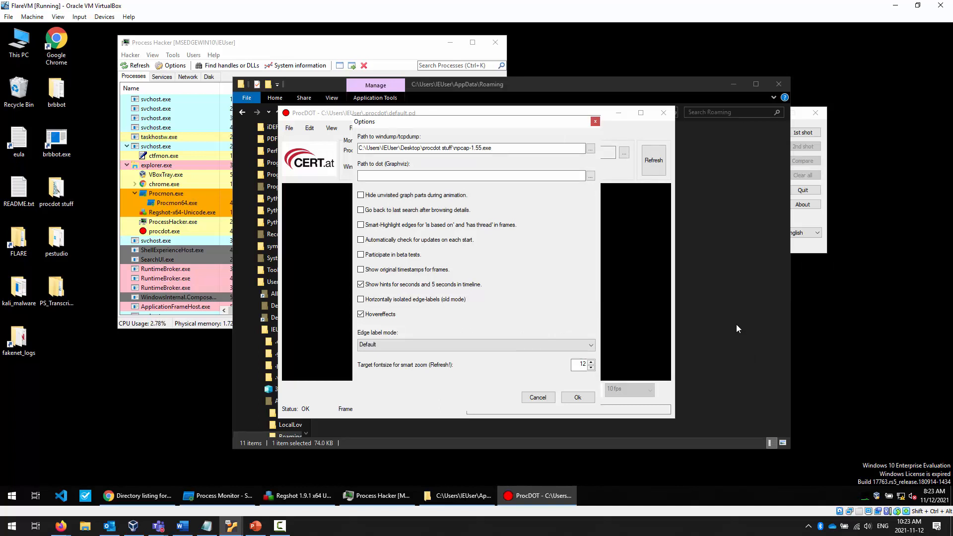
Set ProcDOT's Graphviz dot path to C:\Program Files\Graphviz\bin\dot.exe and accept the options.
{"action": "left_click", "coordinate": [383, 176]}
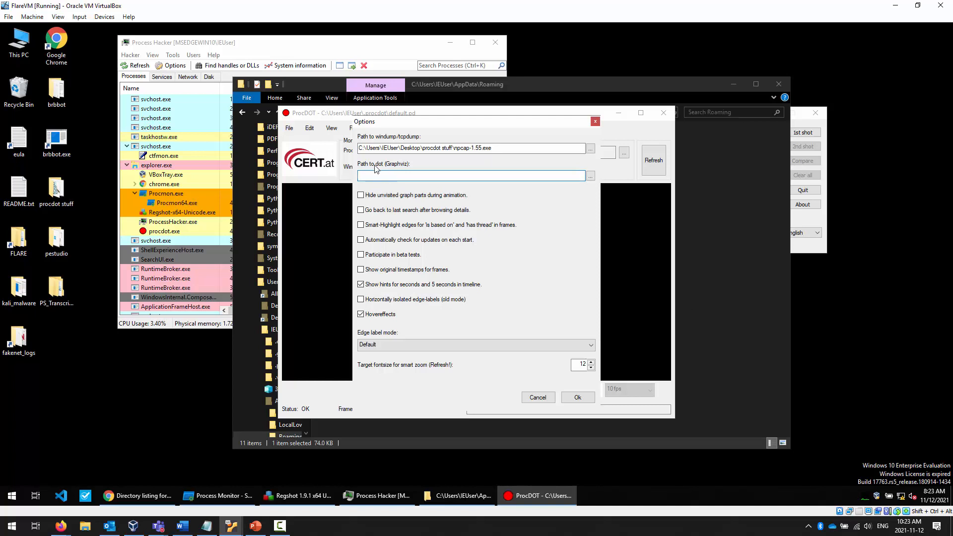
{"action": "left_click", "coordinate": [590, 176]}
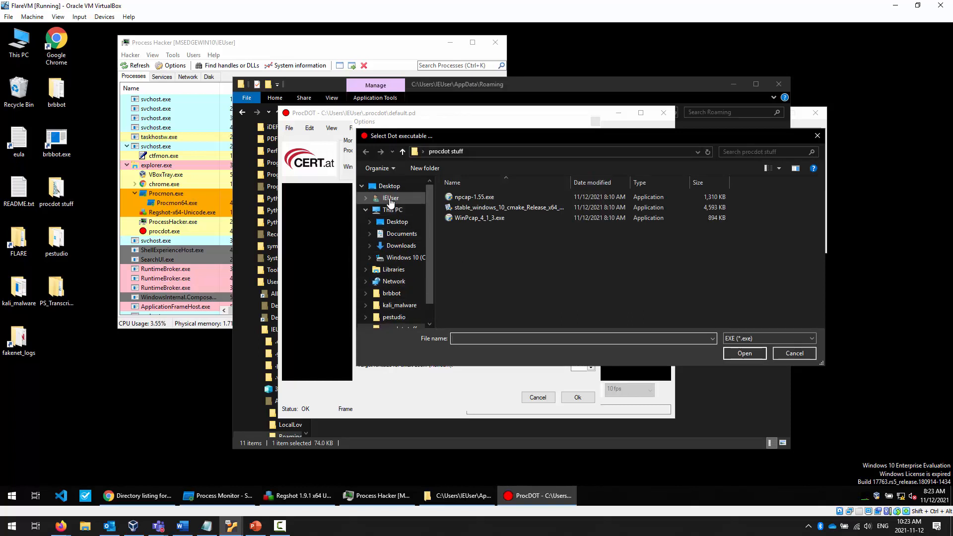
{"action": "left_click", "coordinate": [392, 210]}
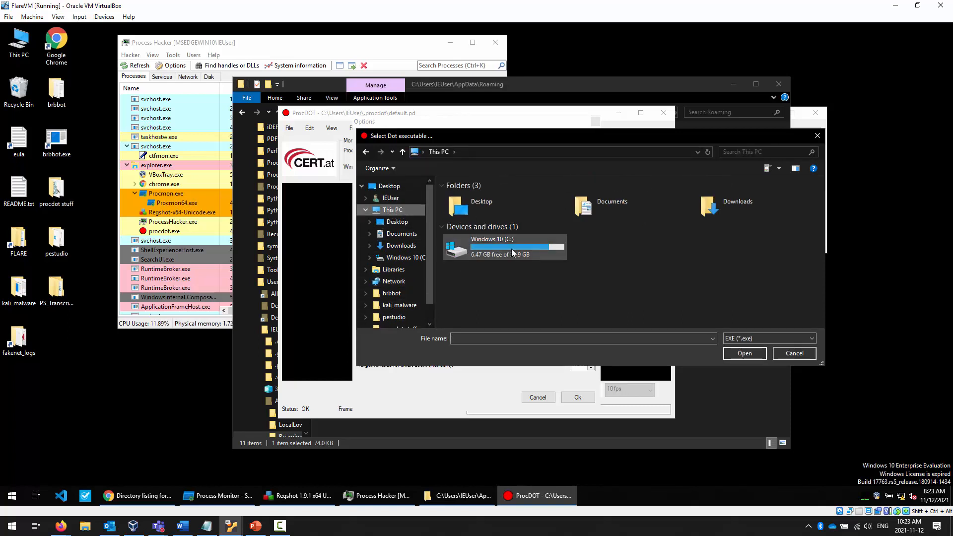
{"action": "double_click", "coordinate": [511, 249]}
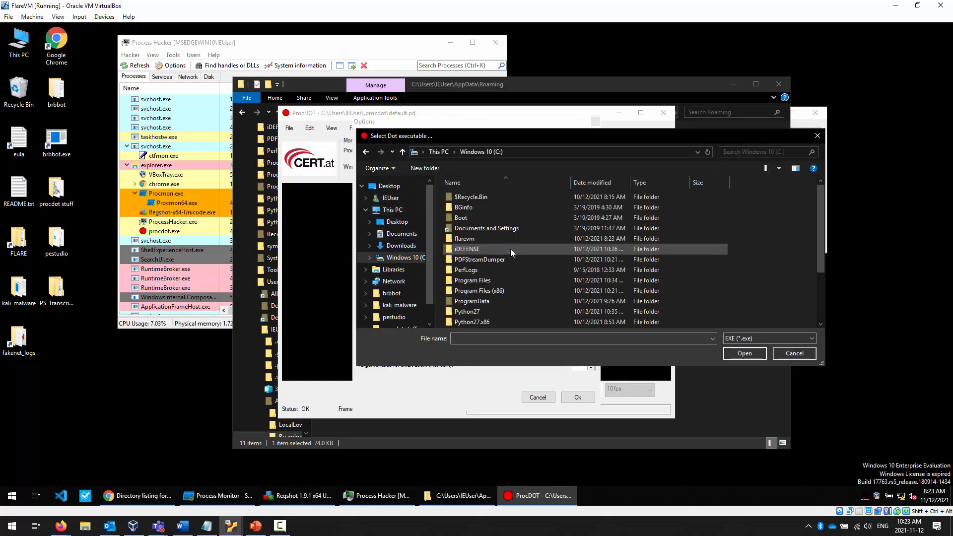
{"action": "double_click", "coordinate": [494, 286]}
{"action": "scroll", "coordinate": [506, 271], "scroll_direction": "down", "scroll_amount": 5}
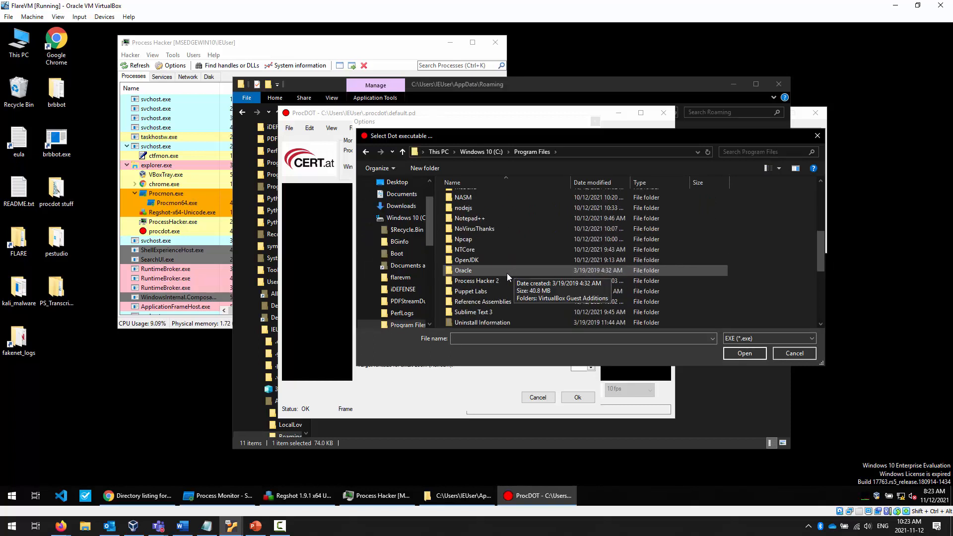
{"action": "scroll", "coordinate": [488, 229], "scroll_direction": "up", "scroll_amount": 3}
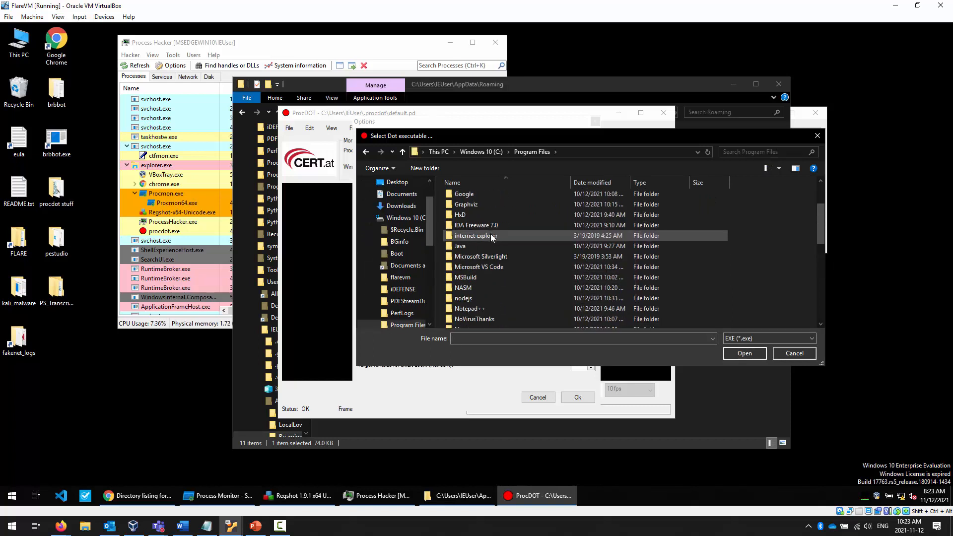
{"action": "double_click", "coordinate": [478, 206]}
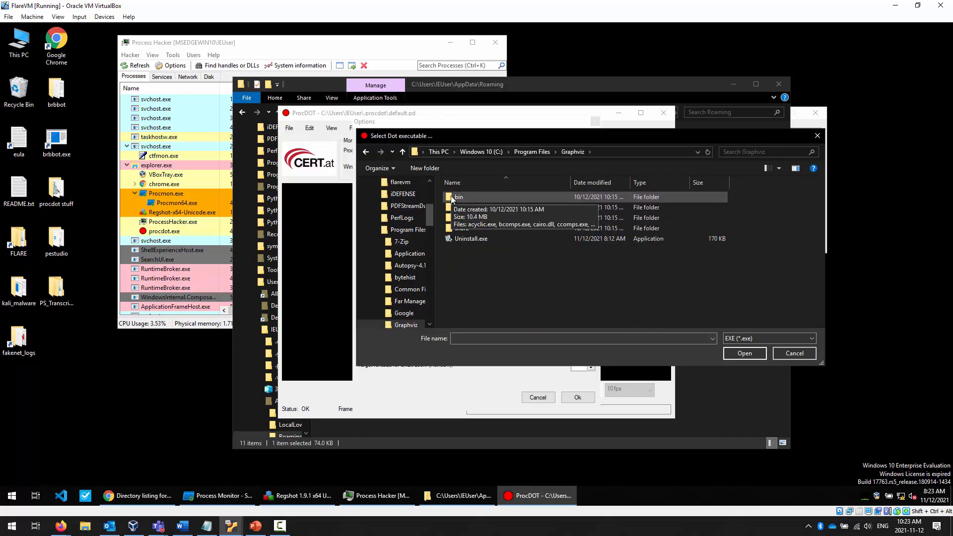
{"action": "double_click", "coordinate": [450, 196]}
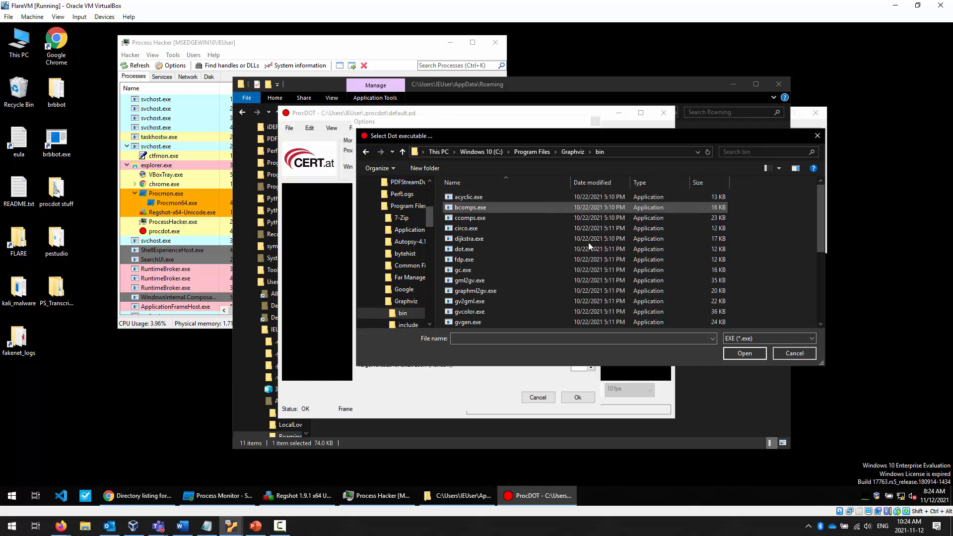
{"action": "left_click", "coordinate": [491, 250]}
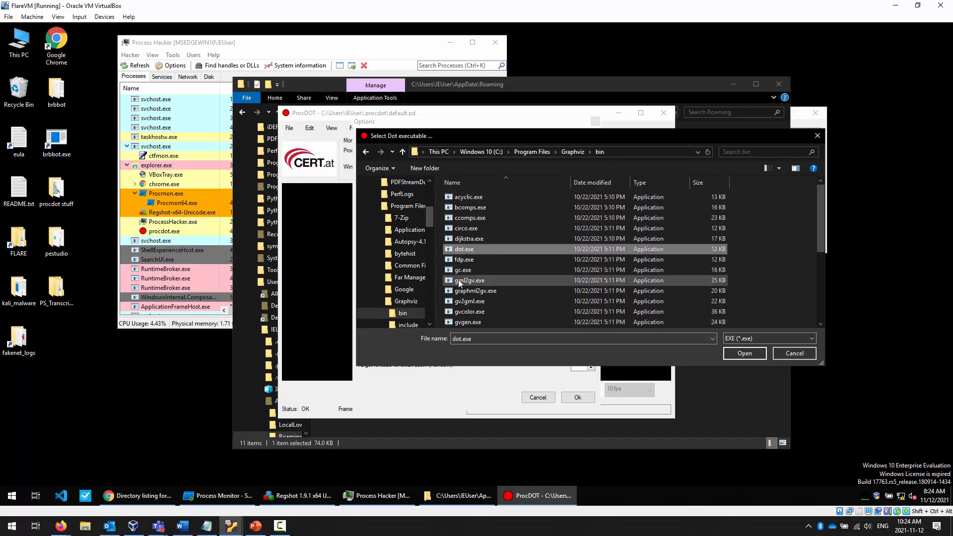
{"action": "left_click", "coordinate": [619, 150]}
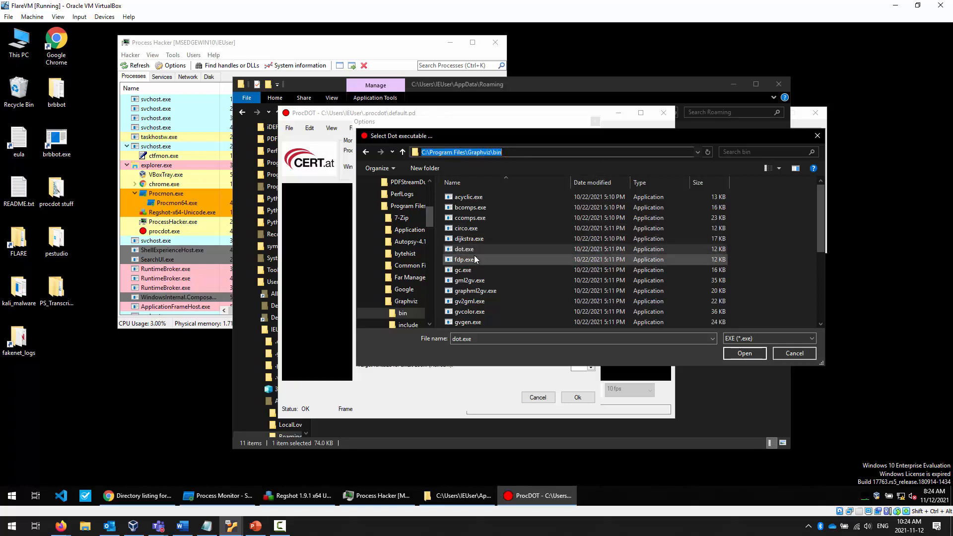
{"action": "left_click", "coordinate": [752, 350]}
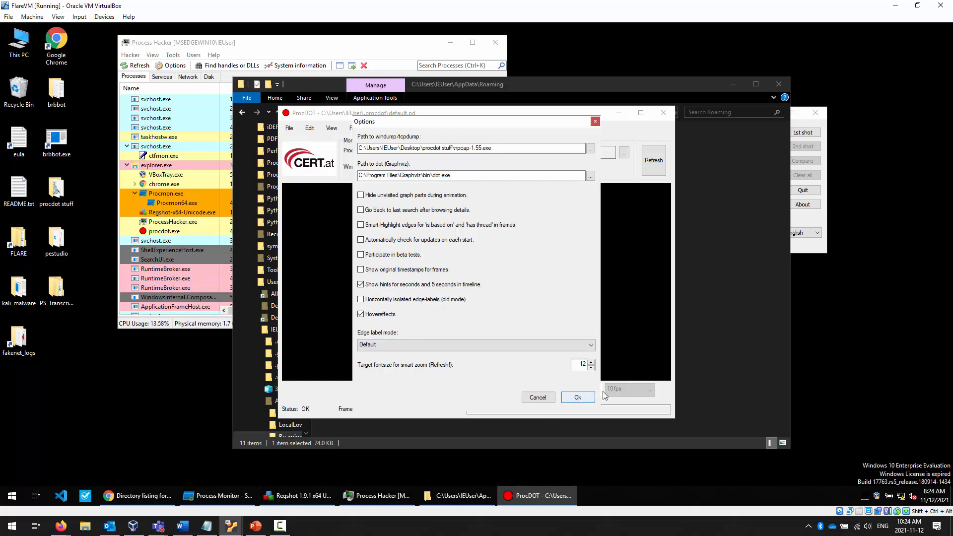
{"action": "left_click", "coordinate": [577, 397]}
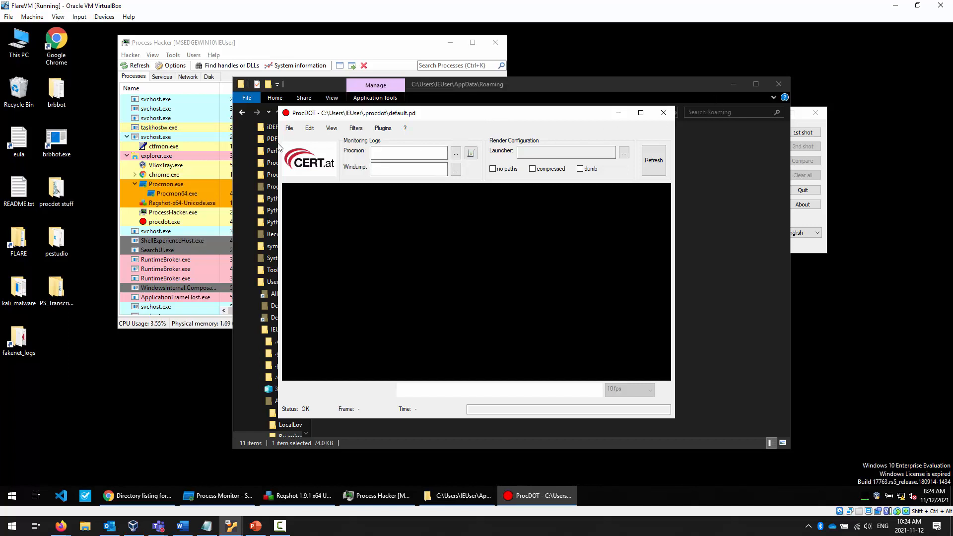
Bring the Process Monitor, Regshot and Process Hacker windows to the front one after another.
{"action": "left_click", "coordinate": [201, 496]}
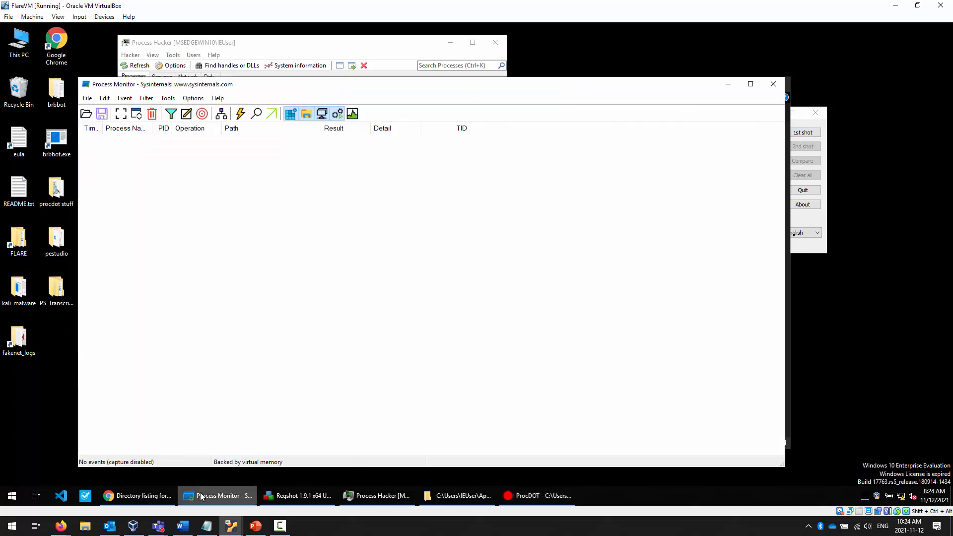
{"action": "left_click", "coordinate": [314, 496]}
{"action": "left_click", "coordinate": [364, 495]}
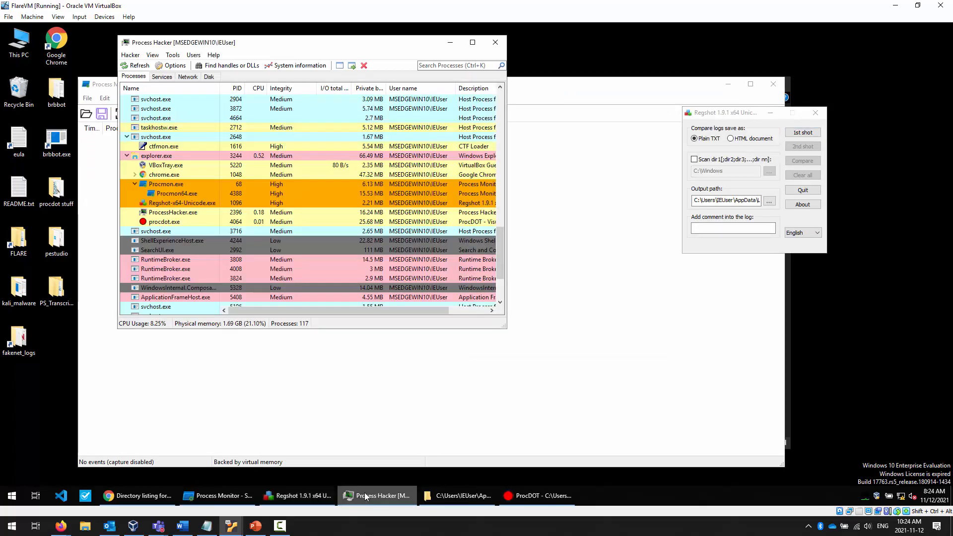
Bring the AppData\Roaming folder, ProcDOT and Process Monitor windows to the front one after another.
{"action": "left_click", "coordinate": [461, 494]}
{"action": "left_click", "coordinate": [538, 495]}
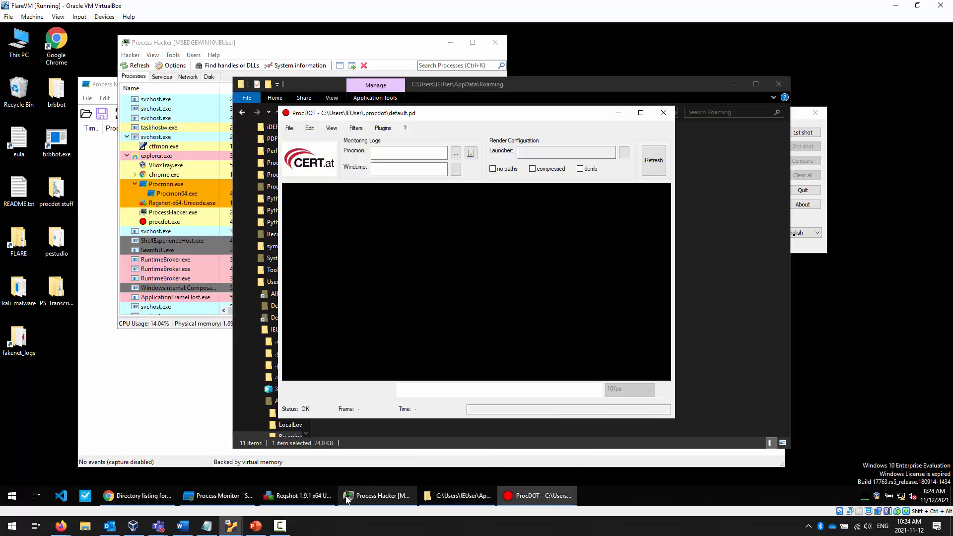
{"action": "left_click", "coordinate": [217, 495]}
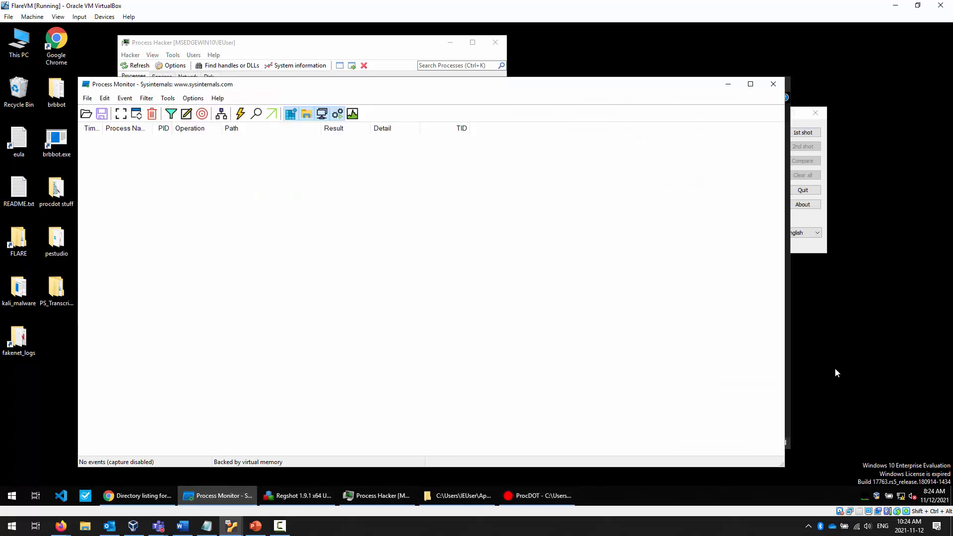
{"action": "left_click", "coordinate": [873, 352]}
Enable directory scanning in Regshot and set the scanned directory to C:\.
{"action": "left_click", "coordinate": [800, 215]}
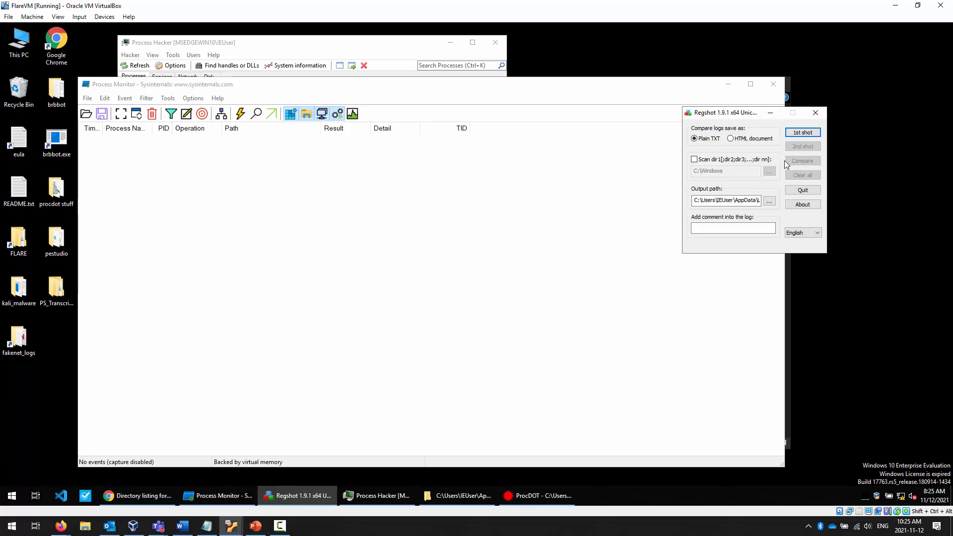
{"action": "left_click", "coordinate": [695, 161]}
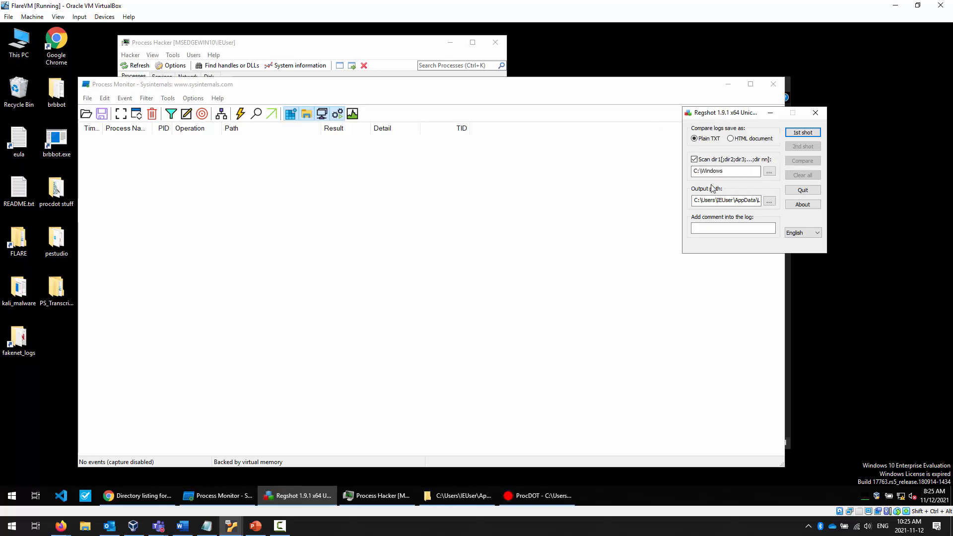
{"action": "left_click", "coordinate": [728, 171]}
{"action": "key", "text": "BackSpace"}
{"action": "key", "text": "BackSpace"}
{"action": "key", "text": "BackSpace"}
{"action": "key", "text": "BackSpace"}
{"action": "key", "text": "BackSpace"}
{"action": "key", "text": "BackSpace"}
{"action": "key", "text": "BackSpace"}
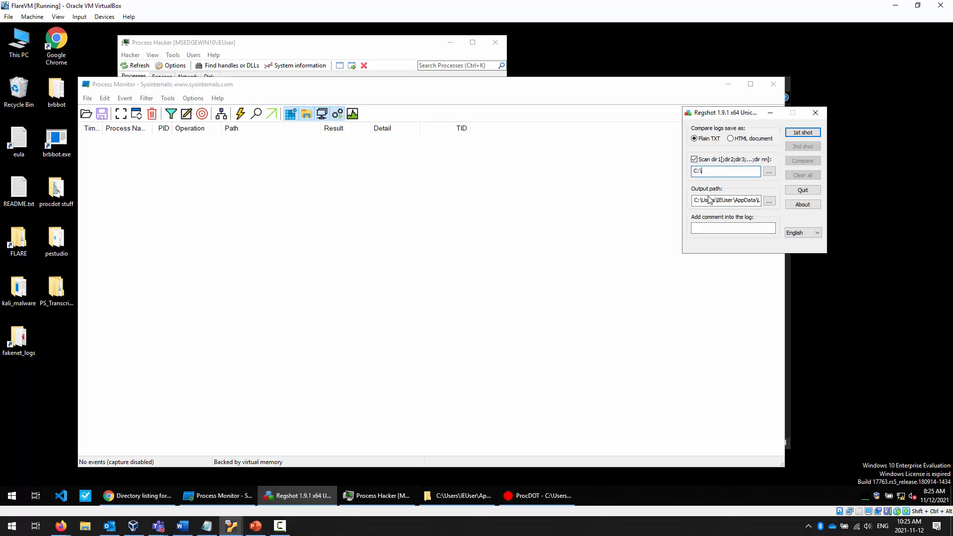
Set Regshot's output path to the brbbot folder on the desktop.
{"action": "left_click", "coordinate": [769, 201]}
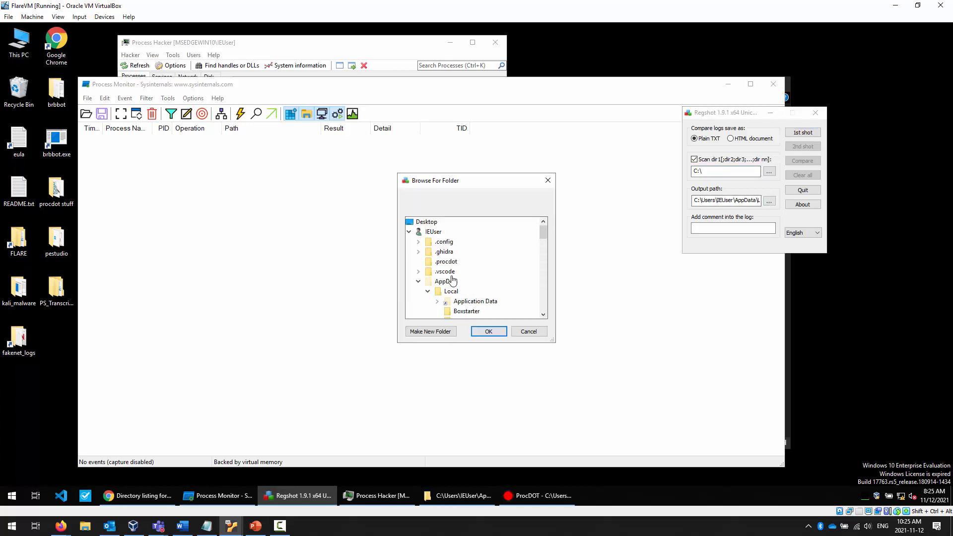
{"action": "left_click", "coordinate": [409, 234]}
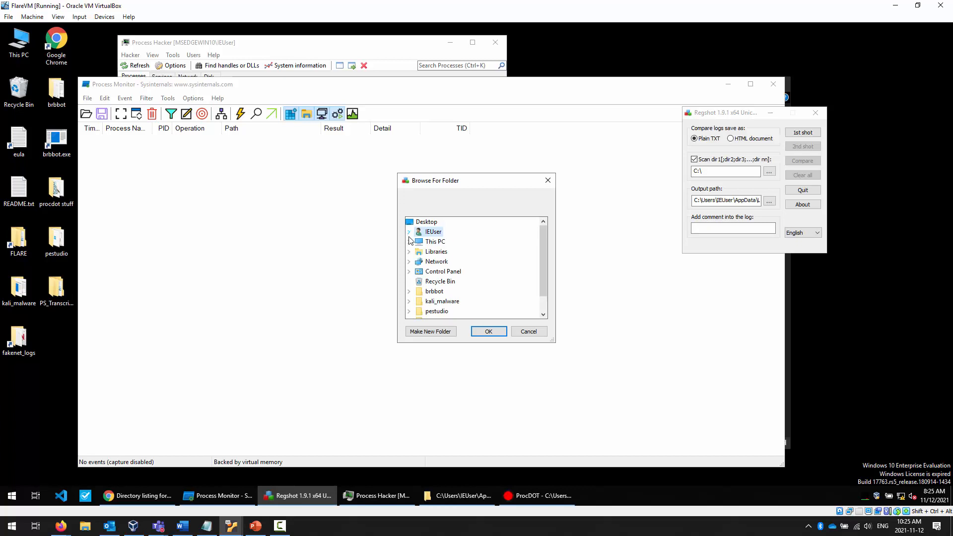
{"action": "scroll", "coordinate": [482, 292], "scroll_direction": "down", "scroll_amount": 1}
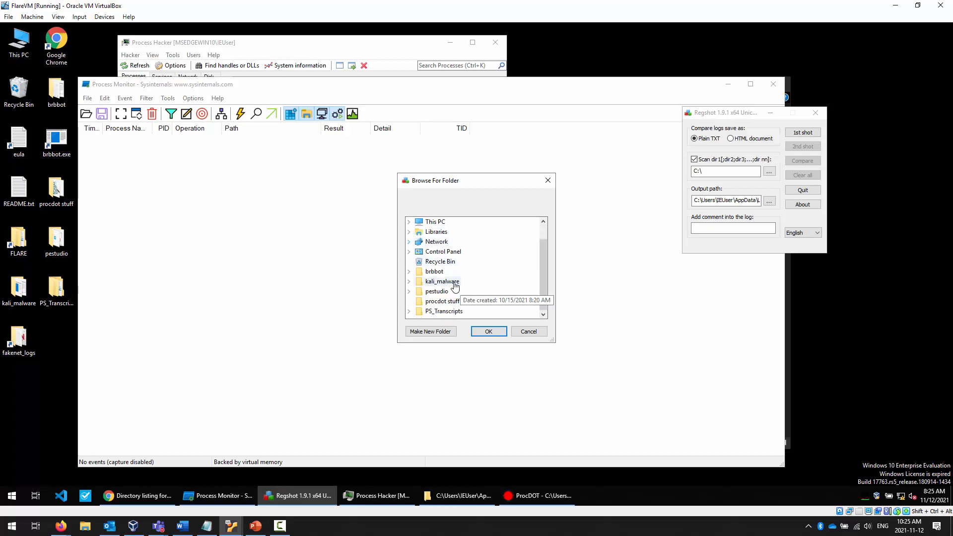
{"action": "left_click", "coordinate": [438, 274]}
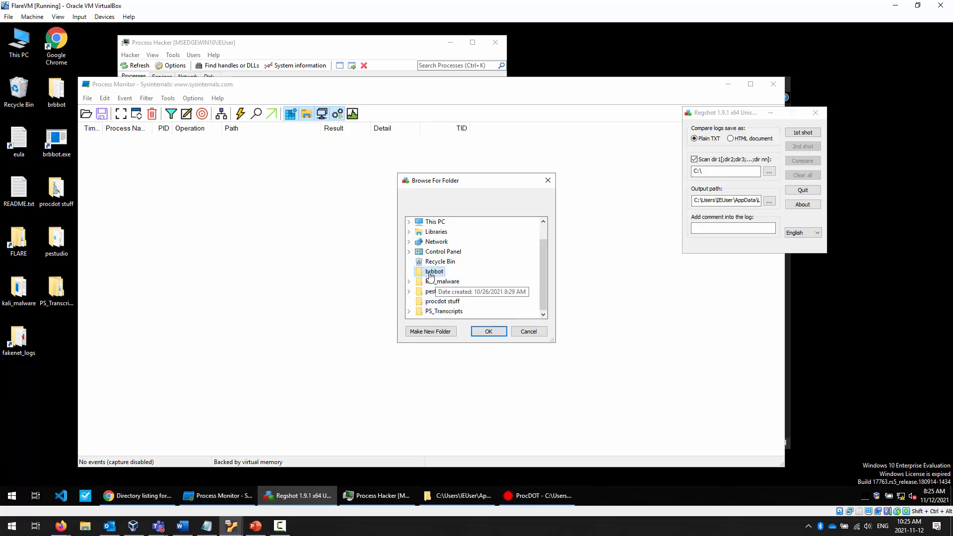
{"action": "left_click", "coordinate": [488, 332]}
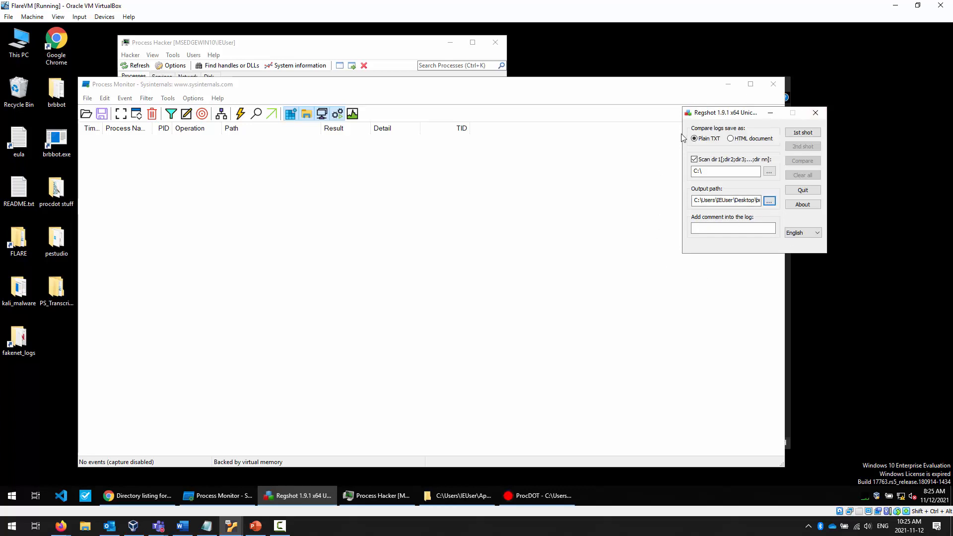
Take the first Regshot shot without saving it and dismiss its summary once the scan finishes.
{"action": "left_click", "coordinate": [805, 136]}
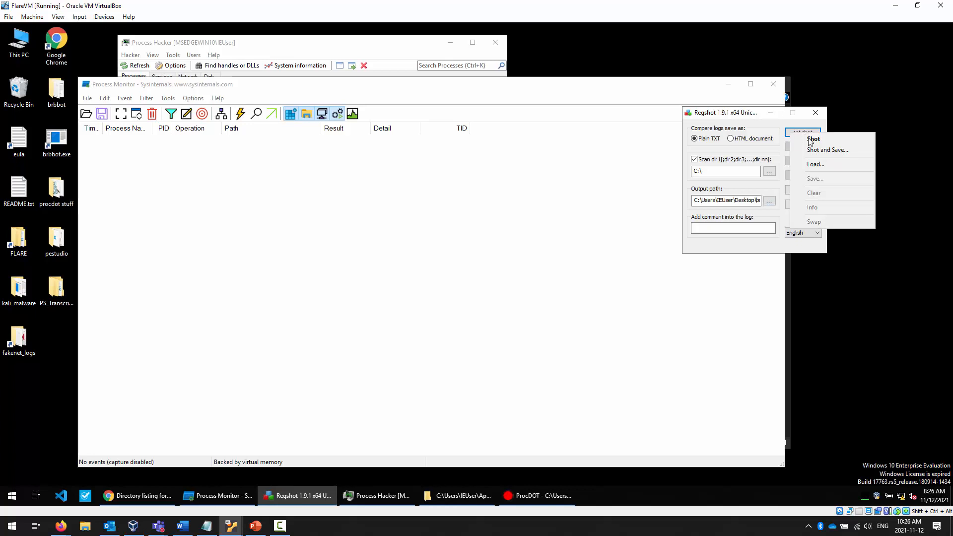
{"action": "left_click", "coordinate": [810, 140]}
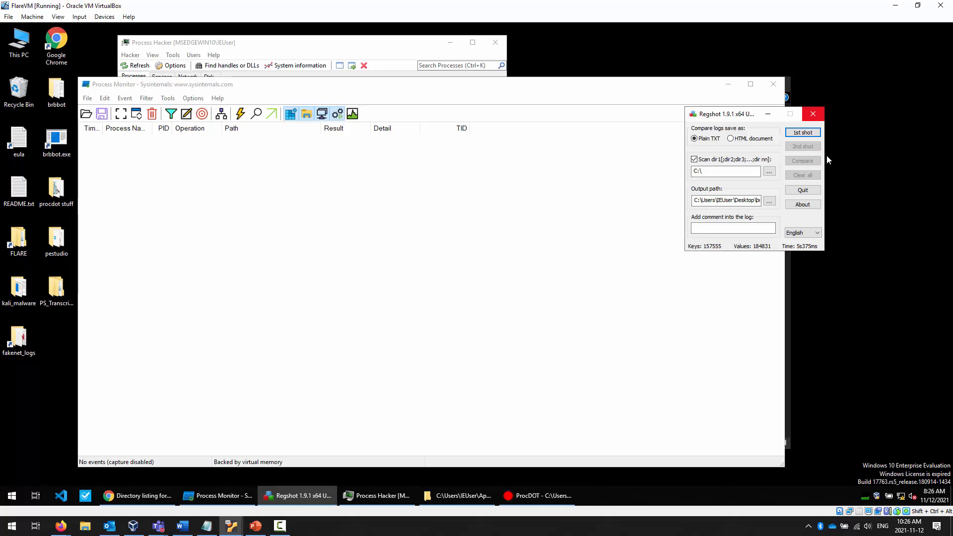
{"action": "mouse_move", "coordinate": [866, 498]}
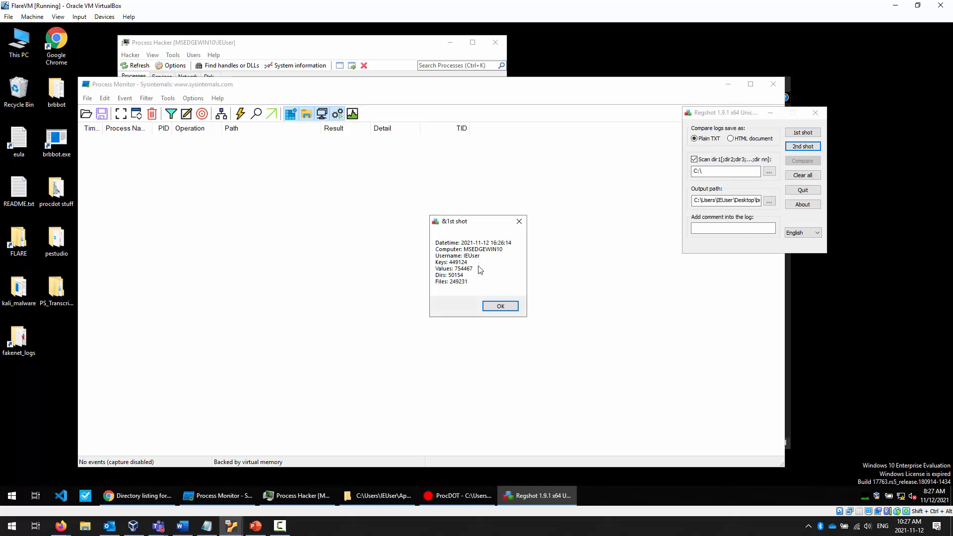
{"action": "left_click", "coordinate": [502, 309]}
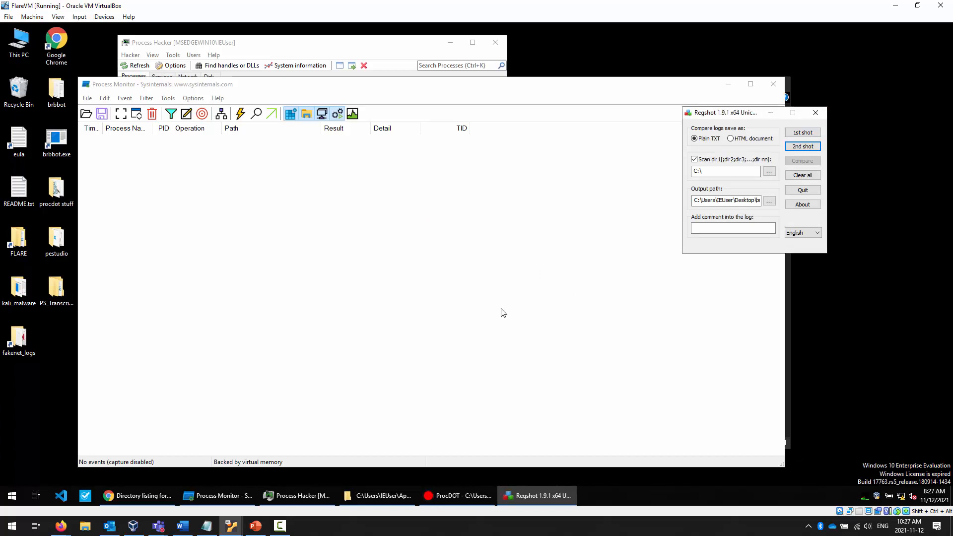
Start the Process Monitor event capture and run brbbot.exe from its desktop shortcut, timing the run with the system clock.
{"action": "left_click_drag", "start_coordinate": [745, 119], "coordinate": [858, 61]}
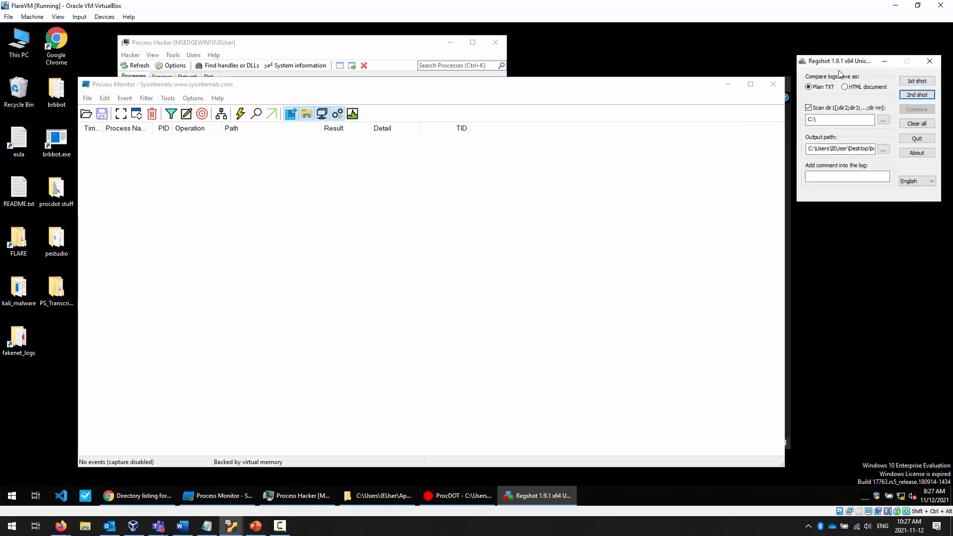
{"action": "left_click", "coordinate": [415, 121]}
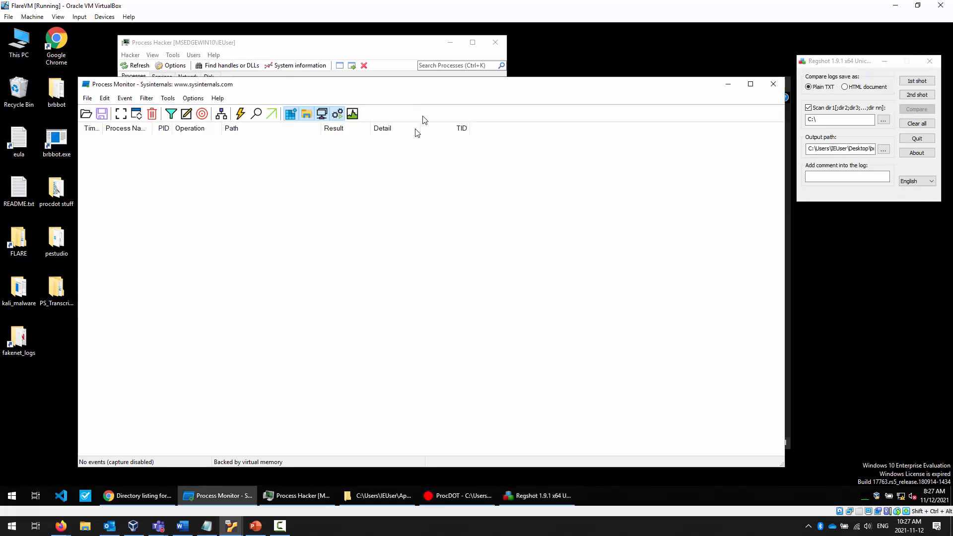
{"action": "left_click_drag", "start_coordinate": [413, 86], "coordinate": [433, 86]}
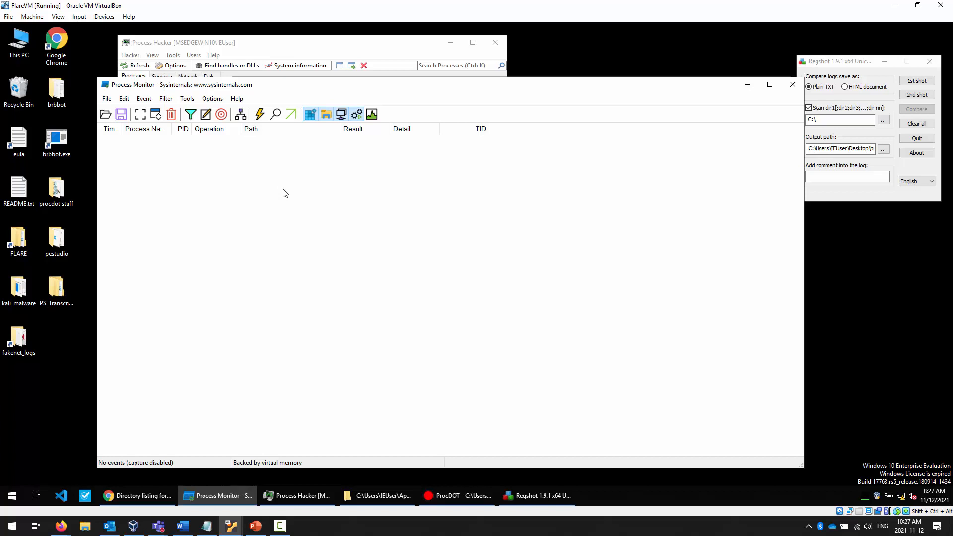
{"action": "left_click", "coordinate": [141, 115]}
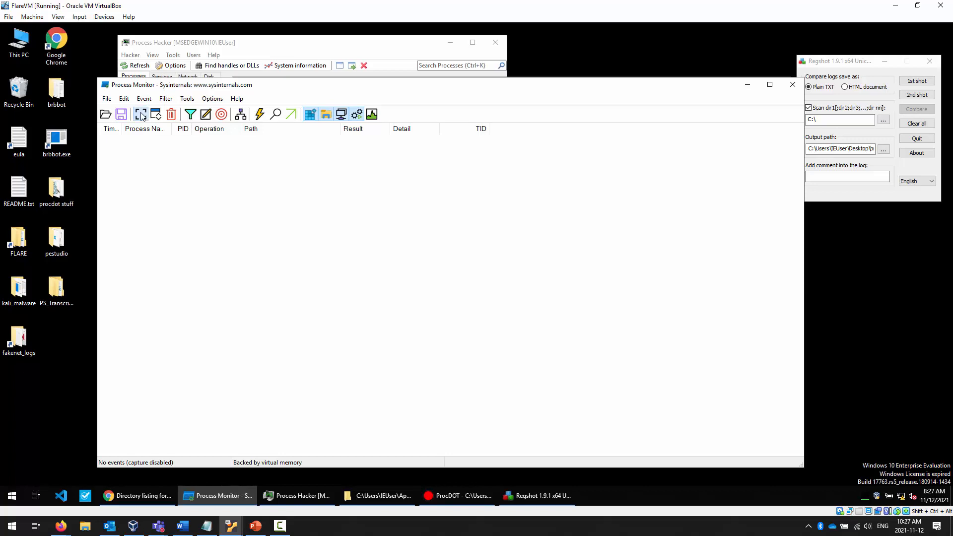
{"action": "double_click", "coordinate": [63, 144]}
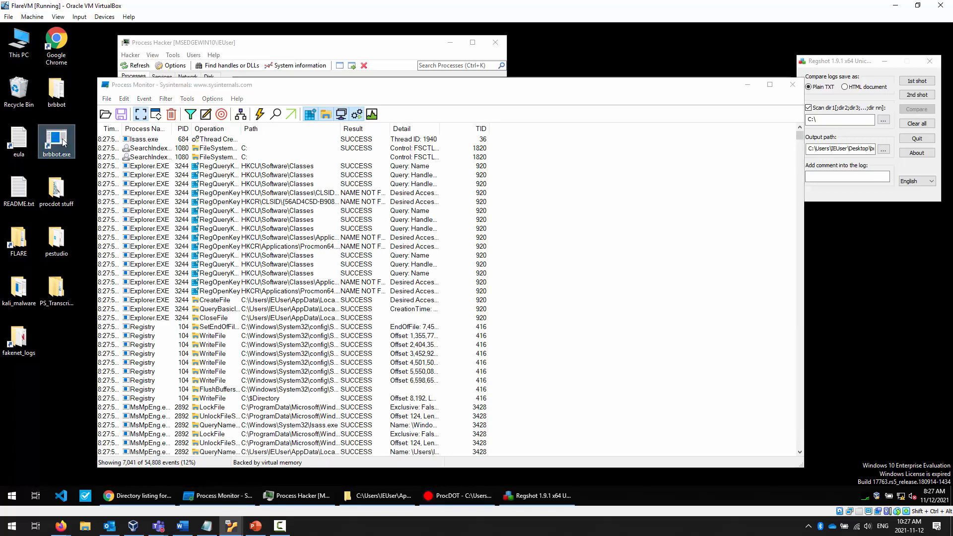
{"action": "left_click", "coordinate": [936, 500]}
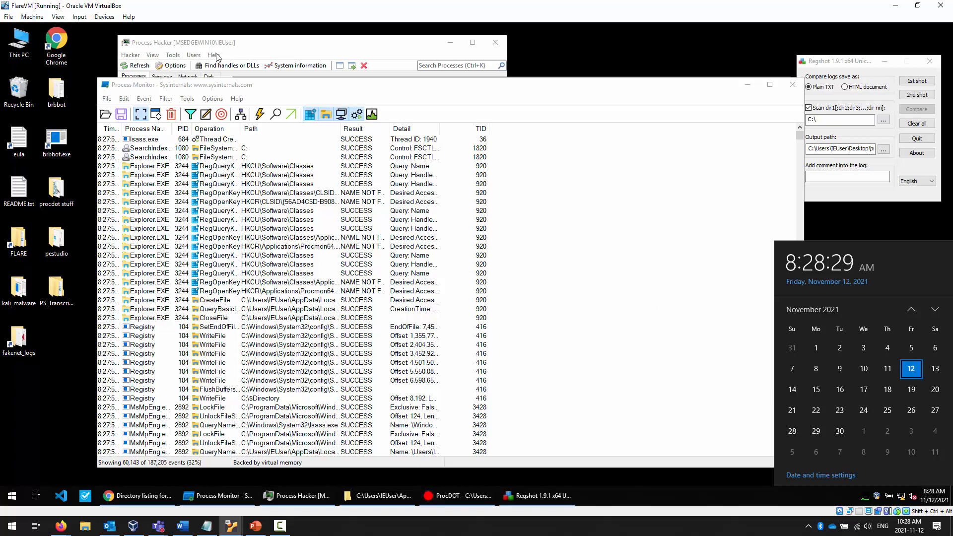
Terminate the brbbot.exe process in Process Hacker and confirm the termination.
{"action": "left_click", "coordinate": [233, 46]}
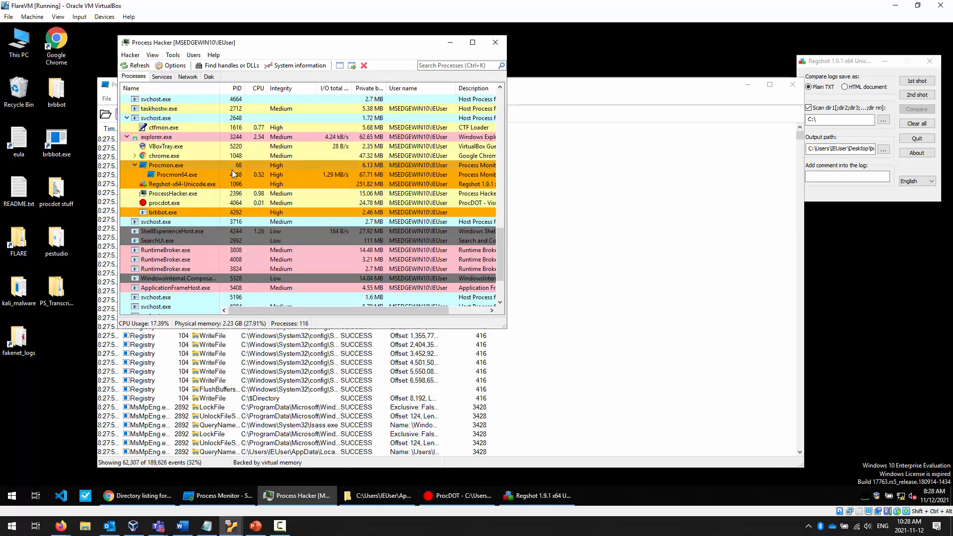
{"action": "mouse_move", "coordinate": [196, 215]}
{"action": "right_click", "coordinate": [194, 213]}
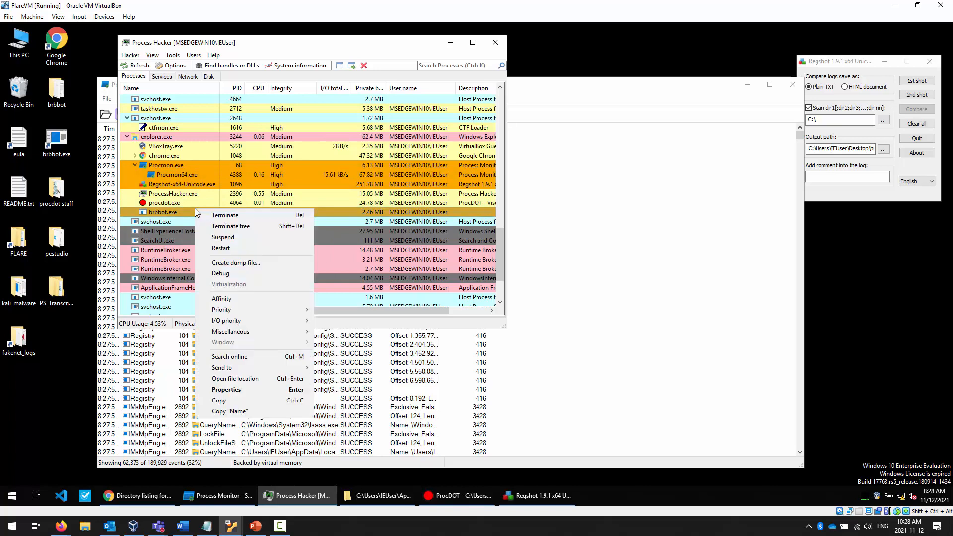
{"action": "left_click", "coordinate": [243, 217]}
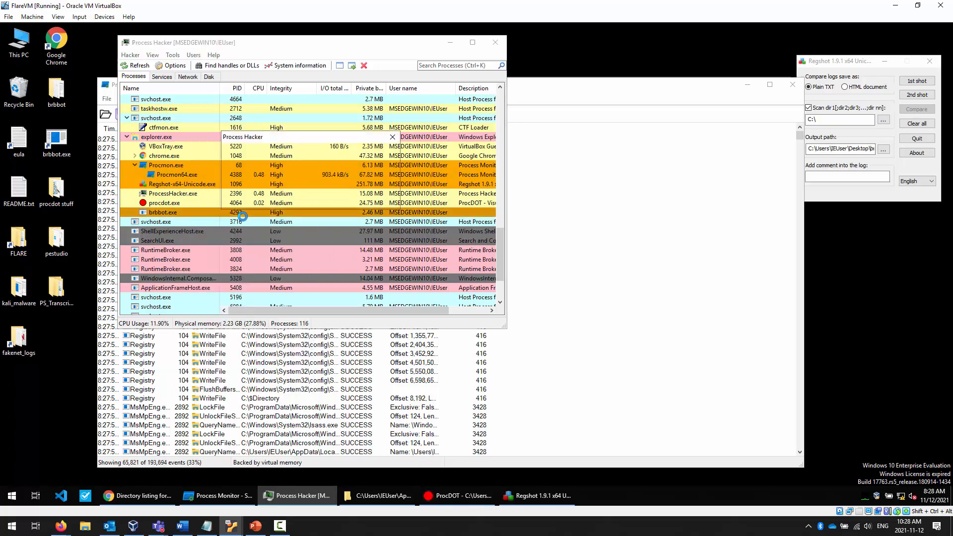
{"action": "left_click", "coordinate": [340, 198]}
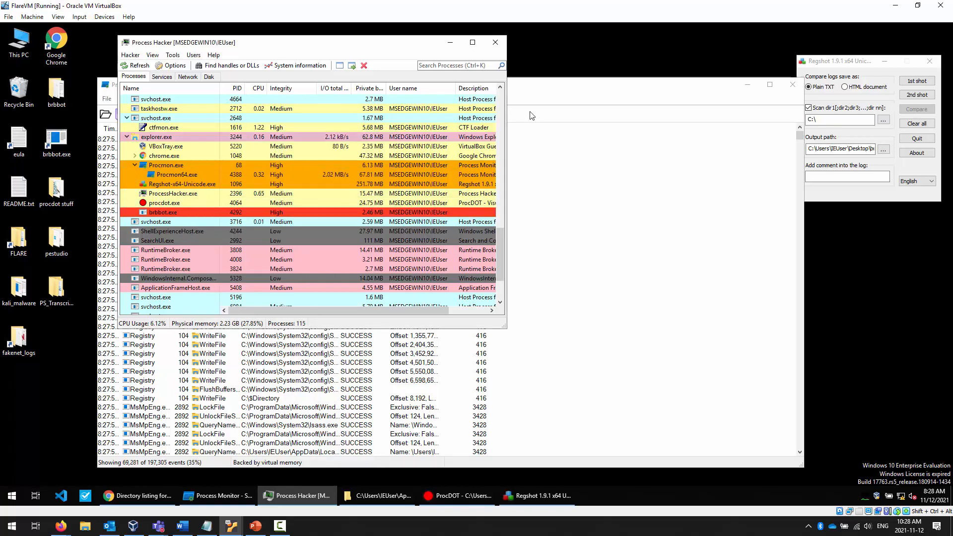
Stop the Process Monitor event capture and check Process Hacker's process list for brbbot.exe.
{"action": "left_click", "coordinate": [556, 95]}
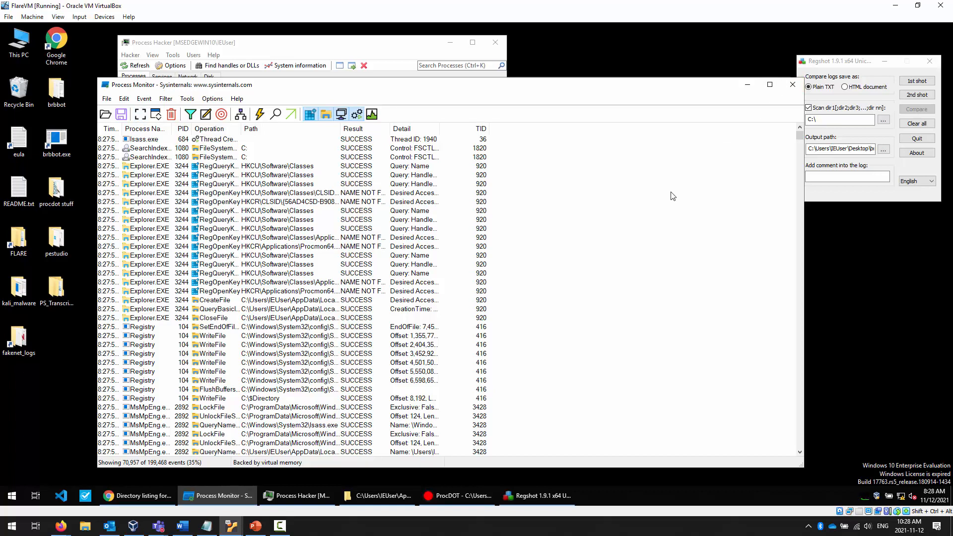
{"action": "left_click", "coordinate": [373, 74]}
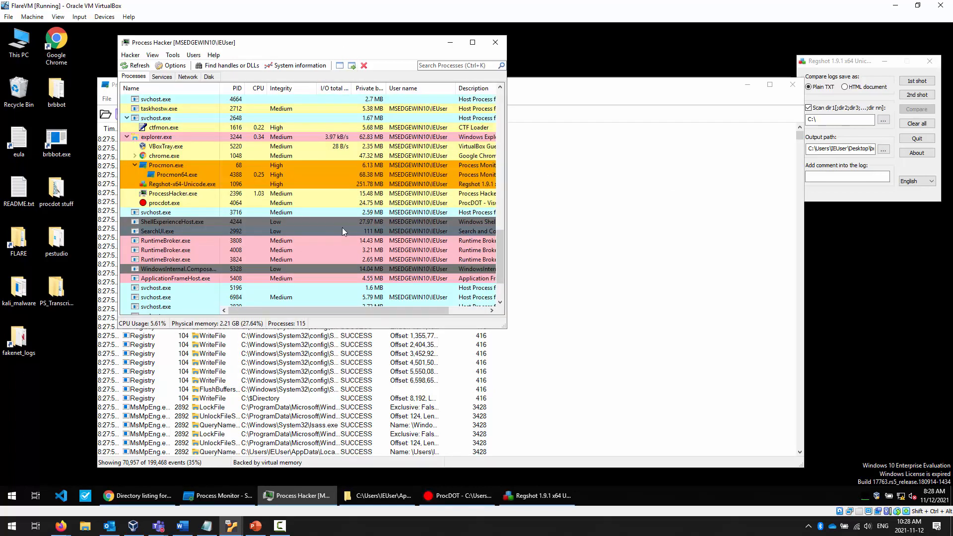
{"action": "left_click", "coordinate": [559, 94]}
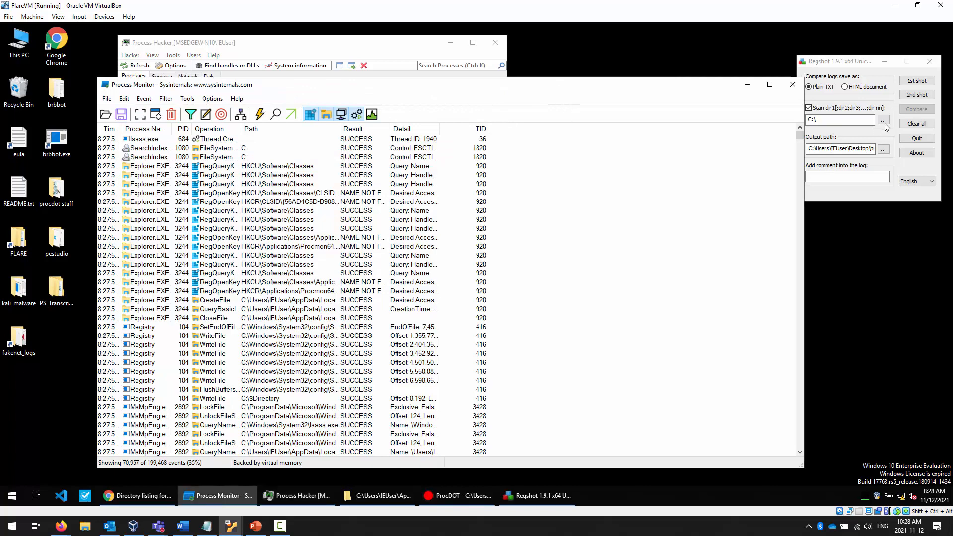
Take the second Regshot shot without saving it and dismiss its summary once the scan finishes.
{"action": "left_click", "coordinate": [922, 95]}
{"action": "left_click", "coordinate": [922, 96]}
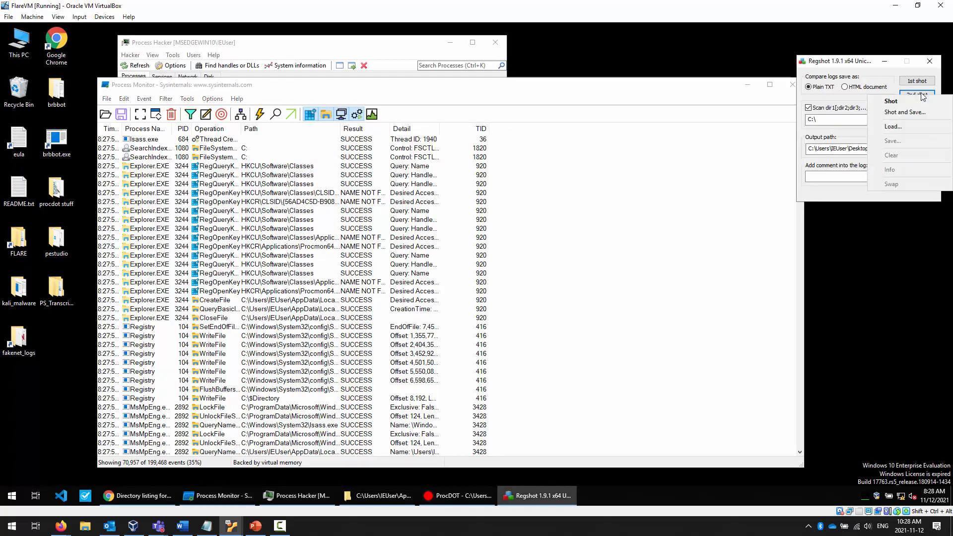
{"action": "left_click", "coordinate": [900, 104]}
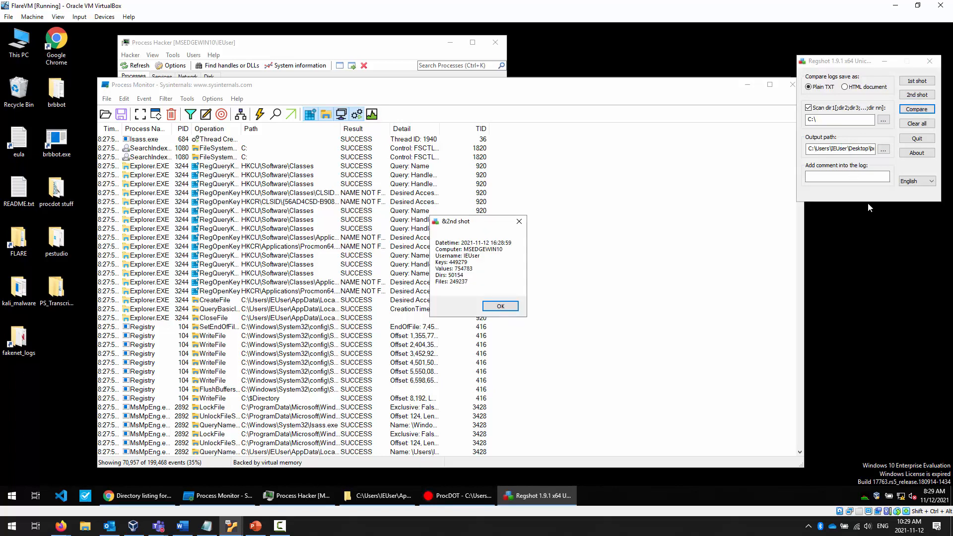
{"action": "left_click", "coordinate": [501, 307]}
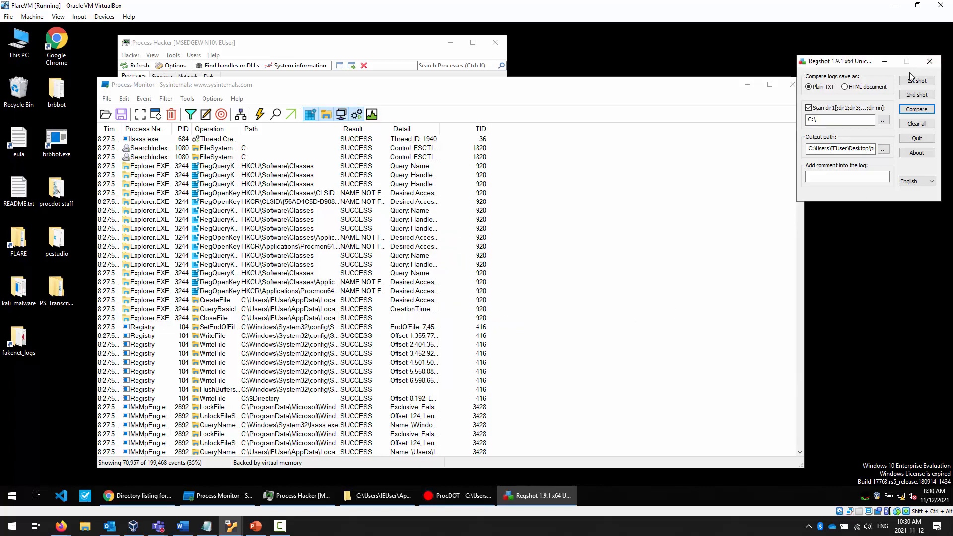
Compare the two Regshot shots and output the comparison as a text report.
{"action": "left_click", "coordinate": [913, 113]}
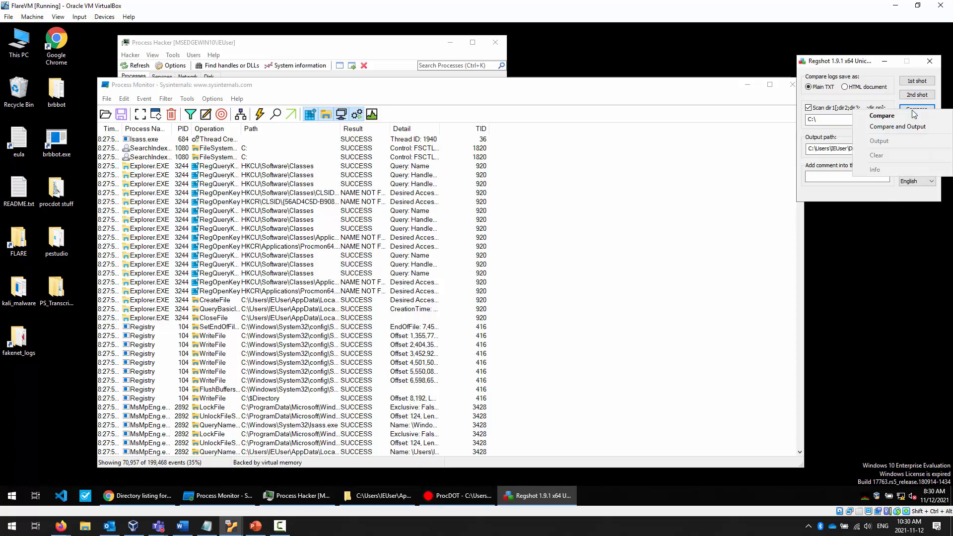
{"action": "left_click", "coordinate": [894, 125]}
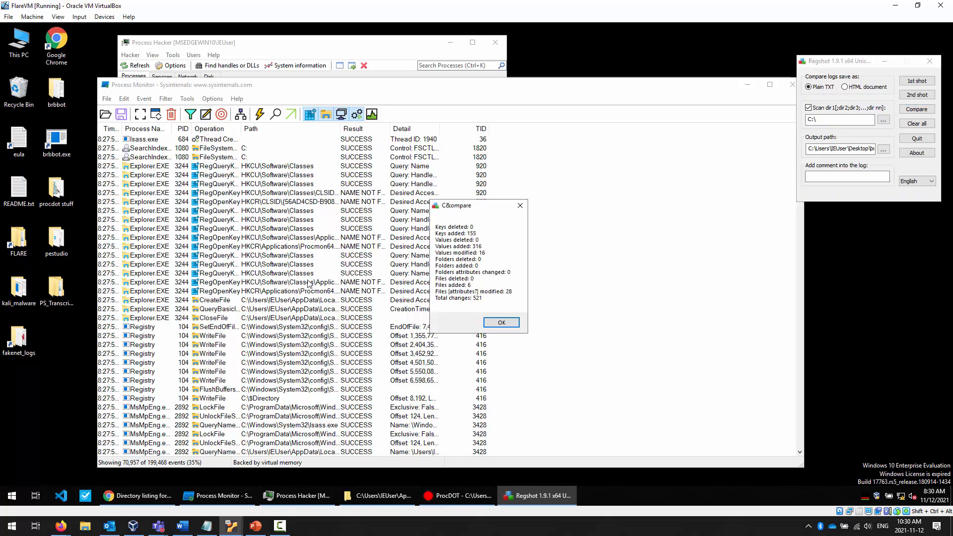
{"action": "left_click", "coordinate": [502, 323]}
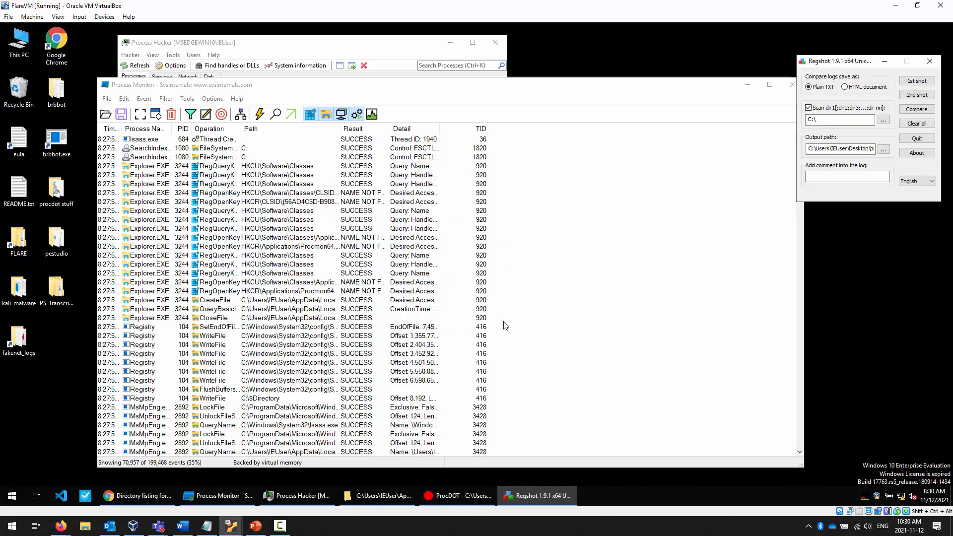
{"action": "left_click", "coordinate": [916, 110]}
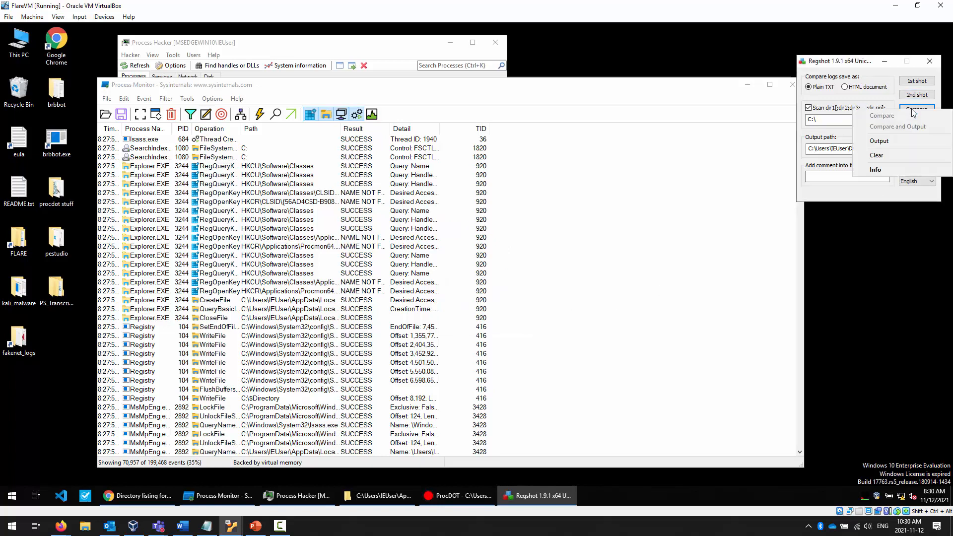
{"action": "left_click", "coordinate": [883, 141]}
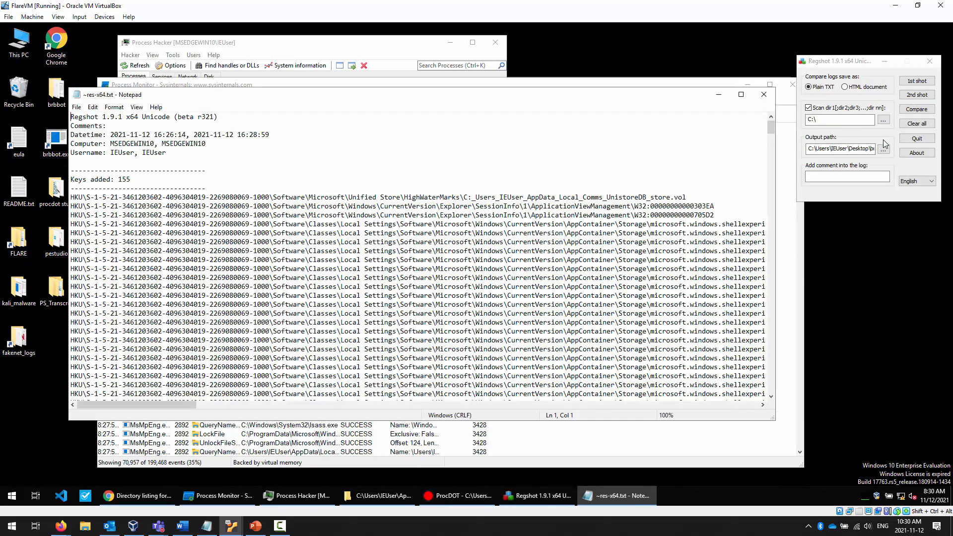
Examine the Regshot report's added registry keys and its list of added files, highlighting the brbconfig.tmp entry in AppData\Roaming.
{"action": "scroll", "coordinate": [427, 204], "scroll_direction": "down", "scroll_amount": 15}
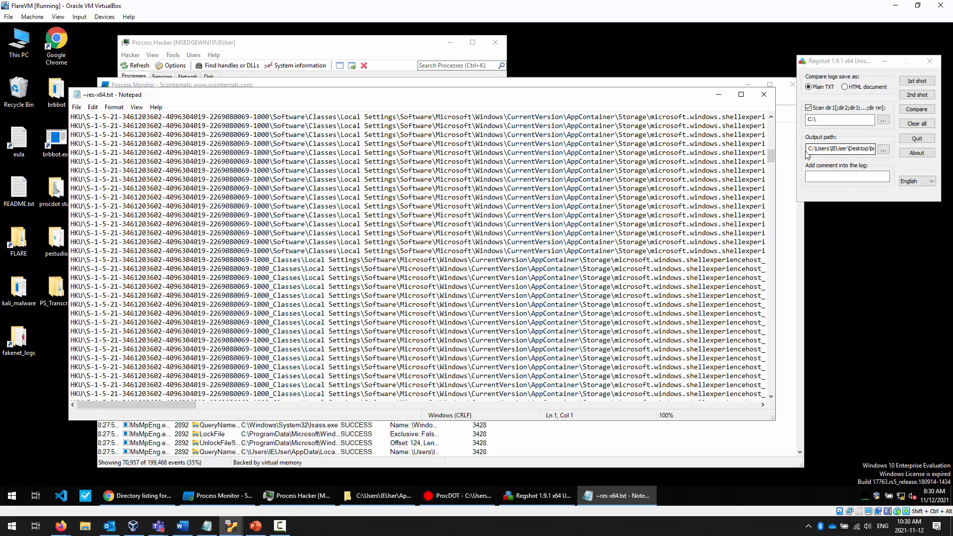
{"action": "left_click_drag", "start_coordinate": [772, 156], "coordinate": [774, 122]}
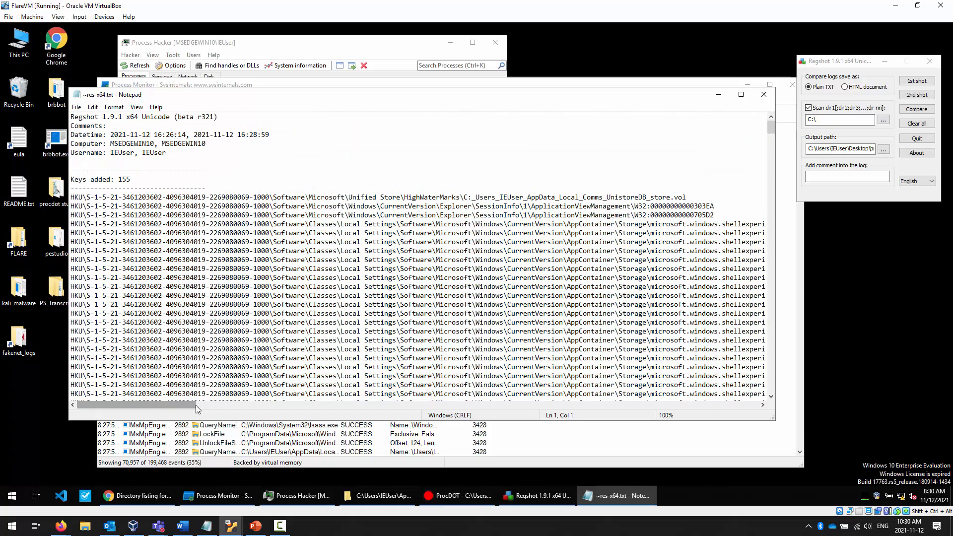
{"action": "left_click_drag", "start_coordinate": [195, 405], "coordinate": [353, 404]}
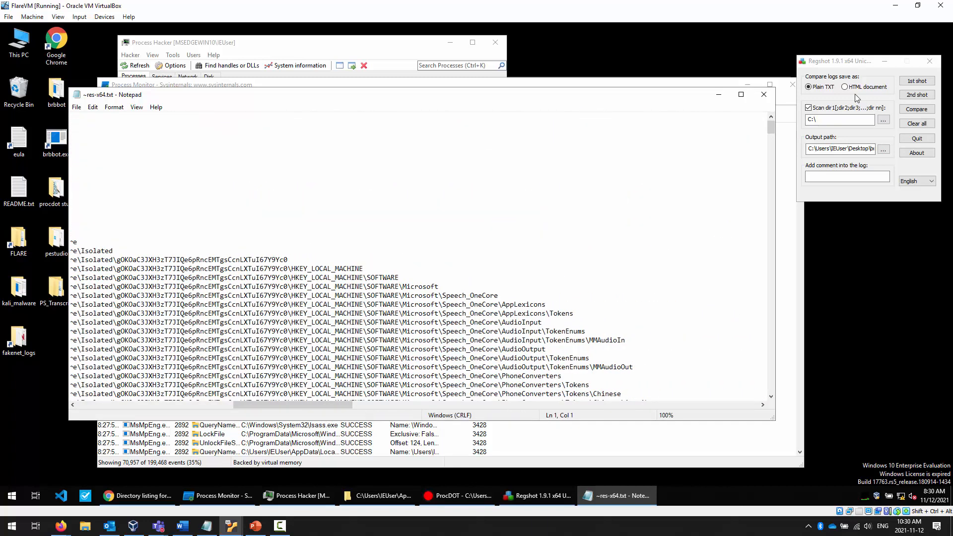
{"action": "left_click_drag", "start_coordinate": [769, 128], "coordinate": [751, 358]}
{"action": "left_click_drag", "start_coordinate": [278, 404], "coordinate": [121, 404]}
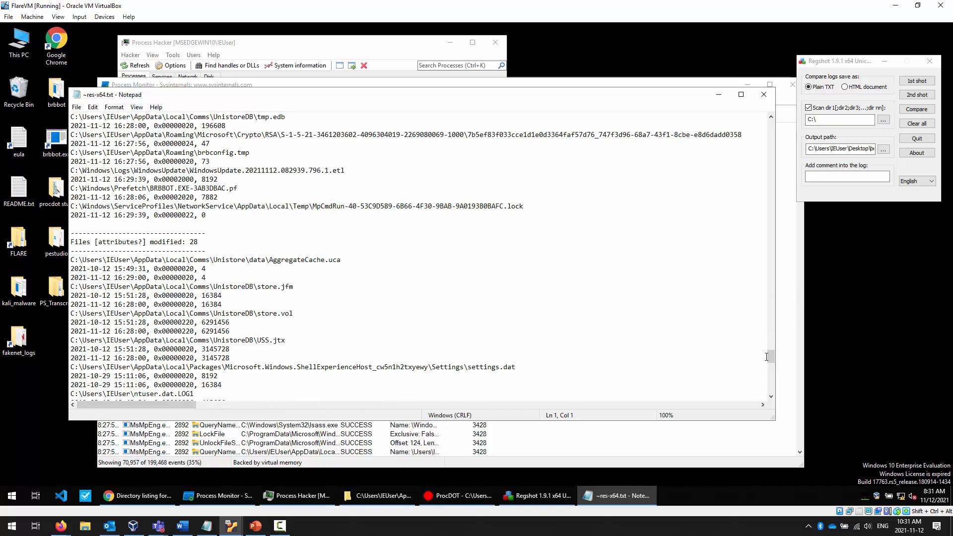
{"action": "mouse_move", "coordinate": [769, 354]}
{"action": "left_mouse_down"}
{"action": "mouse_move", "coordinate": [769, 330]}
{"action": "mouse_move", "coordinate": [770, 354]}
{"action": "left_mouse_up"}
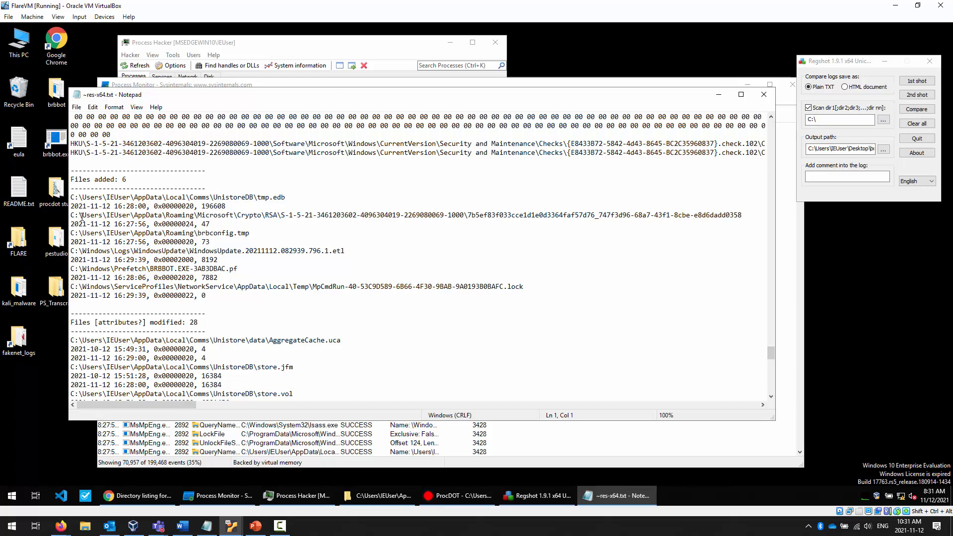
{"action": "left_click_drag", "start_coordinate": [73, 197], "coordinate": [54, 304]}
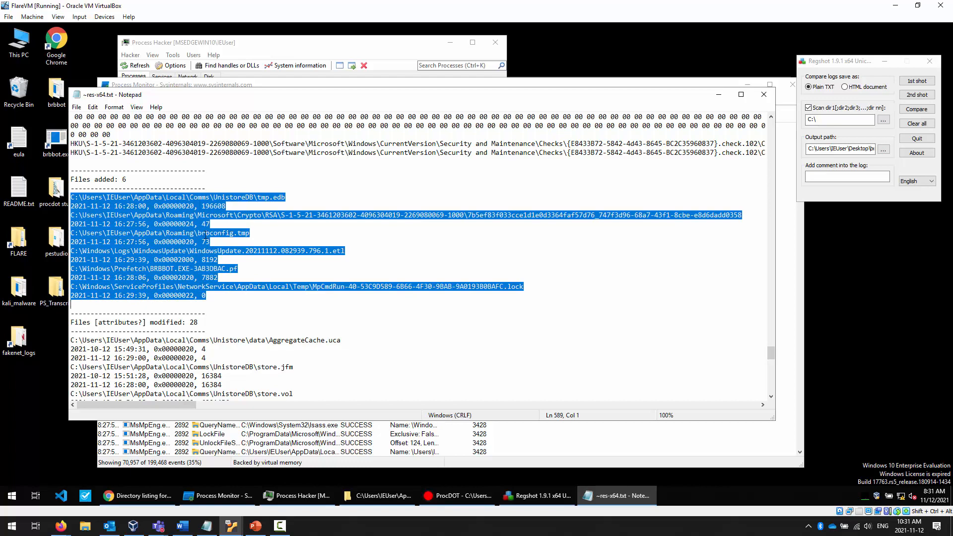
{"action": "double_click", "coordinate": [205, 234]}
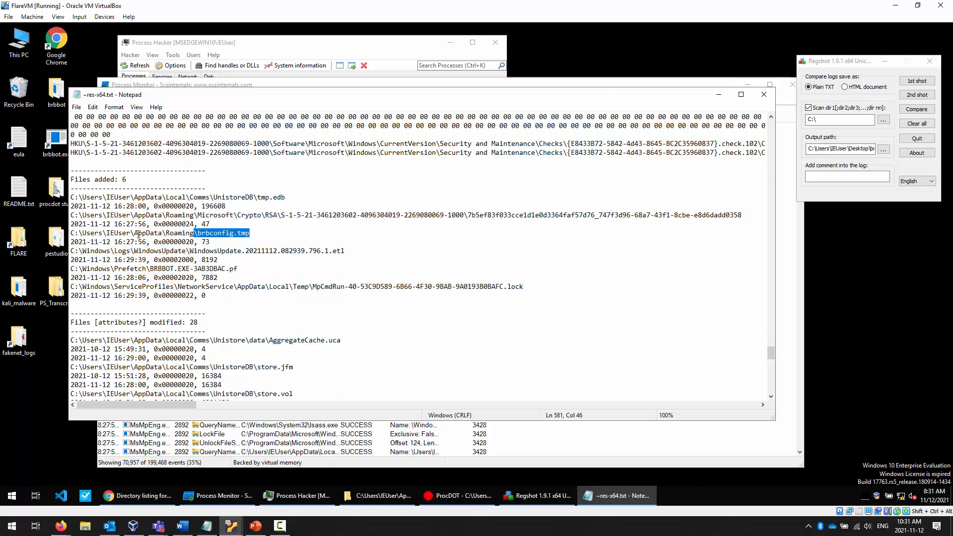
Copy brbconfig.tmp from the AppData\Roaming folder into the desktop brbbot folder, and close the brbbot folder window.
{"action": "left_click", "coordinate": [371, 493]}
{"action": "left_click", "coordinate": [345, 246]}
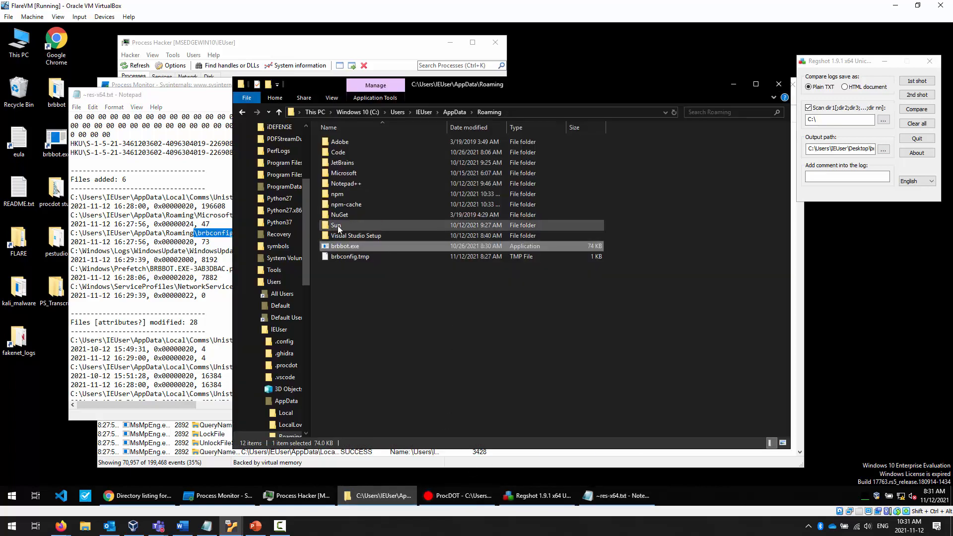
{"action": "left_click", "coordinate": [344, 257]}
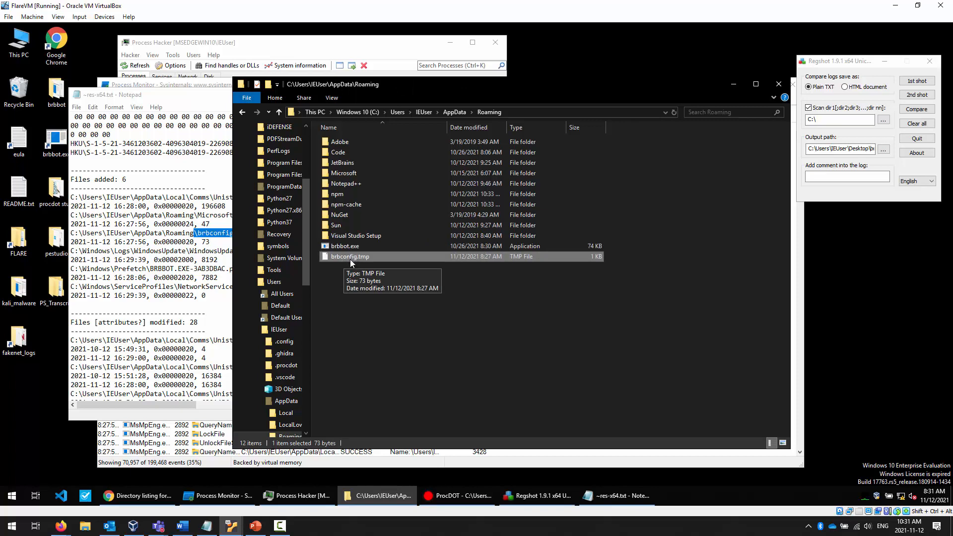
{"action": "right_click", "coordinate": [349, 261]}
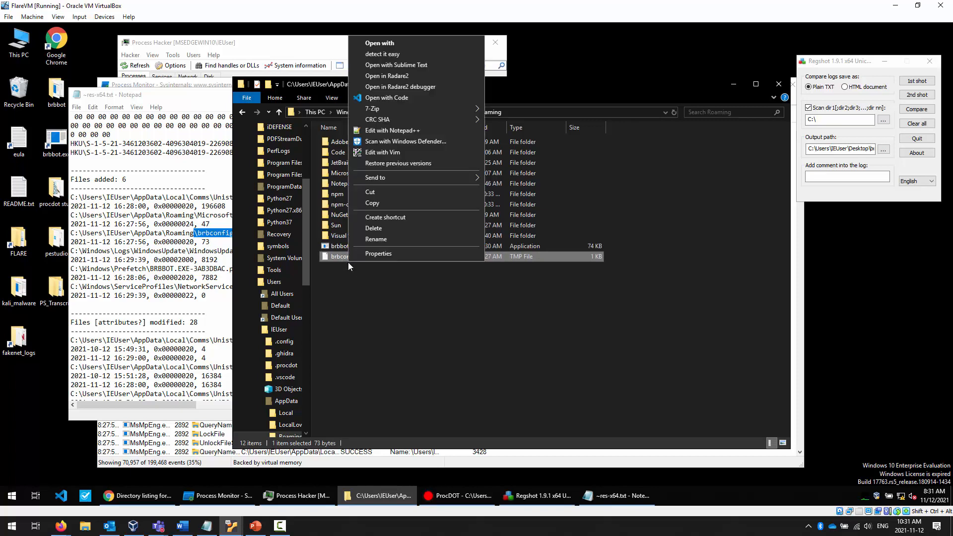
{"action": "left_click", "coordinate": [382, 204]}
{"action": "double_click", "coordinate": [56, 90]}
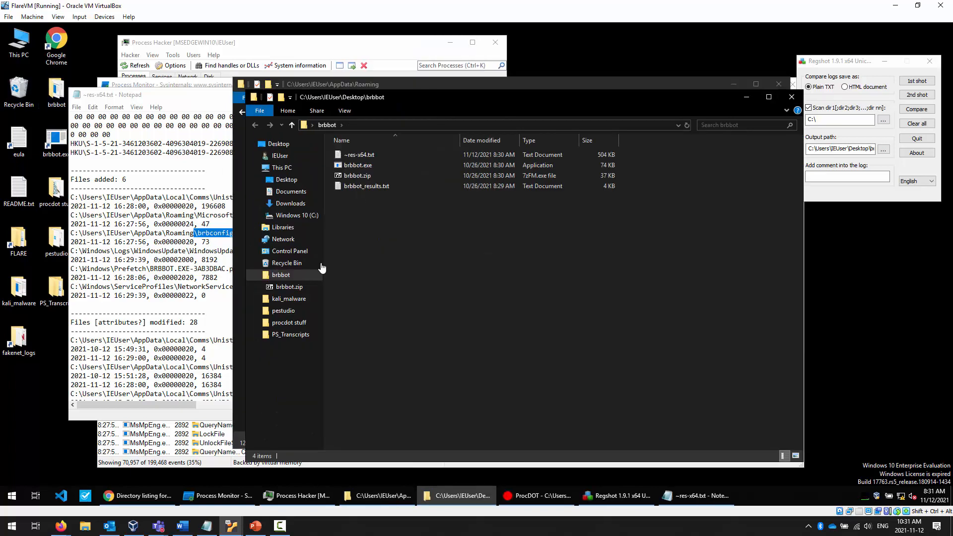
{"action": "right_click", "coordinate": [410, 276]}
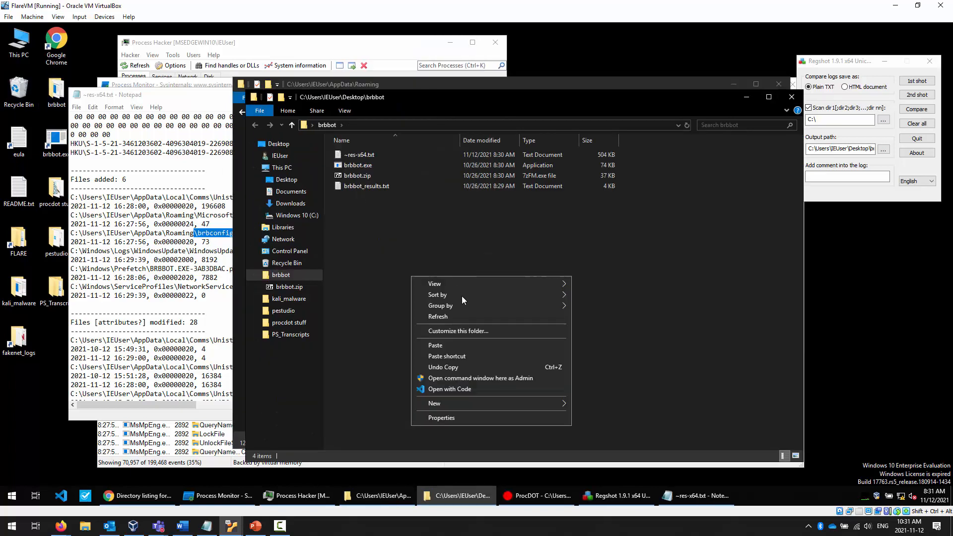
{"action": "left_click", "coordinate": [448, 346]}
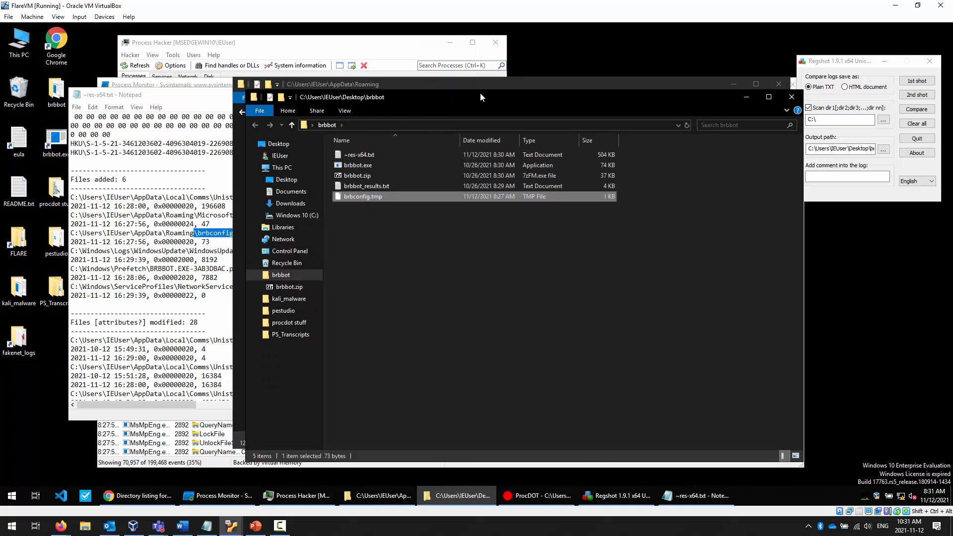
{"action": "left_click_drag", "start_coordinate": [479, 93], "coordinate": [372, 103]}
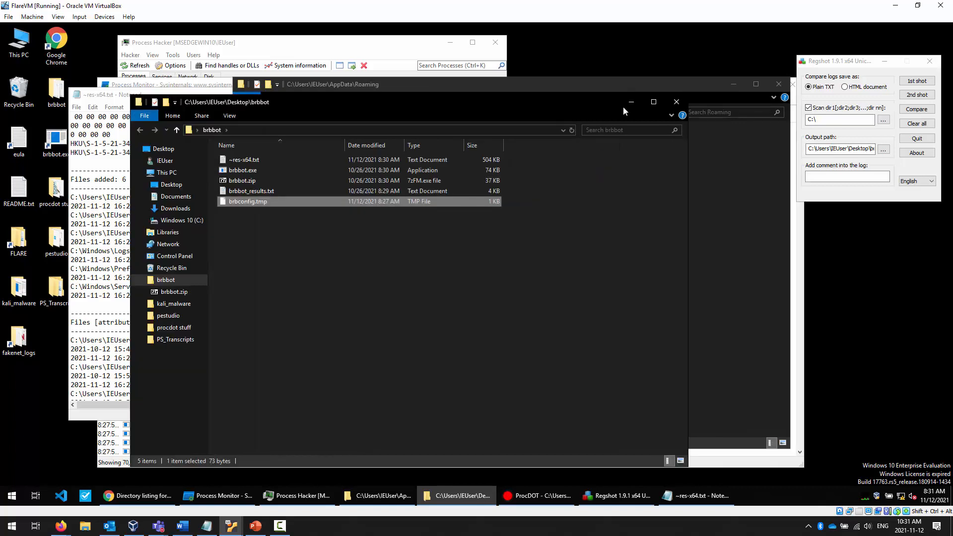
{"action": "left_click", "coordinate": [667, 98]}
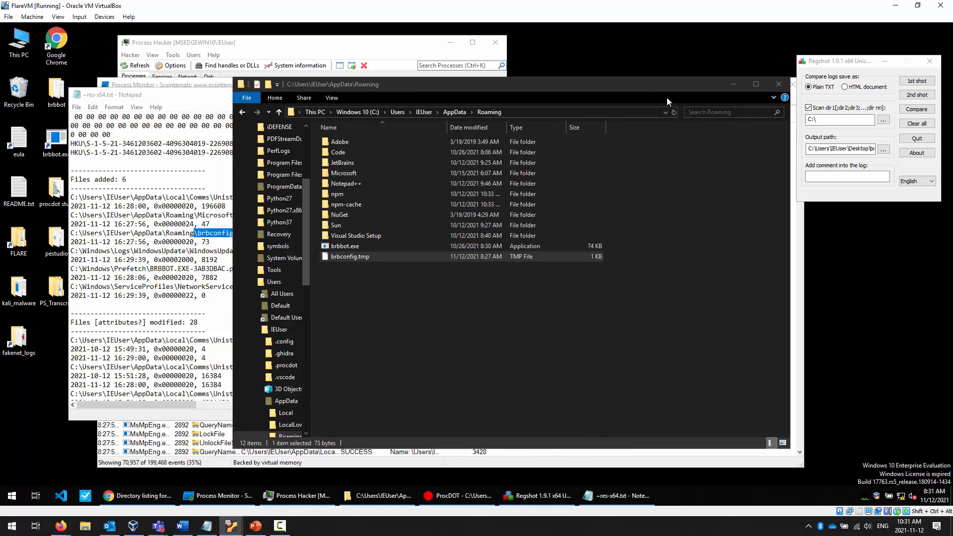
Move the Roaming window aside, reopen the desktop brbbot folder, and look through the actions available for the copied brbconfig.tmp.
{"action": "left_click_drag", "start_coordinate": [567, 86], "coordinate": [684, 94]}
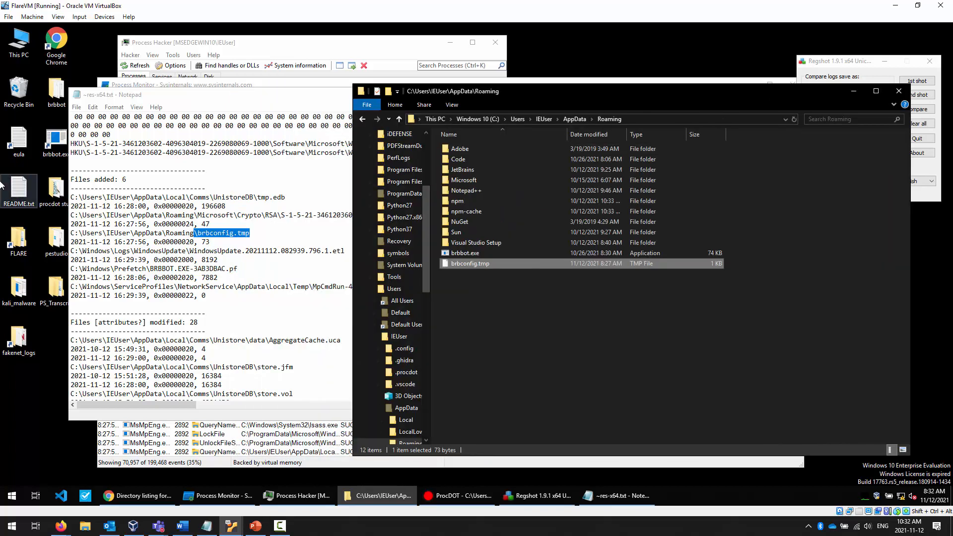
{"action": "left_click", "coordinate": [54, 101]}
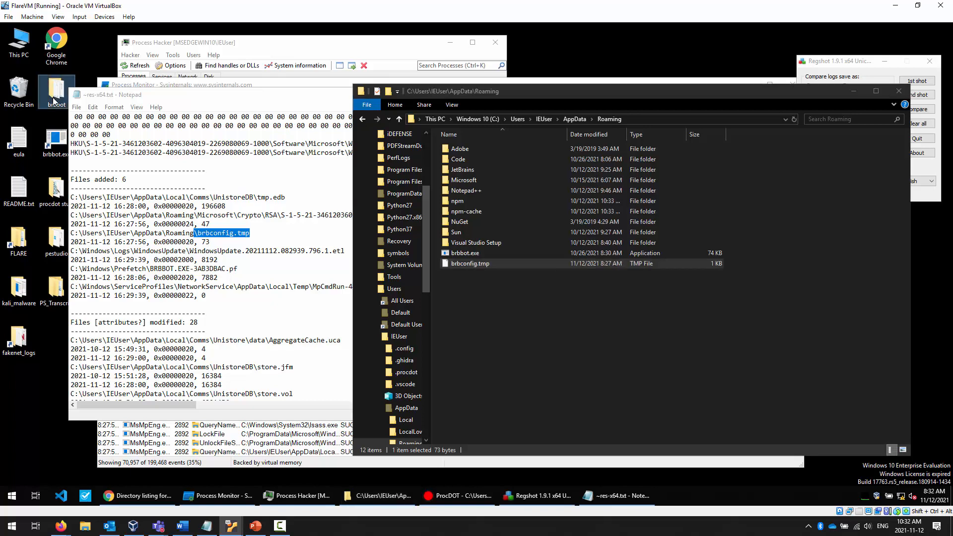
{"action": "double_click", "coordinate": [54, 101]}
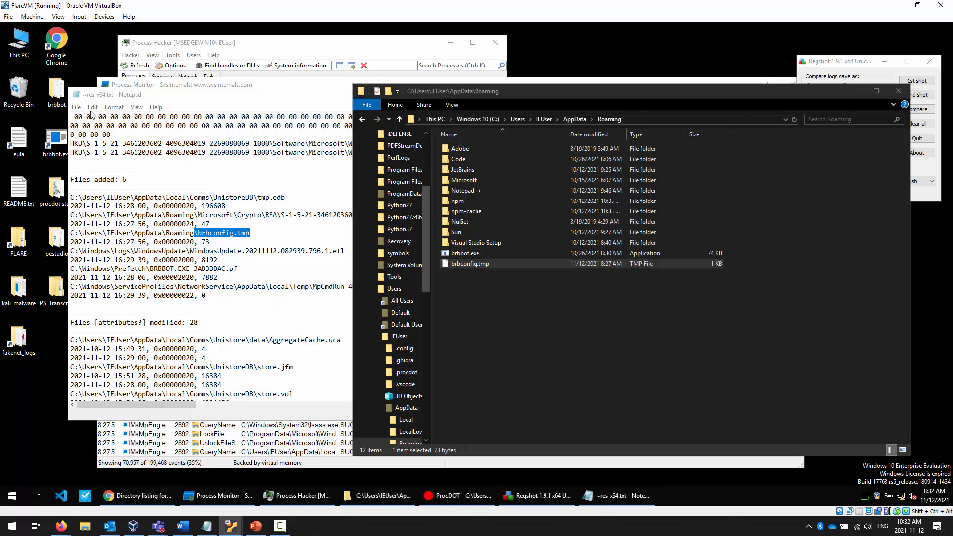
{"action": "right_click", "coordinate": [488, 204]}
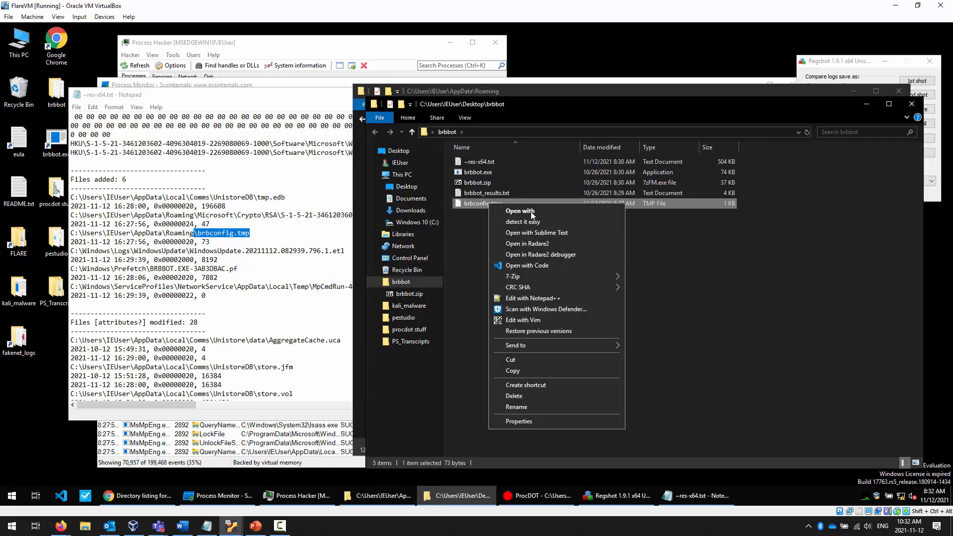
{"action": "mouse_move", "coordinate": [568, 274]}
{"action": "mouse_move", "coordinate": [560, 345]}
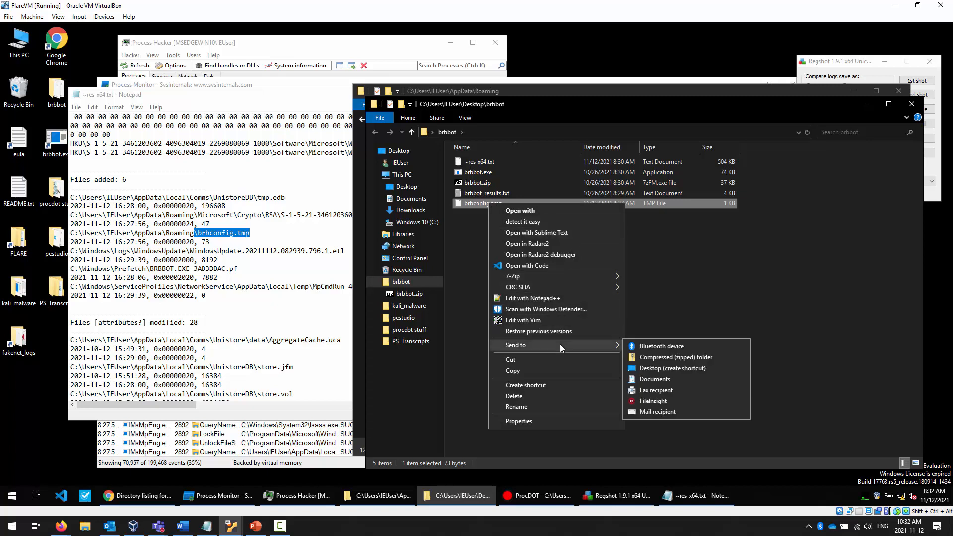
{"action": "left_click", "coordinate": [687, 300]}
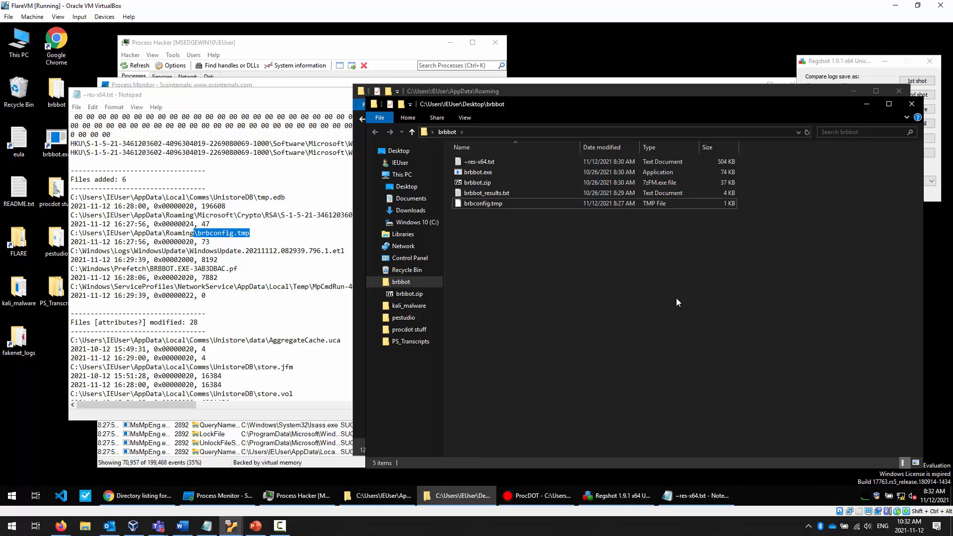
Open the copied brbconfig.tmp with Sublime Text, inspect its full contents in a widened window, and close the editor.
{"action": "right_click", "coordinate": [472, 203]}
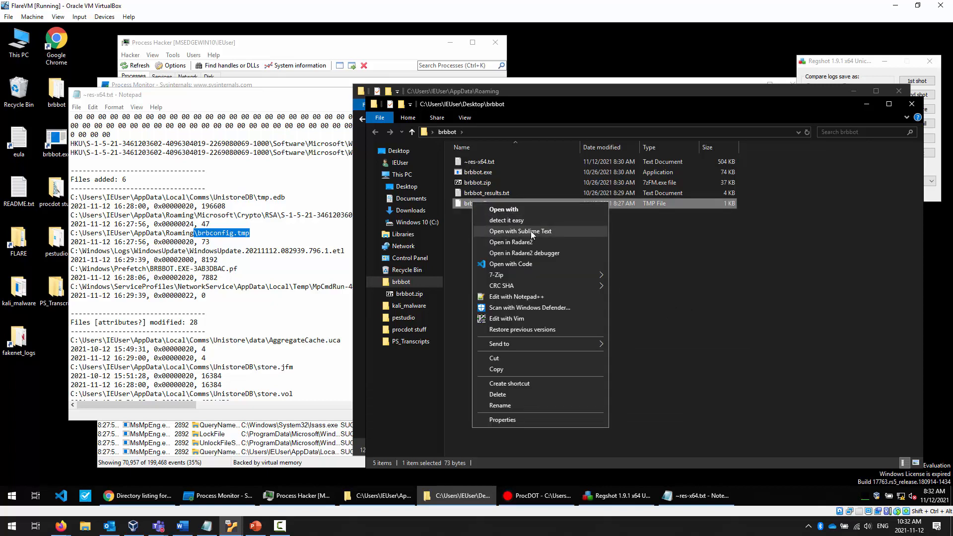
{"action": "left_click", "coordinate": [531, 233]}
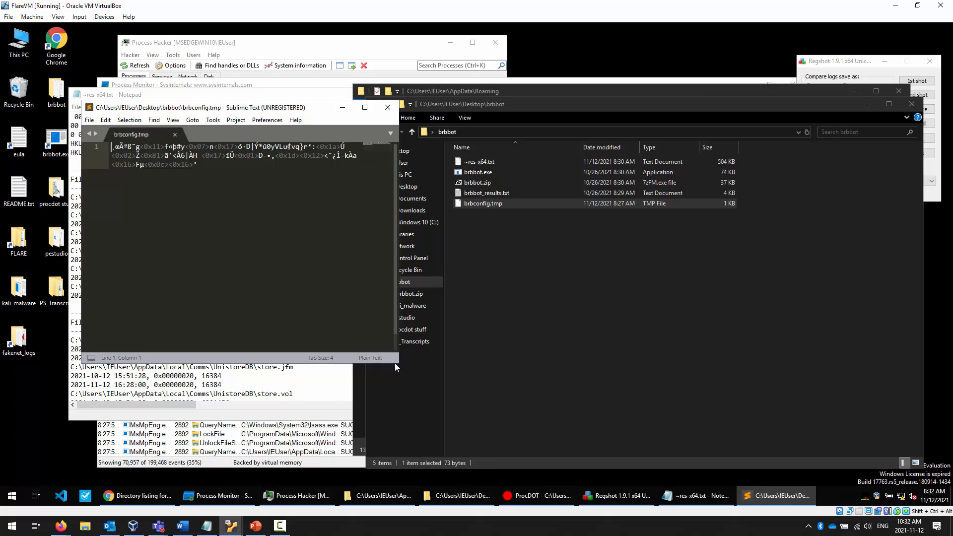
{"action": "left_click_drag", "start_coordinate": [209, 167], "coordinate": [99, 142]}
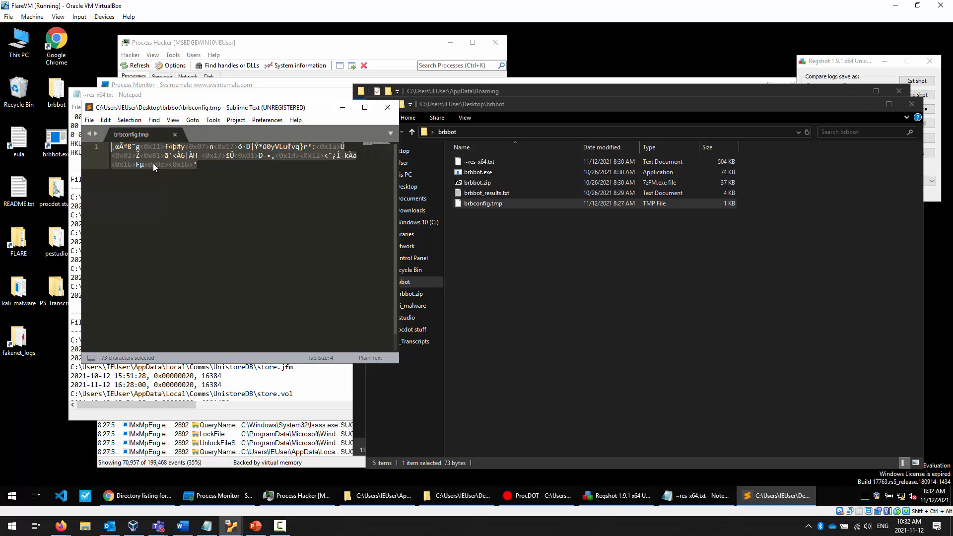
{"action": "left_click_drag", "start_coordinate": [399, 228], "coordinate": [823, 240]}
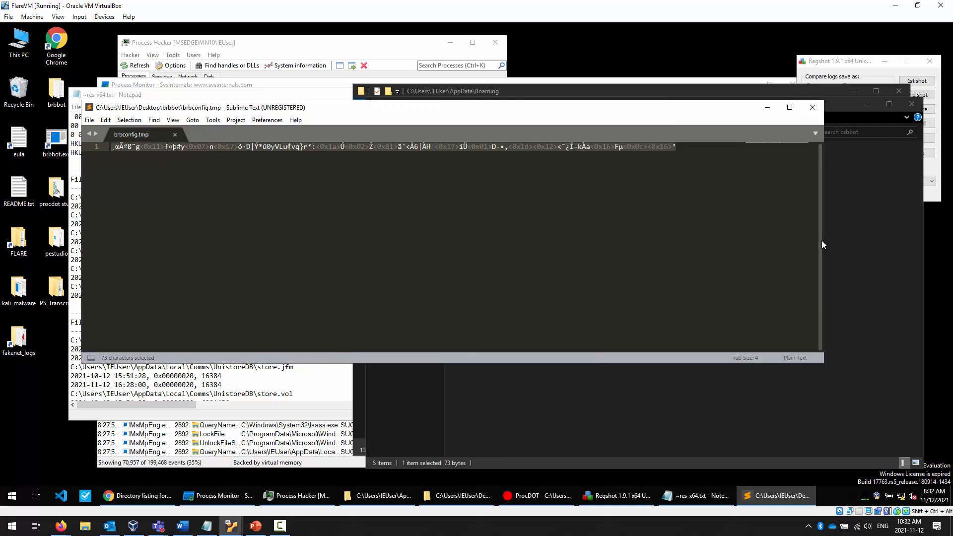
{"action": "left_click", "coordinate": [811, 108]}
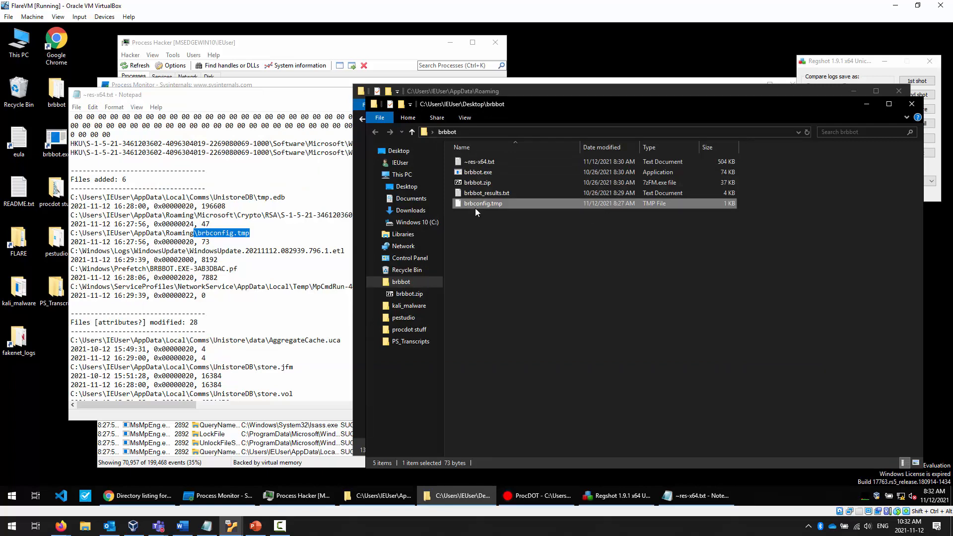
Close the AppData\Roaming folder window and highlight all entries under Files added in the Regshot report.
{"action": "left_click_drag", "start_coordinate": [745, 92], "coordinate": [491, 95]}
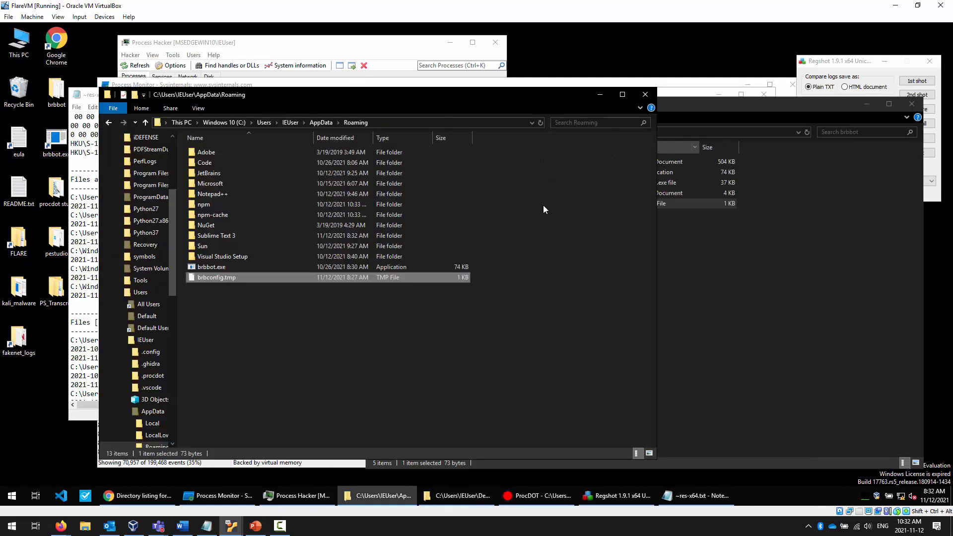
{"action": "left_click", "coordinate": [788, 309]}
{"action": "left_click", "coordinate": [588, 211]}
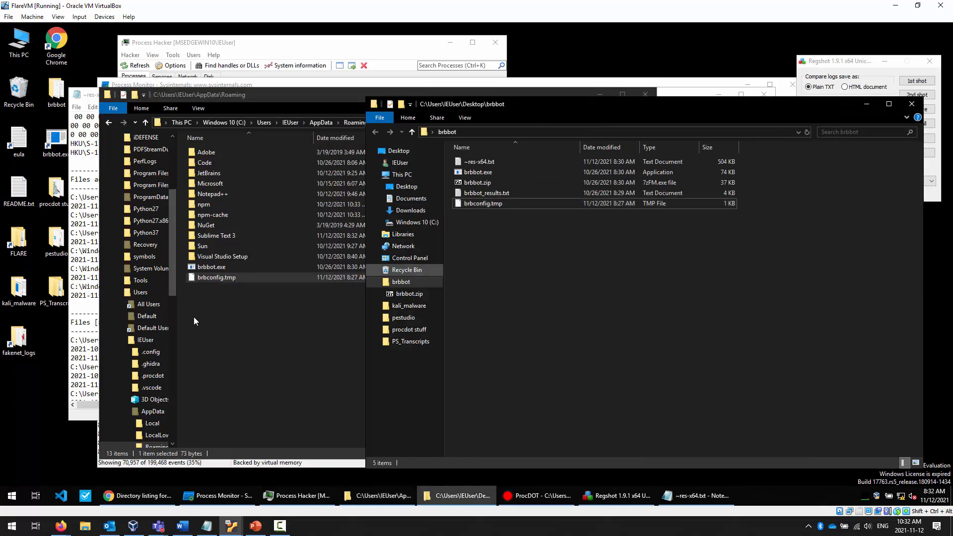
{"action": "left_click", "coordinate": [292, 92]}
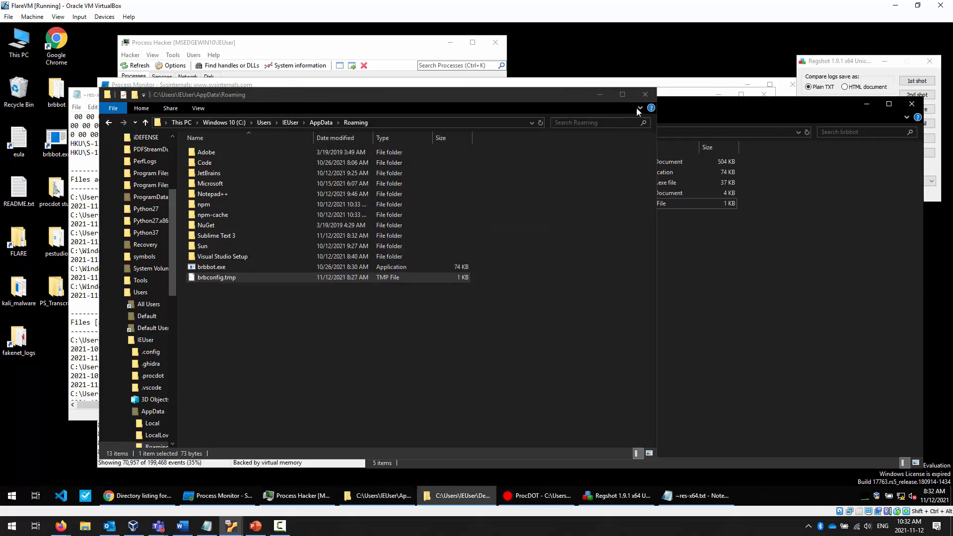
{"action": "left_click", "coordinate": [646, 95]}
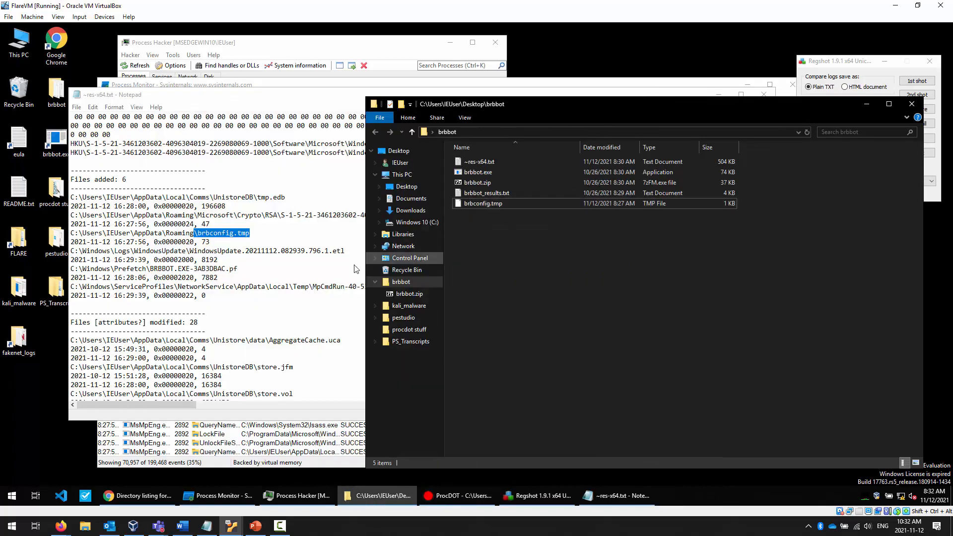
{"action": "left_click", "coordinate": [264, 268]}
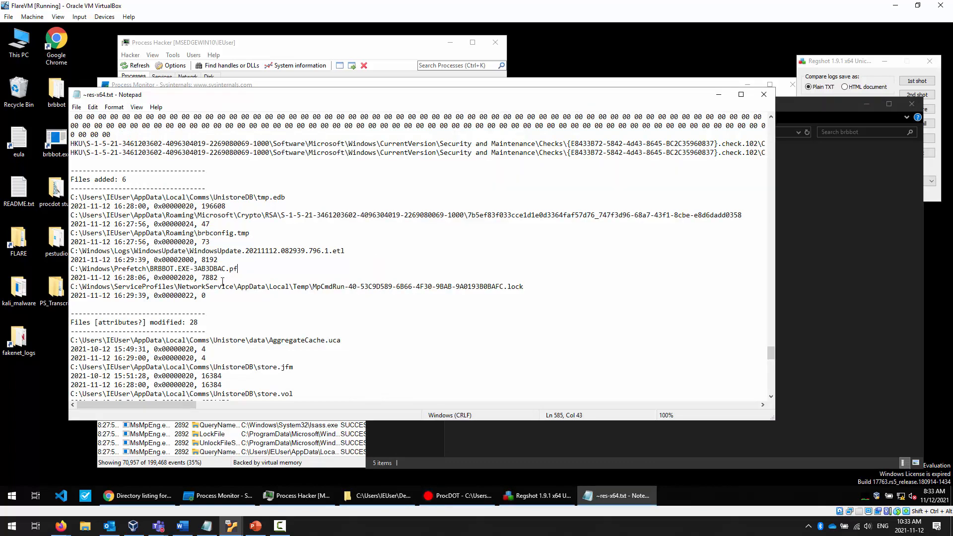
{"action": "left_click_drag", "start_coordinate": [213, 297], "coordinate": [70, 198]}
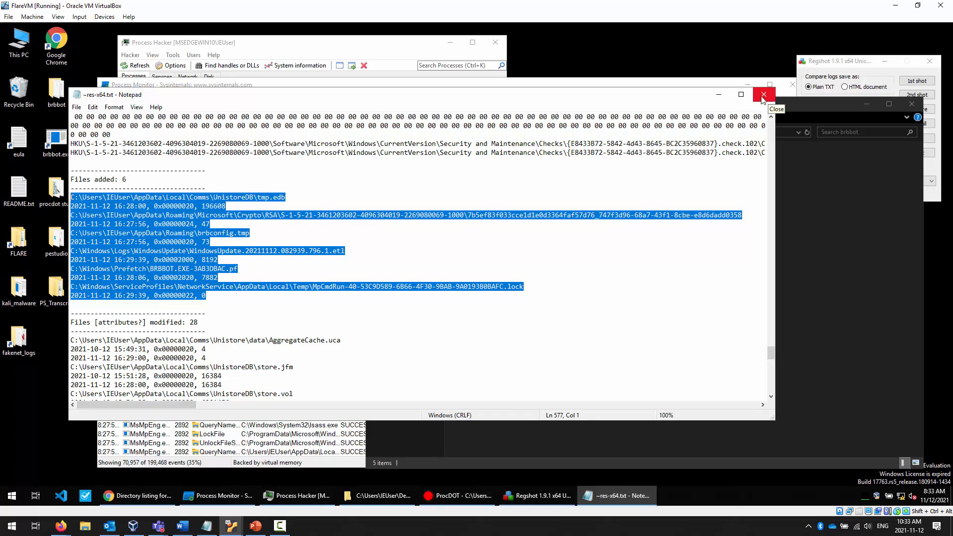
Save the Regshot report as a text document named regshot results in the desktop brbbot folder.
{"action": "left_click", "coordinate": [76, 108]}
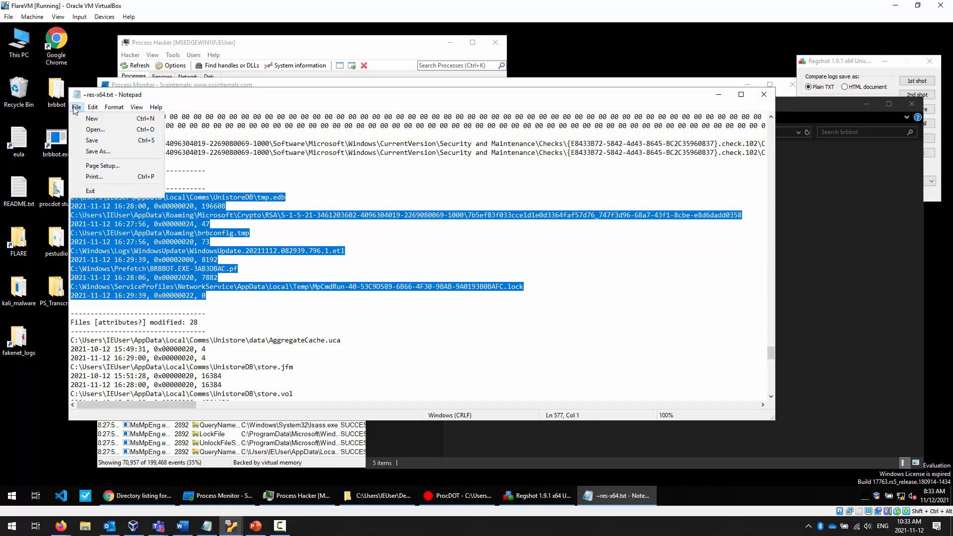
{"action": "left_click", "coordinate": [95, 153]}
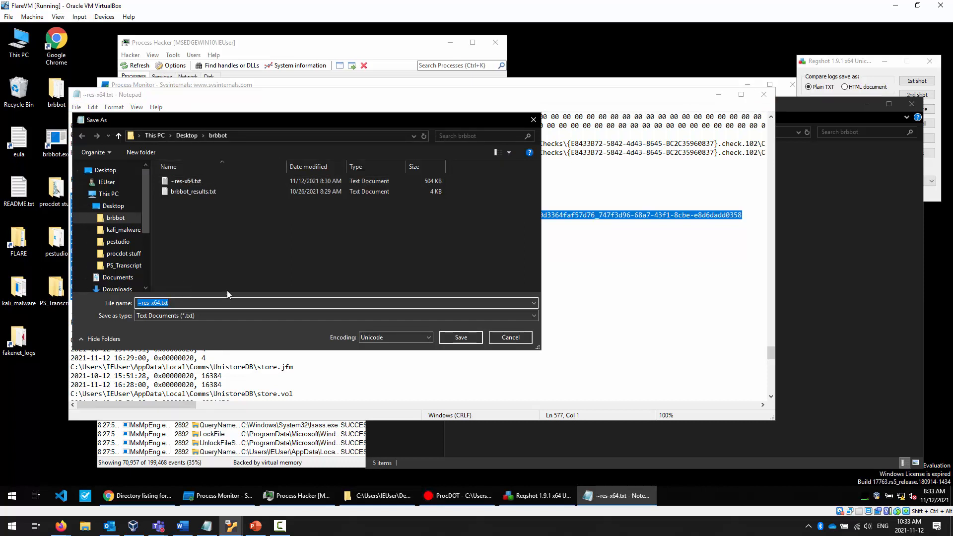
{"action": "type", "text": "regshot results"}
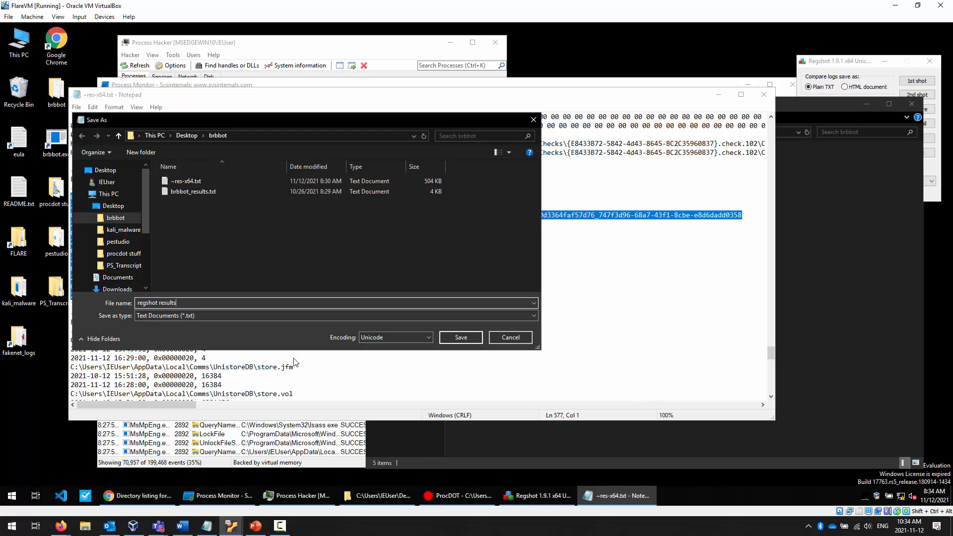
{"action": "left_click", "coordinate": [466, 338]}
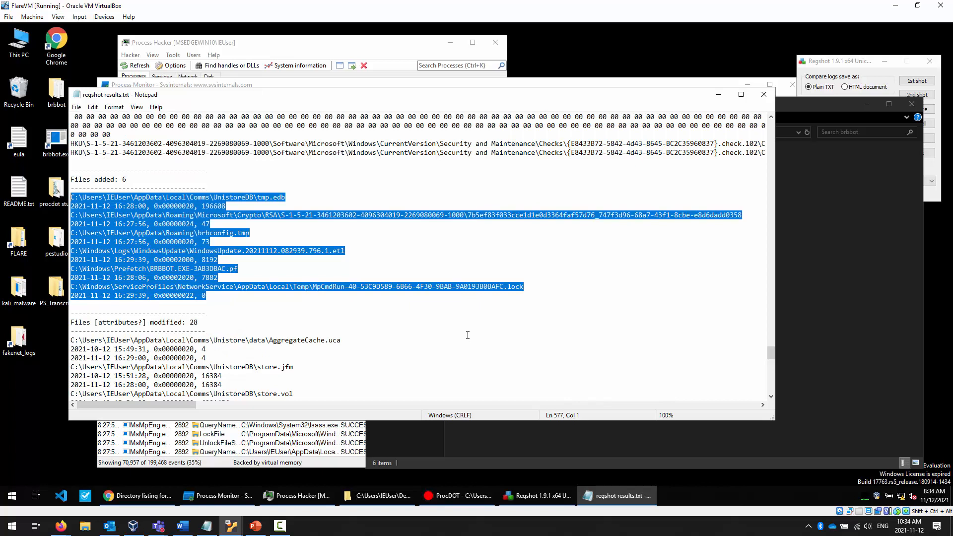
Open brbbot_results.txt from the desktop brbbot folder to check its contents, and close both the file and the folder window.
{"action": "left_click", "coordinate": [57, 97]}
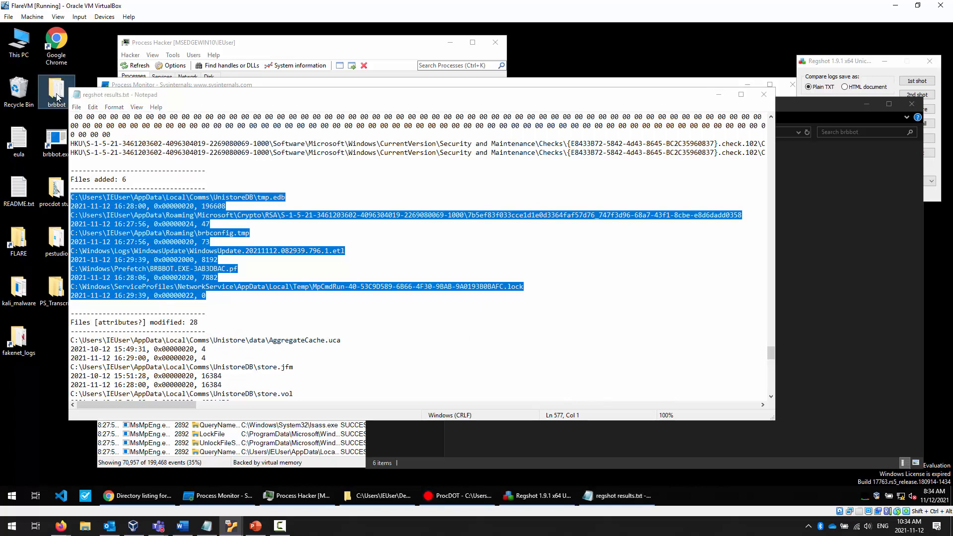
{"action": "double_click", "coordinate": [58, 97]}
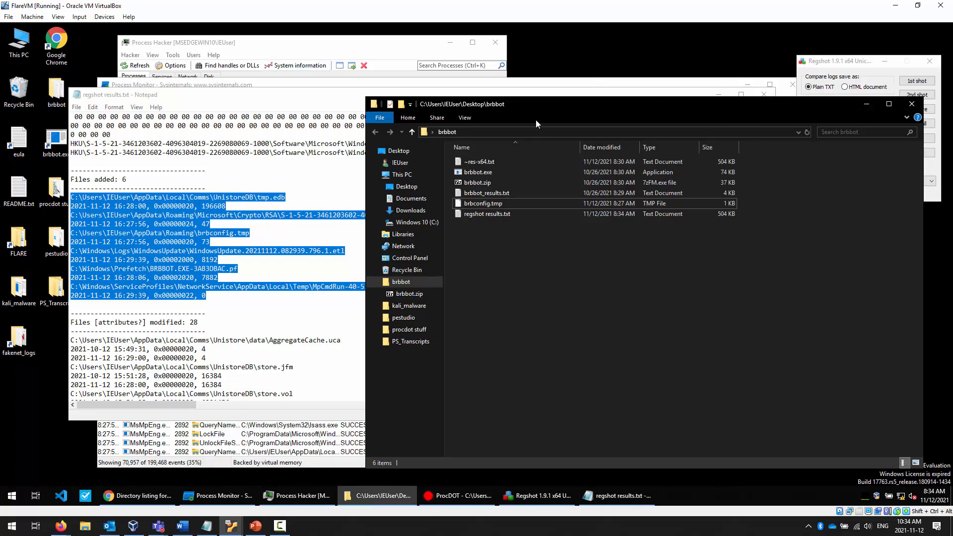
{"action": "left_click", "coordinate": [503, 195]}
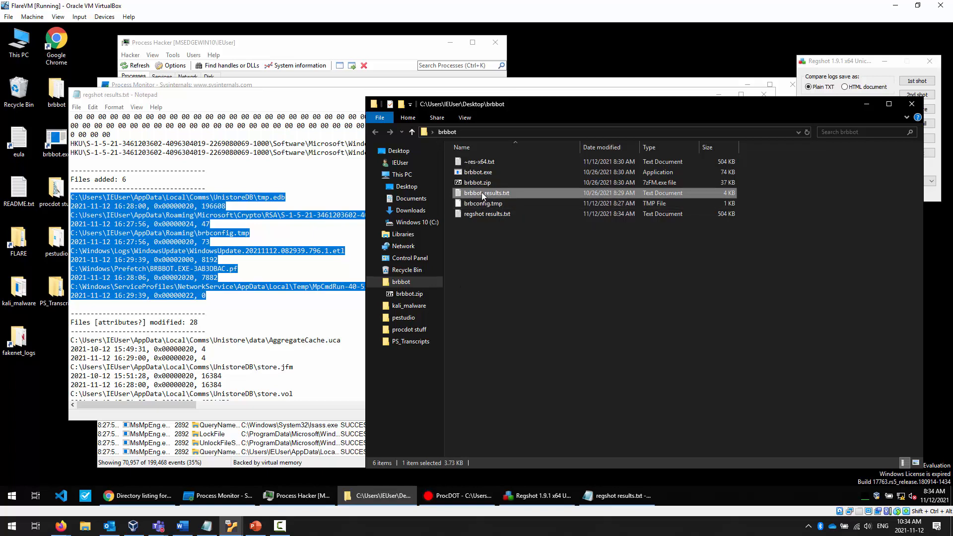
{"action": "double_click", "coordinate": [482, 195]}
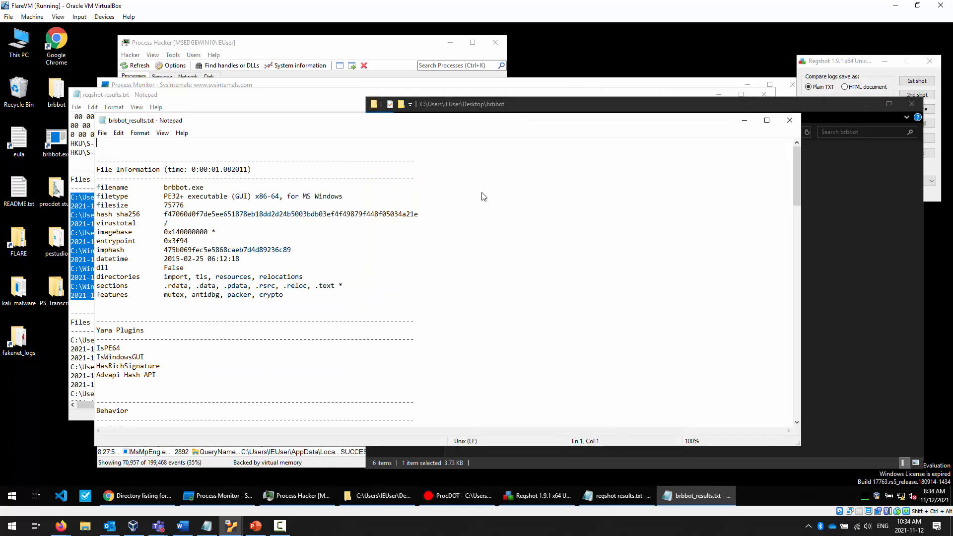
{"action": "left_click", "coordinate": [794, 124]}
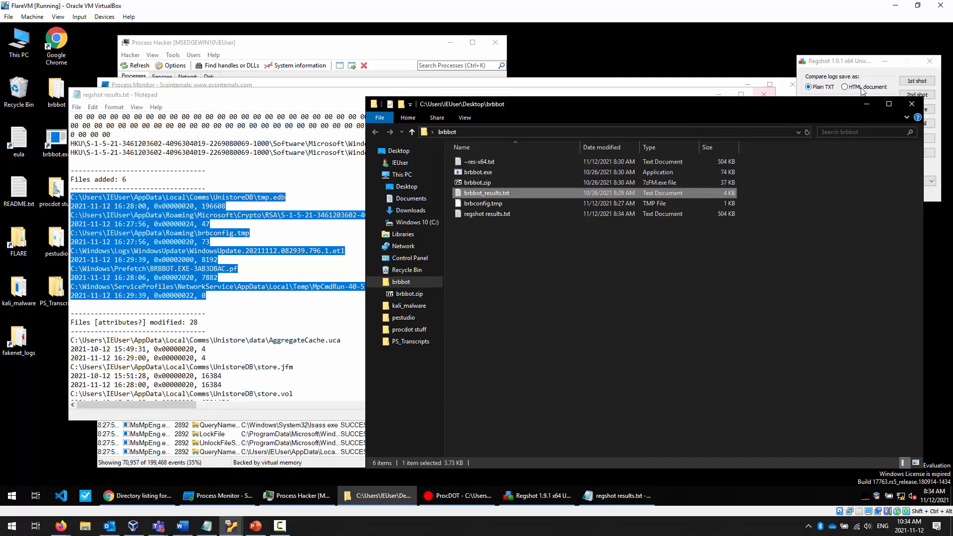
{"action": "left_click", "coordinate": [912, 104]}
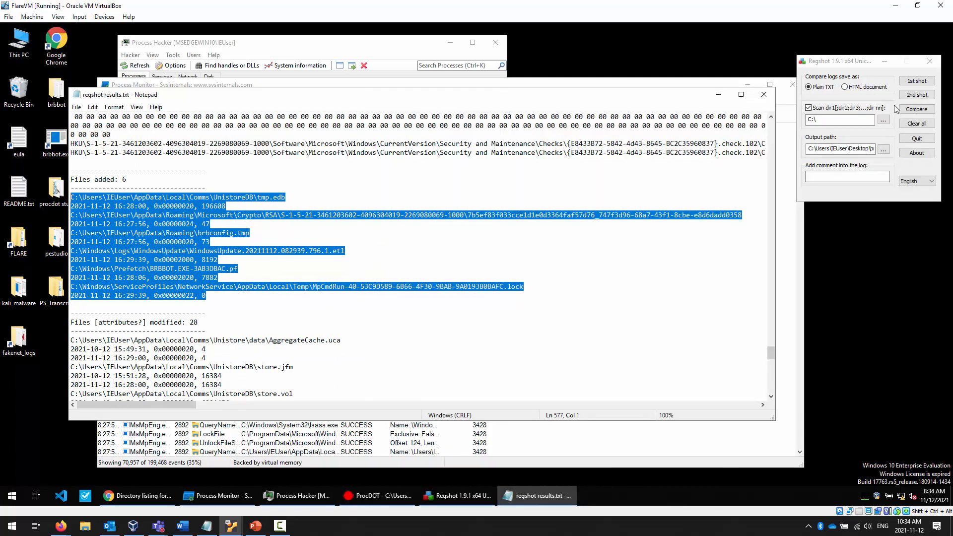
Close the saved Regshot report and Regshot itself, and bring the Process Monitor window forward to a clear area of the desktop.
{"action": "left_click", "coordinate": [767, 98]}
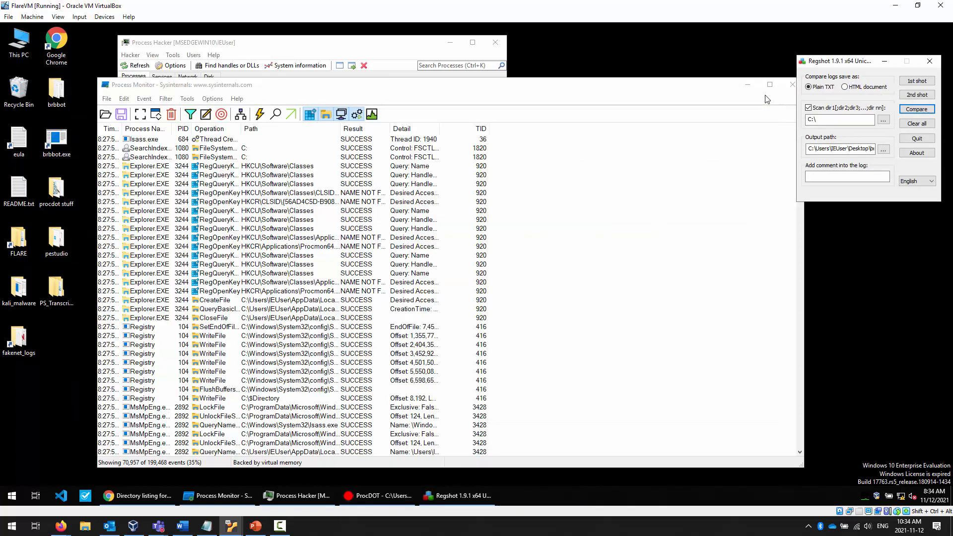
{"action": "left_click", "coordinate": [930, 60]}
{"action": "left_click", "coordinate": [582, 197]}
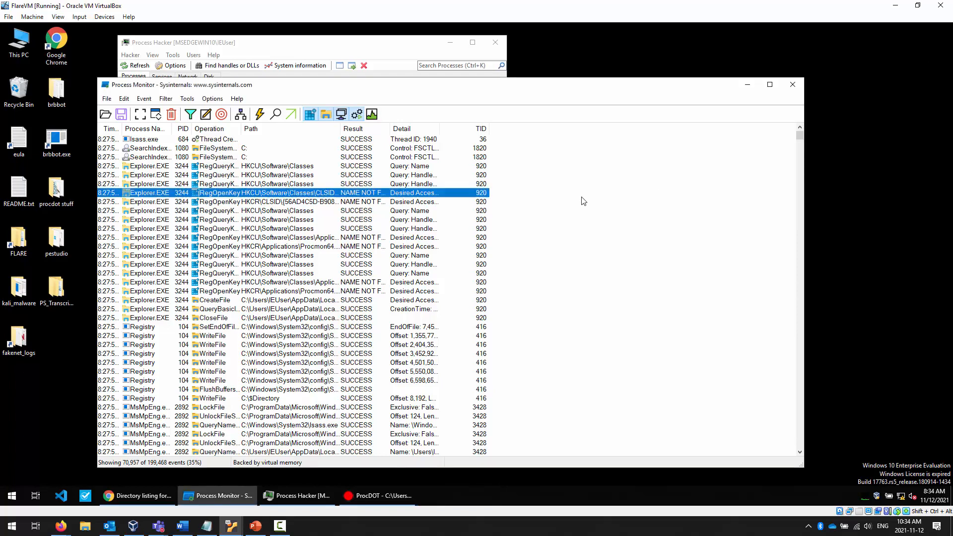
{"action": "left_click_drag", "start_coordinate": [498, 88], "coordinate": [570, 73]}
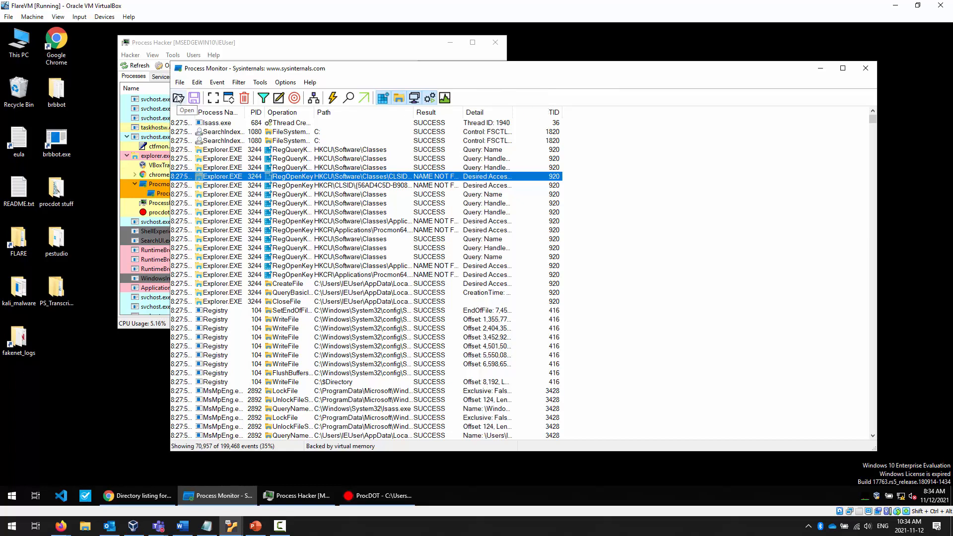
Start saving the currently displayed Process Monitor events in native PML format, choosing the desktop brbbot folder as the destination.
{"action": "left_click", "coordinate": [180, 82]}
{"action": "left_click", "coordinate": [193, 105]}
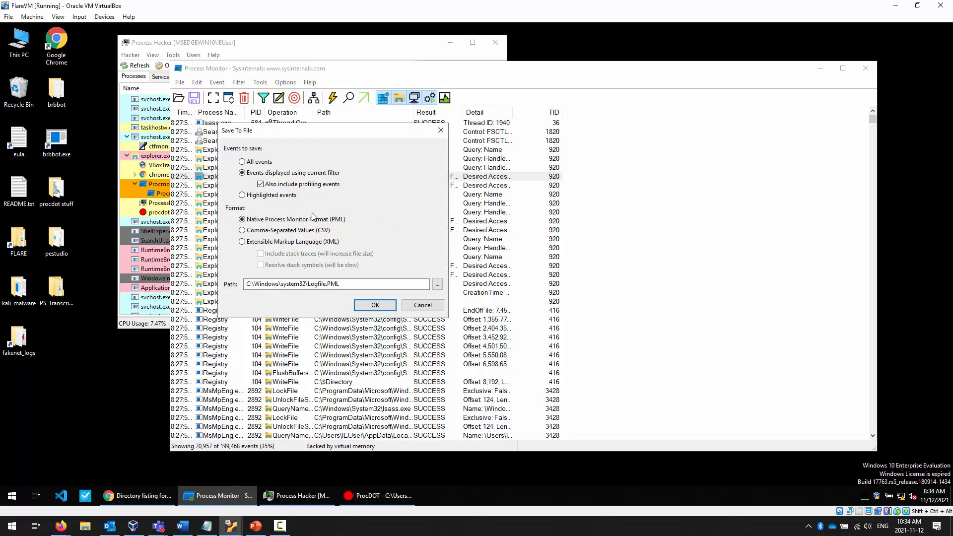
{"action": "left_click", "coordinate": [437, 284]}
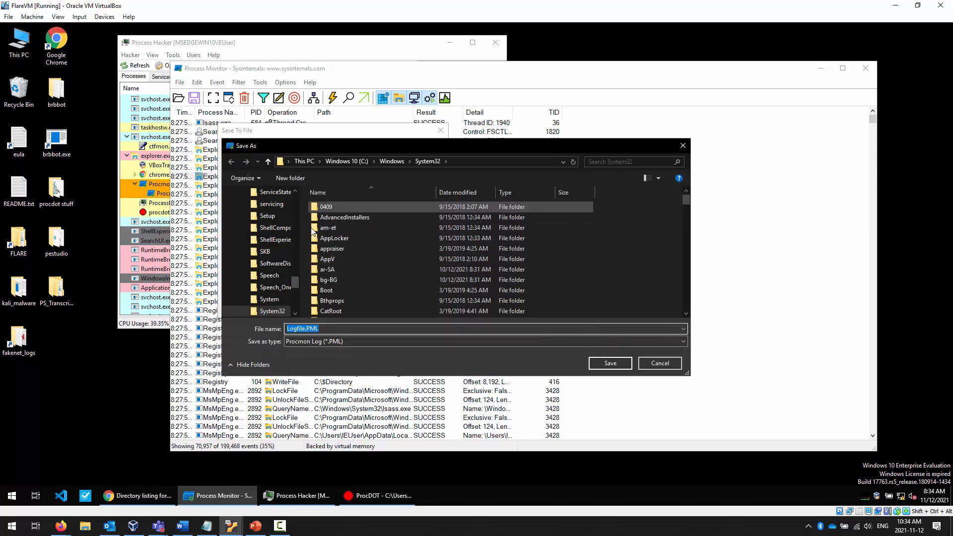
{"action": "left_click_drag", "start_coordinate": [295, 281], "coordinate": [289, 182]}
{"action": "left_click", "coordinate": [263, 232]}
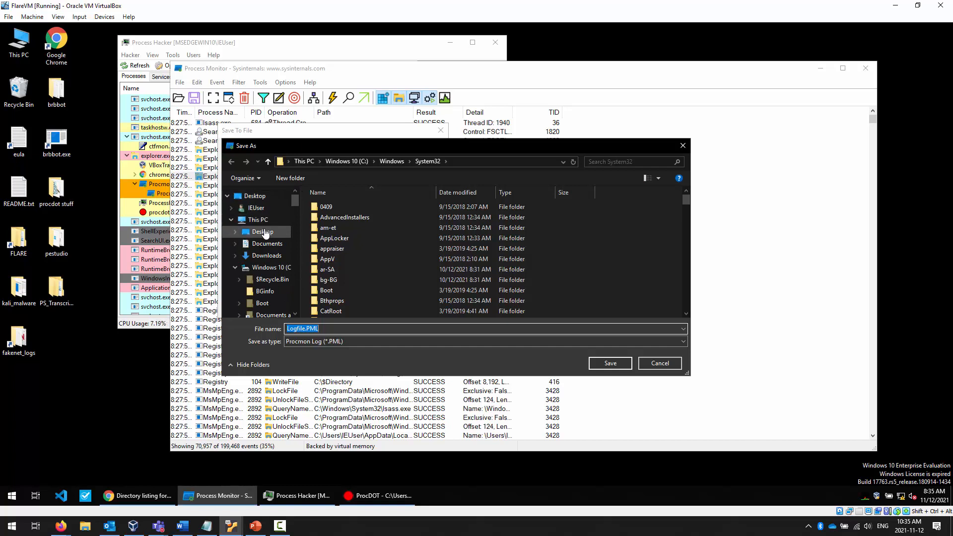
{"action": "double_click", "coordinate": [364, 207]}
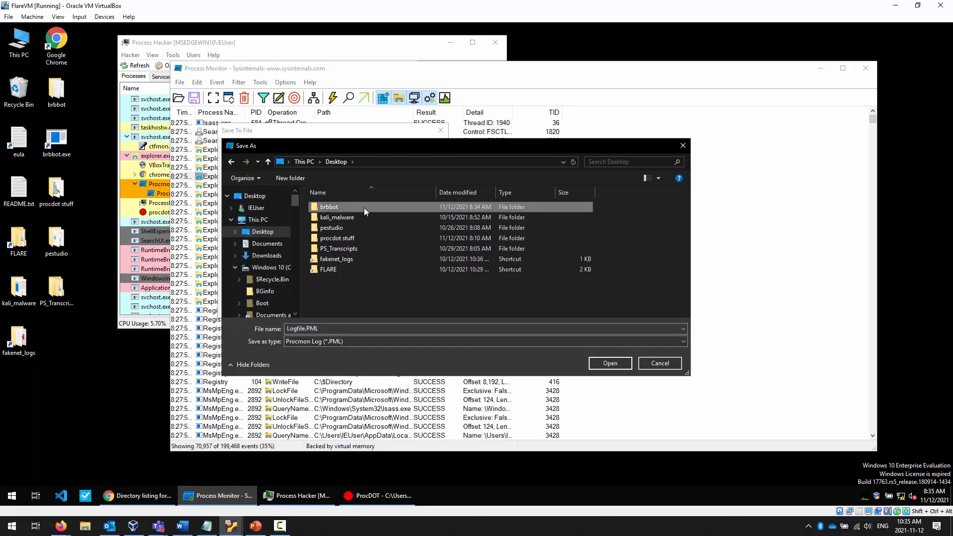
Name the Process Monitor log unfiltered brbbot procmon and save it.
{"action": "left_click", "coordinate": [307, 328]}
{"action": "left_click", "coordinate": [308, 328]}
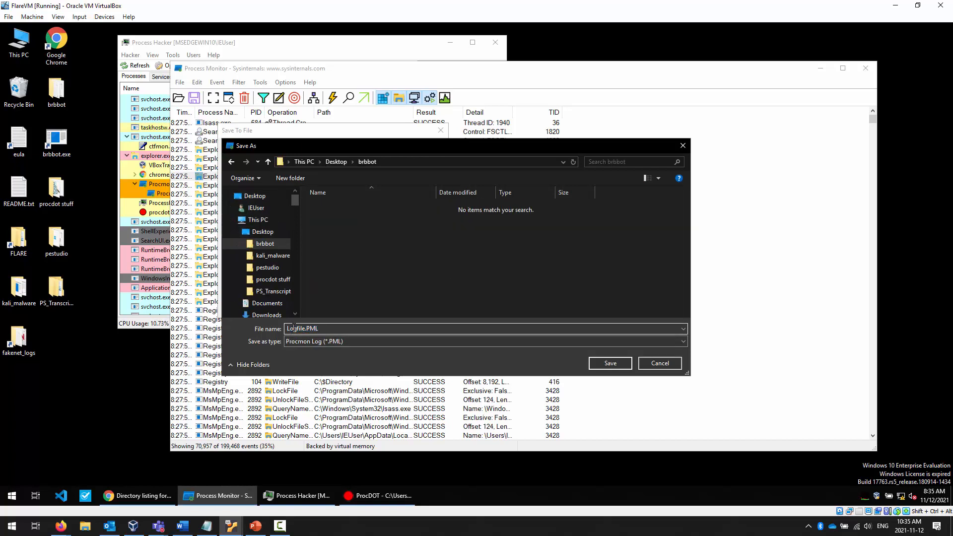
{"action": "double_click", "coordinate": [306, 328]}
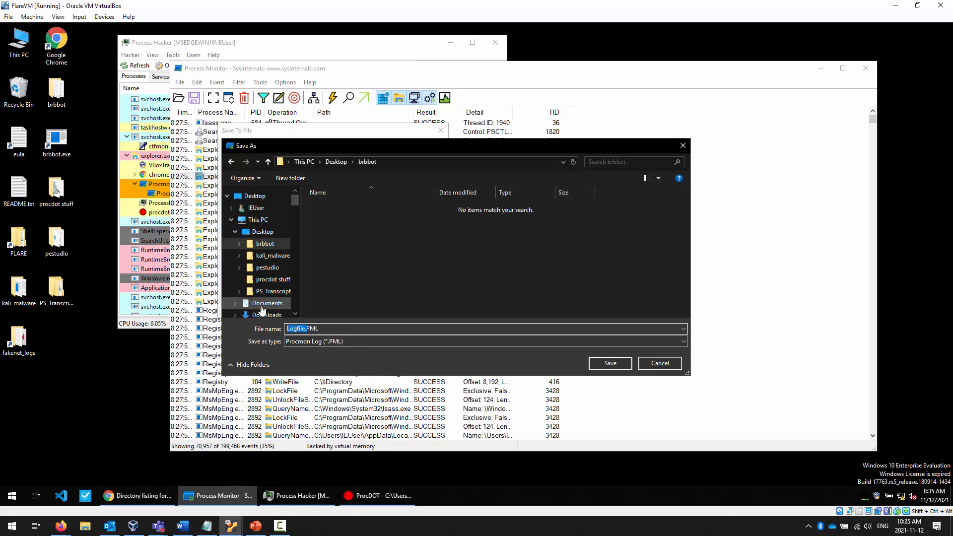
{"action": "type", "text": "un"}
{"action": "key", "text": "Delete"}
{"action": "key", "text": "Delete"}
{"action": "key", "text": "Delete"}
{"action": "key", "text": "Delete"}
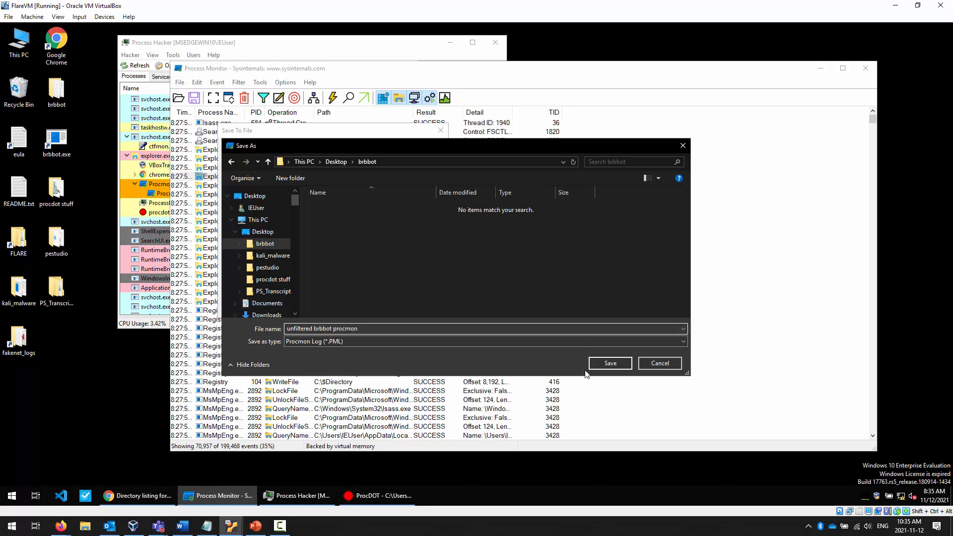
{"action": "left_click", "coordinate": [611, 363]}
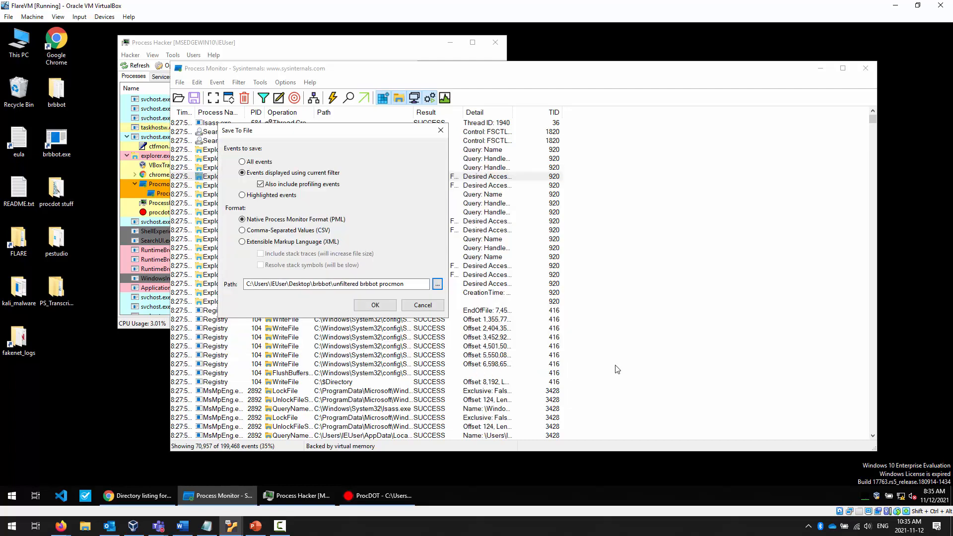
{"action": "left_click", "coordinate": [377, 306]}
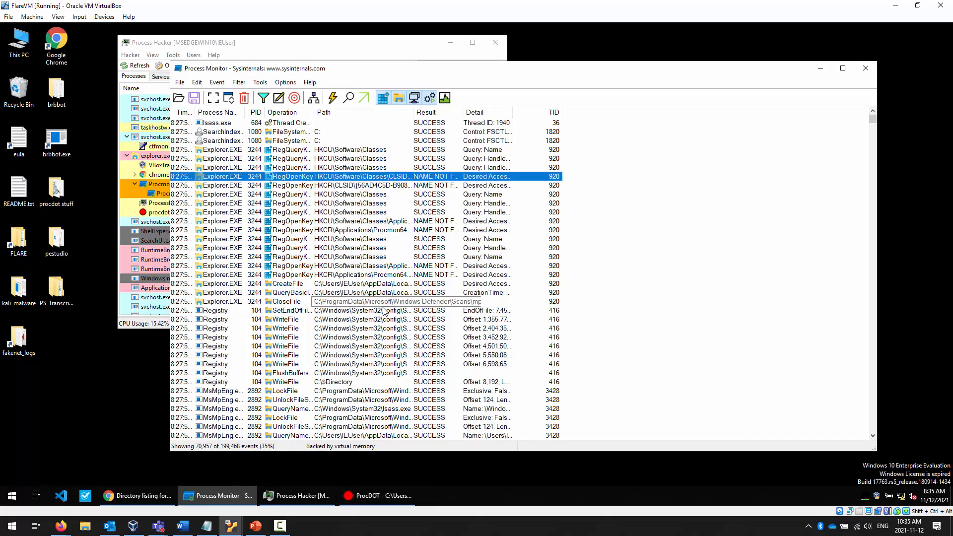
Save the displayed events again in Comma-Separated Values format as unfiltered brbbot procmon.CSV in the brbbot folder.
{"action": "left_click", "coordinate": [180, 83]}
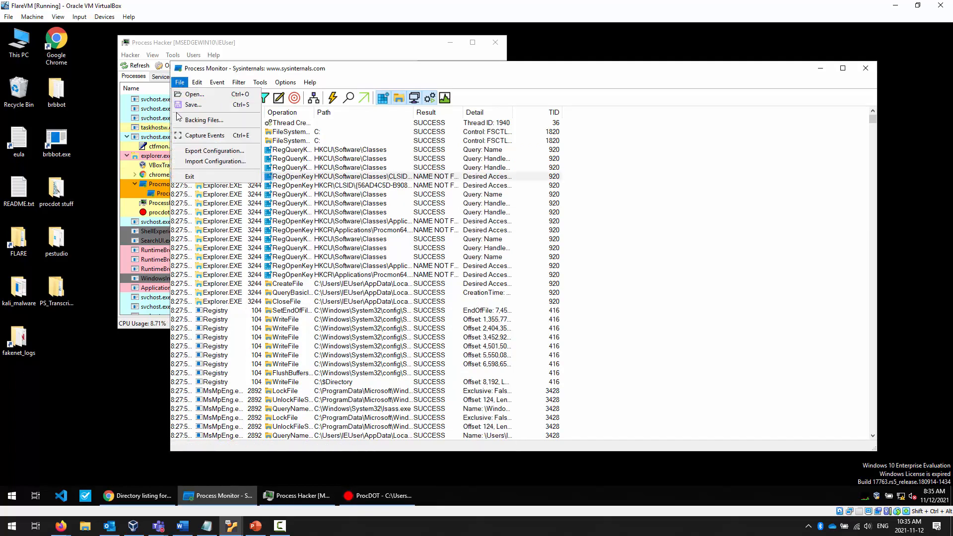
{"action": "left_click", "coordinate": [191, 104]}
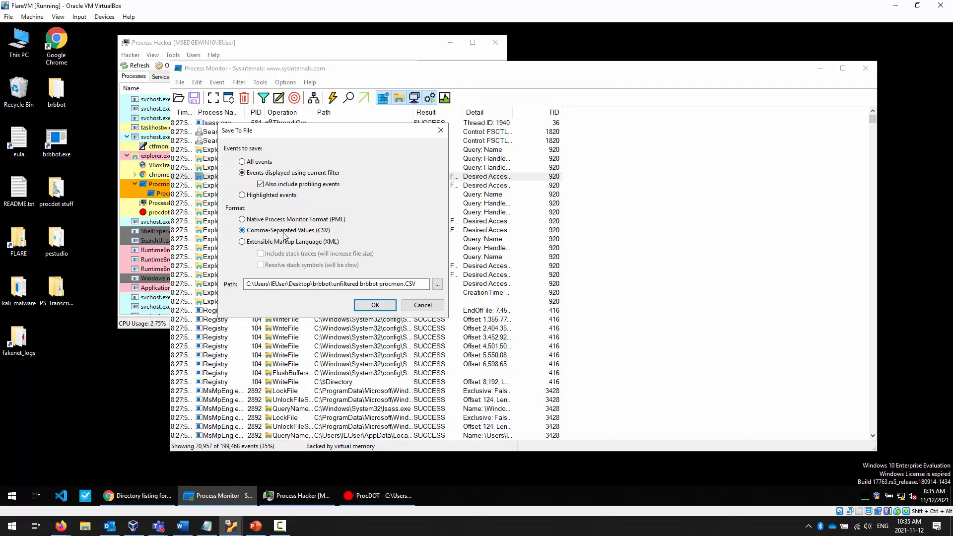
{"action": "left_click", "coordinate": [376, 306]}
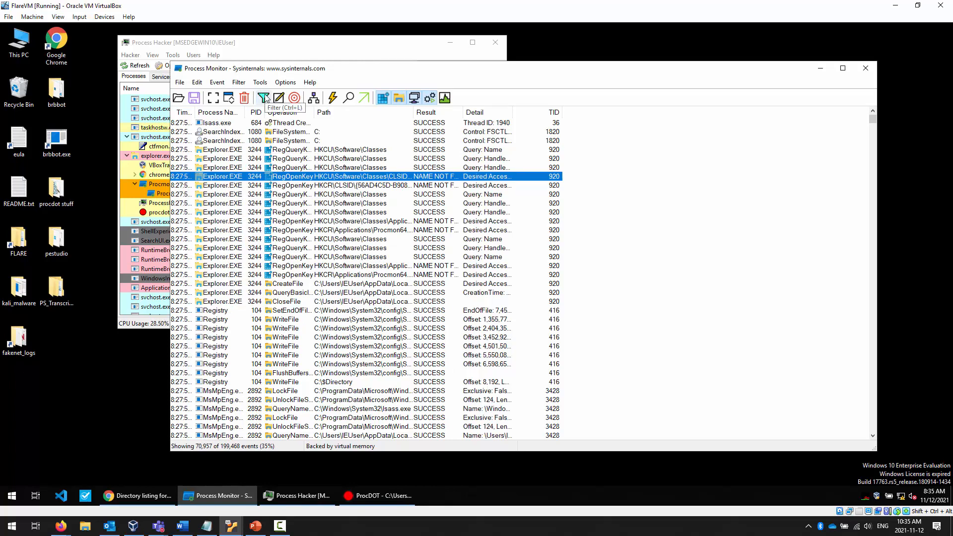
Filter the events to include only those whose Process Name is brbbot.exe, and skim the filtered list.
{"action": "left_click", "coordinate": [264, 98]}
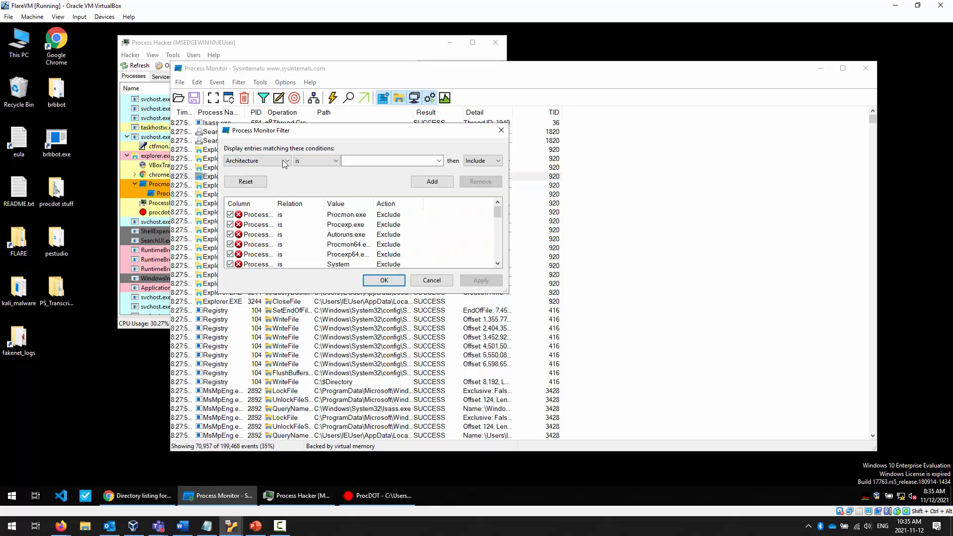
{"action": "left_click", "coordinate": [290, 163]}
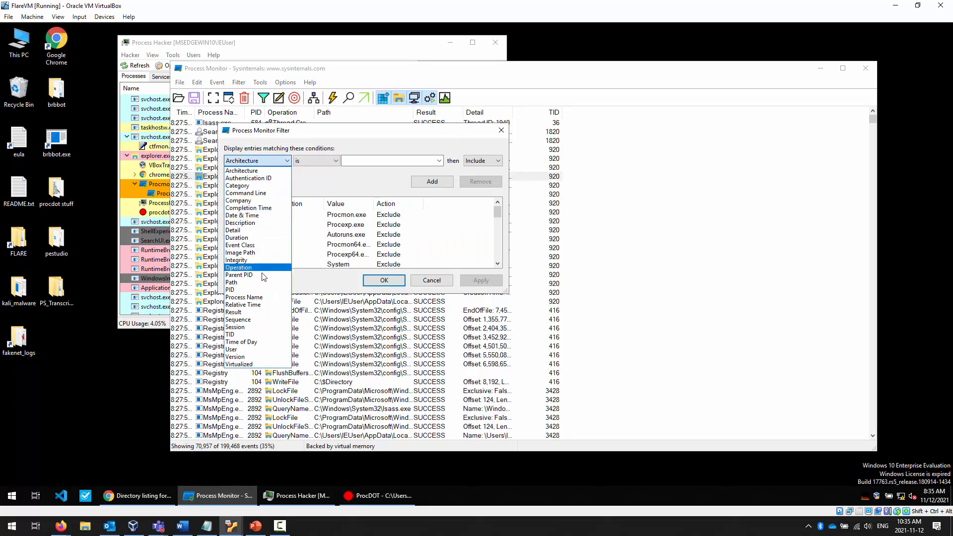
{"action": "left_click", "coordinate": [256, 302]}
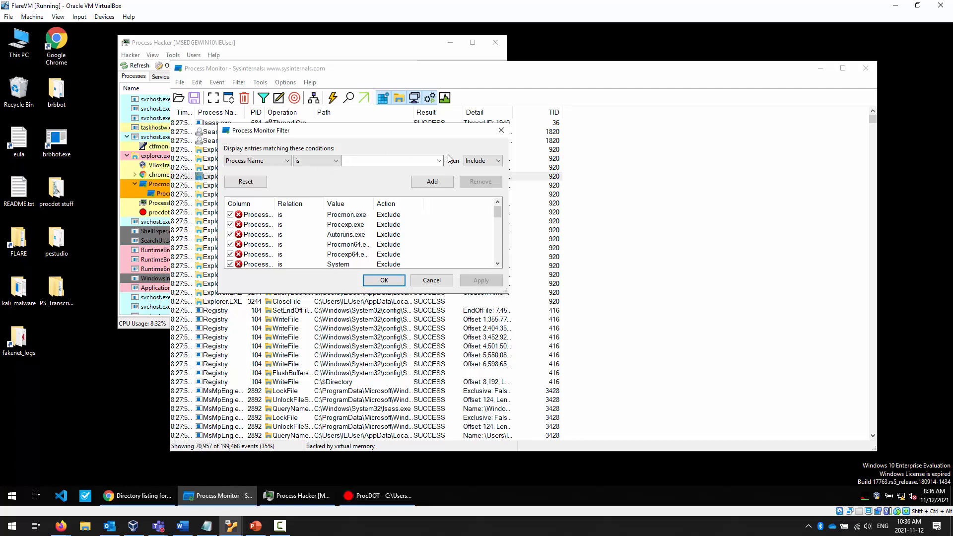
{"action": "left_click", "coordinate": [431, 161]}
{"action": "left_click", "coordinate": [440, 161]}
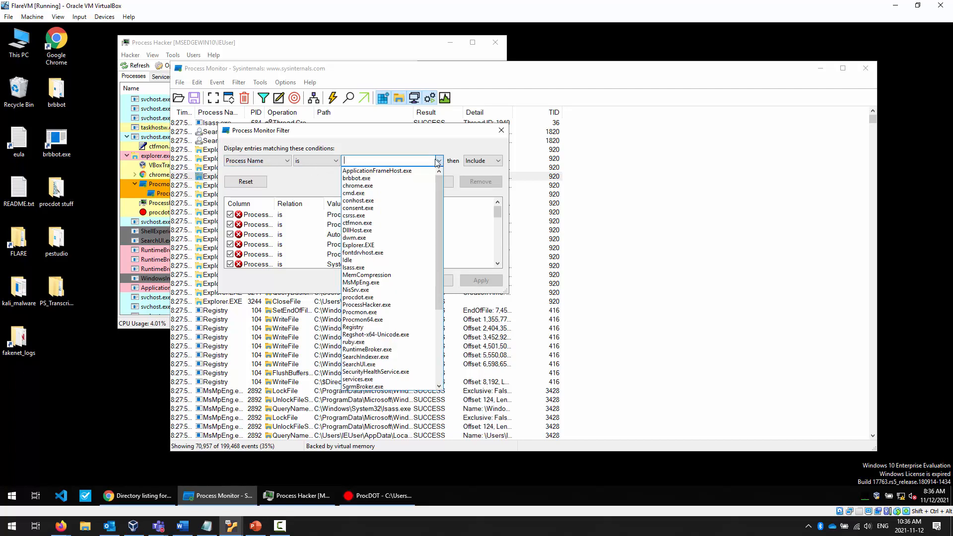
{"action": "left_click", "coordinate": [358, 179]}
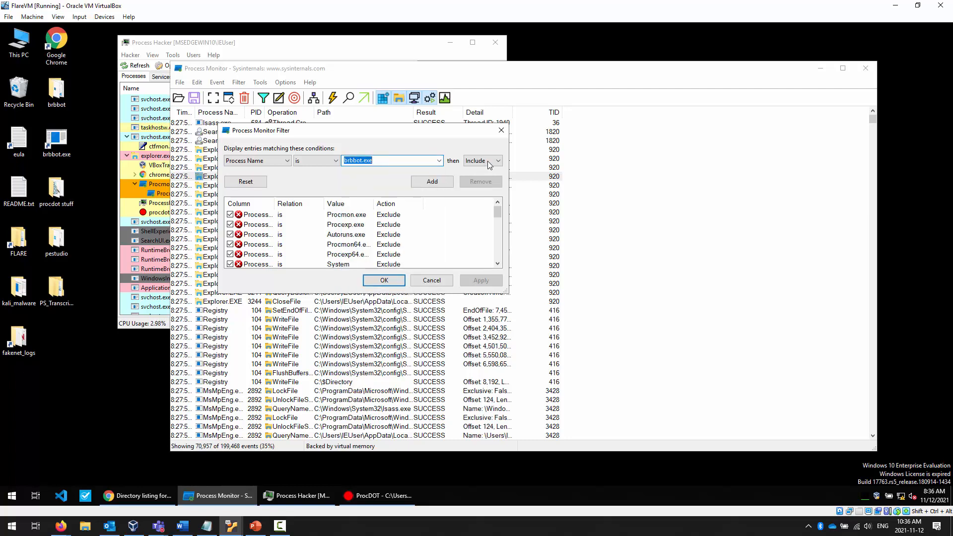
{"action": "left_click", "coordinate": [423, 183]}
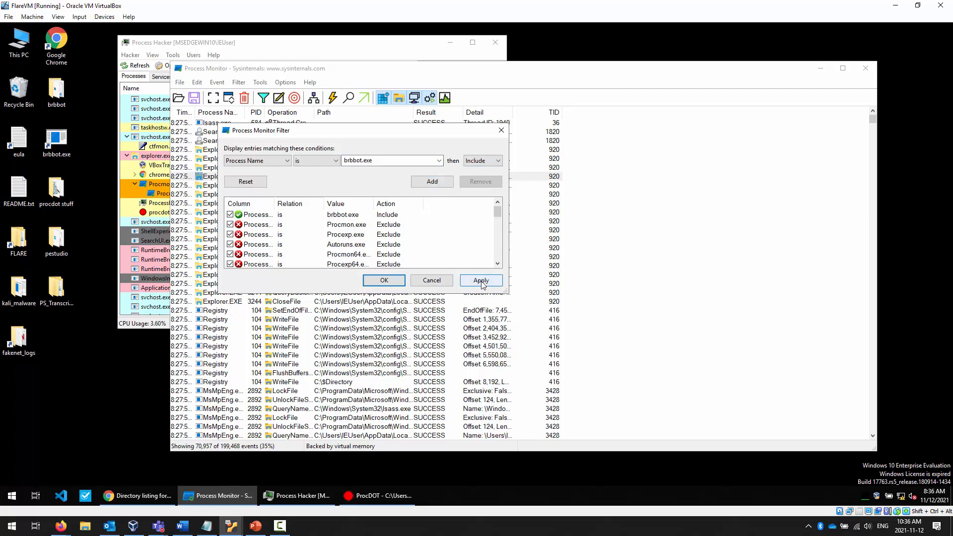
{"action": "left_click", "coordinate": [481, 281]}
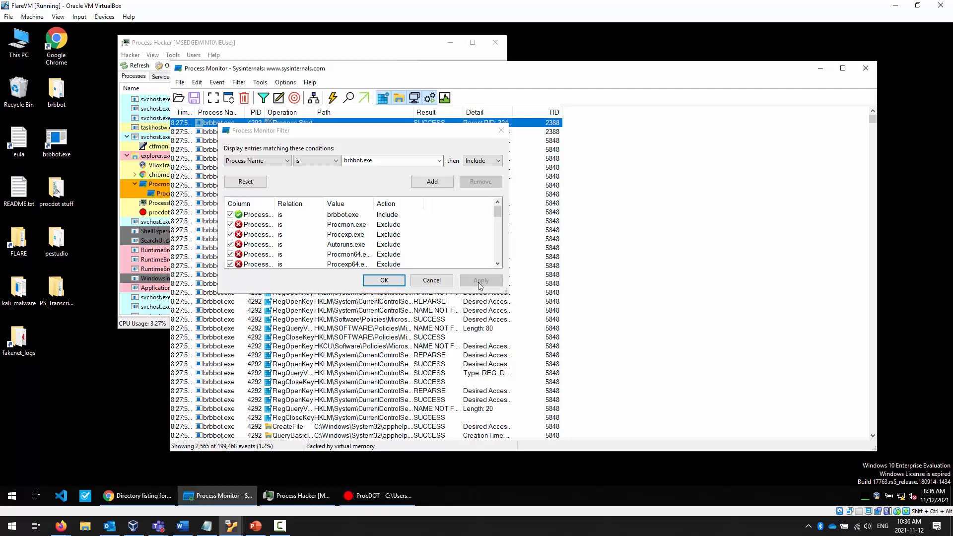
{"action": "left_click", "coordinate": [383, 280]}
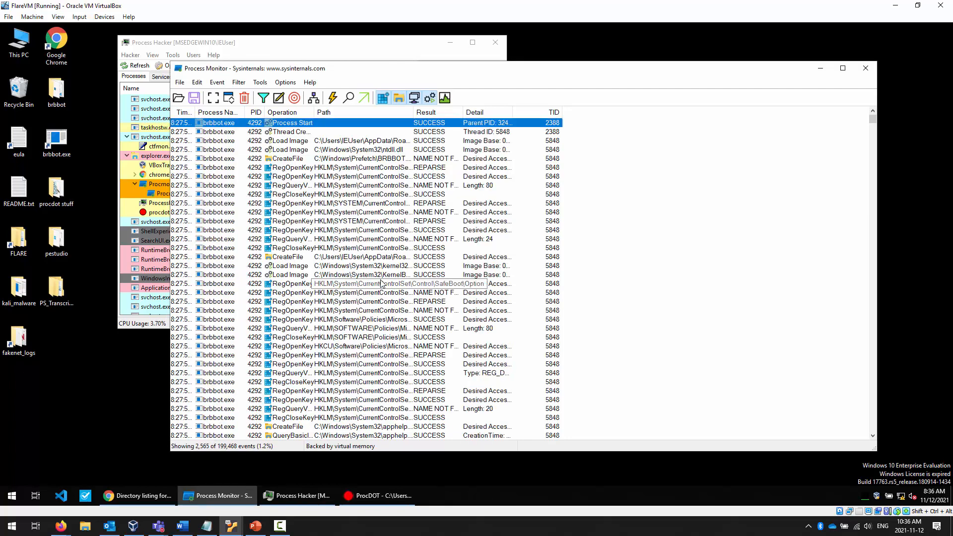
{"action": "scroll", "coordinate": [367, 234], "scroll_direction": "down", "scroll_amount": 1}
{"action": "scroll", "coordinate": [367, 234], "scroll_direction": "down", "scroll_amount": 1}
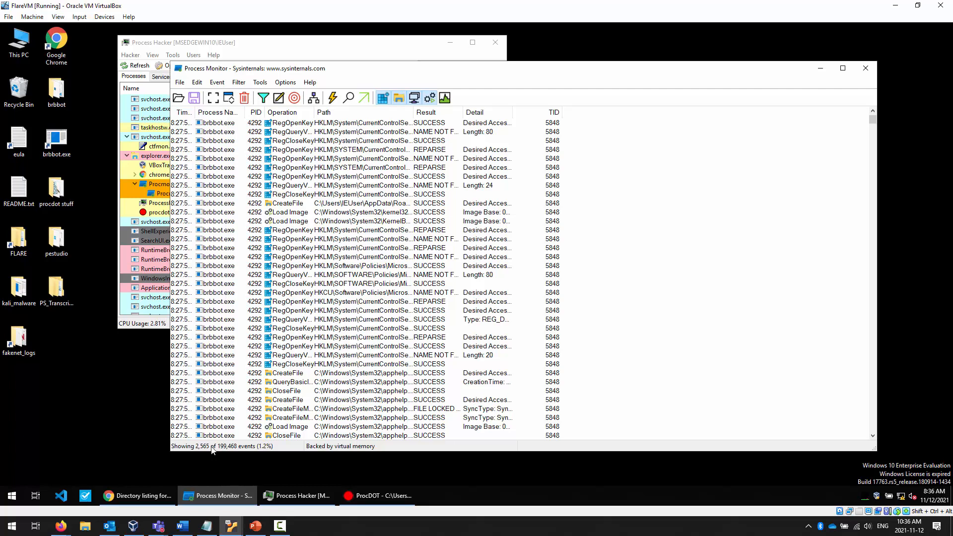
{"action": "scroll", "coordinate": [482, 363], "scroll_direction": "up", "scroll_amount": 2}
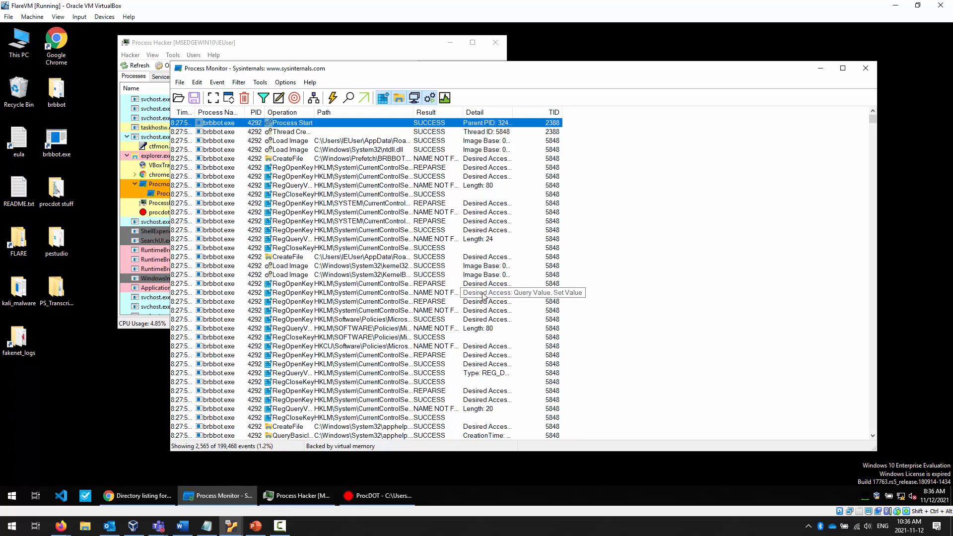
Save the filtered brbbot.exe events in Comma-Separated Values format as filtered brbbot procmon.CSV in the desktop brbbot folder.
{"action": "left_click", "coordinate": [179, 82]}
{"action": "left_click", "coordinate": [191, 105]}
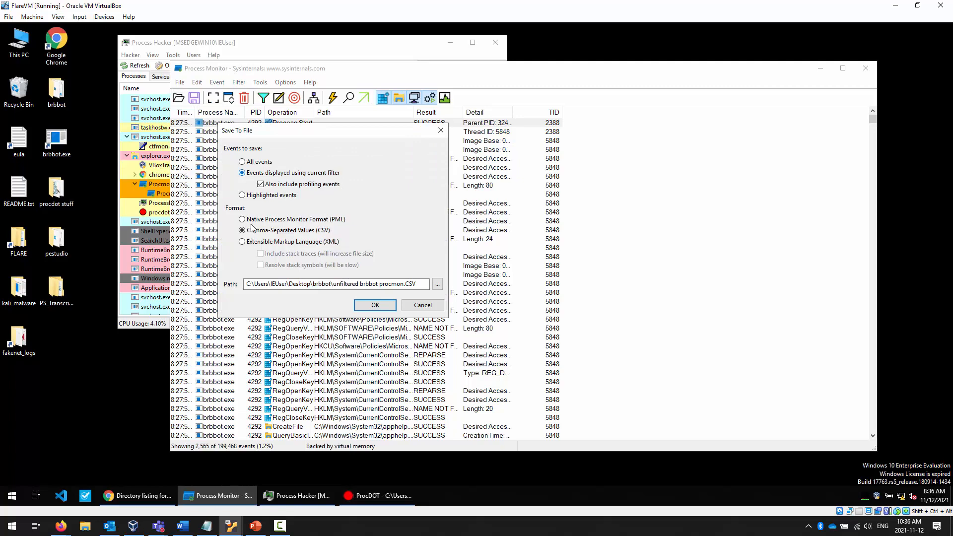
{"action": "left_click", "coordinate": [438, 287]}
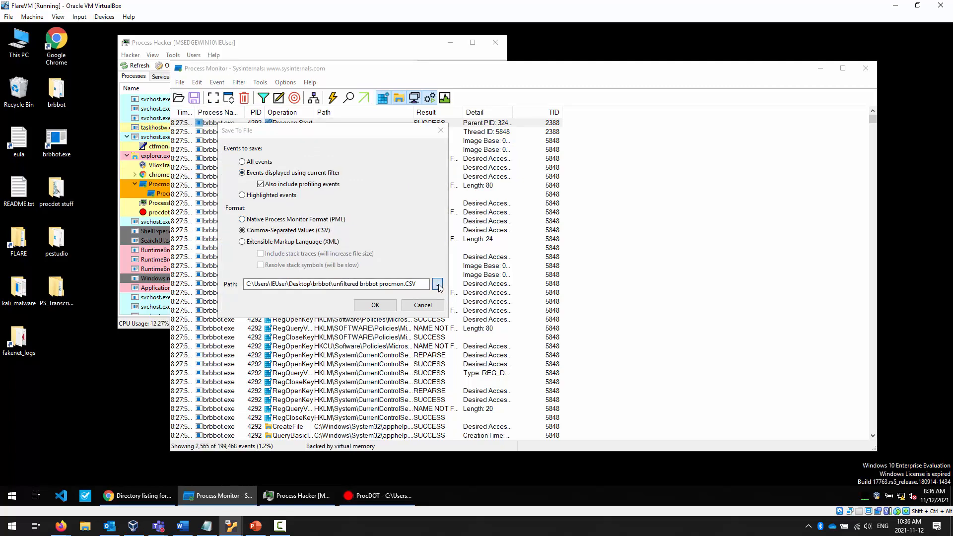
{"action": "double_click", "coordinate": [301, 329]}
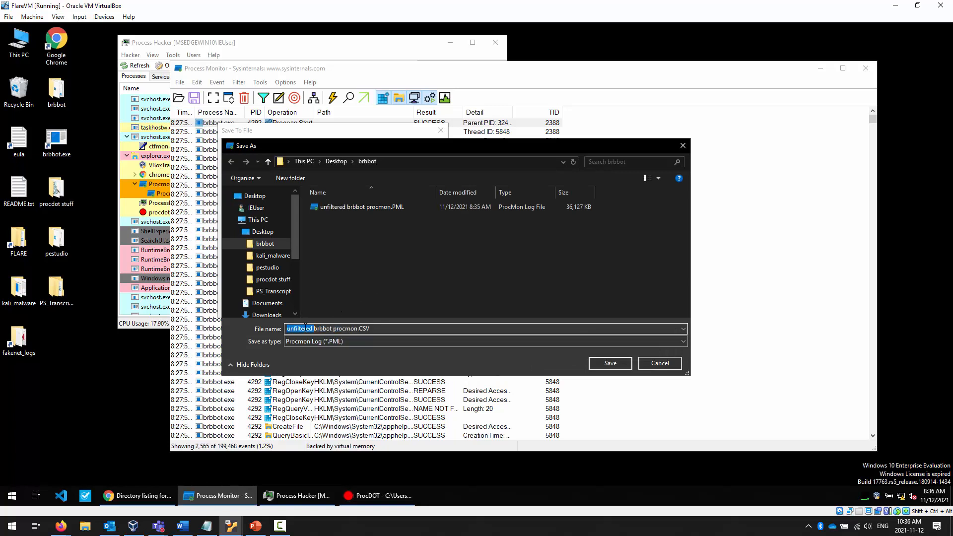
{"action": "type", "text": "filtered"}
{"action": "left_click", "coordinate": [601, 364]}
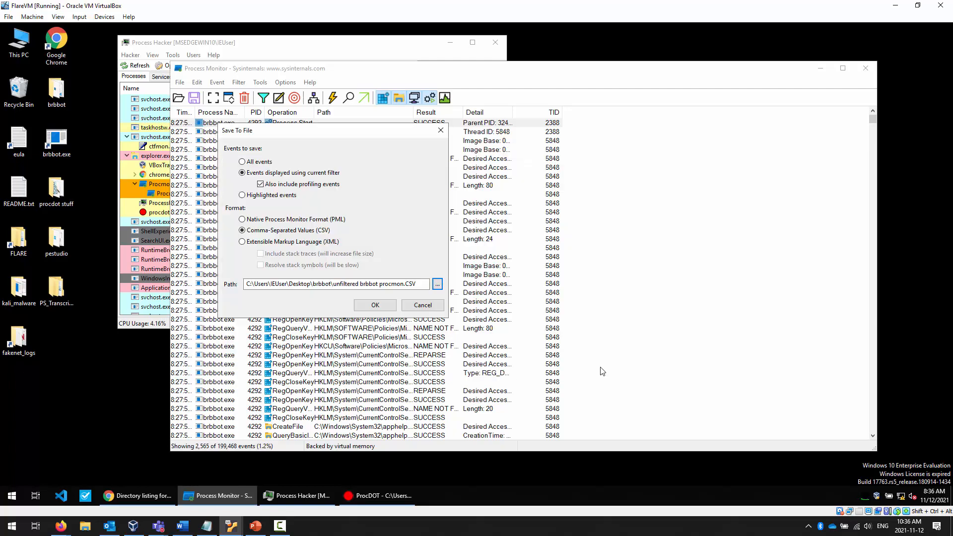
{"action": "left_click", "coordinate": [368, 308]}
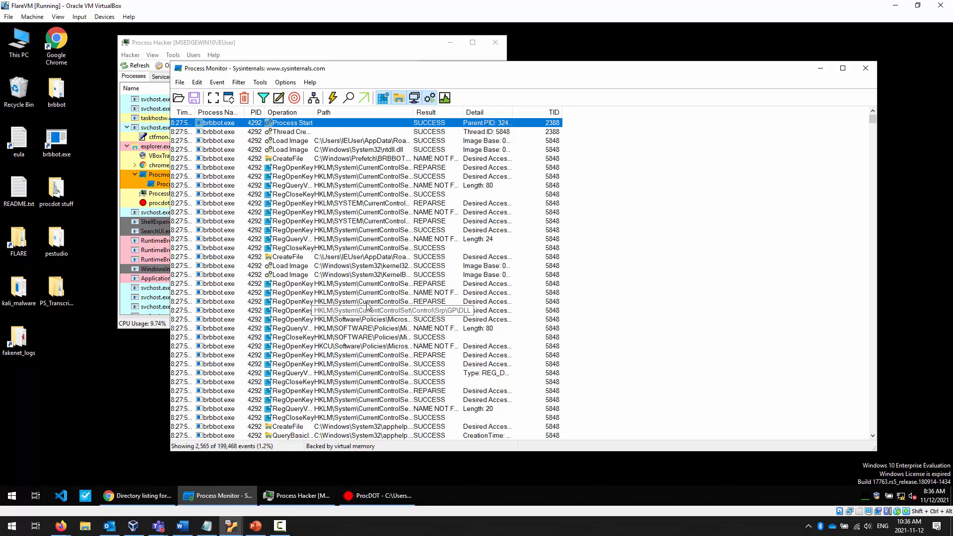
Save the same filtered events in native Process Monitor format as filtered brbbot procmon.PML.
{"action": "left_click", "coordinate": [180, 83]}
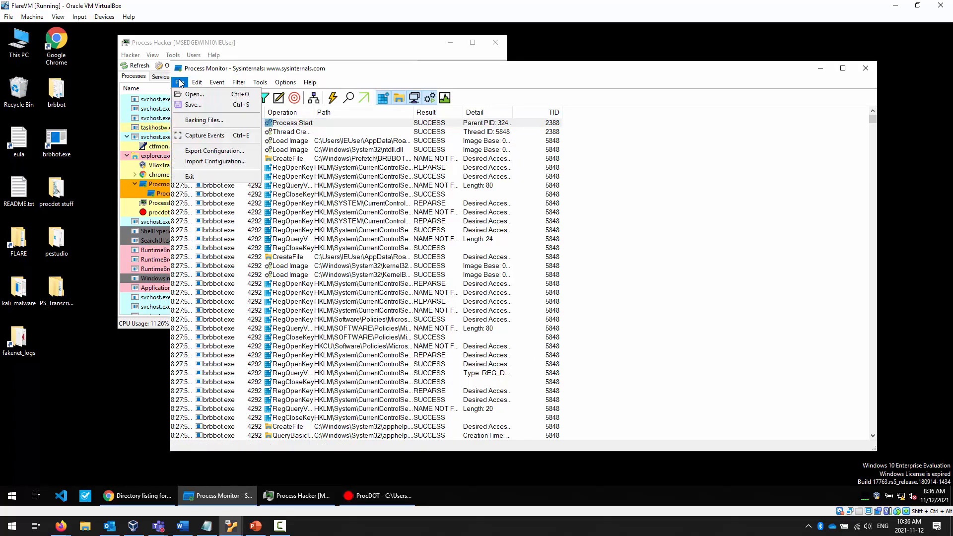
{"action": "left_click", "coordinate": [198, 105]}
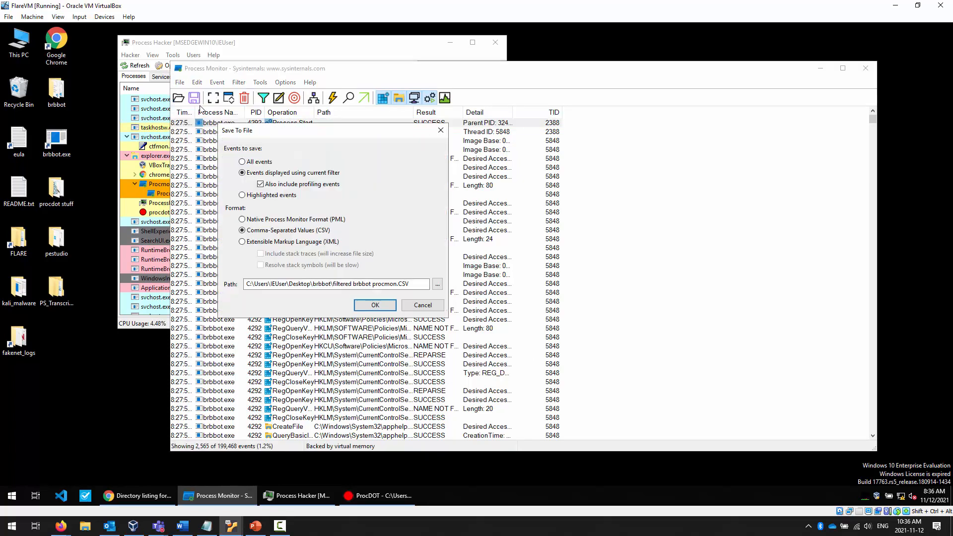
{"action": "left_click", "coordinate": [274, 220]}
{"action": "left_click", "coordinate": [396, 305]}
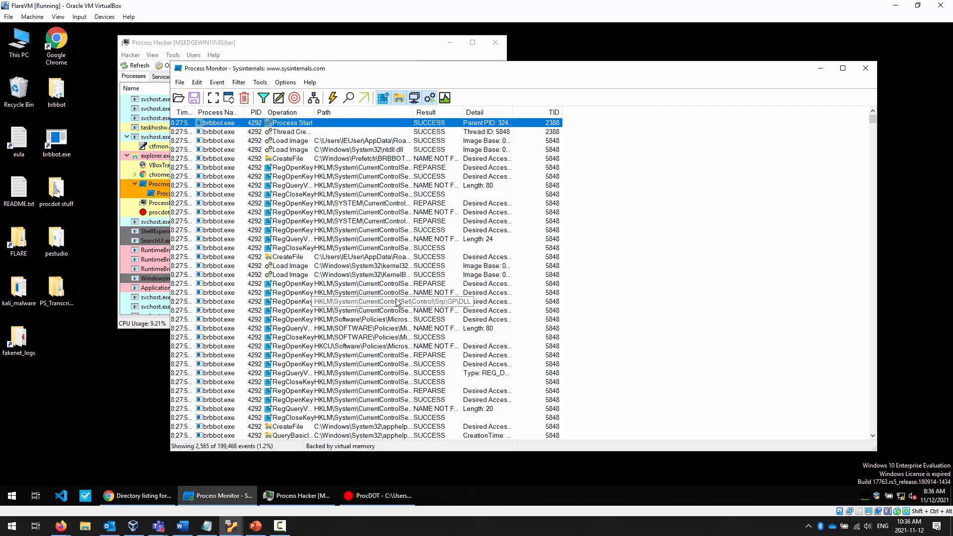
Check the saved log files in the desktop brbbot folder and close the folder.
{"action": "left_click", "coordinate": [52, 96]}
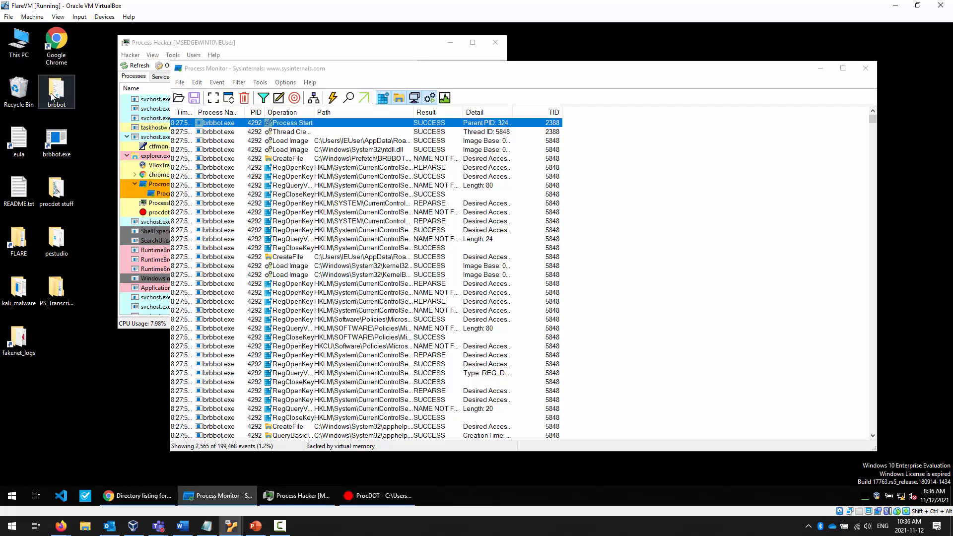
{"action": "double_click", "coordinate": [51, 96]}
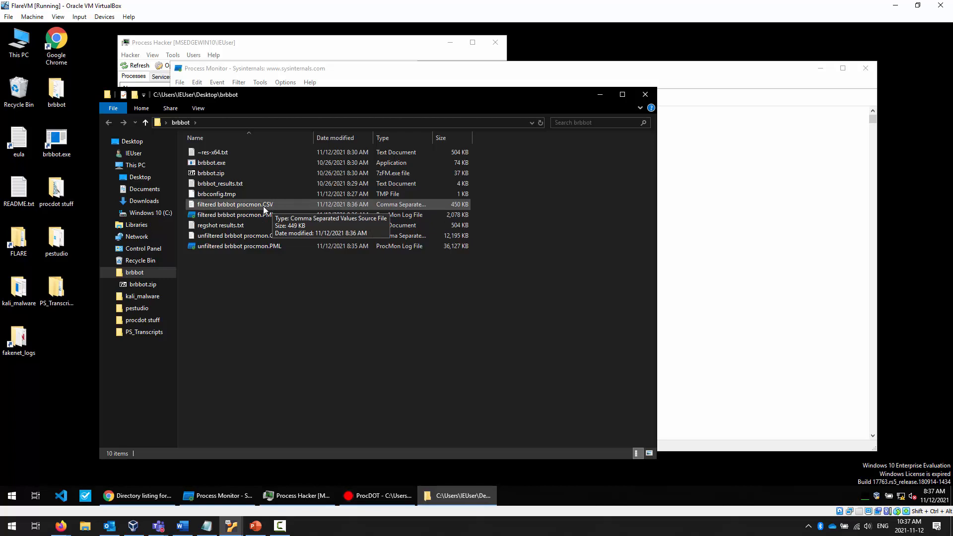
{"action": "left_click", "coordinate": [646, 94]}
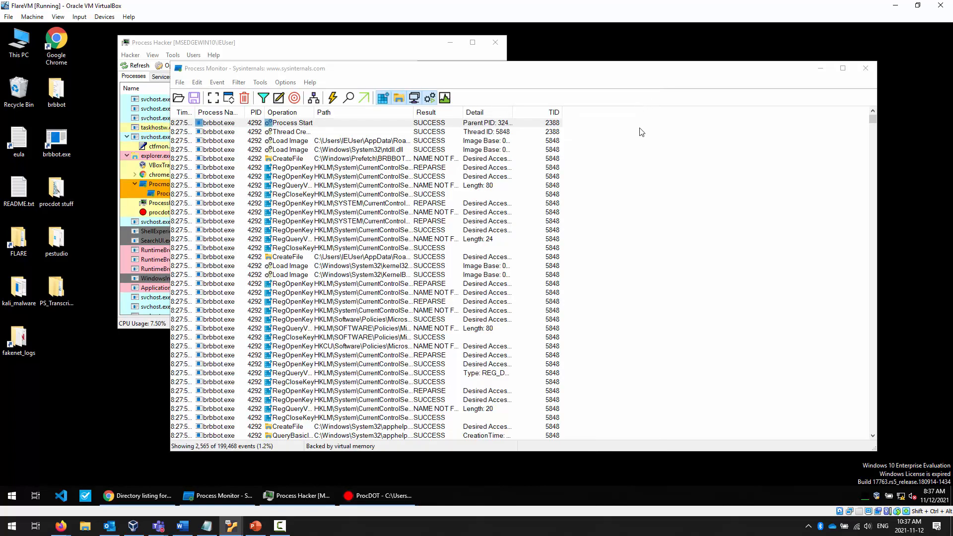
Close Process Monitor and switch to ProcDOT, moving its window clear of Process Hacker.
{"action": "left_click_drag", "start_coordinate": [701, 79], "coordinate": [666, 79]}
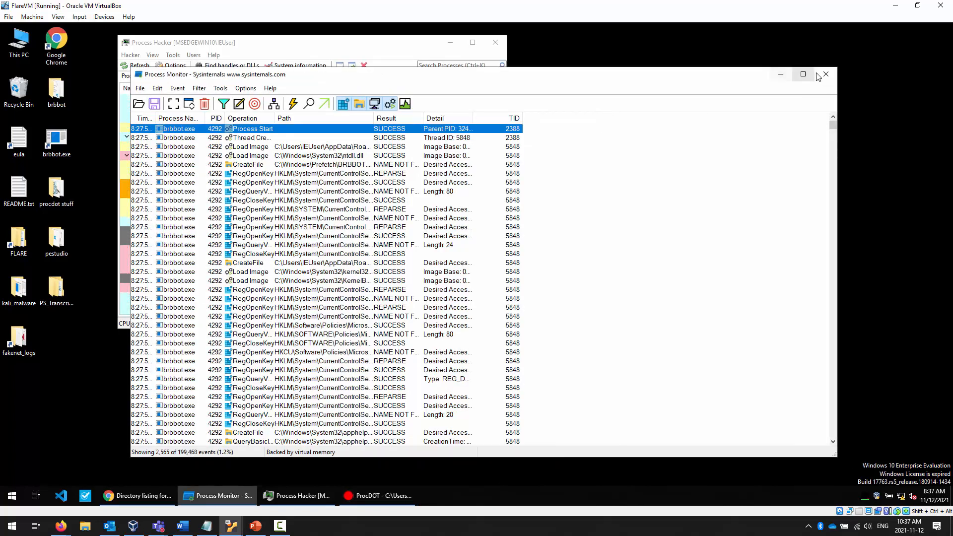
{"action": "left_click", "coordinate": [824, 74]}
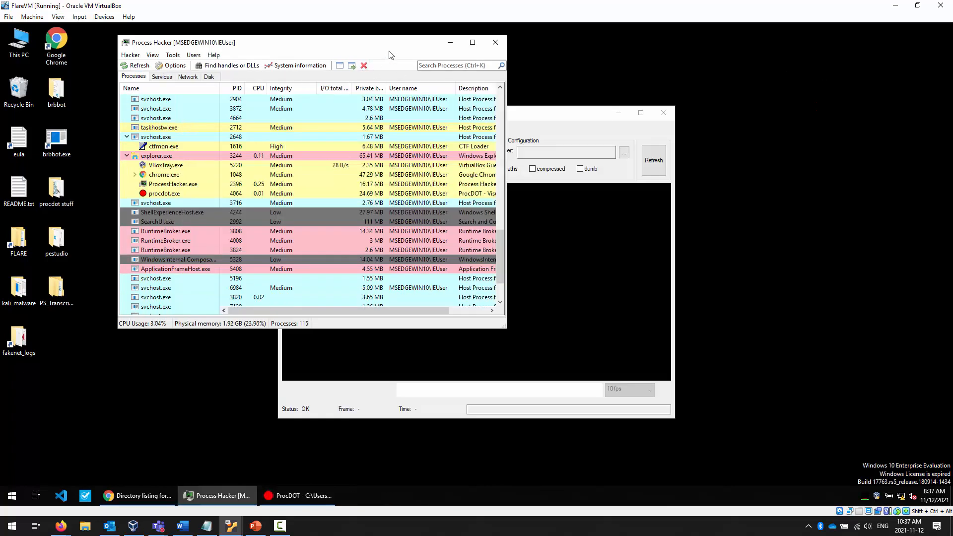
{"action": "left_click", "coordinate": [568, 116]}
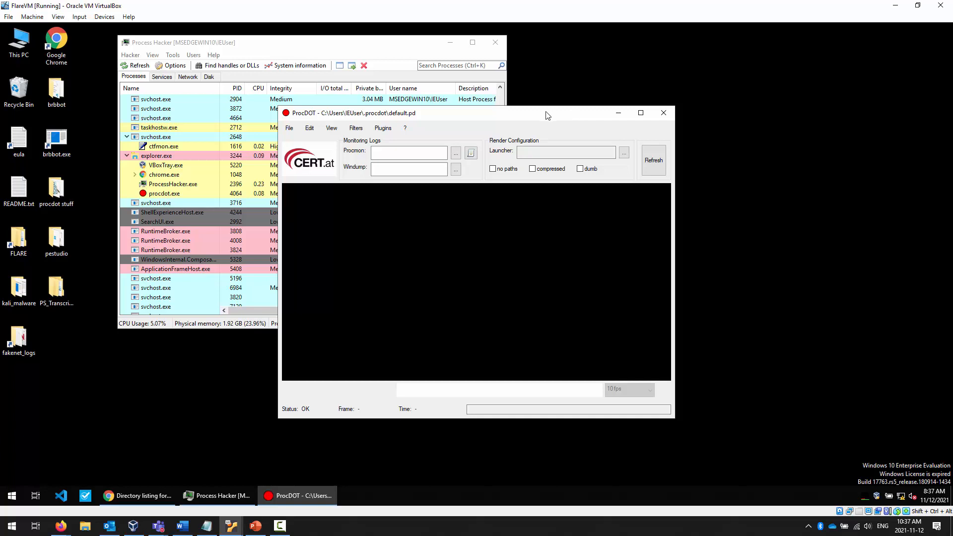
{"action": "left_click_drag", "start_coordinate": [520, 116], "coordinate": [615, 118]}
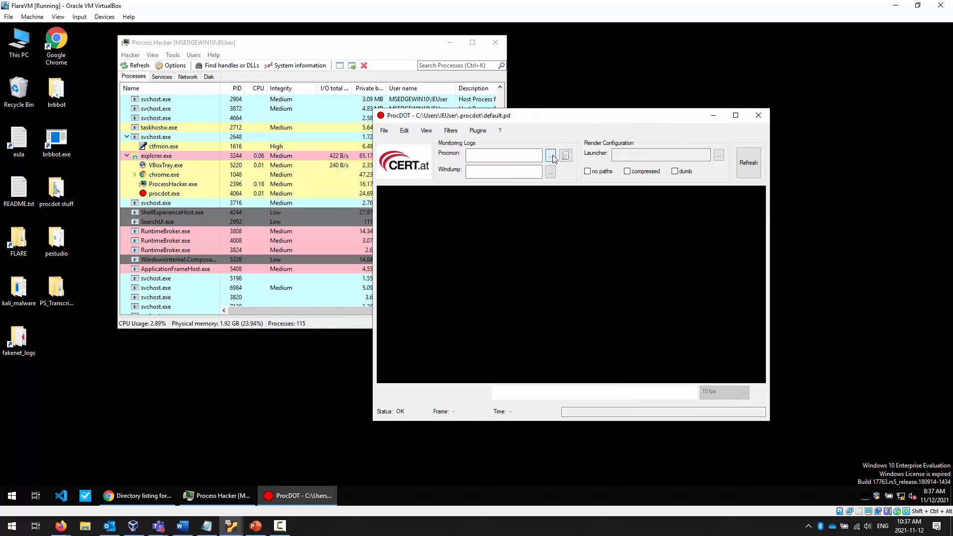
Load filtered brbbot procmon.CSV from the desktop brbbot folder as ProcDOT's Procmon monitoring log.
{"action": "left_click", "coordinate": [551, 156]}
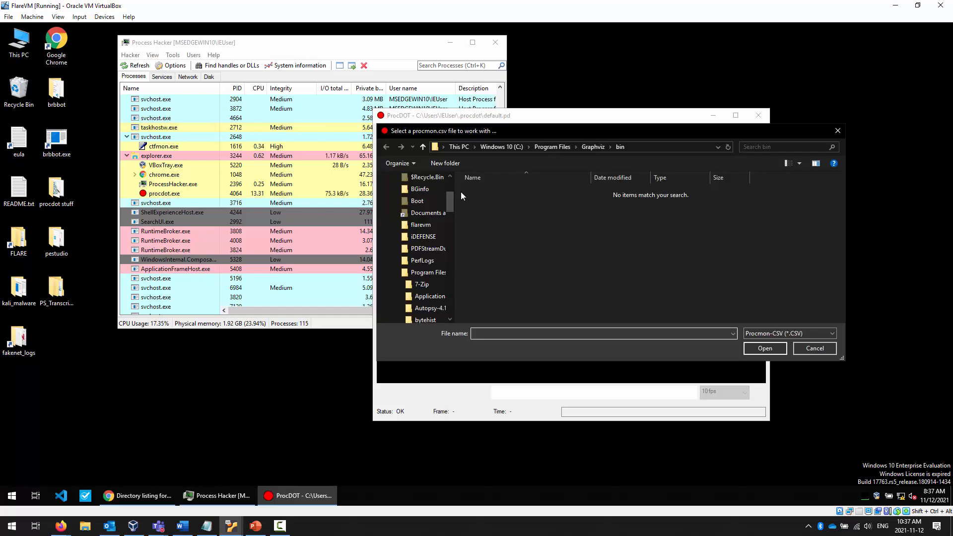
{"action": "scroll", "coordinate": [452, 200], "scroll_direction": "up", "scroll_amount": 3}
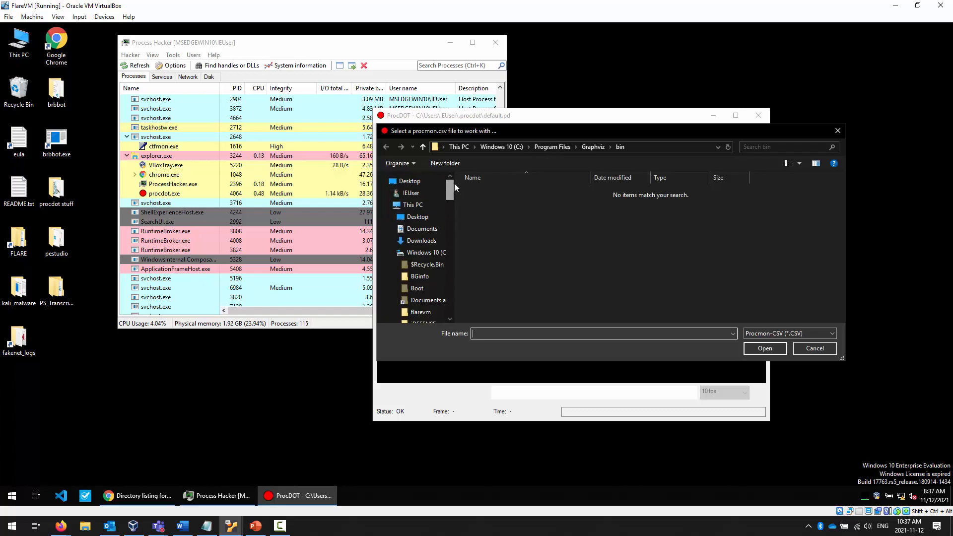
{"action": "left_click", "coordinate": [418, 217]}
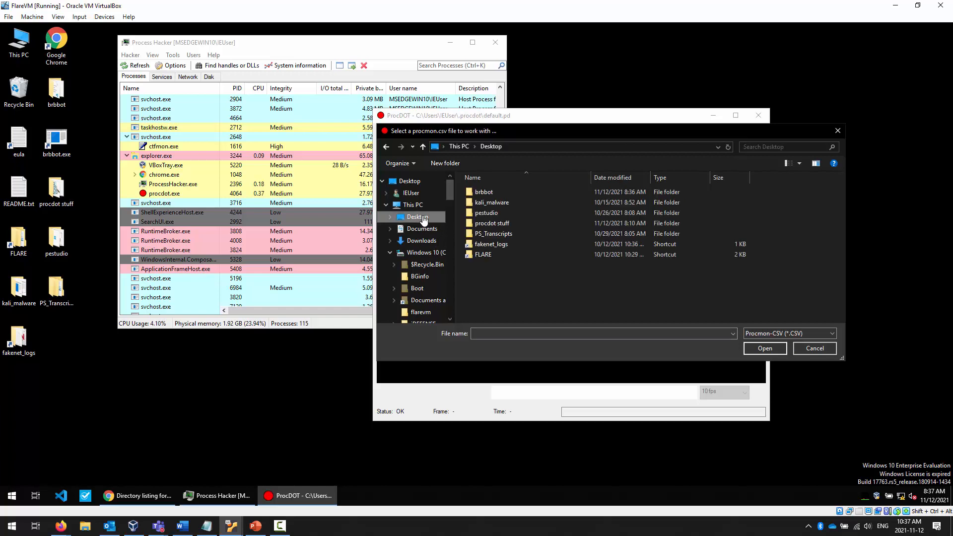
{"action": "double_click", "coordinate": [481, 191]}
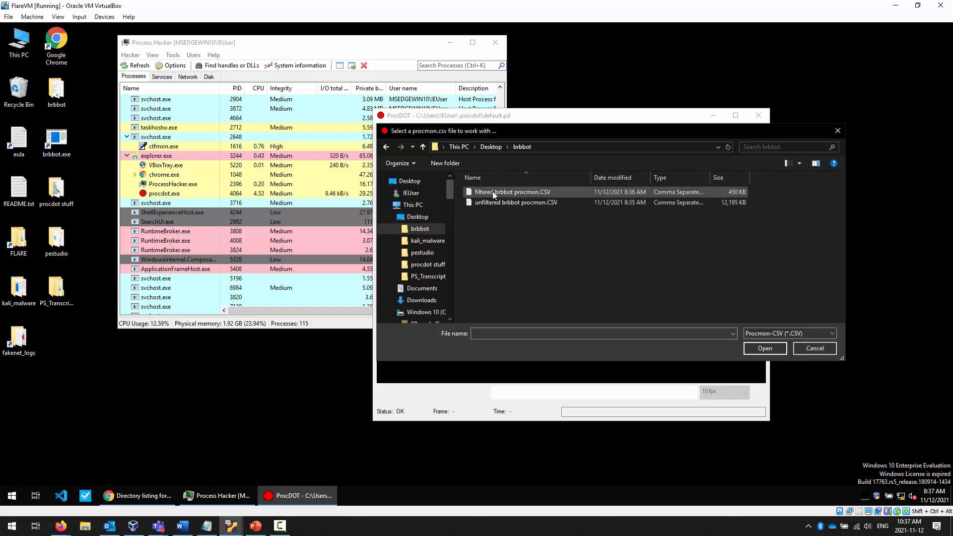
{"action": "left_click", "coordinate": [499, 193]}
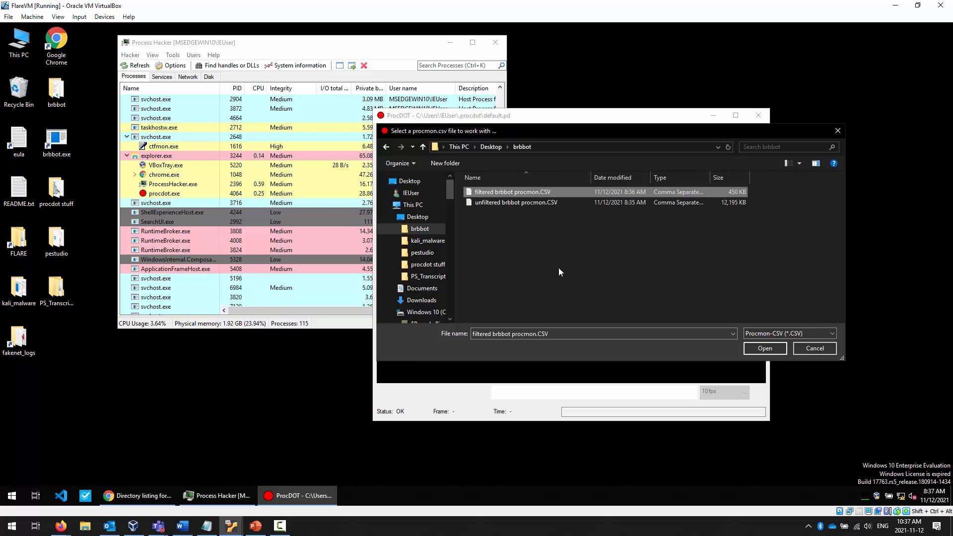
{"action": "left_click", "coordinate": [770, 348]}
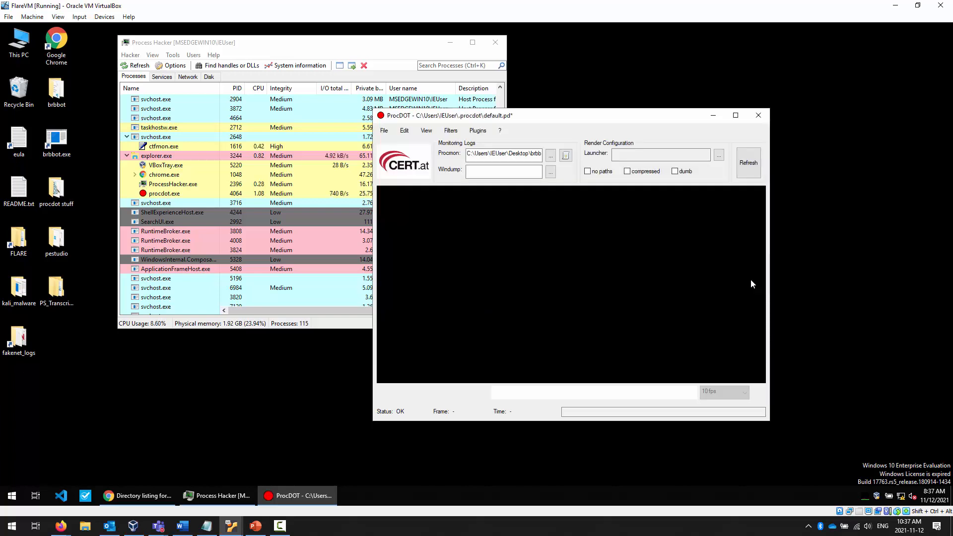
Set brbbot.exe as the first relevant process in the launcher setting and render the activity graph.
{"action": "left_click", "coordinate": [719, 156]}
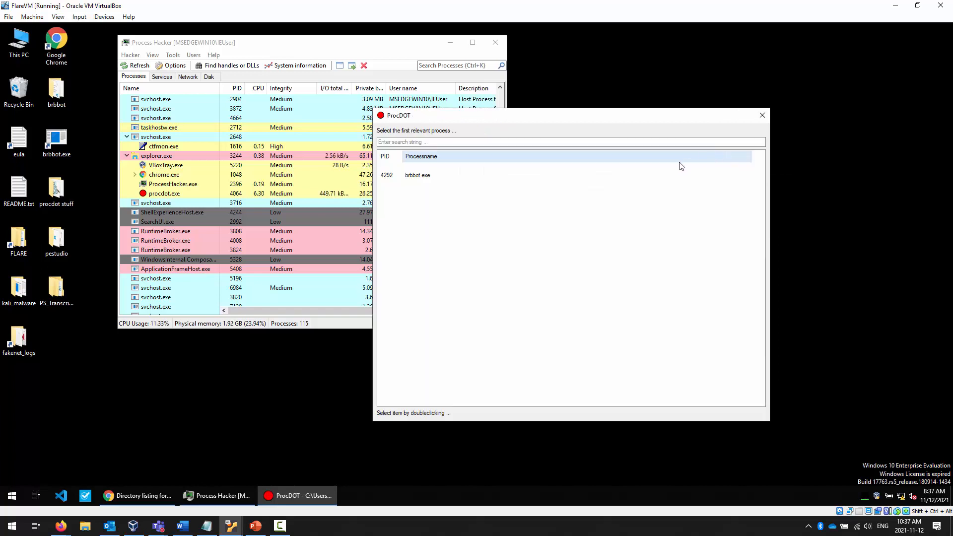
{"action": "double_click", "coordinate": [420, 178]}
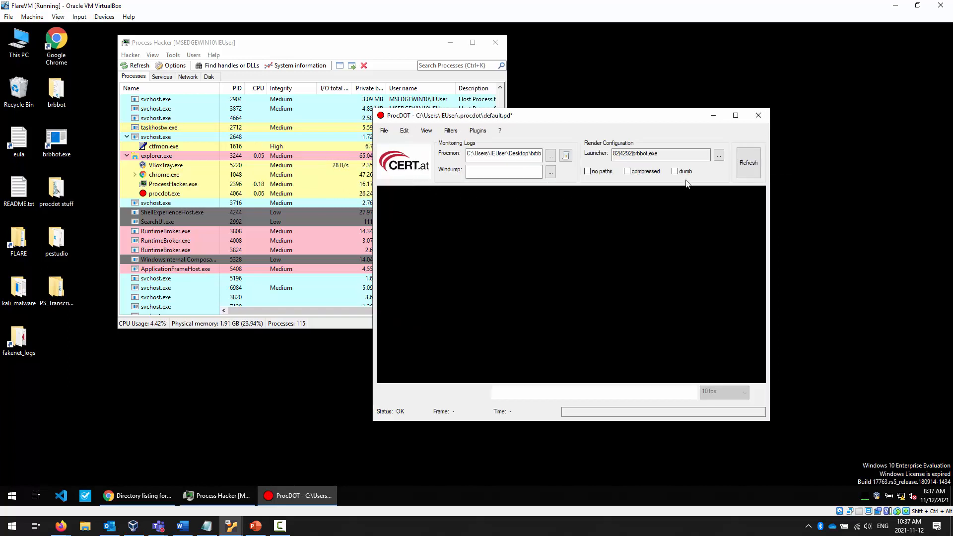
{"action": "left_click", "coordinate": [748, 162]}
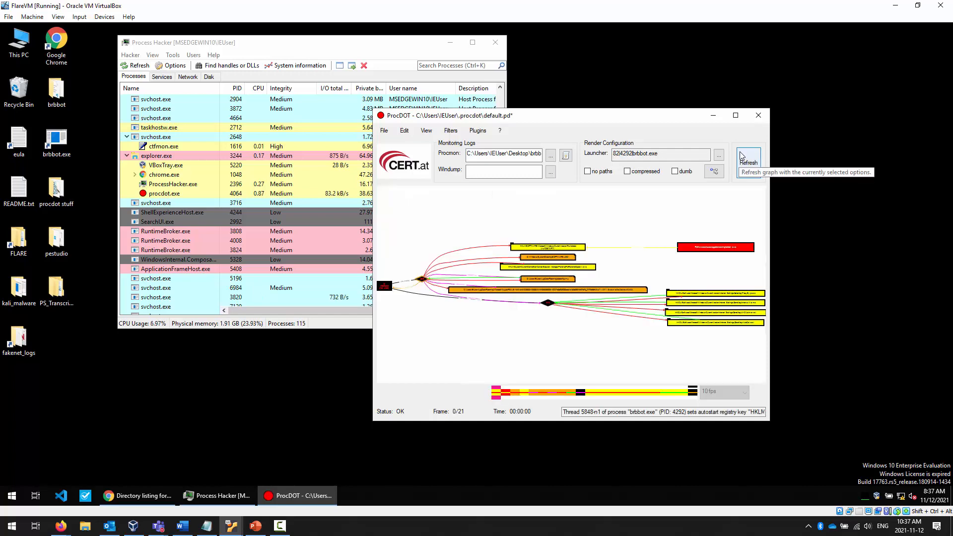
Maximise ProcDOT, play the graph's frame-by-frame animation, and examine the file and registry nodes linked to brbbot.exe.
{"action": "left_click", "coordinate": [736, 116]}
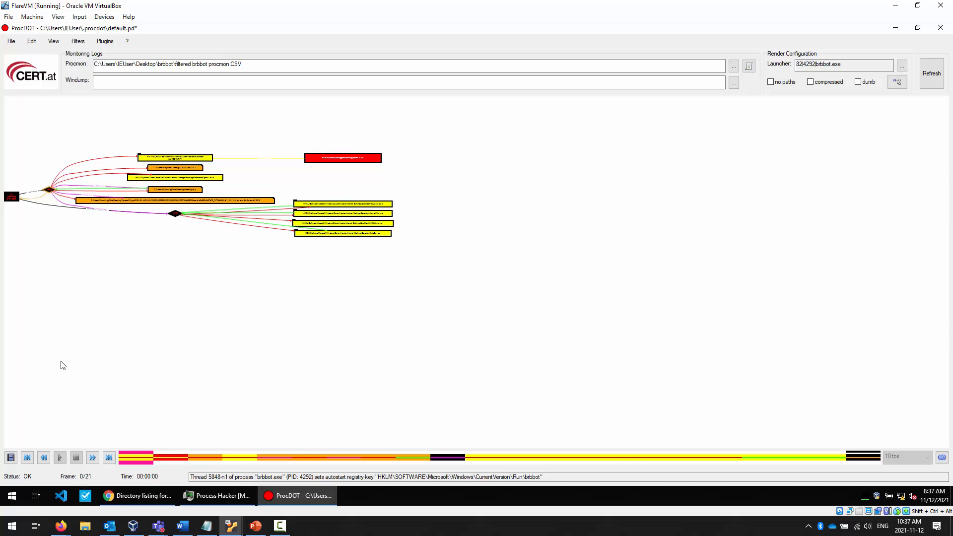
{"action": "scroll", "coordinate": [32, 164], "scroll_direction": "up", "scroll_amount": 3}
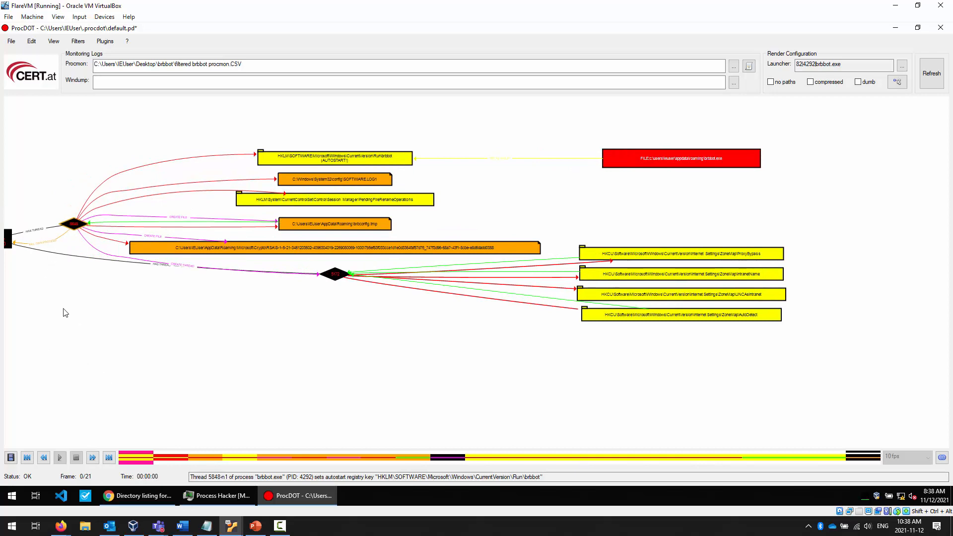
{"action": "left_click_drag", "start_coordinate": [65, 313], "coordinate": [200, 279]}
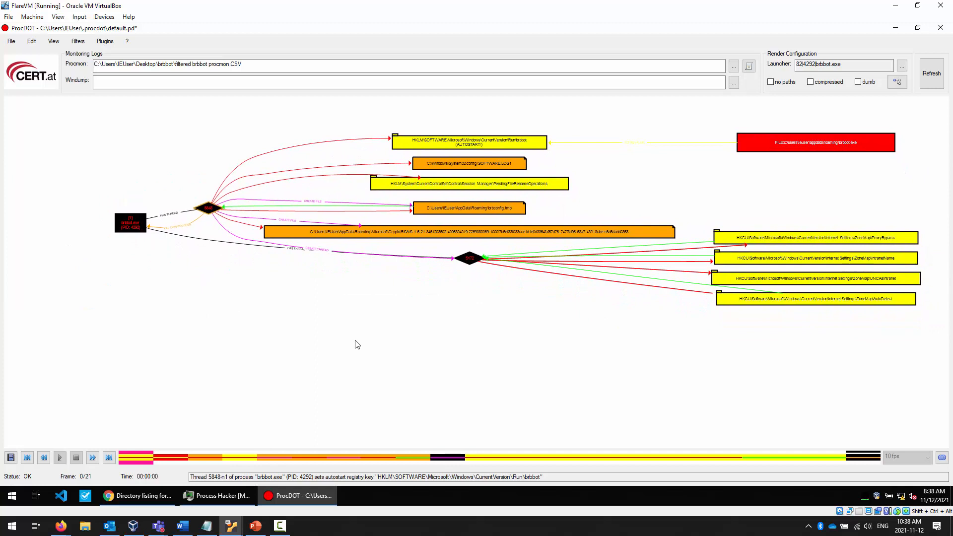
{"action": "left_click_drag", "start_coordinate": [441, 360], "coordinate": [432, 383]}
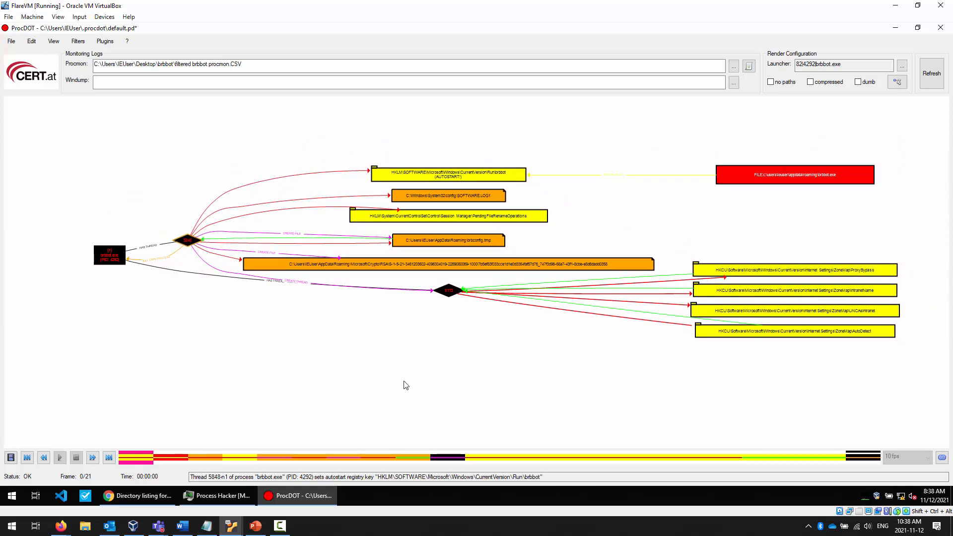
{"action": "left_click", "coordinate": [11, 458]}
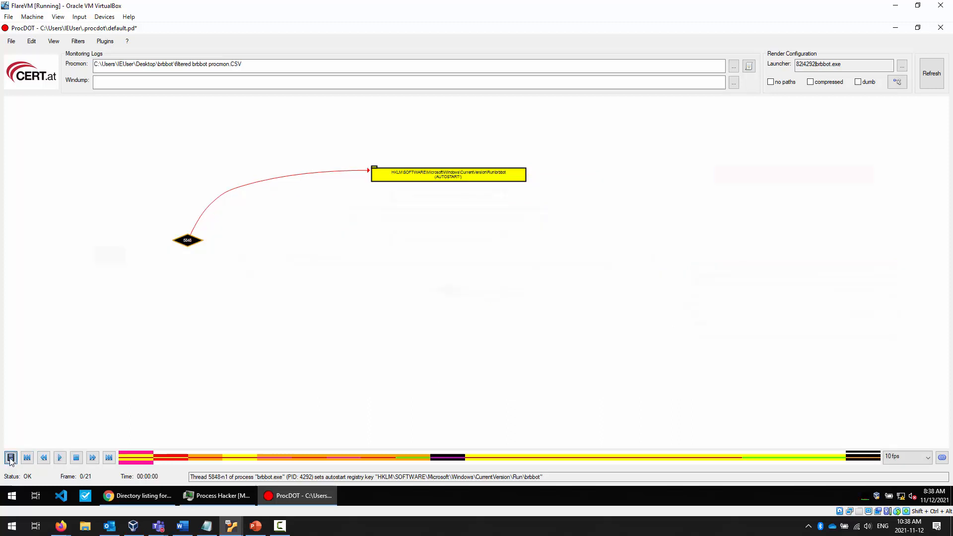
{"action": "left_click", "coordinate": [61, 457]}
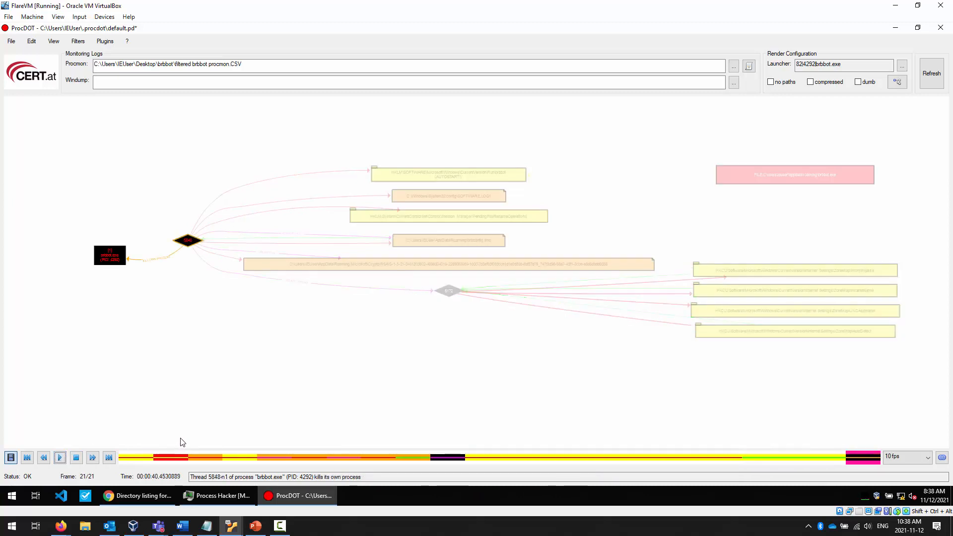
{"action": "mouse_move", "coordinate": [469, 242]}
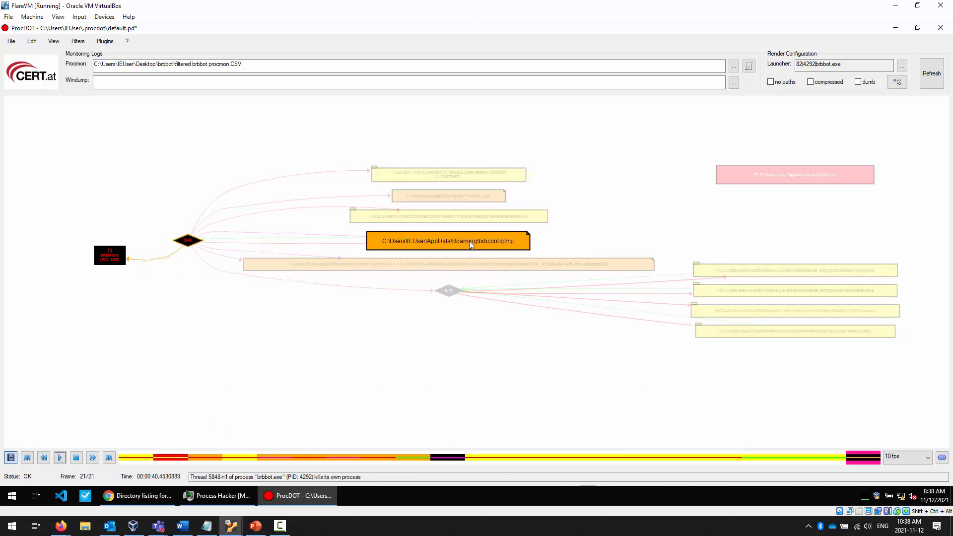
{"action": "mouse_move", "coordinate": [466, 261]}
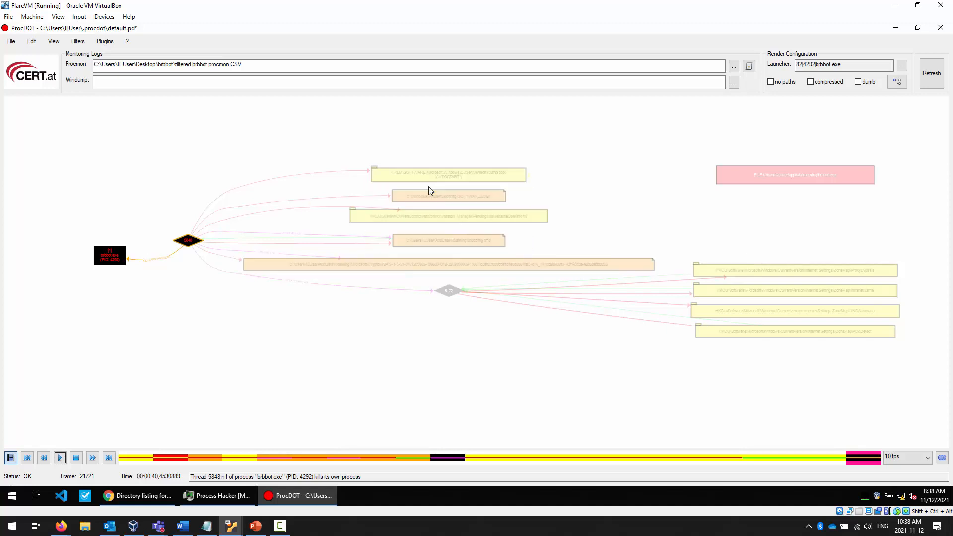
{"action": "mouse_move", "coordinate": [794, 178]}
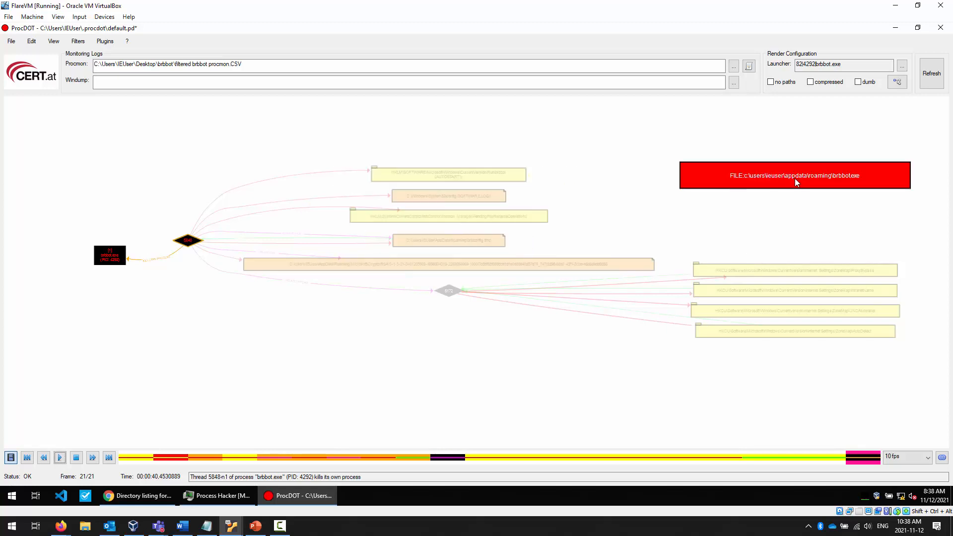
{"action": "mouse_move", "coordinate": [776, 338]}
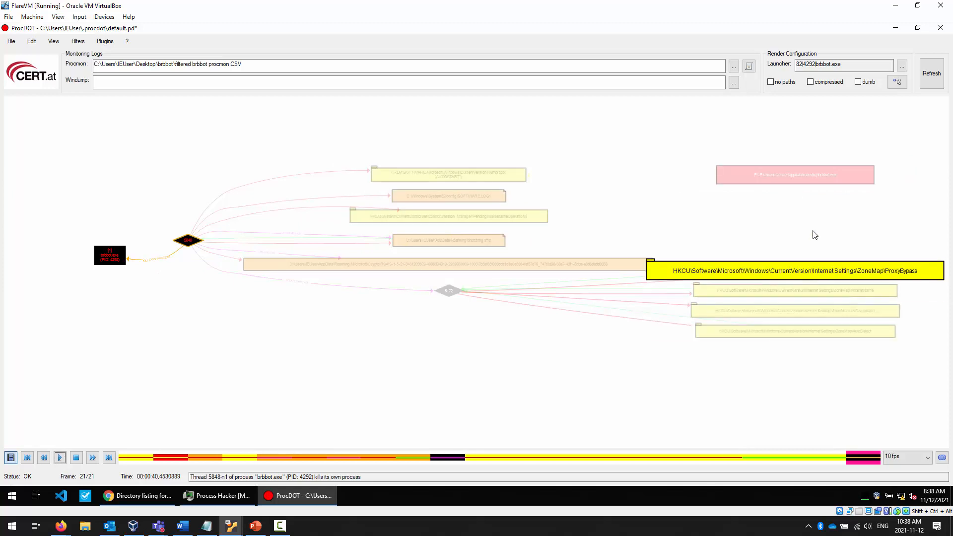
Load unfiltered brbbot procmon.CSV from the desktop brbbot folder as the Procmon monitoring log.
{"action": "left_click", "coordinate": [734, 67]}
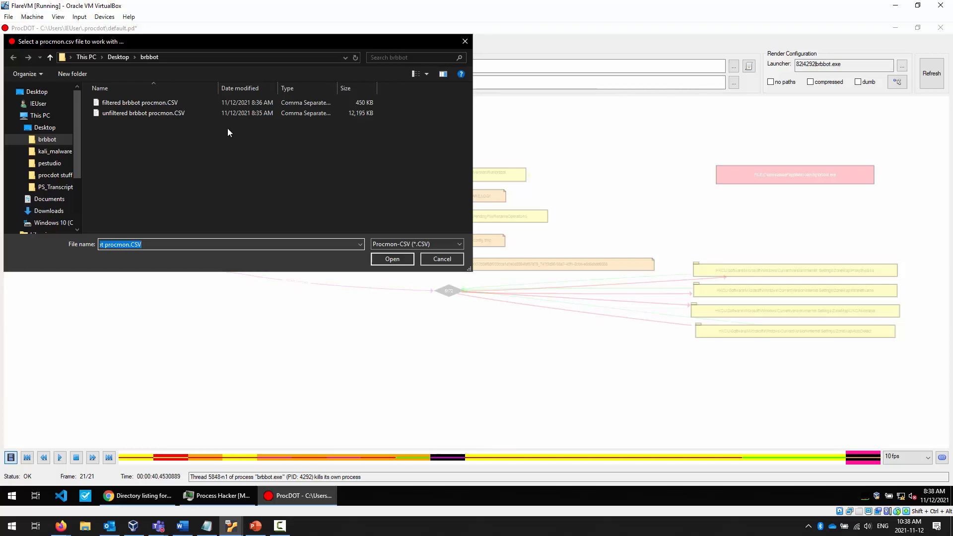
{"action": "left_click", "coordinate": [159, 114]}
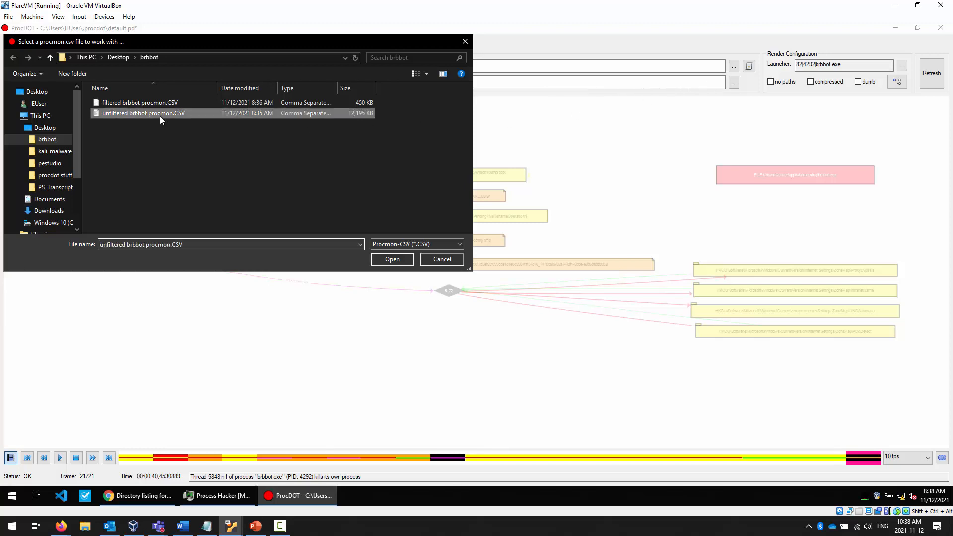
{"action": "left_click", "coordinate": [410, 264]}
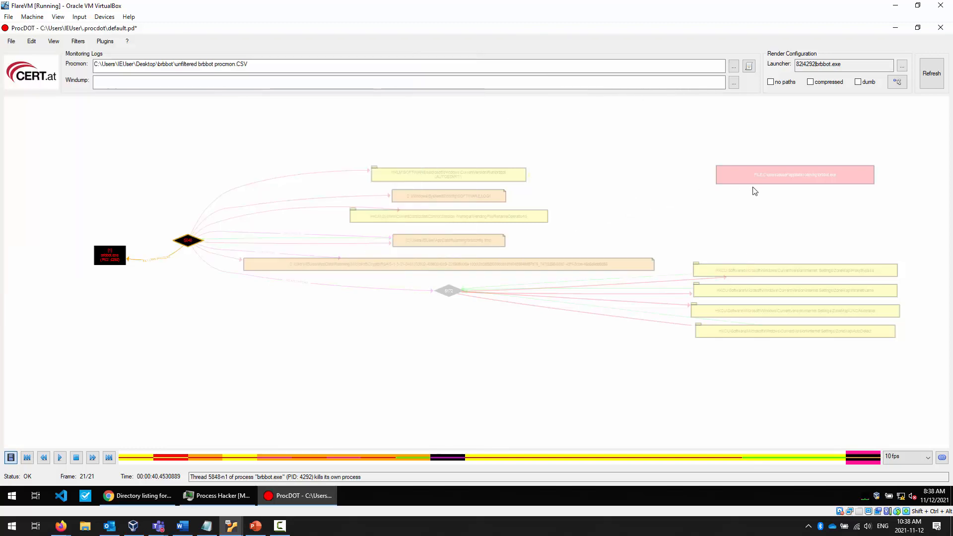
Set brbbot.exe as the first relevant process for the unfiltered log's launcher and re-render the activity graph.
{"action": "left_click", "coordinate": [902, 66]}
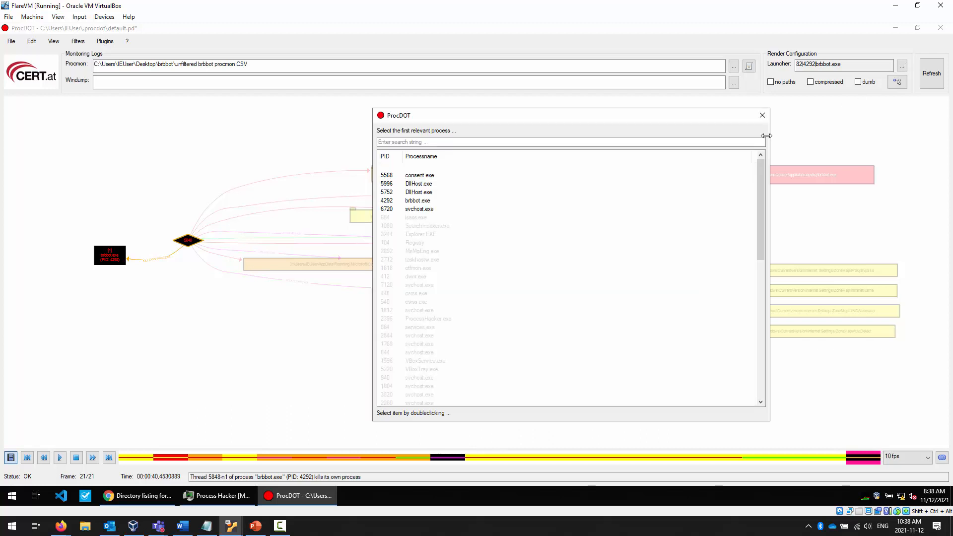
{"action": "left_click", "coordinate": [412, 201]}
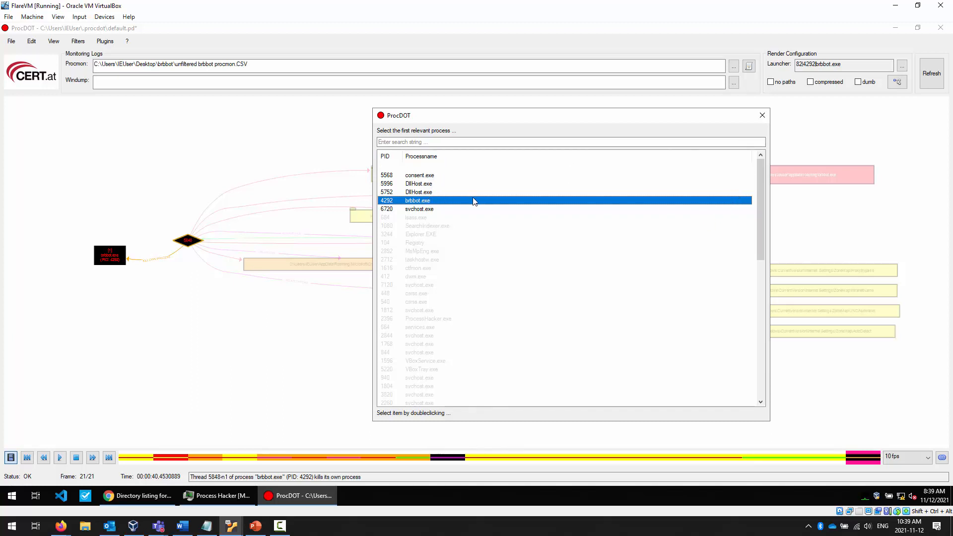
{"action": "double_click", "coordinate": [412, 201]}
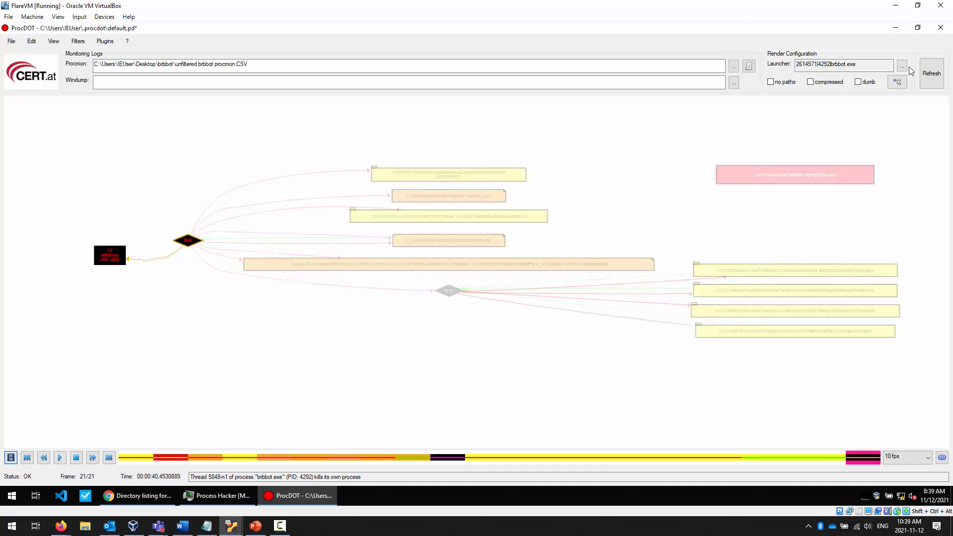
{"action": "left_click", "coordinate": [936, 74]}
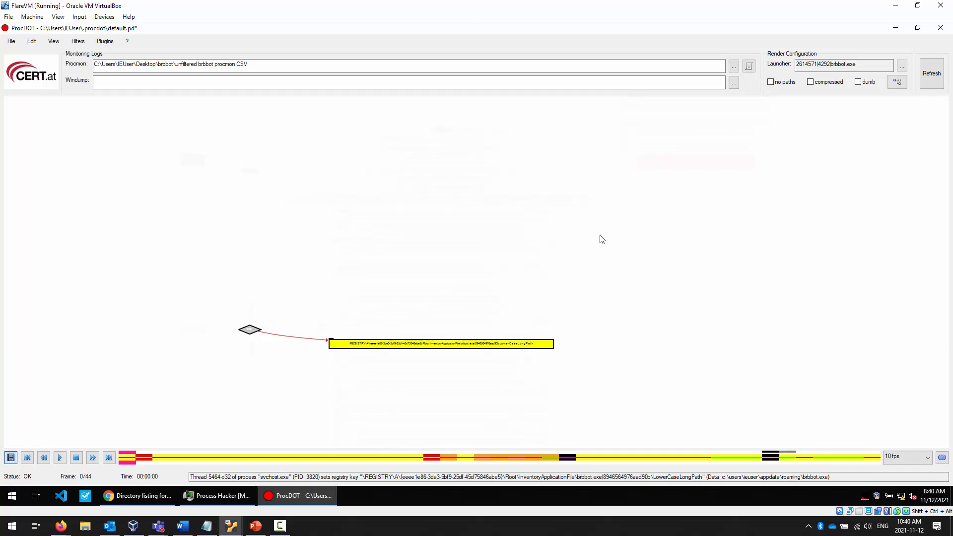
Examine the full unfiltered graph's brbbot.exe and svchost.exe file and registry nodes with animation mode off, and play its frame-by-frame animation.
{"action": "left_click", "coordinate": [40, 458]}
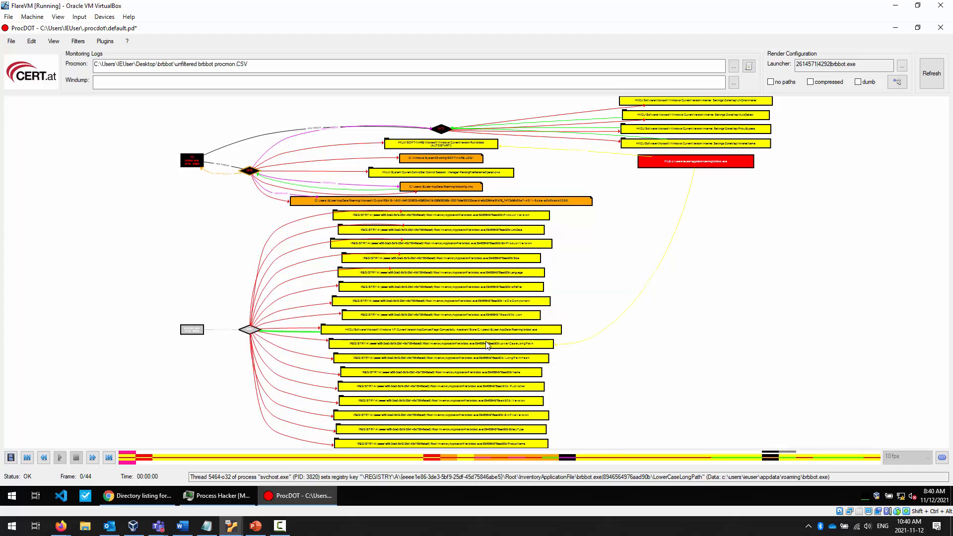
{"action": "scroll", "coordinate": [768, 298], "scroll_direction": "down", "scroll_amount": 3}
{"action": "scroll", "coordinate": [767, 300], "scroll_direction": "up", "scroll_amount": 5}
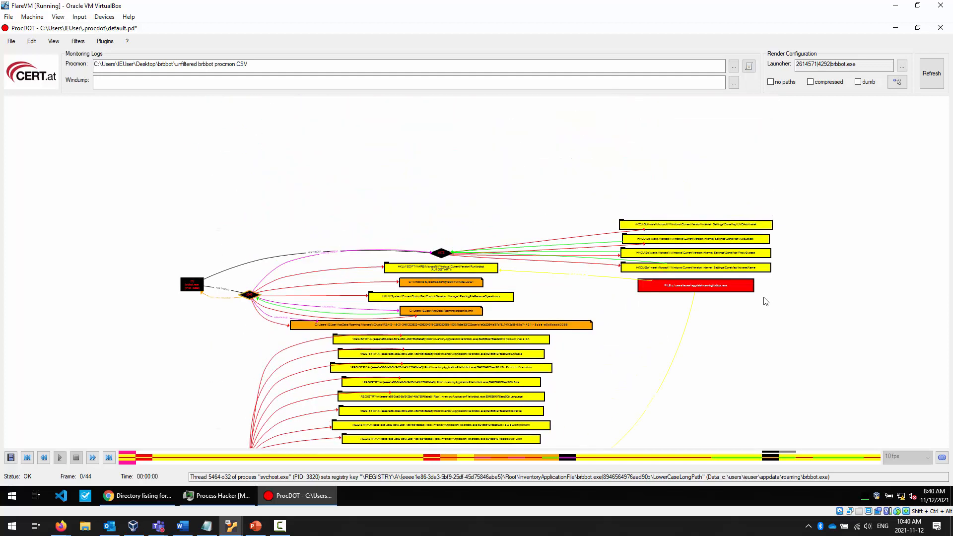
{"action": "scroll", "coordinate": [764, 302], "scroll_direction": "down", "scroll_amount": 3}
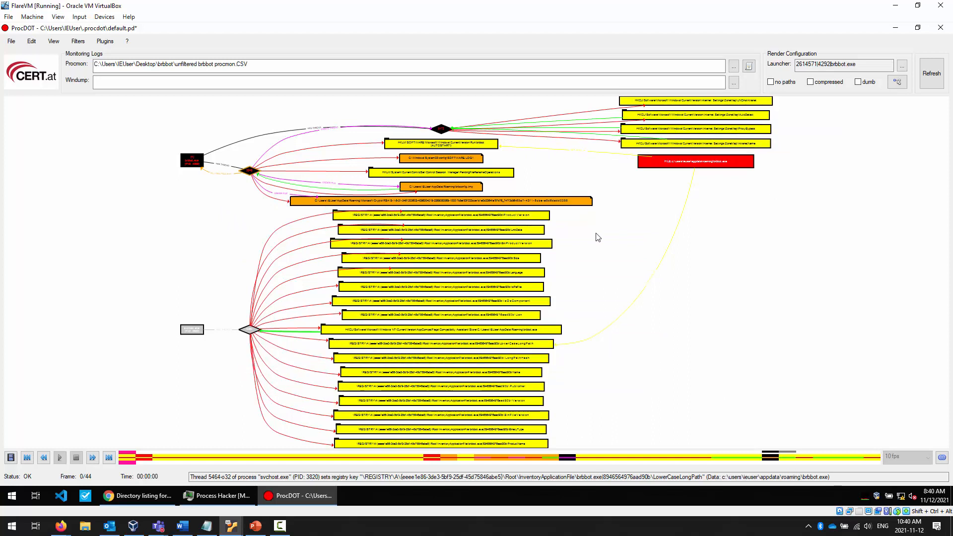
{"action": "scroll", "coordinate": [598, 236], "scroll_direction": "up", "scroll_amount": 1}
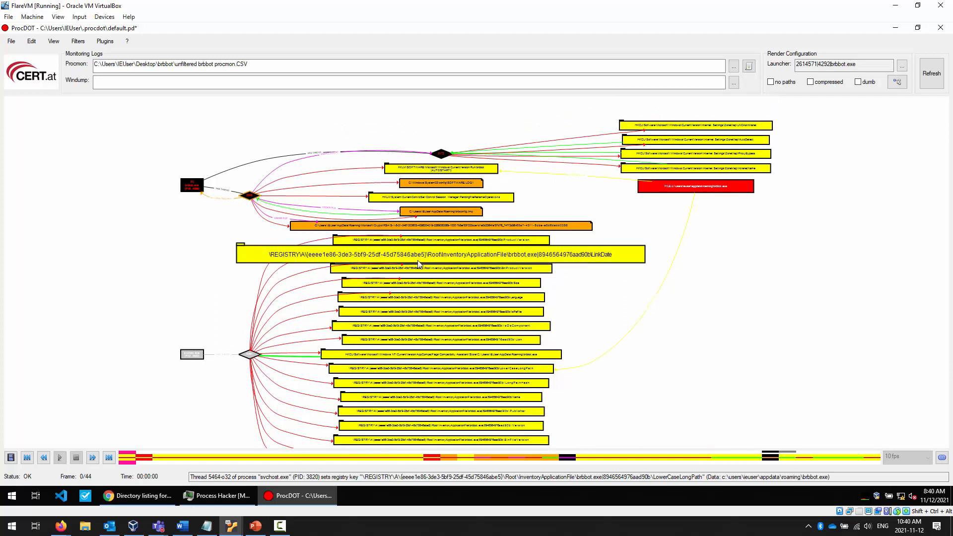
{"action": "scroll", "coordinate": [417, 288], "scroll_direction": "down", "scroll_amount": 3}
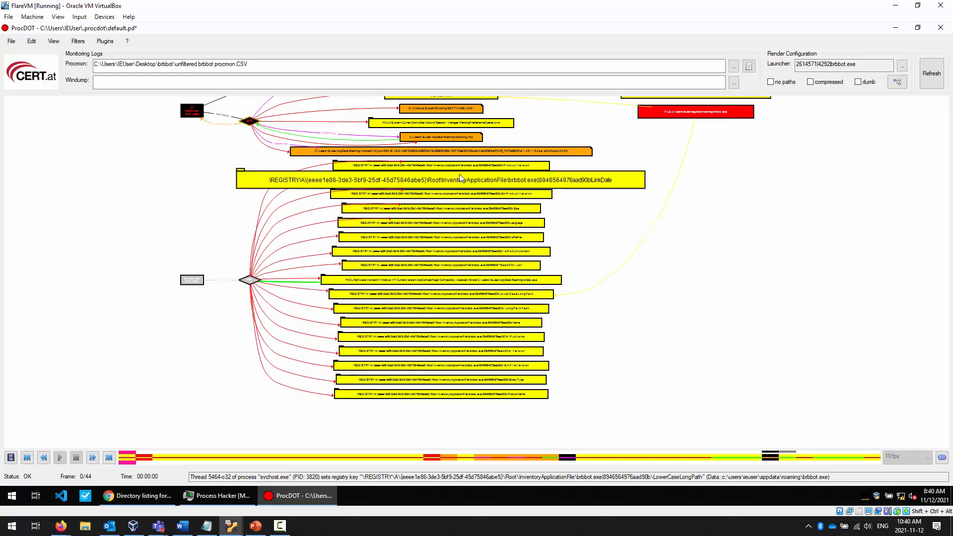
{"action": "scroll", "coordinate": [729, 270], "scroll_direction": "up", "scroll_amount": 5}
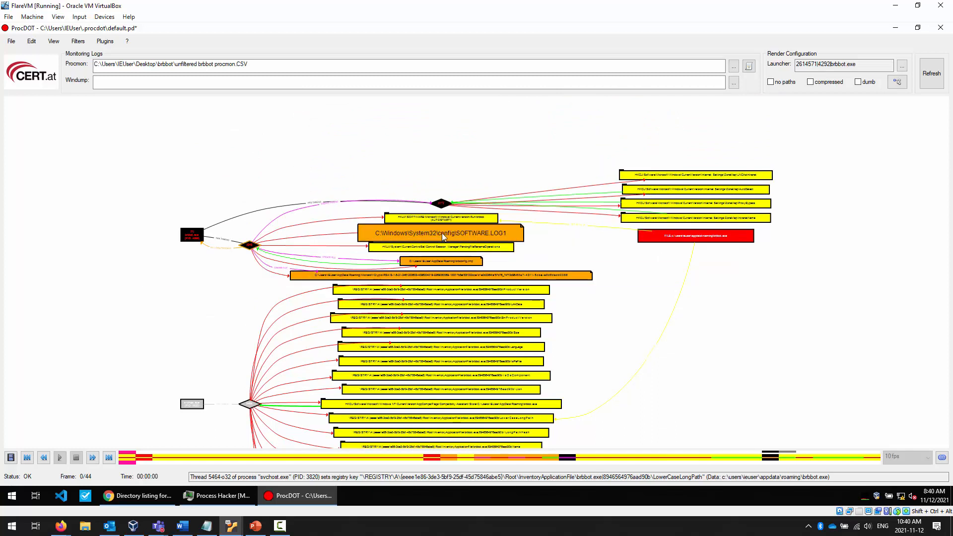
{"action": "scroll", "coordinate": [630, 239], "scroll_direction": "down", "scroll_amount": 3}
{"action": "scroll", "coordinate": [629, 238], "scroll_direction": "down", "scroll_amount": 1}
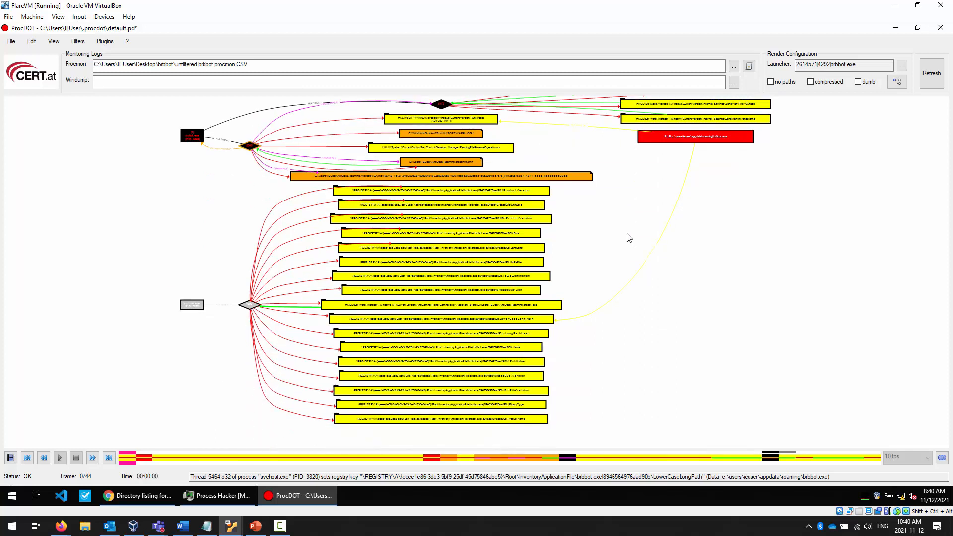
{"action": "scroll", "coordinate": [629, 239], "scroll_direction": "up", "scroll_amount": 1}
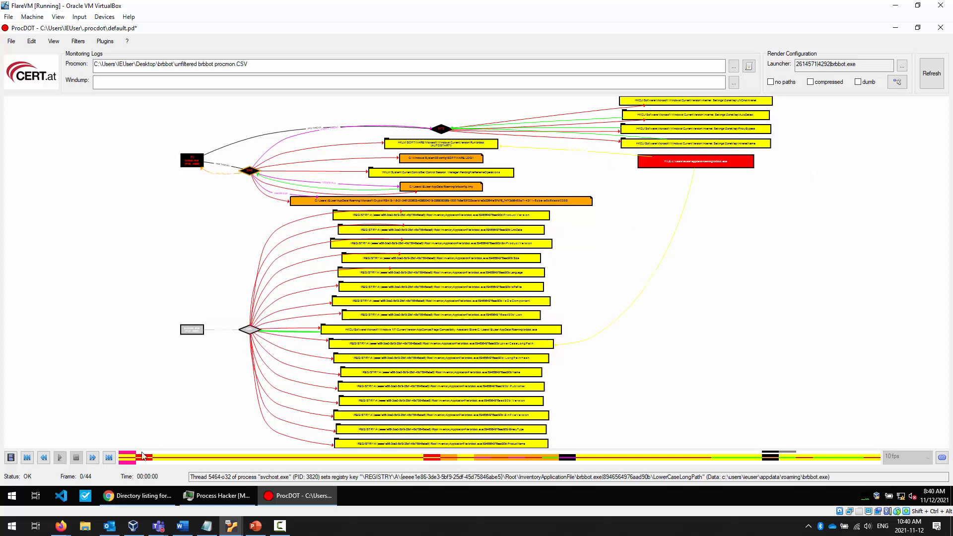
{"action": "left_click", "coordinate": [10, 461]}
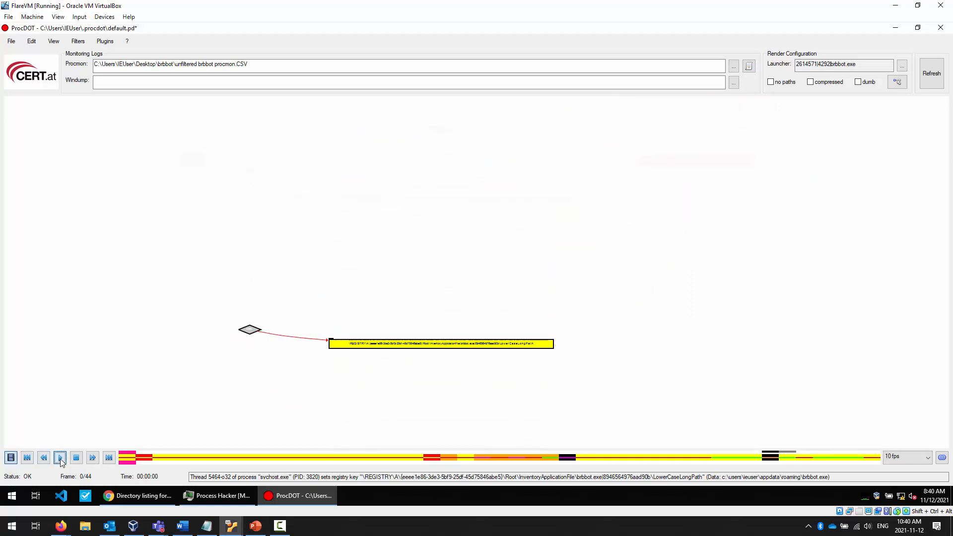
{"action": "left_click", "coordinate": [60, 458]}
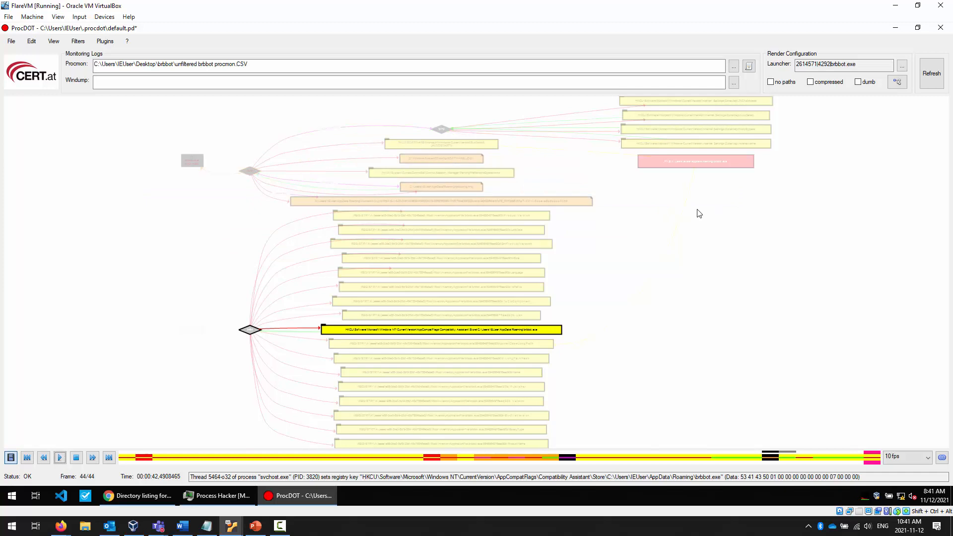
Save the ProcDOT session as brbbot analysis in the desktop procdot stuff folder.
{"action": "left_click", "coordinate": [11, 42]}
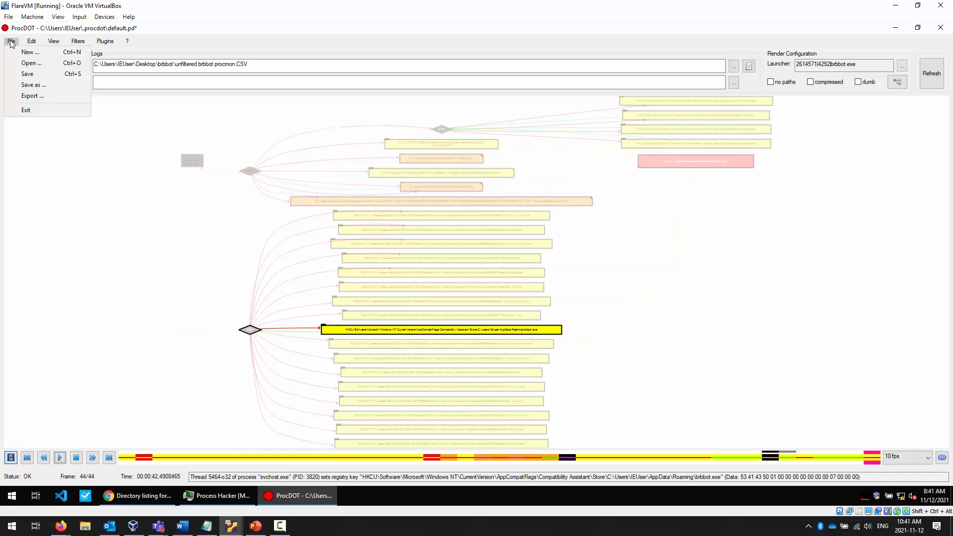
{"action": "left_click", "coordinate": [32, 74]}
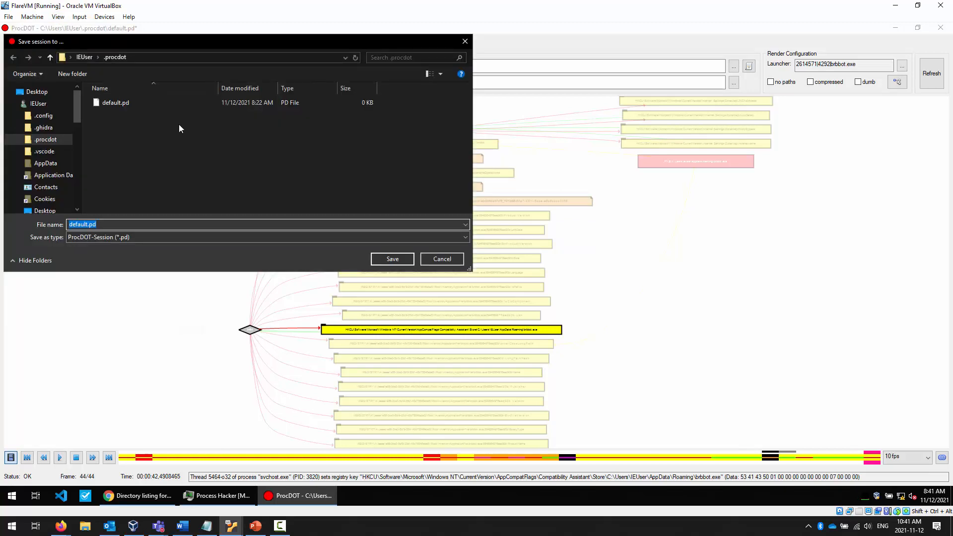
{"action": "left_click", "coordinate": [36, 92]}
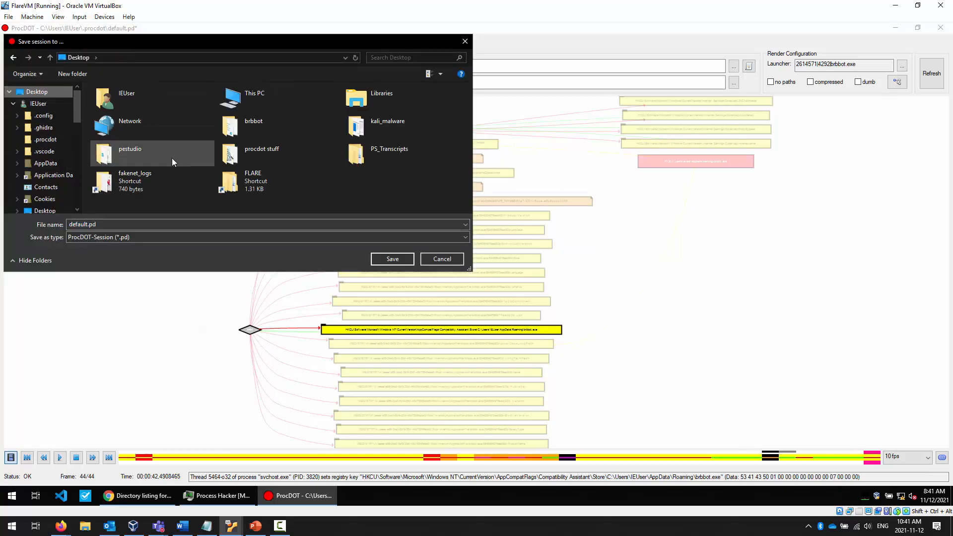
{"action": "left_click", "coordinate": [258, 155]}
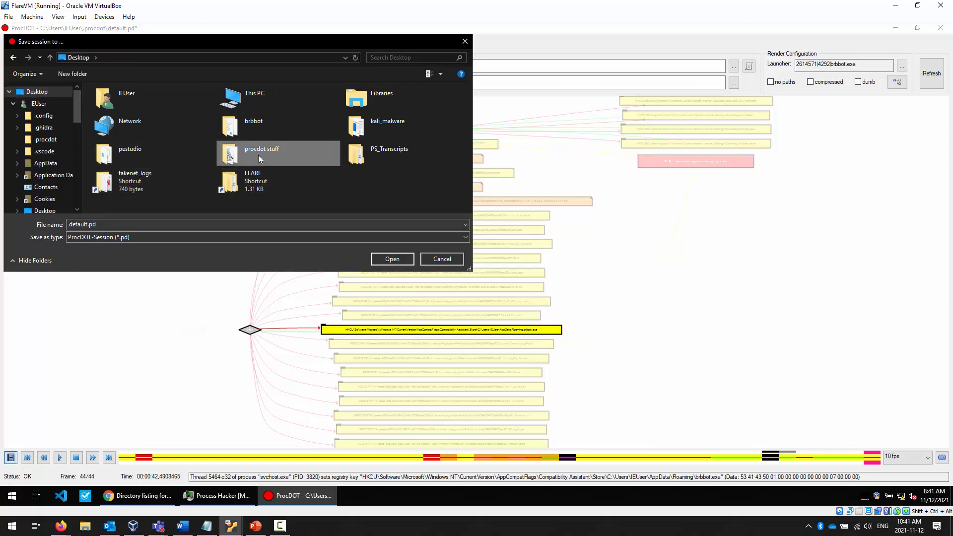
{"action": "double_click", "coordinate": [258, 155]}
{"action": "left_click", "coordinate": [113, 225]}
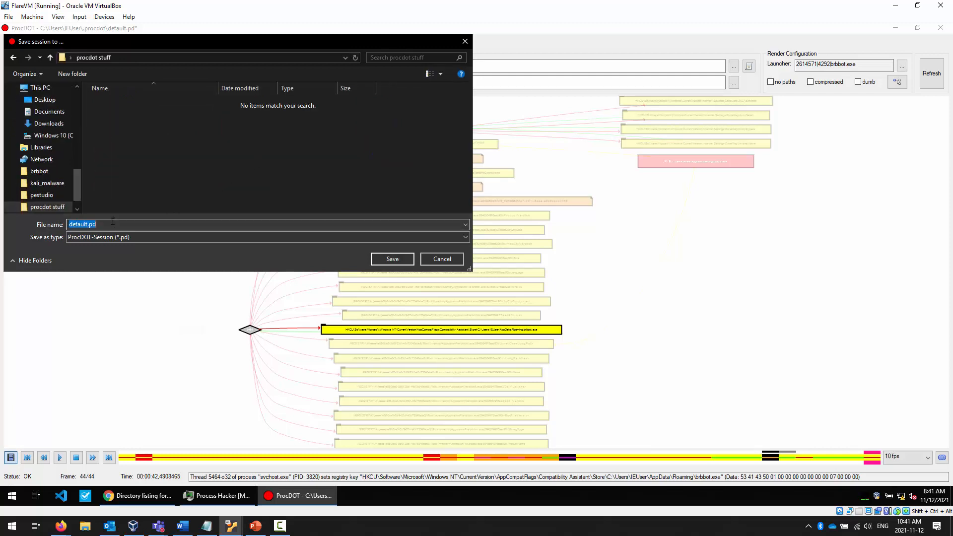
{"action": "type", "text": "brbbot analysis"}
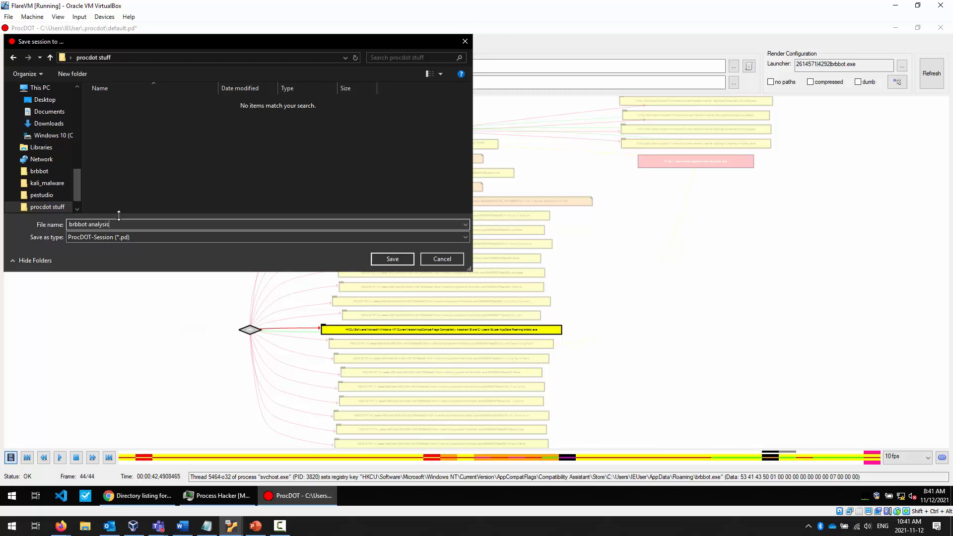
{"action": "left_click", "coordinate": [392, 259]}
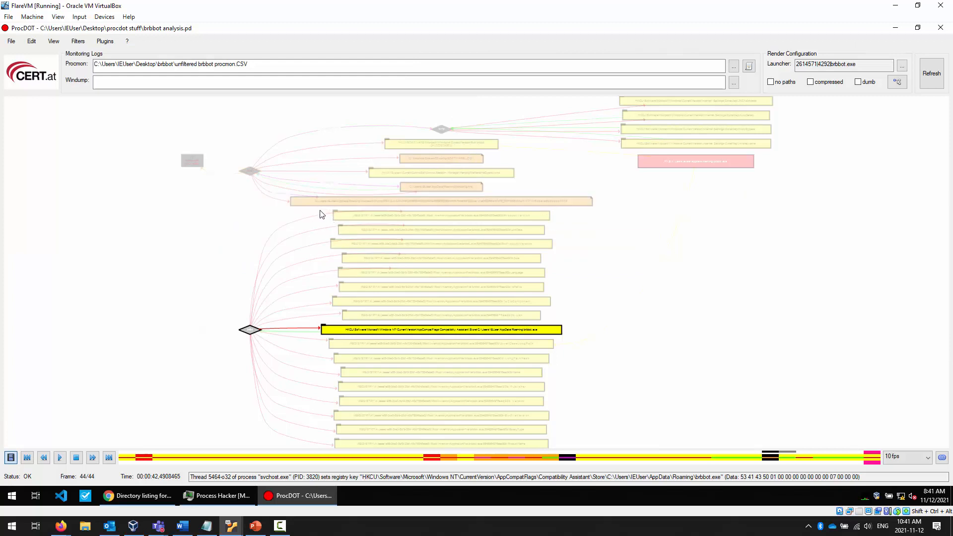
Close ProcDOT while keeping the FlareVM machine running, and move the Process Hacker window clear of the desktop icons.
{"action": "left_click", "coordinate": [941, 6]}
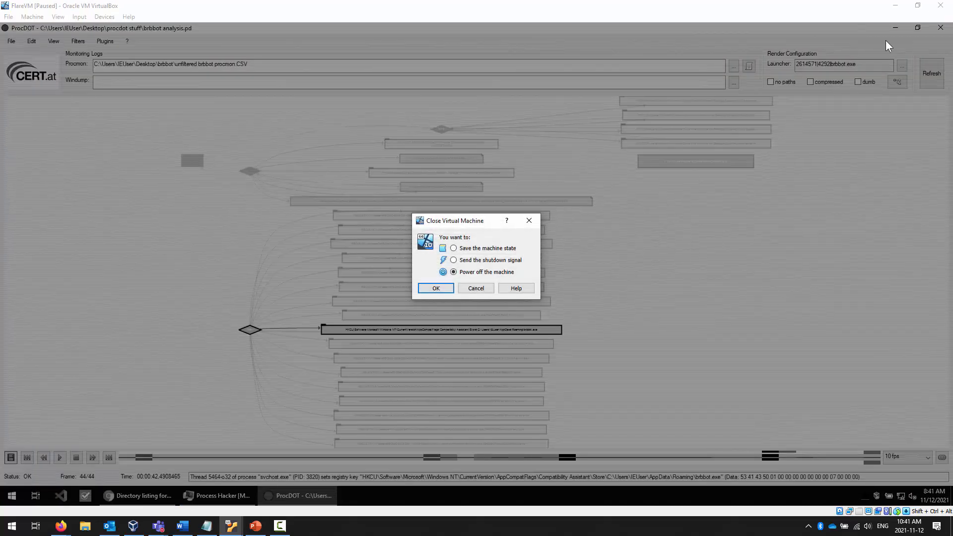
{"action": "left_click", "coordinate": [491, 288]}
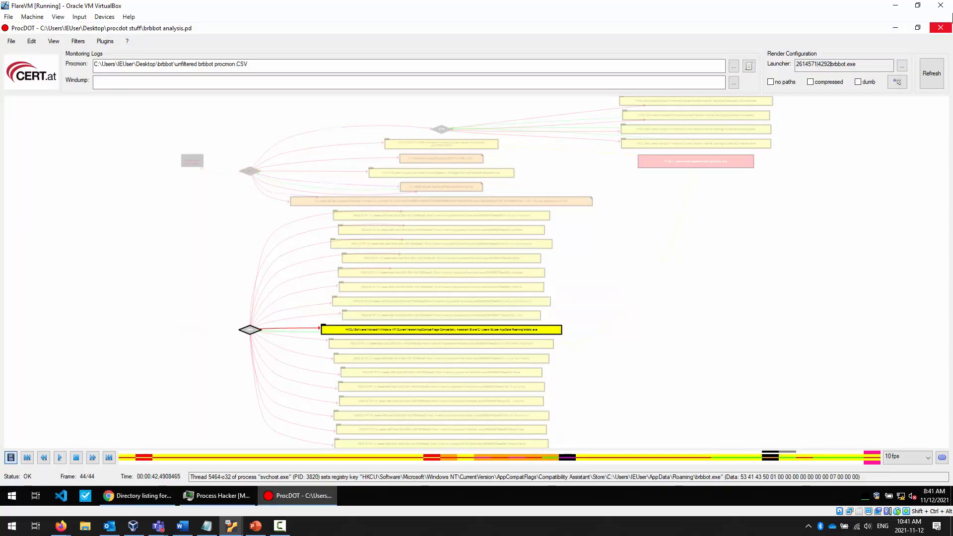
{"action": "left_click", "coordinate": [941, 28]}
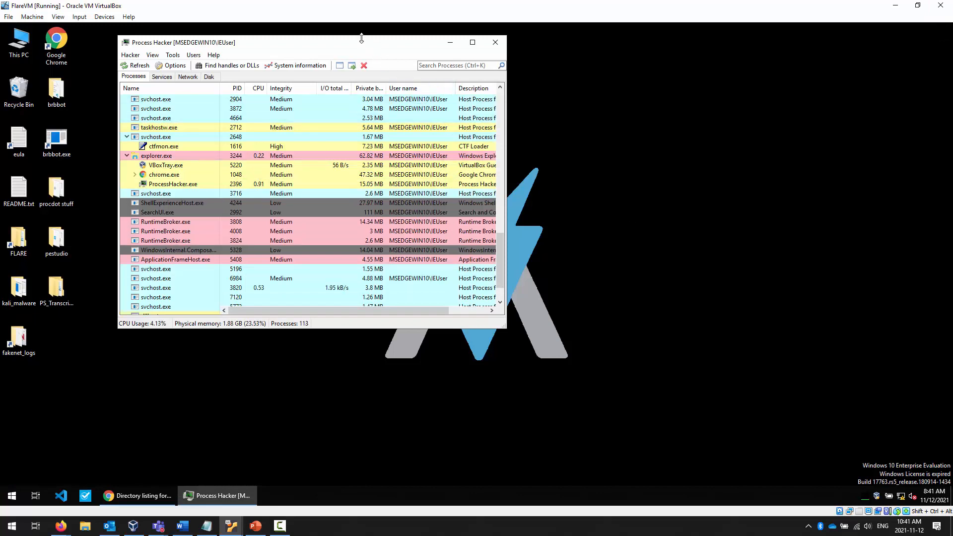
{"action": "left_click_drag", "start_coordinate": [362, 45], "coordinate": [793, 36]}
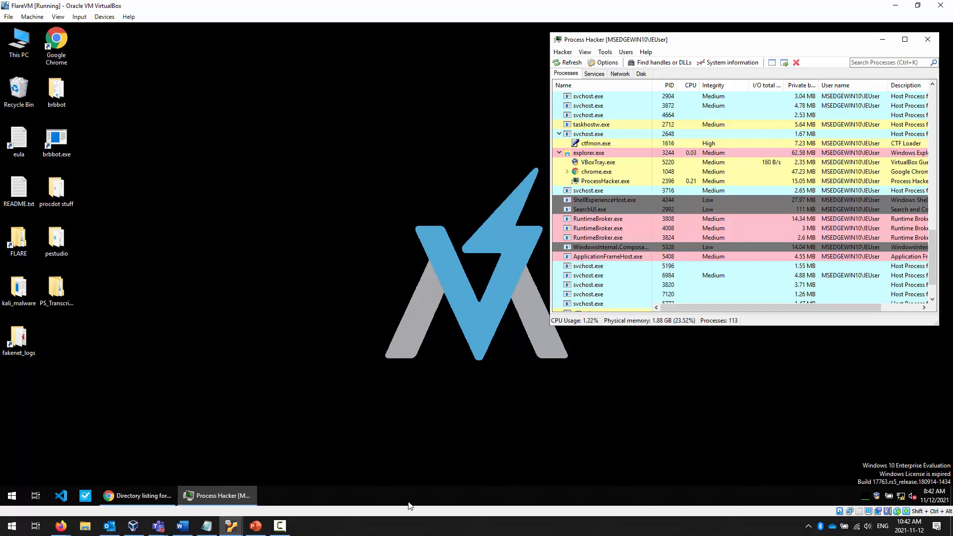
Switch to the REMnux v7 virtual machine, launch Wireshark and select the enp0s8 capture interface.
{"action": "left_click", "coordinate": [232, 528]}
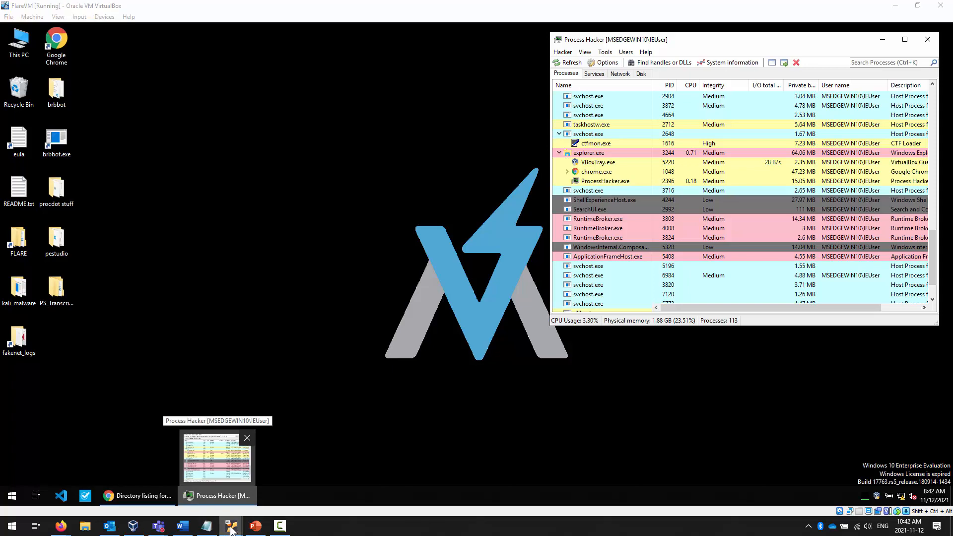
{"action": "left_click", "coordinate": [177, 483]}
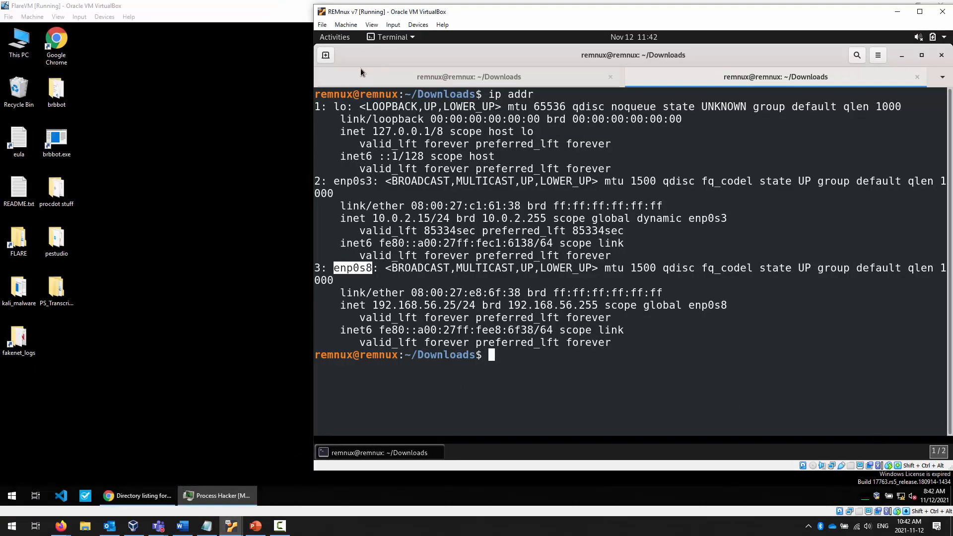
{"action": "left_click", "coordinate": [333, 40]}
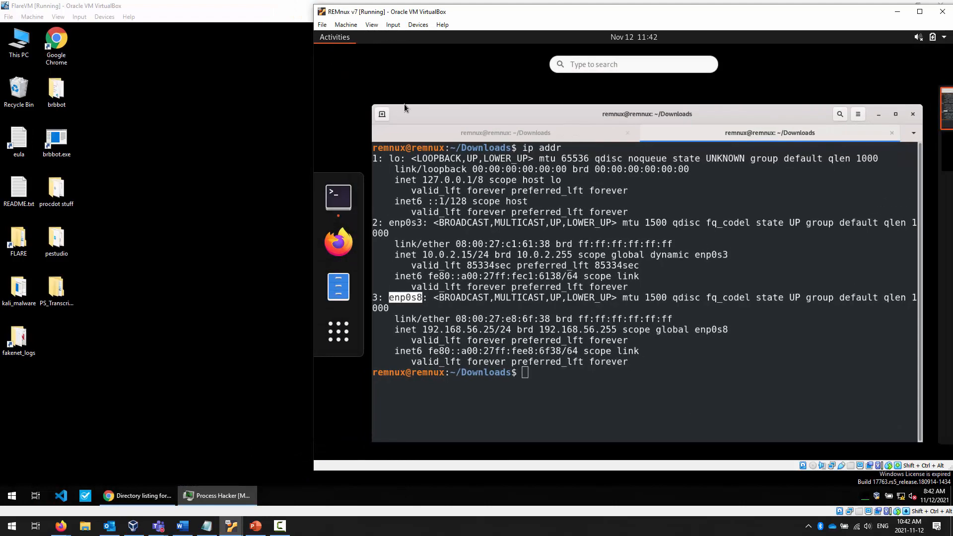
{"action": "type", "text": "w"}
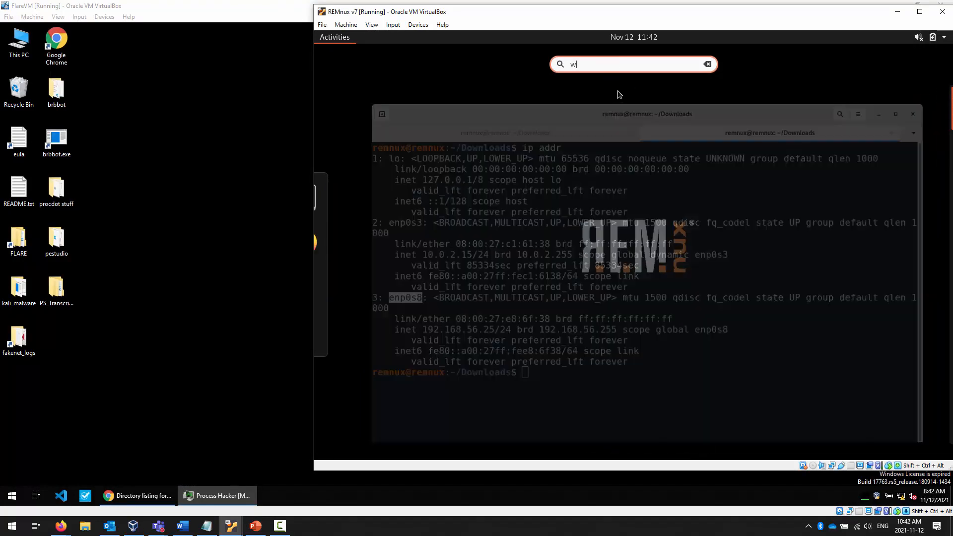
{"action": "type", "text": "ire"}
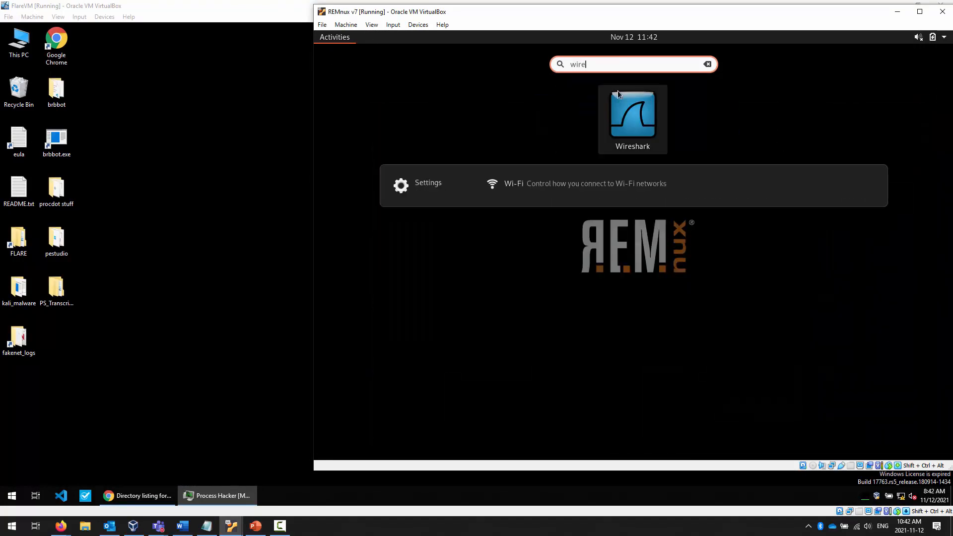
{"action": "left_click", "coordinate": [627, 106]}
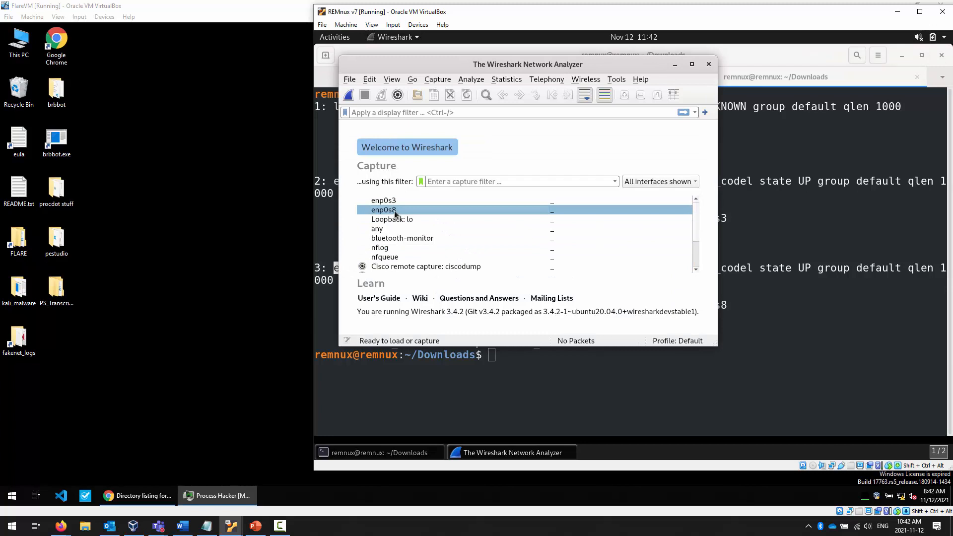
{"action": "mouse_move", "coordinate": [393, 213]}
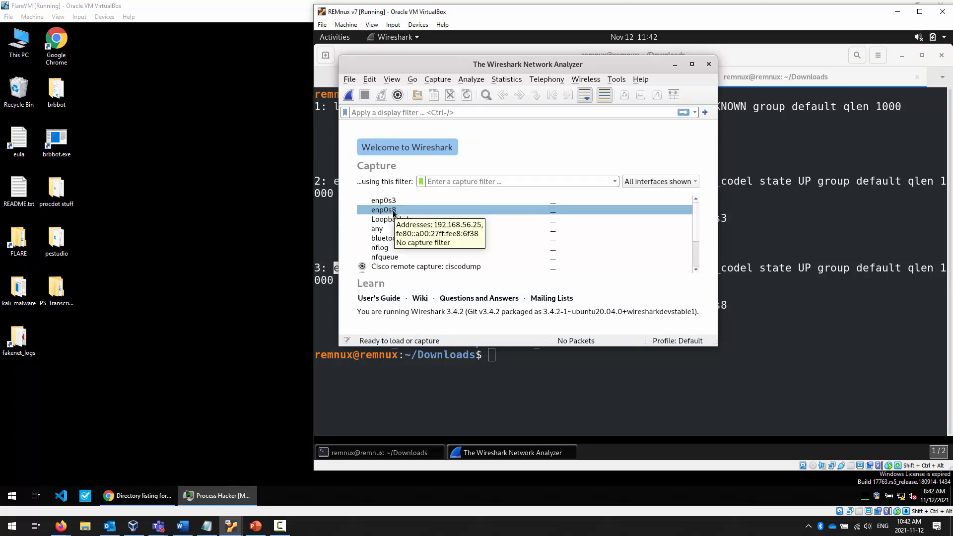
With the REMnux machine window maximised, start a live Wireshark capture on enp0s8 and place the capture window over the terminal.
{"action": "left_click", "coordinate": [393, 212]}
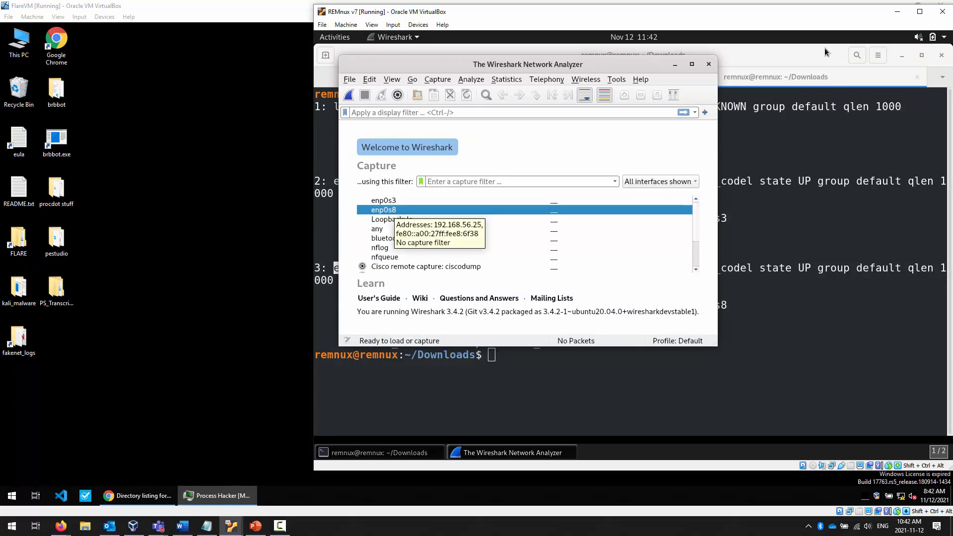
{"action": "left_click", "coordinate": [920, 12]}
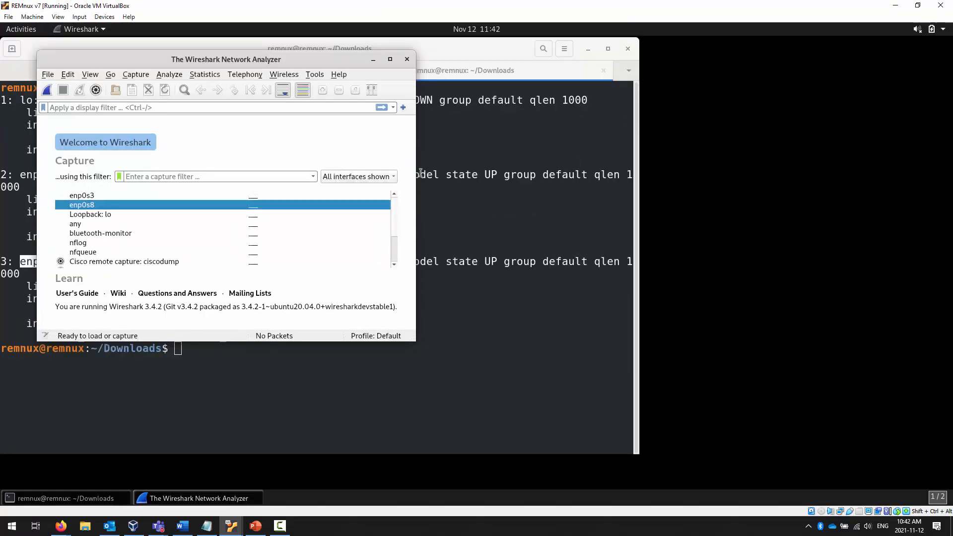
{"action": "left_click_drag", "start_coordinate": [306, 63], "coordinate": [656, 133]}
{"action": "left_click", "coordinate": [436, 266]}
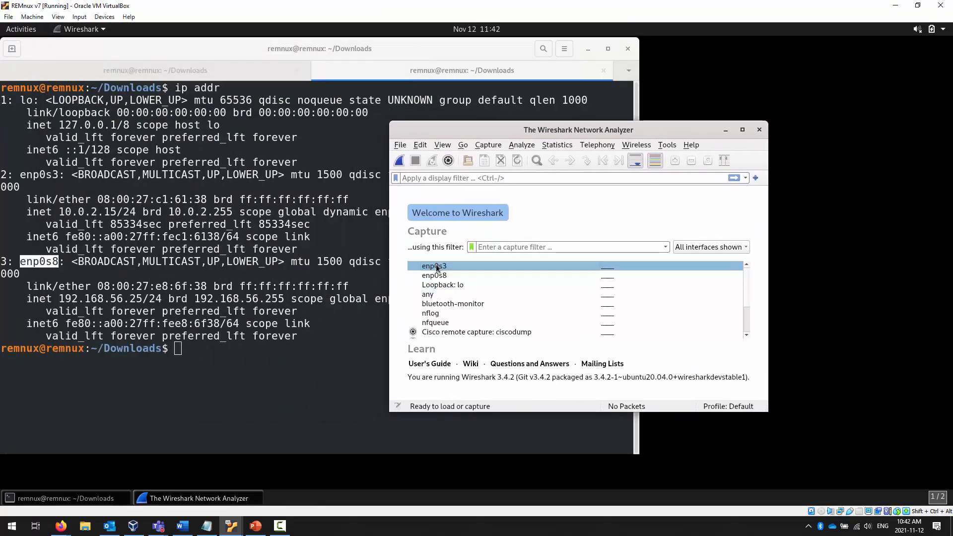
{"action": "left_click", "coordinate": [444, 275]}
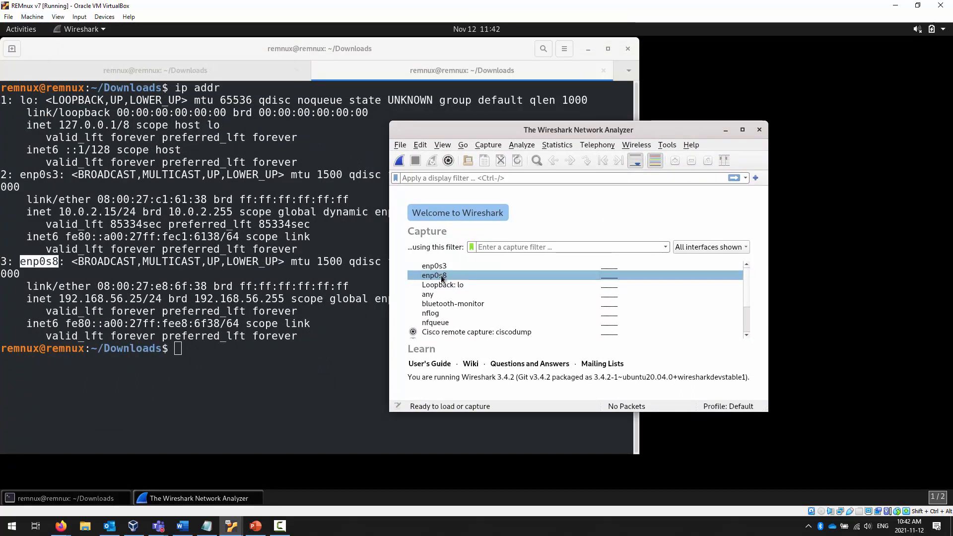
{"action": "mouse_move", "coordinate": [441, 275]}
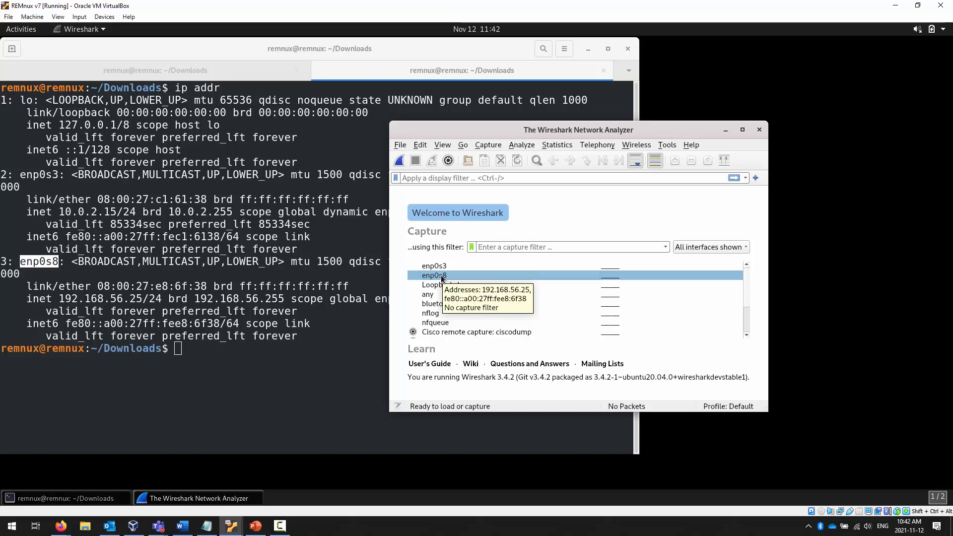
{"action": "double_click", "coordinate": [441, 275]}
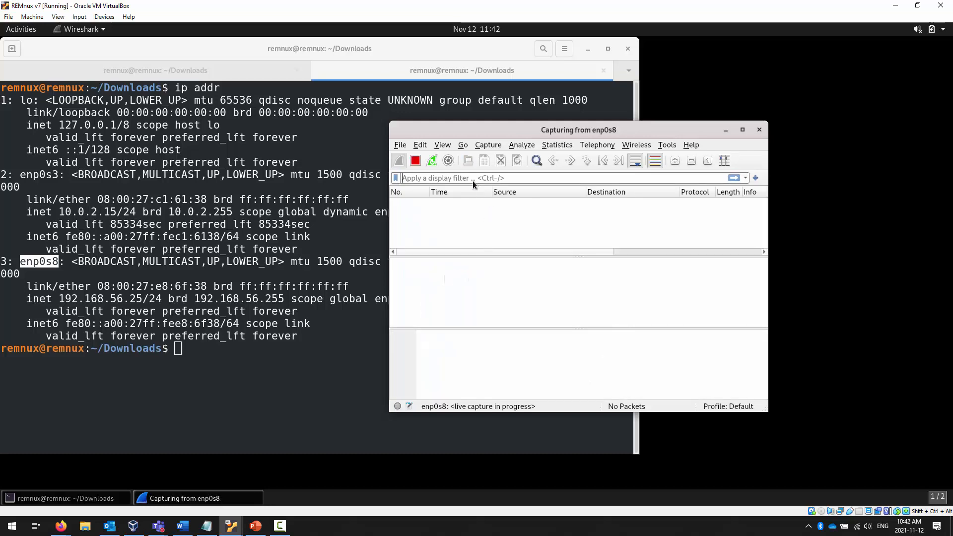
{"action": "left_click_drag", "start_coordinate": [451, 124], "coordinate": [397, 88]}
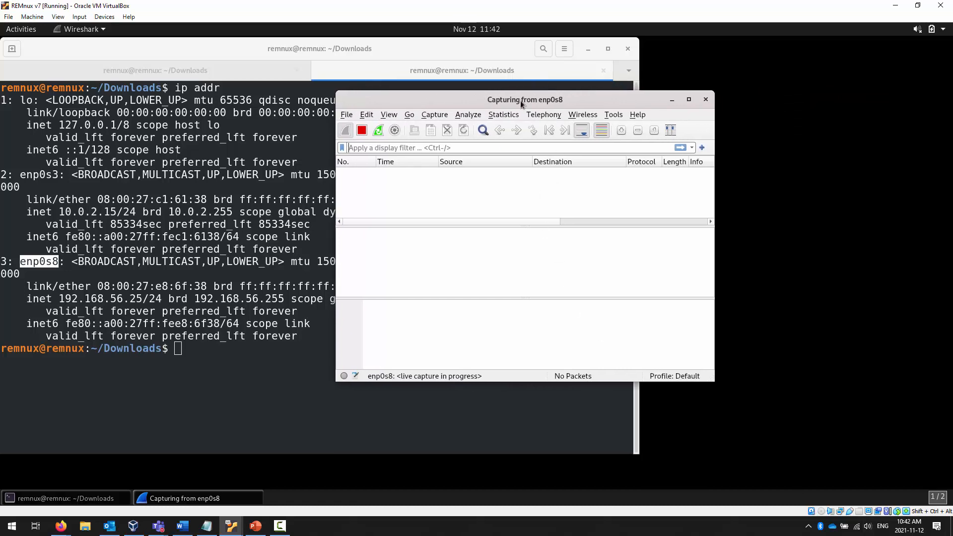
{"action": "left_click_drag", "start_coordinate": [452, 110], "coordinate": [204, 153]}
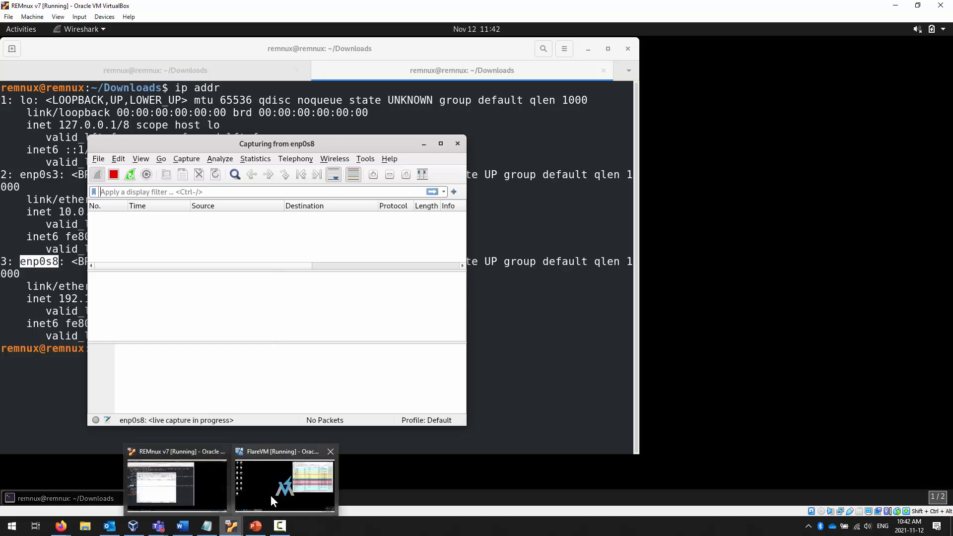
Switch to the FlareVM machine, run brbbot.exe from the desktop and open the clock showing the time in seconds.
{"action": "mouse_move", "coordinate": [232, 526]}
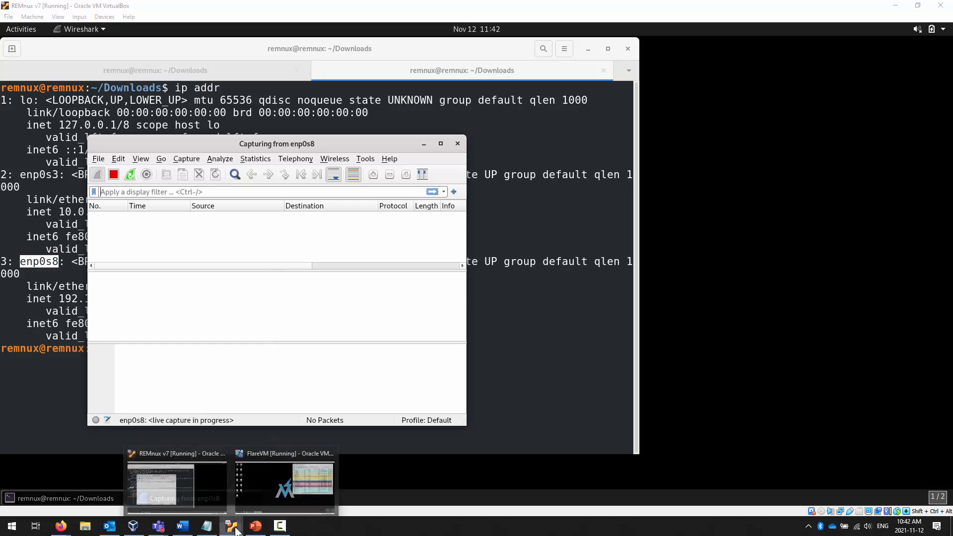
{"action": "left_click", "coordinate": [278, 489]}
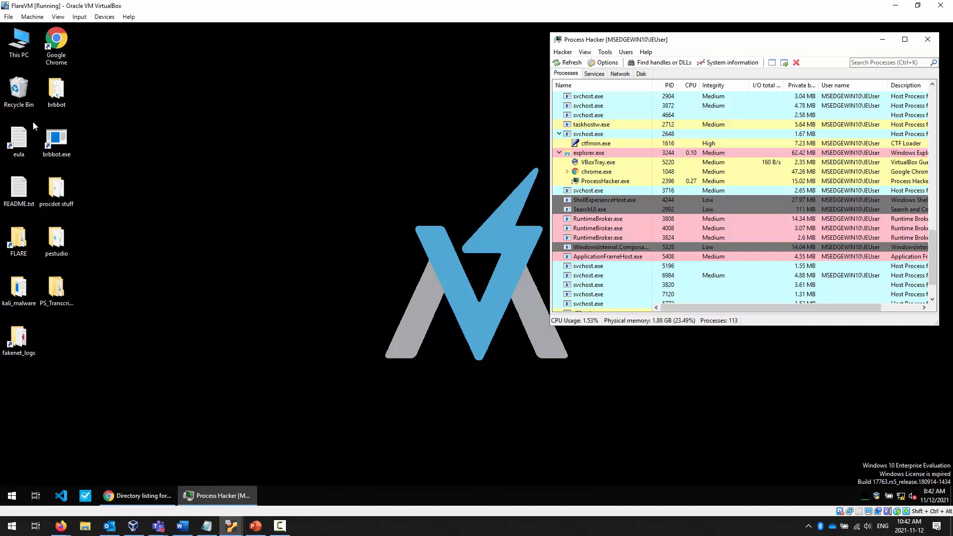
{"action": "double_click", "coordinate": [63, 144]}
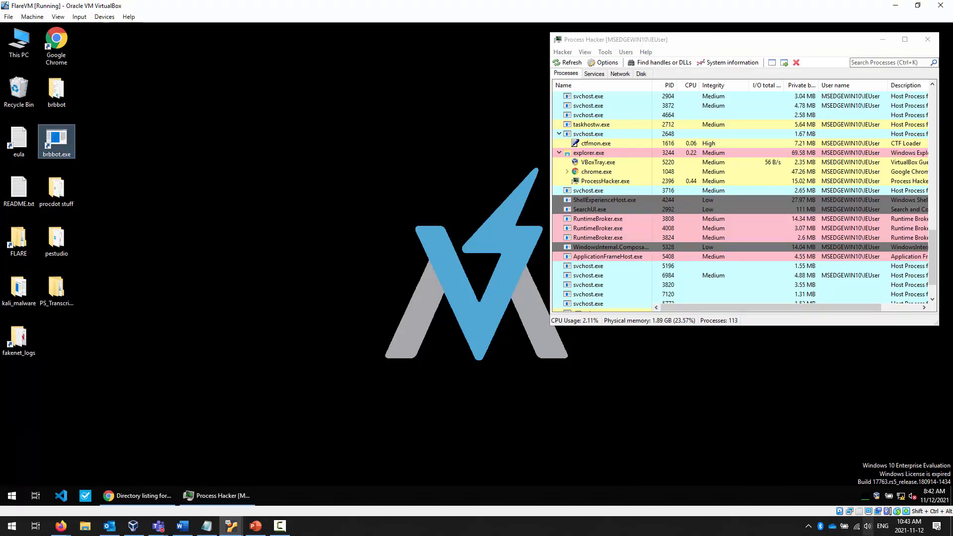
{"action": "left_click", "coordinate": [940, 498]}
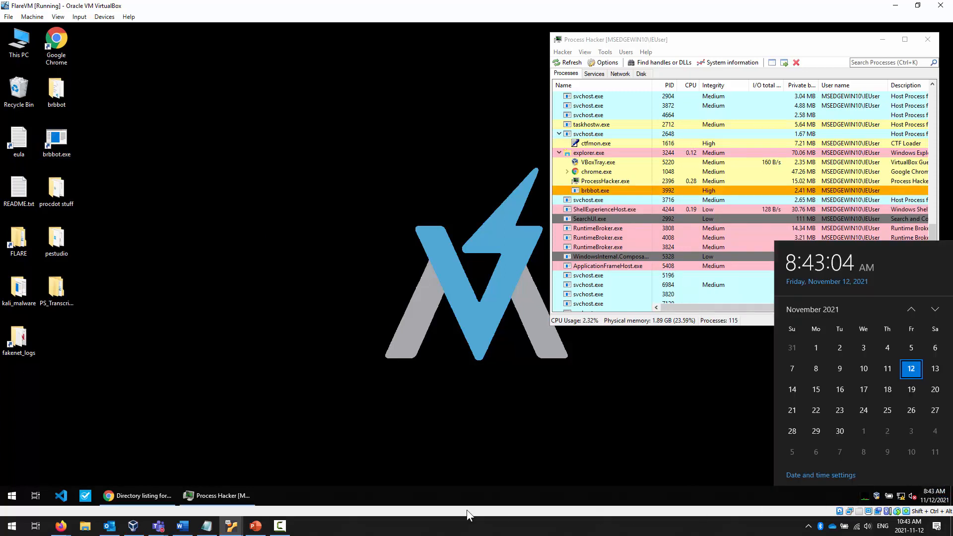
Switch back to the REMnux v7 machine to view the live enp0s8 capture in Wireshark.
{"action": "mouse_move", "coordinate": [236, 529]}
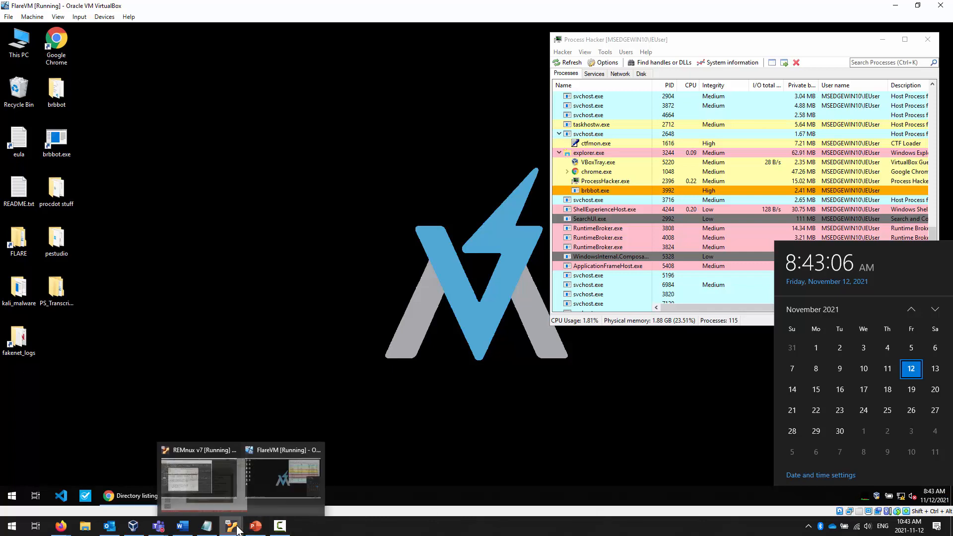
{"action": "left_click", "coordinate": [187, 499]}
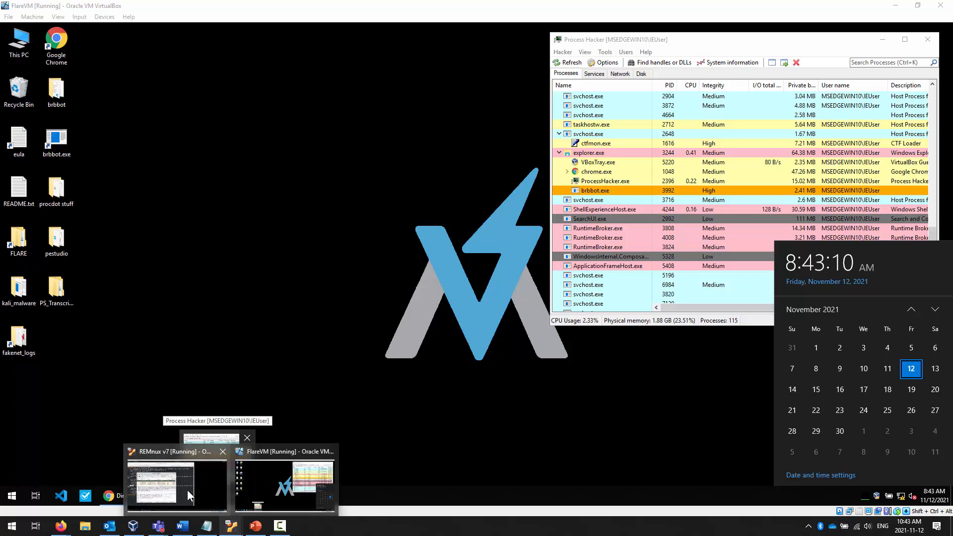
{"action": "left_click", "coordinate": [187, 489]}
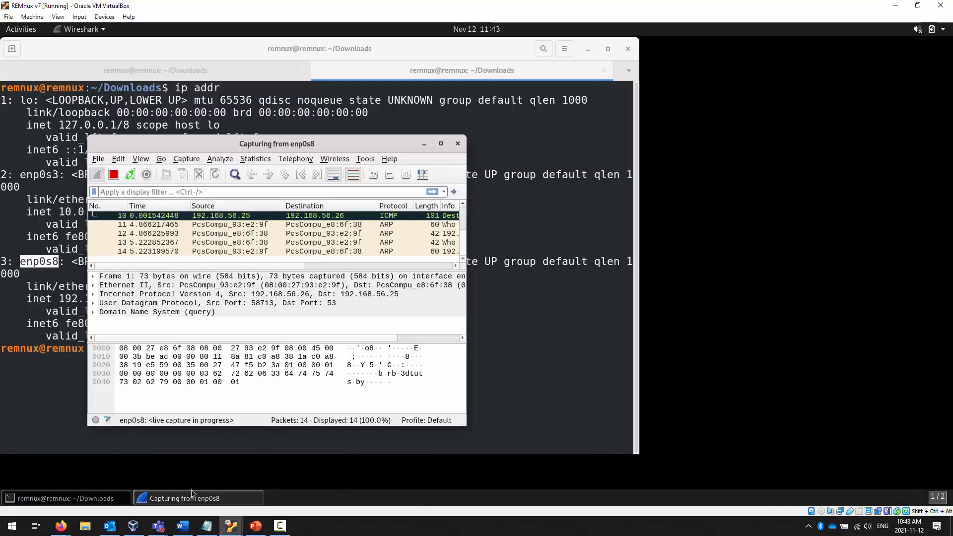
Switch to the FlareVM machine and terminate the brbbot.exe process in Process Hacker.
{"action": "mouse_move", "coordinate": [235, 529]}
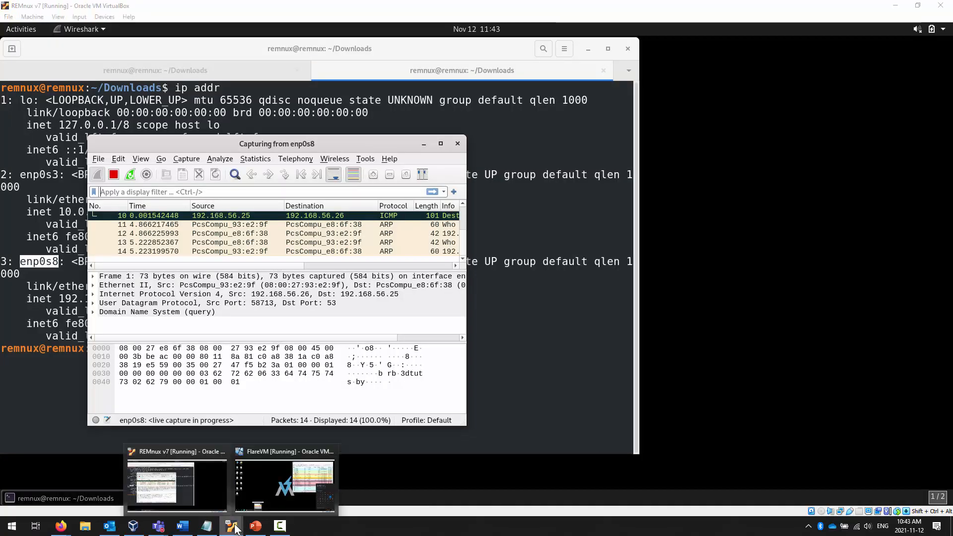
{"action": "left_click", "coordinate": [275, 501]}
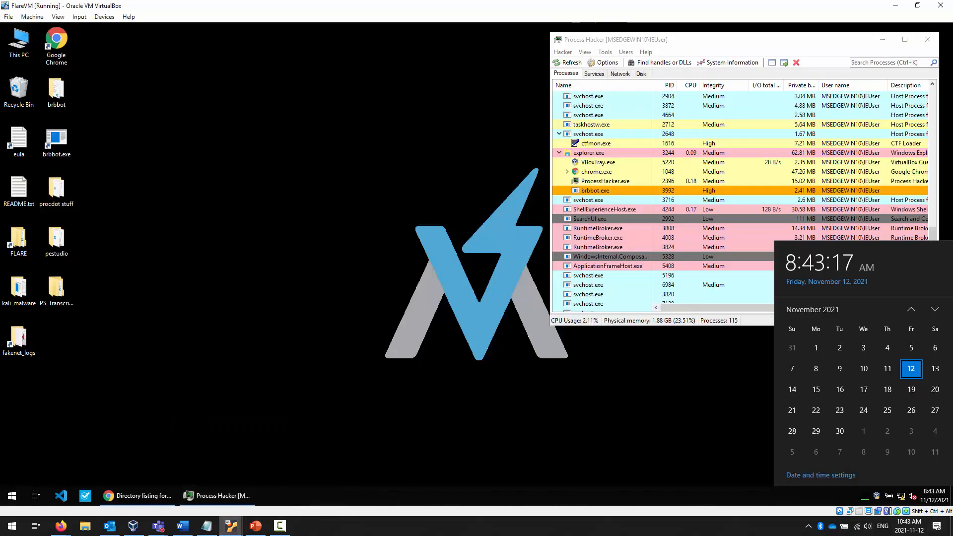
{"action": "left_click", "coordinate": [938, 496]}
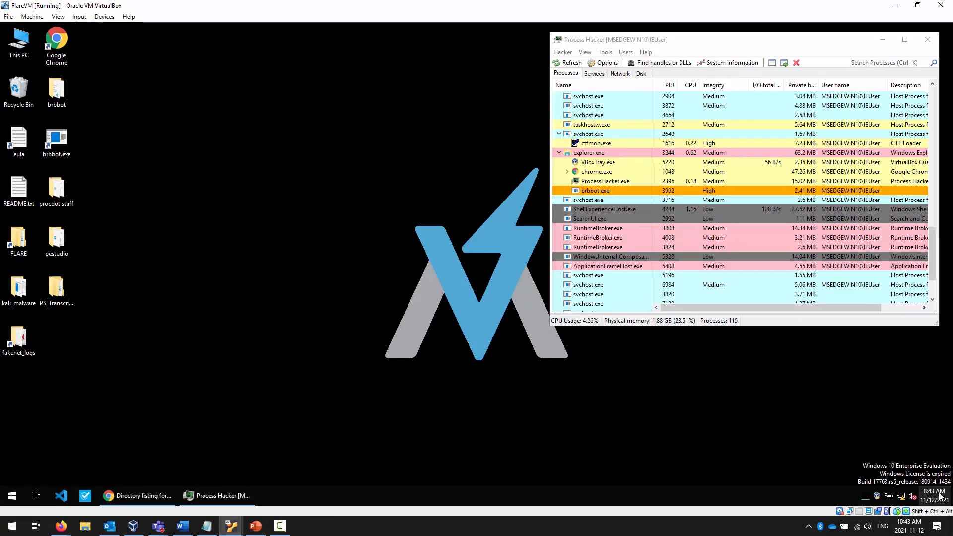
{"action": "left_click", "coordinate": [939, 496]}
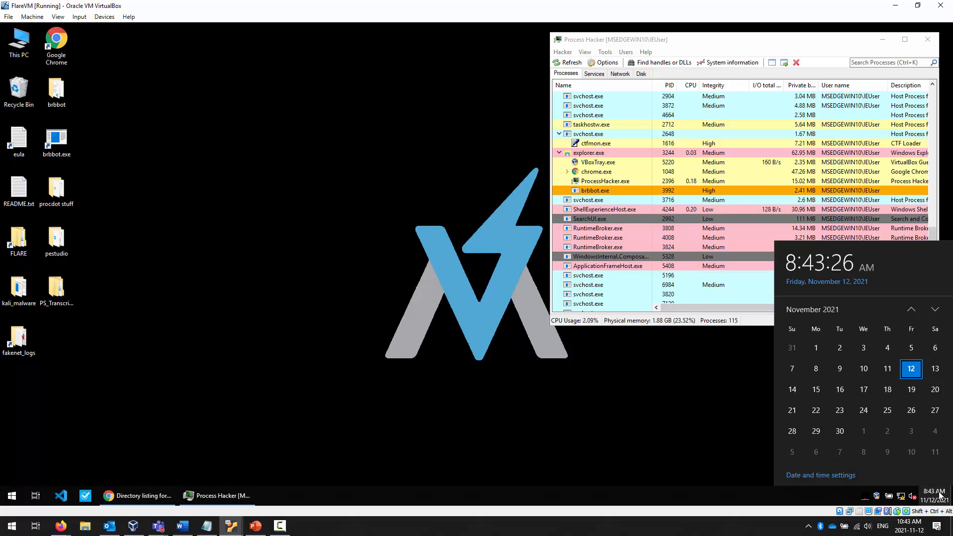
{"action": "left_click", "coordinate": [588, 189]}
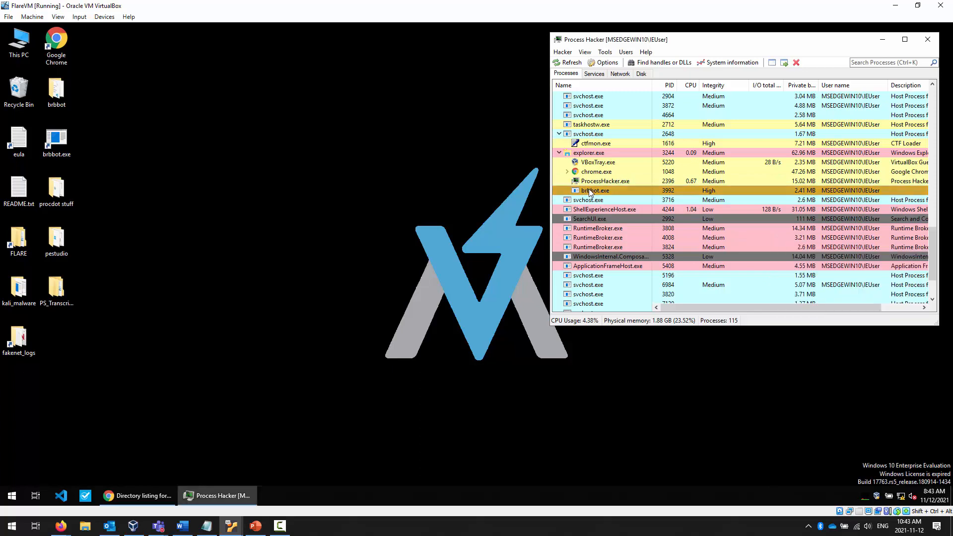
{"action": "right_click", "coordinate": [589, 190]}
{"action": "left_click", "coordinate": [610, 195]}
{"action": "left_click", "coordinate": [766, 198]}
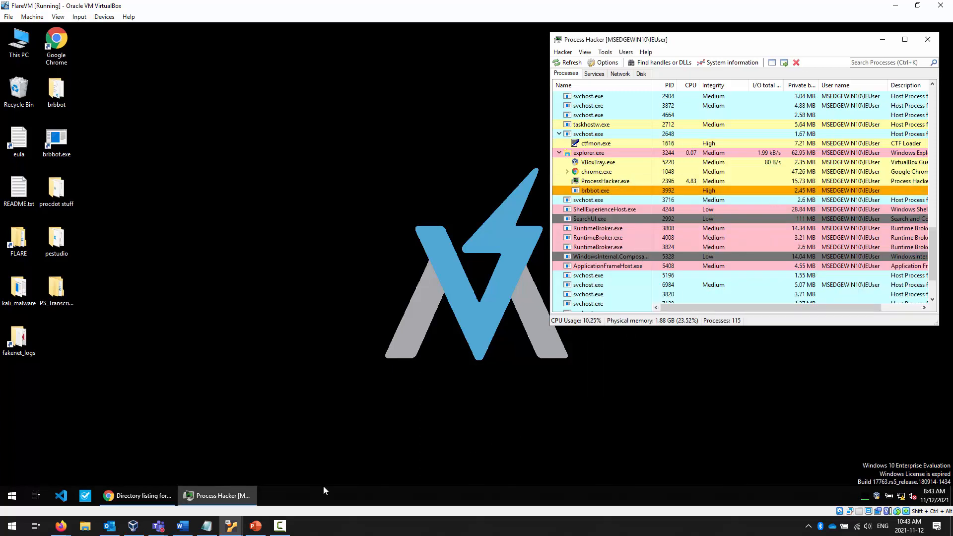
Return to the REMnux machine, stop the Wireshark capture on enp0s8 and review the captured packets from the beginning in a maximized window.
{"action": "left_click", "coordinate": [233, 527]}
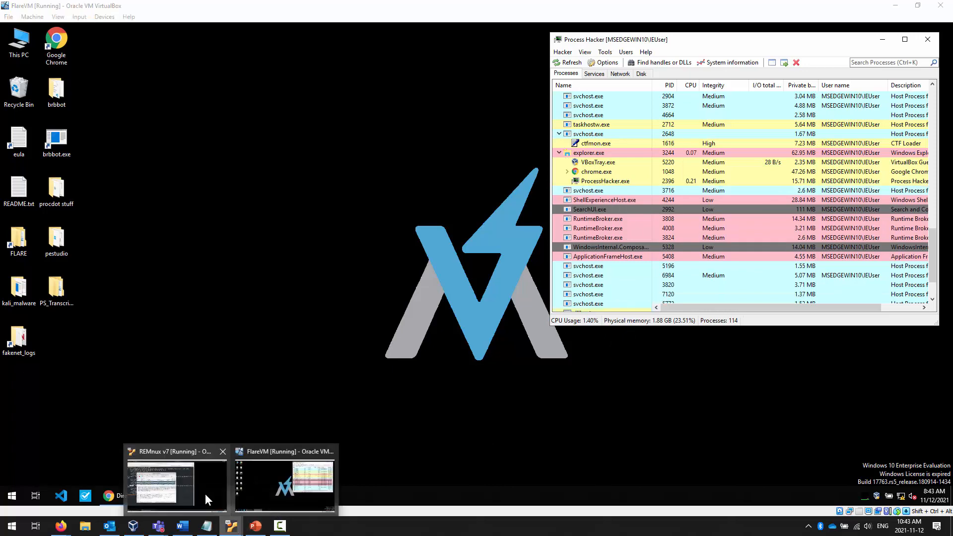
{"action": "left_click", "coordinate": [205, 493]}
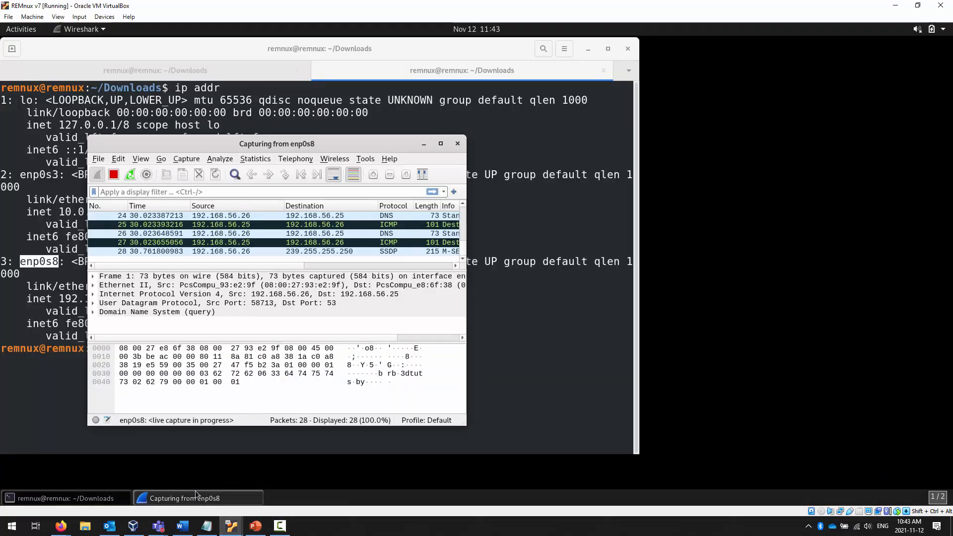
{"action": "left_click", "coordinate": [114, 175]}
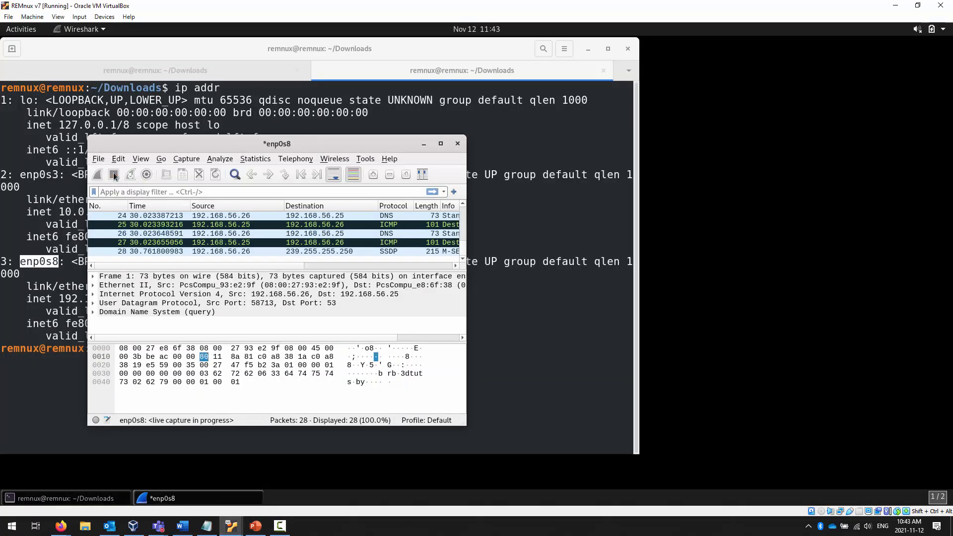
{"action": "left_click", "coordinate": [443, 144]}
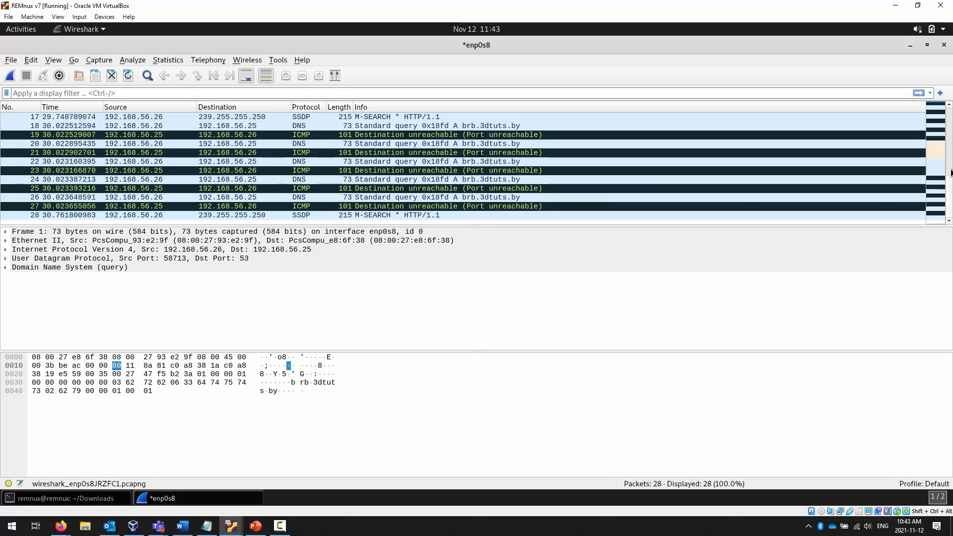
{"action": "left_click_drag", "start_coordinate": [949, 189], "coordinate": [952, 111]}
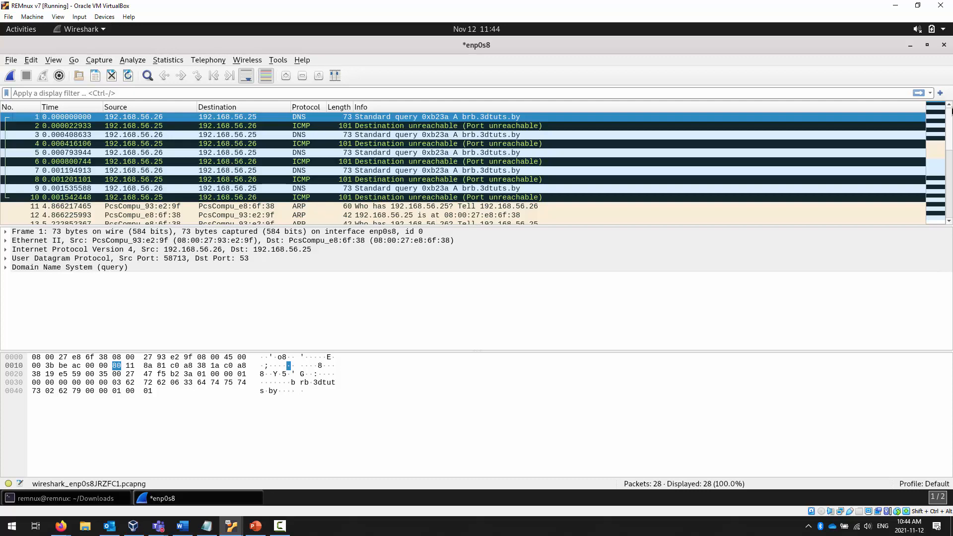
{"action": "mouse_move", "coordinate": [952, 118]}
{"action": "left_mouse_down"}
{"action": "mouse_move", "coordinate": [949, 201]}
{"action": "mouse_move", "coordinate": [950, 117]}
{"action": "left_mouse_up"}
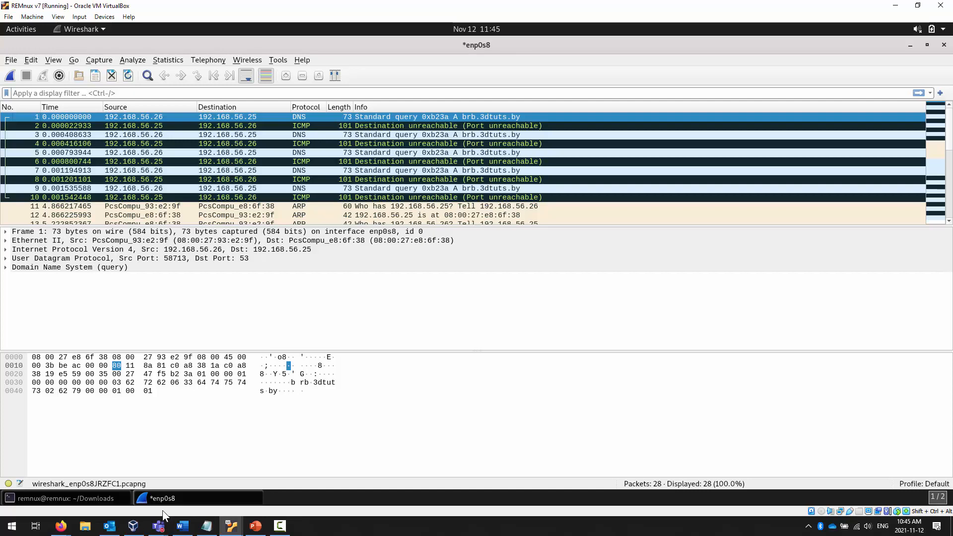
Bring up the terminal maximized, open a new terminal session in ~/Downloads and enlarge its text.
{"action": "left_click", "coordinate": [121, 498]}
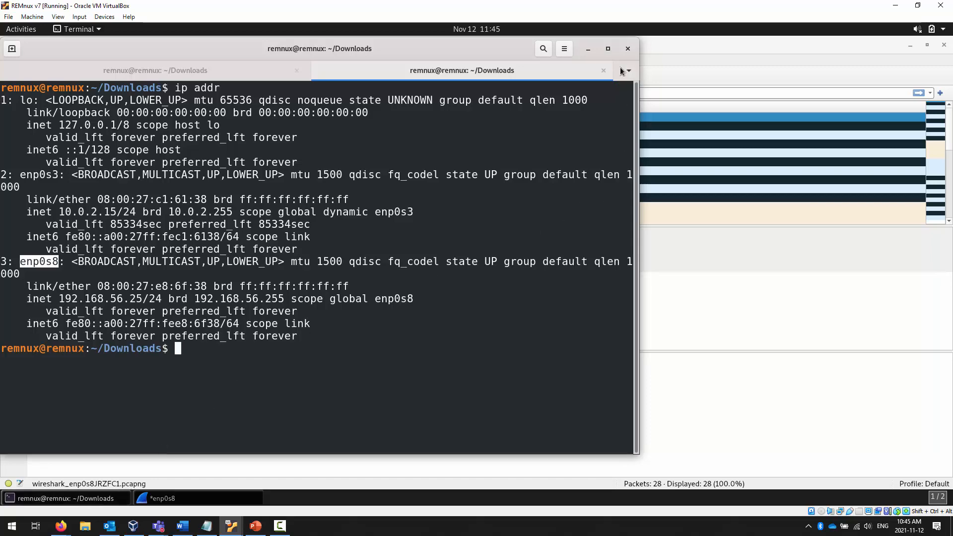
{"action": "left_click", "coordinate": [608, 49]}
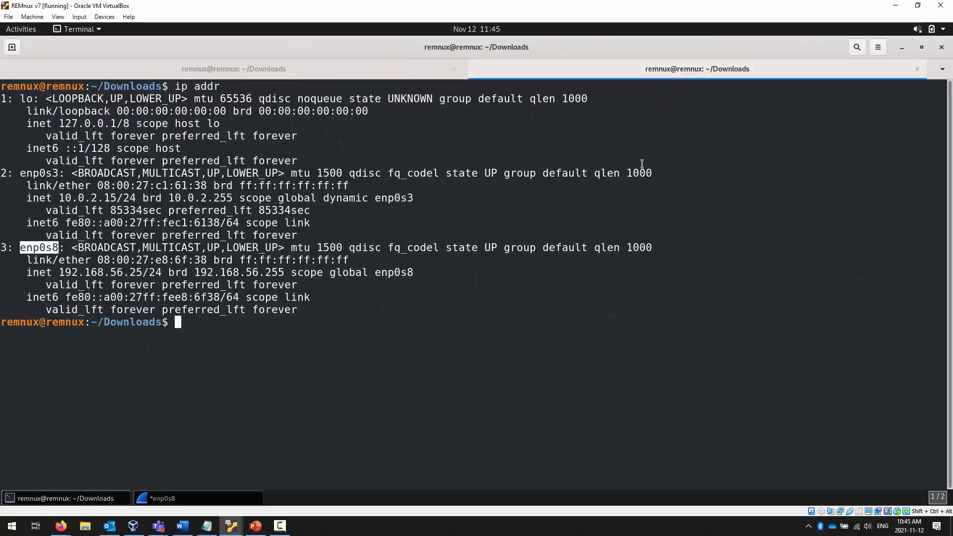
{"action": "key", "text": "ctrl+shift+t"}
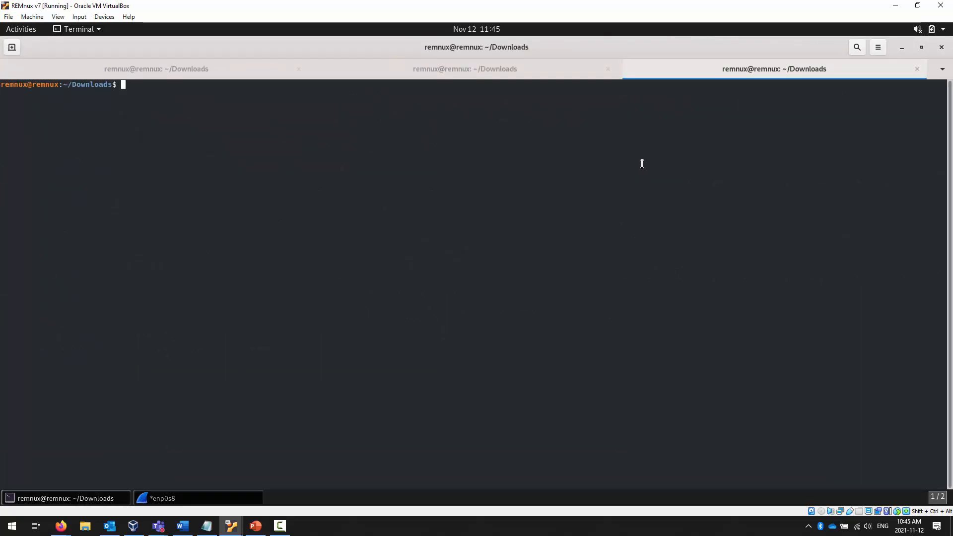
{"action": "key", "text": "ctrl+plus"}
{"action": "key", "text": "ctrl+plus"}
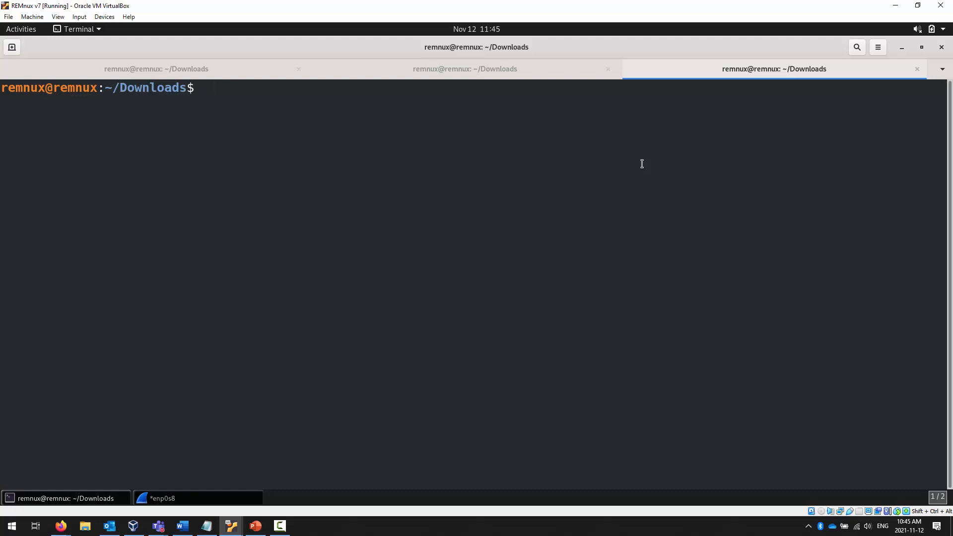
Run fakedns in the new terminal session to check its reply address, and stop it again.
{"action": "type", "text": "fakedns"}
{"action": "key", "text": "Return"}
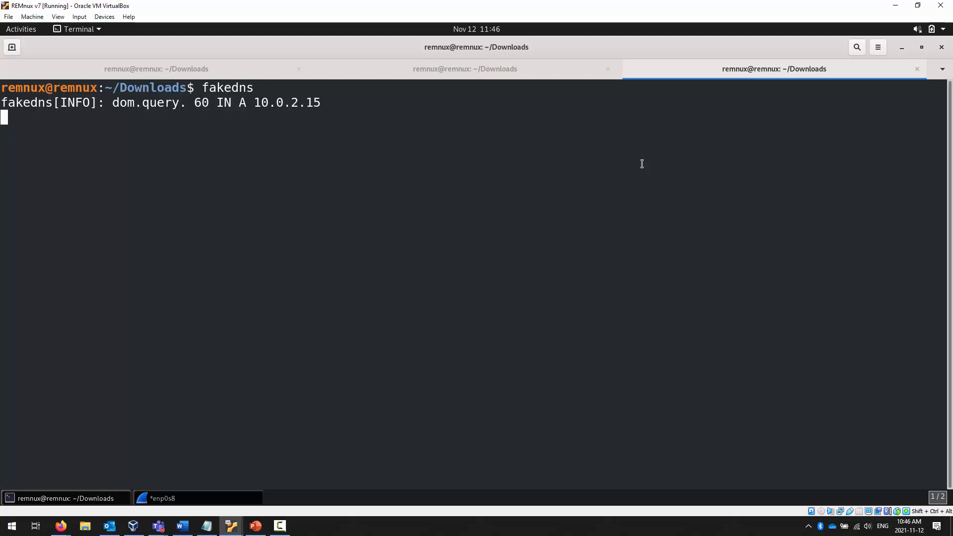
{"action": "key", "text": "ctrl+c"}
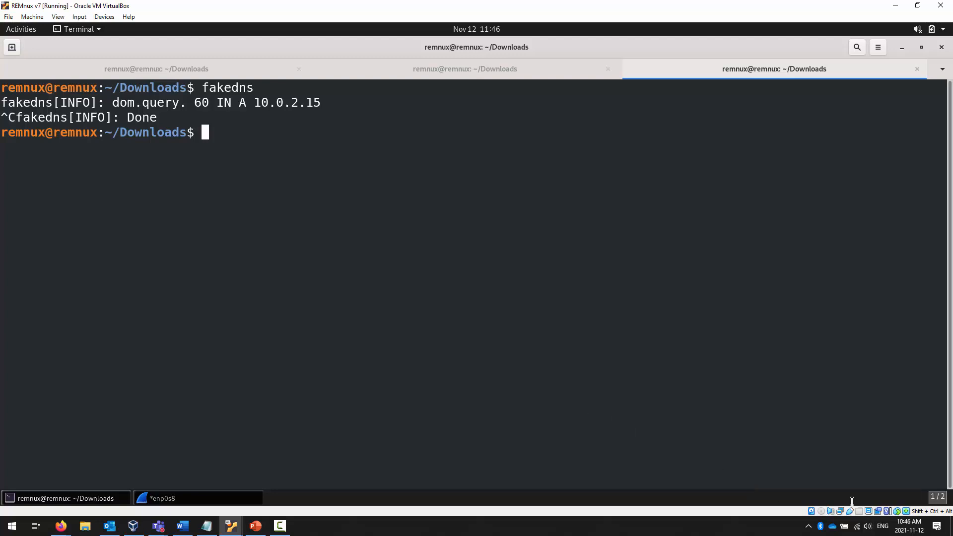
{"action": "key", "text": "alt+Tab"}
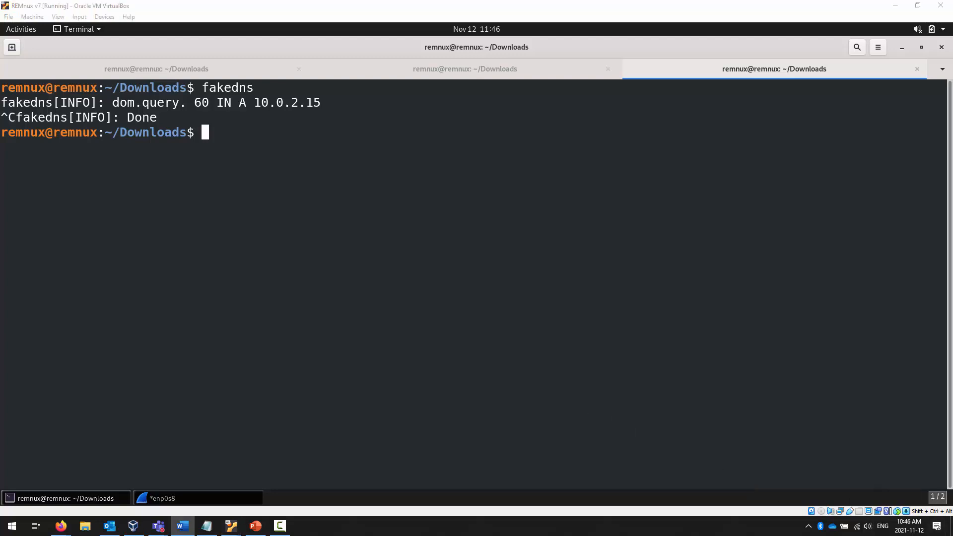
{"action": "triple_click", "coordinate": [668, 439]}
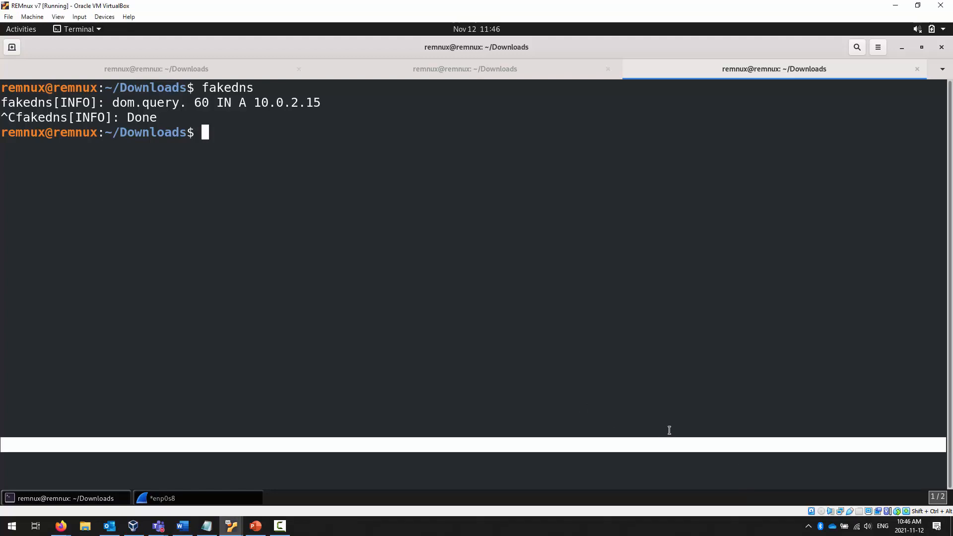
{"action": "left_click", "coordinate": [523, 211]}
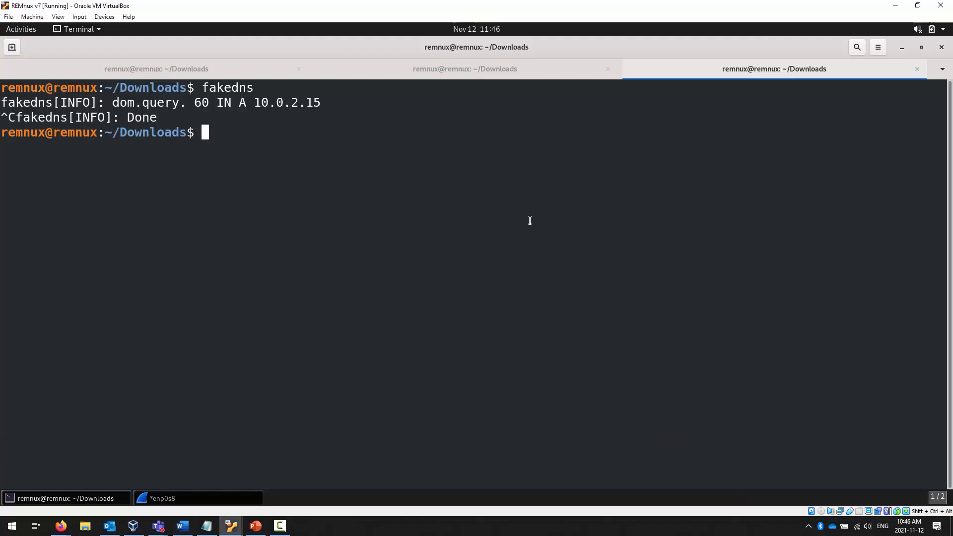
Disable the enp0s3 network interface with the command sudo ip link set dev enp0s3 down.
{"action": "type", "text": "sudo ip link set d"}
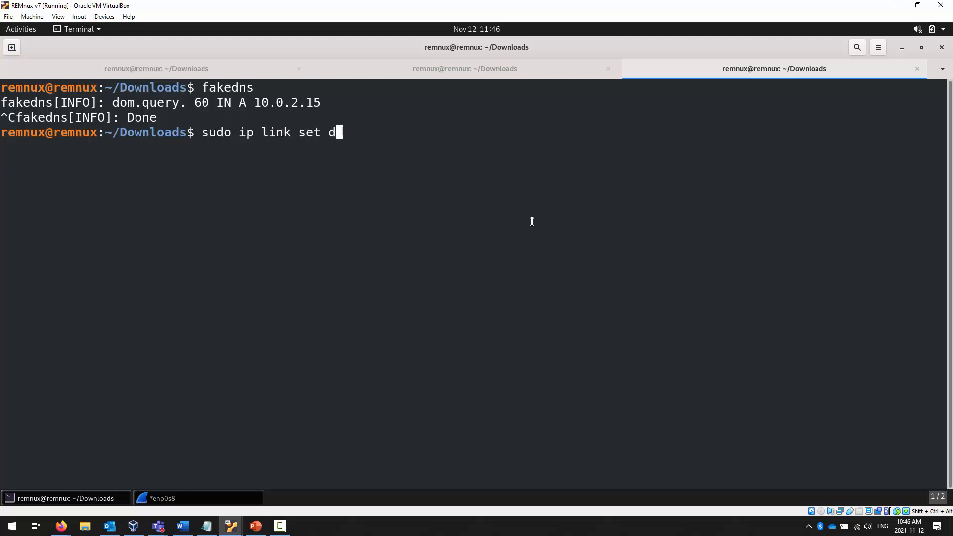
{"action": "type", "text": "ev enp2s"}
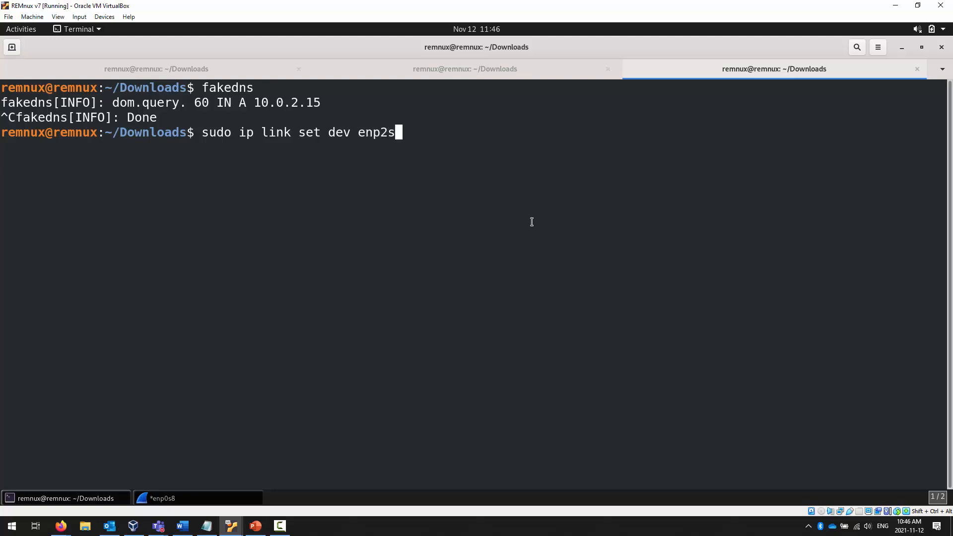
{"action": "type", "text": "3 d"}
{"action": "key", "text": "BackSpace"}
{"action": "key", "text": "BackSpace"}
{"action": "key", "text": "BackSpace"}
{"action": "key", "text": "BackSpace"}
{"action": "key", "text": "BackSpace"}
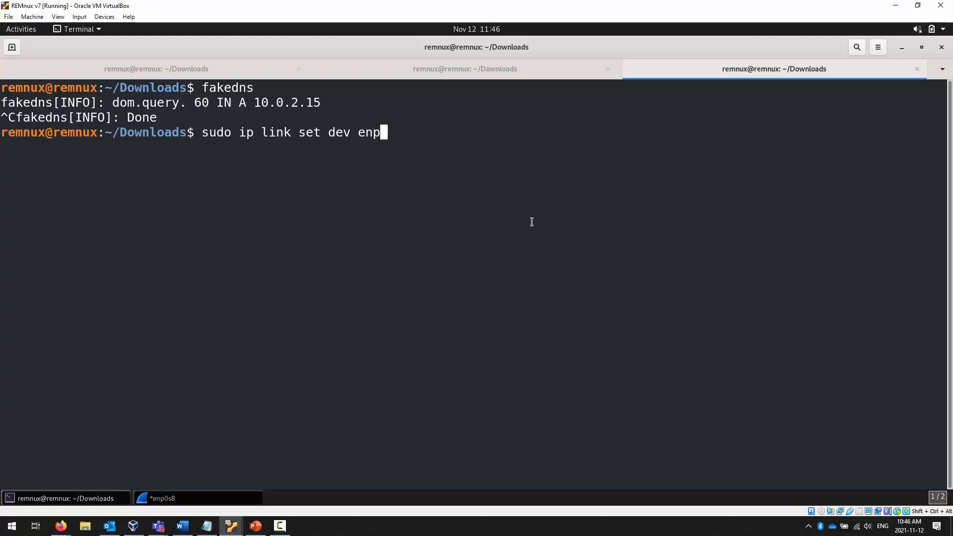
{"action": "type", "text": "0s3 "}
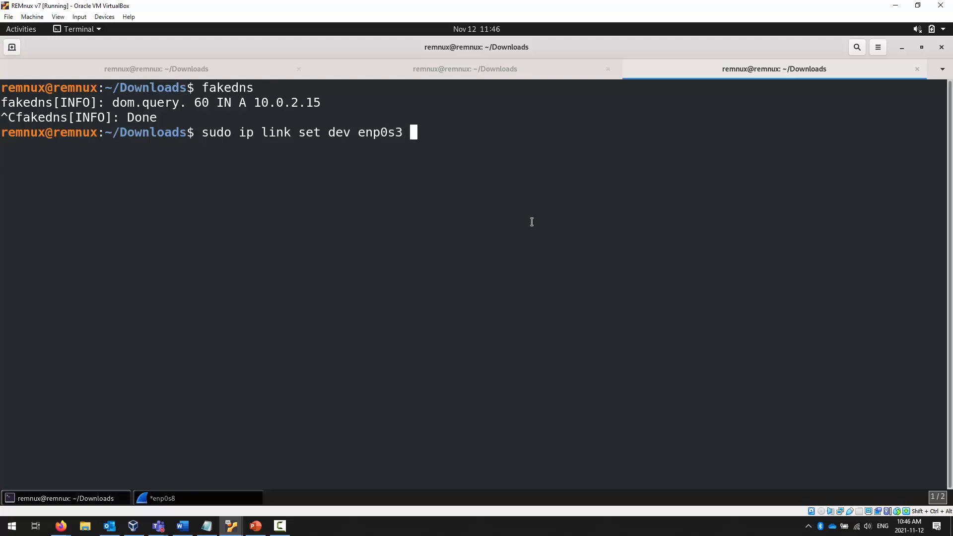
{"action": "type", "text": "down"}
{"action": "key", "text": "Return"}
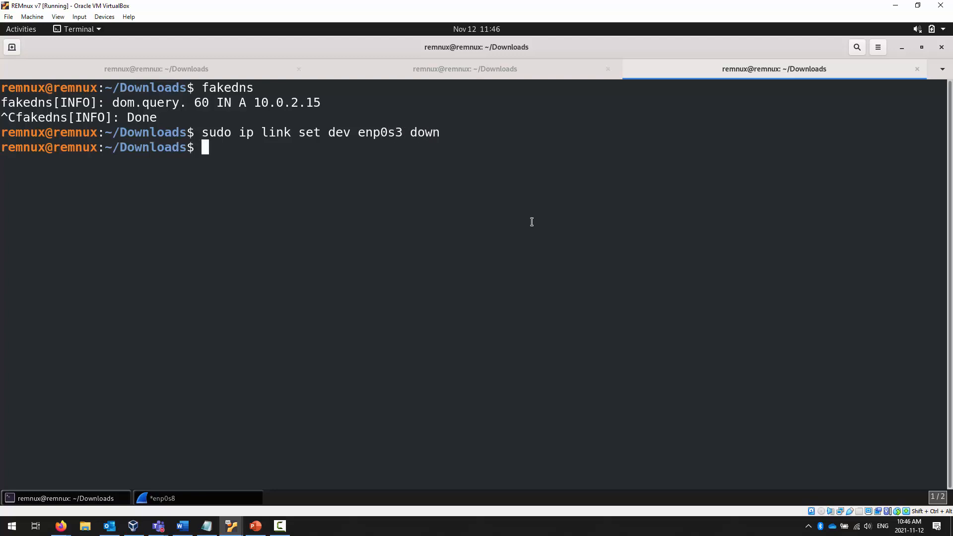
Check the interface states with ip addr and start fakedns.
{"action": "type", "text": "ip addr"}
{"action": "key", "text": "Return"}
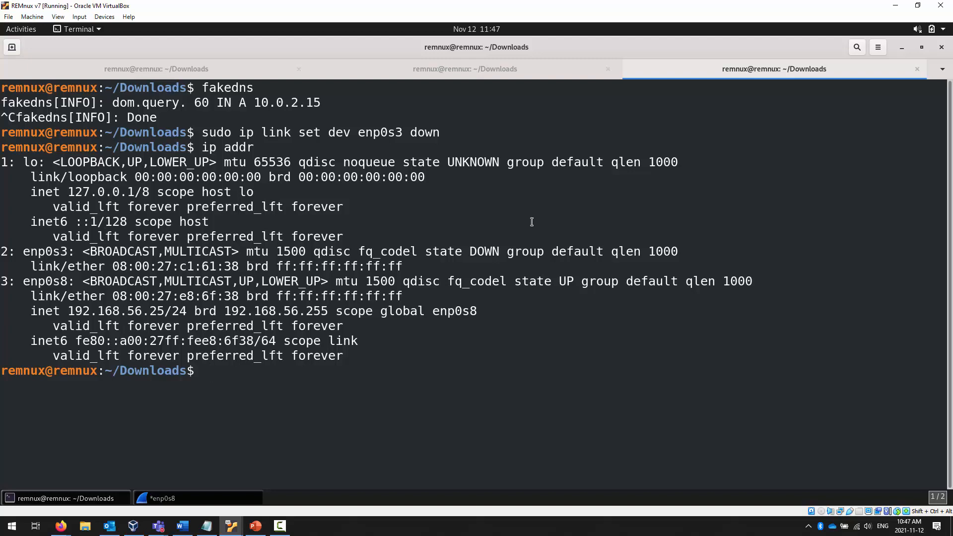
{"action": "type", "text": "fakedns"}
{"action": "key", "text": "Return"}
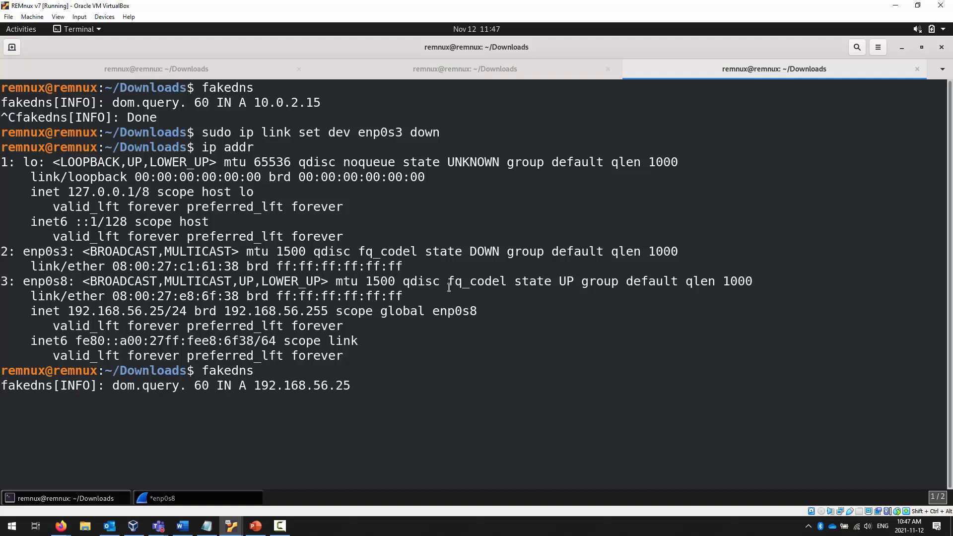
Examine the reply addresses of both fakedns runs, the enp0s8 entry and the command used to disable enp0s3.
{"action": "double_click", "coordinate": [296, 385]}
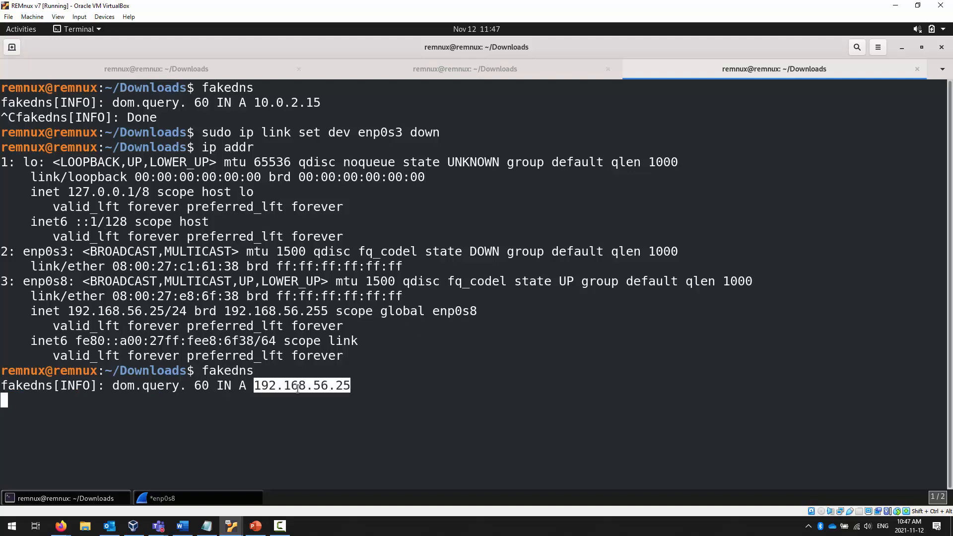
{"action": "double_click", "coordinate": [223, 88]}
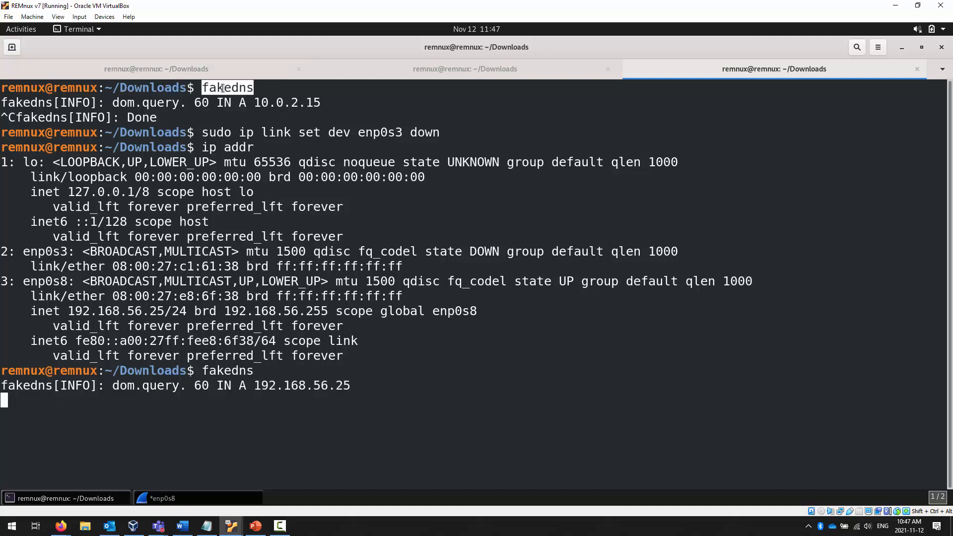
{"action": "double_click", "coordinate": [272, 103]}
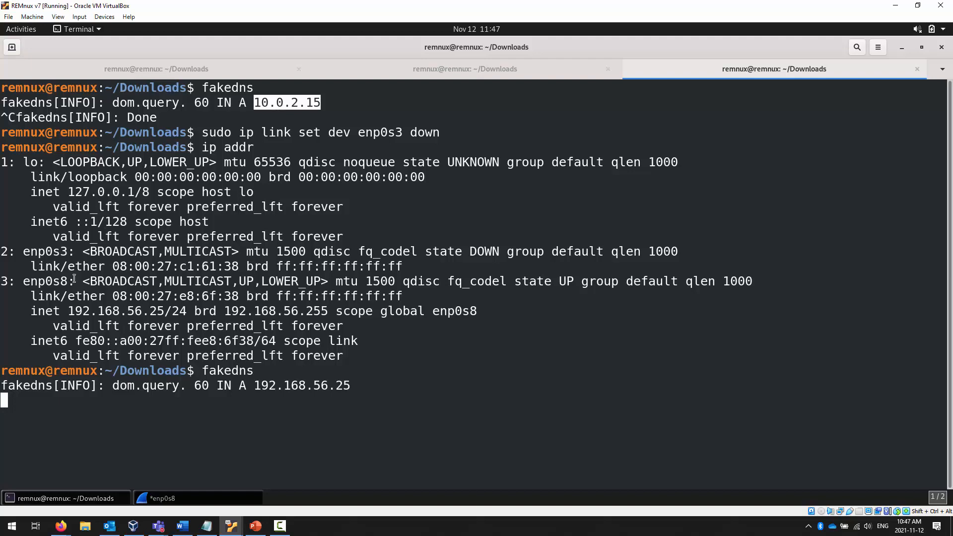
{"action": "triple_click", "coordinate": [51, 282]}
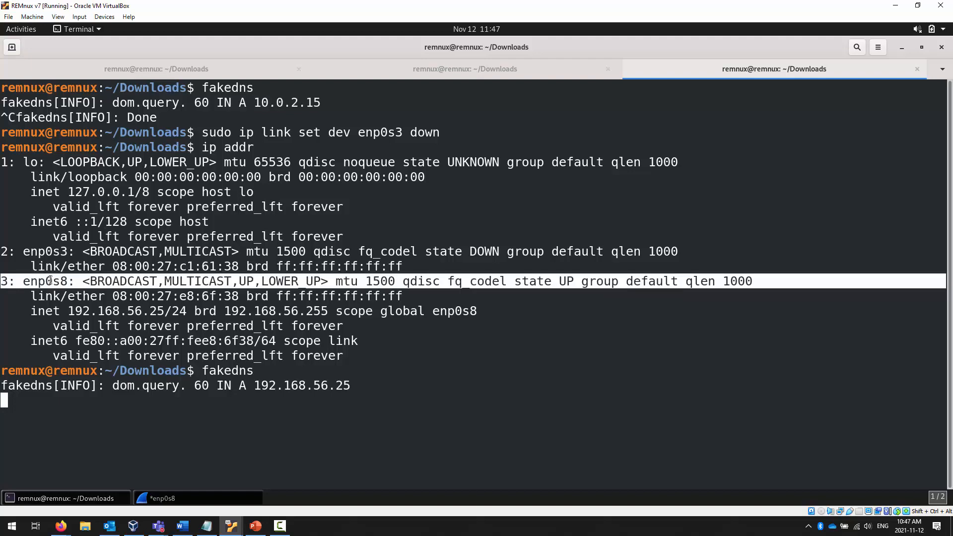
{"action": "double_click", "coordinate": [205, 133]}
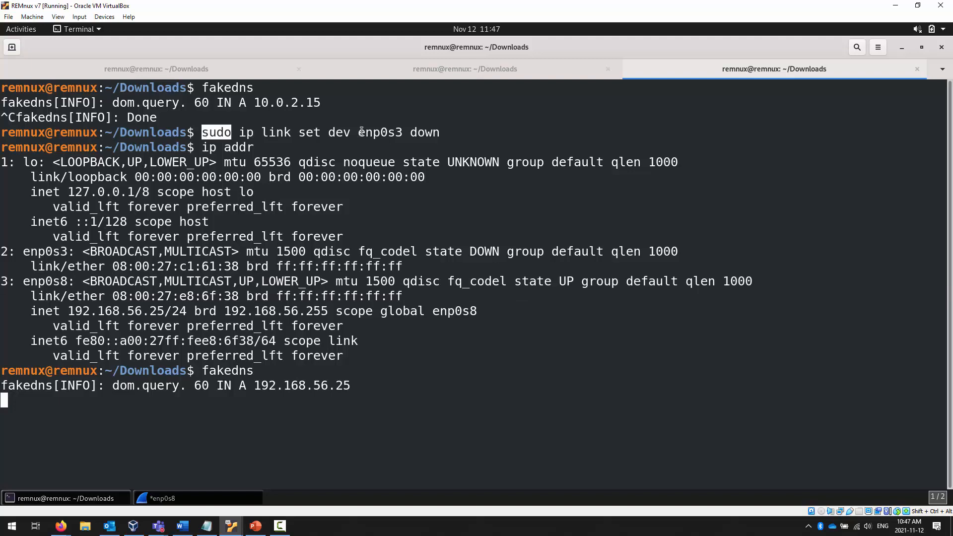
{"action": "double_click", "coordinate": [381, 132]}
{"action": "left_click_drag", "start_coordinate": [383, 133], "coordinate": [426, 132]}
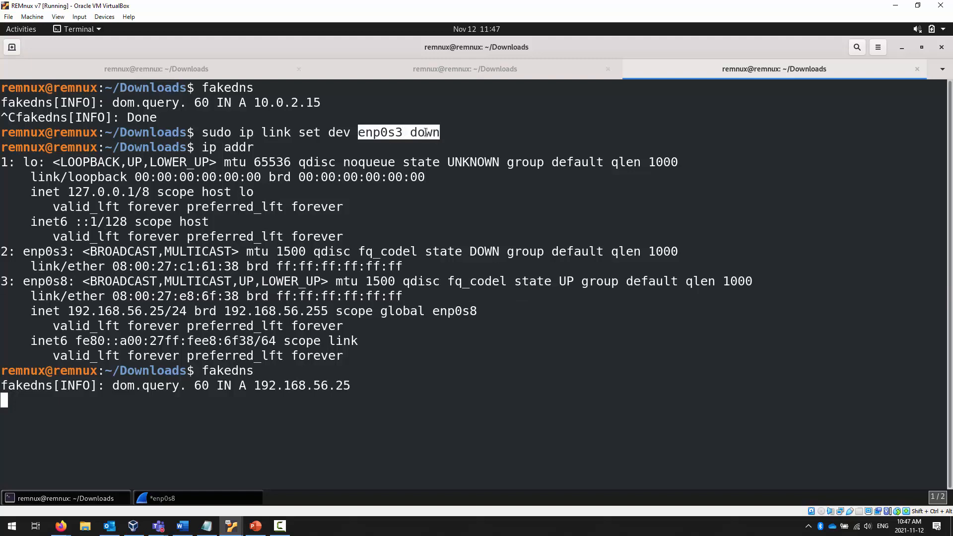
{"action": "double_click", "coordinate": [217, 133]}
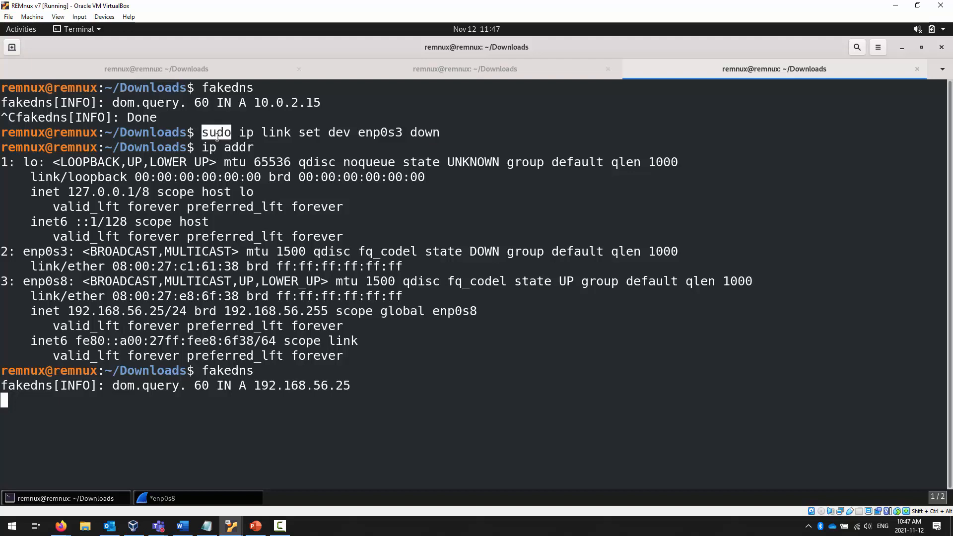
Review the command that disables enp0s3, both Ethernet interface entries in the ip addr output, and the latest fakedns reply address.
{"action": "left_click_drag", "start_coordinate": [217, 133], "coordinate": [420, 134]}
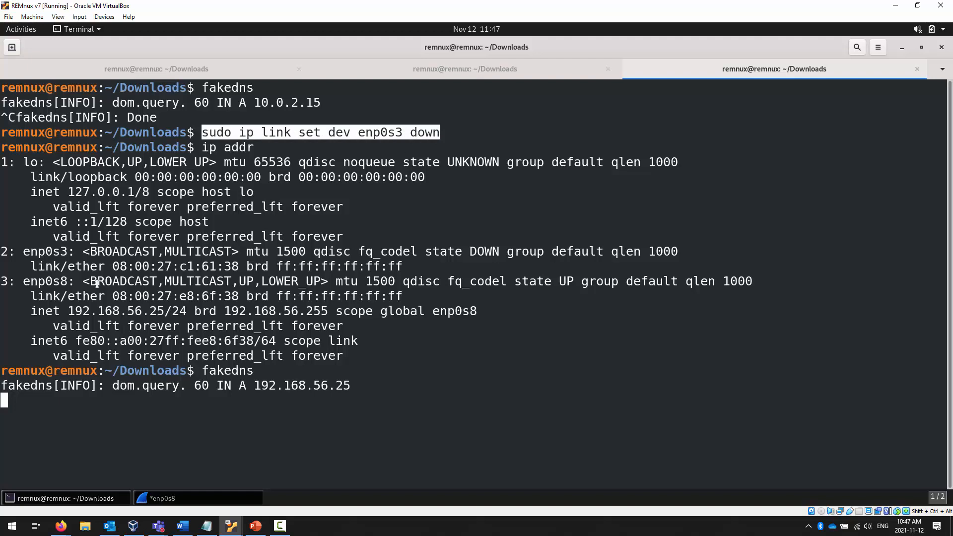
{"action": "triple_click", "coordinate": [57, 251]}
{"action": "left_click_drag", "start_coordinate": [57, 252], "coordinate": [77, 260]}
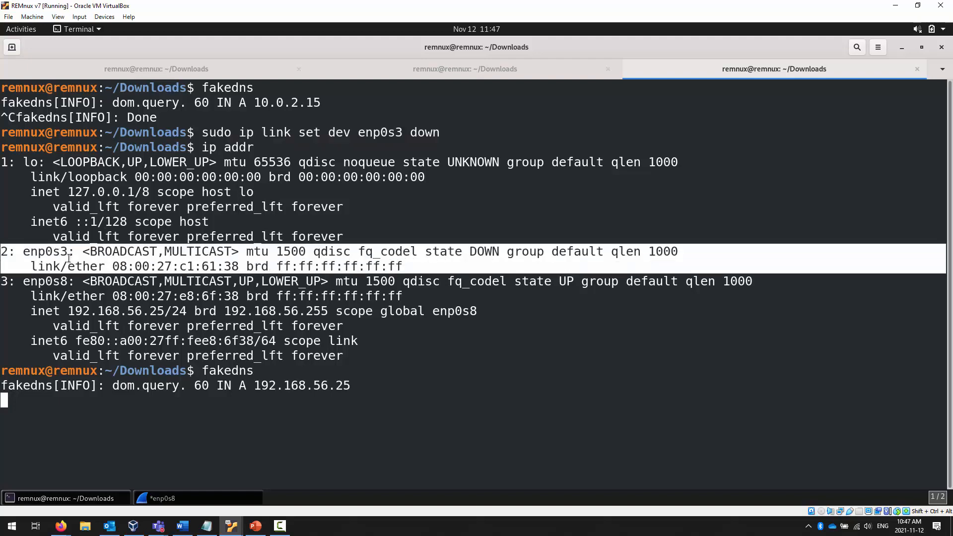
{"action": "double_click", "coordinate": [31, 289]}
{"action": "left_click_drag", "start_coordinate": [31, 289], "coordinate": [327, 355]}
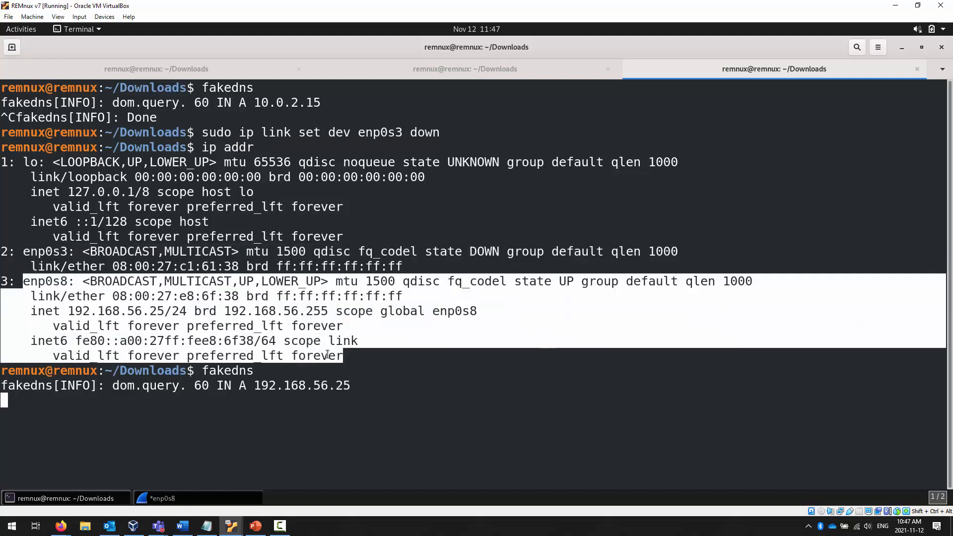
{"action": "double_click", "coordinate": [233, 372]}
{"action": "double_click", "coordinate": [281, 386]}
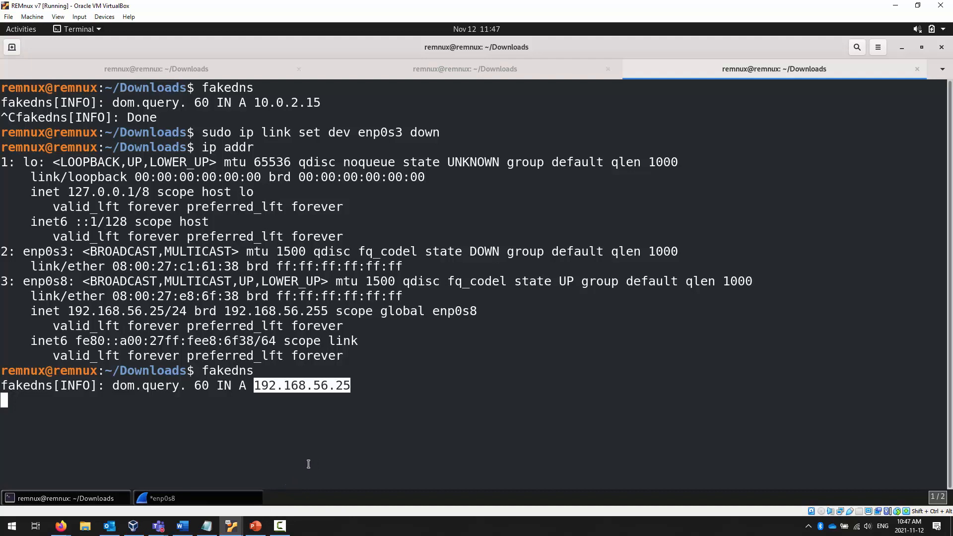
{"action": "left_click", "coordinate": [400, 428]}
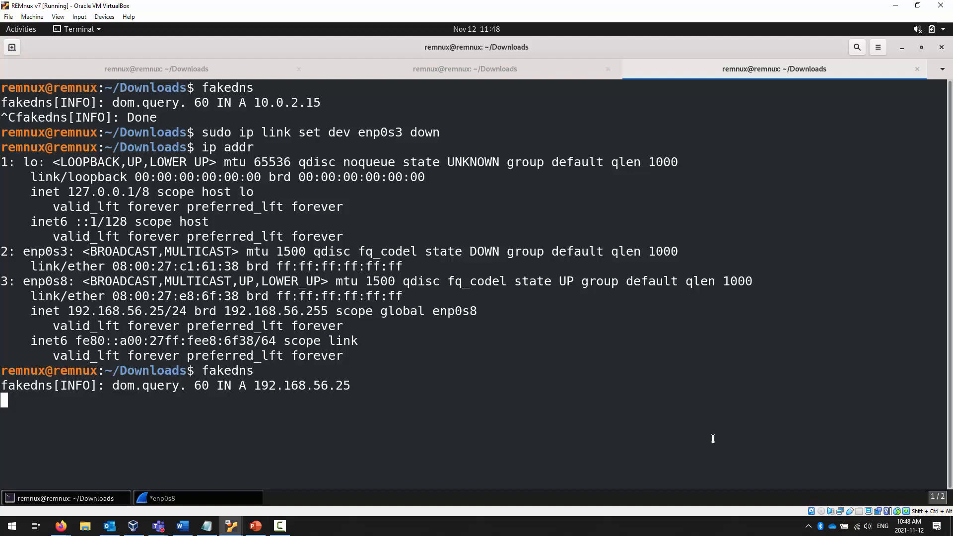
Stop the Python SimpleHTTPServer on port 80 and exit the two spare terminal sessions, keeping the fakedns session running.
{"action": "left_click", "coordinate": [201, 71]}
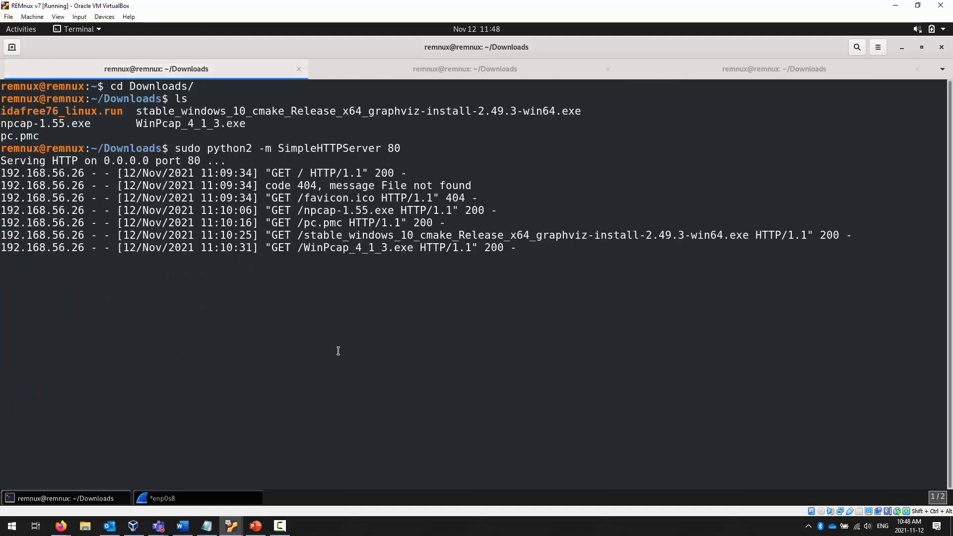
{"action": "key", "text": "ctrl+c"}
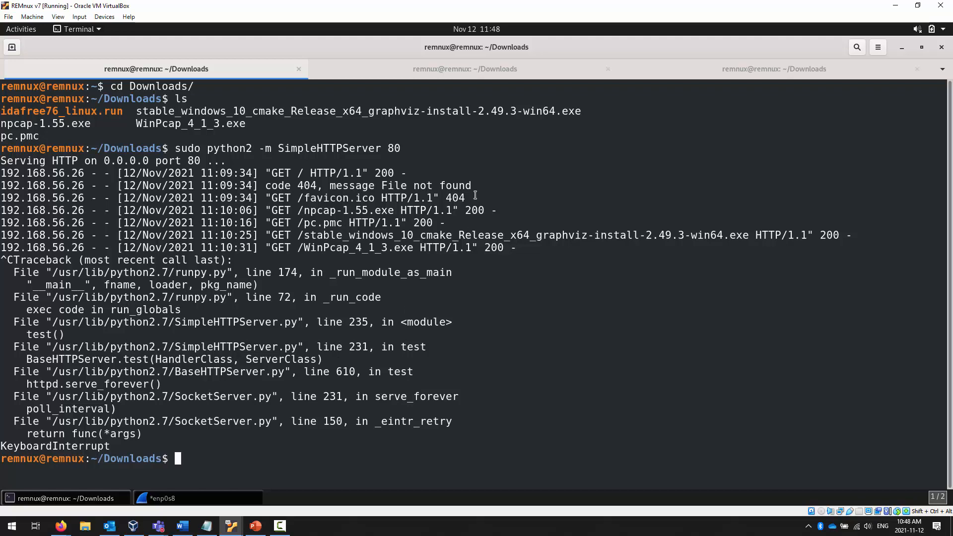
{"action": "left_click", "coordinate": [509, 72]}
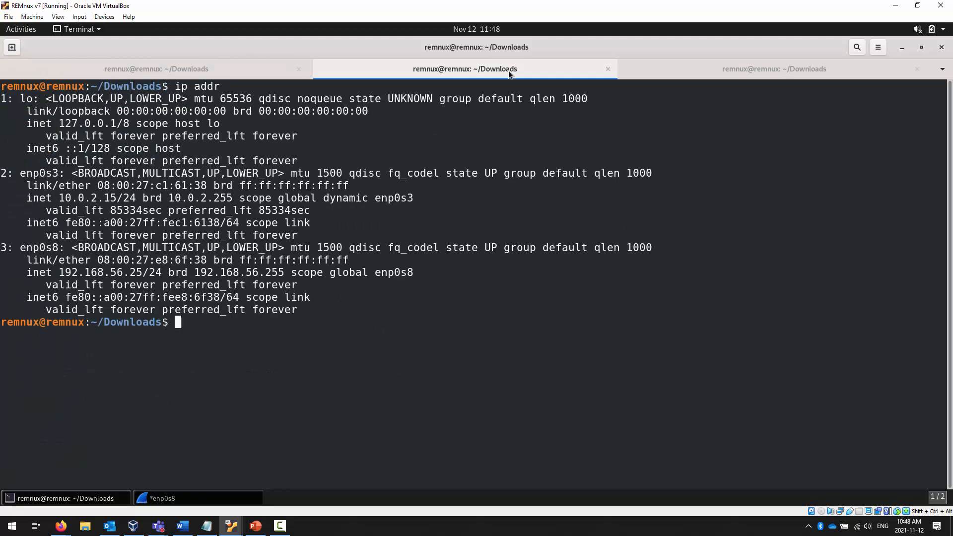
{"action": "left_click", "coordinate": [772, 71]}
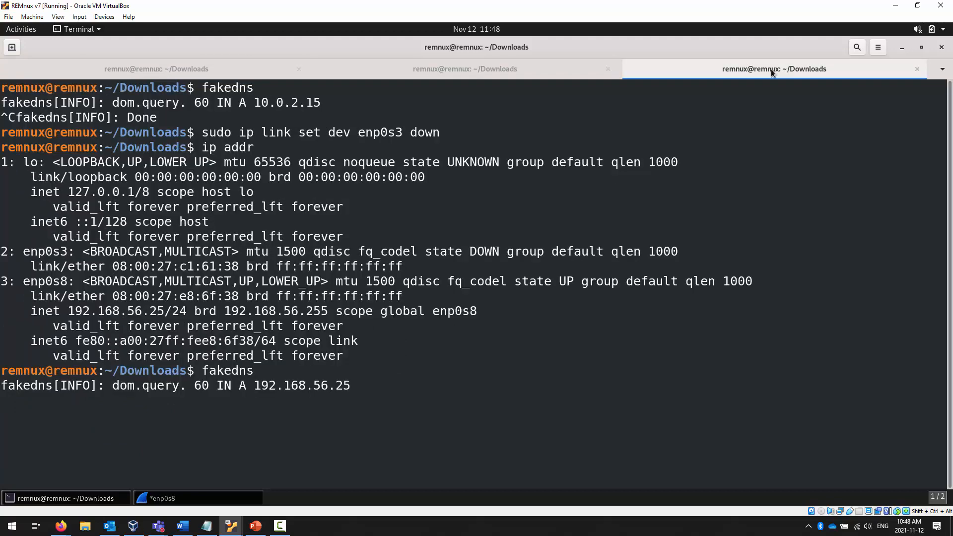
{"action": "left_click", "coordinate": [454, 74]}
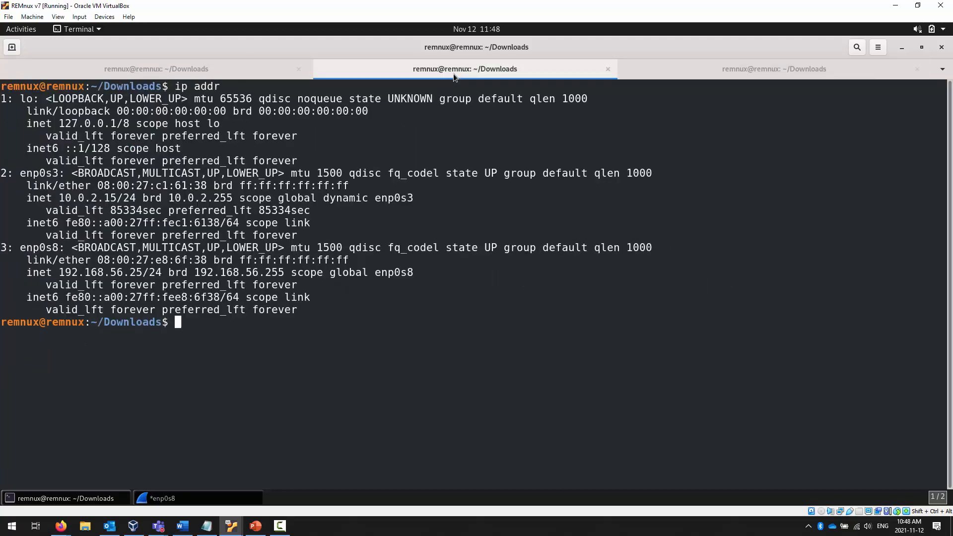
{"action": "left_click", "coordinate": [194, 74]}
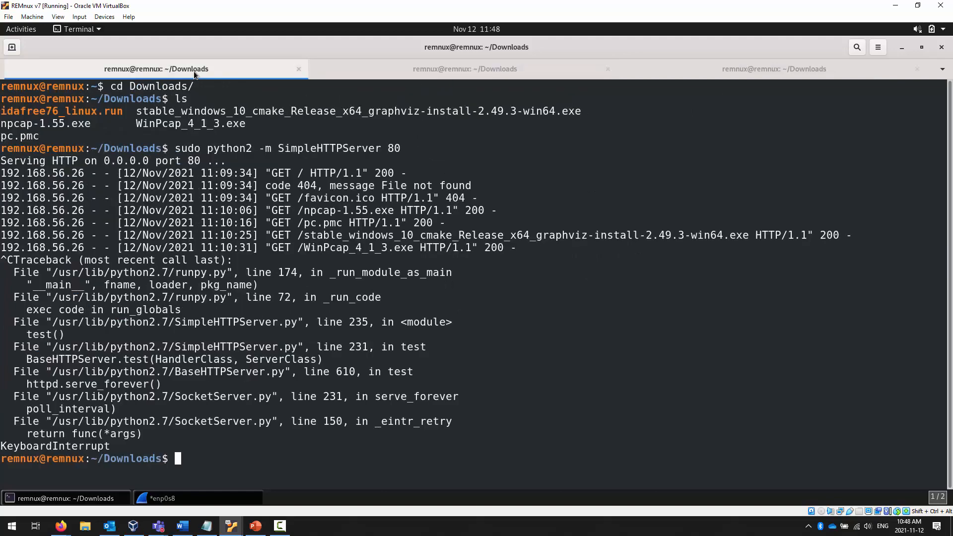
{"action": "type", "text": "exit"}
{"action": "key", "text": "Return"}
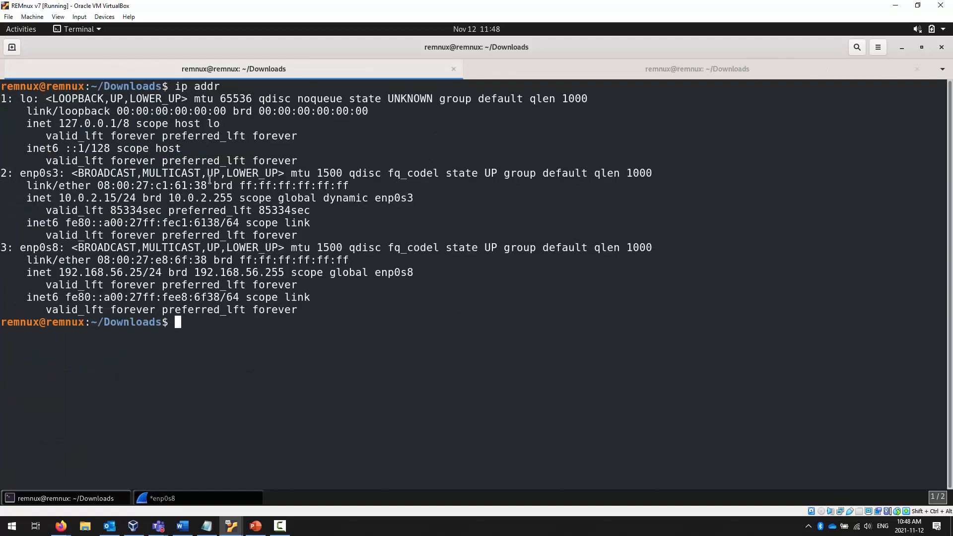
{"action": "type", "text": "exit"}
{"action": "key", "text": "Return"}
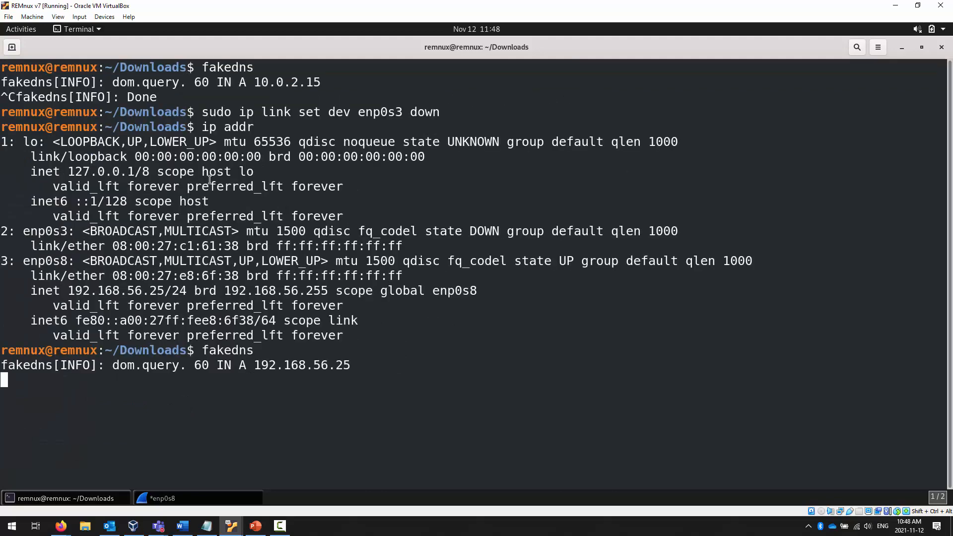
Open a new terminal session with enlarged text alongside the fakedns one, and switch to the Wireshark capture.
{"action": "key", "text": "ctrl+shift+t"}
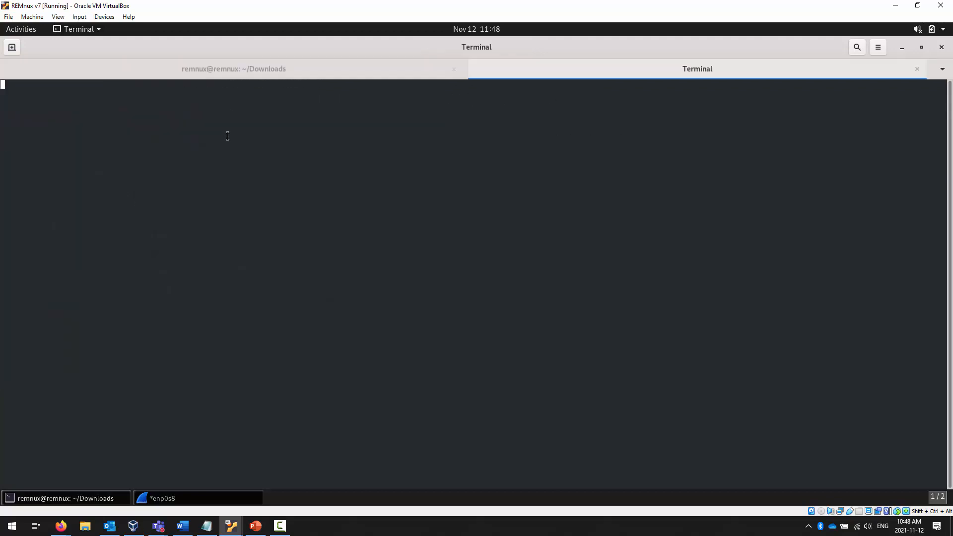
{"action": "key", "text": "ctrl+plus"}
{"action": "key", "text": "ctrl+plus"}
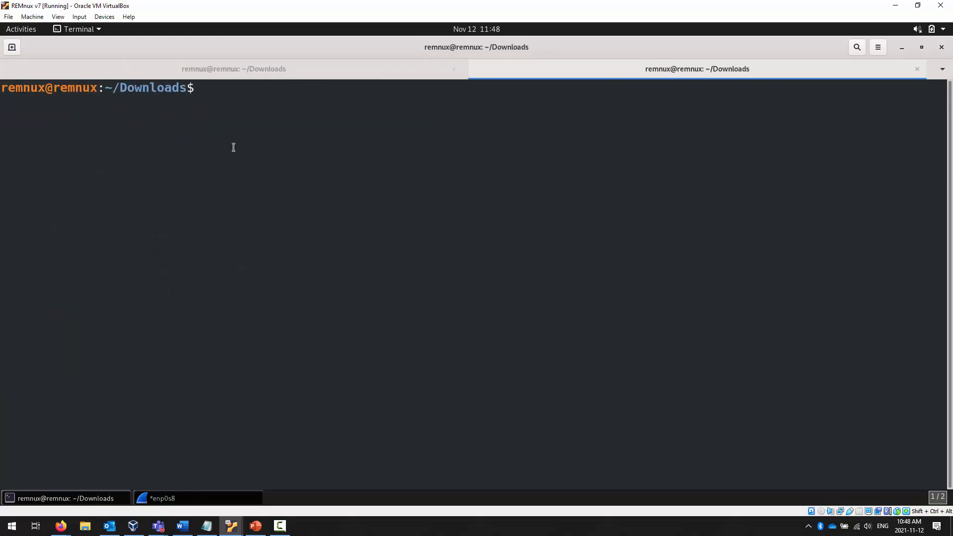
{"action": "left_click", "coordinate": [228, 67]}
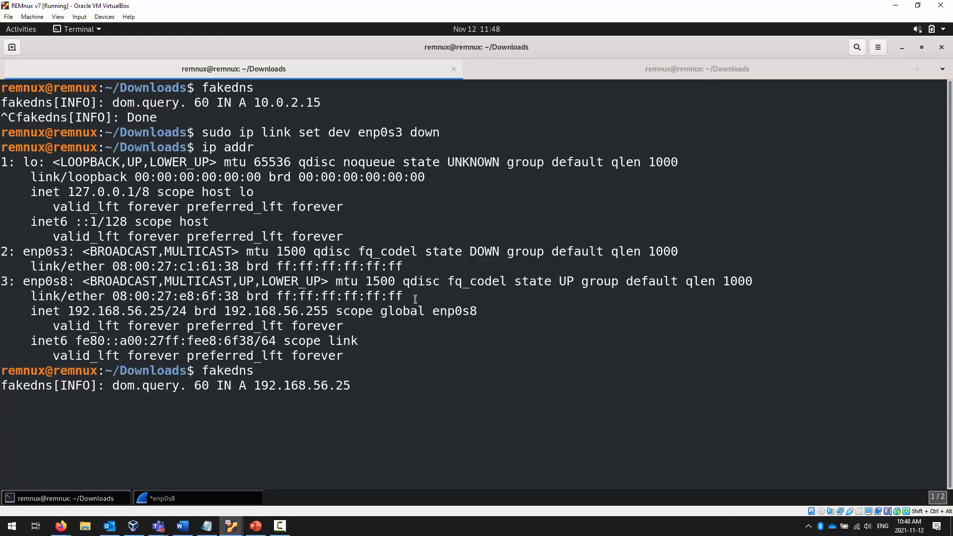
{"action": "left_click", "coordinate": [174, 499]}
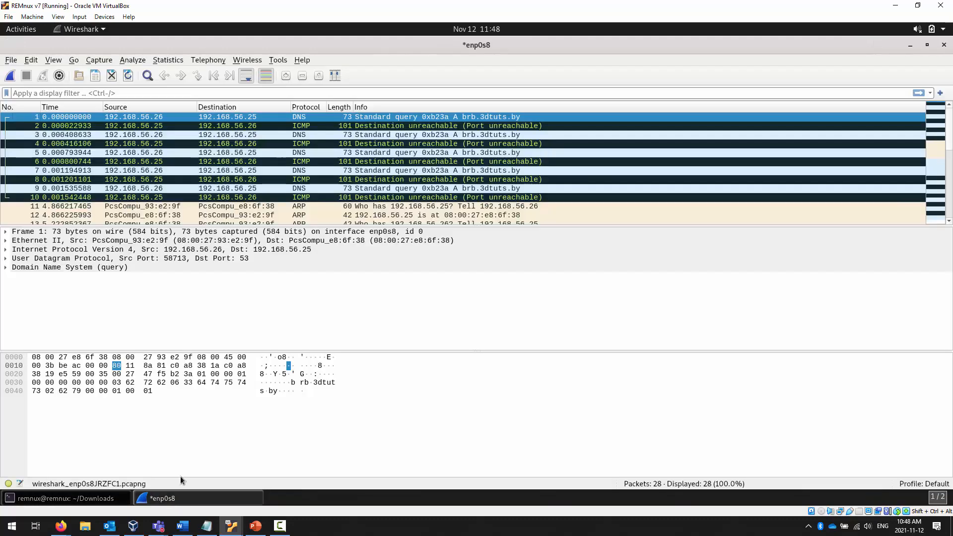
{"action": "right_click", "coordinate": [70, 138]}
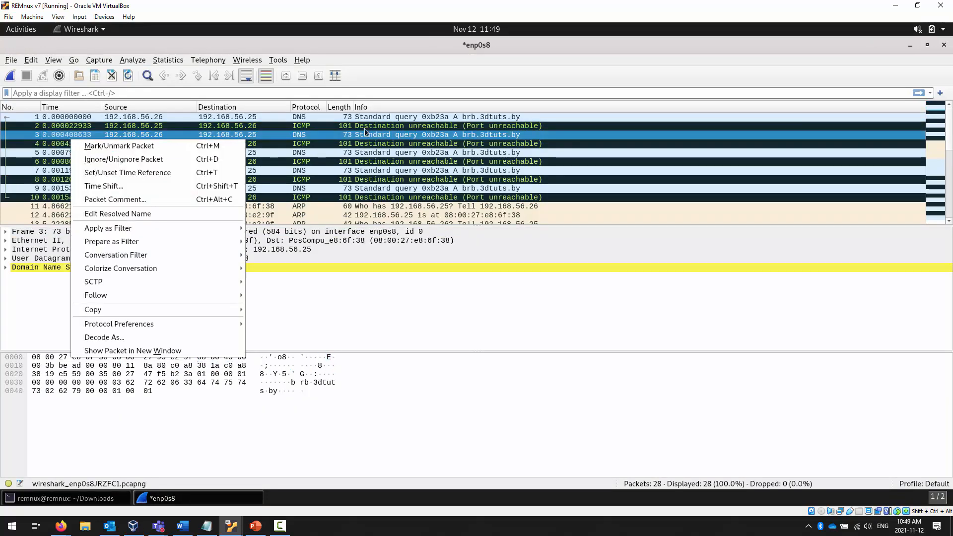
{"action": "left_click", "coordinate": [472, 72]}
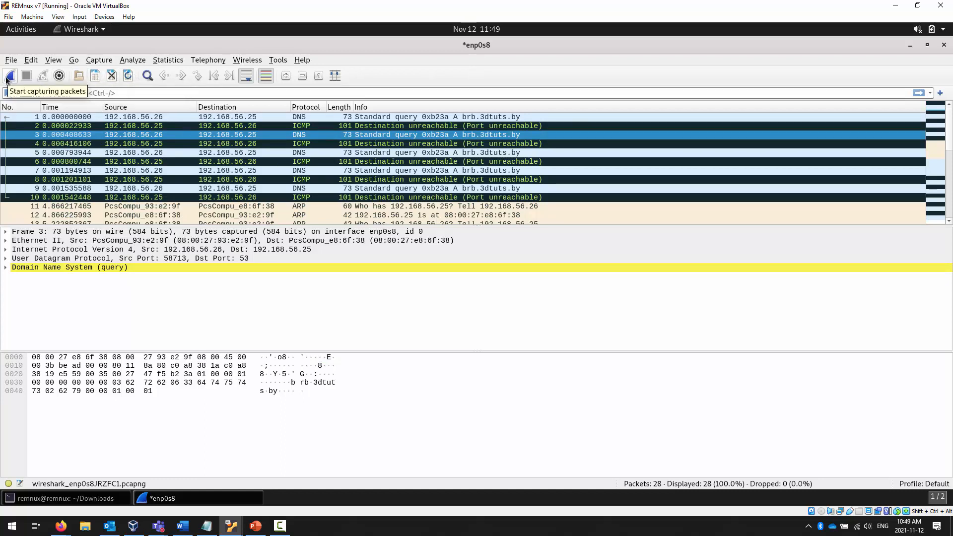
{"action": "left_click", "coordinate": [118, 143]}
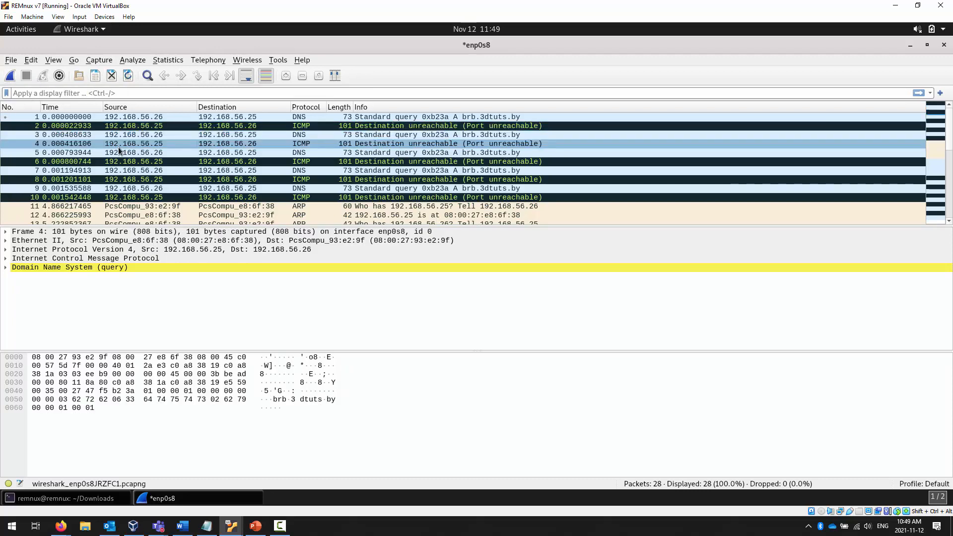
{"action": "key", "text": "ctrl+a"}
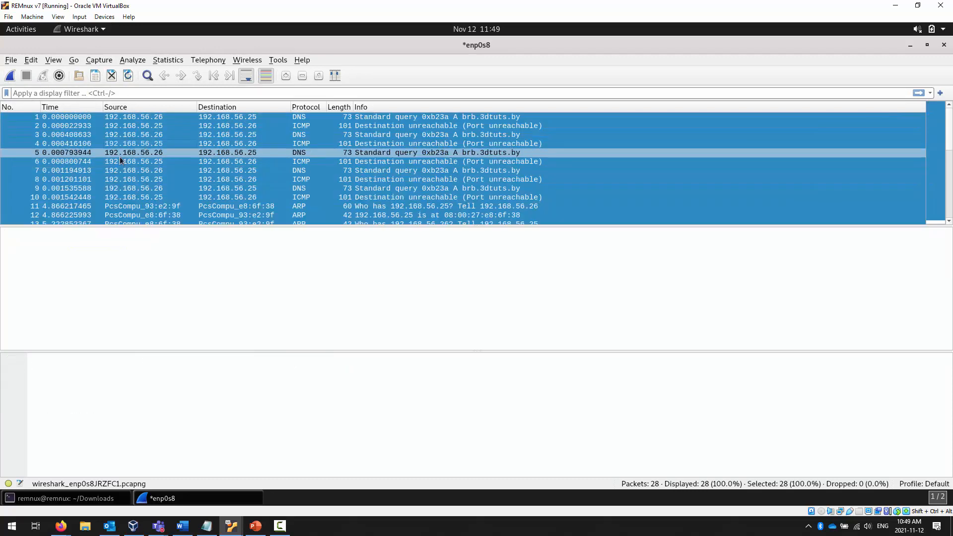
{"action": "right_click", "coordinate": [118, 159]}
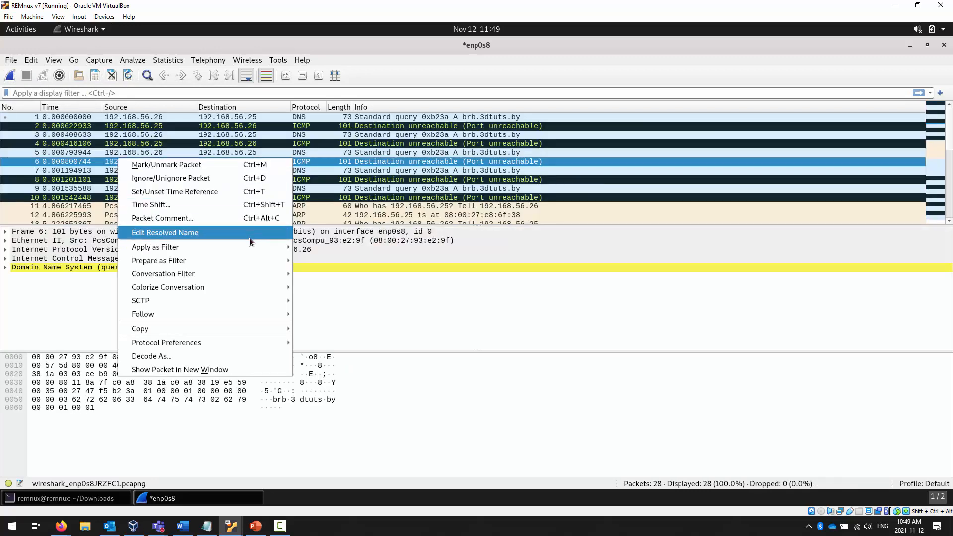
{"action": "left_click", "coordinate": [438, 191]}
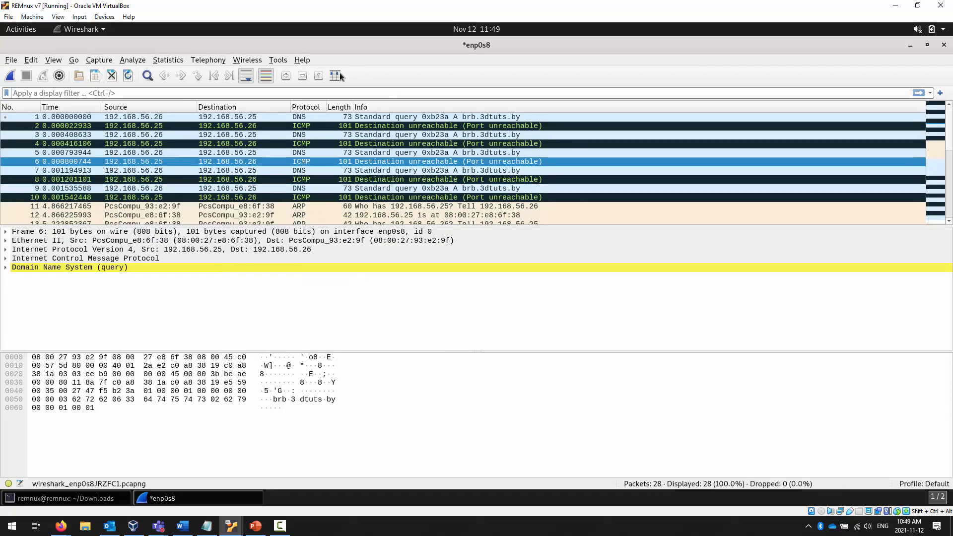
Start a new Wireshark capture on enp0s8 without saving the previously captured packets.
{"action": "left_click", "coordinate": [11, 77]}
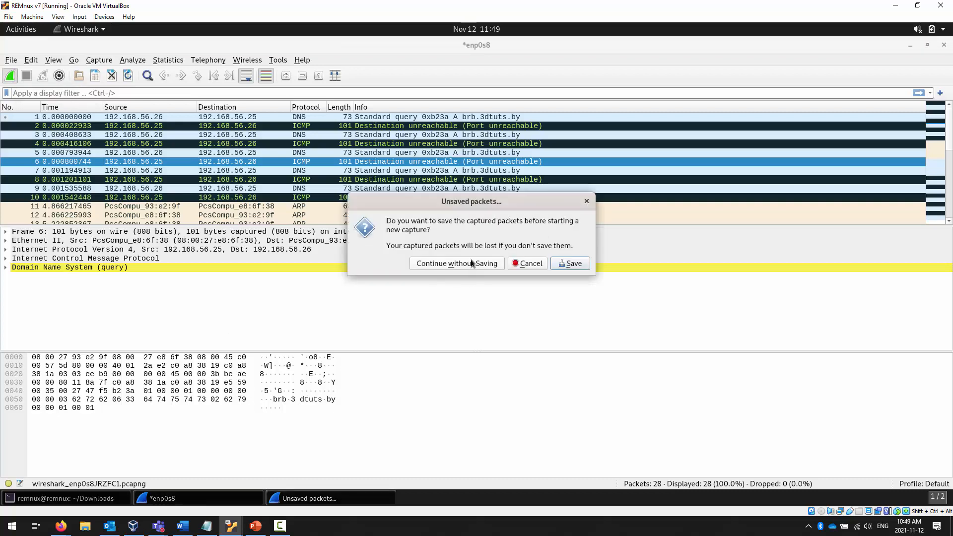
{"action": "left_click", "coordinate": [481, 263]}
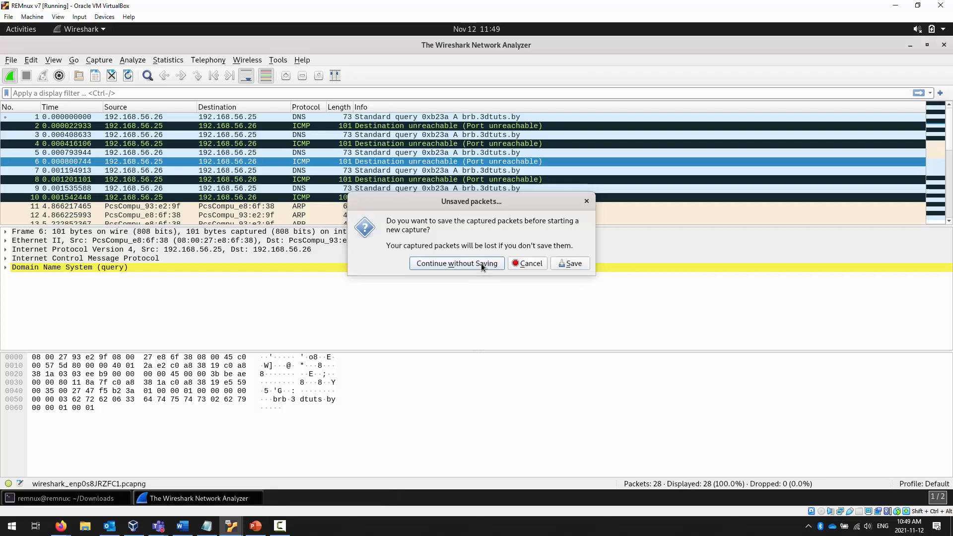
{"action": "key", "text": "alt+Tab"}
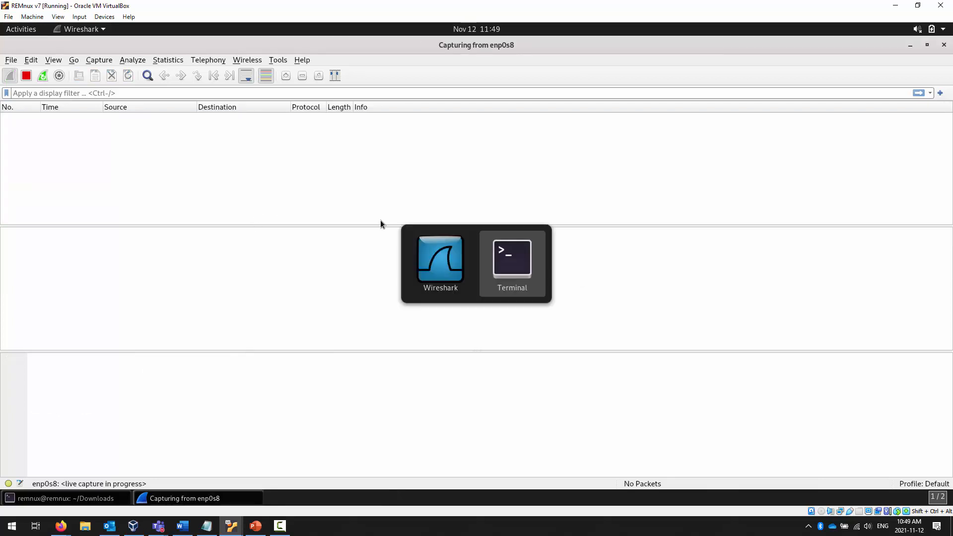
{"action": "key", "text": "alt+Tab"}
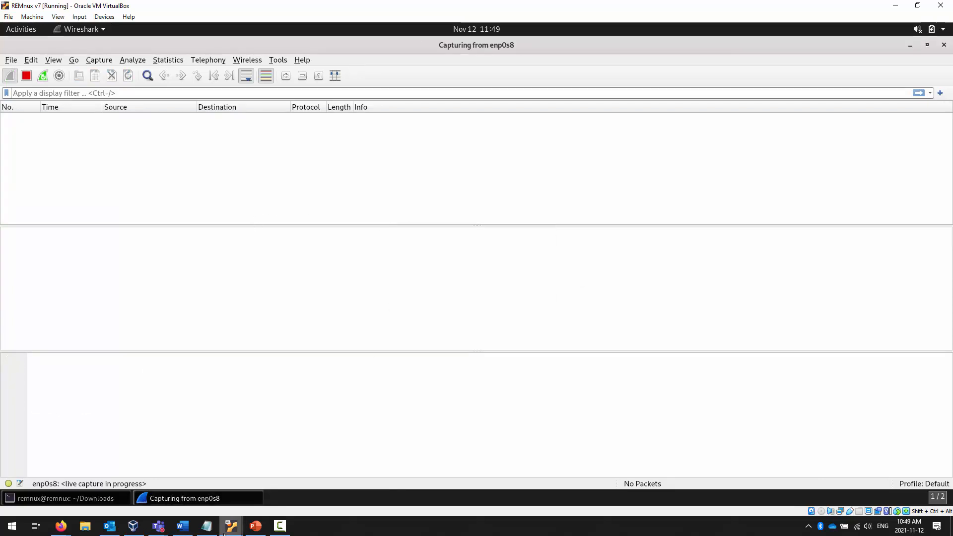
Switch to the FlareVM machine, run brbbot.exe from the desktop and open the clock to time its run.
{"action": "mouse_move", "coordinate": [231, 527]}
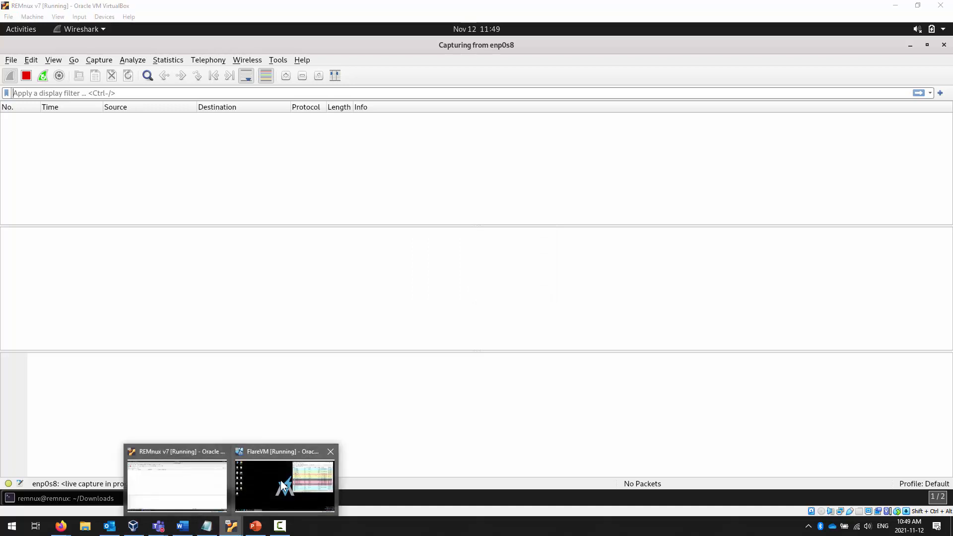
{"action": "left_click", "coordinate": [281, 479]}
{"action": "left_click", "coordinate": [237, 320]}
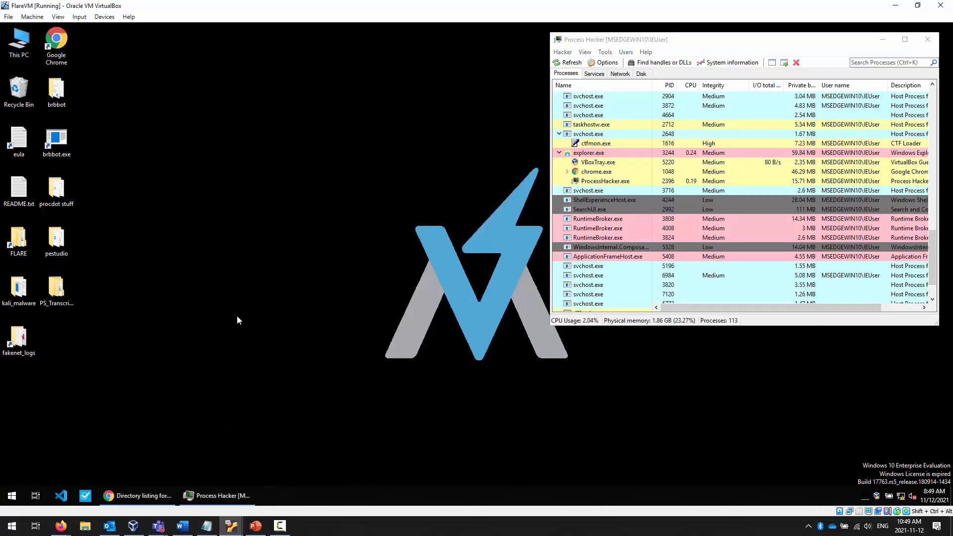
{"action": "left_click", "coordinate": [60, 148]}
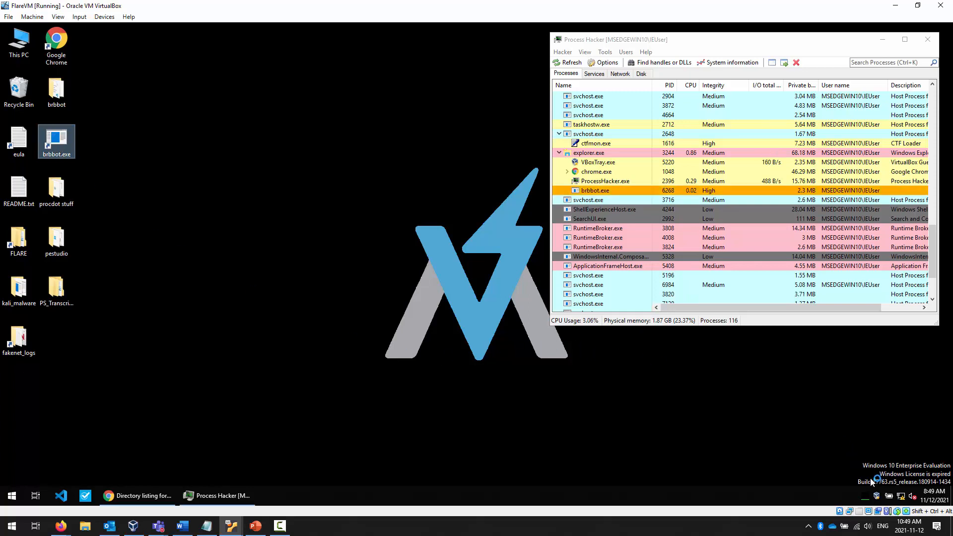
{"action": "left_click", "coordinate": [933, 497]}
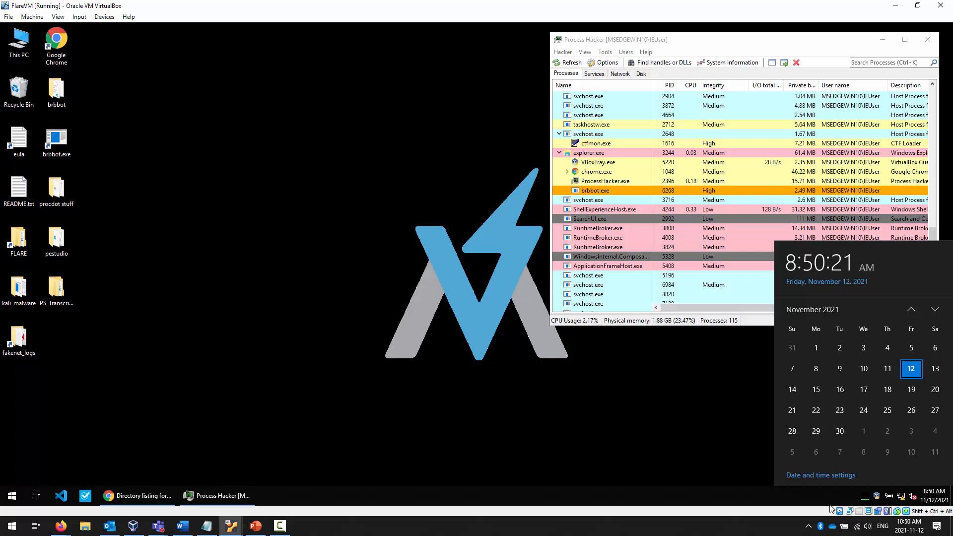
Terminate the brbbot.exe process in Process Hacker and confirm the termination.
{"action": "left_click", "coordinate": [595, 190]}
{"action": "right_click", "coordinate": [593, 189]}
{"action": "left_click", "coordinate": [634, 198]}
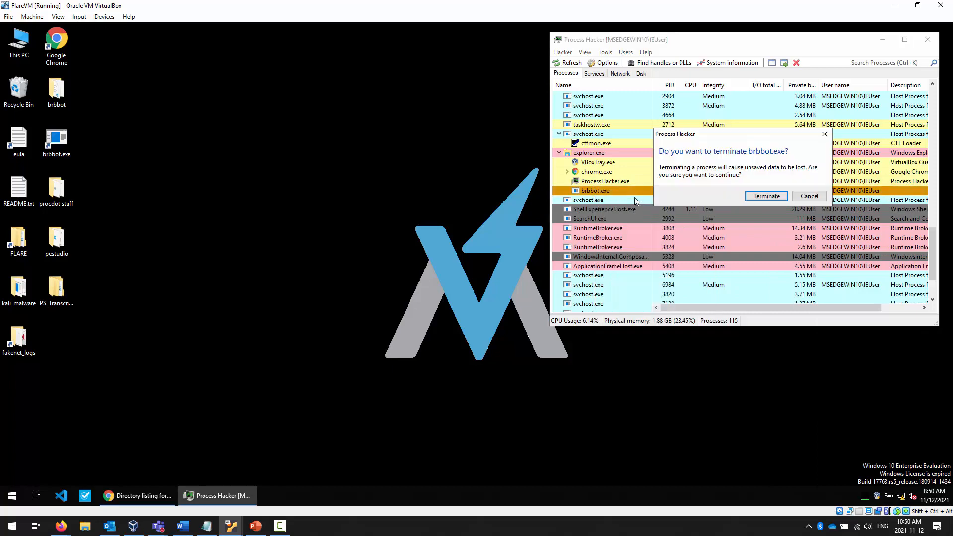
{"action": "left_click", "coordinate": [767, 196]}
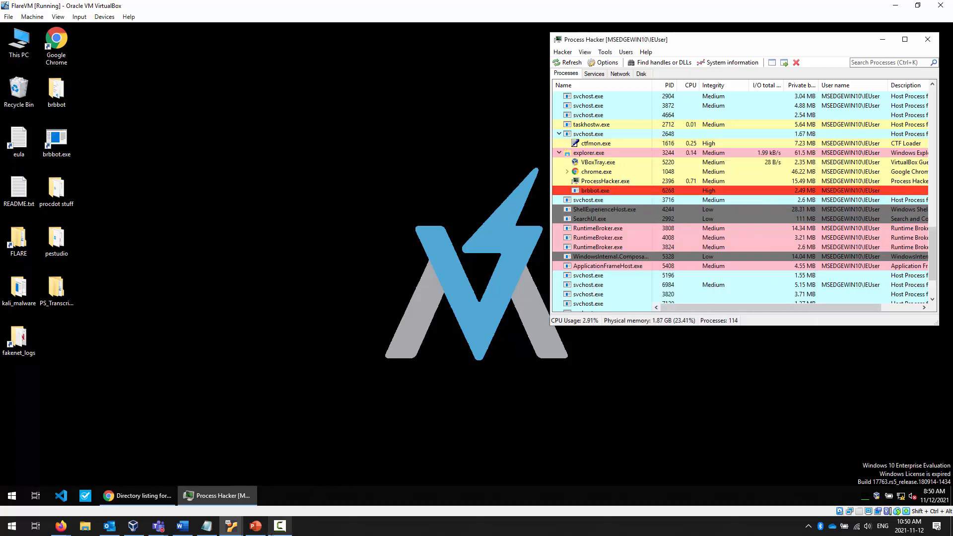
Switch back to the REMnux machine and stop the live Wireshark capture on enp0s8.
{"action": "mouse_move", "coordinate": [232, 526]}
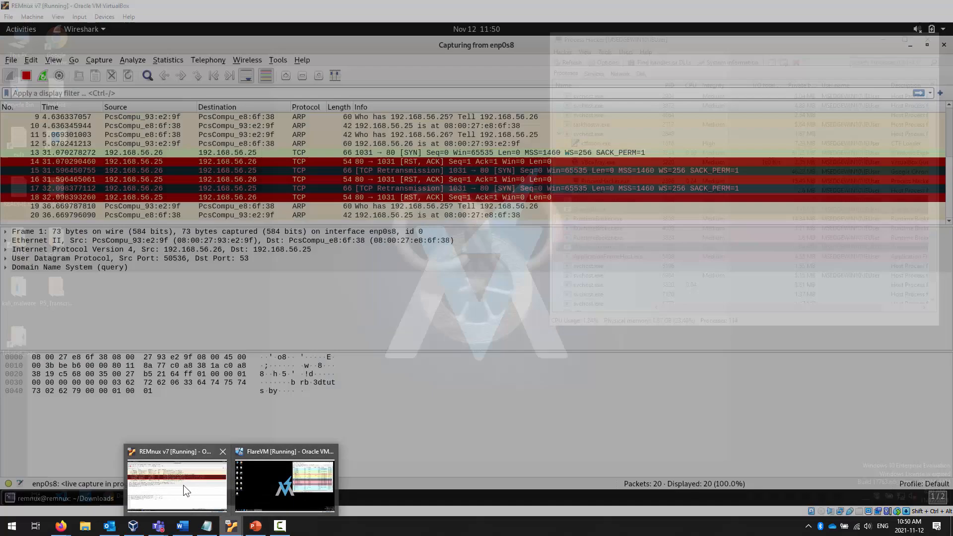
{"action": "left_click", "coordinate": [183, 485]}
{"action": "left_click", "coordinate": [25, 75]}
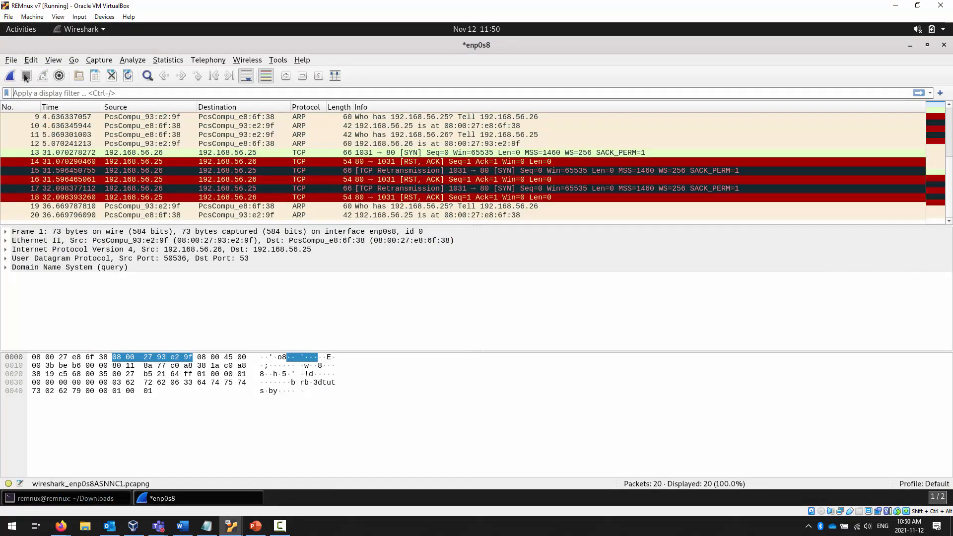
Examine the captured packets, comparing the DNS query for brb.3dtuts.by and its response with the TCP connection attempts to port 80.
{"action": "scroll", "coordinate": [522, 164], "scroll_direction": "up", "scroll_amount": 1}
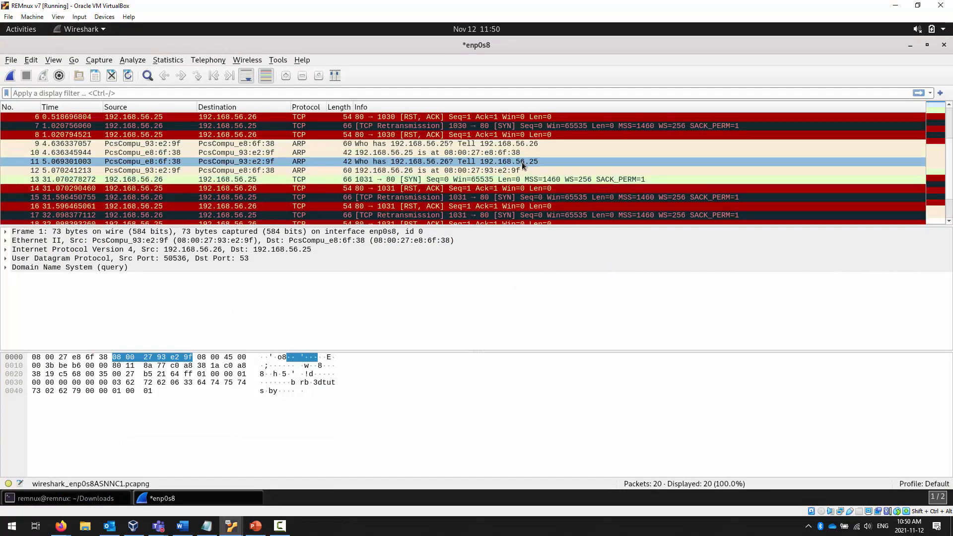
{"action": "scroll", "coordinate": [579, 168], "scroll_direction": "up", "scroll_amount": 2}
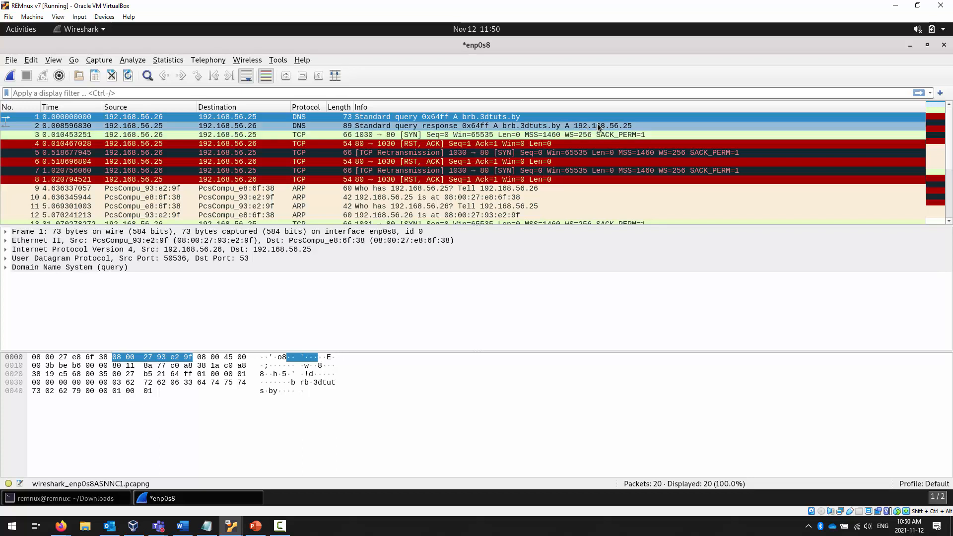
{"action": "scroll", "coordinate": [596, 144], "scroll_direction": "down", "scroll_amount": 1}
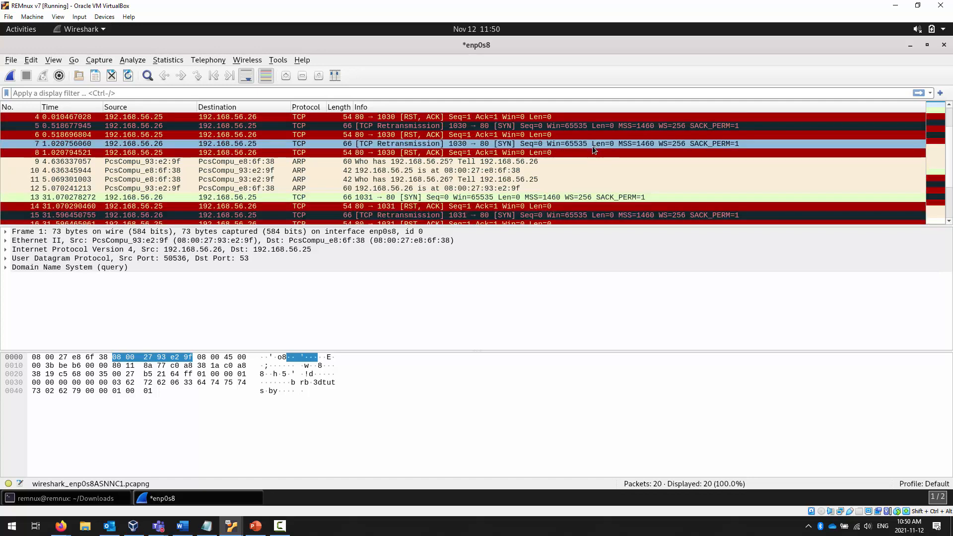
{"action": "scroll", "coordinate": [594, 149], "scroll_direction": "down", "scroll_amount": 2}
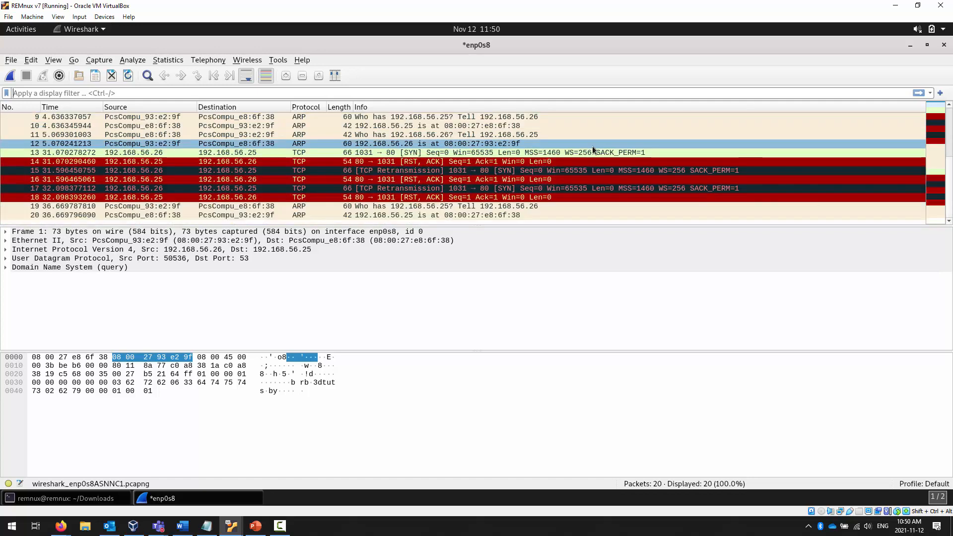
{"action": "scroll", "coordinate": [399, 181], "scroll_direction": "up", "scroll_amount": 1}
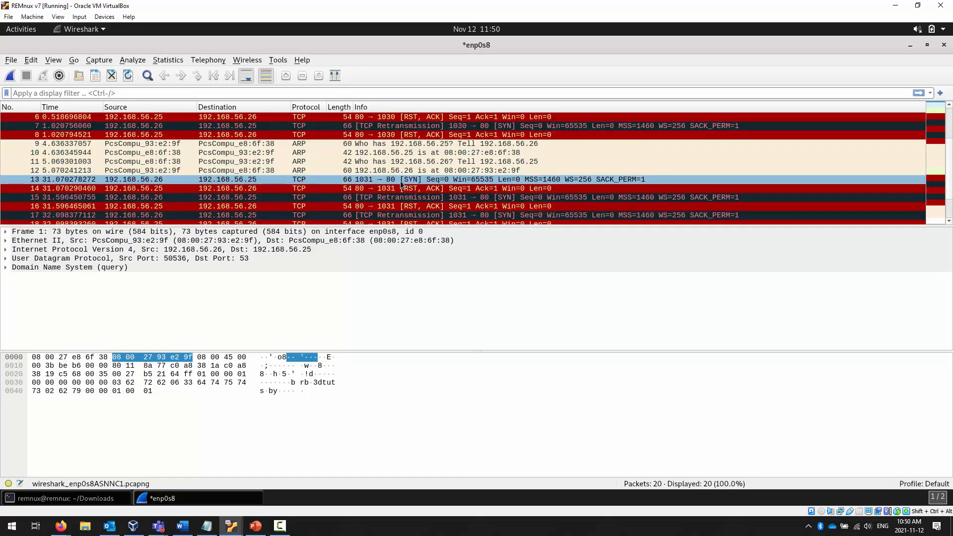
{"action": "scroll", "coordinate": [400, 181], "scroll_direction": "up", "scroll_amount": 1}
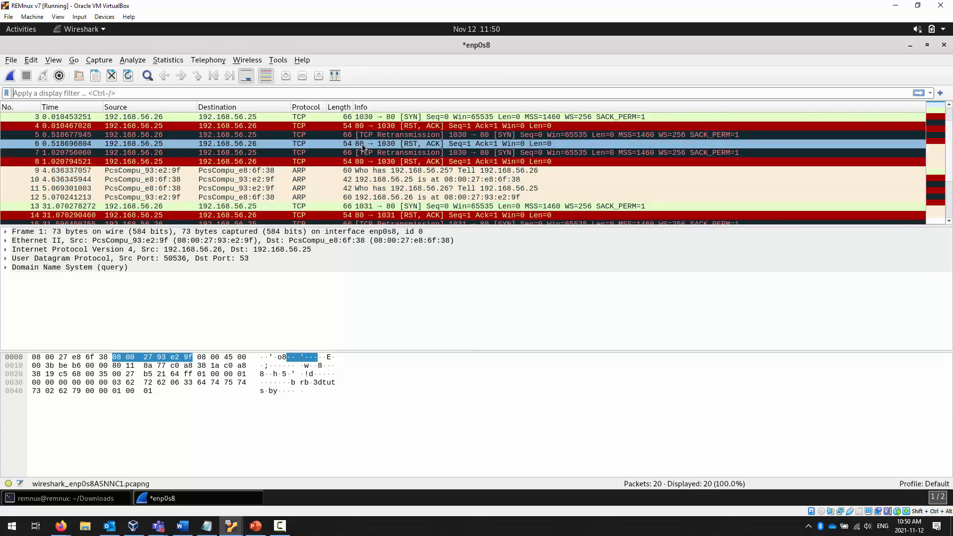
{"action": "scroll", "coordinate": [363, 169], "scroll_direction": "down", "scroll_amount": 2}
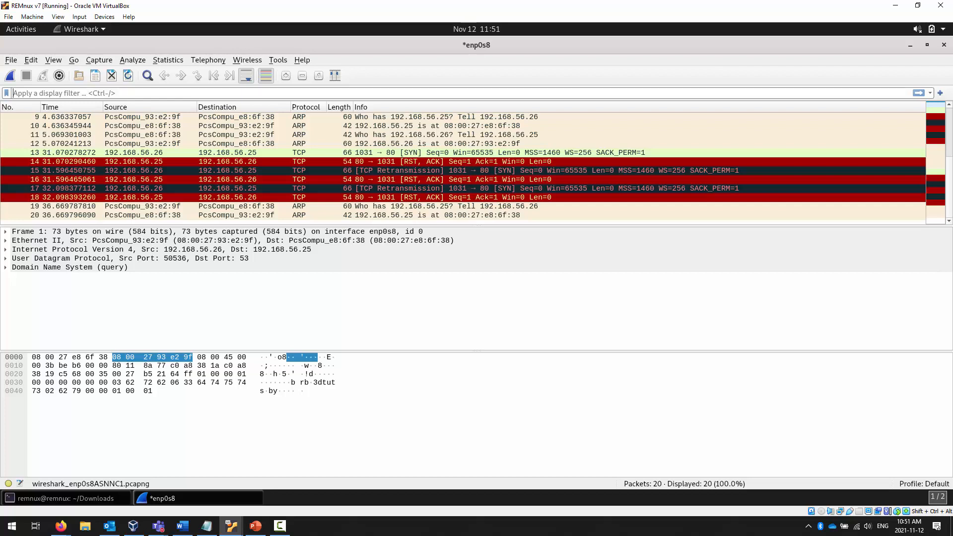
{"action": "left_click", "coordinate": [761, 215]}
{"action": "left_click", "coordinate": [628, 180]}
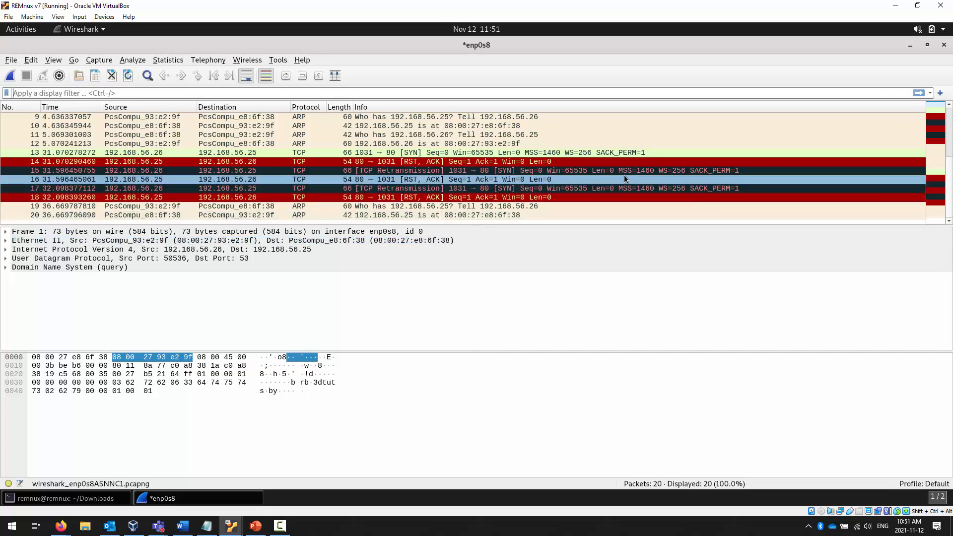
{"action": "scroll", "coordinate": [536, 197], "scroll_direction": "up", "scroll_amount": 3}
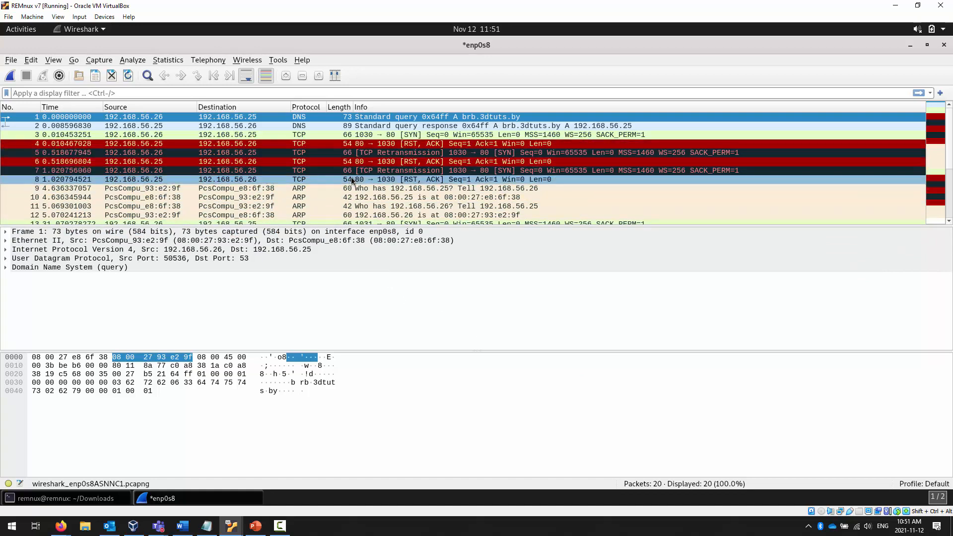
{"action": "scroll", "coordinate": [409, 176], "scroll_direction": "down", "scroll_amount": 3}
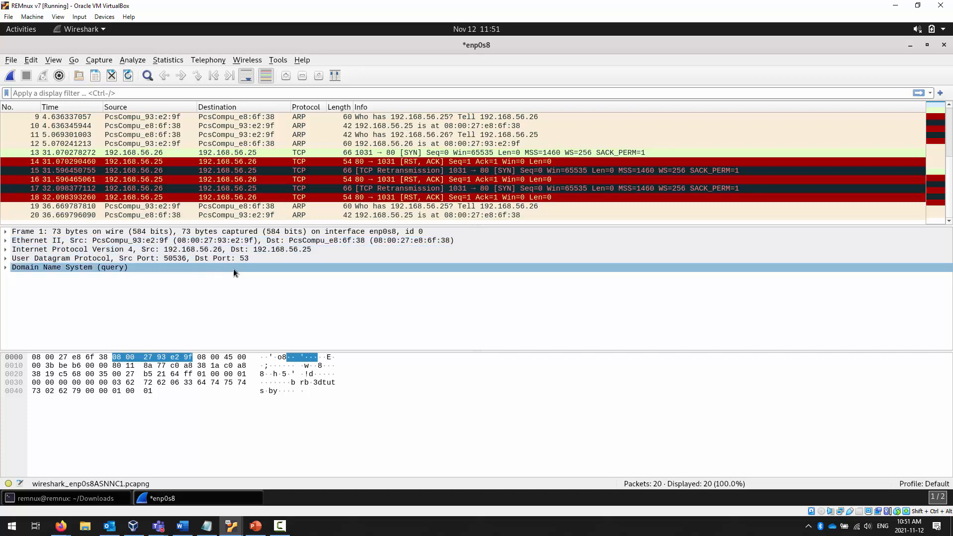
Leave Wireshark for the REMnux terminal and bring up its second session in ~/Downloads, keeping fakedns running in the first.
{"action": "left_click", "coordinate": [231, 526]}
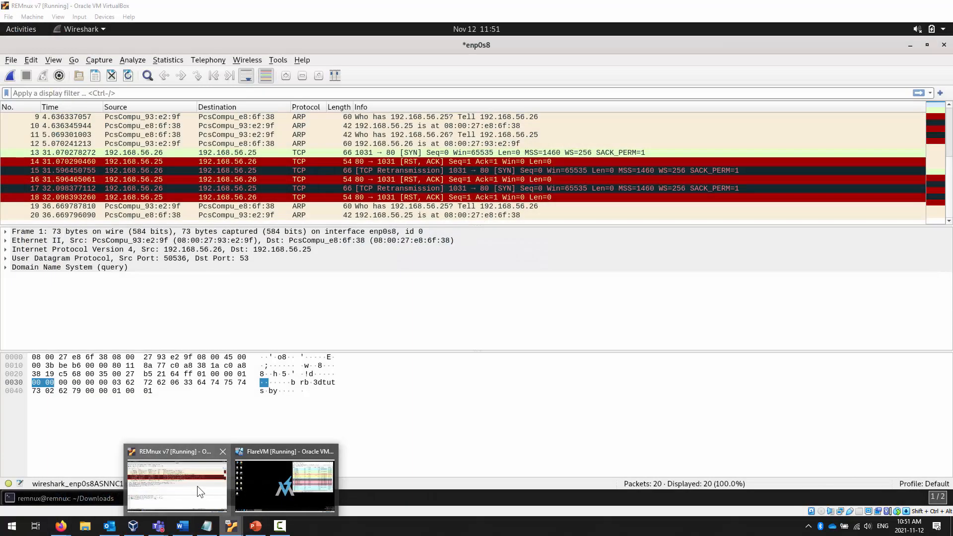
{"action": "left_click", "coordinate": [197, 487]}
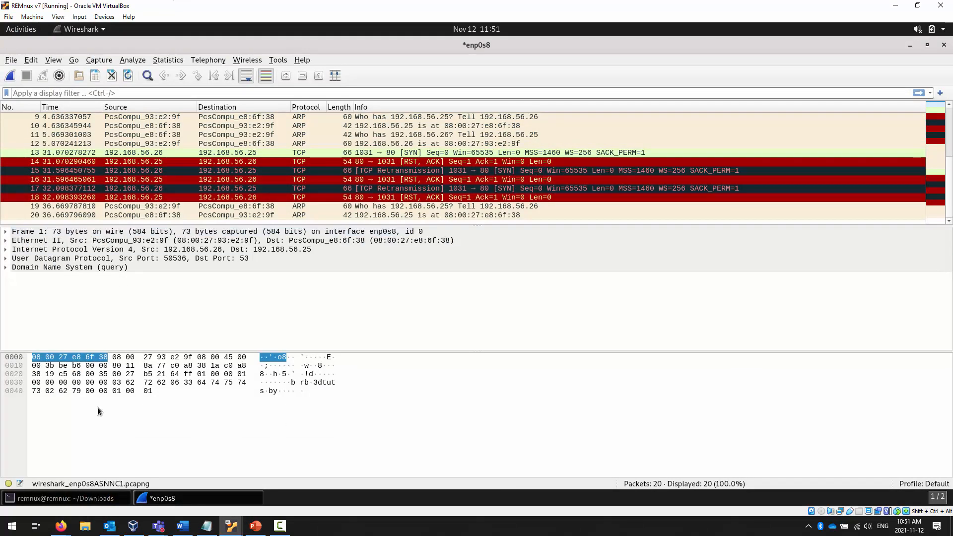
{"action": "left_click", "coordinate": [92, 498]}
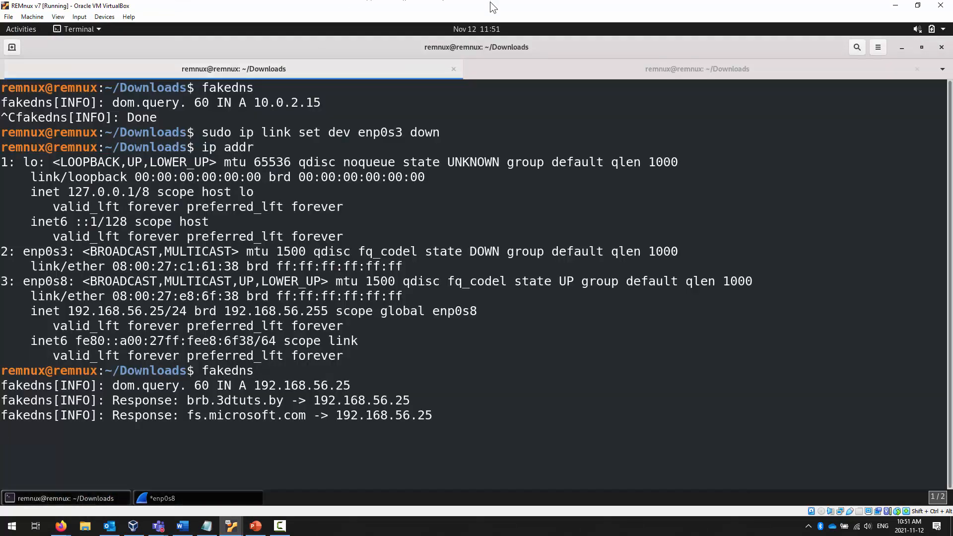
{"action": "key", "text": "ctrl+shift+t"}
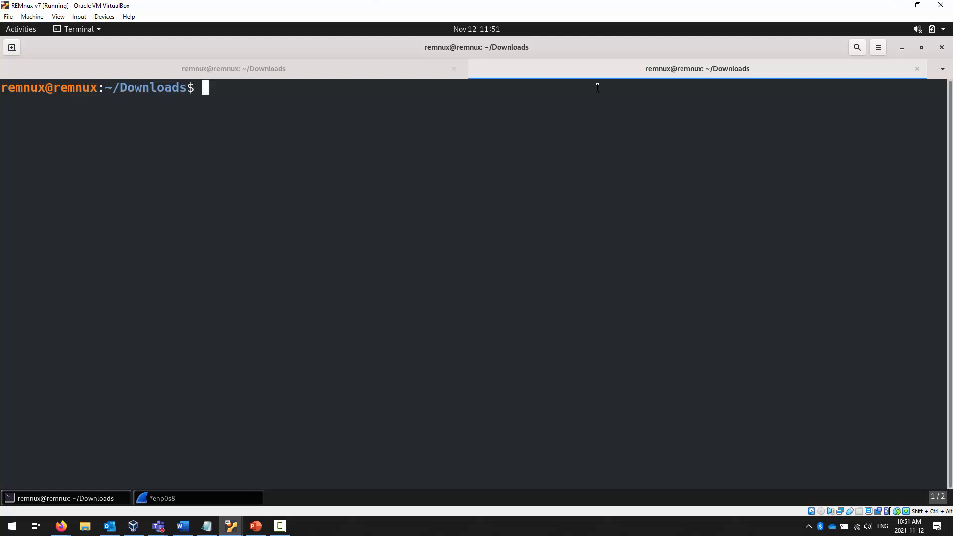
{"action": "type", "text": "py"}
{"action": "type", "text": "n"}
{"action": "key", "text": "BackSpace"}
{"action": "key", "text": "BackSpace"}
{"action": "key", "text": "BackSpace"}
{"action": "key", "text": "BackSpace"}
{"action": "key", "text": "BackSpace"}
{"action": "key", "text": "BackSpace"}
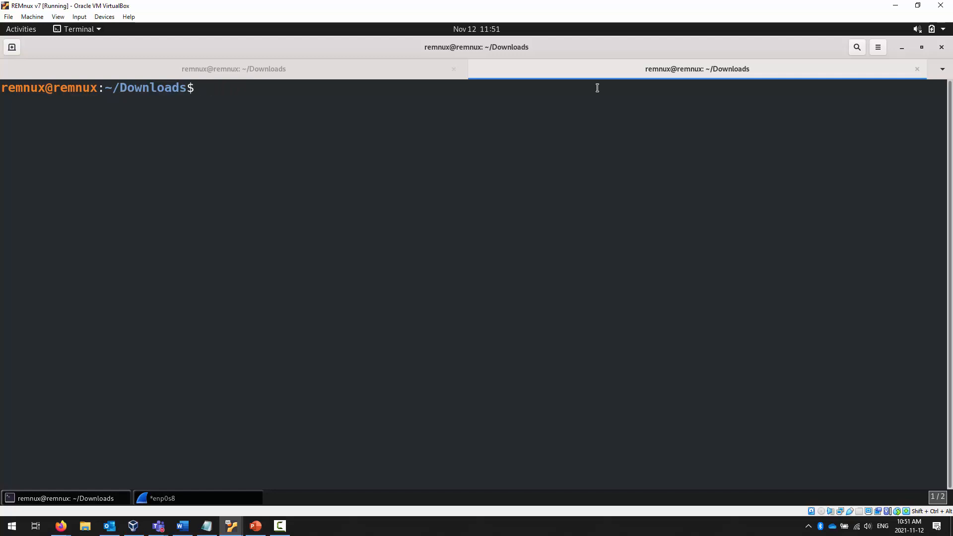
Start the local web server with "httpd start" and list all running processes with "ps -eaf".
{"action": "type", "text": "httpd start"}
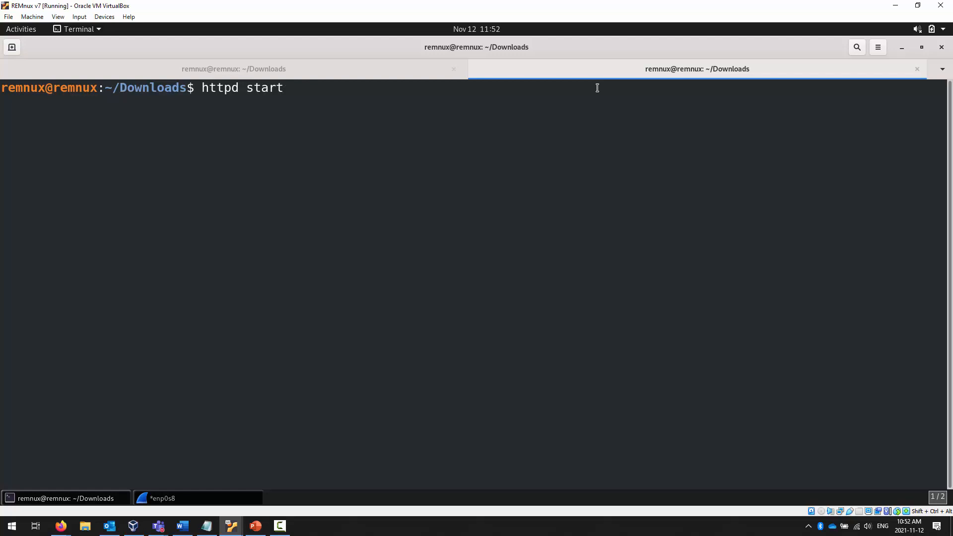
{"action": "key", "text": "Return"}
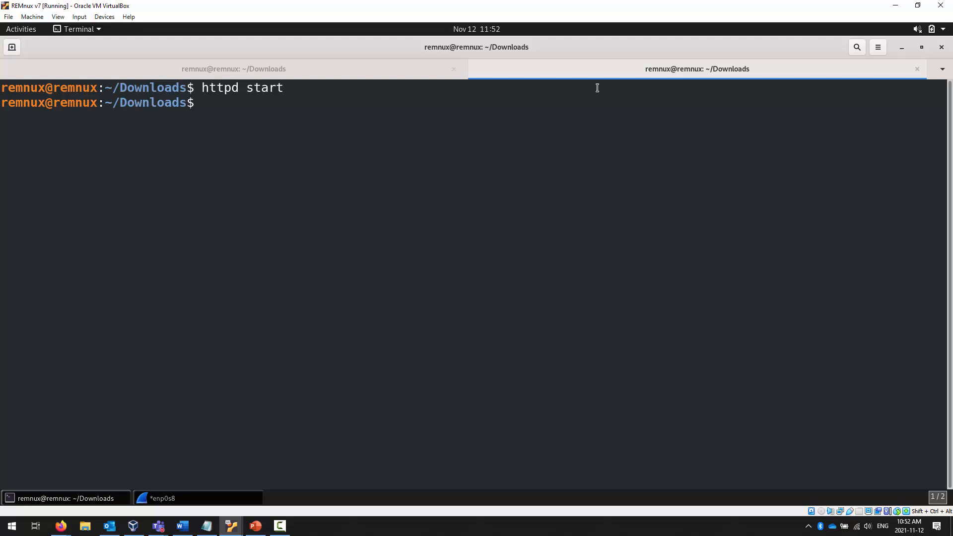
{"action": "type", "text": "ps -eaf"}
{"action": "key", "text": "Return"}
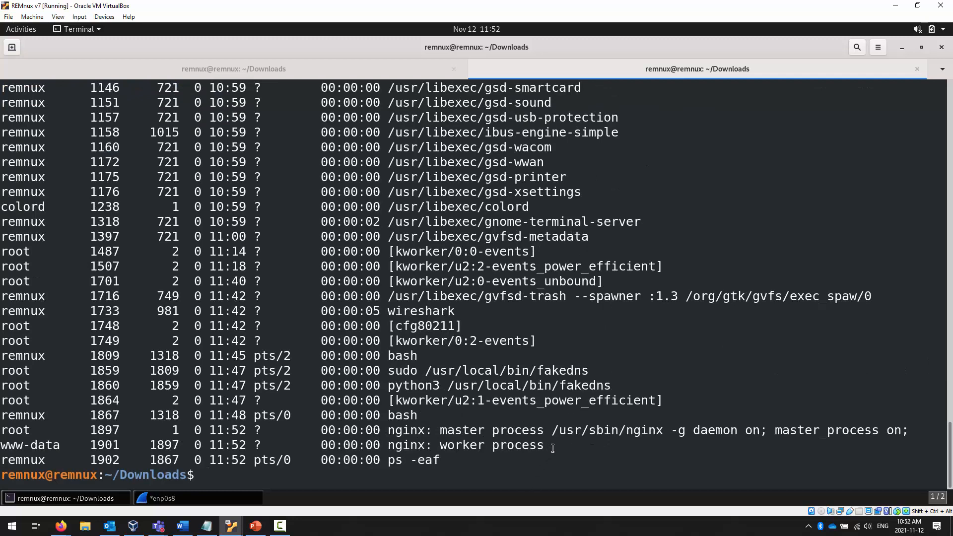
Examine the process list for the nginx and fakedns entries, and highlight the two commands at the start of the output.
{"action": "left_click_drag", "start_coordinate": [551, 445], "coordinate": [175, 370]}
{"action": "left_click", "coordinate": [440, 473]}
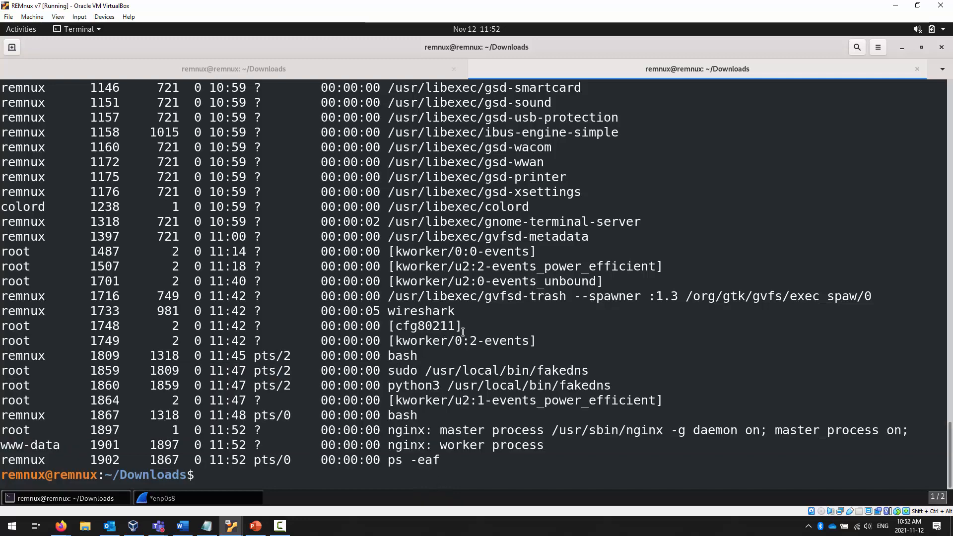
{"action": "scroll", "coordinate": [432, 317], "scroll_direction": "up", "scroll_amount": 10}
{"action": "scroll", "coordinate": [438, 314], "scroll_direction": "up", "scroll_amount": 20}
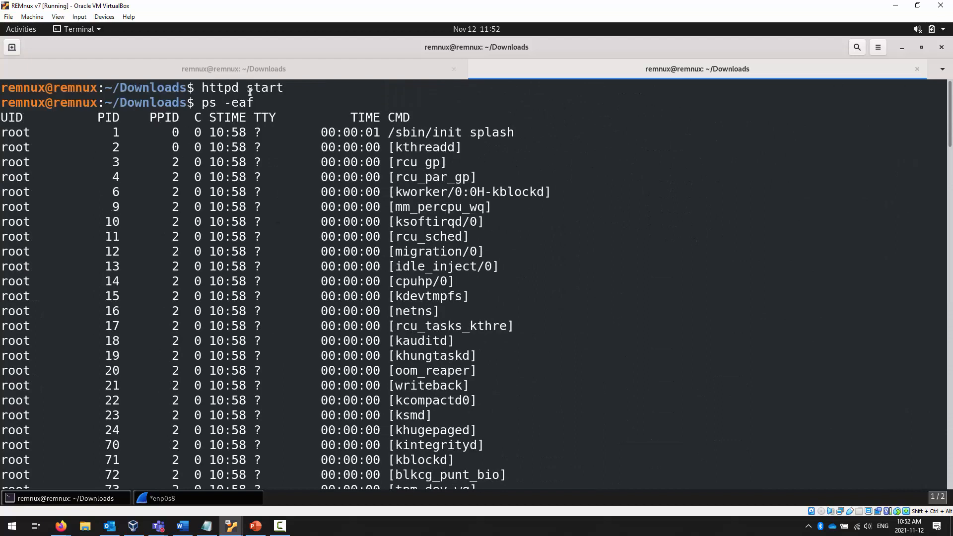
{"action": "left_click_drag", "start_coordinate": [293, 88], "coordinate": [2, 115]}
{"action": "left_click", "coordinate": [0, 95]}
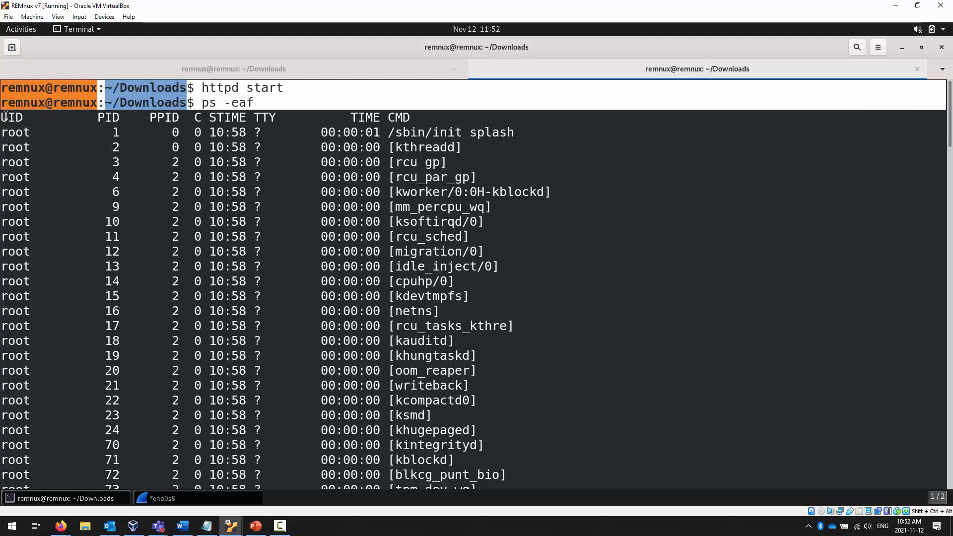
Open Firefox, load localhost to check the web server, and place the unmaximized browser window over the right half of the terminal.
{"action": "left_click", "coordinate": [11, 31]}
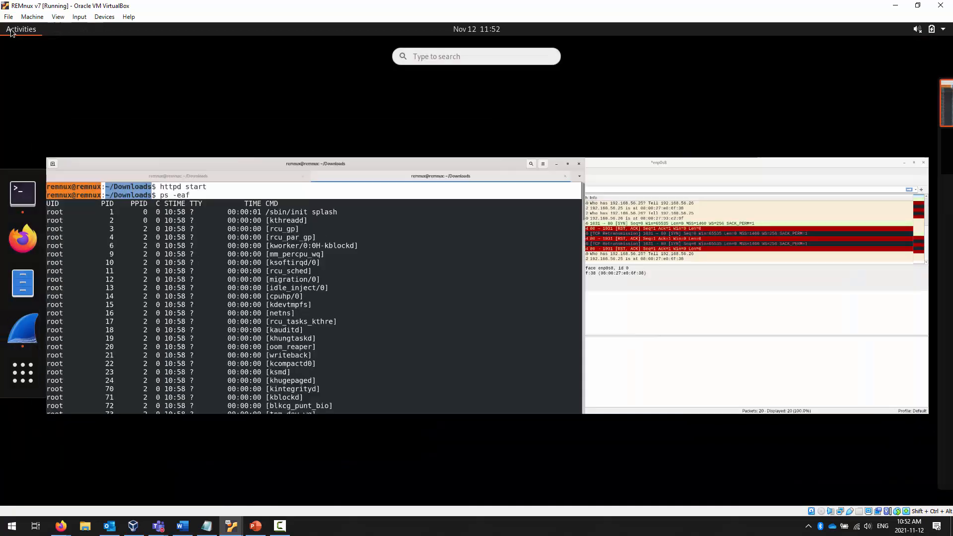
{"action": "left_click", "coordinate": [23, 252]}
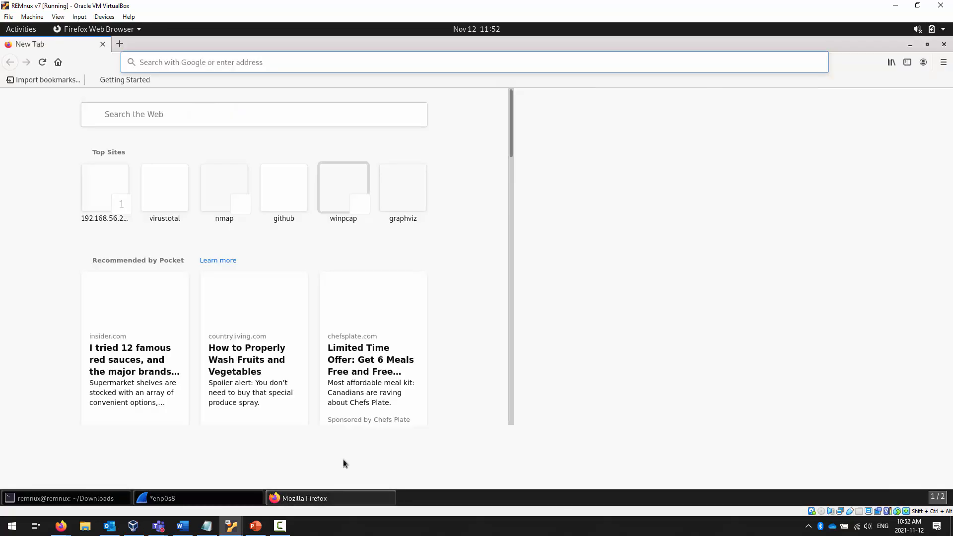
{"action": "left_click", "coordinate": [225, 64]}
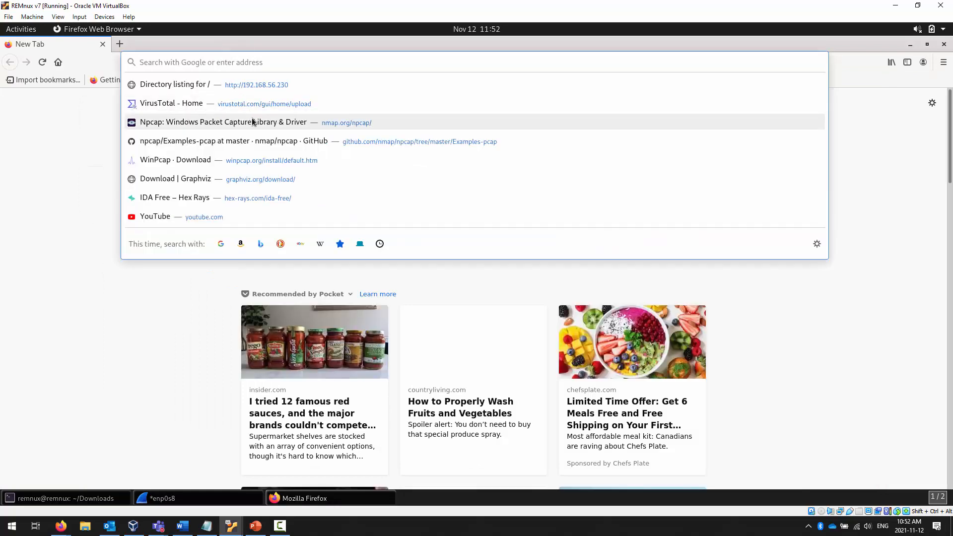
{"action": "type", "text": "localhost"}
{"action": "key", "text": "Return"}
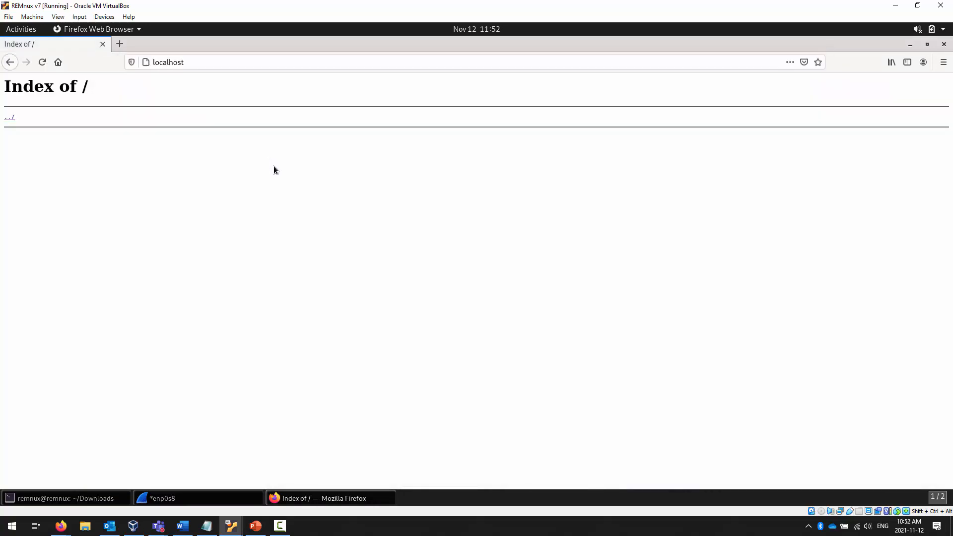
{"action": "left_click", "coordinate": [925, 44]}
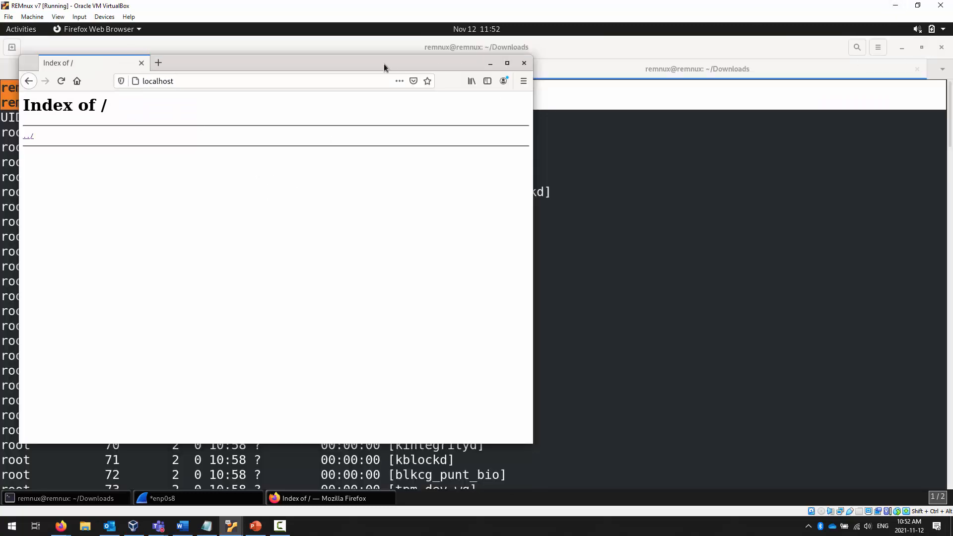
{"action": "left_click_drag", "start_coordinate": [383, 64], "coordinate": [772, 73]}
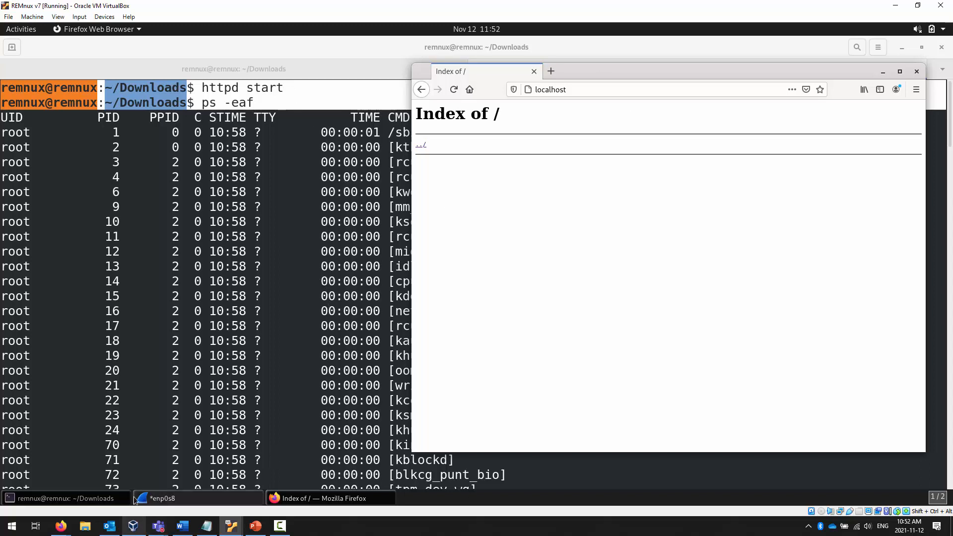
Return to Wireshark and start a fresh capture on enp0s8, discarding the unsaved packets.
{"action": "left_click", "coordinate": [171, 502]}
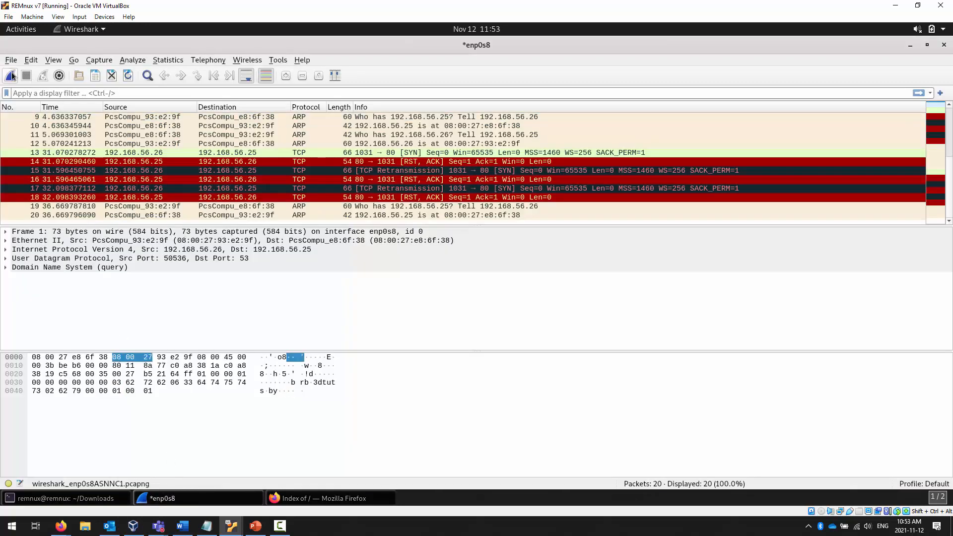
{"action": "left_click", "coordinate": [10, 76]}
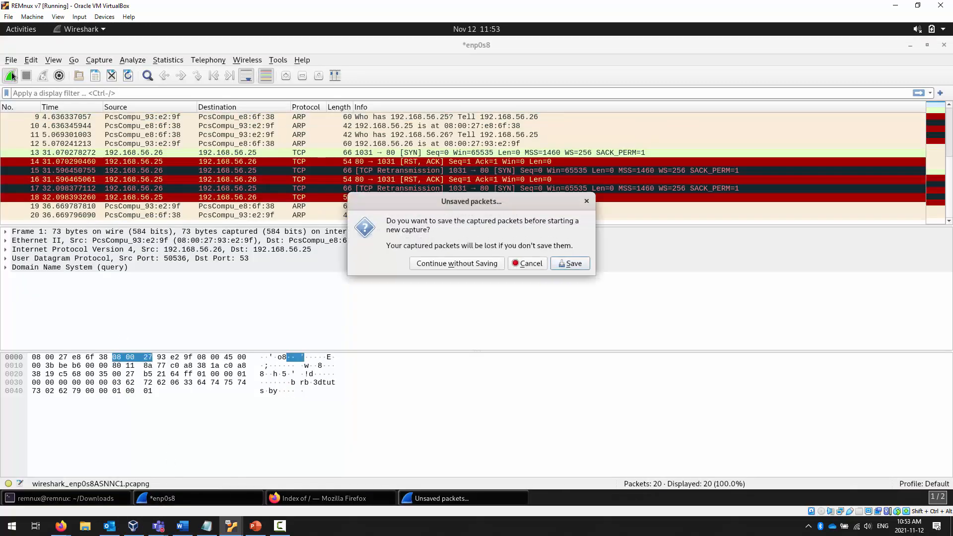
{"action": "left_click", "coordinate": [473, 264]}
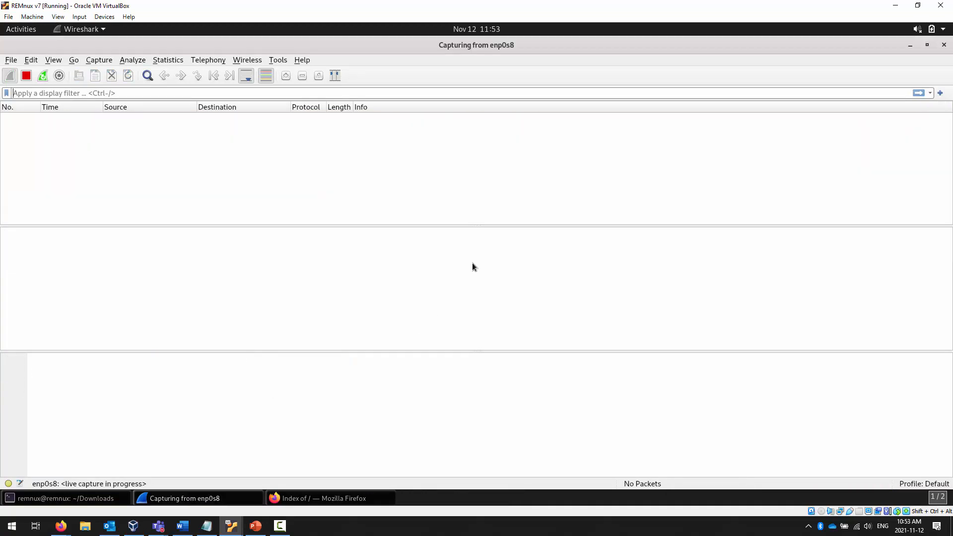
Switch to the FlareVM machine, run brbbot.exe from the desktop again and open the clock to time the run.
{"action": "left_click", "coordinate": [231, 525]}
{"action": "left_click", "coordinate": [267, 496]}
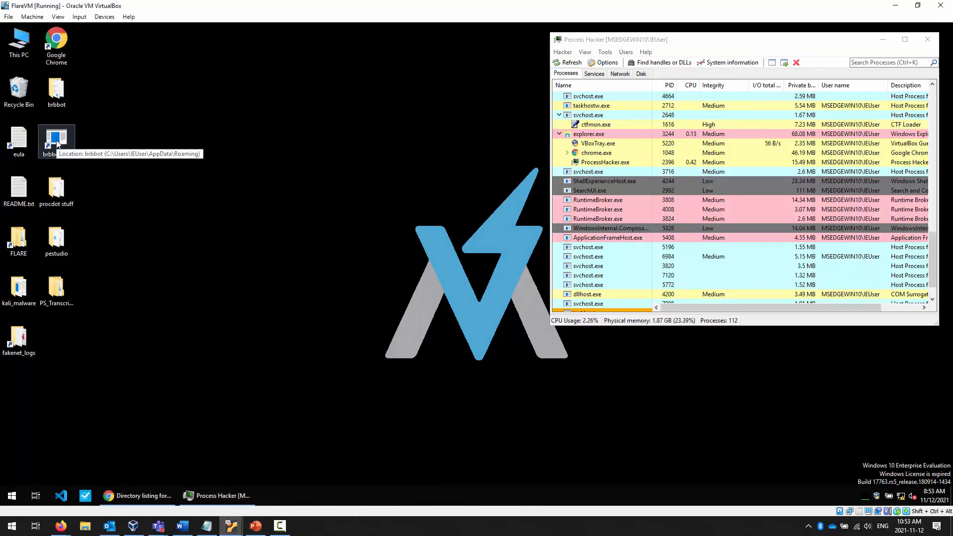
{"action": "double_click", "coordinate": [56, 140]}
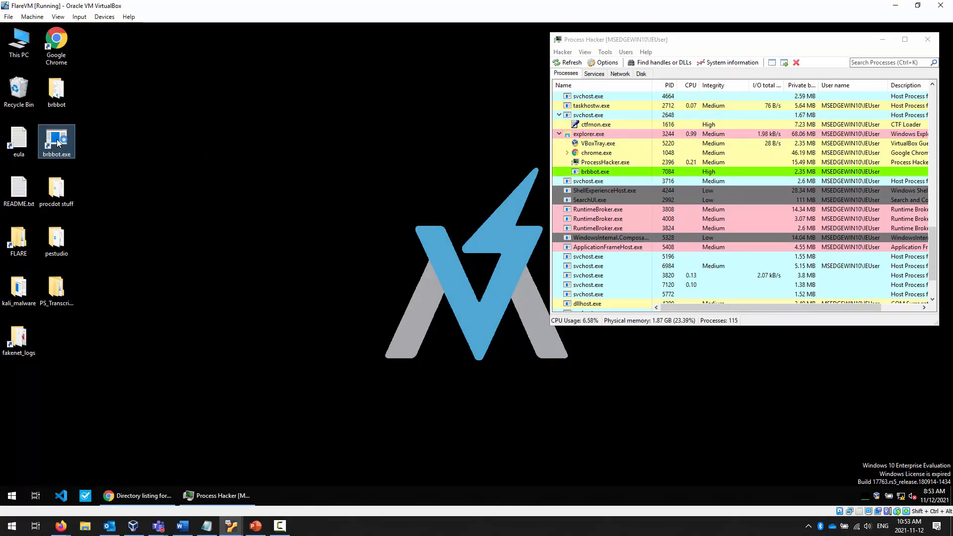
{"action": "left_click", "coordinate": [927, 500]}
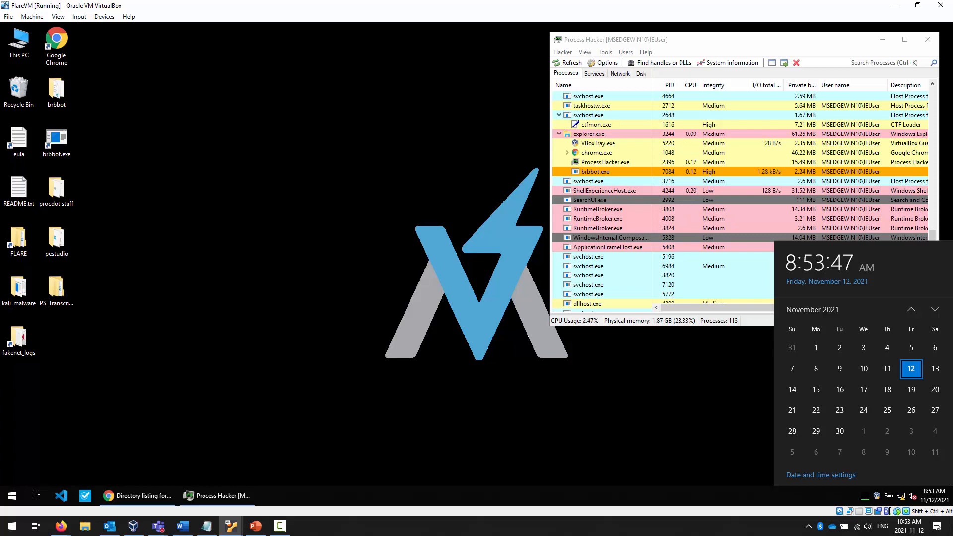
Terminate the running brbbot.exe process in Process Hacker and confirm the termination.
{"action": "left_click", "coordinate": [600, 173]}
{"action": "right_click", "coordinate": [600, 171]}
{"action": "left_click", "coordinate": [629, 176]}
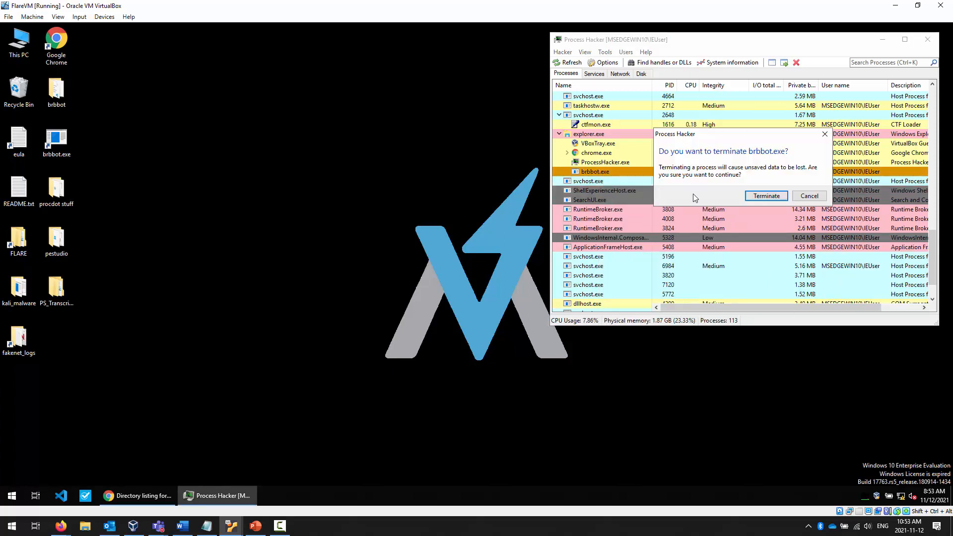
{"action": "left_click", "coordinate": [764, 196]}
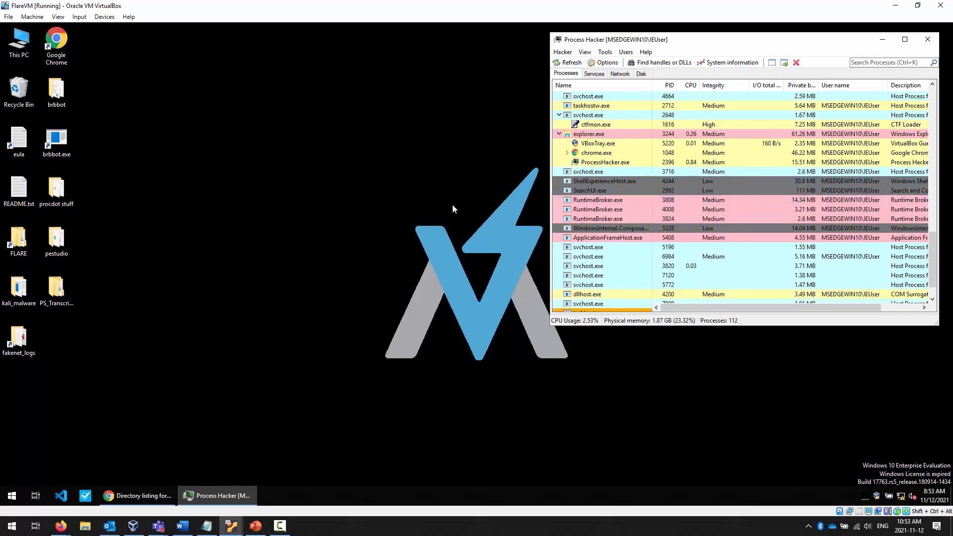
Switch to the REMnux machine and stop the running Wireshark capture on enp0s8.
{"action": "key", "text": "alt+Tab"}
{"action": "key", "text": "alt+Tab"}
{"action": "left_click", "coordinate": [229, 526]}
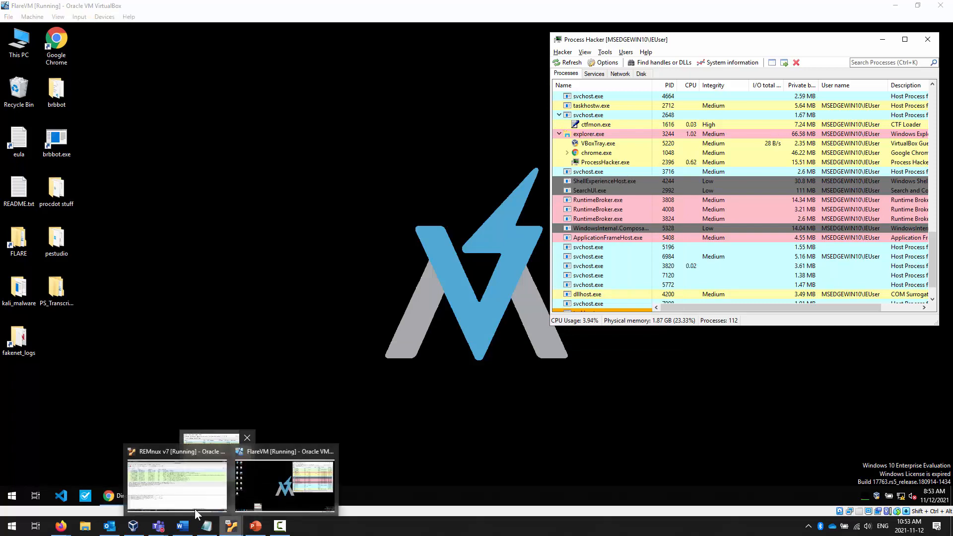
{"action": "left_click", "coordinate": [193, 505]}
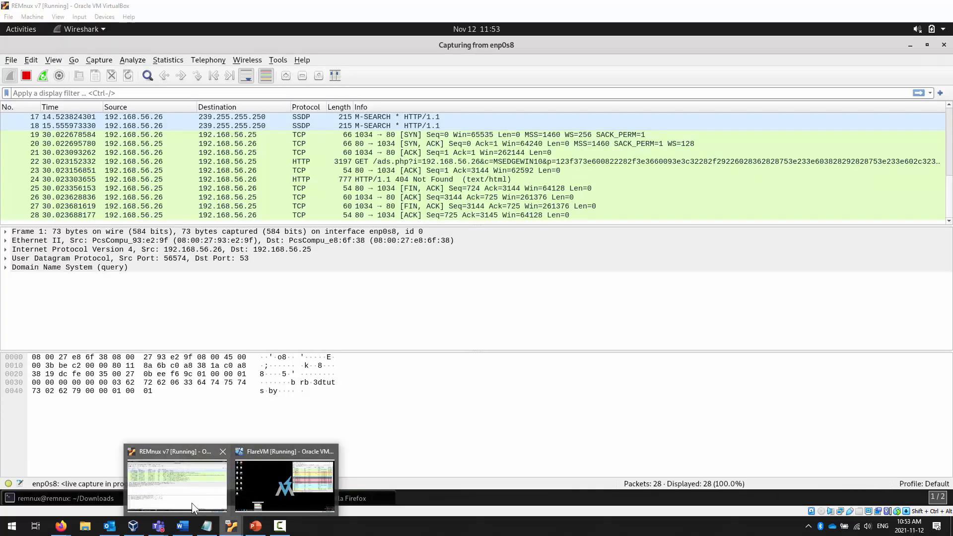
{"action": "left_click", "coordinate": [26, 76]}
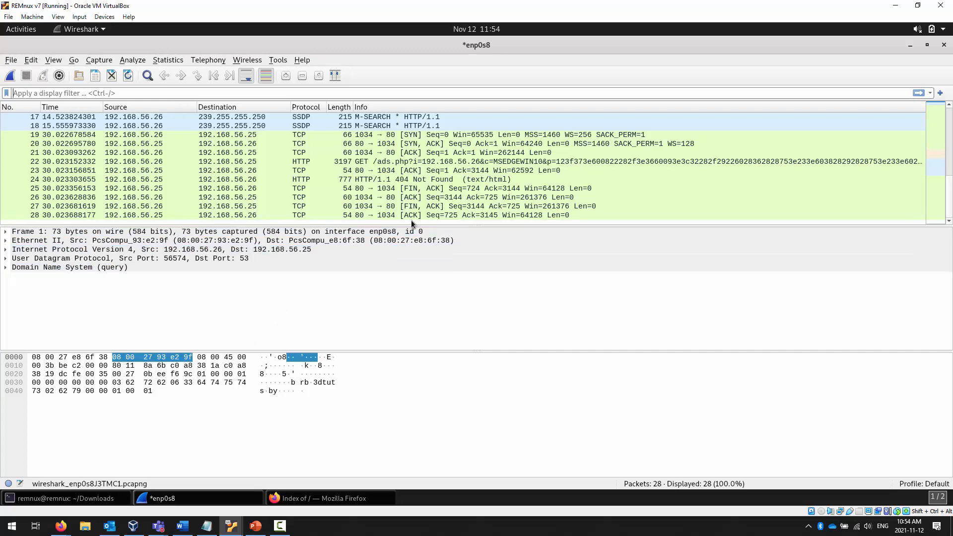
Examine the captured packet list from the first DNS query to the last HTTP exchange, comparing the times of the requests.
{"action": "scroll", "coordinate": [446, 171], "scroll_direction": "up", "scroll_amount": 2}
{"action": "scroll", "coordinate": [446, 171], "scroll_direction": "up", "scroll_amount": 3}
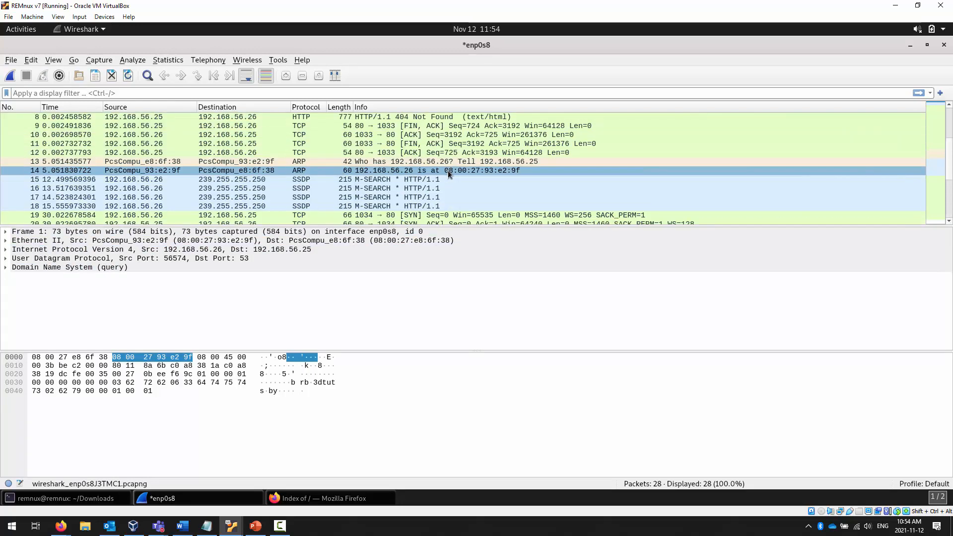
{"action": "scroll", "coordinate": [451, 171], "scroll_direction": "up", "scroll_amount": 1}
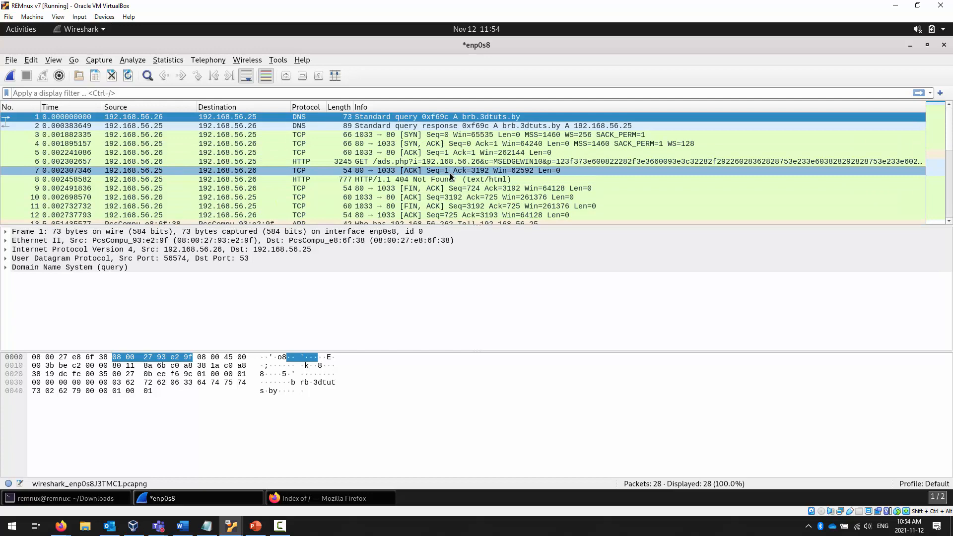
{"action": "scroll", "coordinate": [450, 173], "scroll_direction": "down", "scroll_amount": 3}
{"action": "scroll", "coordinate": [451, 179], "scroll_direction": "down", "scroll_amount": 3}
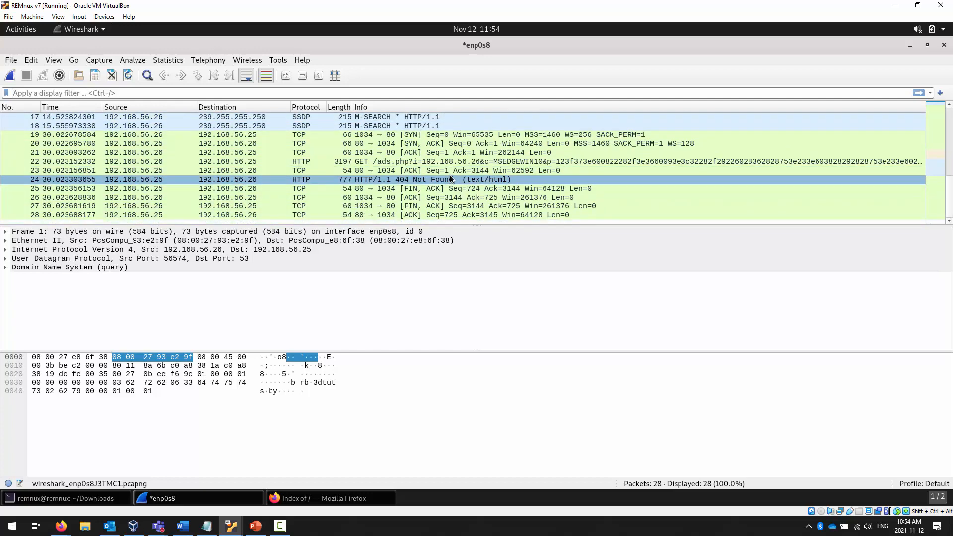
{"action": "scroll", "coordinate": [451, 179], "scroll_direction": "up", "scroll_amount": 4}
{"action": "scroll", "coordinate": [452, 179], "scroll_direction": "up", "scroll_amount": 1}
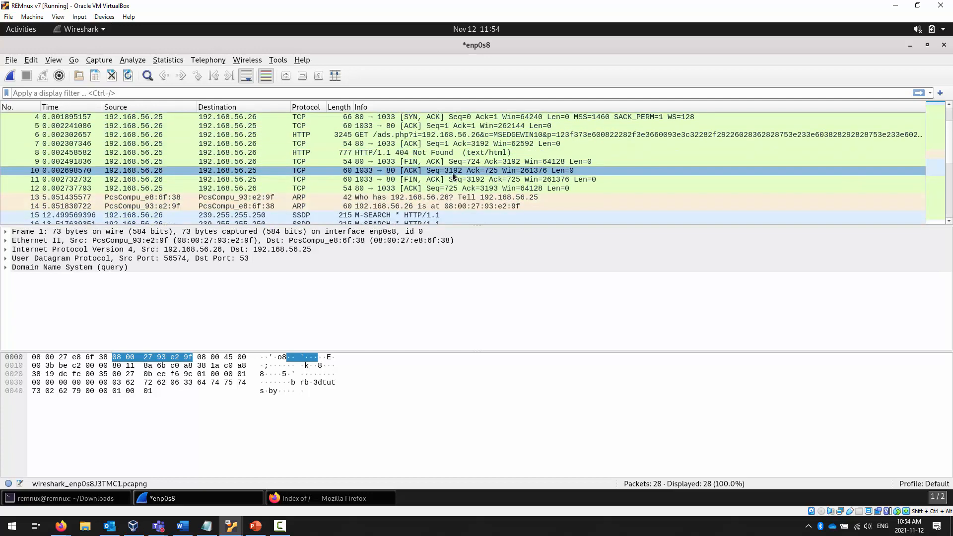
{"action": "scroll", "coordinate": [451, 174], "scroll_direction": "down", "scroll_amount": 1}
{"action": "scroll", "coordinate": [452, 174], "scroll_direction": "down", "scroll_amount": 2}
{"action": "scroll", "coordinate": [452, 174], "scroll_direction": "up", "scroll_amount": 2}
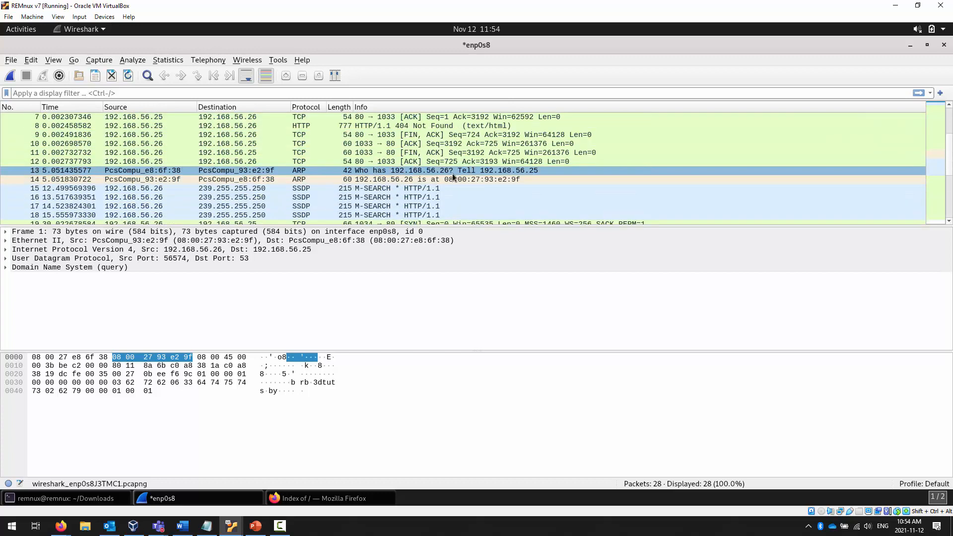
{"action": "scroll", "coordinate": [452, 175], "scroll_direction": "up", "scroll_amount": 2}
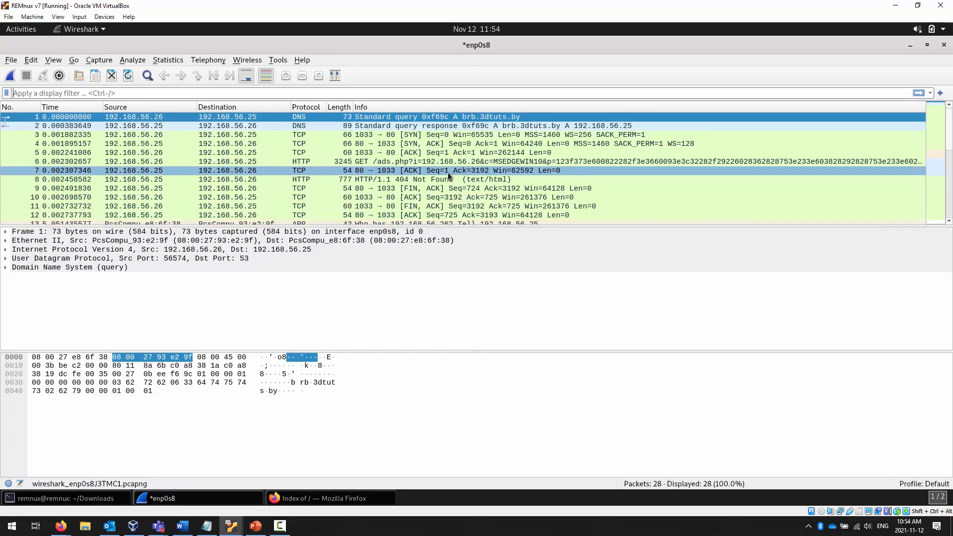
{"action": "scroll", "coordinate": [448, 176], "scroll_direction": "down", "scroll_amount": 5}
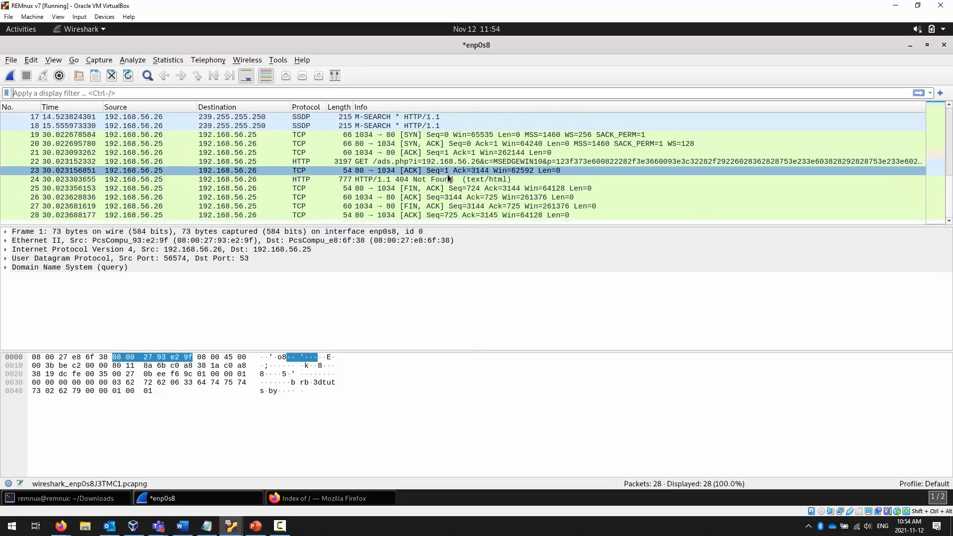
{"action": "scroll", "coordinate": [446, 177], "scroll_direction": "up", "scroll_amount": 5}
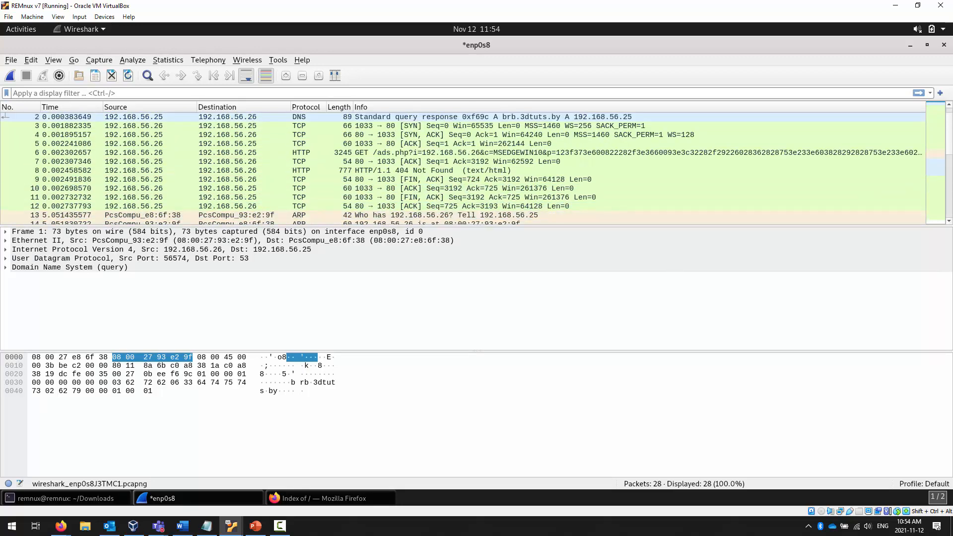
{"action": "key", "text": "alt+Tab"}
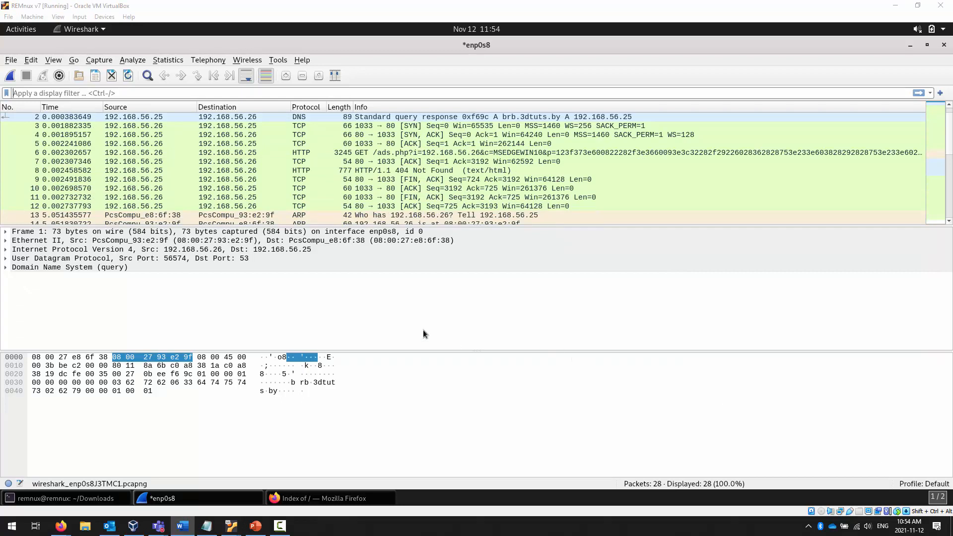
Open the first HTTP GET /ads.php packet in its own window, inspect its bytes and close the window.
{"action": "left_click", "coordinate": [325, 153]}
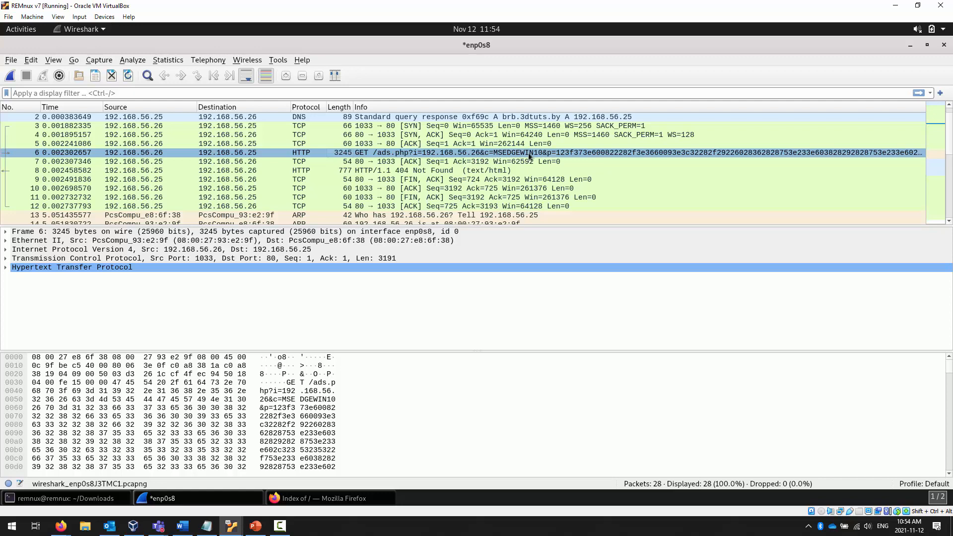
{"action": "double_click", "coordinate": [605, 150]}
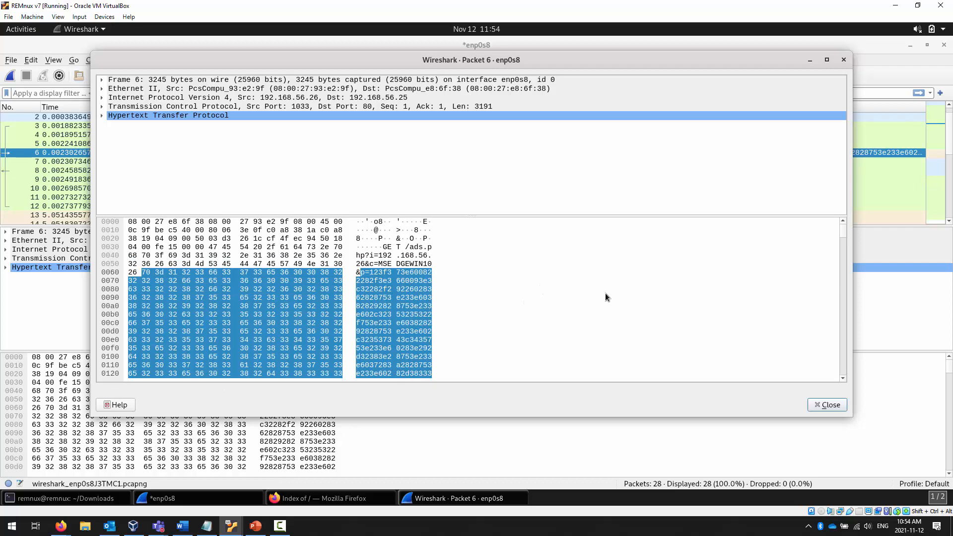
{"action": "mouse_move", "coordinate": [845, 231]}
{"action": "left_mouse_down"}
{"action": "mouse_move", "coordinate": [844, 375]}
{"action": "mouse_move", "coordinate": [841, 249]}
{"action": "mouse_move", "coordinate": [830, 225]}
{"action": "left_mouse_up"}
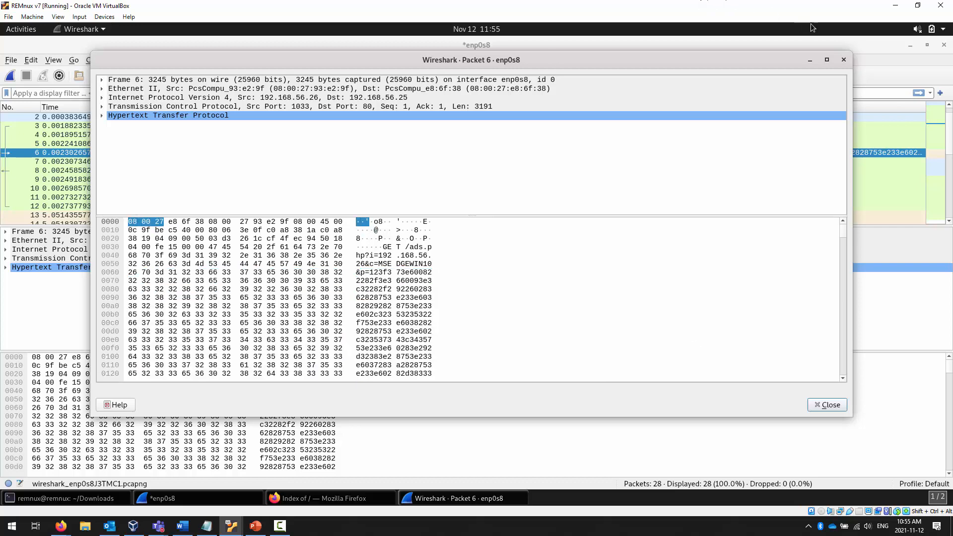
{"action": "left_click", "coordinate": [844, 60]}
{"action": "right_click", "coordinate": [418, 156]}
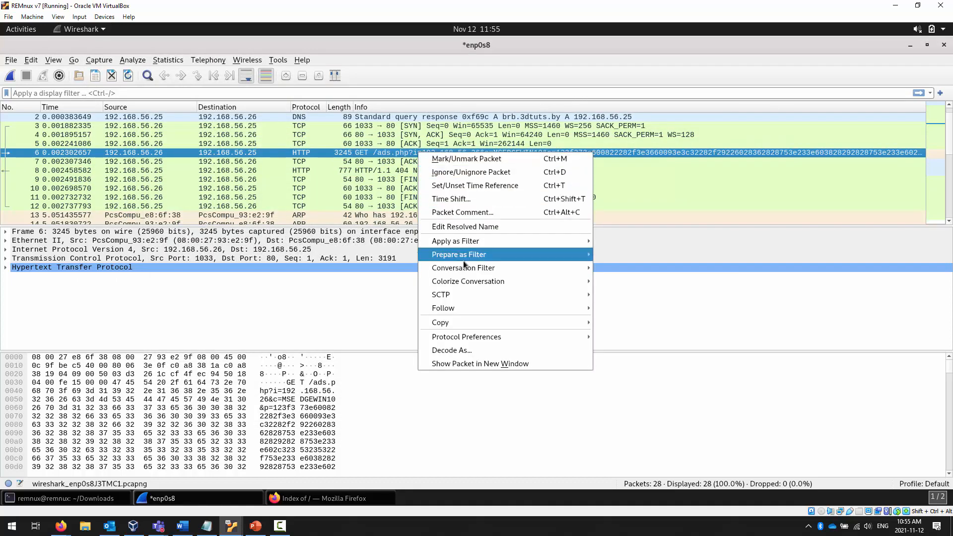
{"action": "mouse_move", "coordinate": [454, 309]}
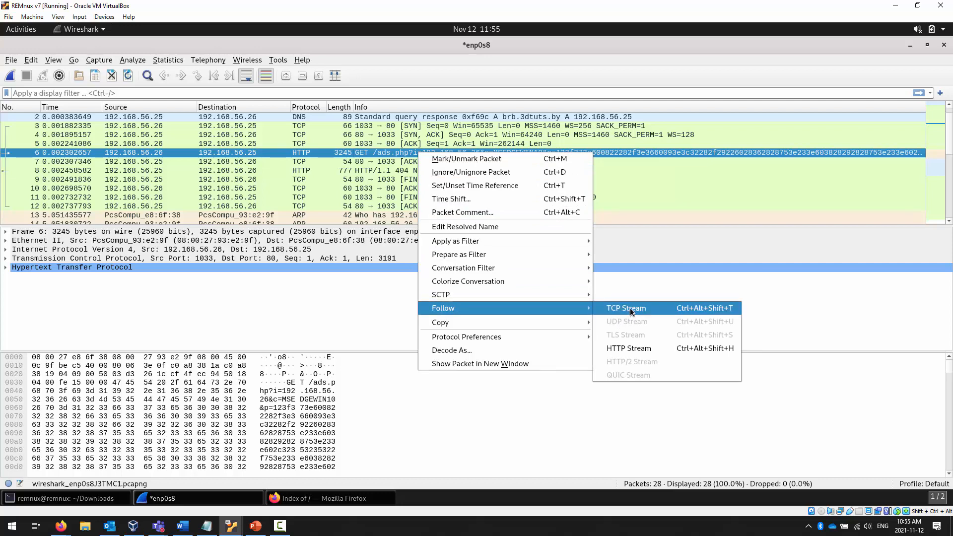
{"action": "left_click", "coordinate": [476, 389]}
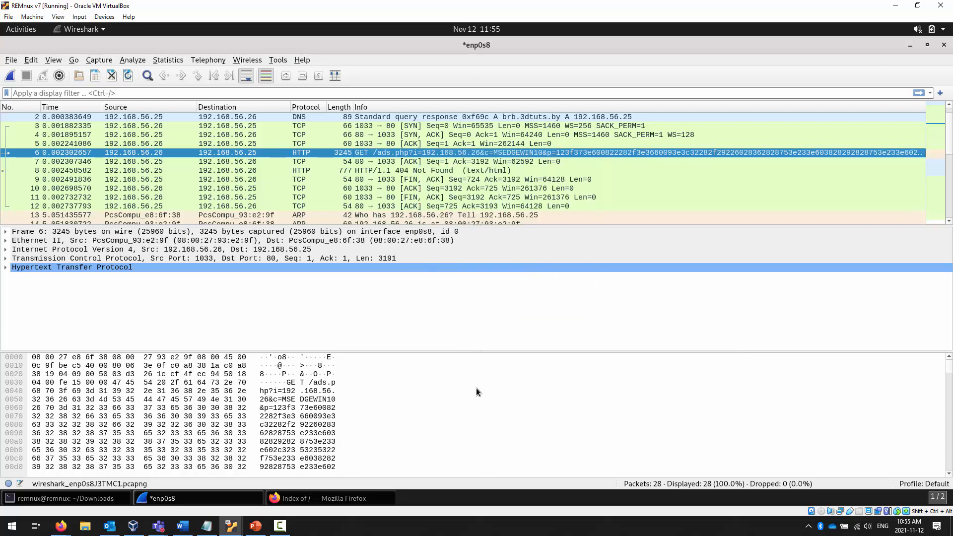
{"action": "double_click", "coordinate": [455, 153]}
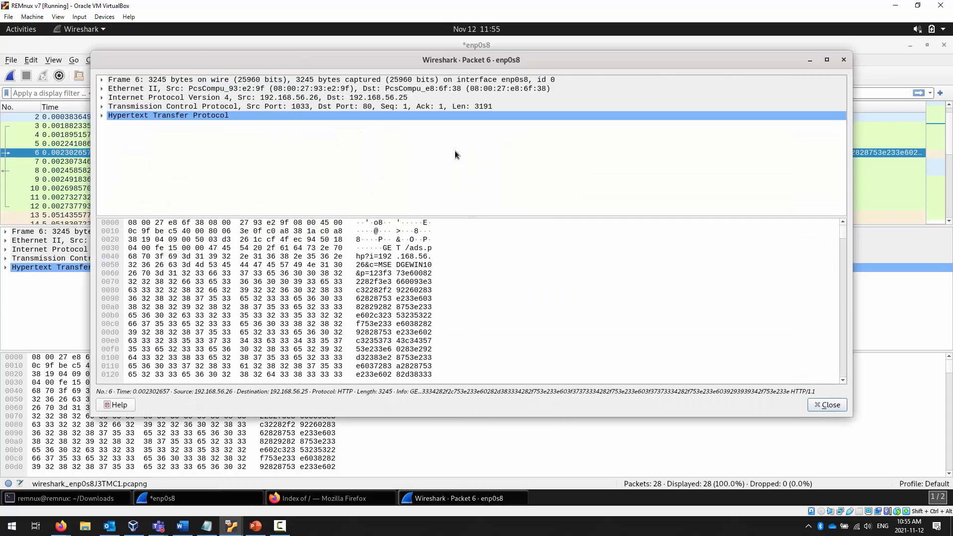
{"action": "left_click", "coordinate": [843, 60]}
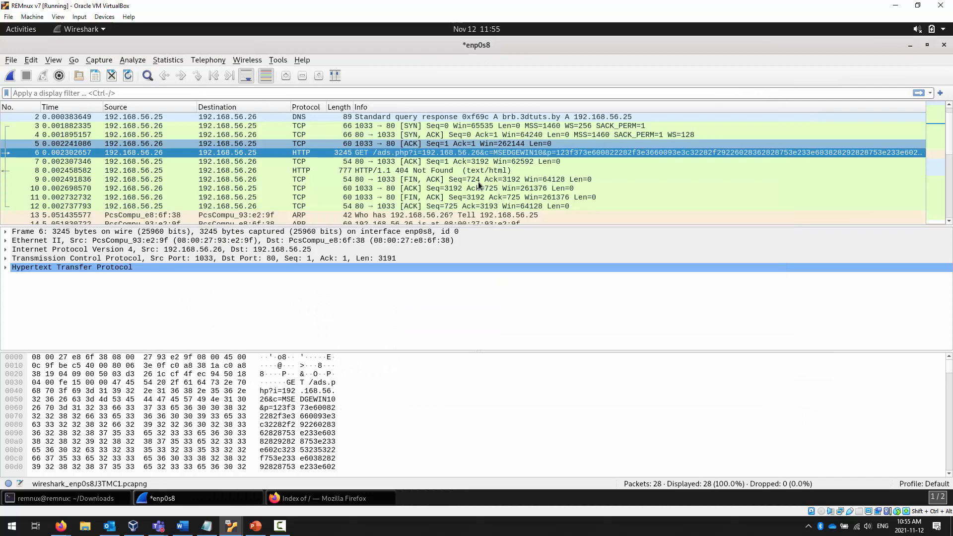
Follow the TCP stream of the first HTTP GET /ads.php packet.
{"action": "right_click", "coordinate": [425, 151]}
{"action": "mouse_move", "coordinate": [533, 306]}
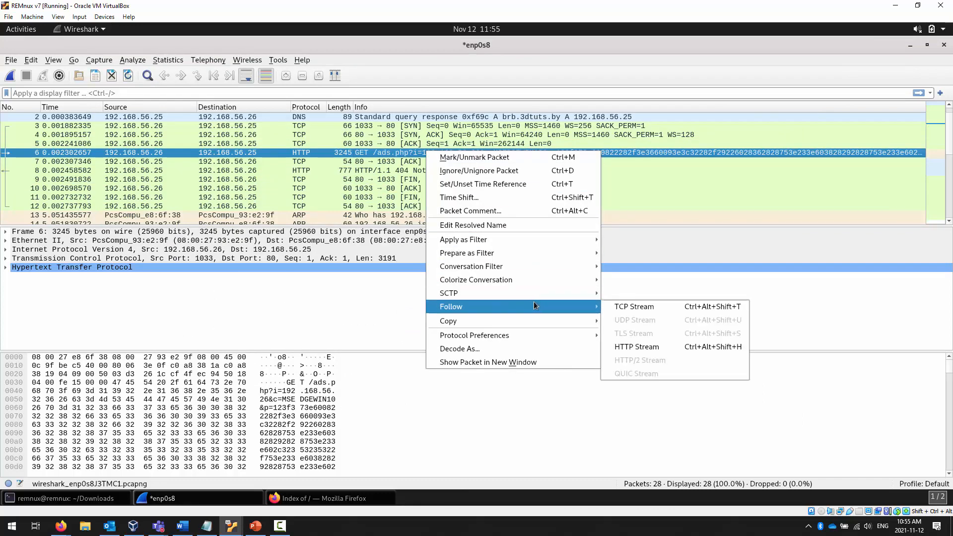
{"action": "left_click", "coordinate": [627, 306]}
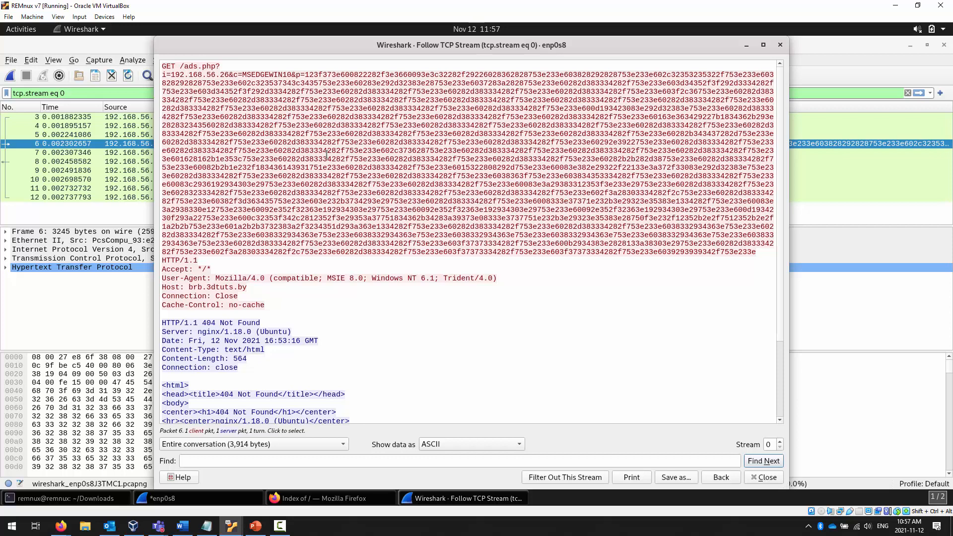
Bring up the terminal session running fakedns and examine its logged responses for fs.microsoft.com and brb.3dtuts.by.
{"action": "left_click", "coordinate": [832, 75]}
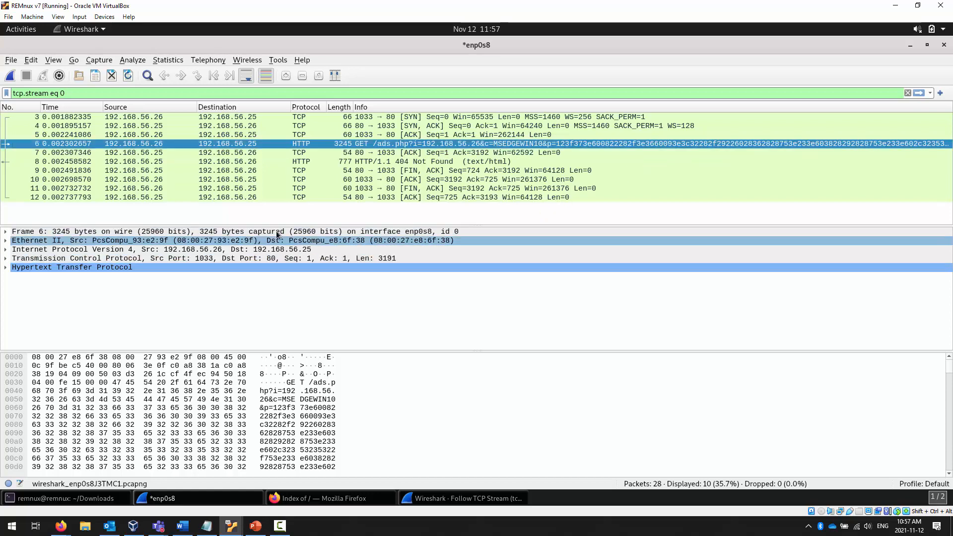
{"action": "left_click_drag", "start_coordinate": [46, 408], "coordinate": [245, 467]}
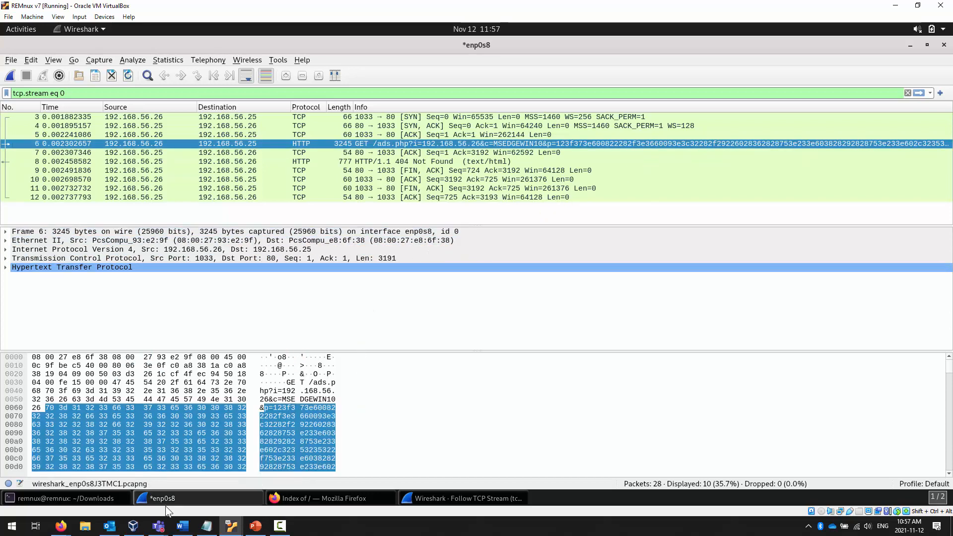
{"action": "left_click", "coordinate": [61, 501]}
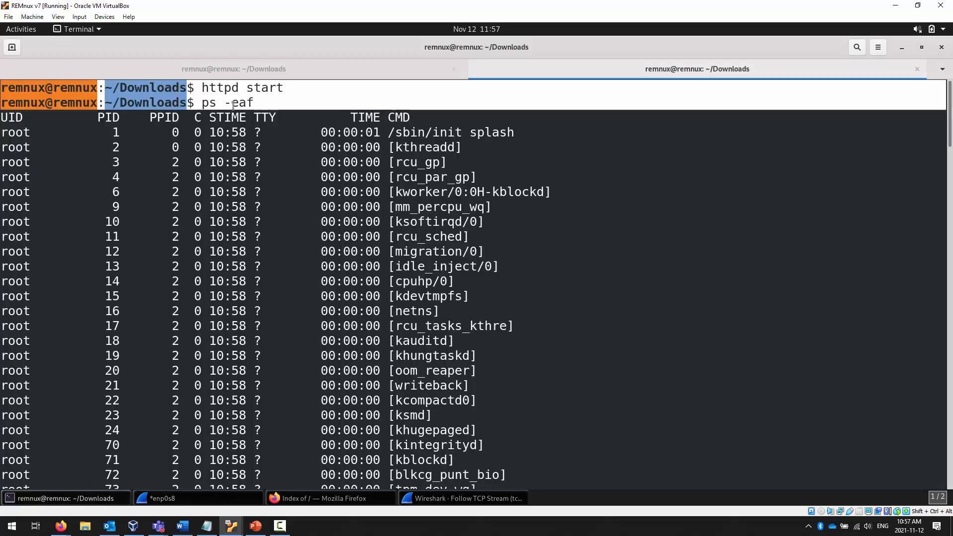
{"action": "left_click", "coordinate": [374, 71]}
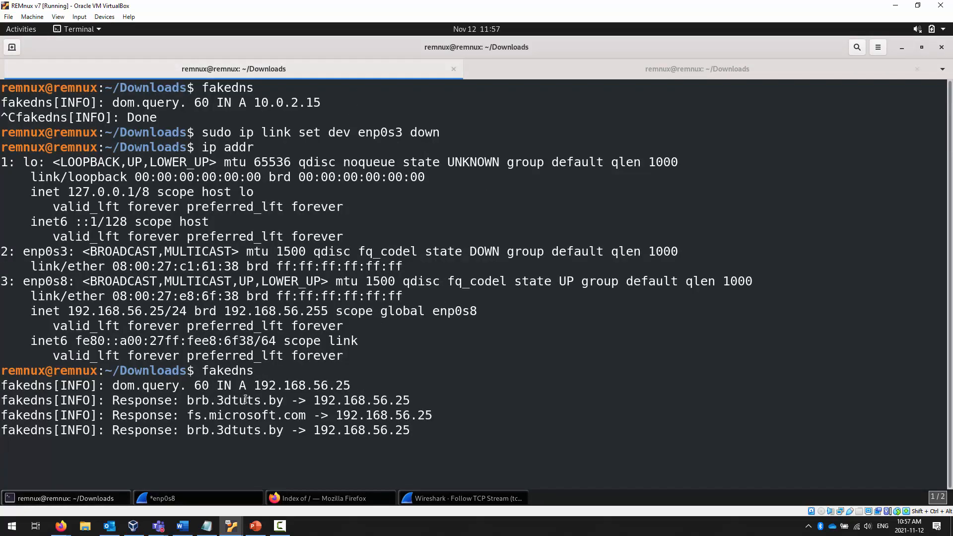
{"action": "double_click", "coordinate": [226, 415]}
{"action": "left_click", "coordinate": [226, 416]}
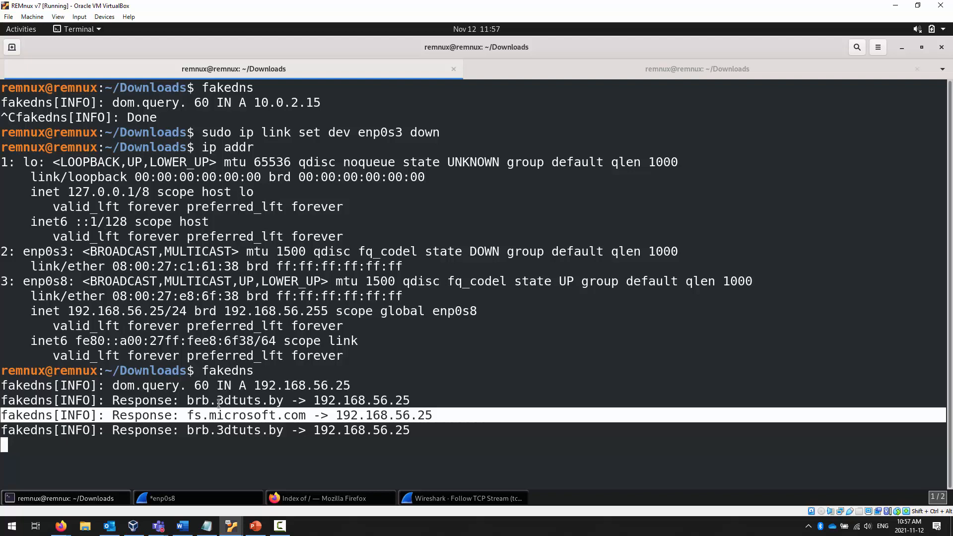
{"action": "triple_click", "coordinate": [219, 401]}
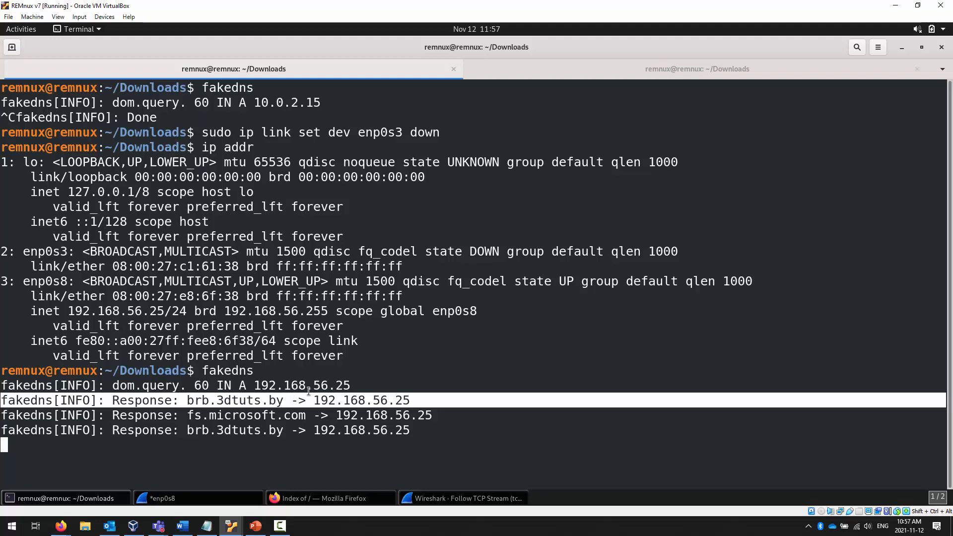
Return to the followed TCP stream and highlight the ads.php request and the full encoded value of its p parameter.
{"action": "key", "text": "alt+Tab"}
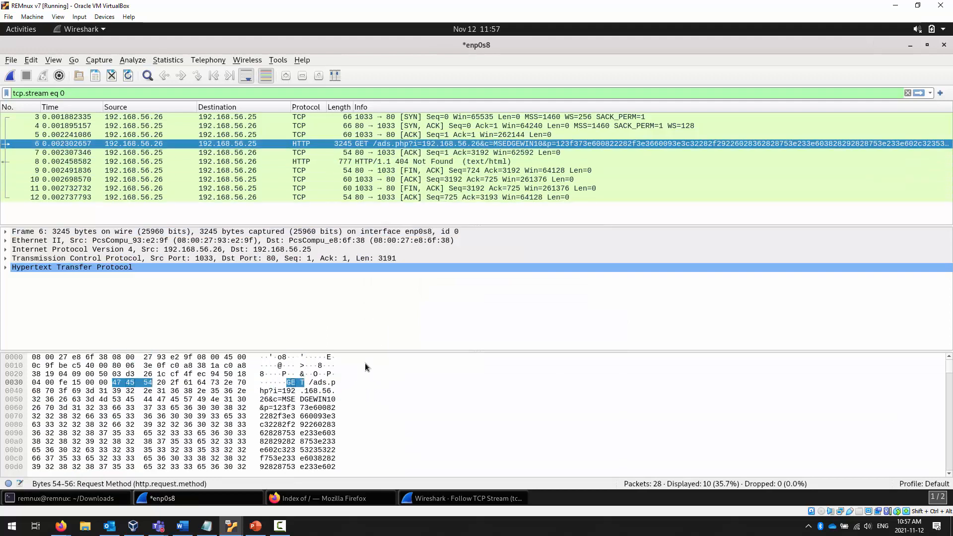
{"action": "left_click", "coordinate": [465, 498]}
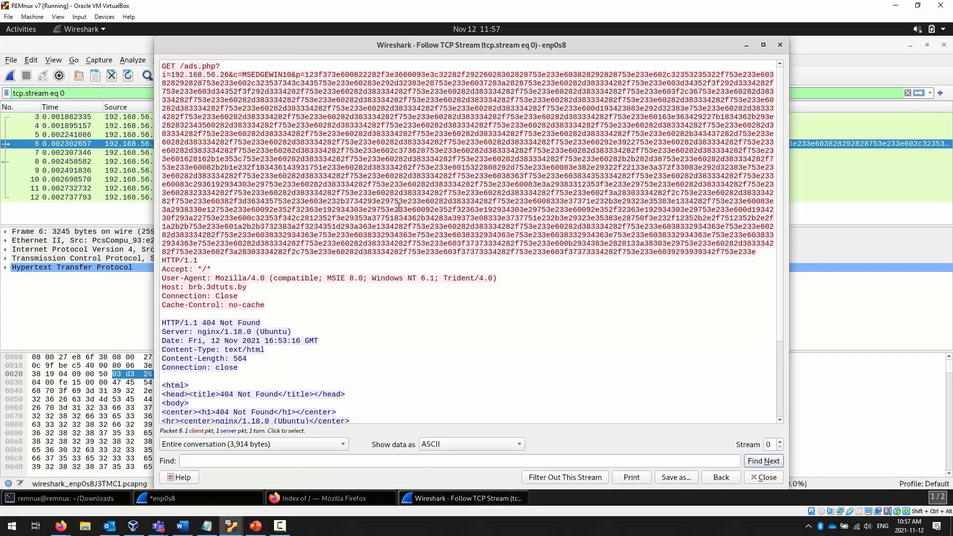
{"action": "double_click", "coordinate": [192, 66]}
{"action": "left_click_drag", "start_coordinate": [195, 67], "coordinate": [214, 67]}
{"action": "left_click_drag", "start_coordinate": [305, 75], "coordinate": [764, 254]}
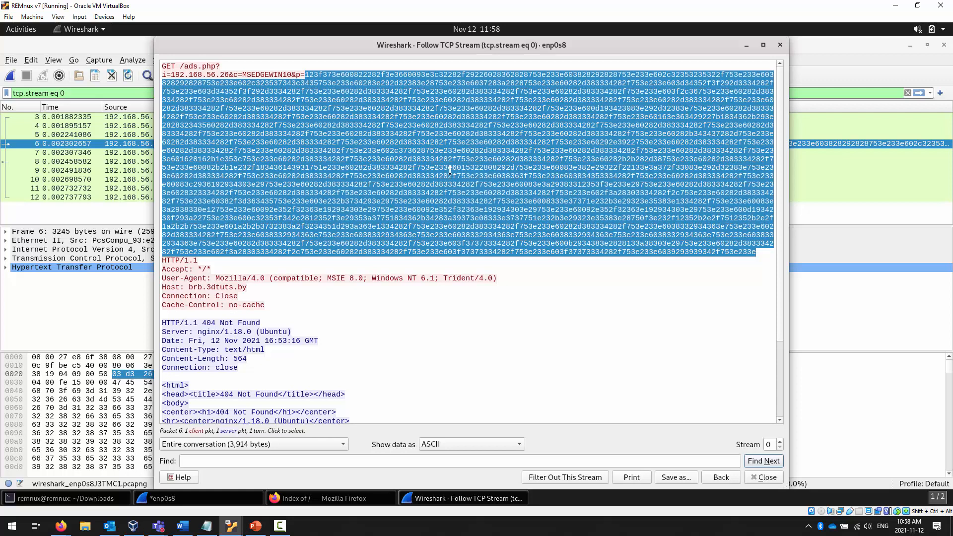
Save the followed TCP stream as "wireshark tcp stream" in the brbbot folder.
{"action": "left_click", "coordinate": [680, 477]}
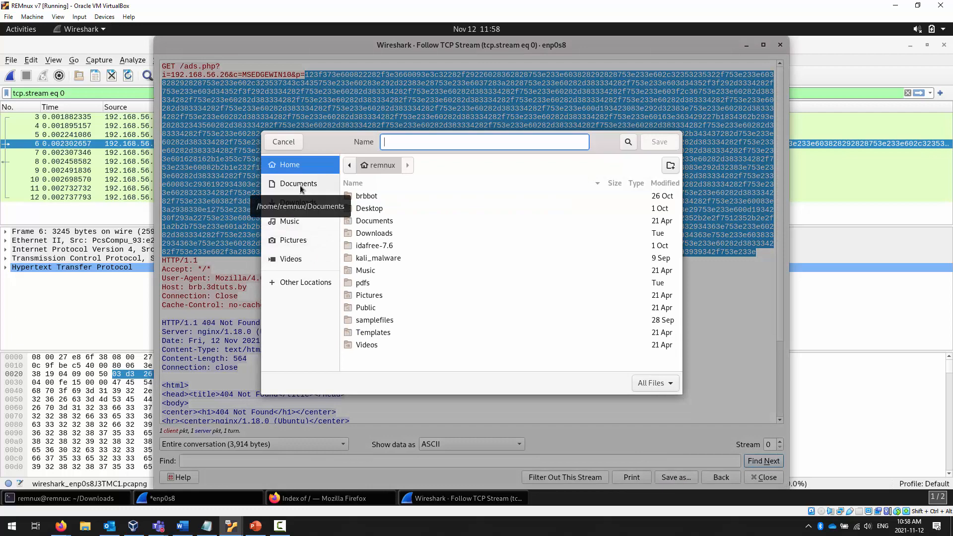
{"action": "double_click", "coordinate": [371, 196]}
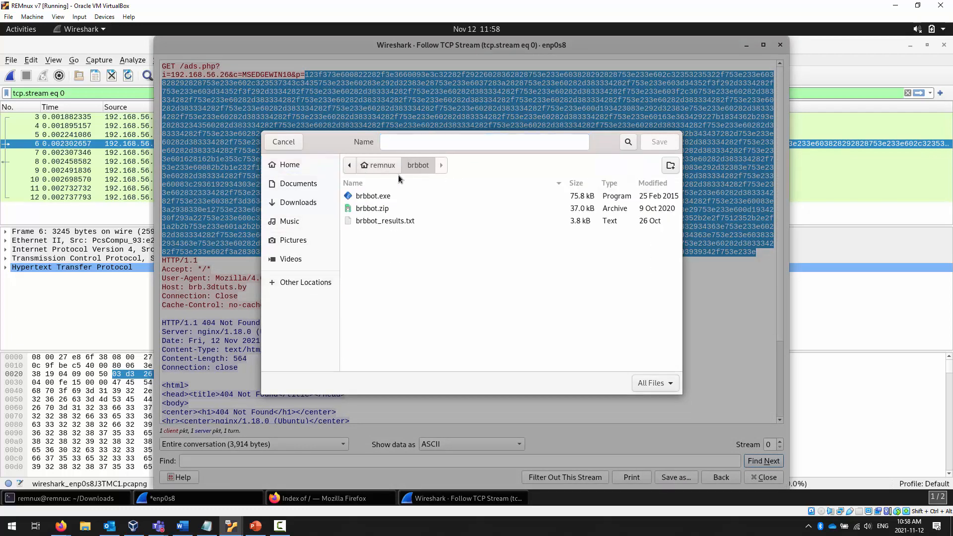
{"action": "left_click", "coordinate": [423, 145]}
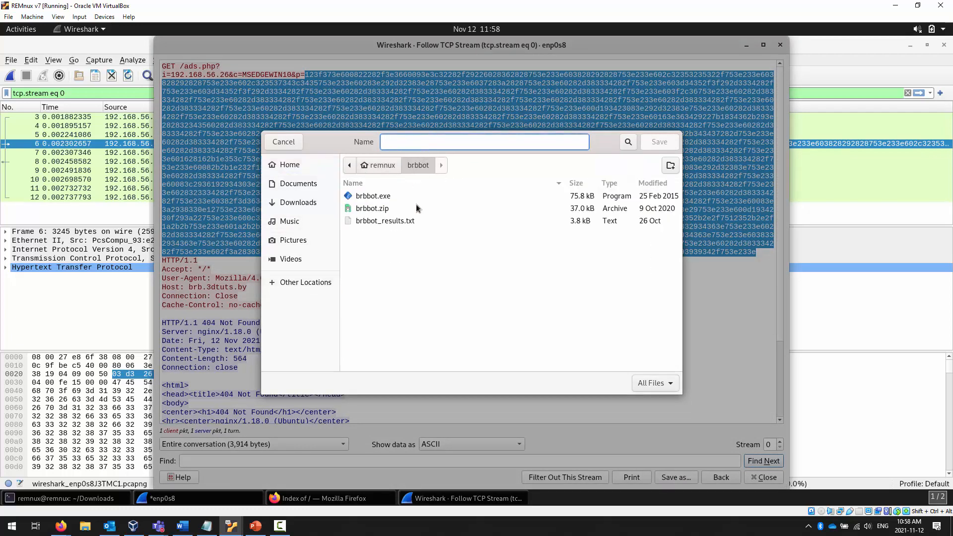
{"action": "type", "text": "wiresh"}
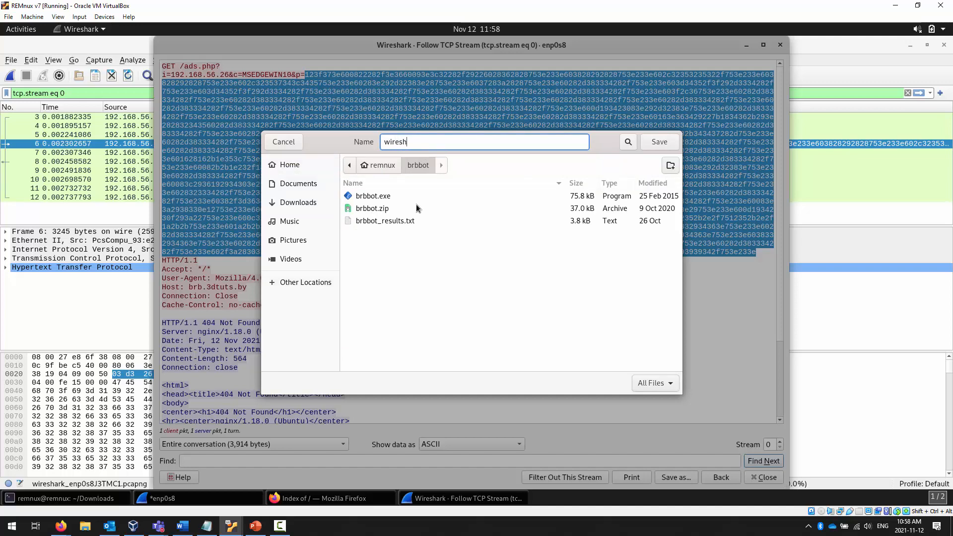
{"action": "type", "text": "ark"}
{"action": "type", "text": "cp stream"}
{"action": "left_click", "coordinate": [676, 145]}
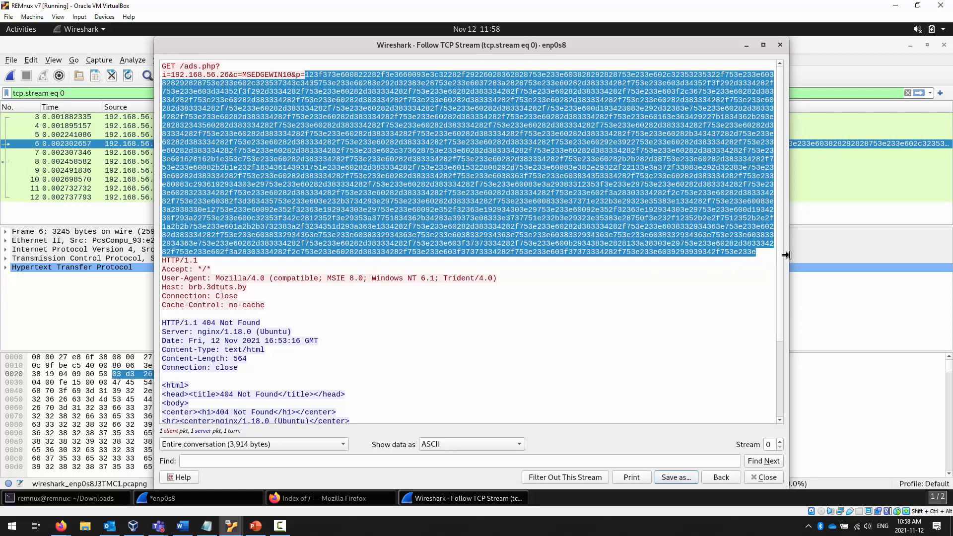
Widen the stream window and copy the full encoded value of the ads.php request's p parameter.
{"action": "left_click_drag", "start_coordinate": [786, 255], "coordinate": [824, 266]}
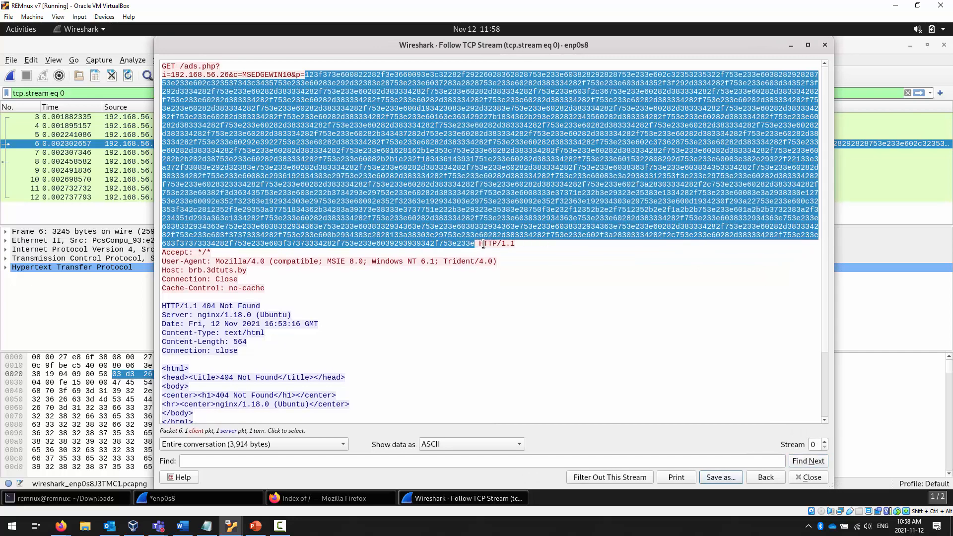
{"action": "left_click", "coordinate": [559, 286]}
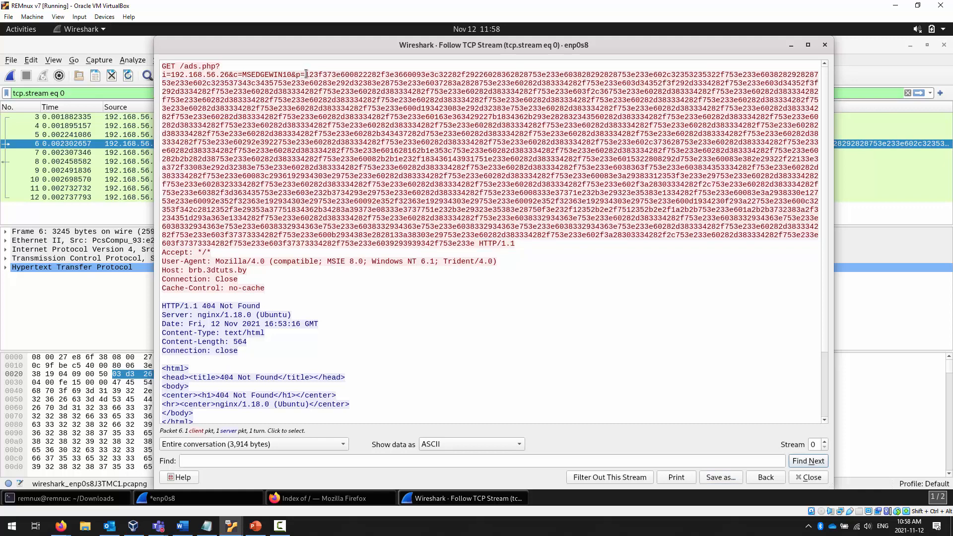
{"action": "left_click_drag", "start_coordinate": [307, 74], "coordinate": [473, 243]}
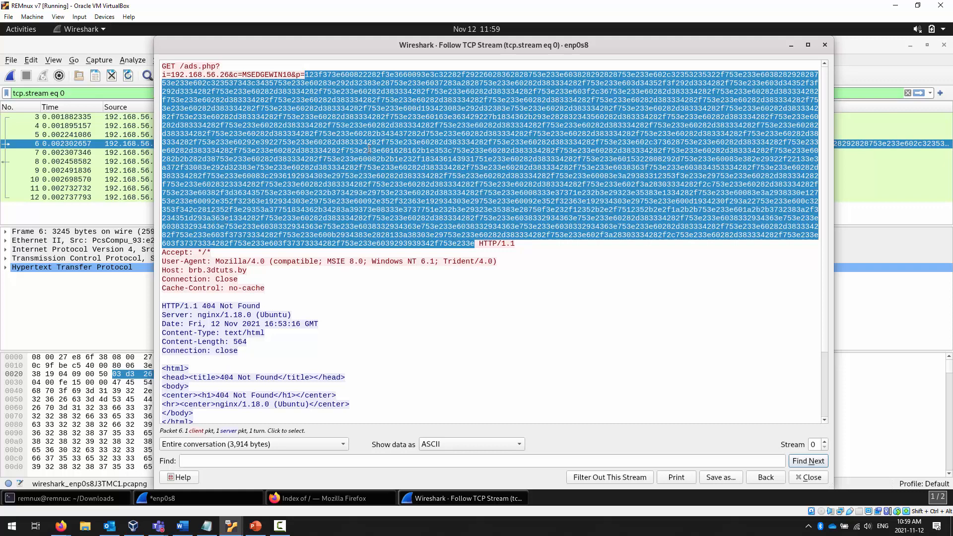
{"action": "right_click", "coordinate": [416, 138]}
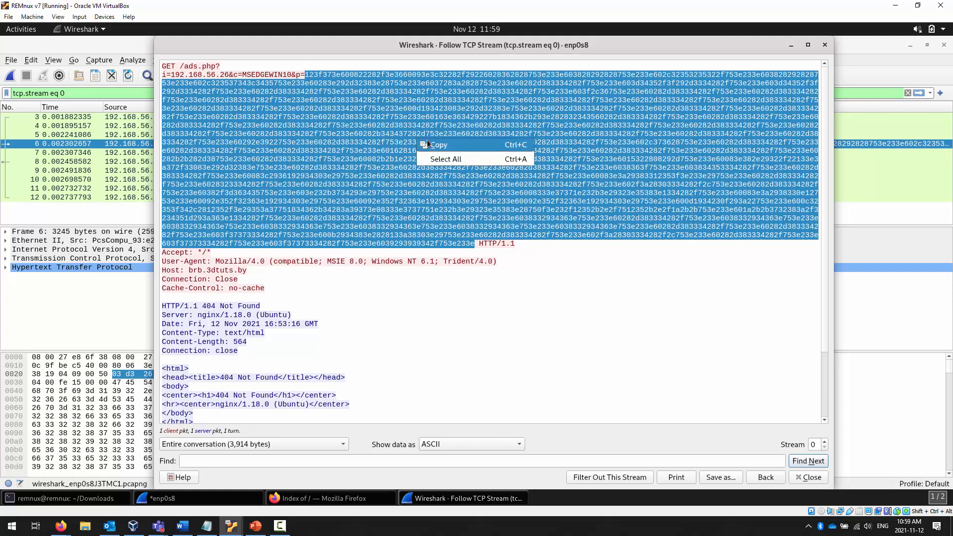
{"action": "left_click", "coordinate": [430, 144]}
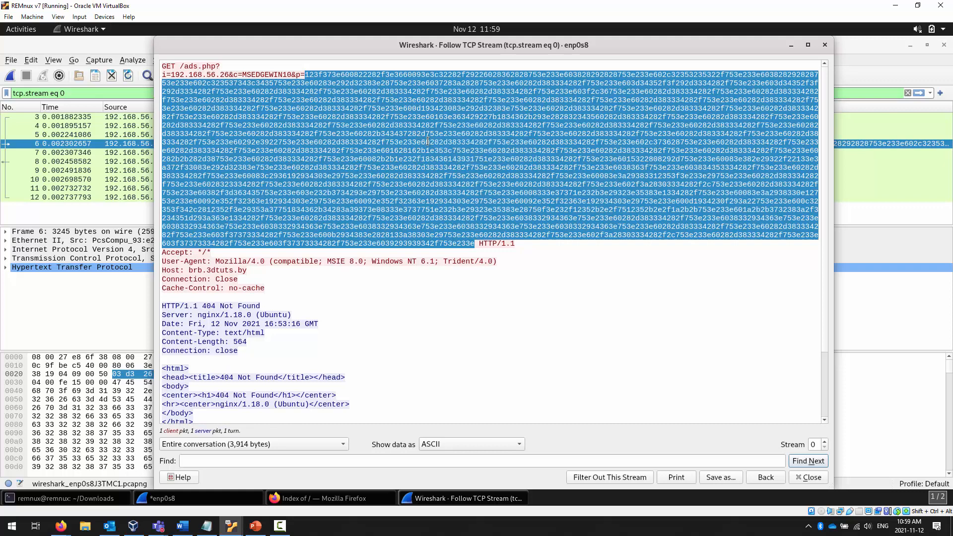
Launch the SciTE text editor, maximize it and paste the copied p value into the empty document.
{"action": "left_click", "coordinate": [25, 30]}
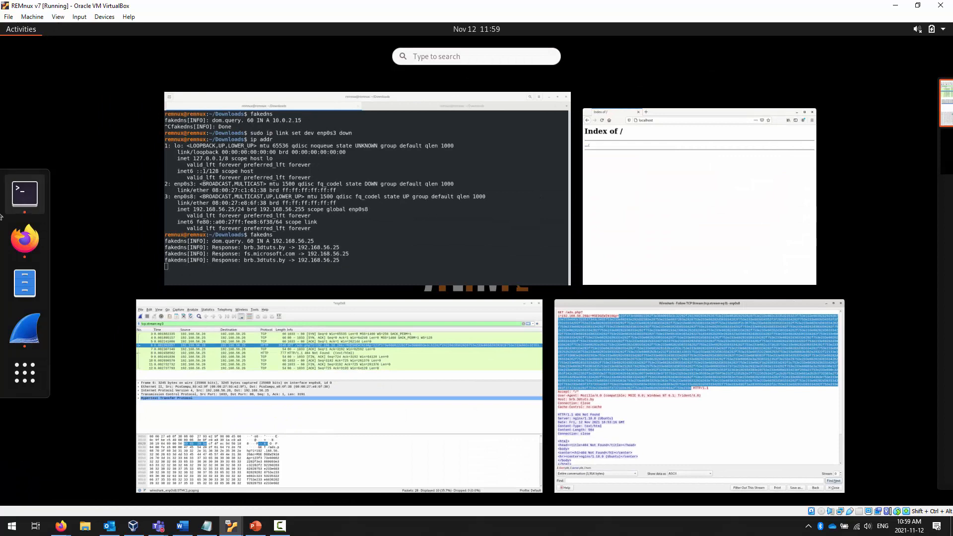
{"action": "left_click", "coordinate": [25, 373]}
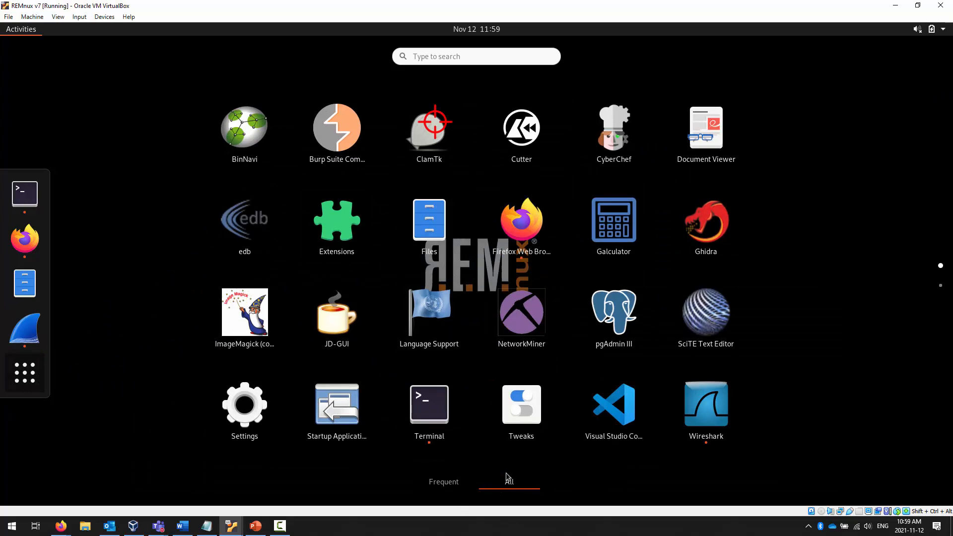
{"action": "left_click", "coordinate": [712, 318]}
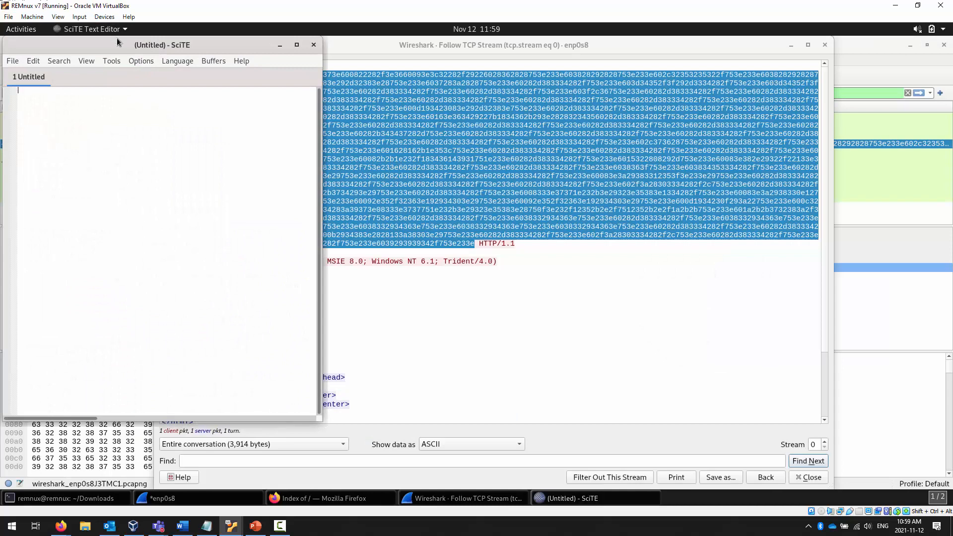
{"action": "left_click_drag", "start_coordinate": [117, 46], "coordinate": [409, 23]}
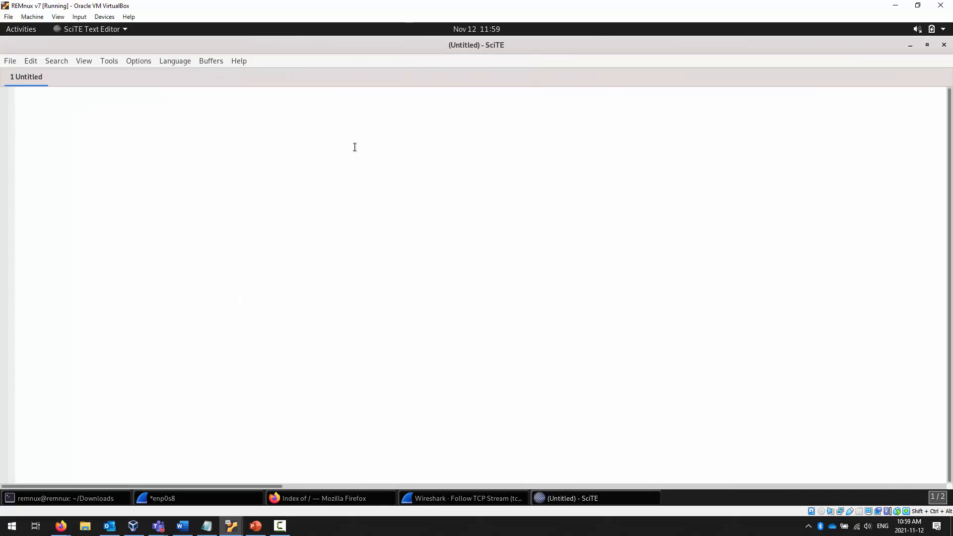
{"action": "key", "text": "ctrl+v"}
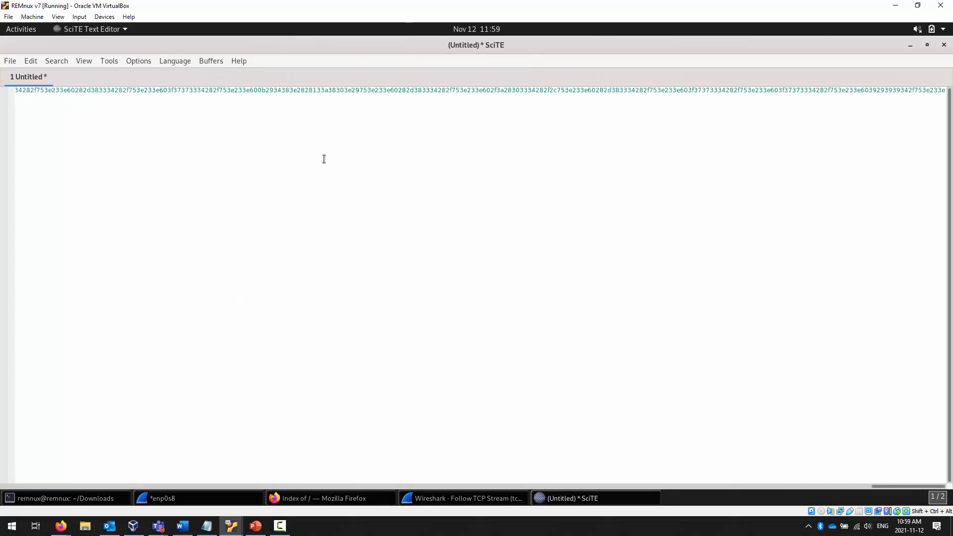
Save the pasted text as encoded.hex in the brbbot folder and close the text editor.
{"action": "left_click", "coordinate": [14, 61]}
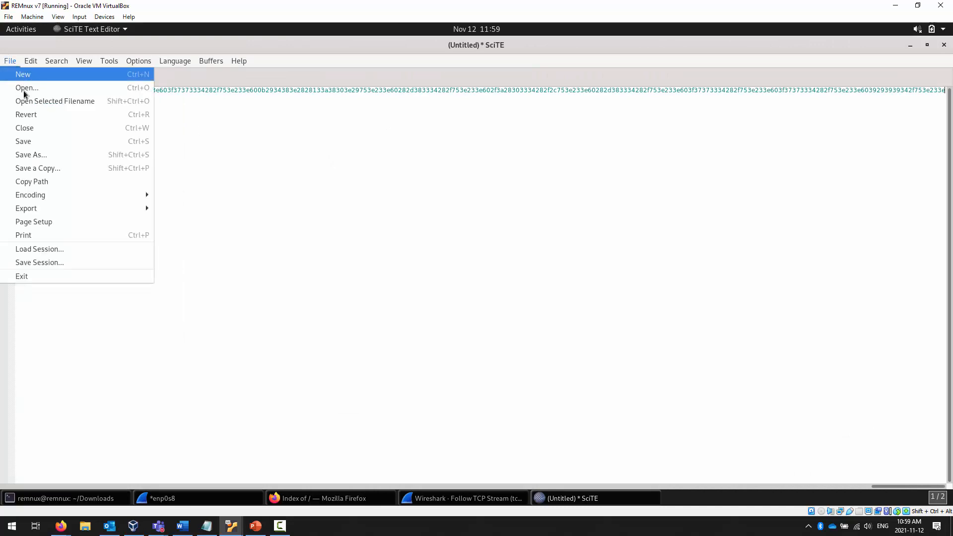
{"action": "left_click", "coordinate": [37, 155]}
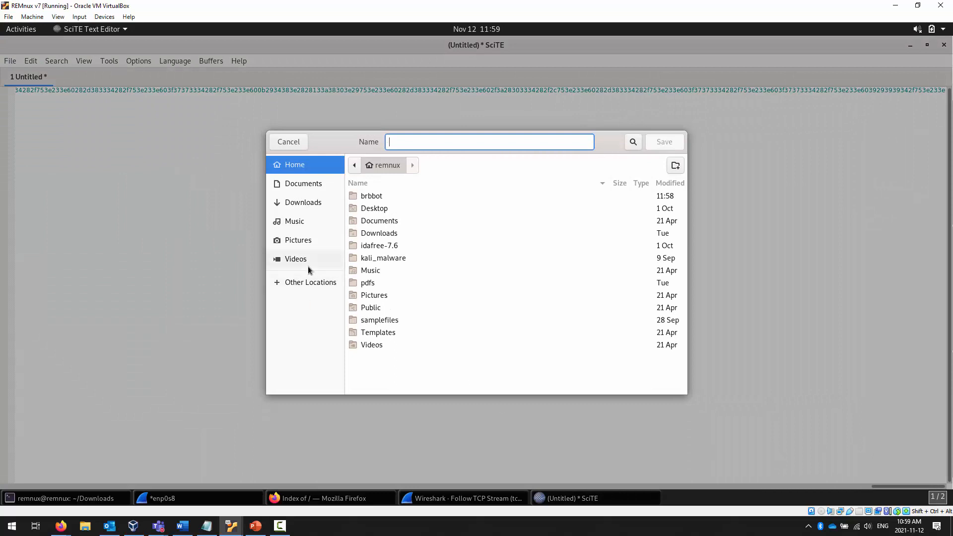
{"action": "double_click", "coordinate": [370, 197]}
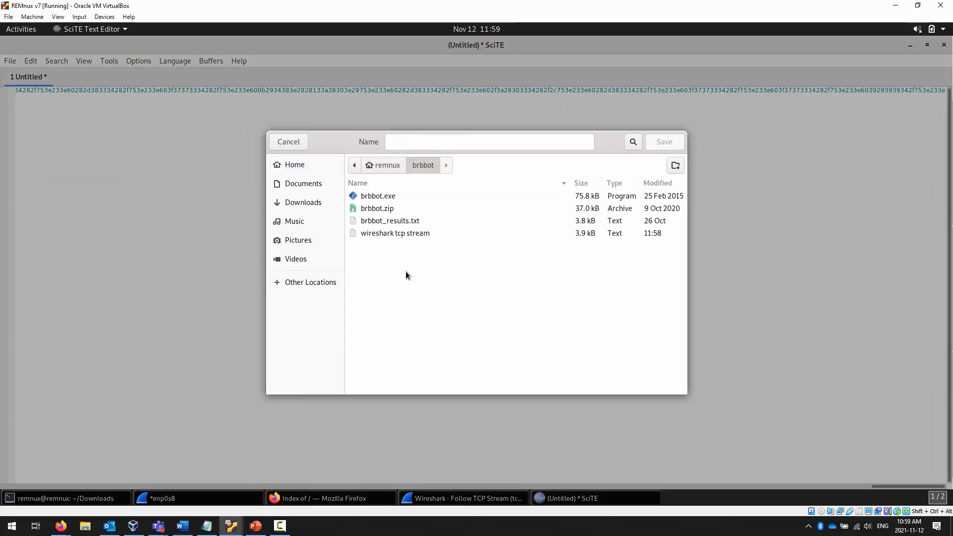
{"action": "left_click", "coordinate": [425, 140]}
{"action": "type", "text": "encoded.hex"}
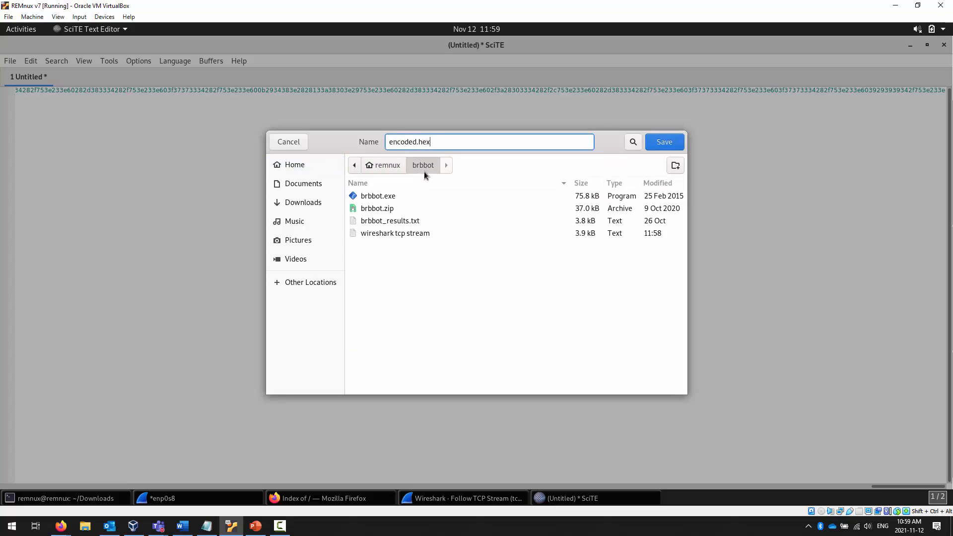
{"action": "key", "text": "Return"}
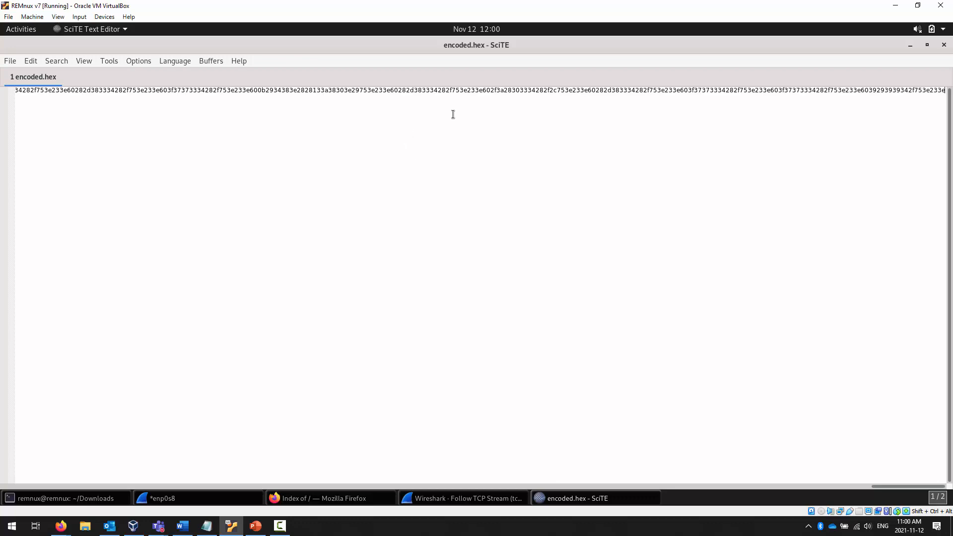
{"action": "left_click", "coordinate": [944, 44]}
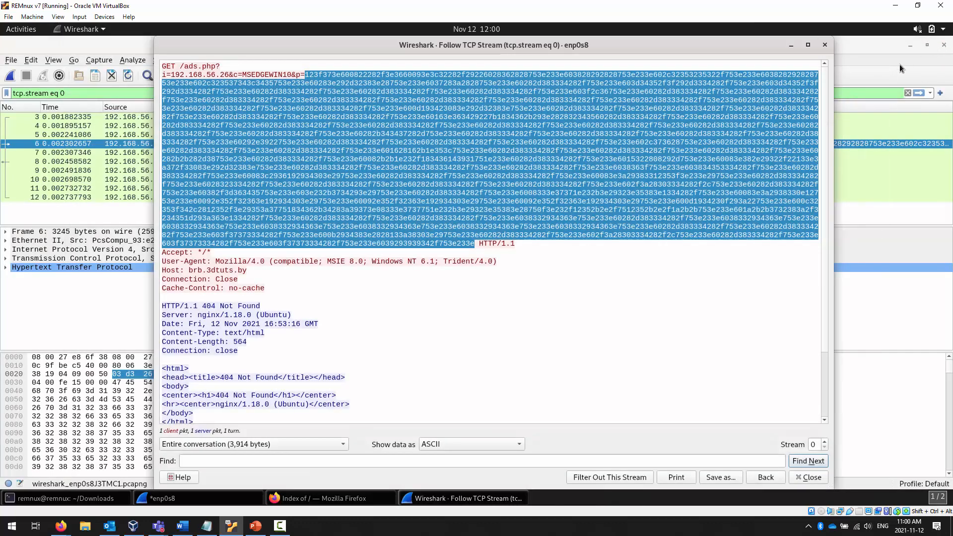
Close the stream window and follow the TCP stream of the HTTP GET /ads.php packet again.
{"action": "left_click", "coordinate": [825, 45]}
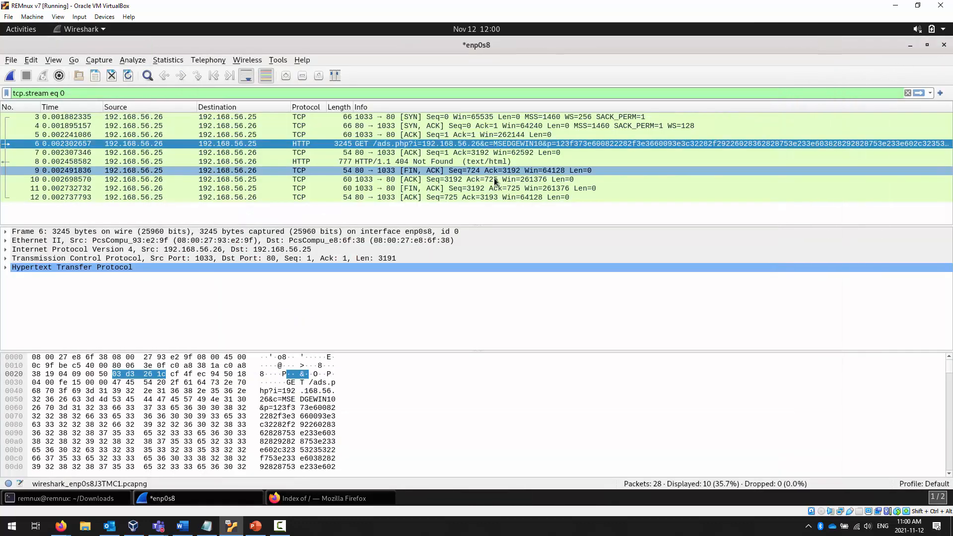
{"action": "double_click", "coordinate": [494, 145]}
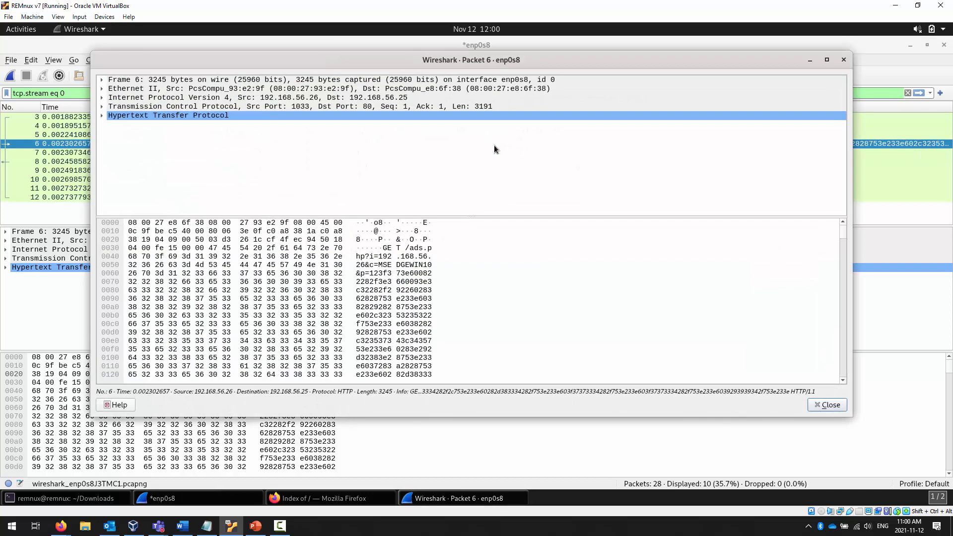
{"action": "left_click", "coordinate": [844, 60]}
{"action": "right_click", "coordinate": [580, 146]}
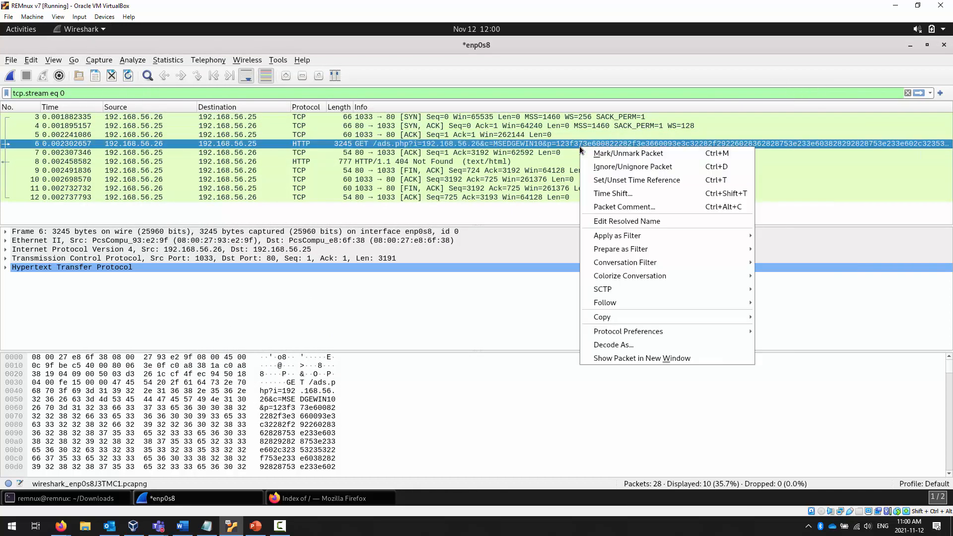
{"action": "mouse_move", "coordinate": [749, 305]}
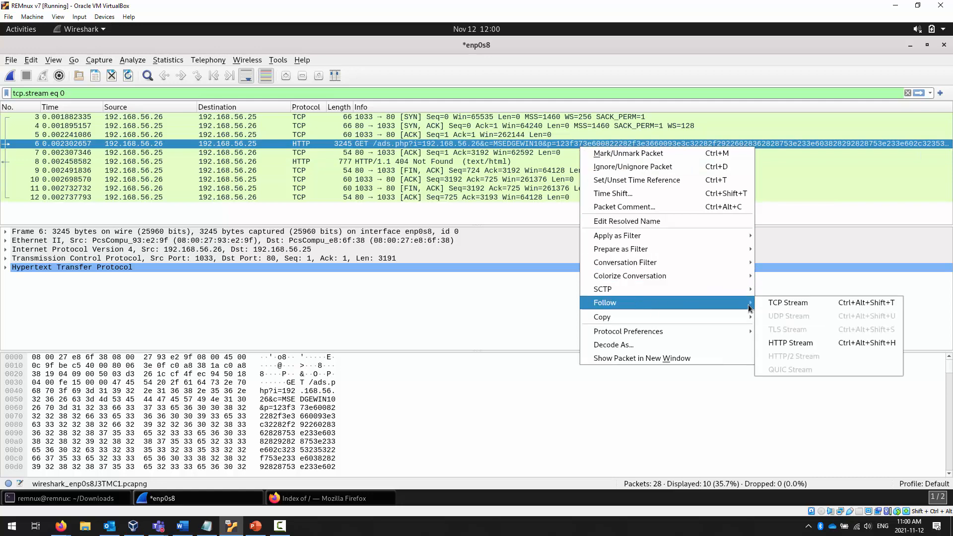
{"action": "left_click", "coordinate": [784, 303]}
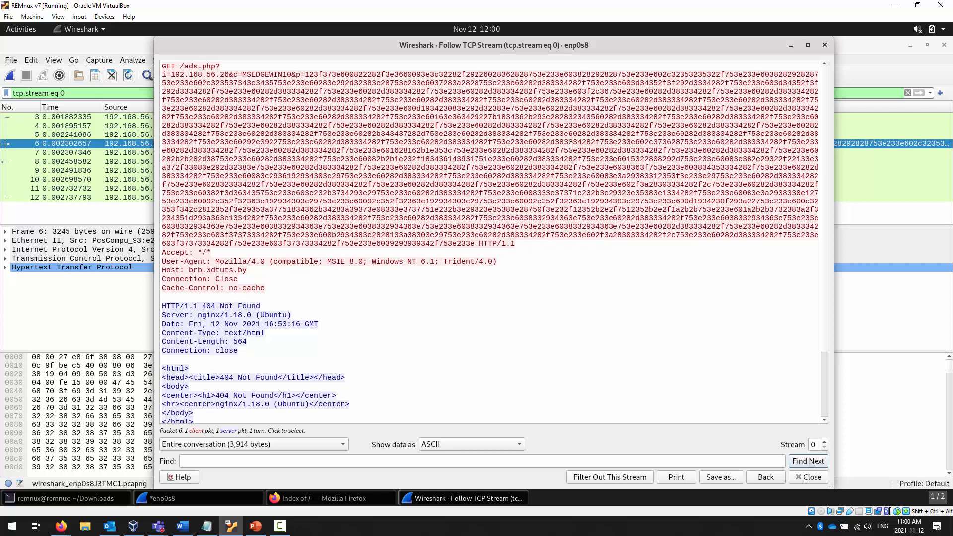
Select the entire encoded p value in the reopened stream and copy it again.
{"action": "double_click", "coordinate": [291, 88]}
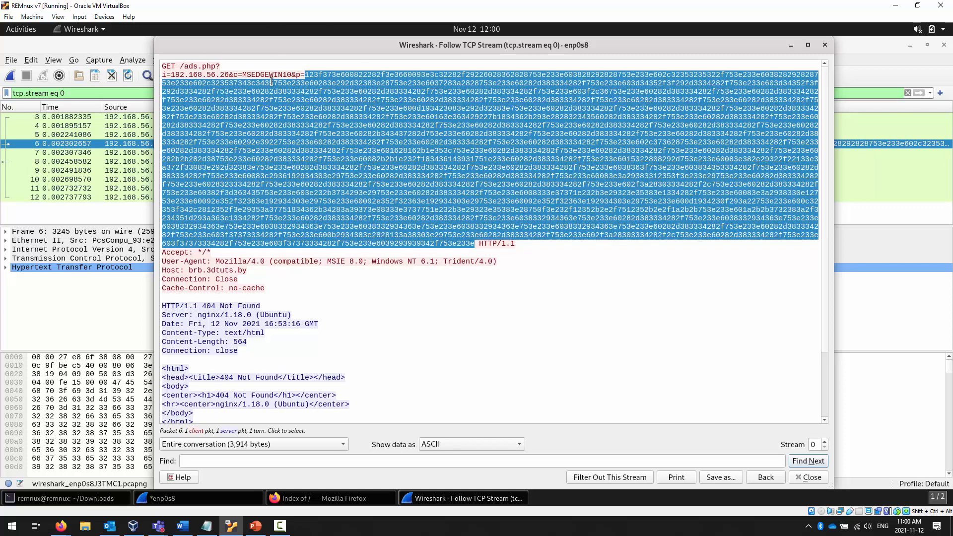
{"action": "left_click", "coordinate": [617, 276]}
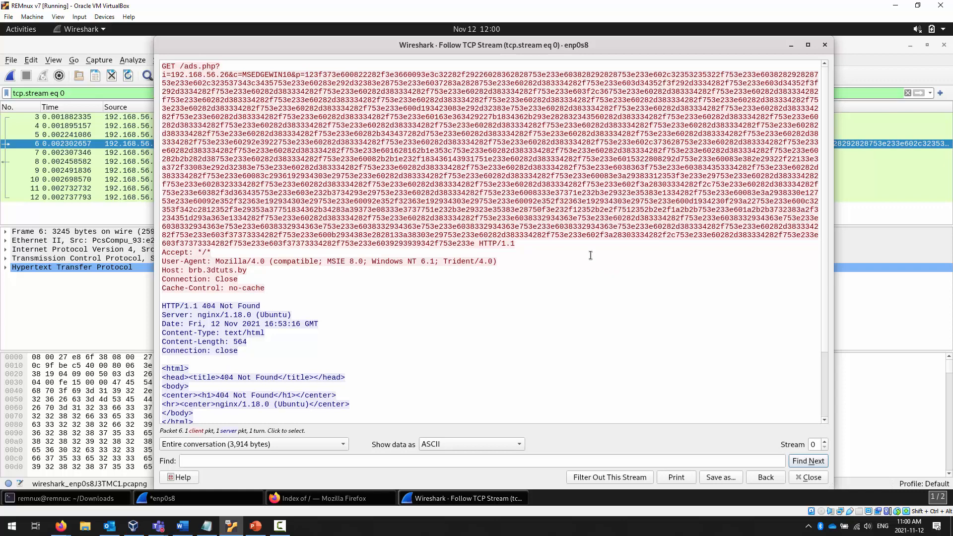
{"action": "double_click", "coordinate": [482, 152]}
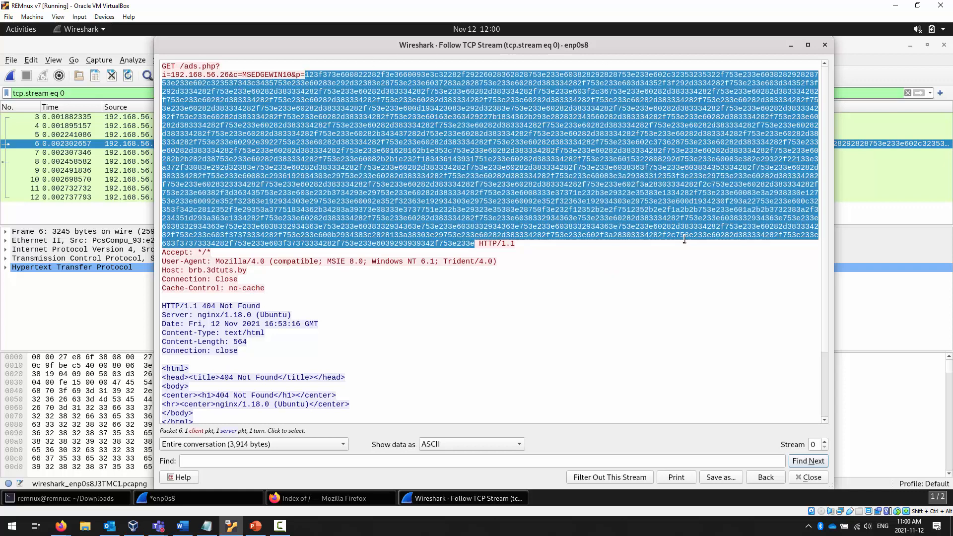
{"action": "right_click", "coordinate": [591, 118]}
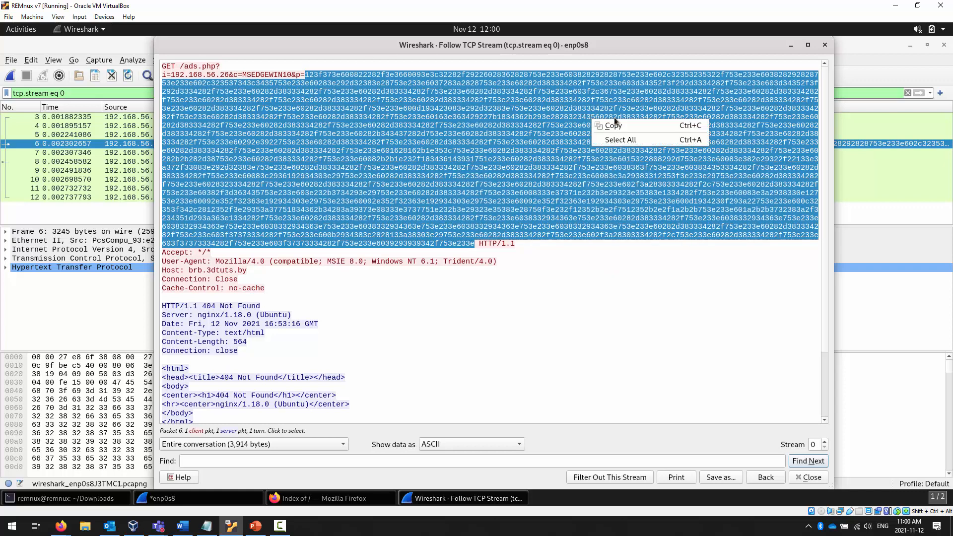
{"action": "left_click", "coordinate": [629, 127]}
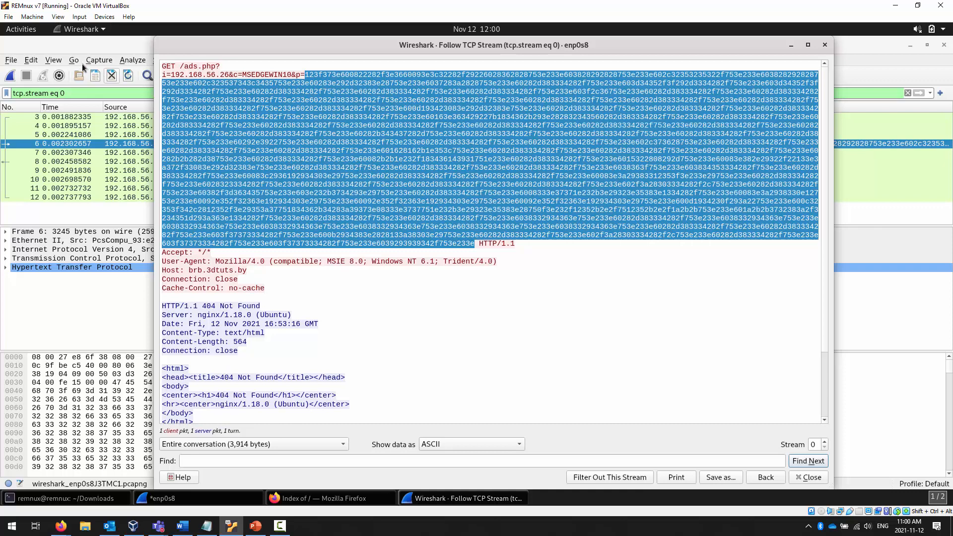
Launch SciTE again and paste the copied p value into a new untitled document.
{"action": "left_click", "coordinate": [21, 30]}
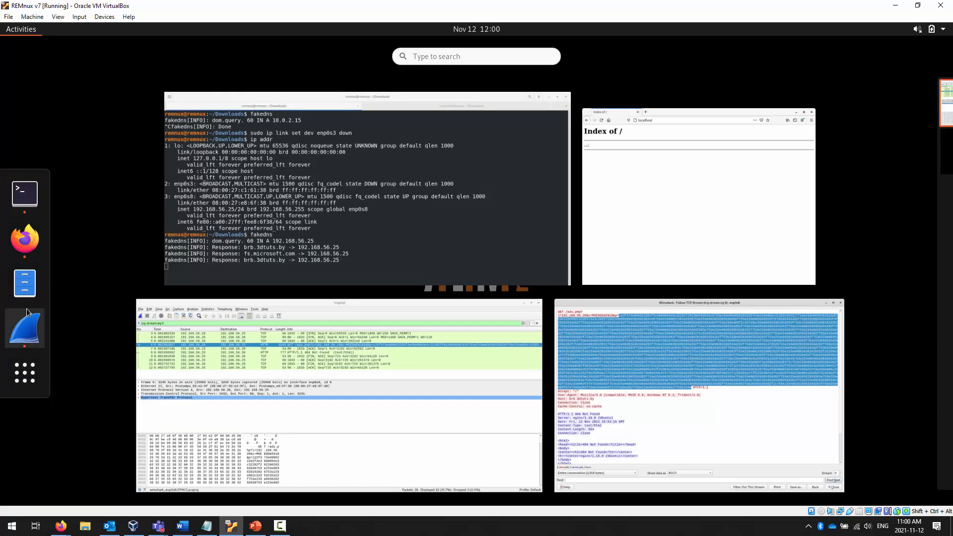
{"action": "left_click", "coordinate": [24, 373]}
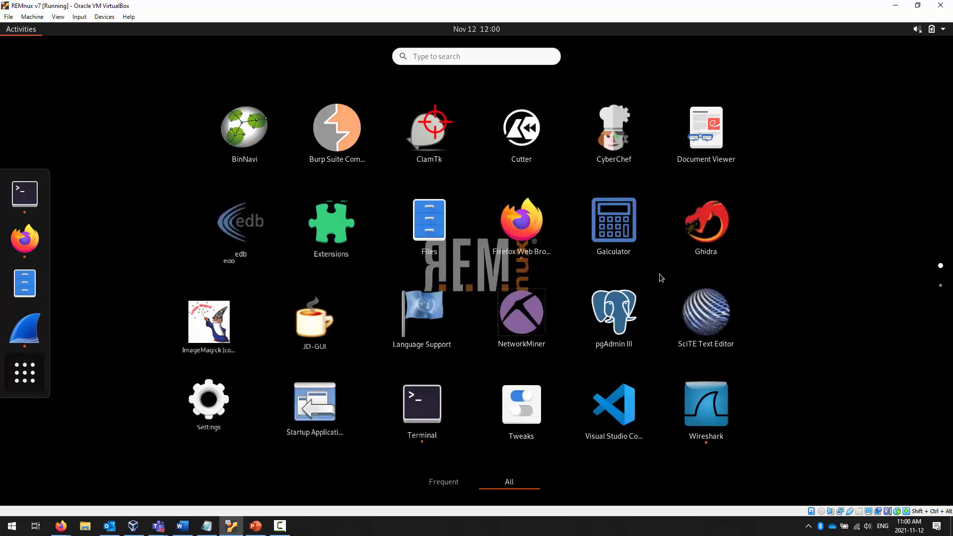
{"action": "left_click", "coordinate": [709, 334]}
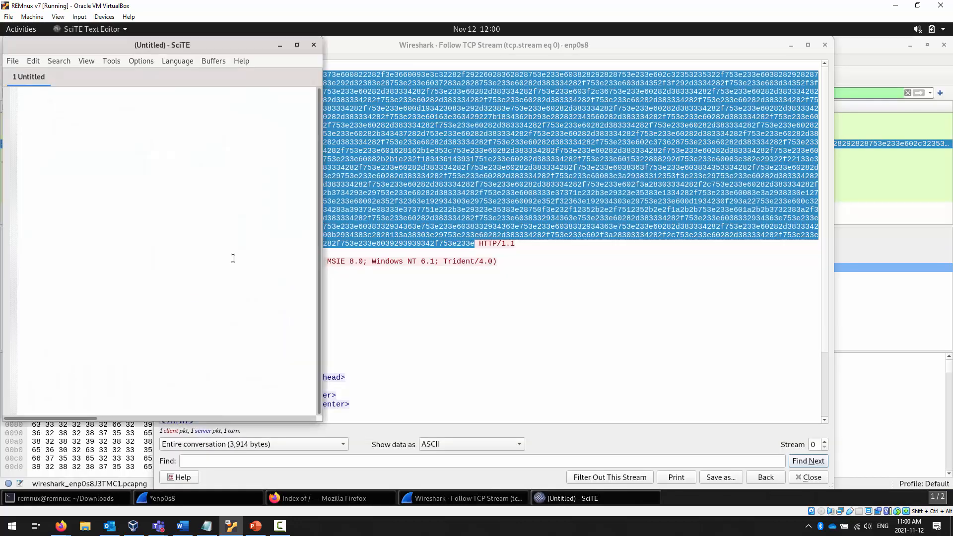
{"action": "key", "text": "ctrl+v"}
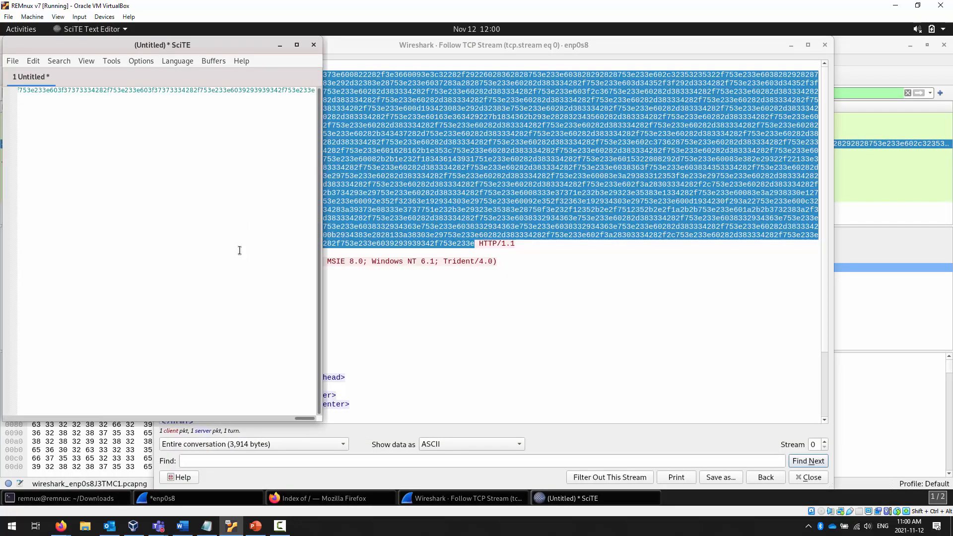
Discard the untitled text document without saving and close the TCP stream window.
{"action": "left_click", "coordinate": [313, 44]}
{"action": "left_click", "coordinate": [162, 246]}
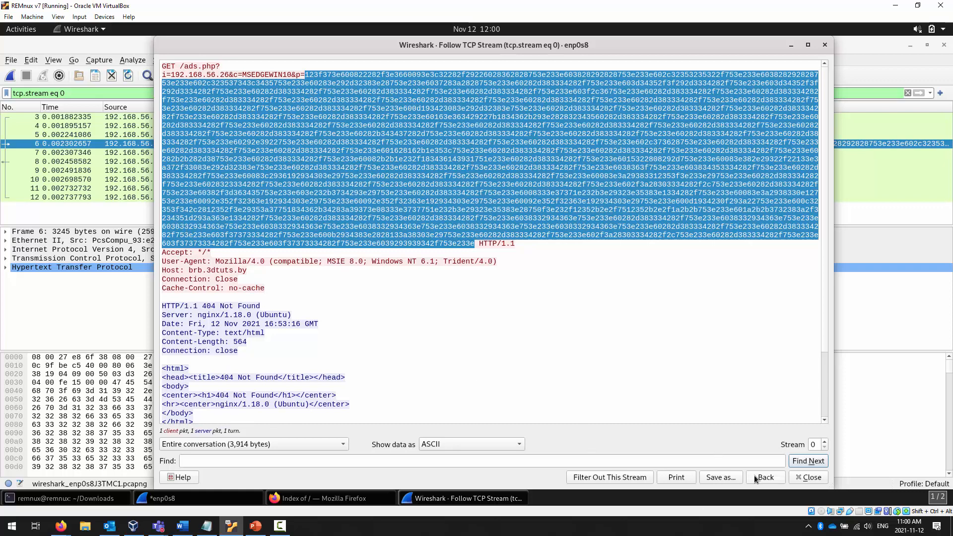
{"action": "left_click", "coordinate": [825, 45]}
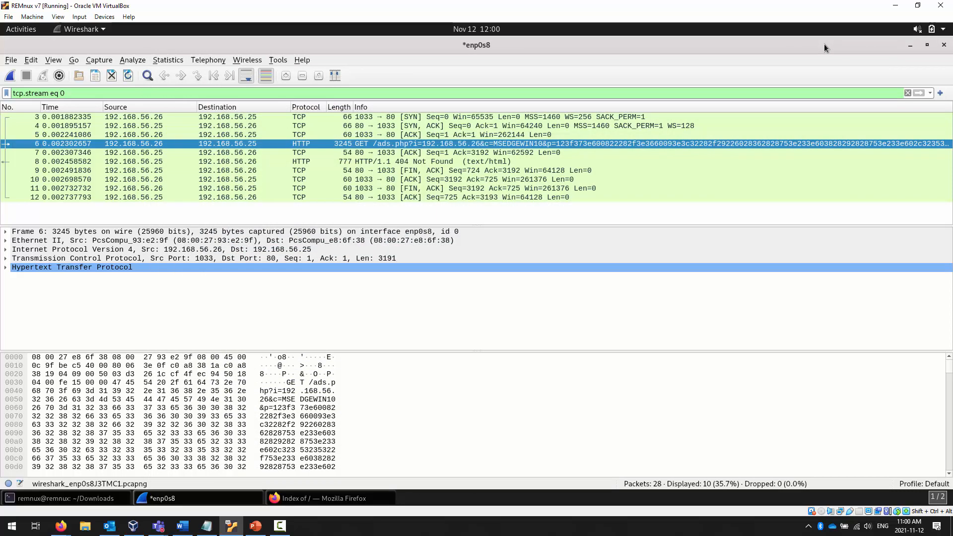
Quit Wireshark without saving the captured packets.
{"action": "left_click", "coordinate": [944, 45]}
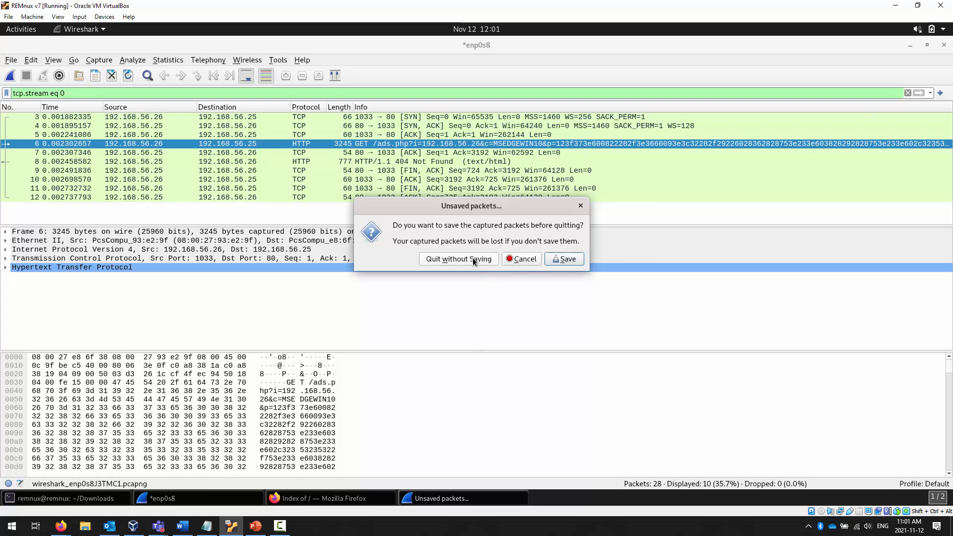
{"action": "left_click", "coordinate": [519, 262]}
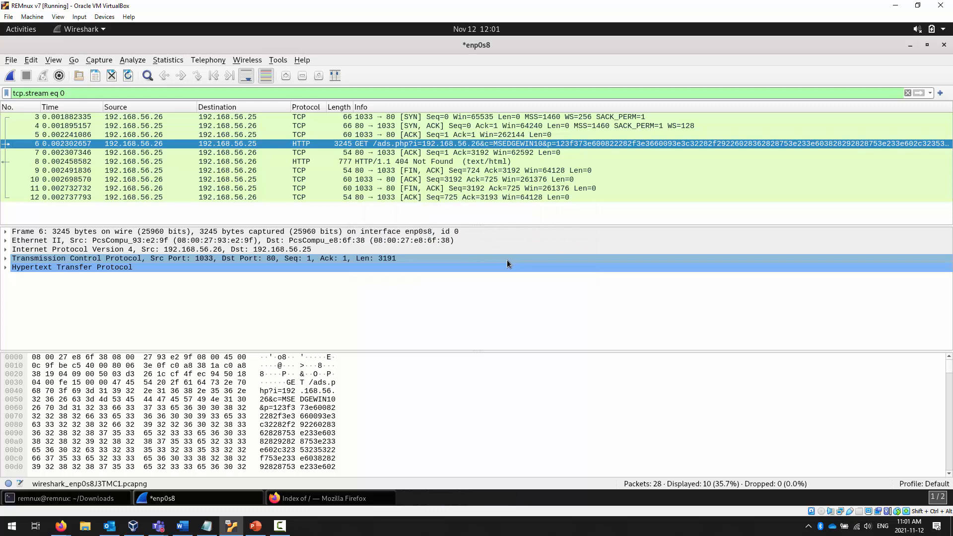
{"action": "left_click", "coordinate": [944, 45]}
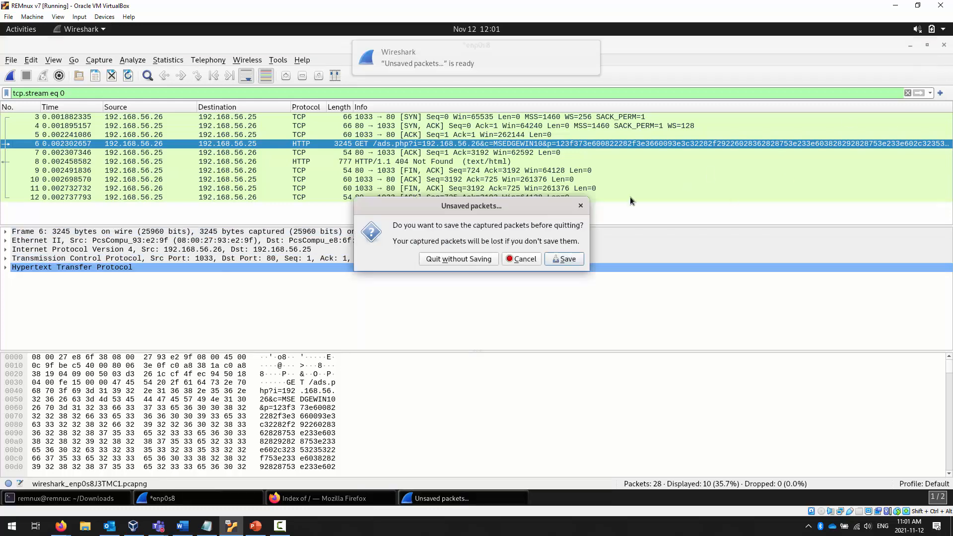
{"action": "left_click", "coordinate": [481, 259]}
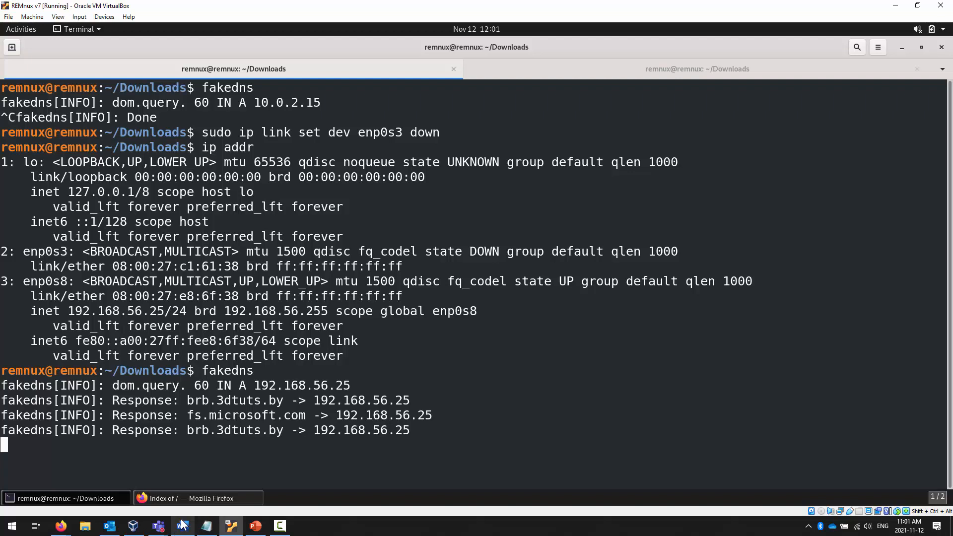
{"action": "mouse_move", "coordinate": [182, 525]}
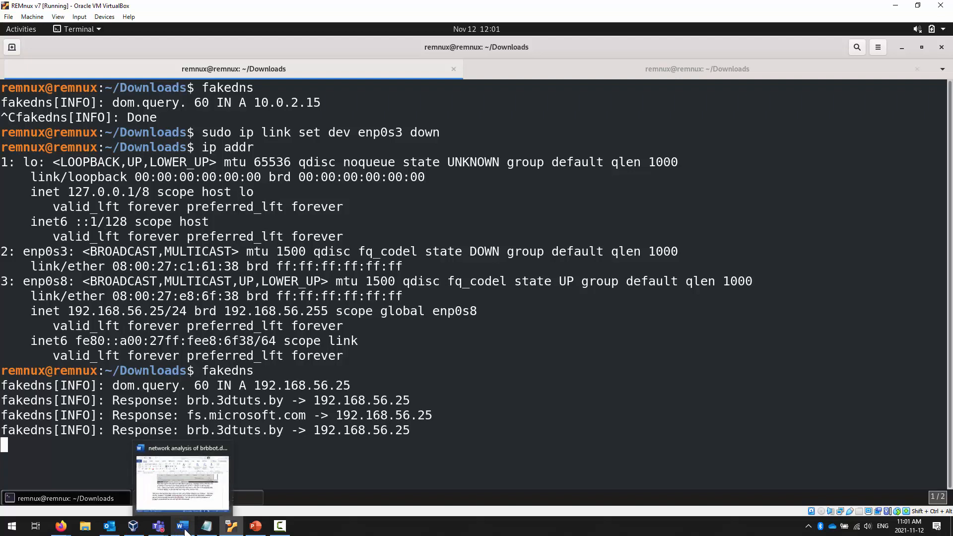
{"action": "left_click", "coordinate": [183, 528]}
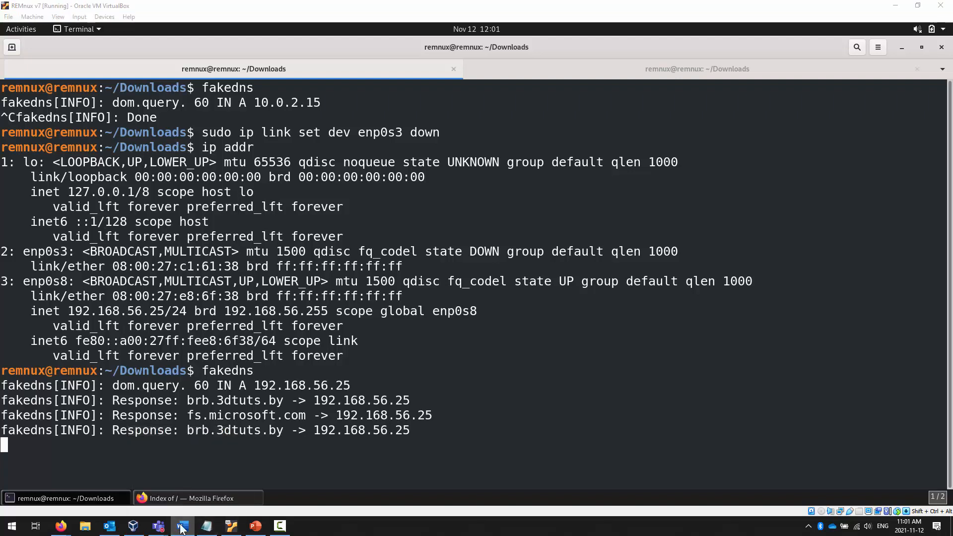
{"action": "mouse_move", "coordinate": [160, 528]}
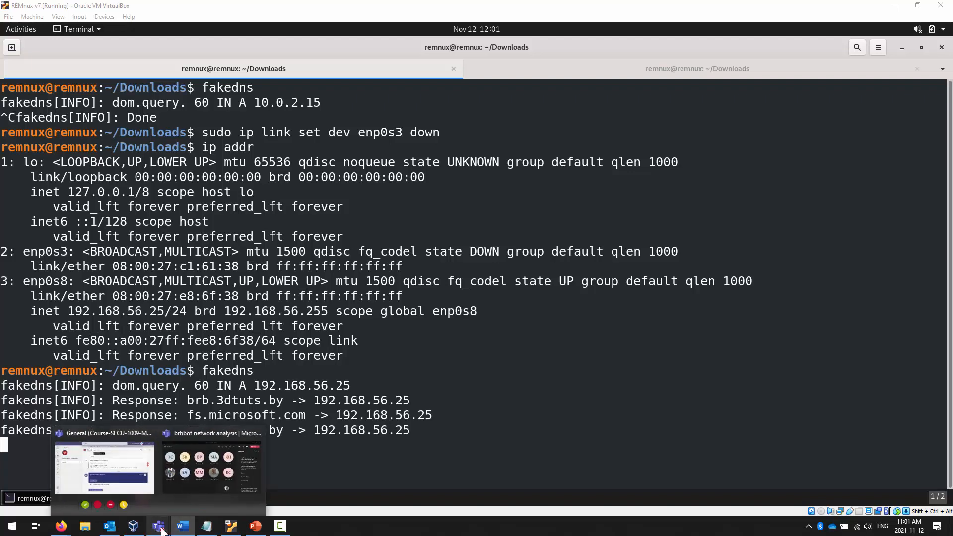
{"action": "mouse_move", "coordinate": [231, 530]}
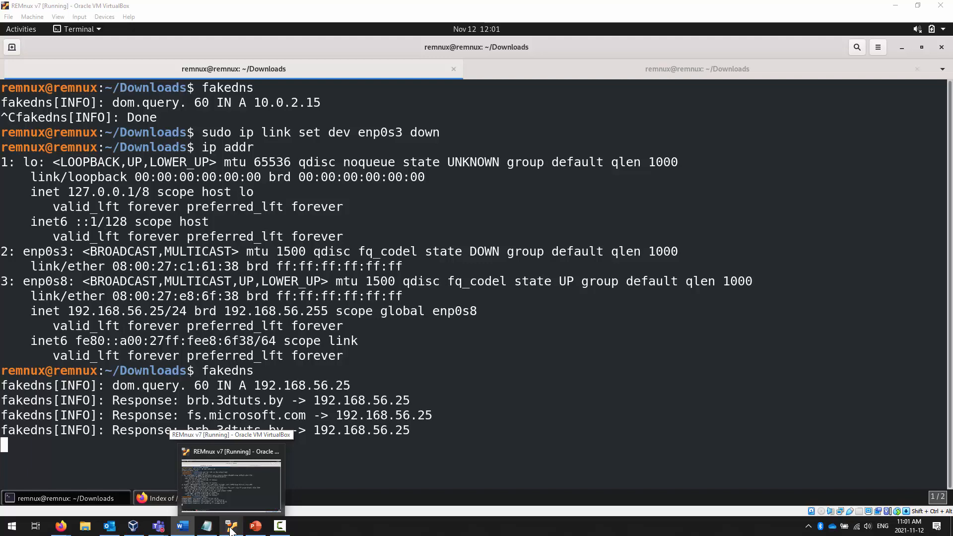
Minimize the REMnux VM, start the FlareVM virtual machine, and sign in with the account password.
{"action": "left_click", "coordinate": [896, 5]}
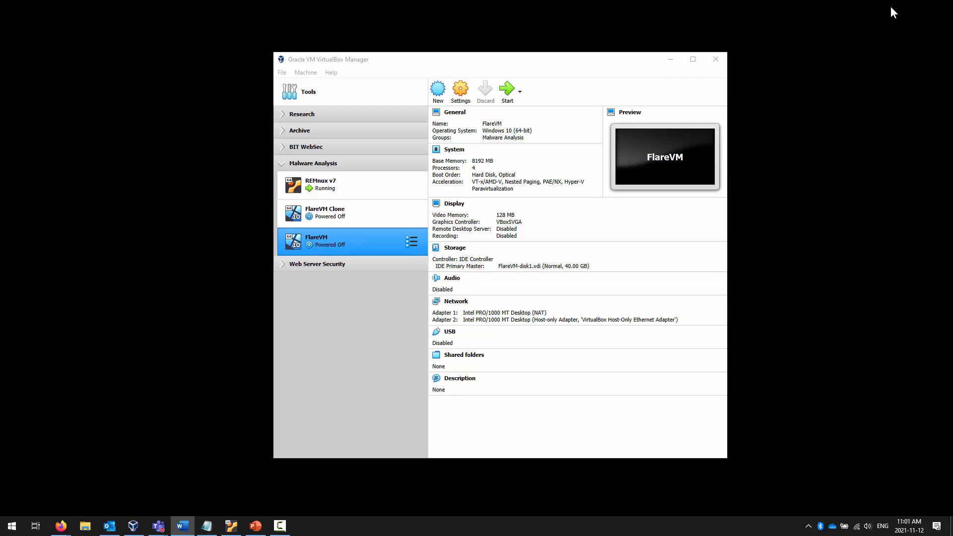
{"action": "double_click", "coordinate": [347, 239]}
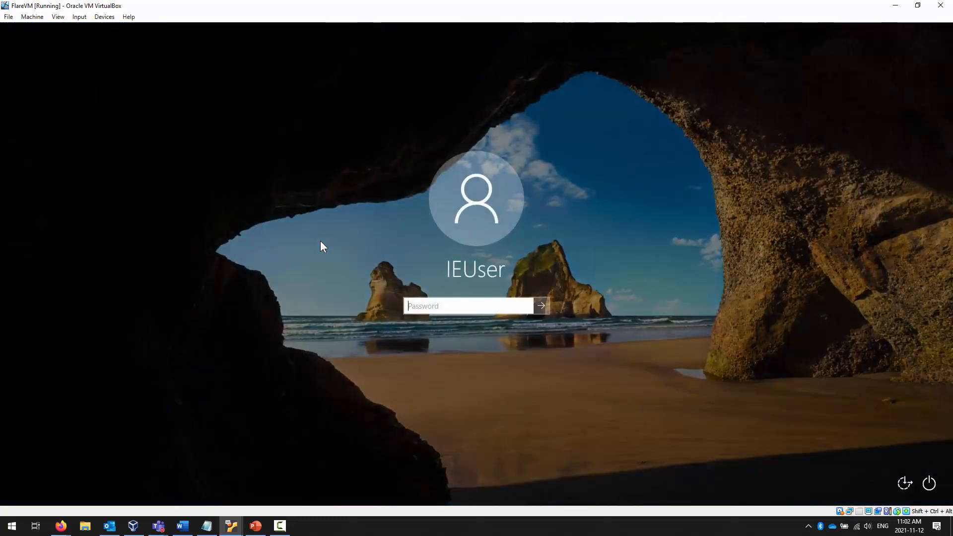
{"action": "type", "text": "••••••••"}
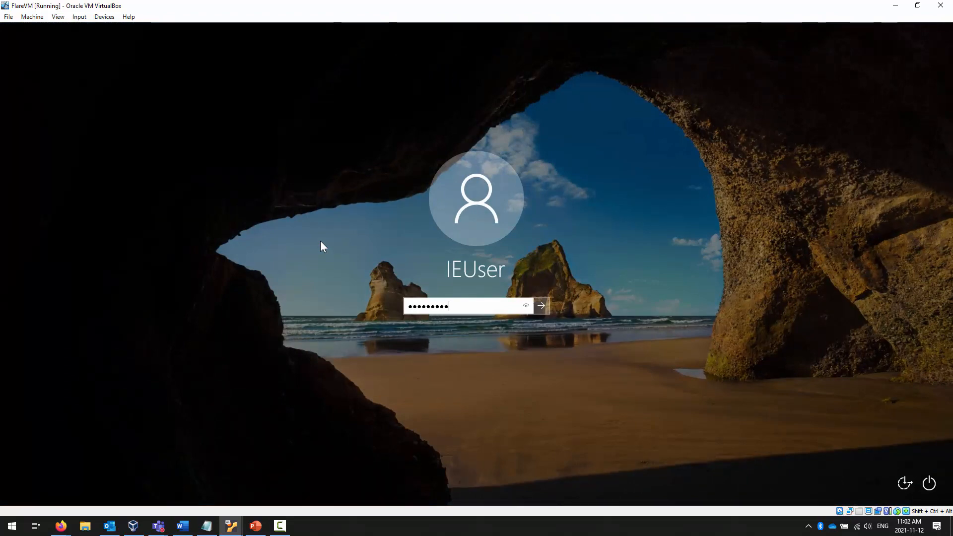
{"action": "key", "text": "Return"}
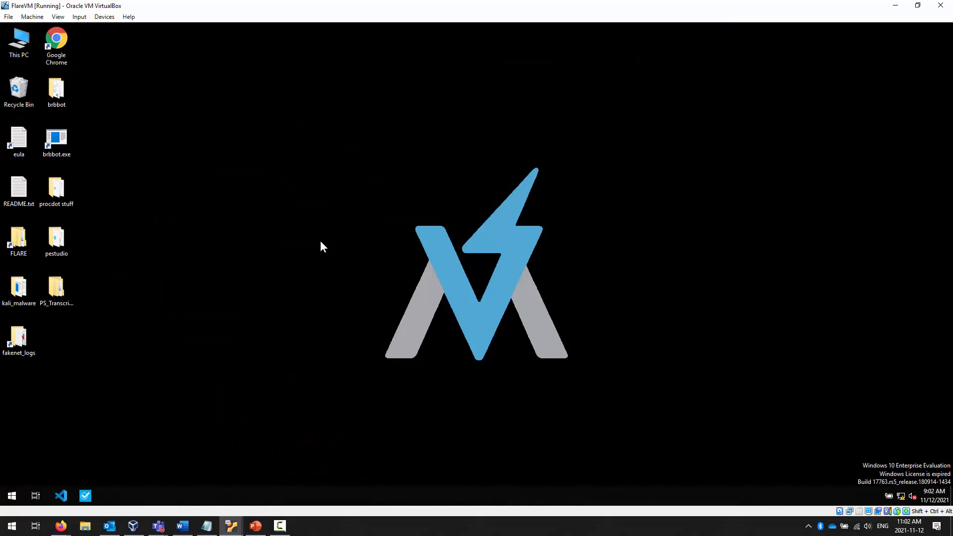
Check the pestudio and procdot stuff desktop folders, close them, and open the brbbot folder.
{"action": "left_click", "coordinate": [62, 244]}
{"action": "double_click", "coordinate": [62, 244]}
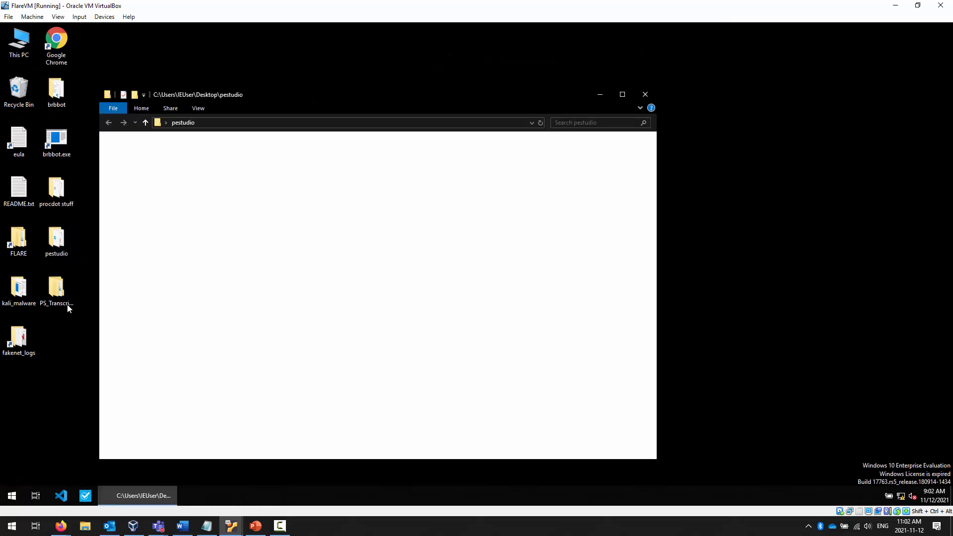
{"action": "double_click", "coordinate": [65, 194]}
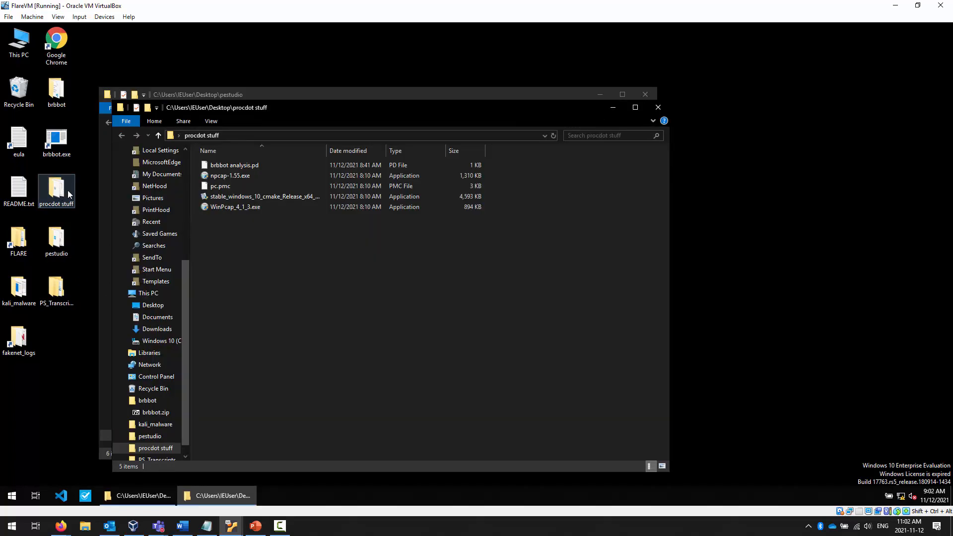
{"action": "left_click", "coordinate": [658, 107]}
{"action": "left_click", "coordinate": [650, 94]}
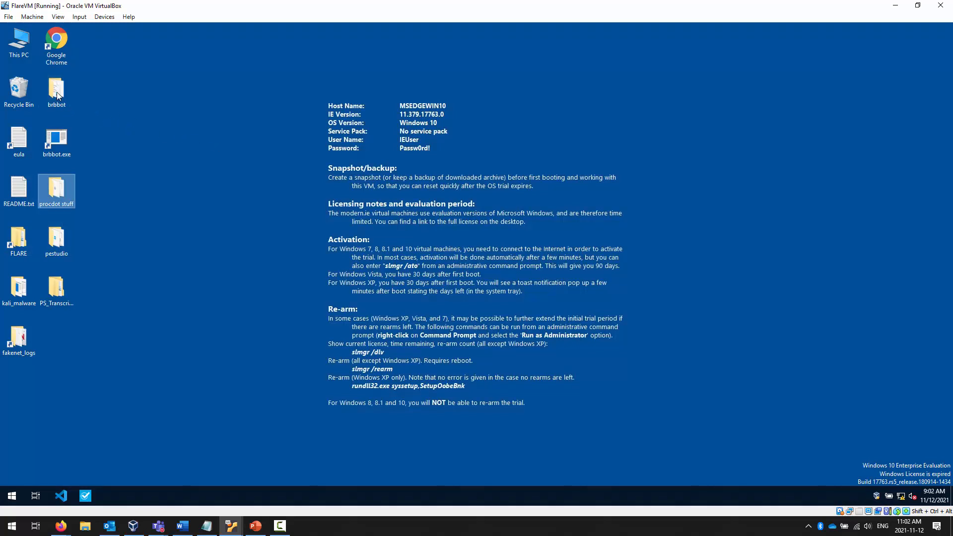
{"action": "double_click", "coordinate": [56, 92]}
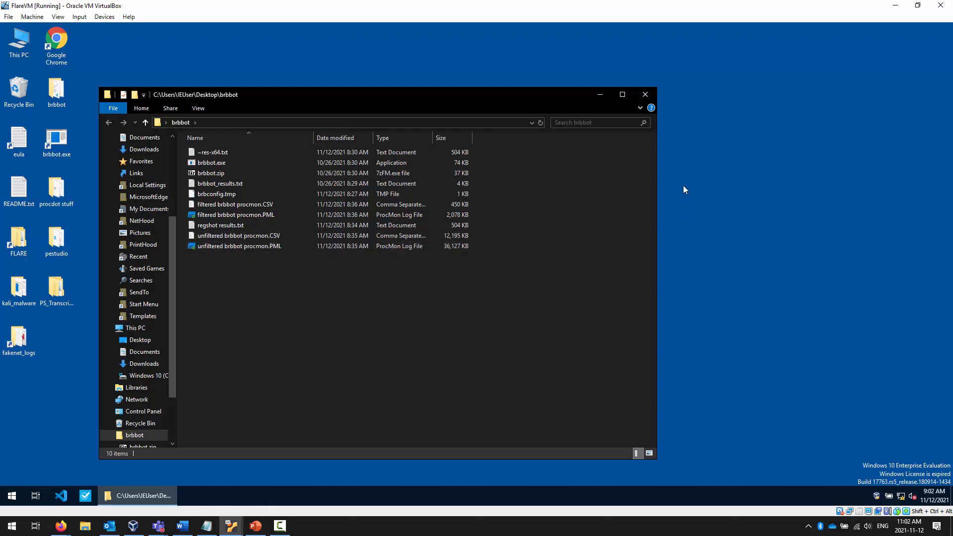
Set the desktop background to the FlareVM logo picture with the Fit option and a black background color, and close the settings.
{"action": "right_click", "coordinate": [689, 165]}
{"action": "left_click", "coordinate": [723, 285]}
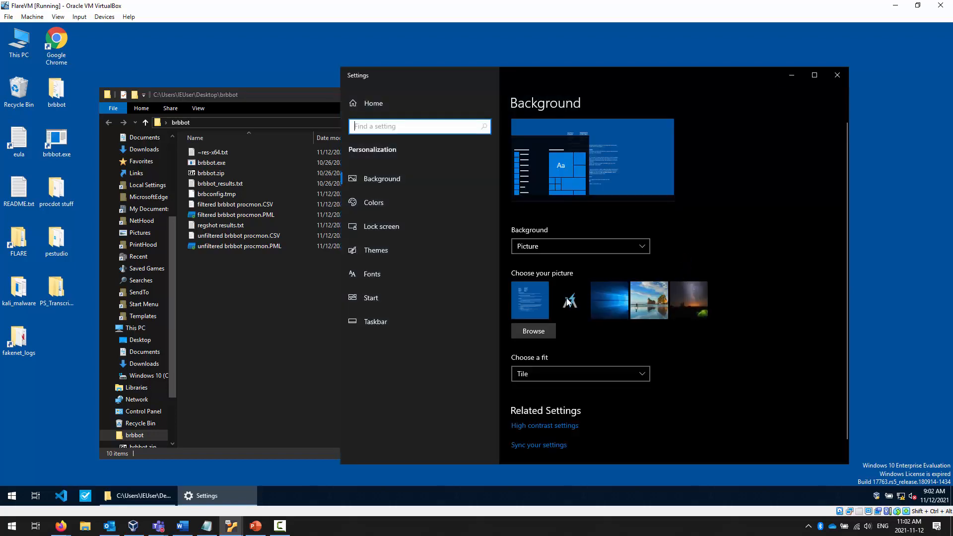
{"action": "left_click", "coordinate": [583, 302]}
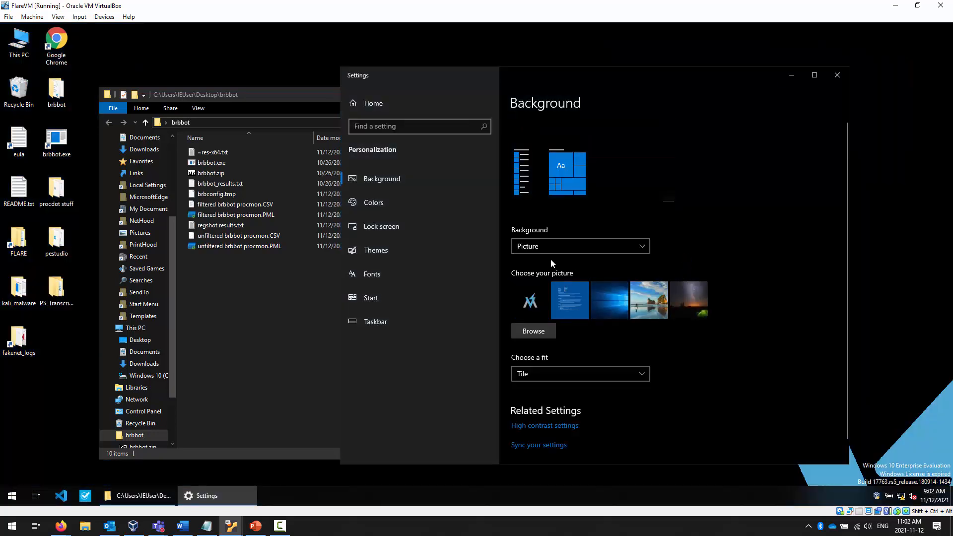
{"action": "left_click", "coordinate": [538, 372]}
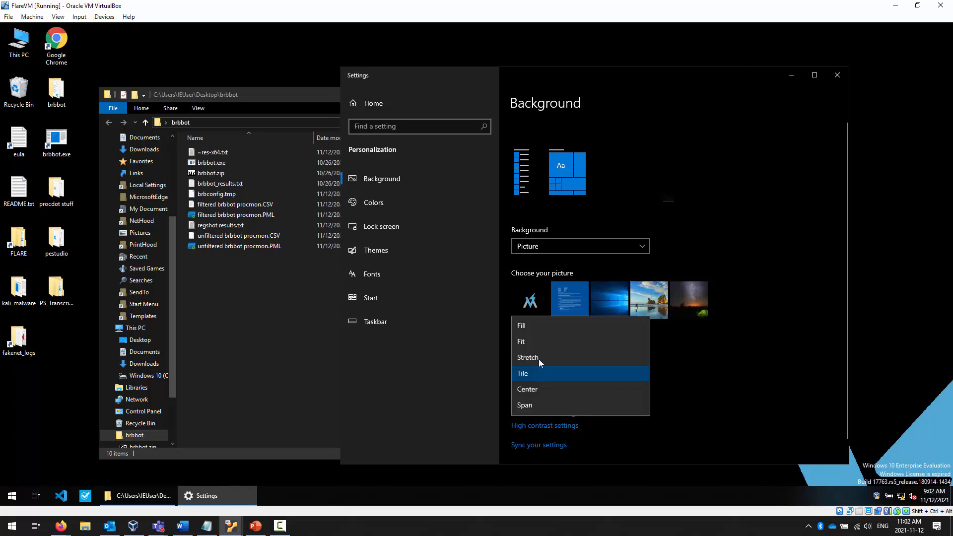
{"action": "left_click", "coordinate": [530, 340]}
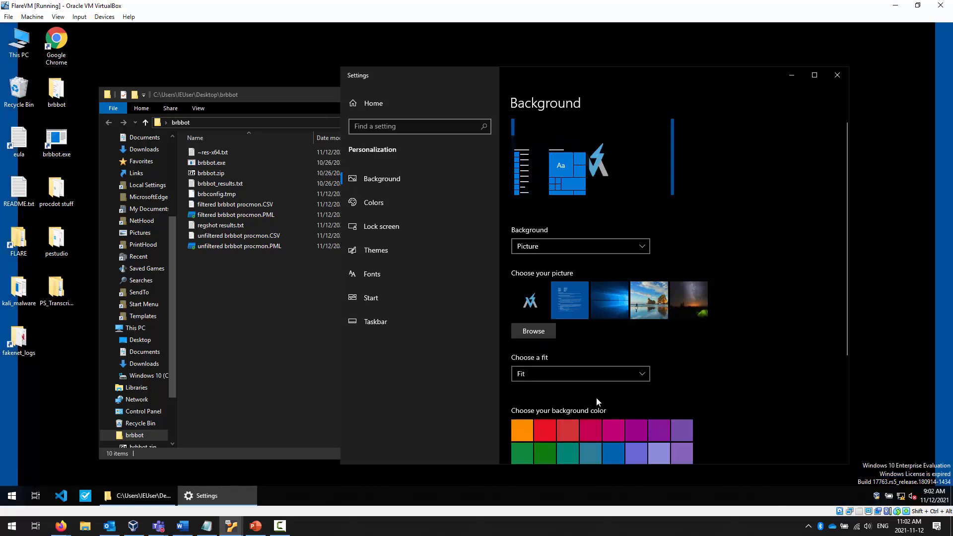
{"action": "scroll", "coordinate": [620, 422], "scroll_direction": "down", "scroll_amount": 3}
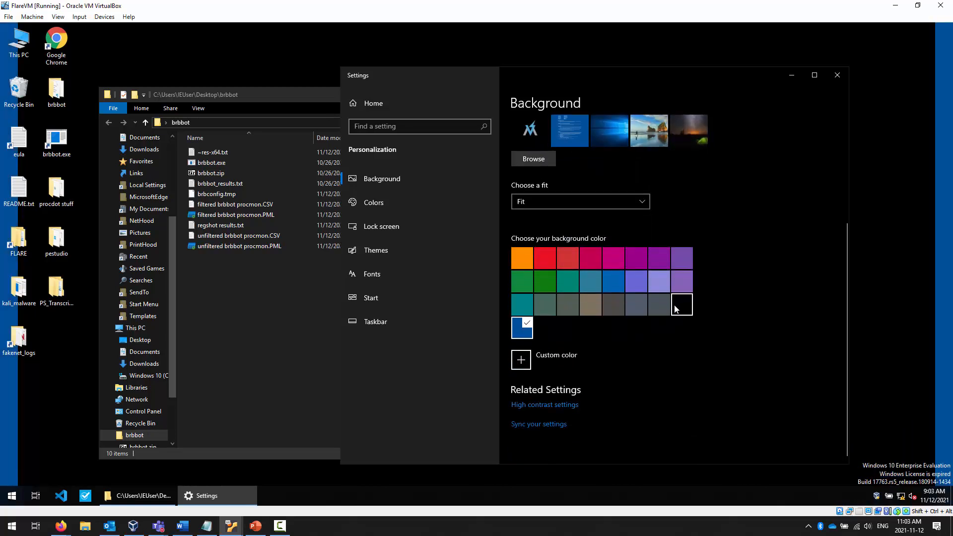
{"action": "left_click", "coordinate": [677, 309]}
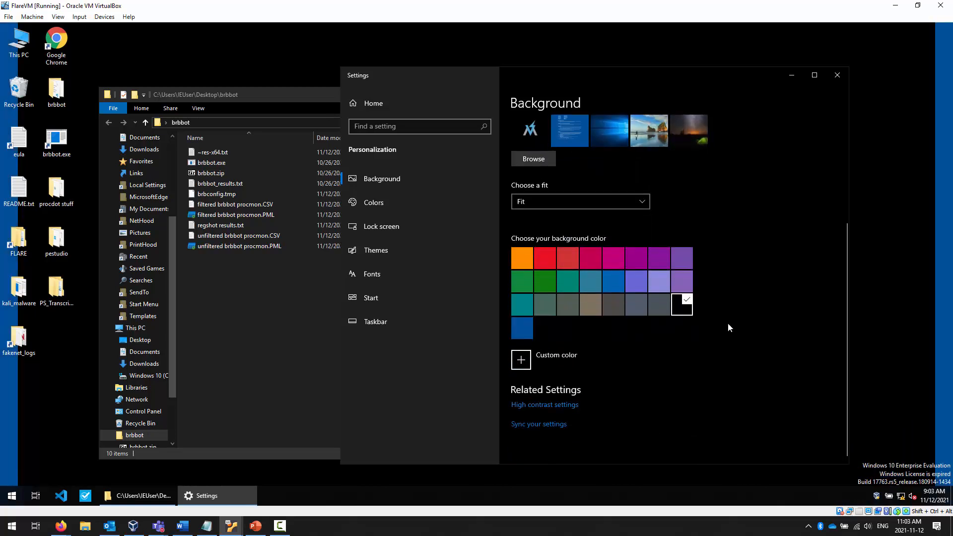
{"action": "left_click", "coordinate": [836, 74]}
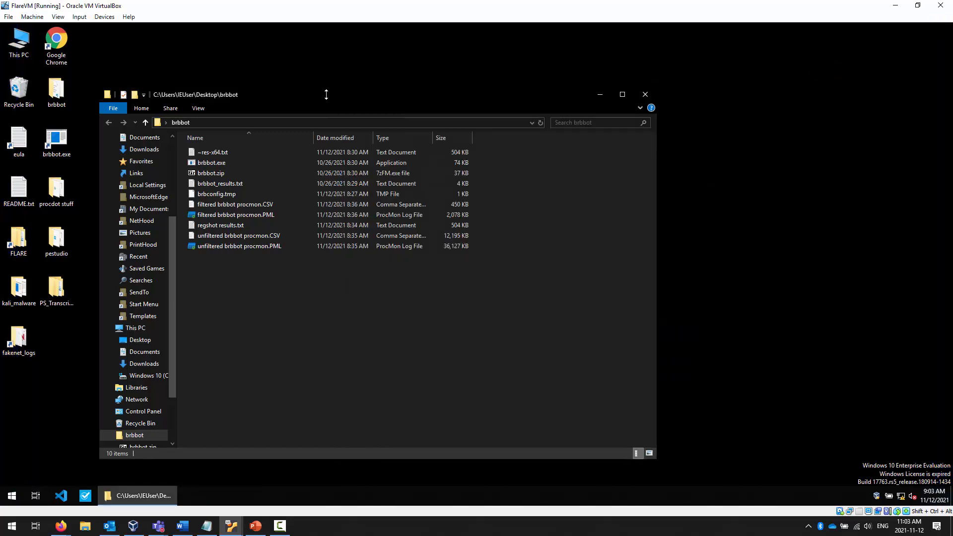
Move the brbbot folder window away from the desktop icons and switch to the REMnux VM.
{"action": "left_click_drag", "start_coordinate": [319, 96], "coordinate": [595, 66]}
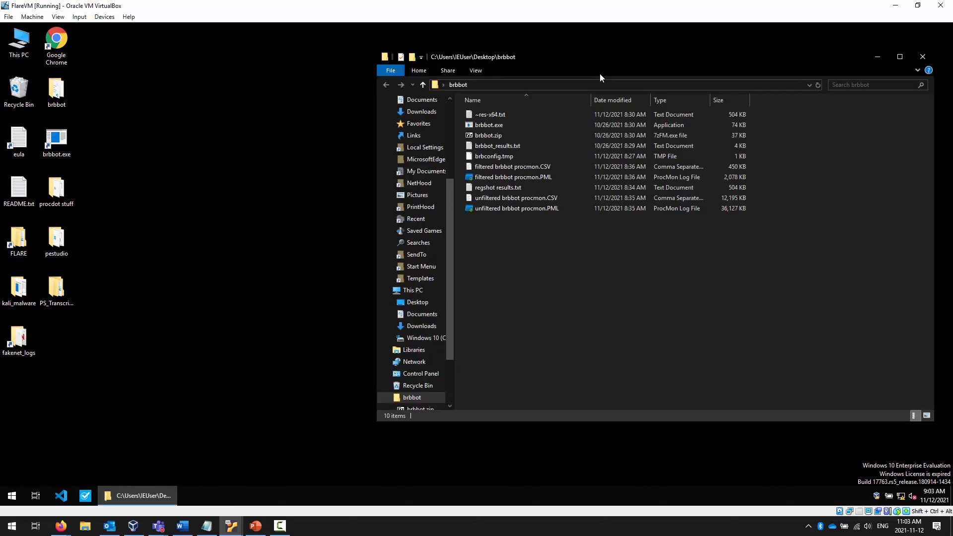
{"action": "mouse_move", "coordinate": [231, 526]}
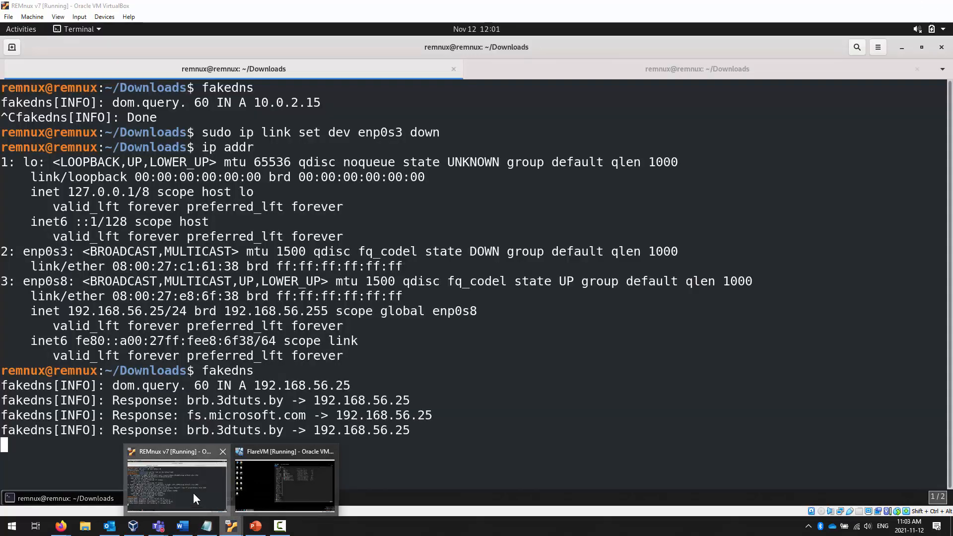
{"action": "left_click", "coordinate": [194, 495]}
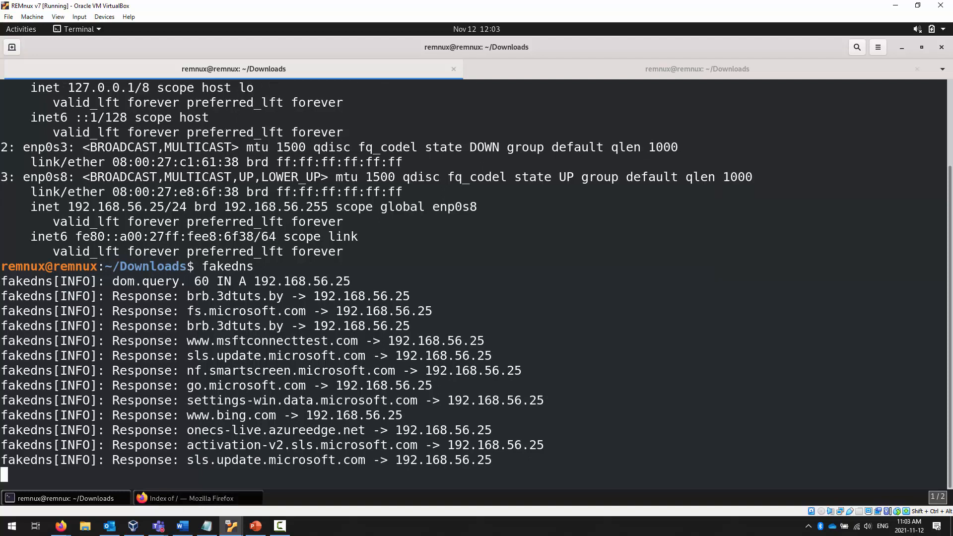
{"action": "left_click", "coordinate": [12, 47]}
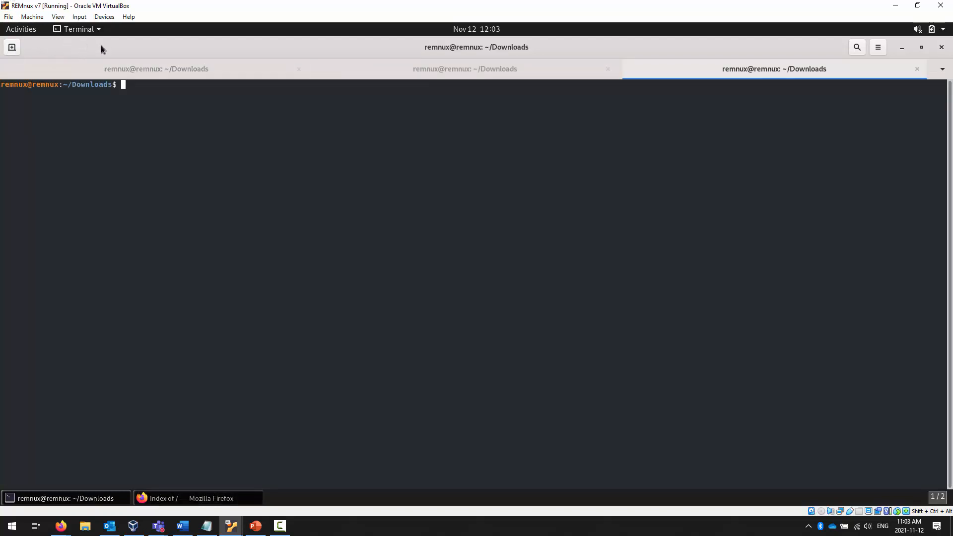
{"action": "type", "text": "exit"}
{"action": "key", "text": "Return"}
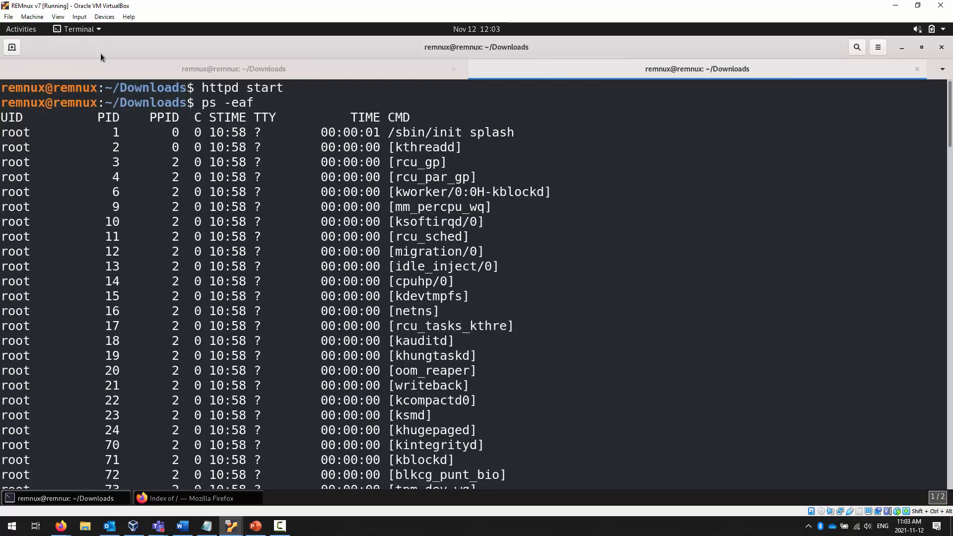
Open the brbbot folder from the home directory in the REMnux file manager.
{"action": "left_click", "coordinate": [27, 29]}
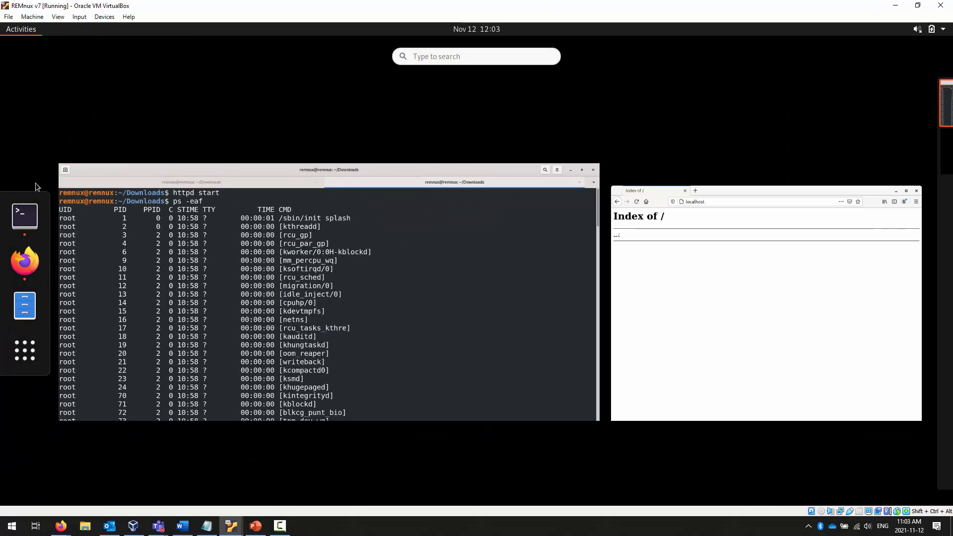
{"action": "left_click", "coordinate": [25, 309]}
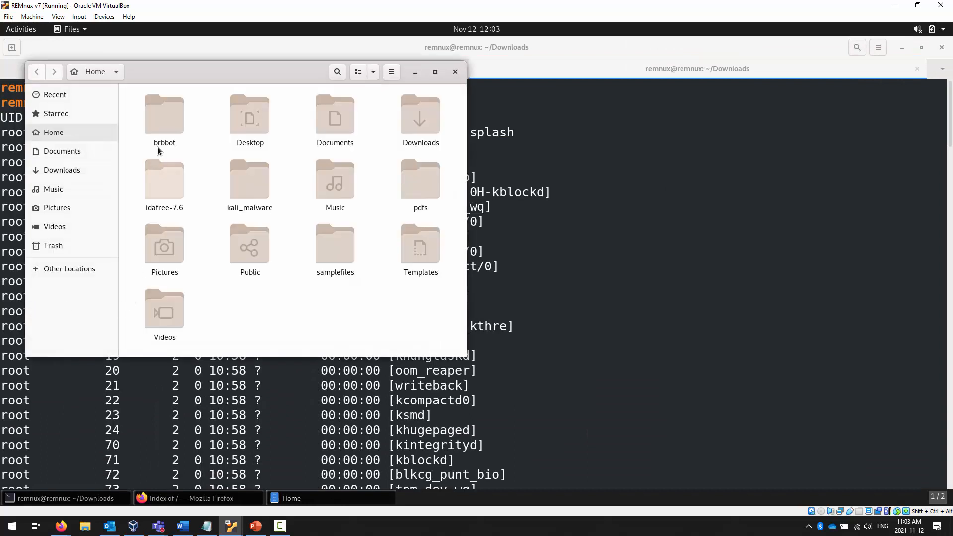
{"action": "double_click", "coordinate": [159, 123]}
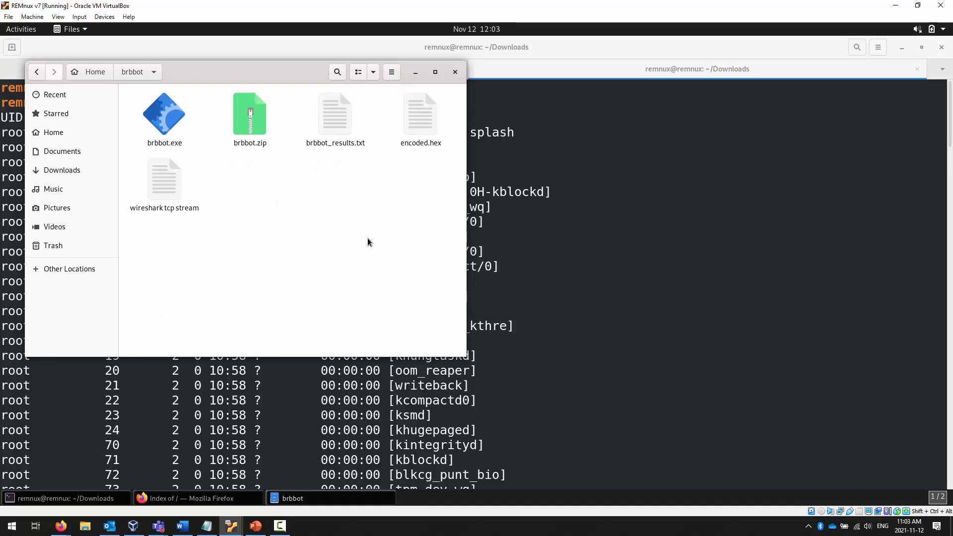
Switch to FlareVM and back to REMnux to compare the contents of their brbbot folders.
{"action": "left_click", "coordinate": [232, 526]}
{"action": "left_click", "coordinate": [269, 486]}
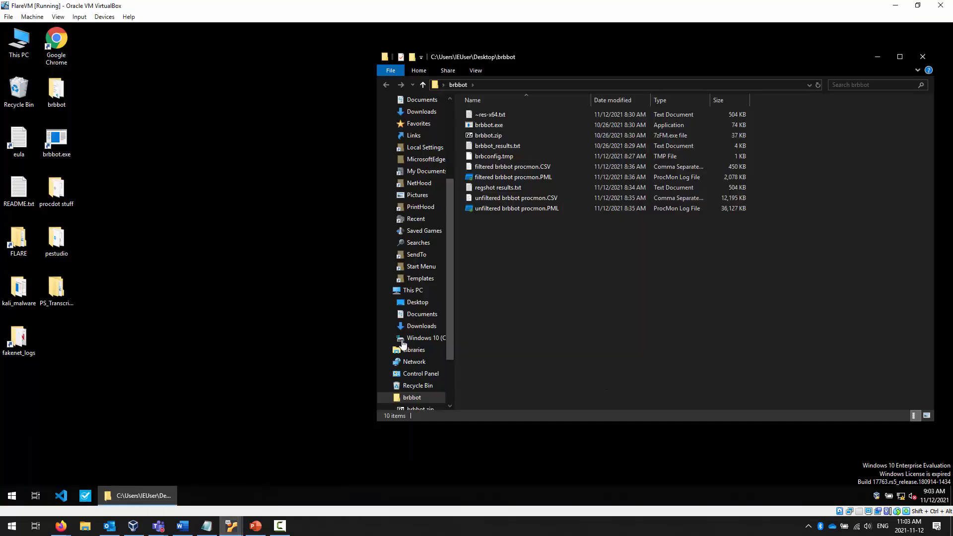
{"action": "left_click", "coordinate": [231, 526]}
{"action": "left_click", "coordinate": [167, 480]}
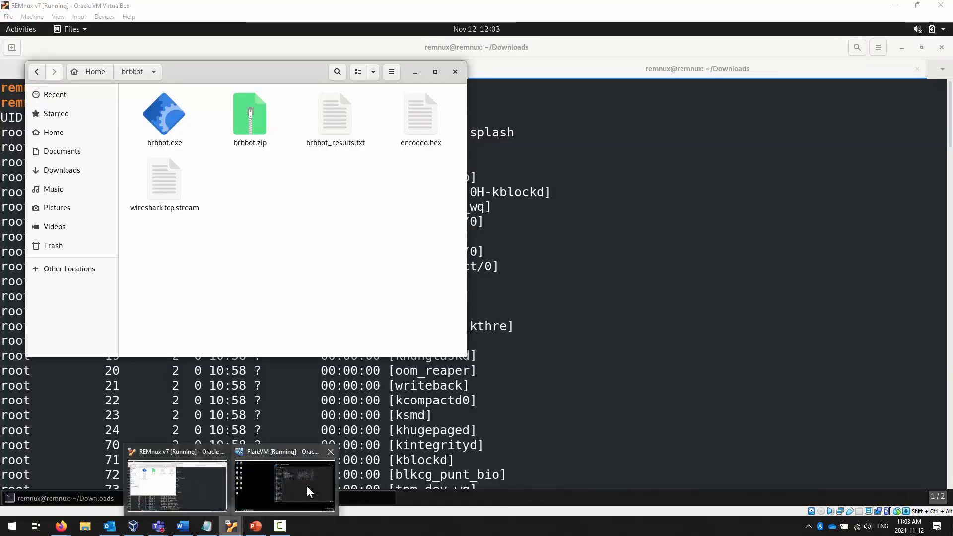
Switch to FlareVM and move the brbbot folder window closer to the middle of the desktop.
{"action": "left_click", "coordinate": [306, 485]}
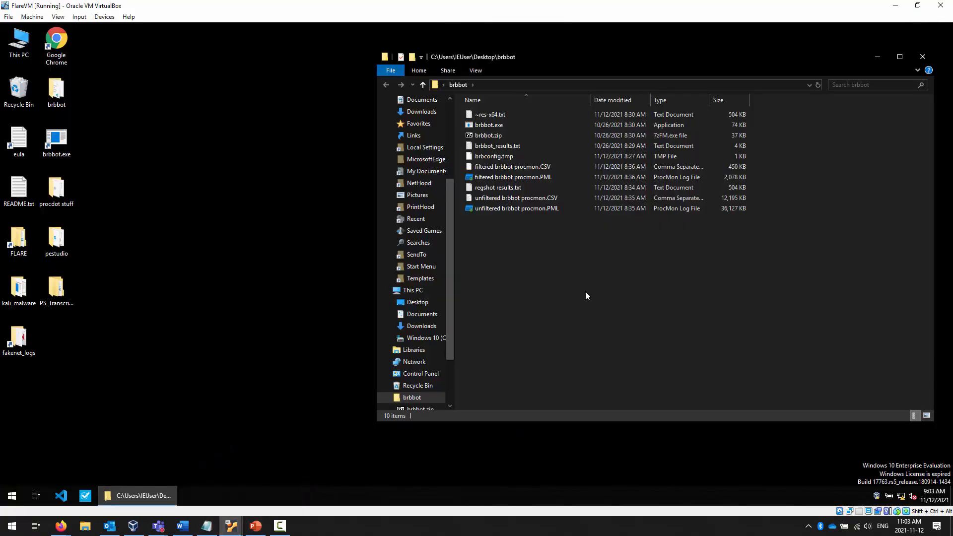
{"action": "left_click", "coordinate": [544, 83]}
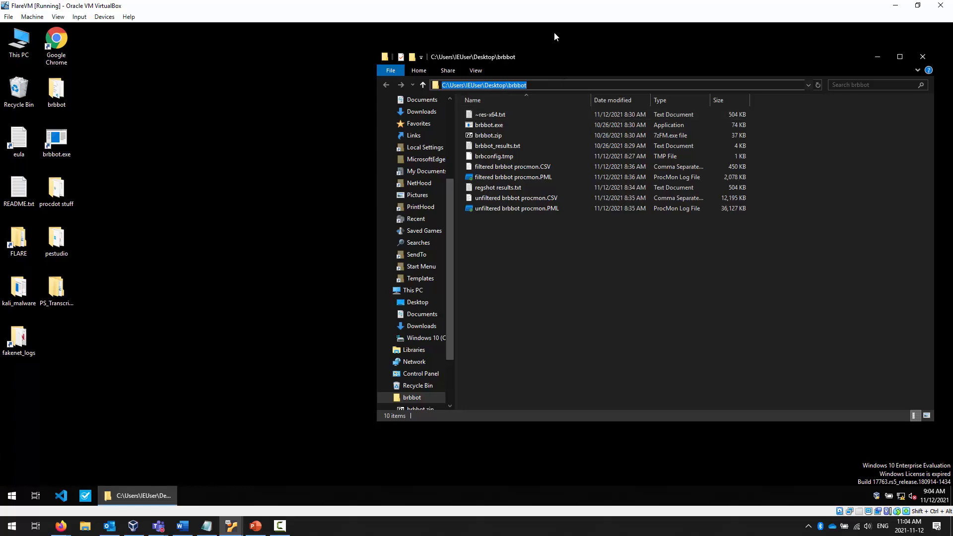
{"action": "left_click_drag", "start_coordinate": [558, 58], "coordinate": [462, 72]}
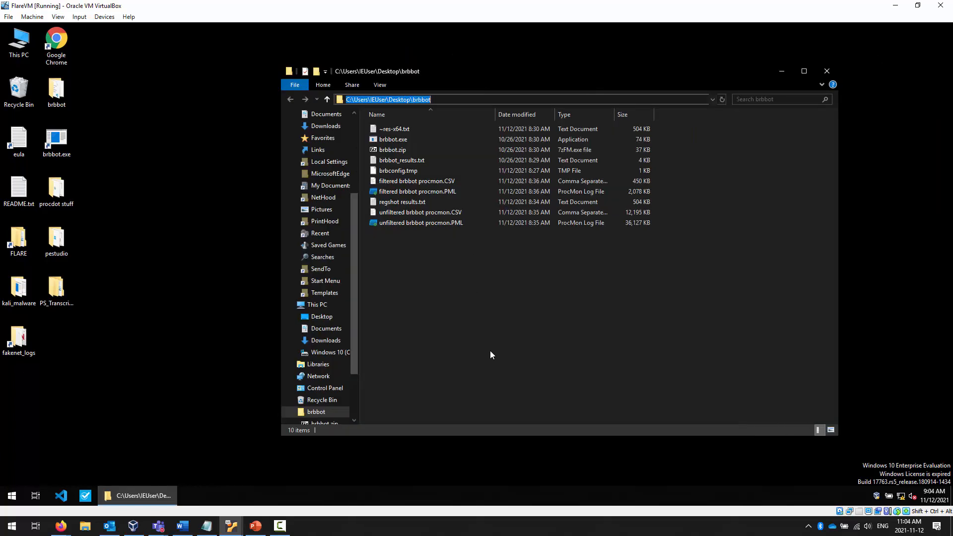
{"action": "left_click", "coordinate": [490, 350]}
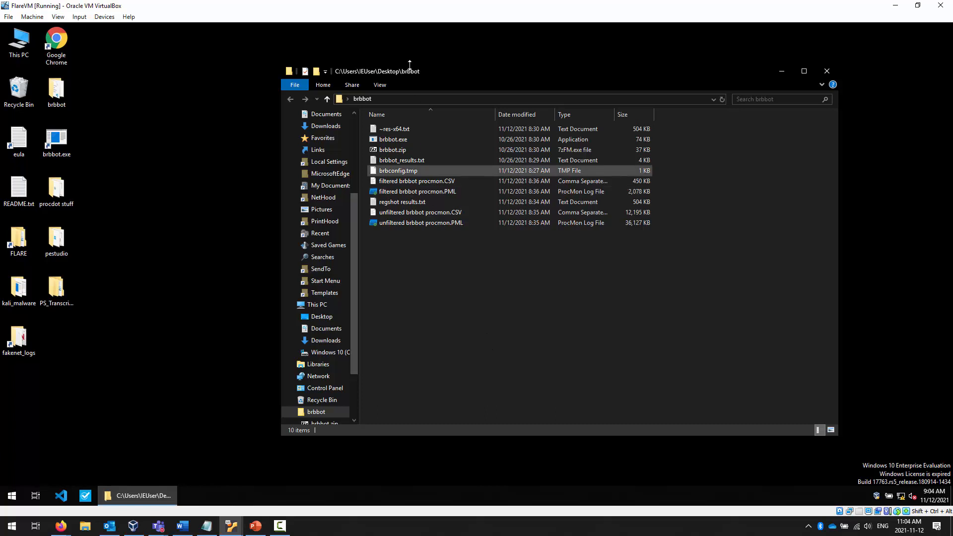
Open a command prompt in the brbbot folder and list its files with dir.
{"action": "left_click", "coordinate": [412, 99]}
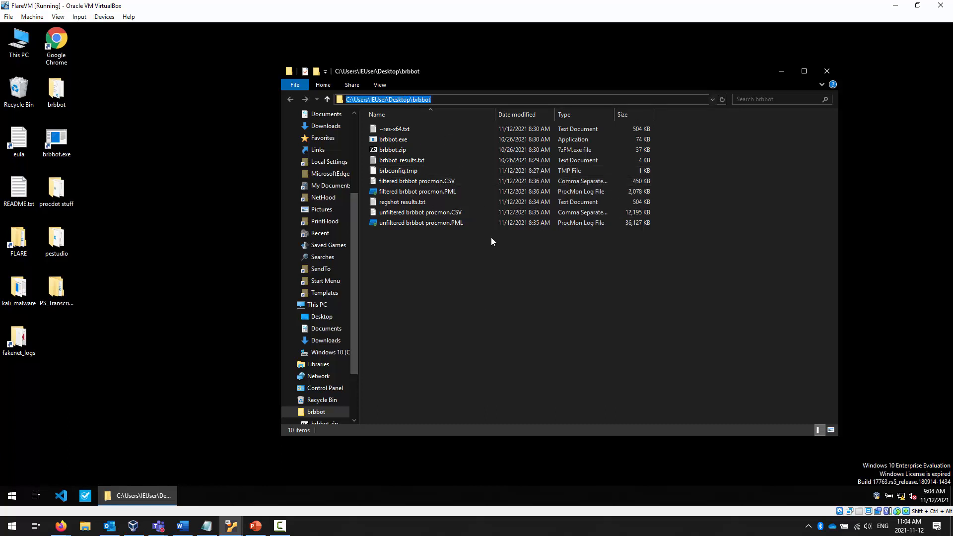
{"action": "type", "text": "cmd"}
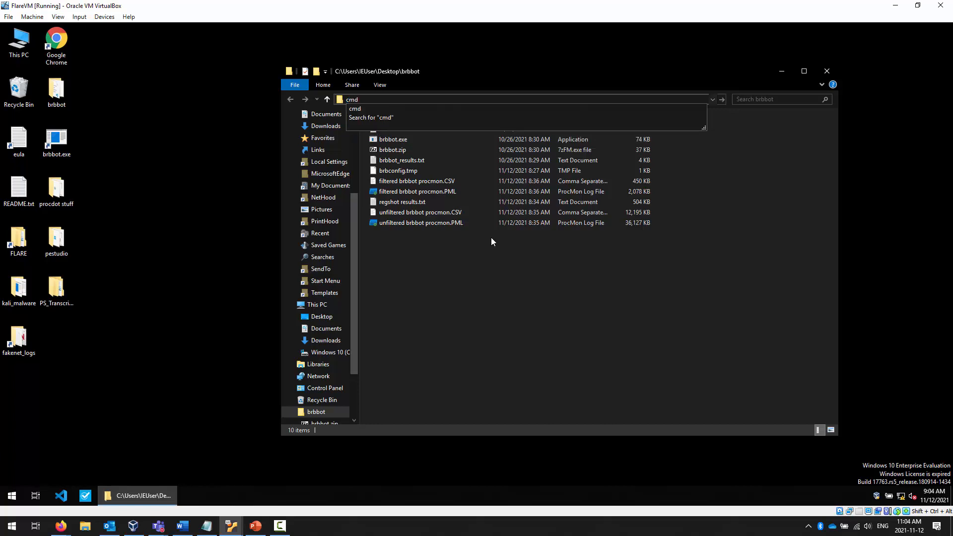
{"action": "key", "text": "Return"}
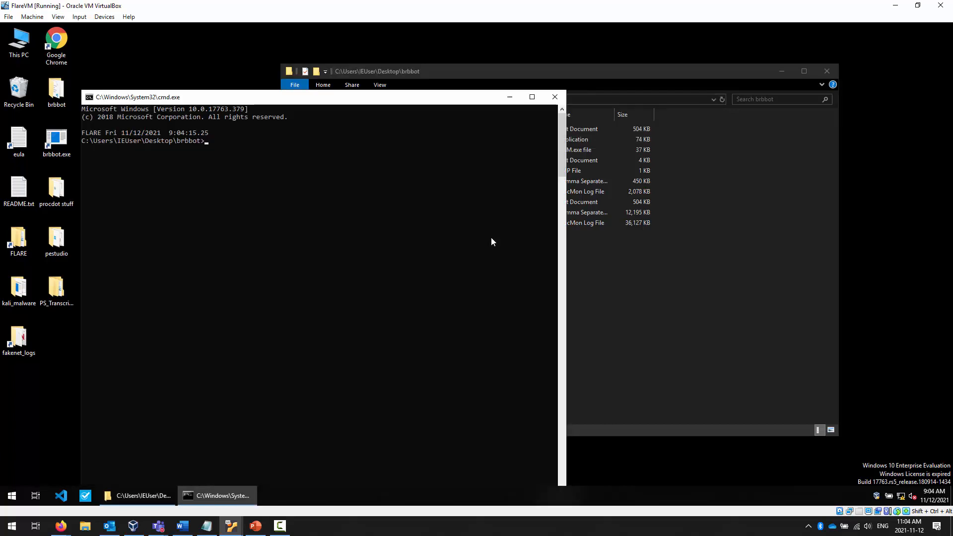
{"action": "left_click_drag", "start_coordinate": [368, 99], "coordinate": [539, 52]}
{"action": "left_click", "coordinate": [484, 156]}
{"action": "type", "text": "dir"}
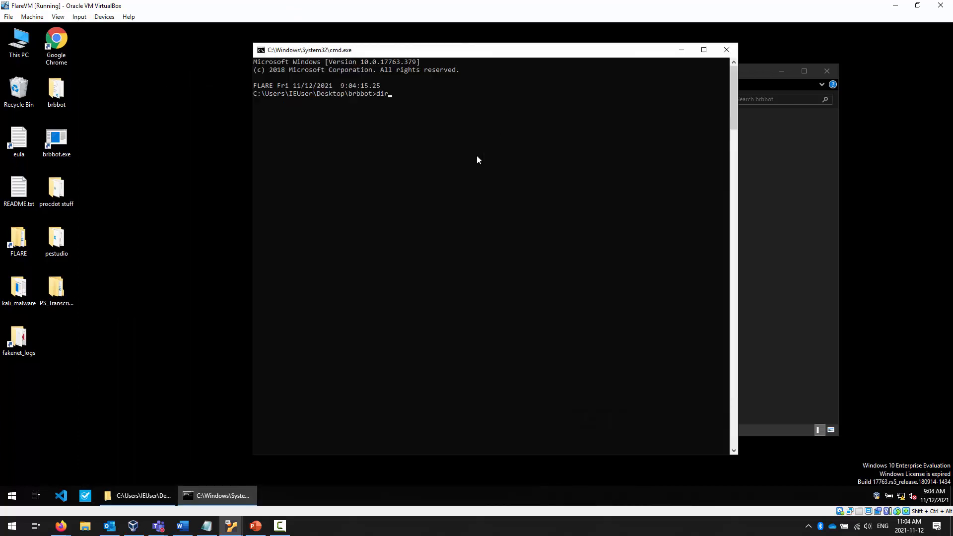
{"action": "key", "text": "Return"}
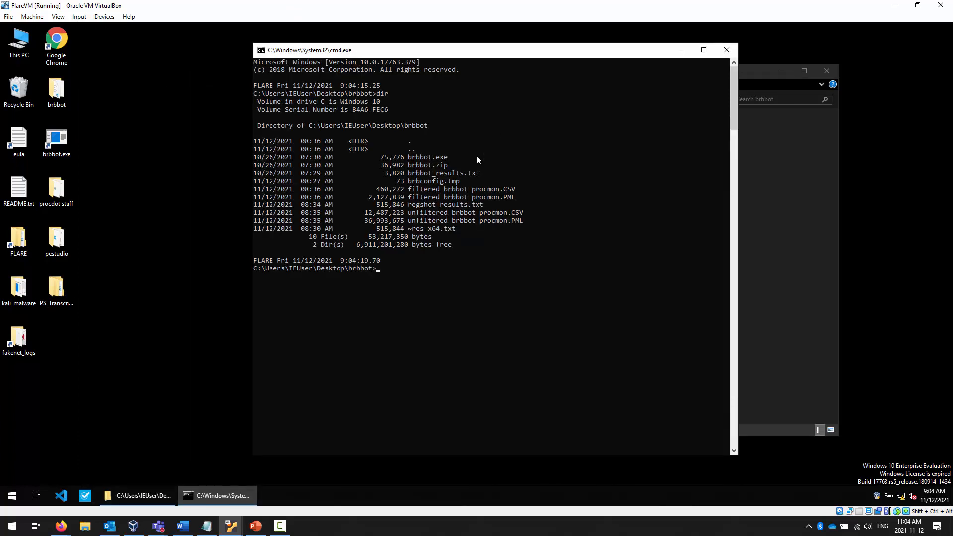
Try to serve the brbbot folder over HTTP with python2 -m SimpleHTTPServer 80 and the same command under python3.
{"action": "type", "text": "python2 -m SimpleHTTPServer 80"}
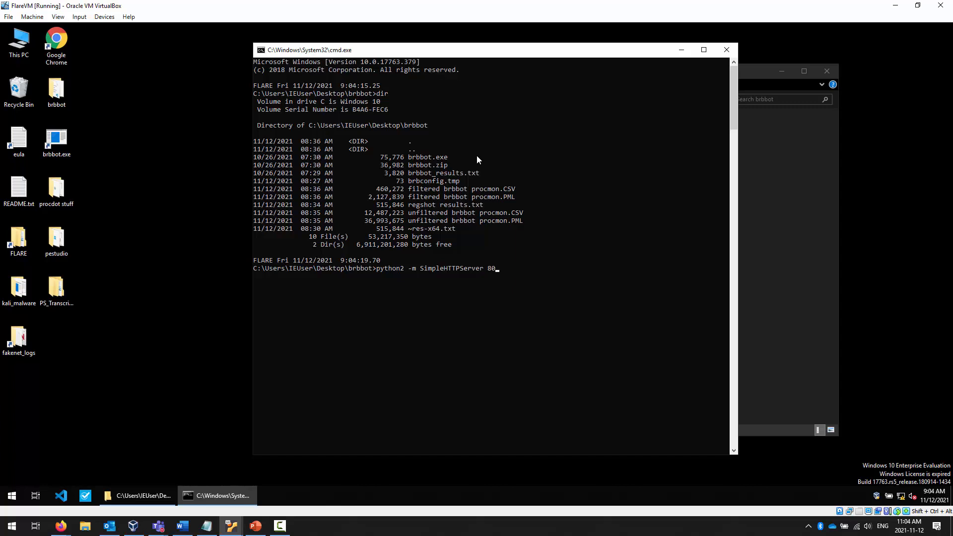
{"action": "key", "text": "Return"}
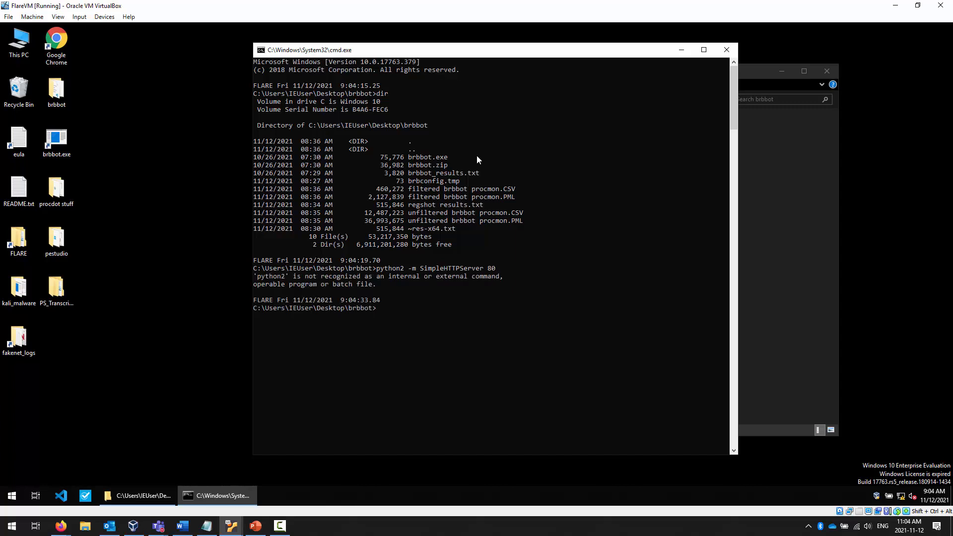
{"action": "key", "text": "Up"}
{"action": "key", "text": "BackSpace"}
{"action": "type", "text": "3 -m SimpleHTTPServer 80"}
{"action": "key", "text": "Return"}
Try the web server command as python -m SimpleHTTPServer 80 and exit the command prompt.
{"action": "key", "text": "Up"}
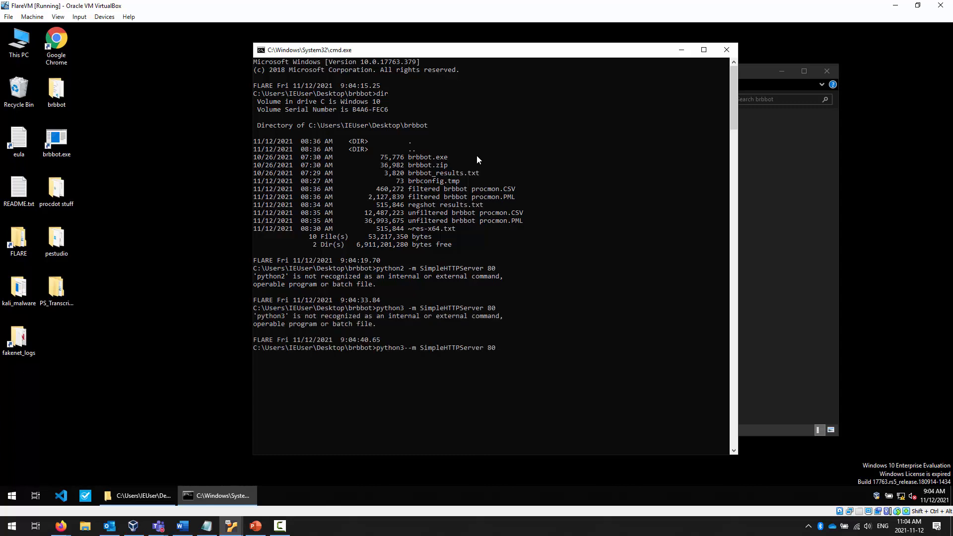
{"action": "key", "text": "BackSpace"}
{"action": "key", "text": "Return"}
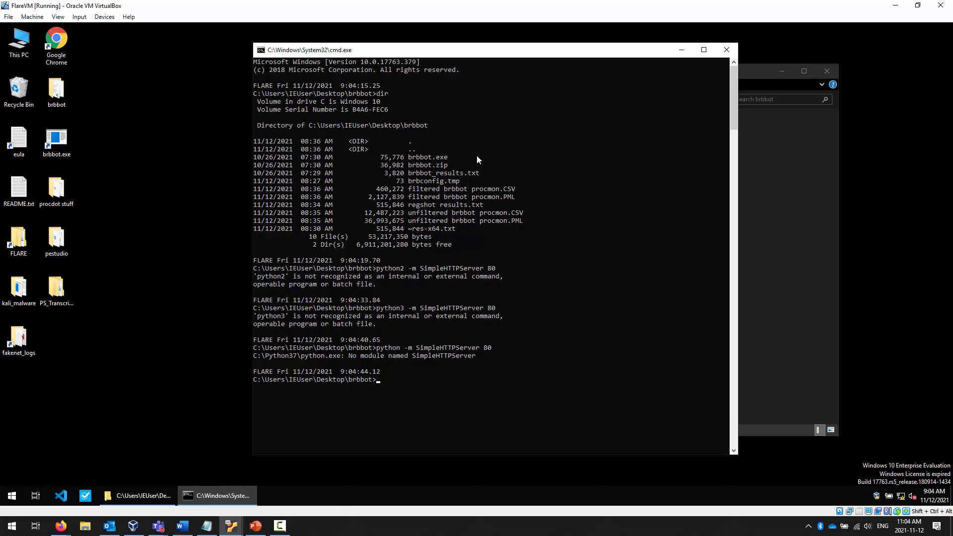
{"action": "type", "text": "xit"}
{"action": "key", "text": "Return"}
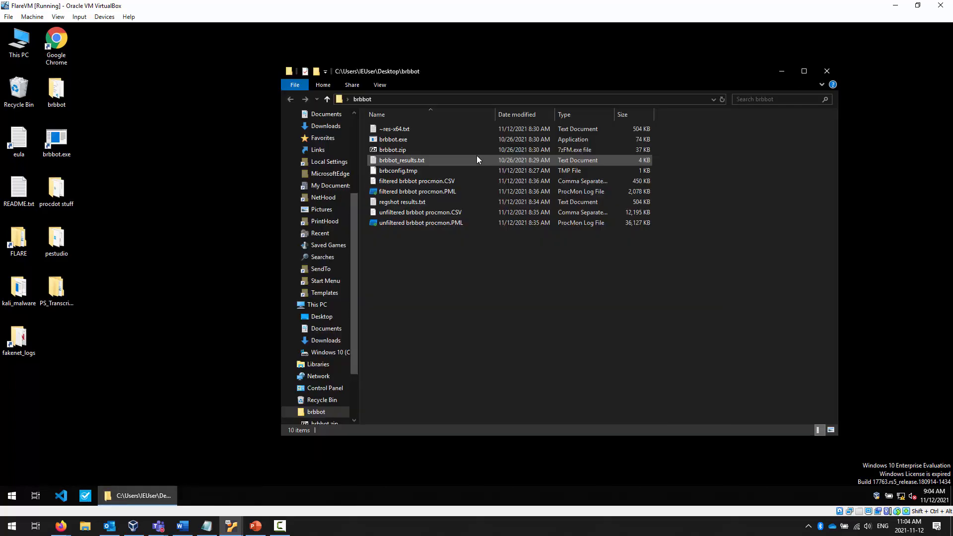
Switch to the REMnux terminal and examine the nginx entries at the end of the process list.
{"action": "left_click", "coordinate": [230, 529]}
{"action": "left_click", "coordinate": [183, 502]}
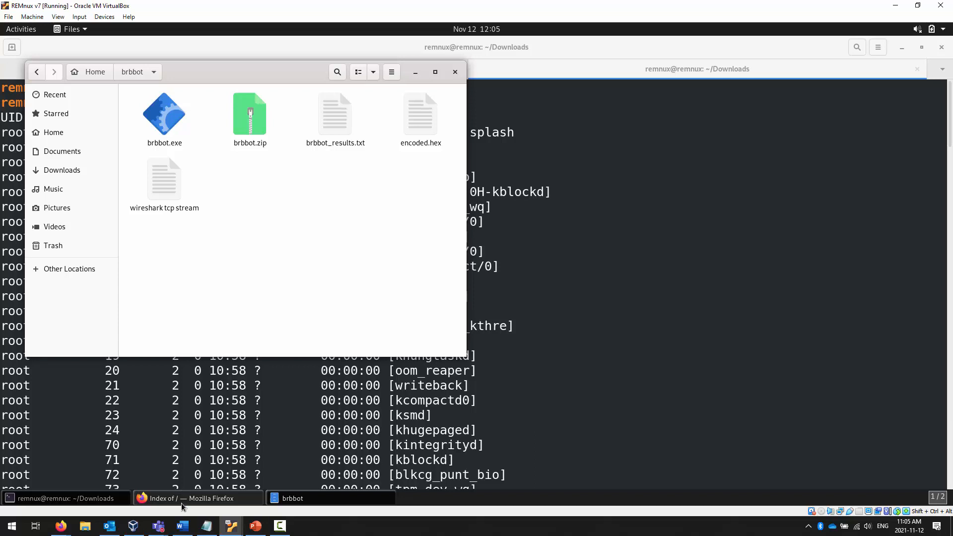
{"action": "left_click", "coordinate": [657, 317]}
{"action": "scroll", "coordinate": [428, 278], "scroll_direction": "down", "scroll_amount": 1}
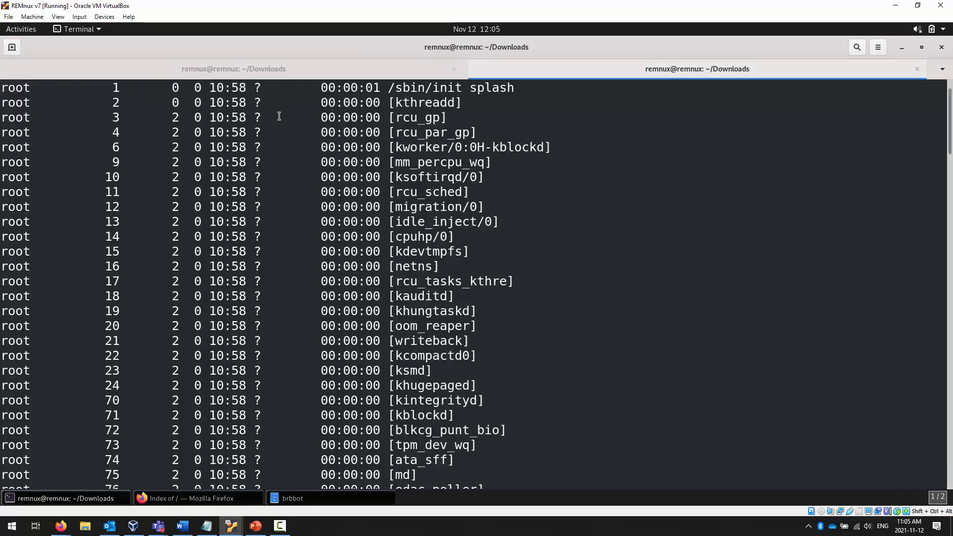
{"action": "scroll", "coordinate": [495, 326], "scroll_direction": "down", "scroll_amount": 20}
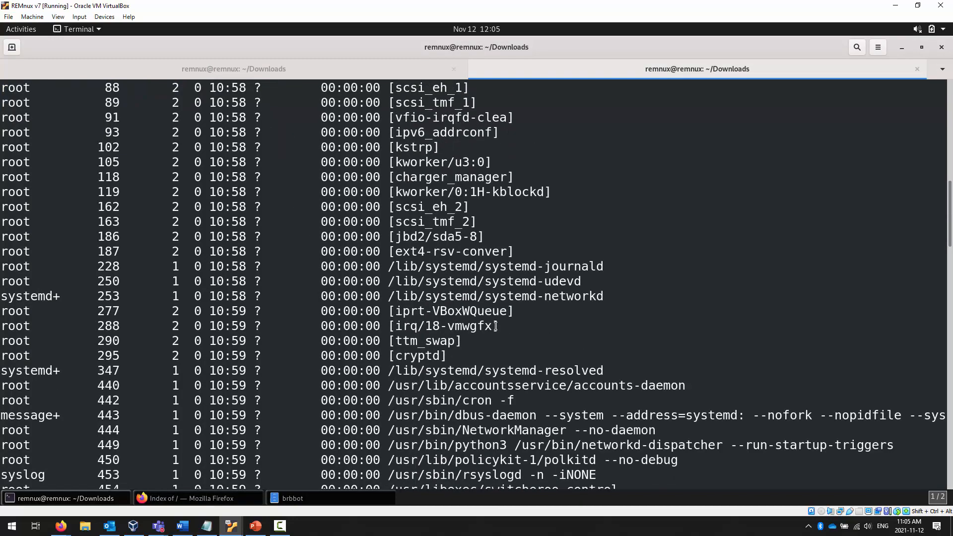
{"action": "scroll", "coordinate": [495, 325], "scroll_direction": "down", "scroll_amount": 13}
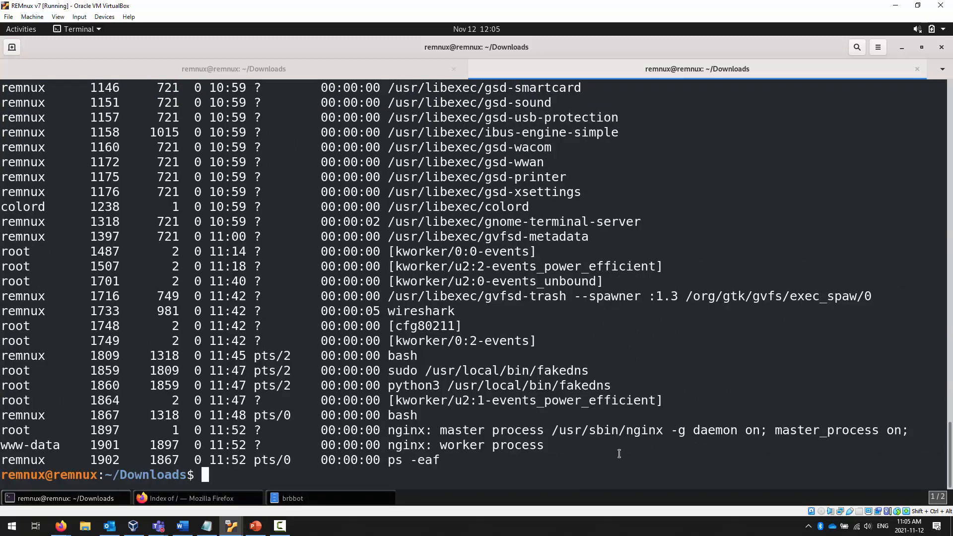
{"action": "left_click_drag", "start_coordinate": [619, 453], "coordinate": [284, 435]}
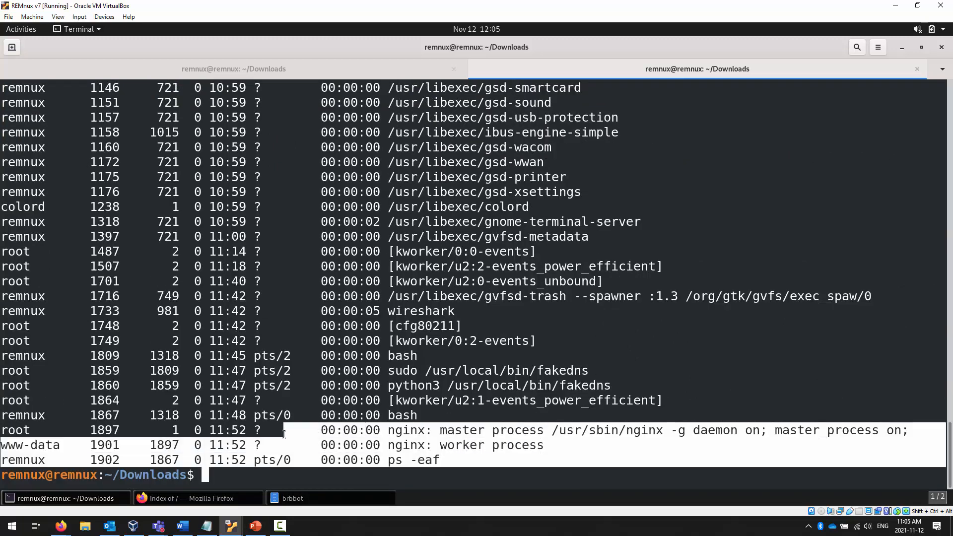
{"action": "left_click", "coordinate": [287, 470]}
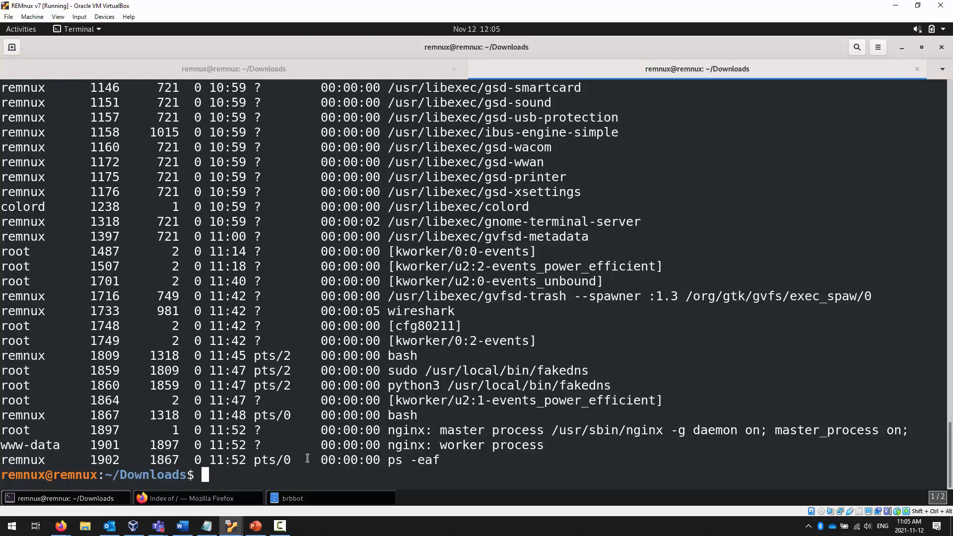
Stop the web server with httpd stop and list the running processes again with ps -eaf.
{"action": "type", "text": "httpd start"}
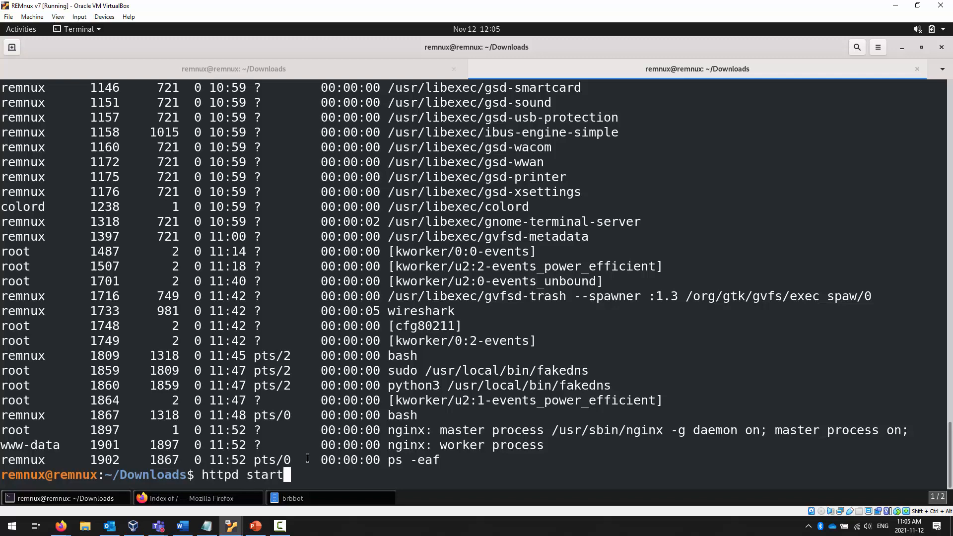
{"action": "key", "text": "BackSpace"}
{"action": "key", "text": "BackSpace"}
{"action": "type", "text": "op"}
{"action": "key", "text": "Return"}
{"action": "key", "text": "Up"}
{"action": "key", "text": "Up"}
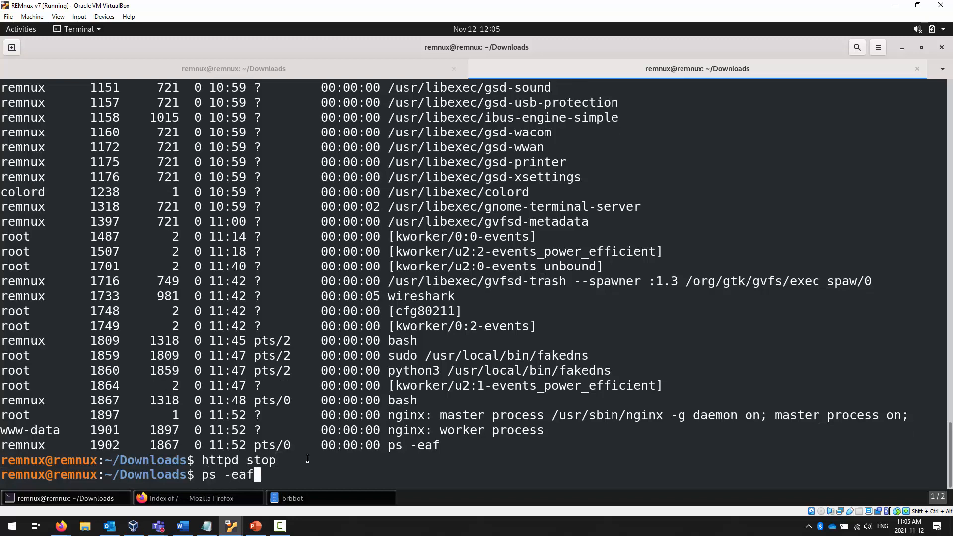
{"action": "key", "text": "Return"}
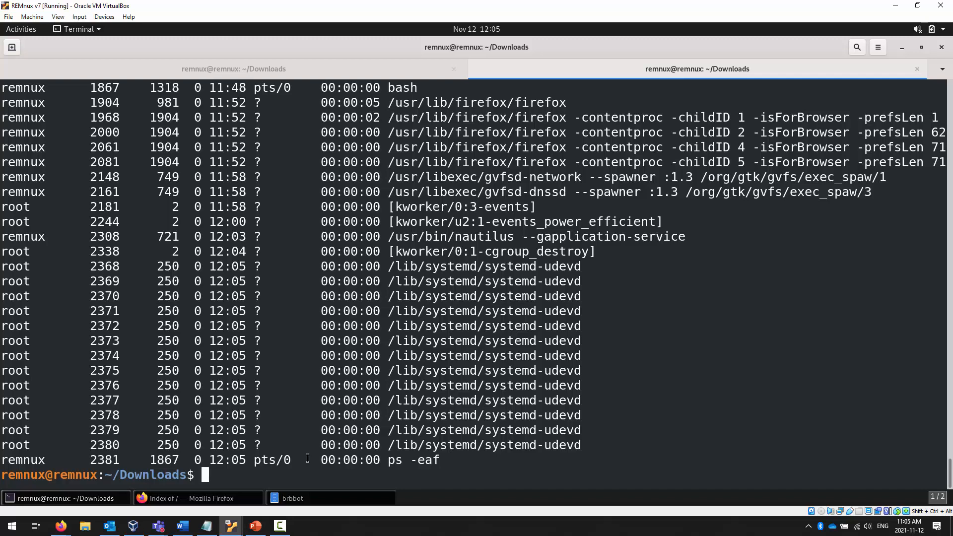
Look up the available ssh commands and start the SSH server with sshd start.
{"action": "type", "text": "ssh"}
{"action": "key", "text": "Tab"}
{"action": "key", "text": "Tab"}
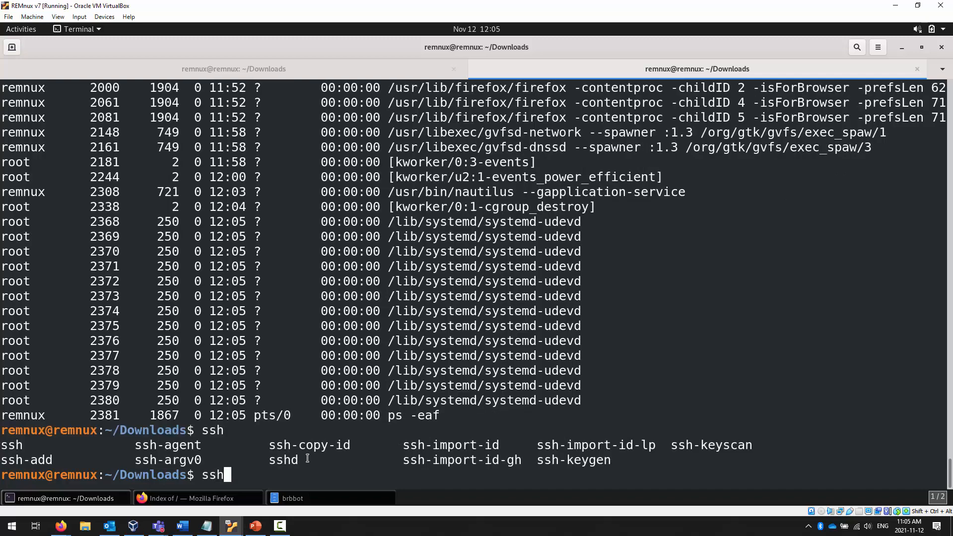
{"action": "type", "text": "d start"}
{"action": "key", "text": "Return"}
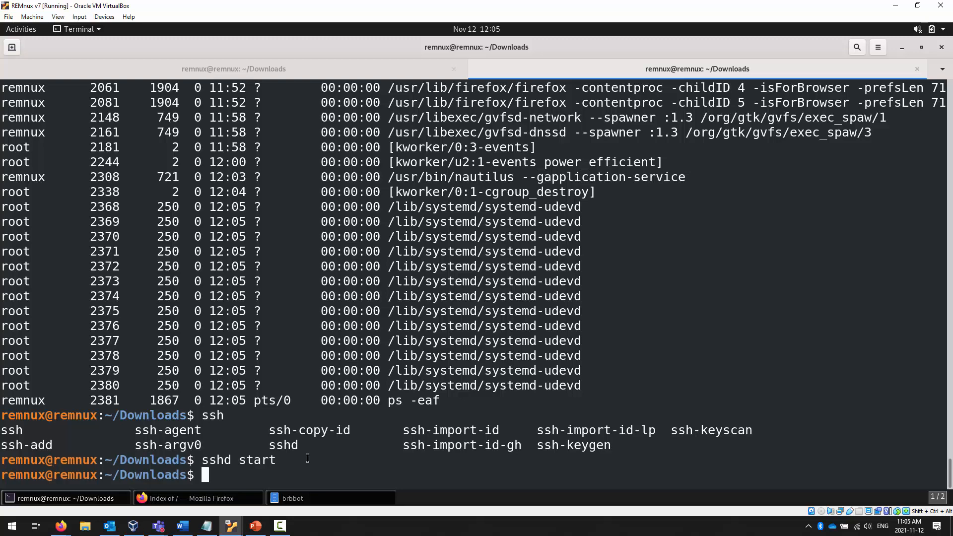
Switch to FlareVM, search its installed programs for ssh, and close the search.
{"action": "left_click", "coordinate": [232, 525]}
{"action": "mouse_move", "coordinate": [288, 486]}
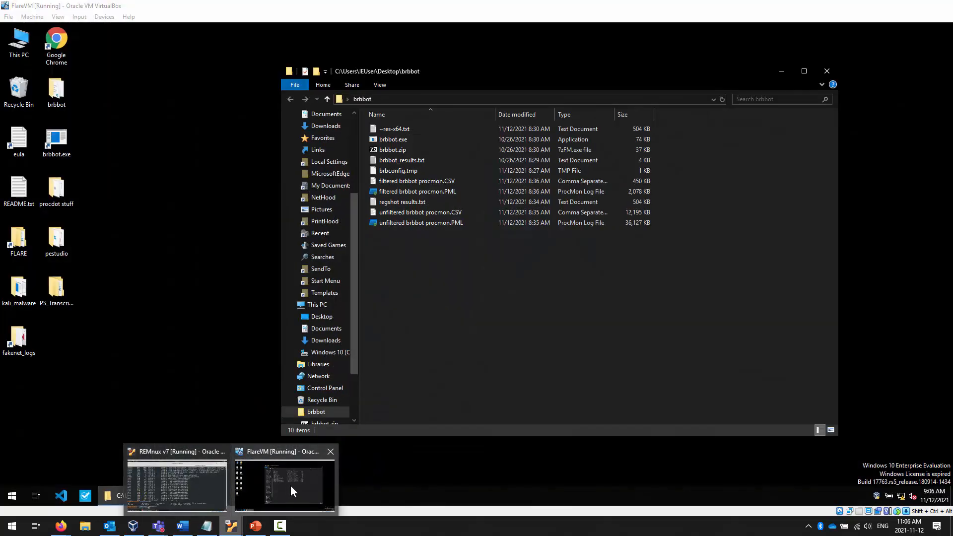
{"action": "left_click", "coordinate": [289, 486]}
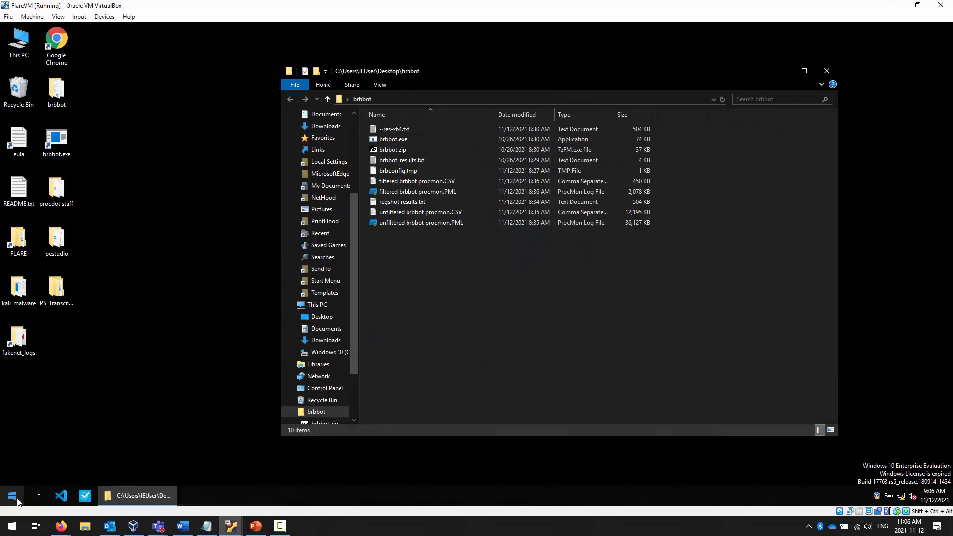
{"action": "left_click", "coordinate": [35, 496]}
{"action": "left_click", "coordinate": [14, 496]}
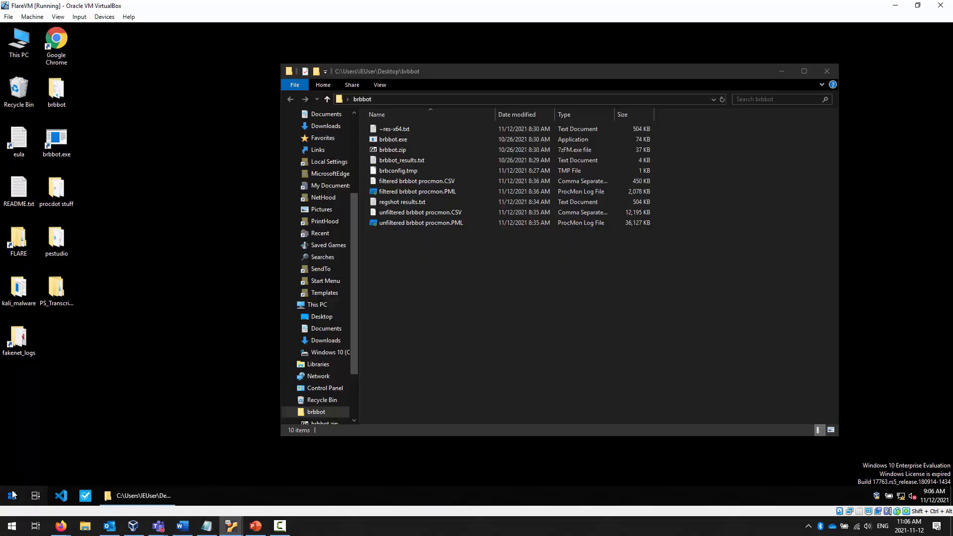
{"action": "left_click", "coordinate": [13, 496]}
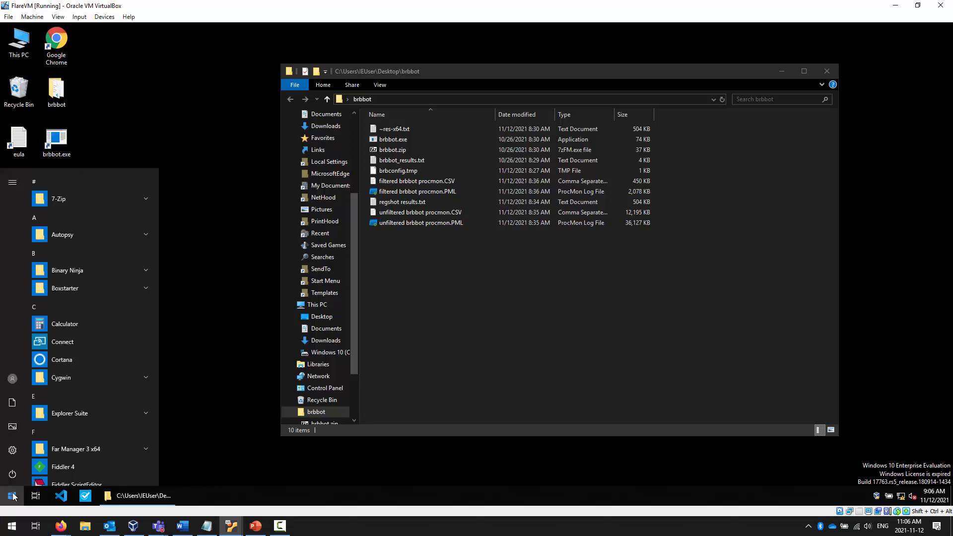
{"action": "type", "text": "ssh"}
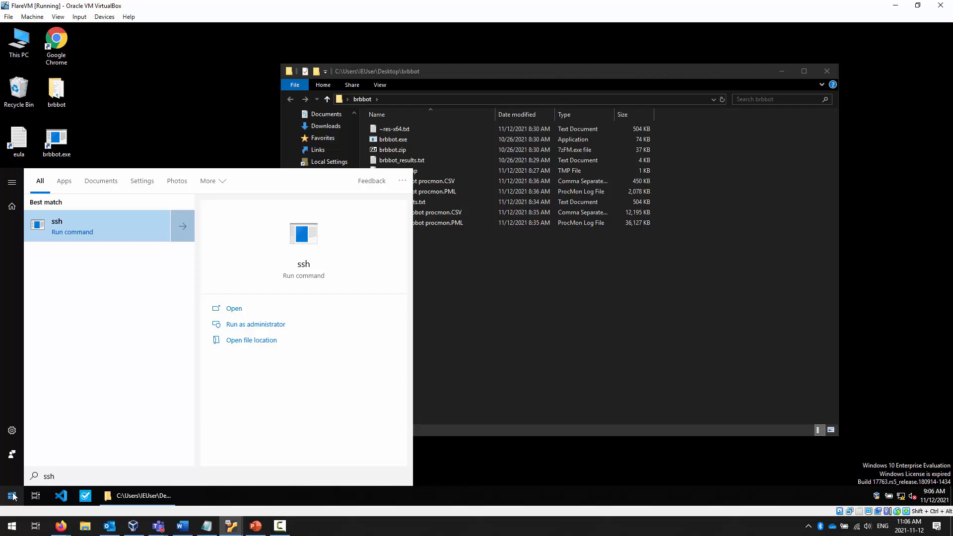
{"action": "left_click", "coordinate": [13, 497]}
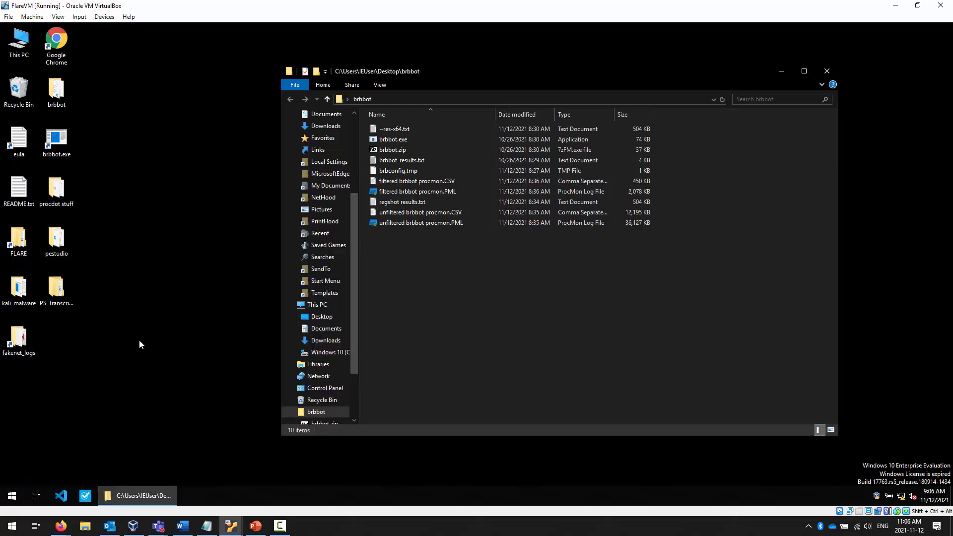
{"action": "left_click", "coordinate": [189, 291]}
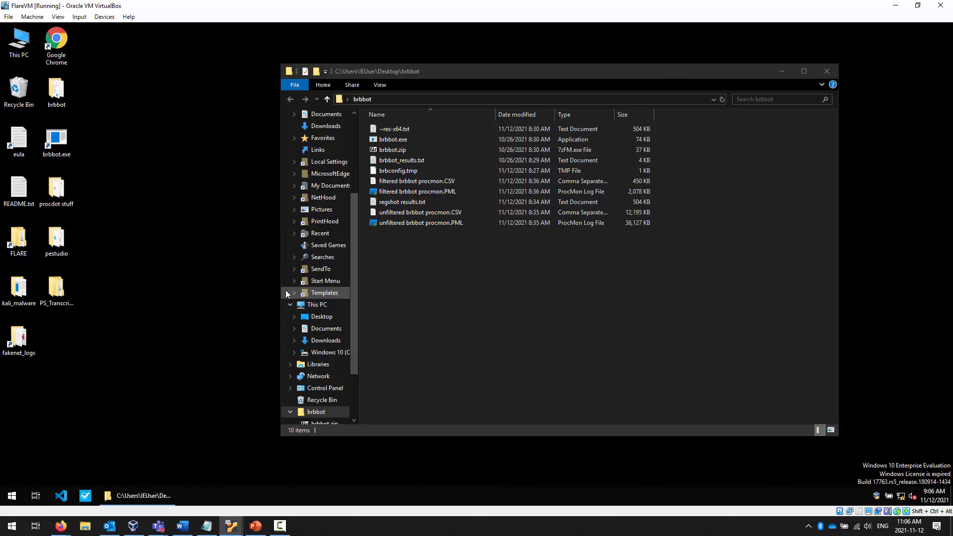
Switch to the REMnux VM and try to open google.com in Firefox.
{"action": "left_click", "coordinate": [231, 526]}
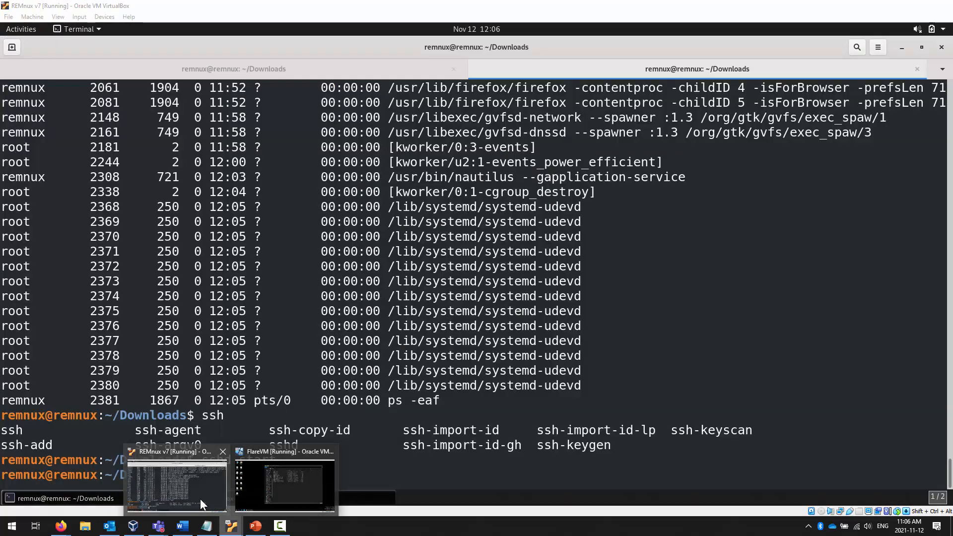
{"action": "left_click", "coordinate": [201, 499]}
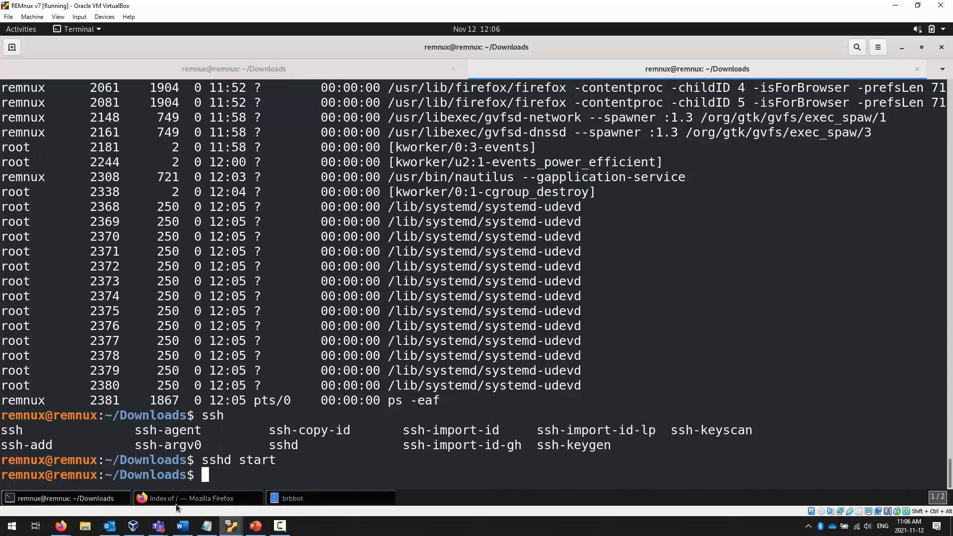
{"action": "left_click", "coordinate": [191, 499]}
{"action": "left_click", "coordinate": [564, 89]}
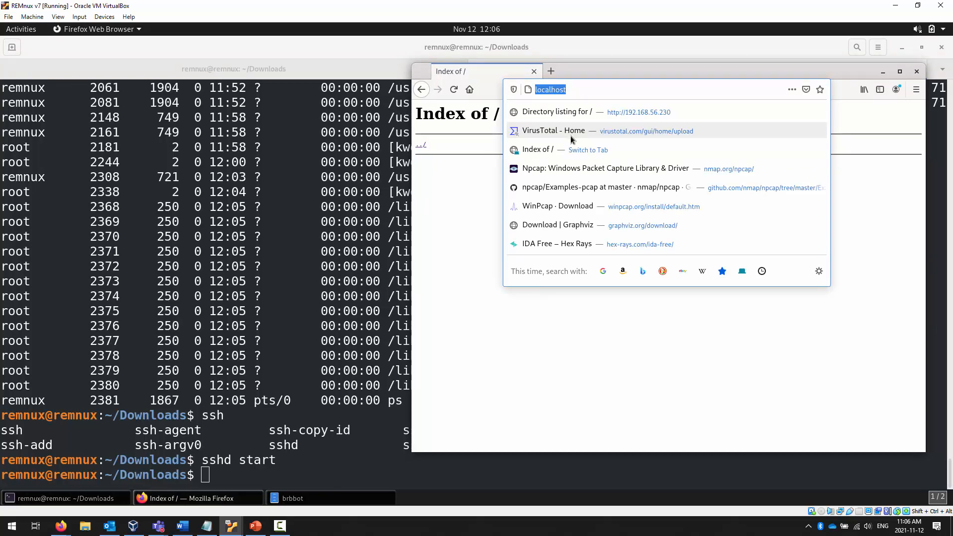
{"action": "type", "text": "google.com"}
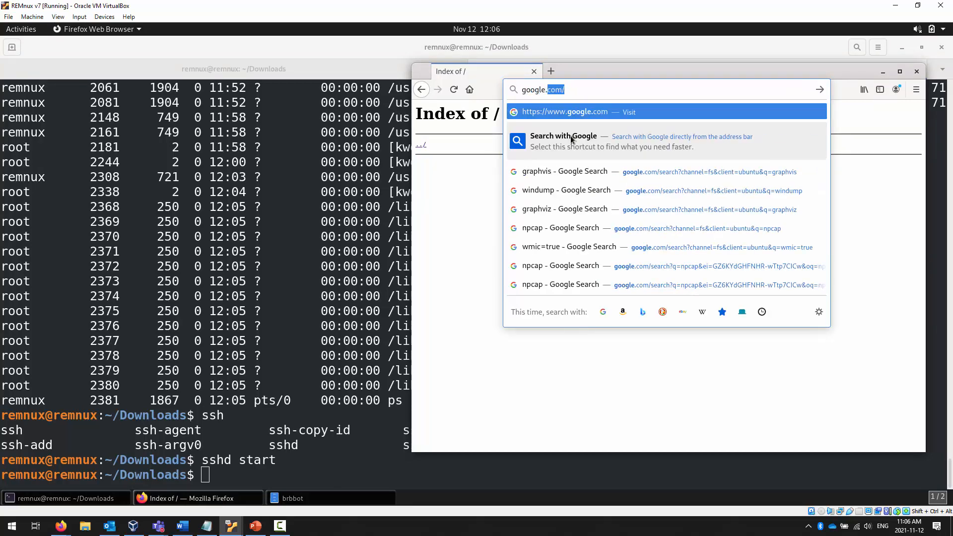
{"action": "key", "text": "Return"}
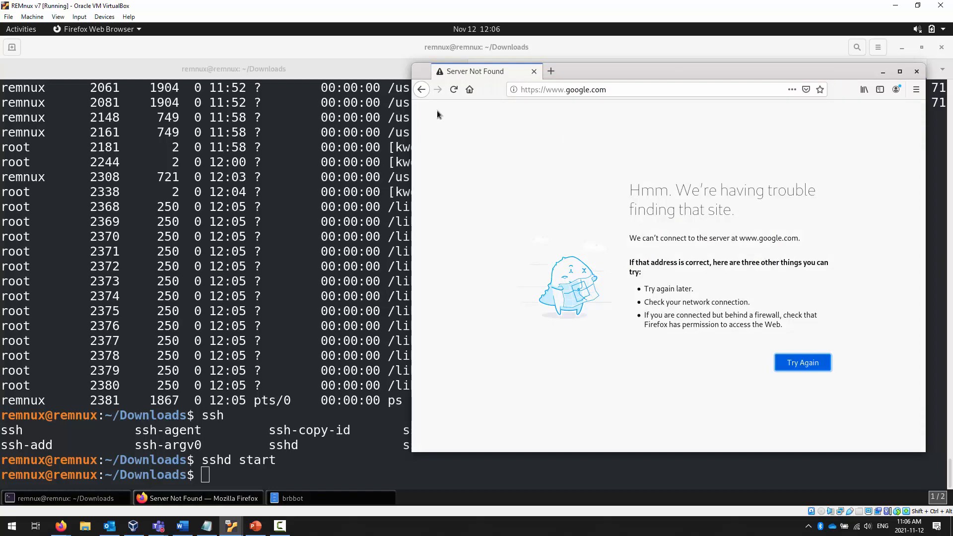
Stop the fakedns process running in the first REMnux terminal session.
{"action": "left_click", "coordinate": [341, 137]}
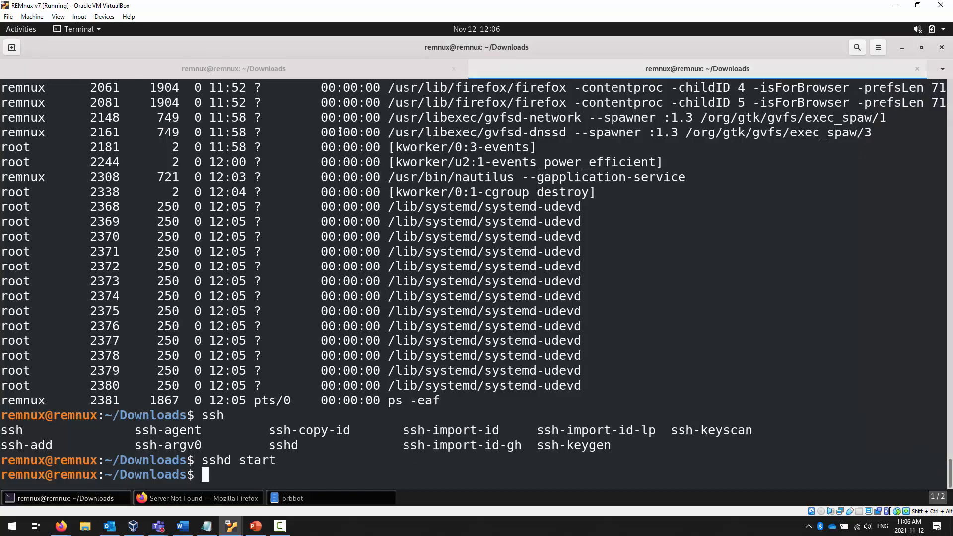
{"action": "left_click", "coordinate": [365, 70]}
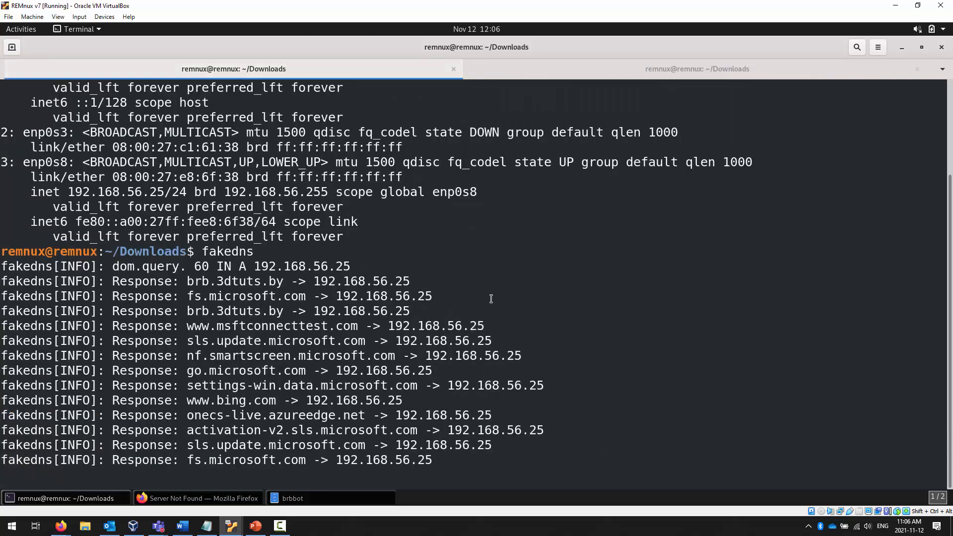
{"action": "key", "text": "ctrl+c"}
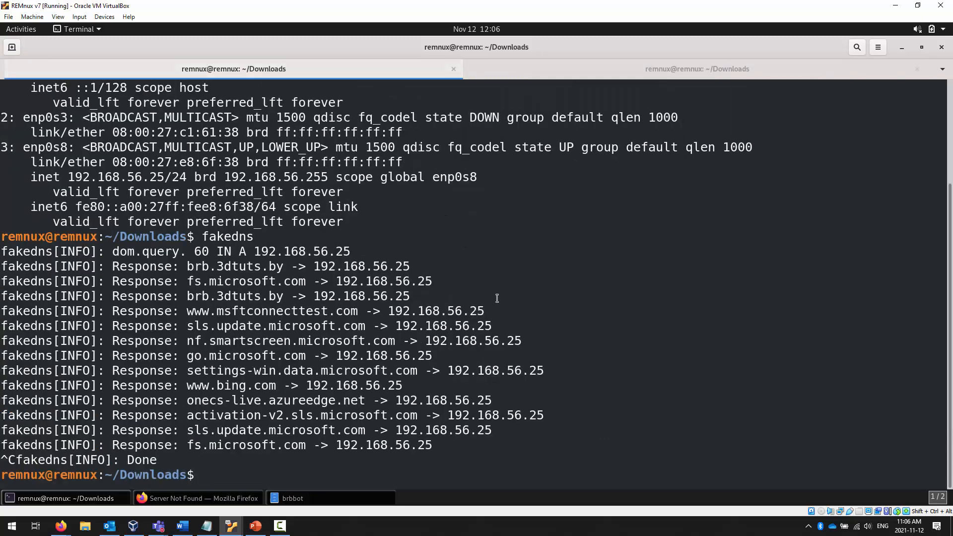
Bring the enp0s3 network interface back online with sudo ip link set dev enp0s3 up.
{"action": "key", "text": "Up"}
{"action": "key", "text": "Up"}
{"action": "key", "text": "Up"}
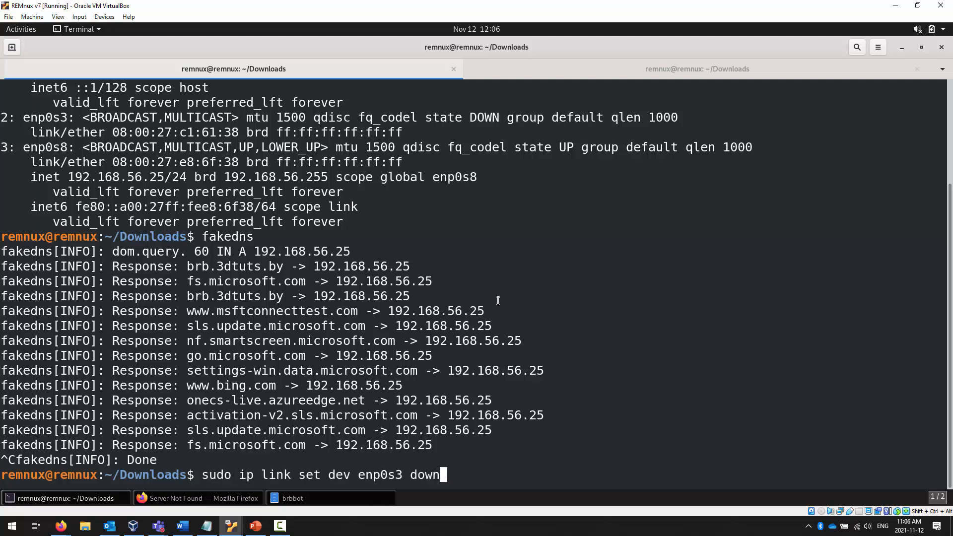
{"action": "key", "text": "BackSpace"}
{"action": "key", "text": "BackSpace"}
{"action": "key", "text": "BackSpace"}
{"action": "key", "text": "BackSpace"}
{"action": "type", "text": "up"}
{"action": "key", "text": "Return"}
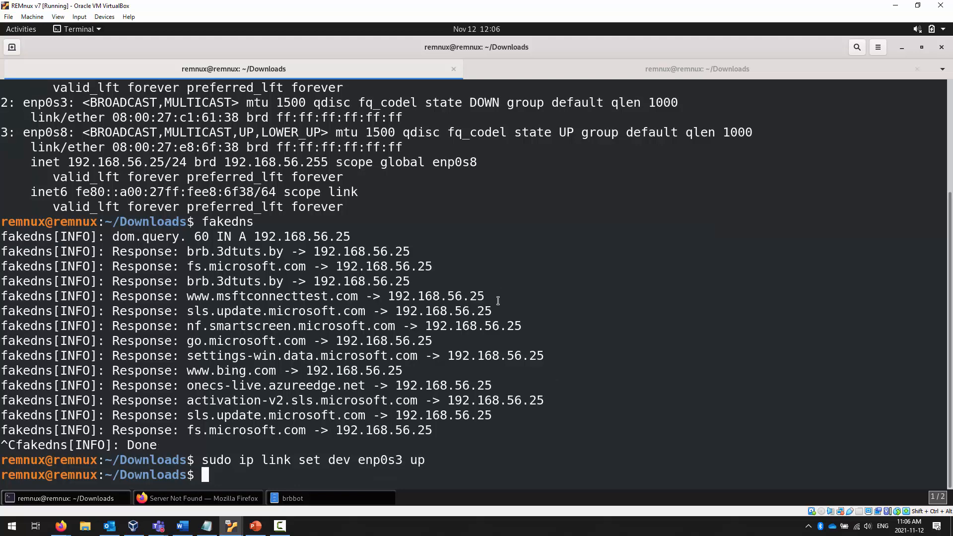
Return to Firefox, reload the Google page and search for winscp.
{"action": "key", "text": "alt+Tab"}
{"action": "right_click", "coordinate": [545, 217]}
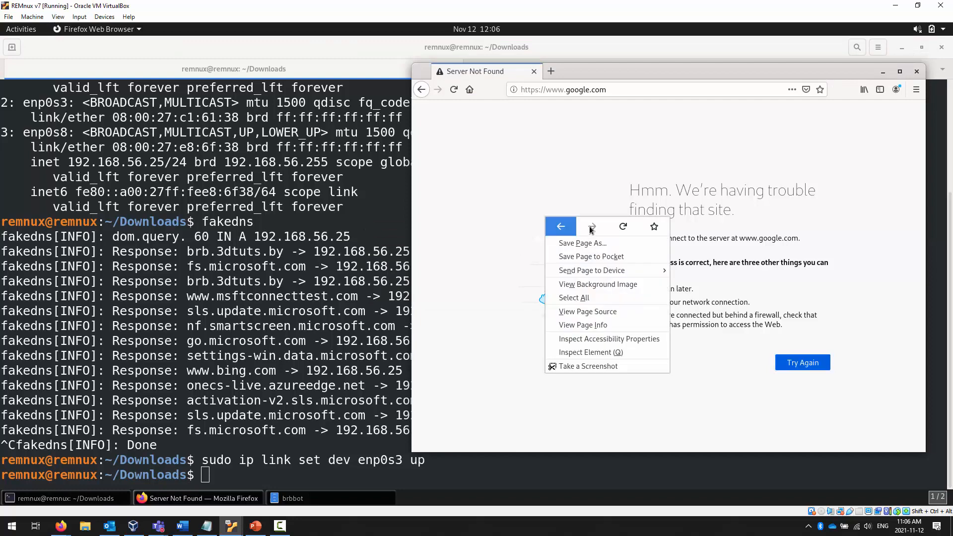
{"action": "left_click", "coordinate": [616, 228]}
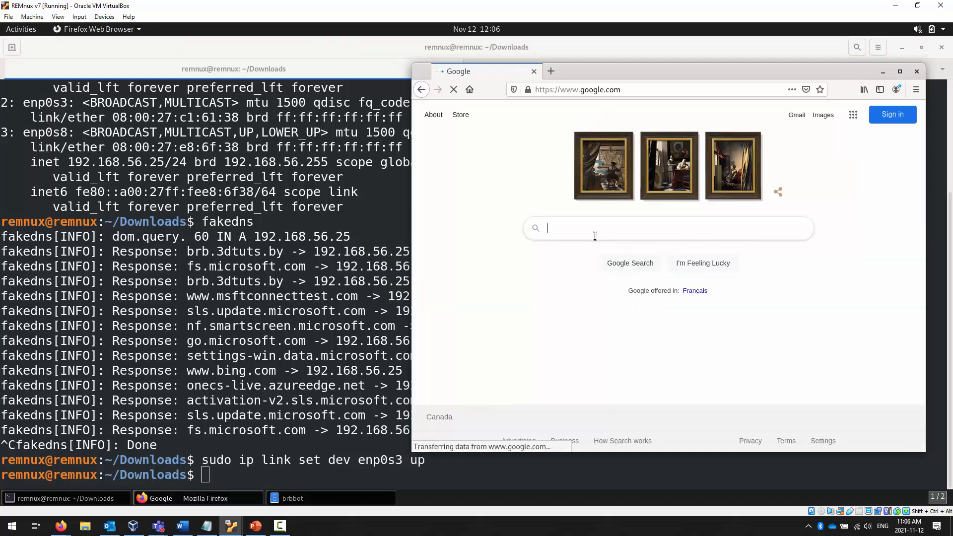
{"action": "type", "text": "w"}
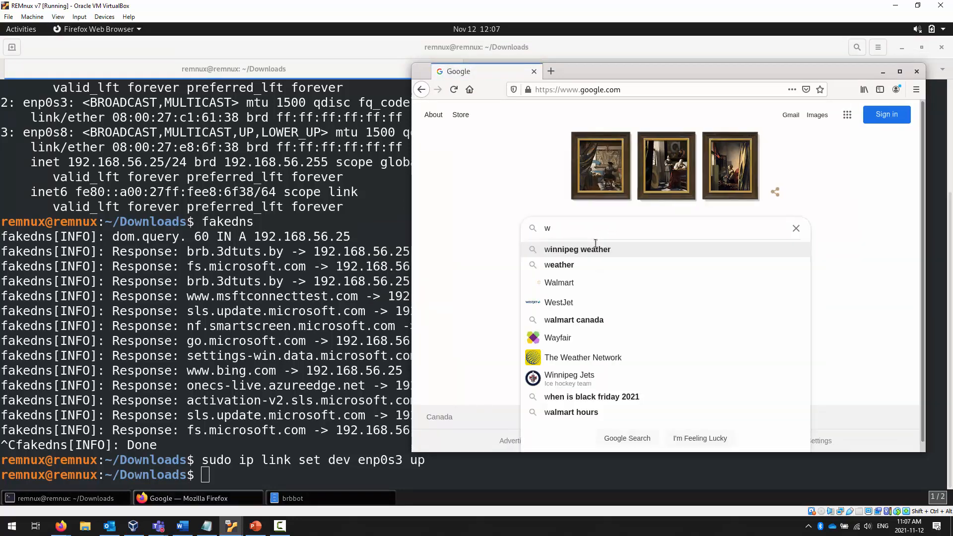
{"action": "type", "text": "inscp"}
{"action": "key", "text": "Return"}
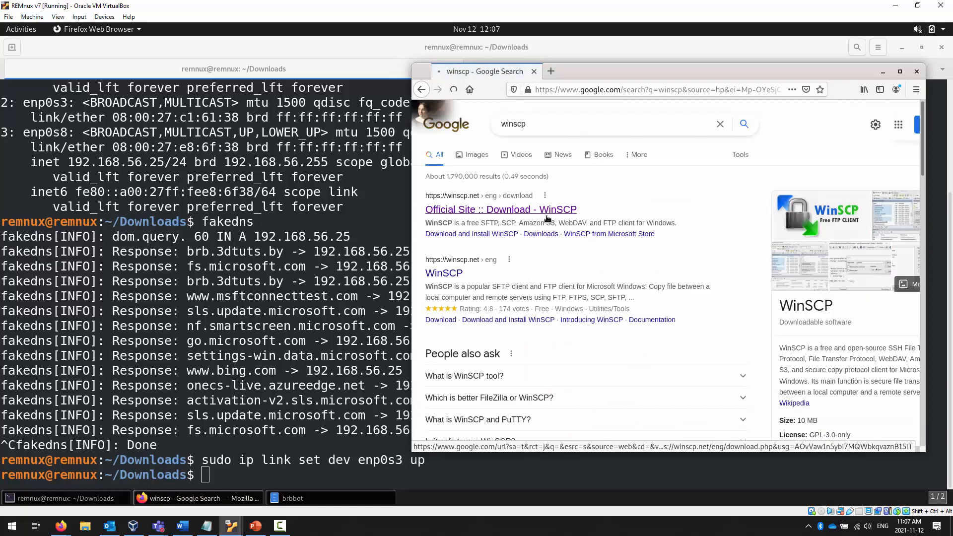
Open the official WinSCP download page, request the WinSCP 5.19.4 installer and cancel the file-saving prompt.
{"action": "left_click", "coordinate": [548, 219]}
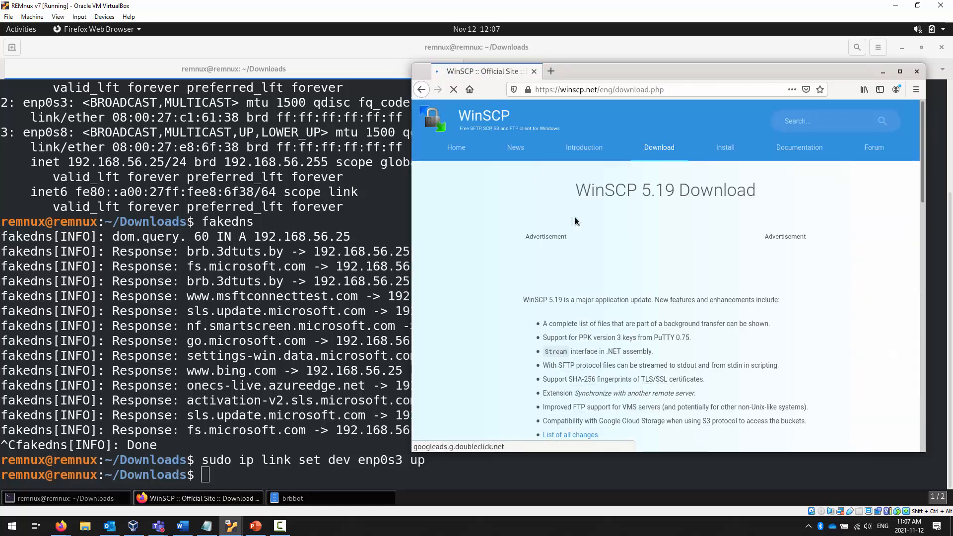
{"action": "scroll", "coordinate": [596, 242], "scroll_direction": "down", "scroll_amount": 3}
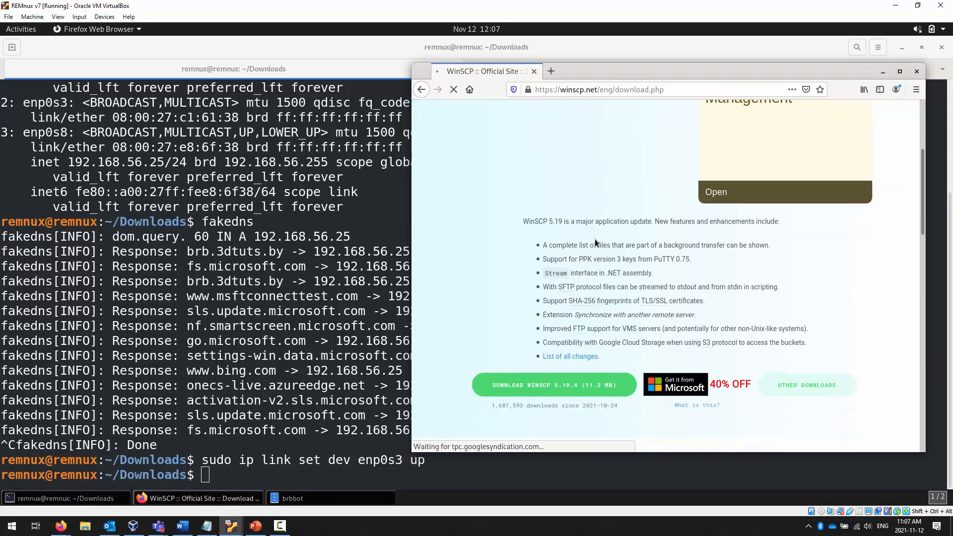
{"action": "scroll", "coordinate": [595, 243], "scroll_direction": "down", "scroll_amount": 2}
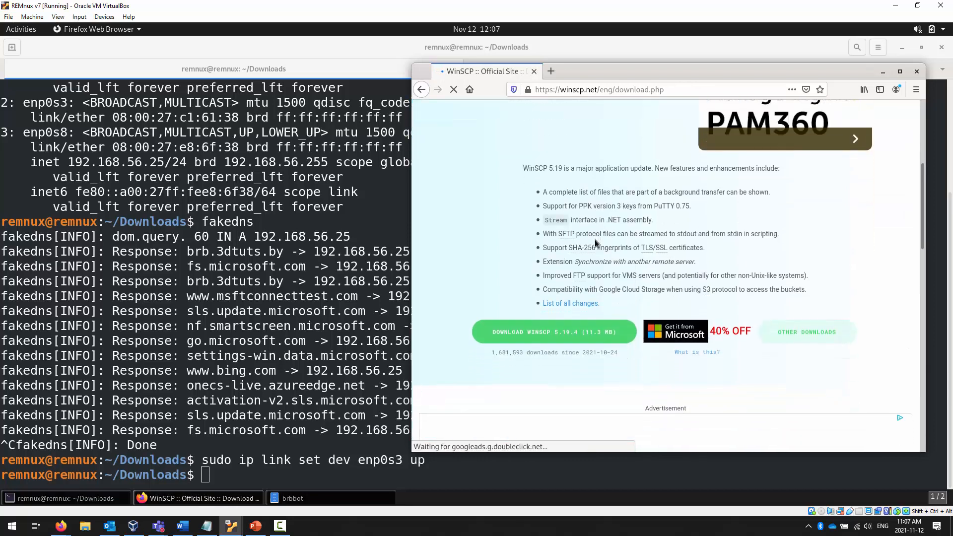
{"action": "right_click", "coordinate": [563, 336]}
{"action": "left_click", "coordinate": [521, 334]}
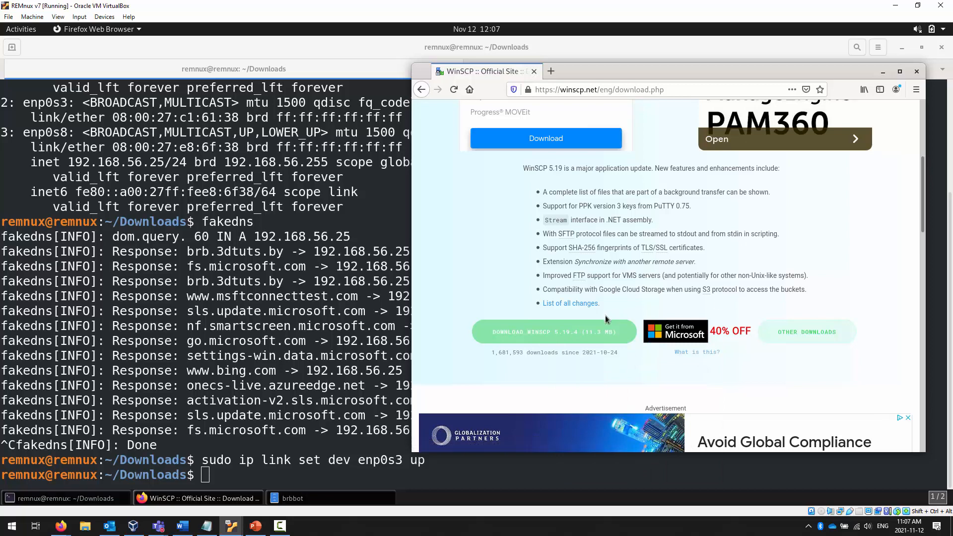
{"action": "left_click", "coordinate": [572, 333]}
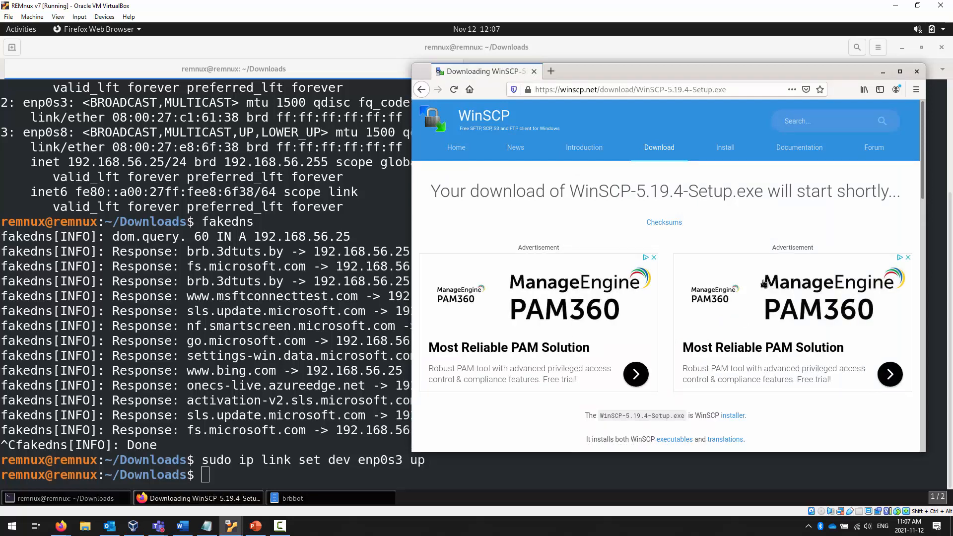
{"action": "scroll", "coordinate": [762, 283], "scroll_direction": "down", "scroll_amount": 2}
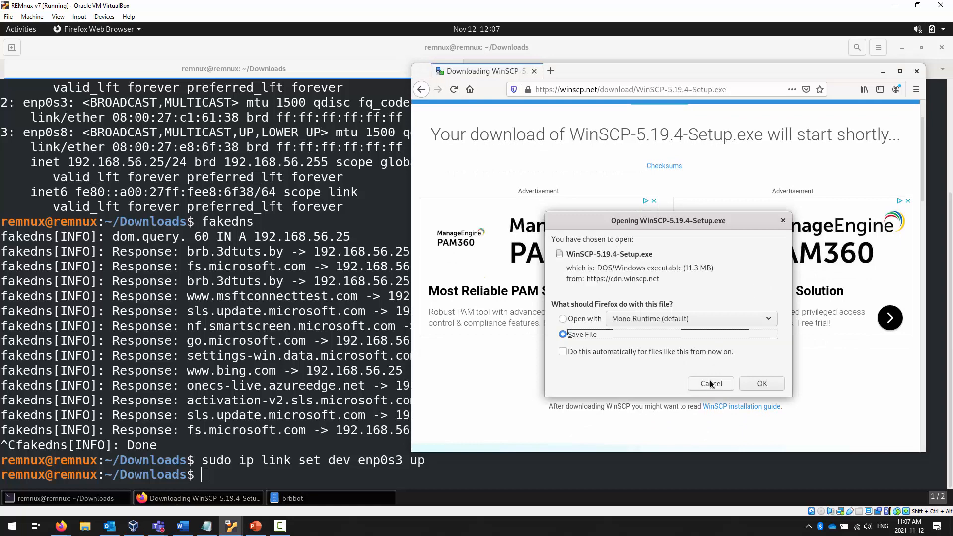
{"action": "left_click", "coordinate": [711, 384]}
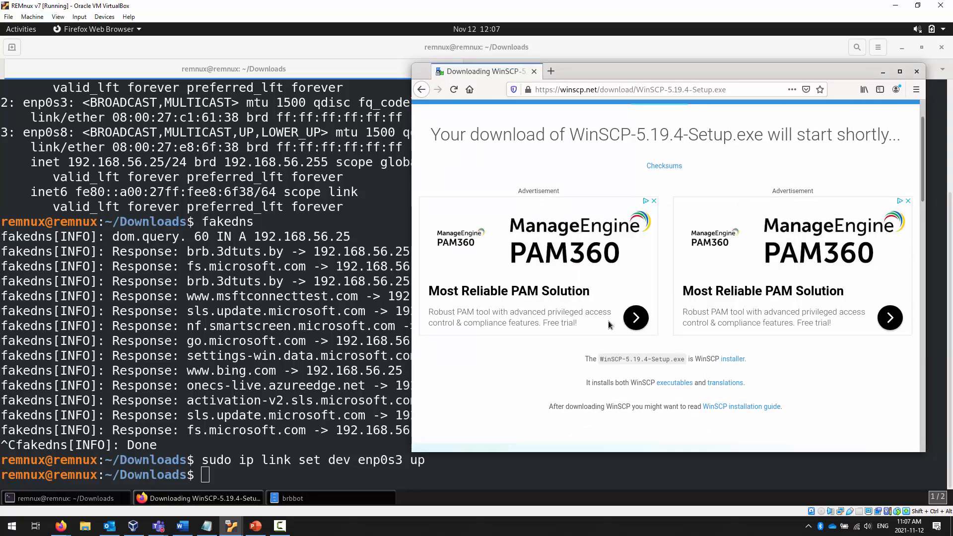
List the files in the terminal's Downloads folder with ls to look for the WinSCP installer.
{"action": "left_click", "coordinate": [275, 303]}
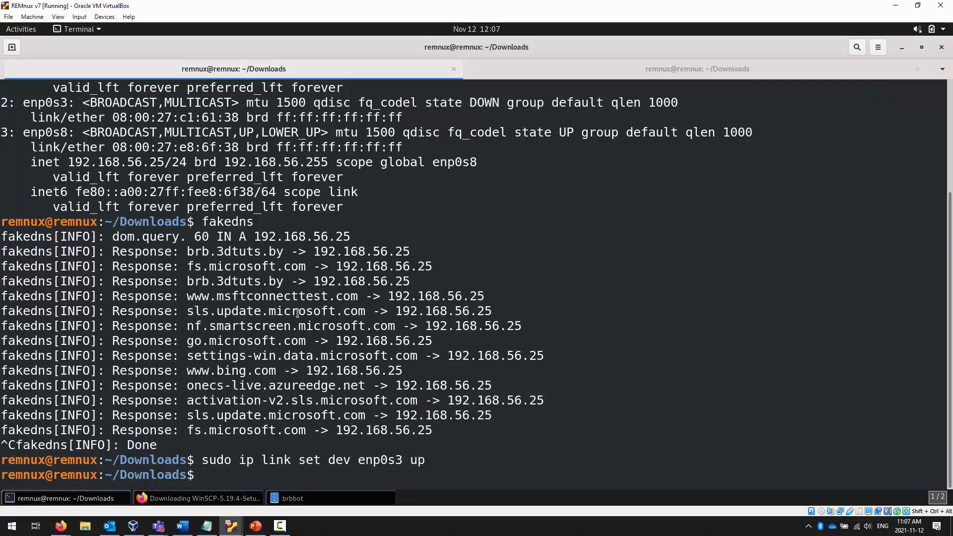
{"action": "type", "text": "ls"}
{"action": "key", "text": "Return"}
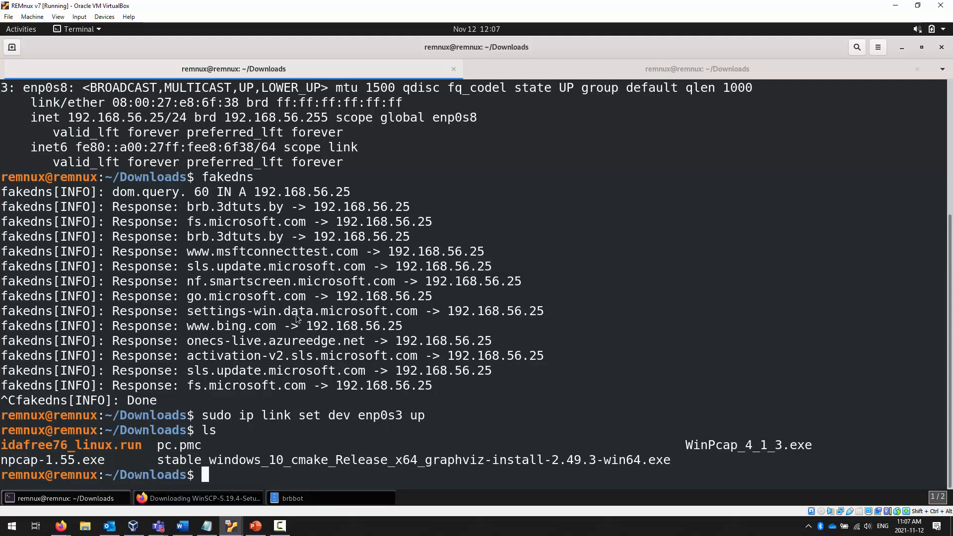
Go back to Firefox, check its download history for the WinSCP installer, and close the Library window.
{"action": "key", "text": "alt+Tab"}
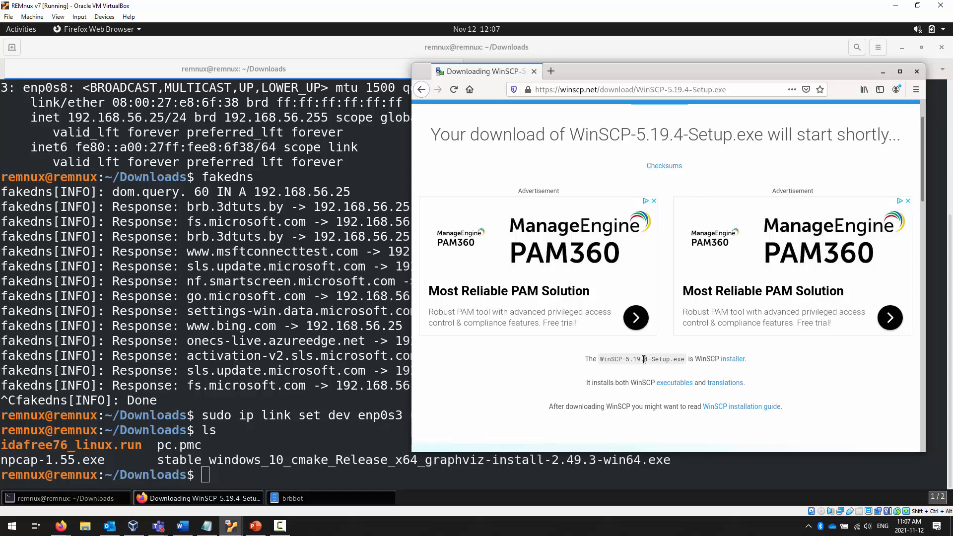
{"action": "scroll", "coordinate": [645, 360], "scroll_direction": "up", "scroll_amount": 2}
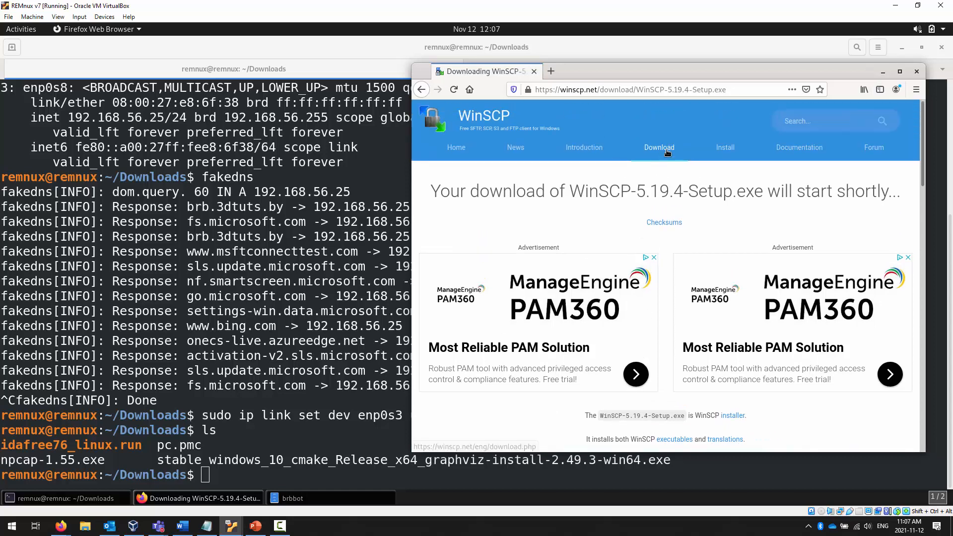
{"action": "left_click", "coordinate": [736, 88]}
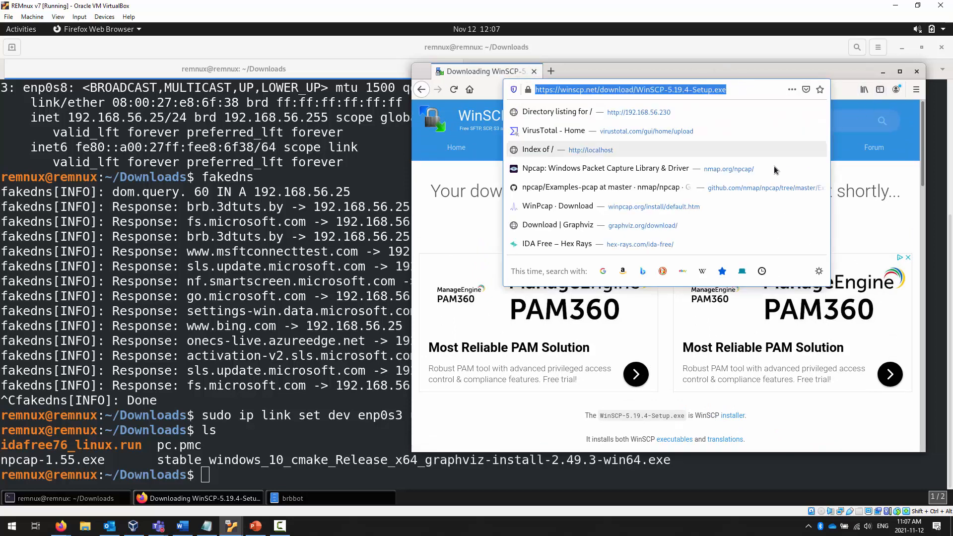
{"action": "left_click", "coordinate": [916, 90]}
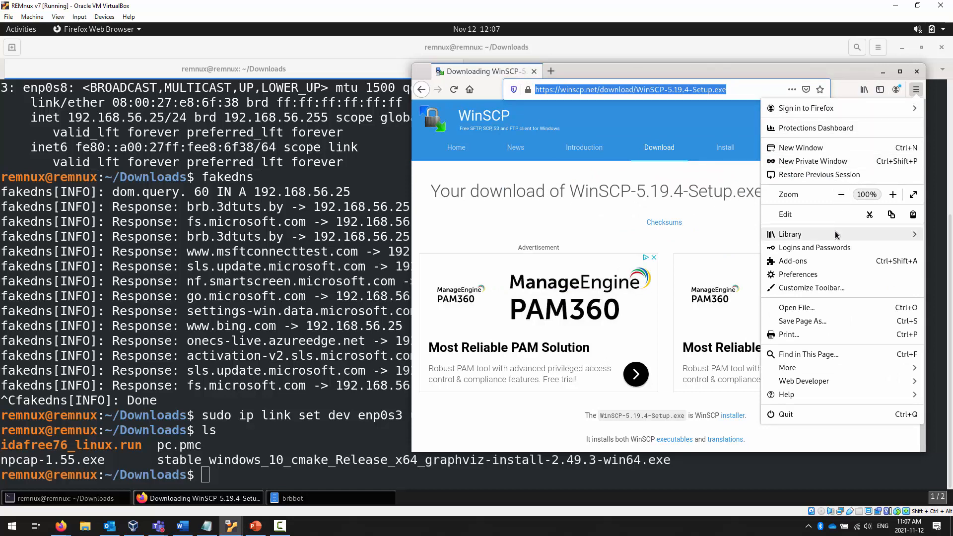
{"action": "left_click", "coordinate": [812, 235]}
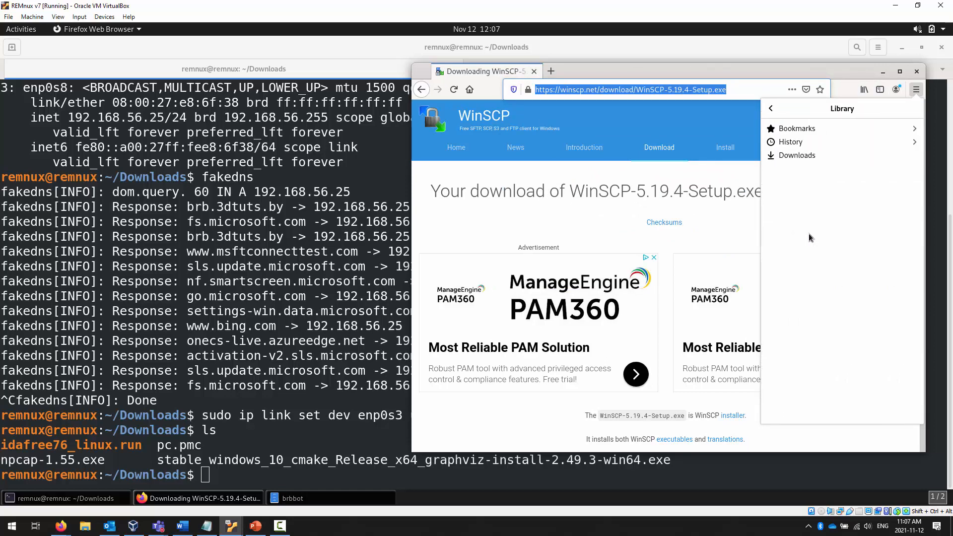
{"action": "left_click", "coordinate": [805, 164]}
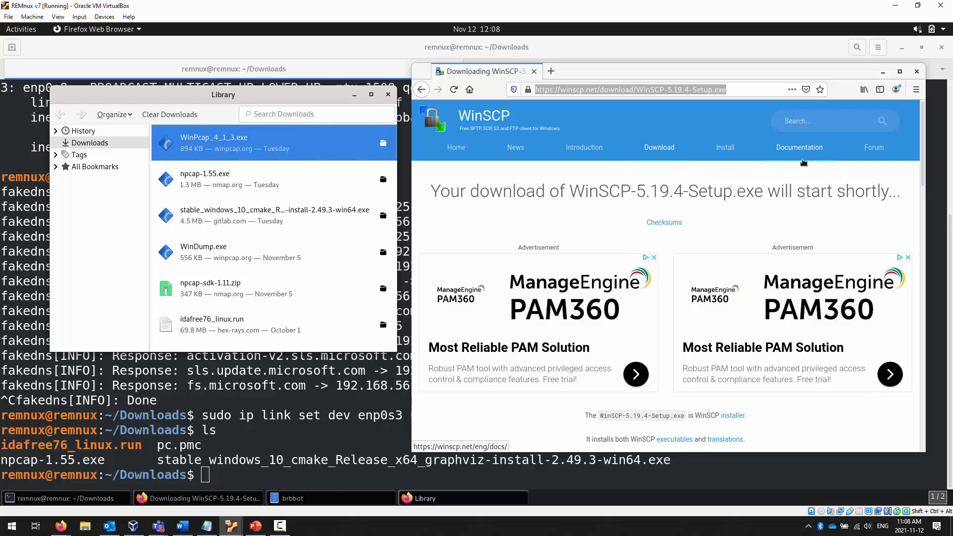
{"action": "left_click", "coordinate": [388, 94]}
Reload the WinSCP-5.19.4-Setup.exe download address, save the installer file and check its download status.
{"action": "left_click", "coordinate": [733, 90]}
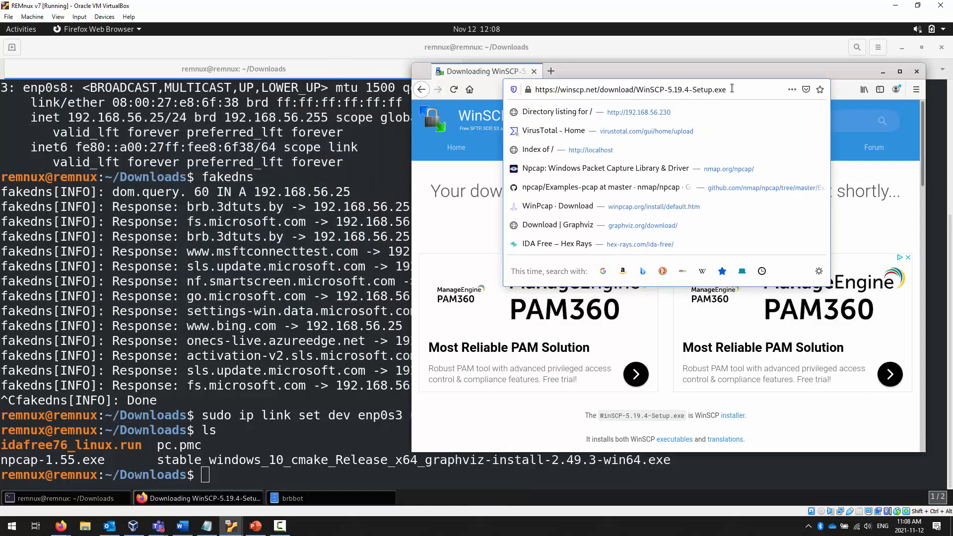
{"action": "key", "text": "Return"}
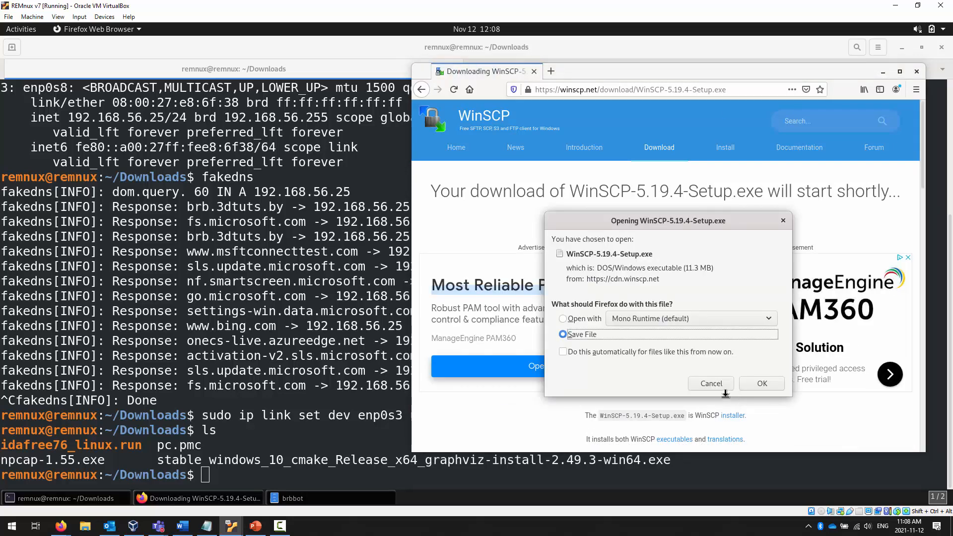
{"action": "left_click", "coordinate": [764, 385]}
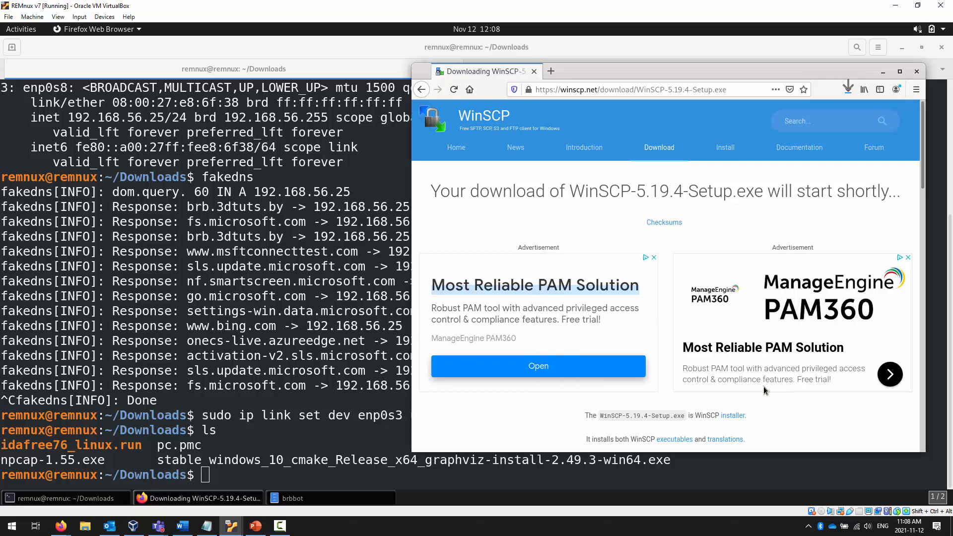
{"action": "left_click", "coordinate": [850, 89]}
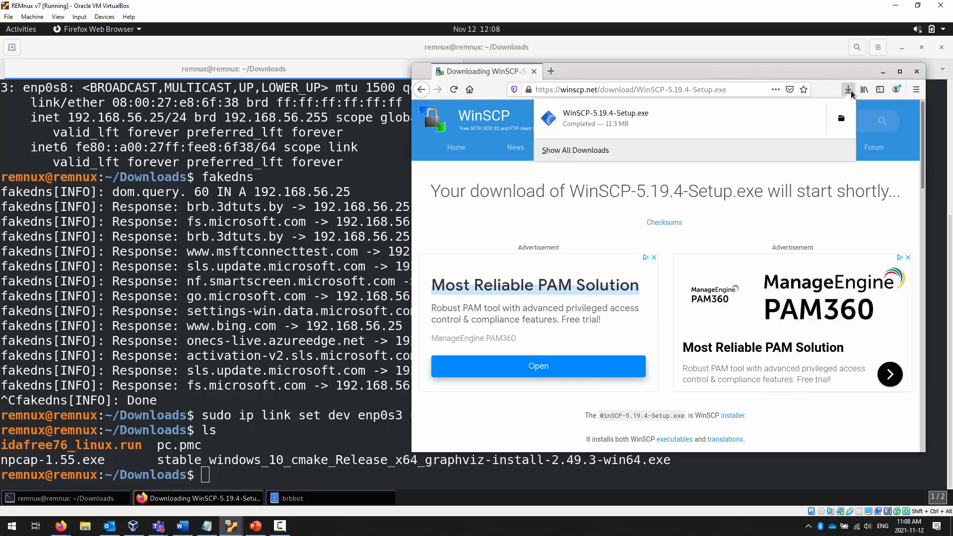
List the Downloads folder's files with ls in the REMnux terminal and highlight WinSCP-5.19.4-Setup.exe.
{"action": "left_click", "coordinate": [339, 427]}
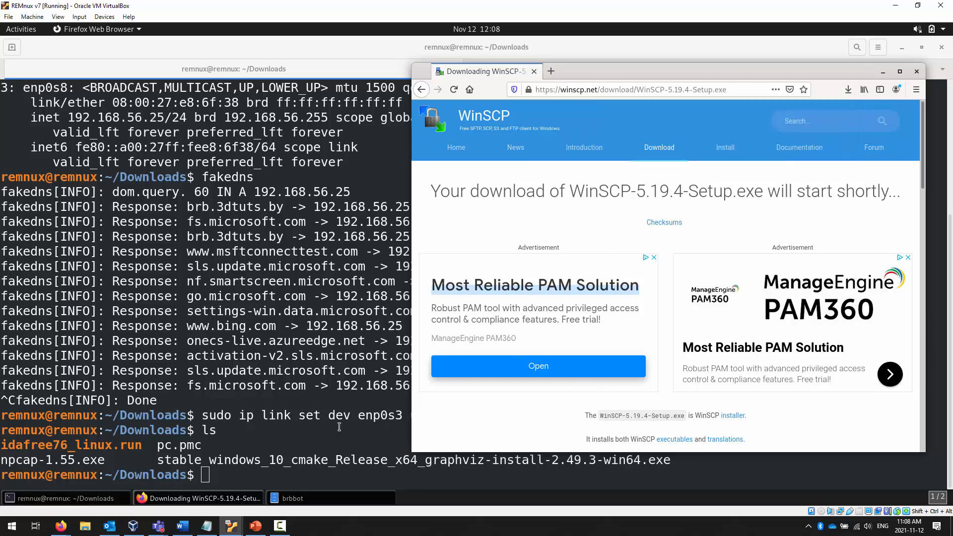
{"action": "left_click", "coordinate": [330, 437]}
{"action": "type", "text": "ls"}
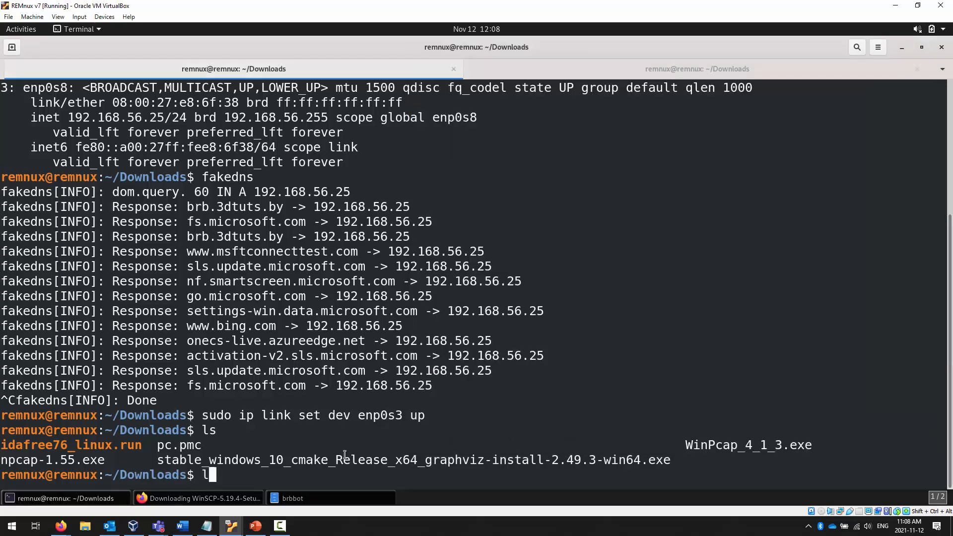
{"action": "key", "text": "Return"}
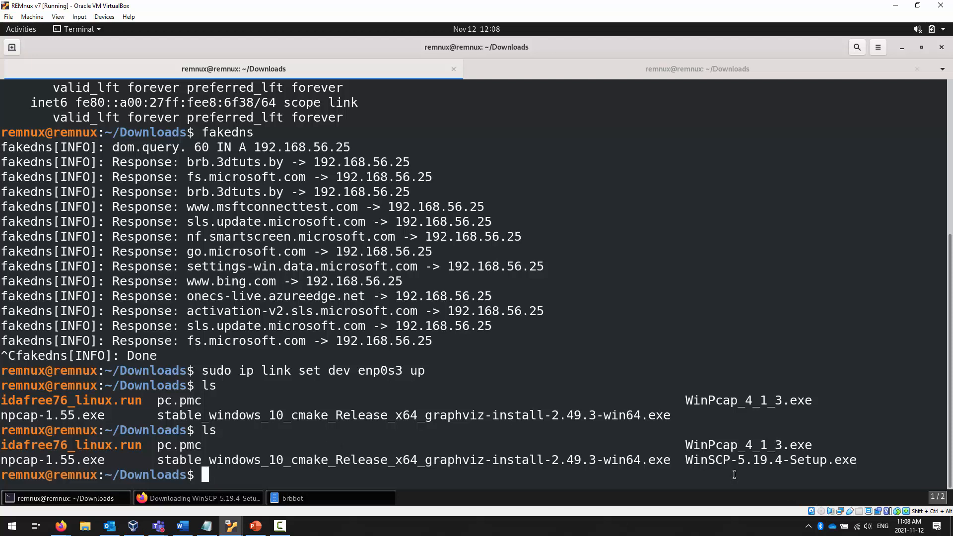
{"action": "double_click", "coordinate": [716, 461]}
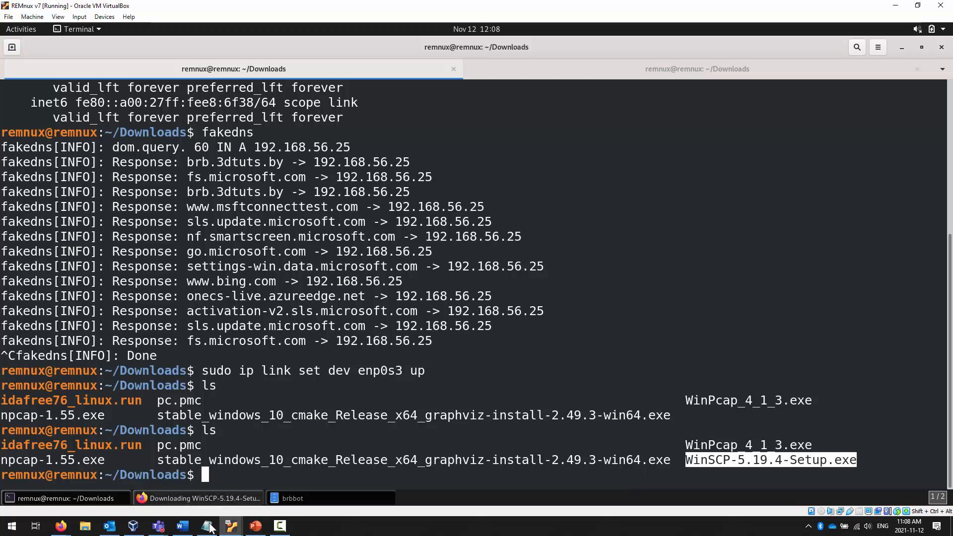
Stay in the REMnux terminal and list the available commands that begin with python.
{"action": "mouse_move", "coordinate": [231, 526]}
{"action": "mouse_move", "coordinate": [288, 484]}
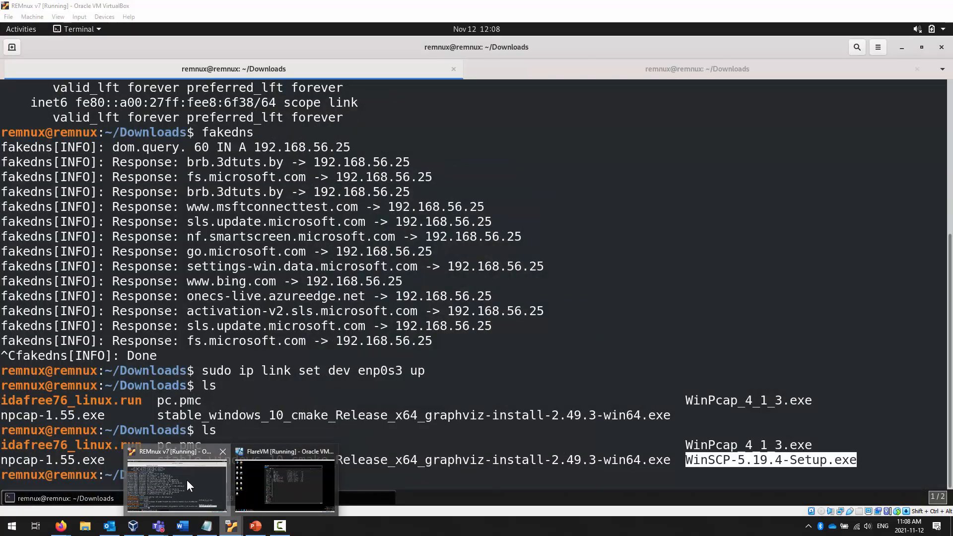
{"action": "left_click", "coordinate": [192, 480]}
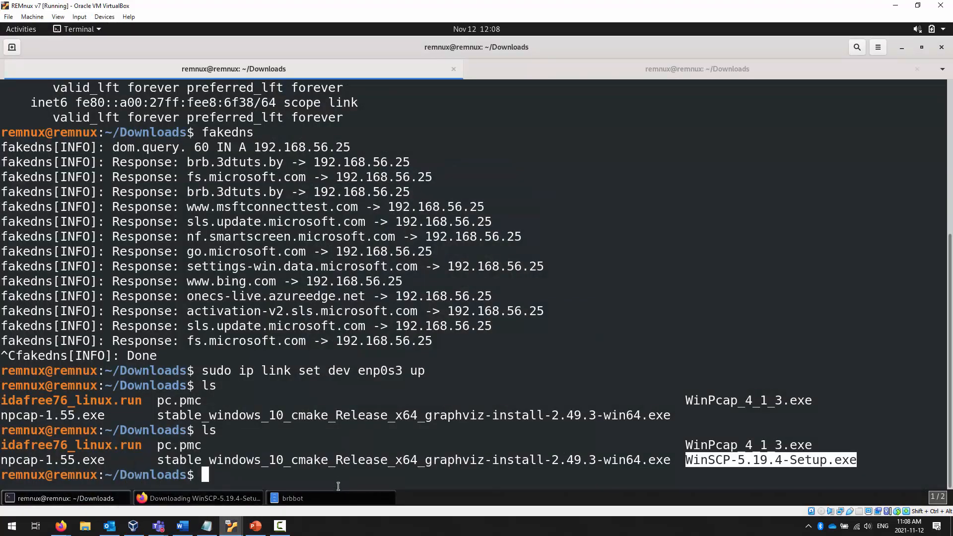
{"action": "left_click", "coordinate": [341, 470]}
{"action": "type", "text": "python"}
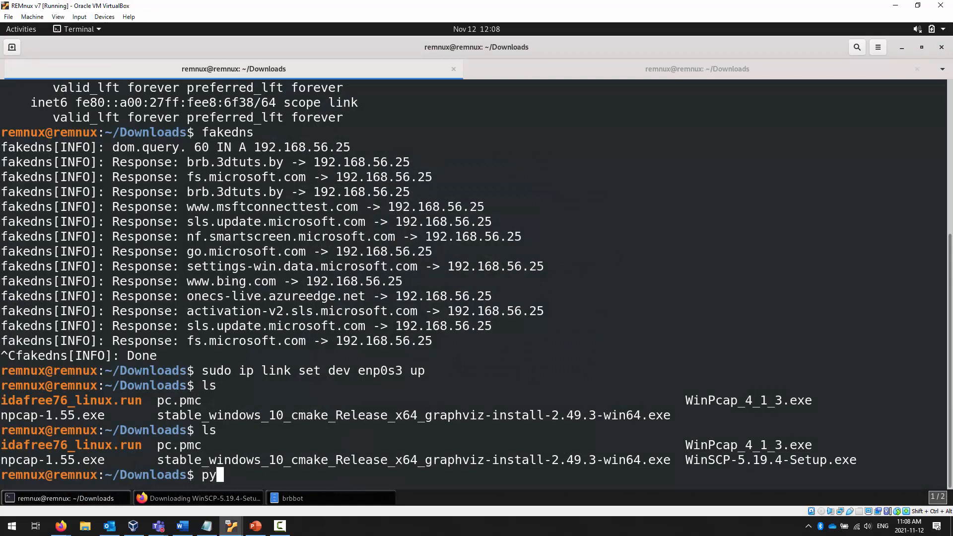
{"action": "key", "text": "BackSpace"}
{"action": "key", "text": "Tab"}
{"action": "key", "text": "Tab"}
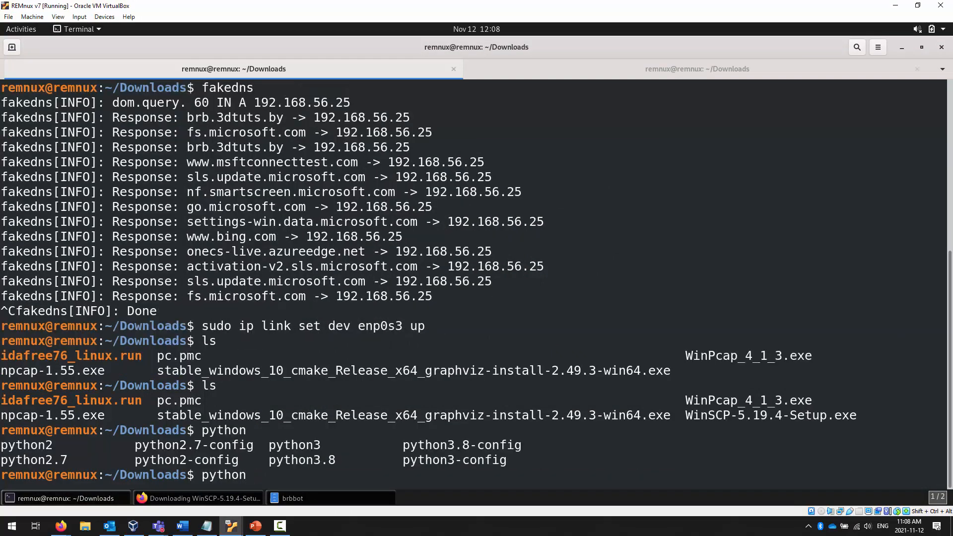
Look back through the terminal's command history for an earlier Python command to reuse.
{"action": "key", "text": "Up"}
{"action": "key", "text": "Up"}
{"action": "key", "text": "Up"}
{"action": "key", "text": "Up"}
{"action": "key", "text": "Up"}
{"action": "key", "text": "Up"}
{"action": "key", "text": "Up"}
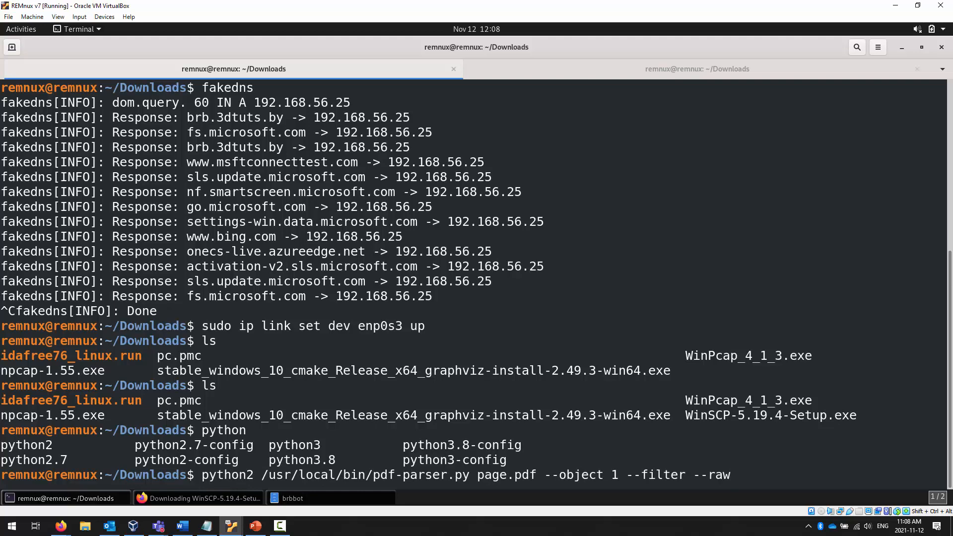
{"action": "key", "text": "Up"}
{"action": "key", "text": "Up"}
{"action": "key", "text": "Up"}
{"action": "key", "text": "Down"}
{"action": "key", "text": "Down"}
{"action": "key", "text": "Down"}
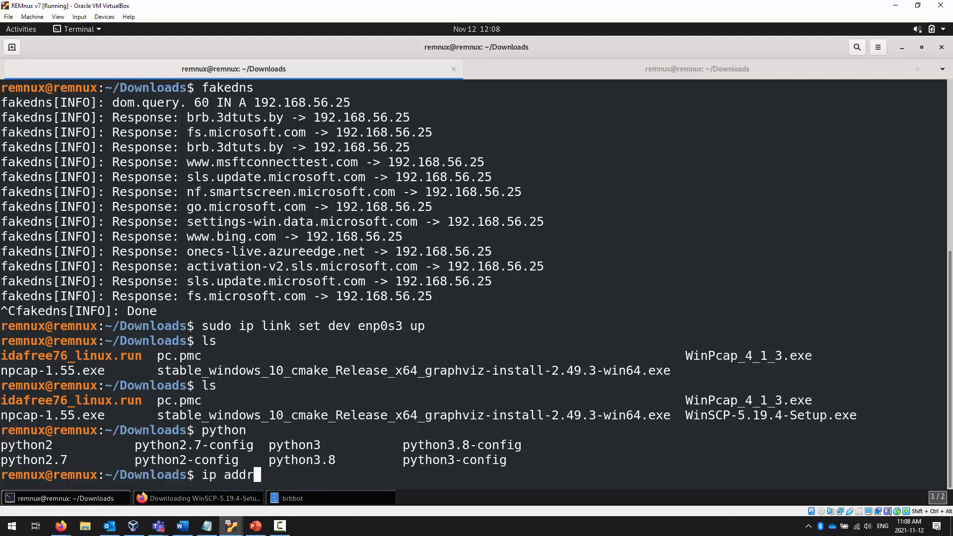
{"action": "key", "text": "Up"}
{"action": "key", "text": "Up"}
{"action": "key", "text": "Up"}
{"action": "key", "text": "Down"}
{"action": "key", "text": "Down"}
{"action": "key", "text": "Down"}
{"action": "key", "text": "Down"}
{"action": "key", "text": "Down"}
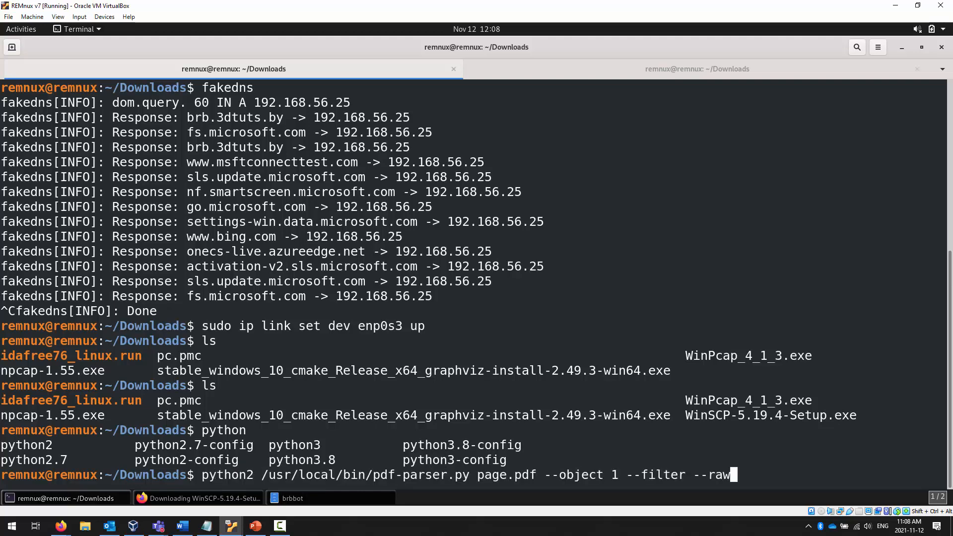
{"action": "key", "text": "Up"}
{"action": "key", "text": "Down"}
{"action": "key", "text": "Down"}
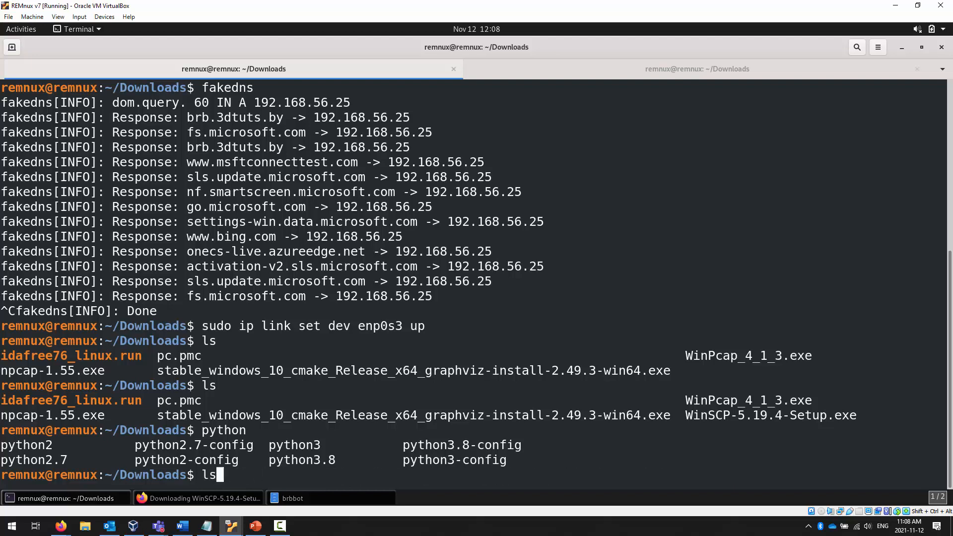
Serve the Downloads folder over HTTP with sudo python2 -m SimpleHTTPServer 80, and highlight the WinSCP installer in the file listing.
{"action": "type", "text": "2 -m"}
{"action": "key", "text": "Left"}
{"action": "key", "text": "Left"}
{"action": "key", "text": "Left"}
{"action": "key", "text": "Left"}
{"action": "key", "text": "Left"}
{"action": "key", "text": "Left"}
{"action": "key", "text": "Left"}
{"action": "key", "text": "Left"}
{"action": "key", "text": "Left"}
{"action": "key", "text": "Left"}
{"action": "type", "text": "sudo"}
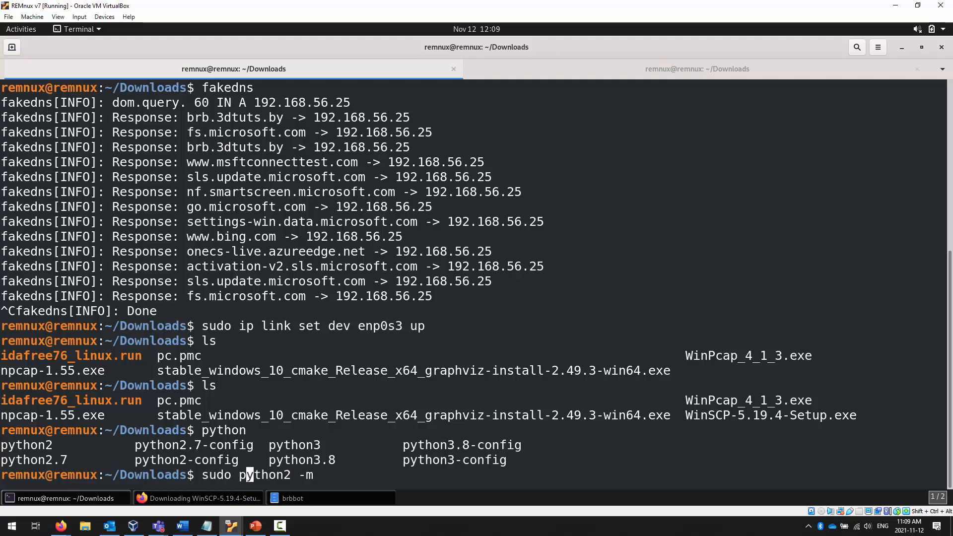
{"action": "key", "text": "Right"}
{"action": "key", "text": "Right"}
{"action": "key", "text": "Right"}
{"action": "key", "text": "Right"}
{"action": "key", "text": "Right"}
{"action": "key", "text": "Right"}
{"action": "key", "text": "Right"}
{"action": "key", "text": "Right"}
{"action": "key", "text": "Right"}
{"action": "type", "text": "Simpleh"}
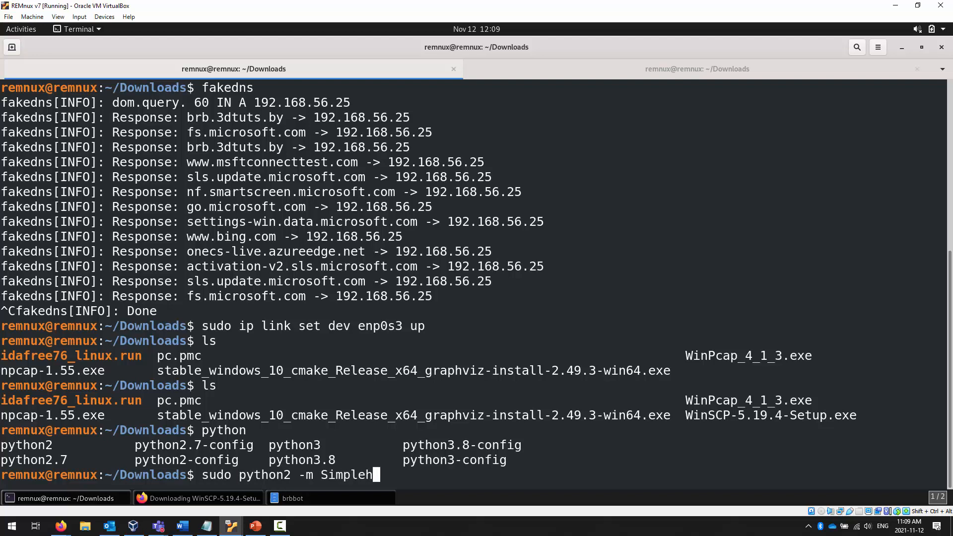
{"action": "key", "text": "BackSpace"}
{"action": "type", "text": "HTTPServer "}
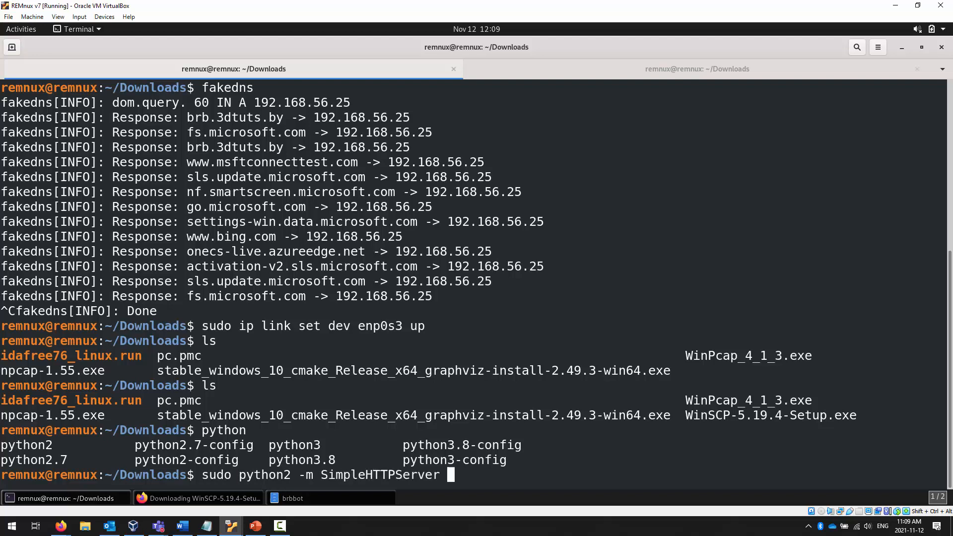
{"action": "type", "text": "80"}
{"action": "key", "text": "Return"}
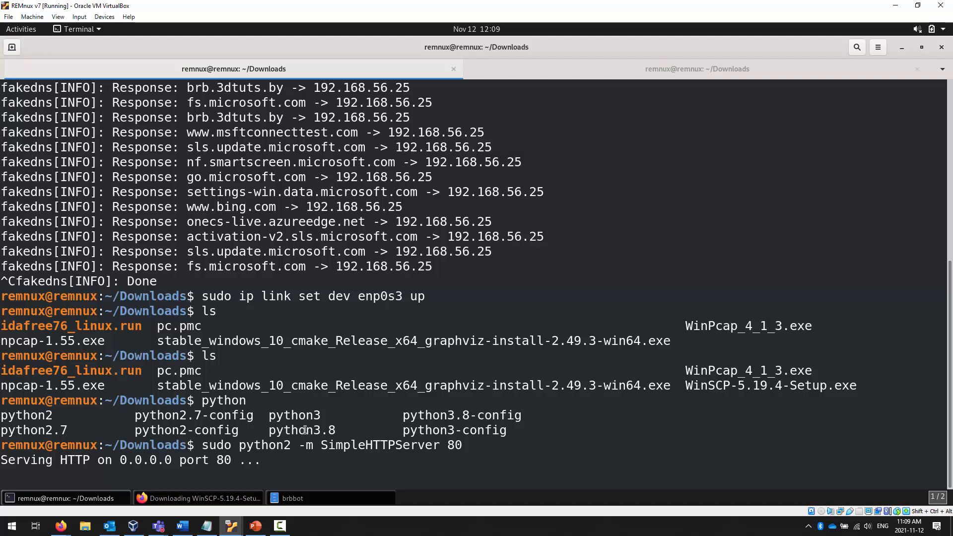
{"action": "double_click", "coordinate": [733, 386]}
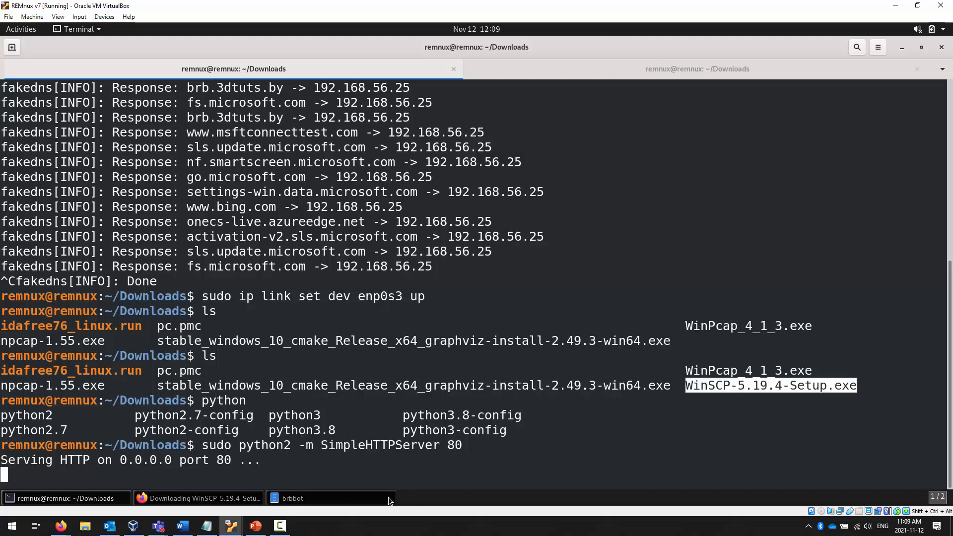
Switch to FlareVM and open REMnux's directory listing at 192.168.56.25 in Google Chrome.
{"action": "mouse_move", "coordinate": [231, 525]}
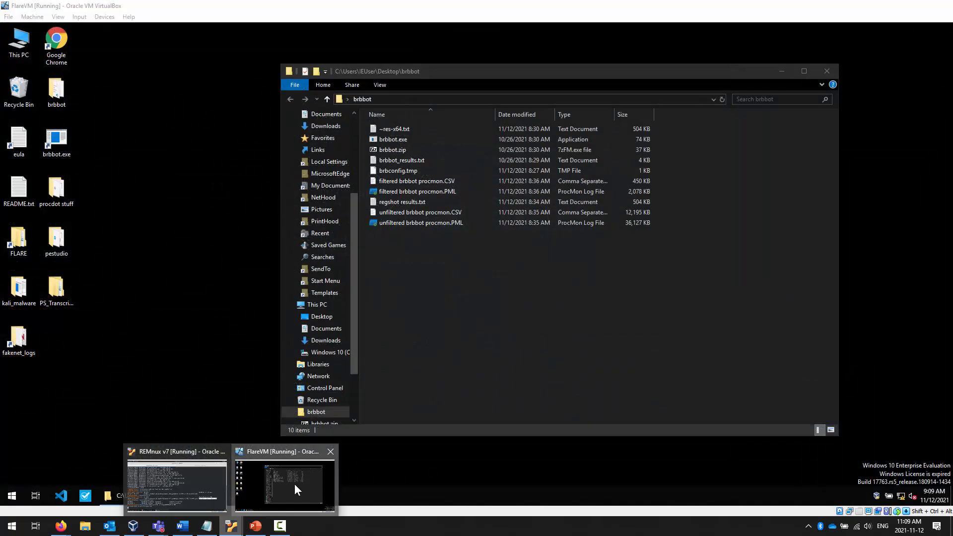
{"action": "left_click", "coordinate": [294, 484]}
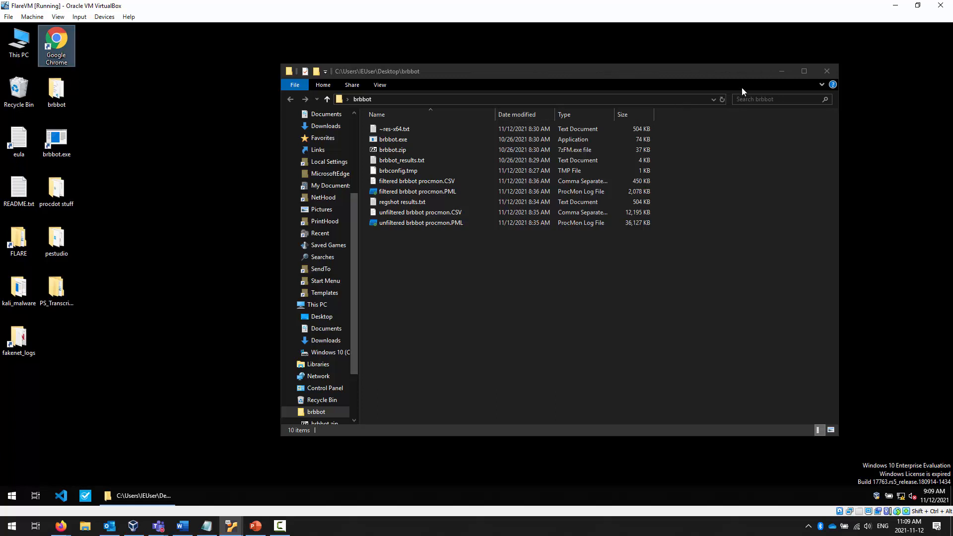
{"action": "double_click", "coordinate": [43, 40]}
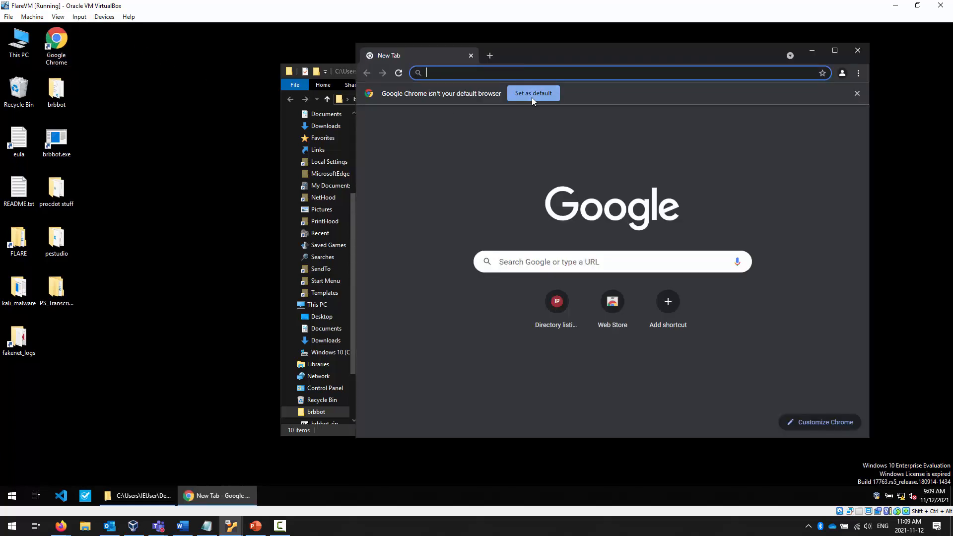
{"action": "type", "text": "25"}
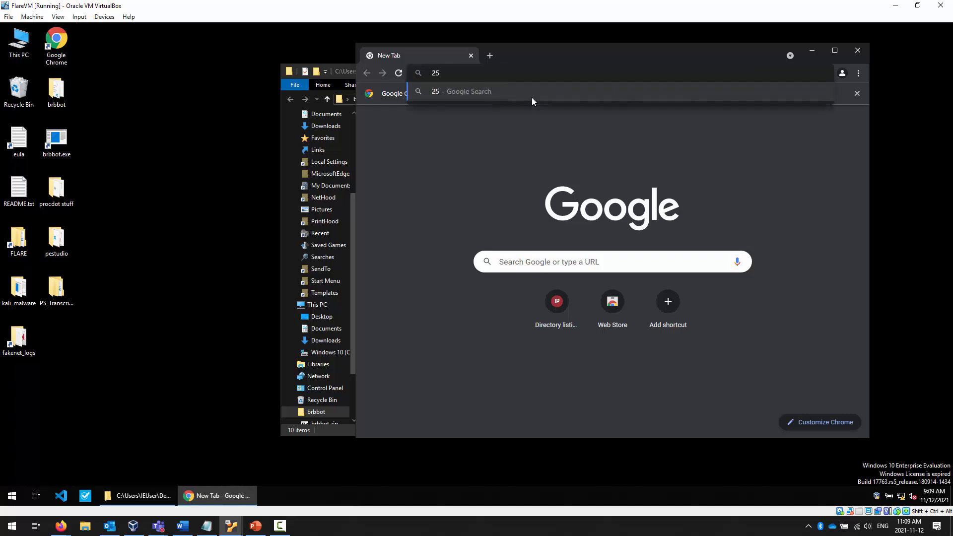
{"action": "key", "text": "BackSpace"}
{"action": "key", "text": "BackSpace"}
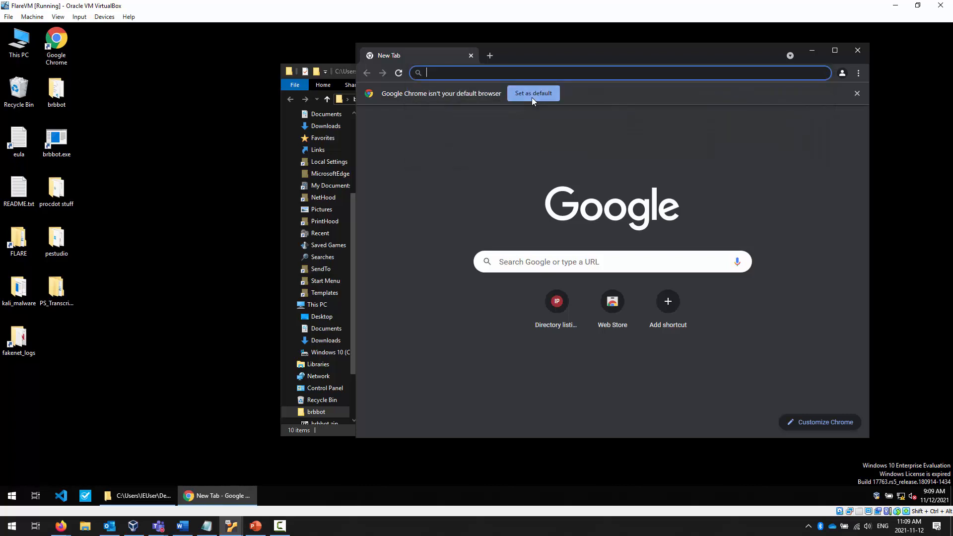
{"action": "type", "text": "192"}
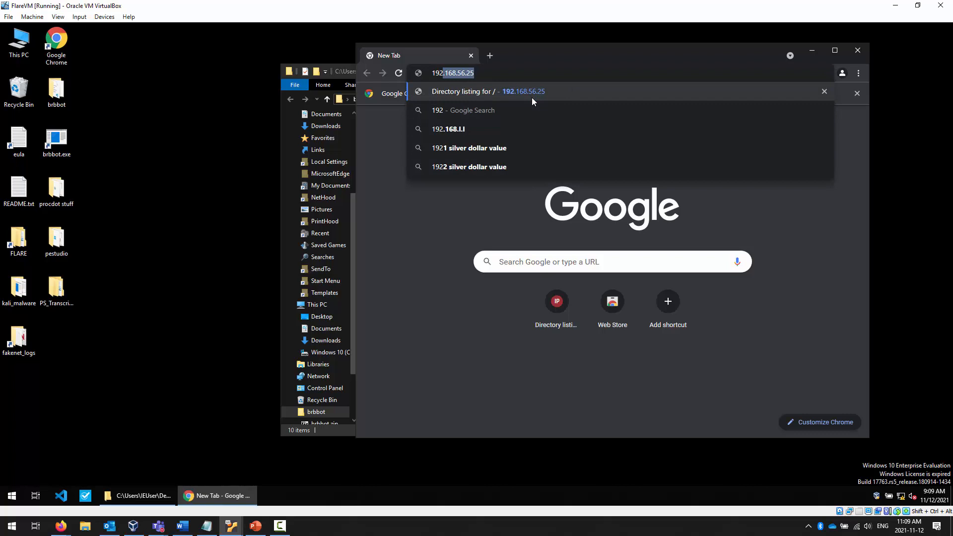
{"action": "left_click", "coordinate": [532, 92]}
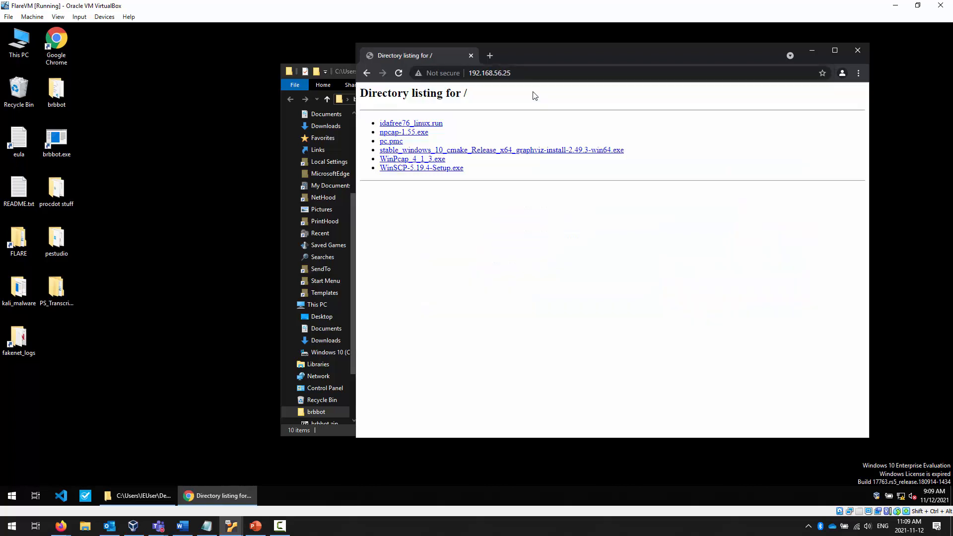
Save WinSCP-5.19.4-Setup.exe from the directory listing into the desktop's procdot stuff folder, and minimize Chrome.
{"action": "right_click", "coordinate": [411, 169]}
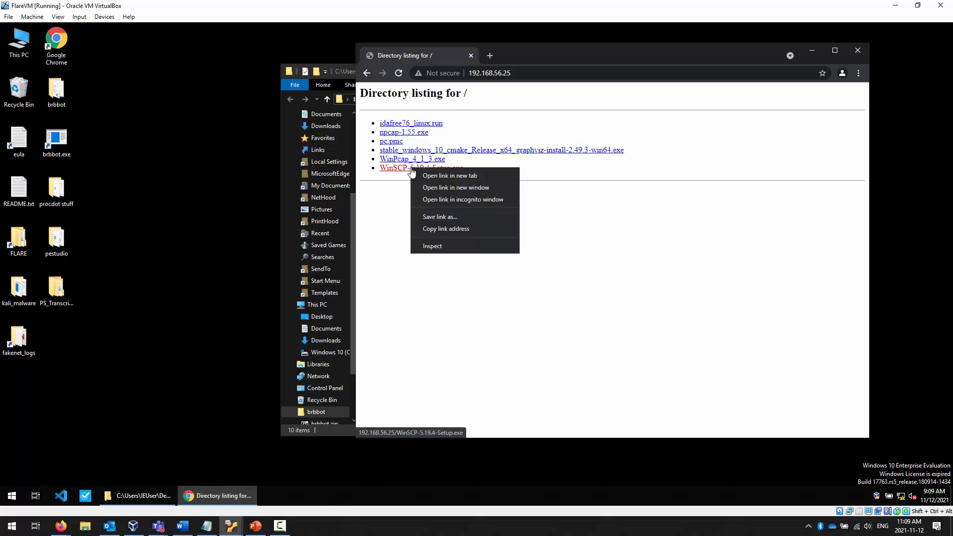
{"action": "left_click", "coordinate": [452, 216]}
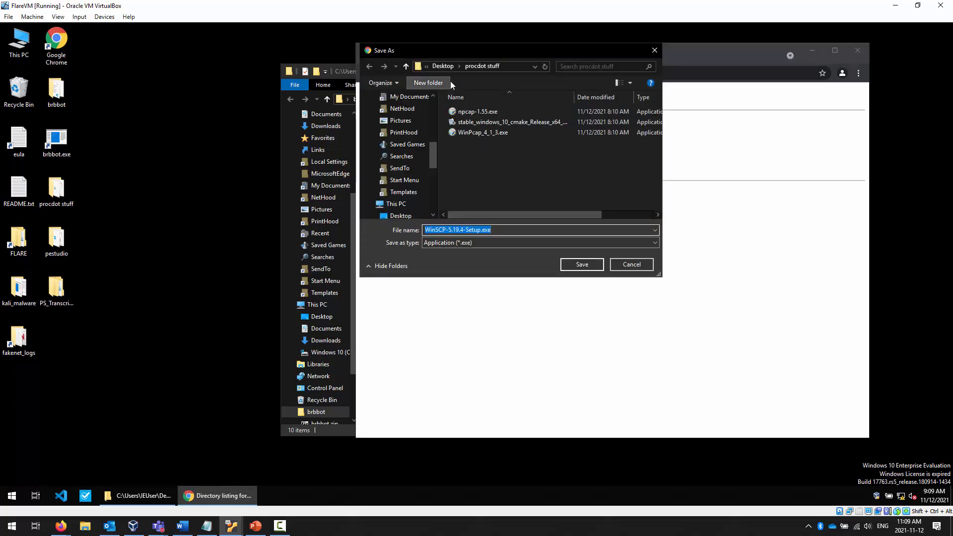
{"action": "left_click", "coordinate": [576, 261]}
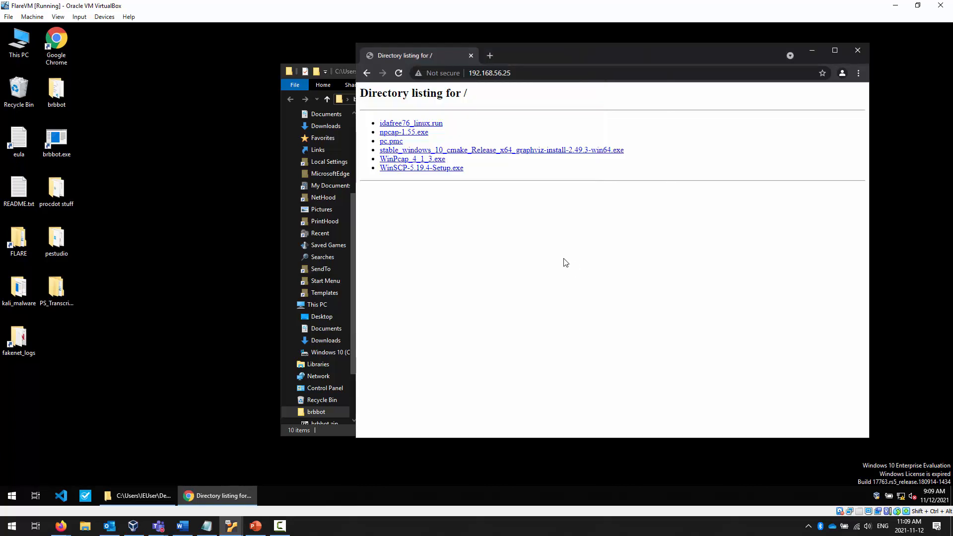
{"action": "left_click", "coordinate": [859, 52]}
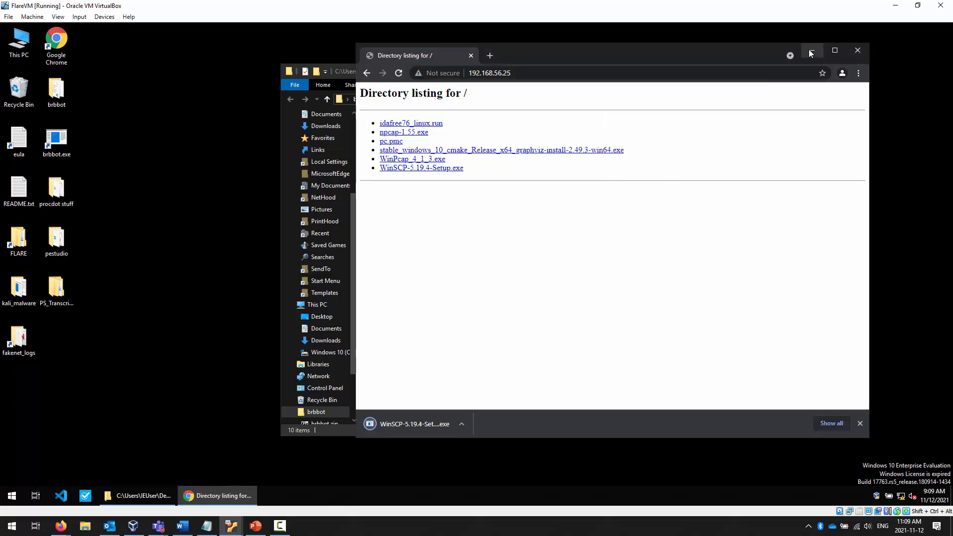
Open the procdot stuff folder on the desktop and launch WinSCP-5.19.4-Setup.exe.
{"action": "left_click", "coordinate": [64, 191]}
{"action": "key", "text": "Return"}
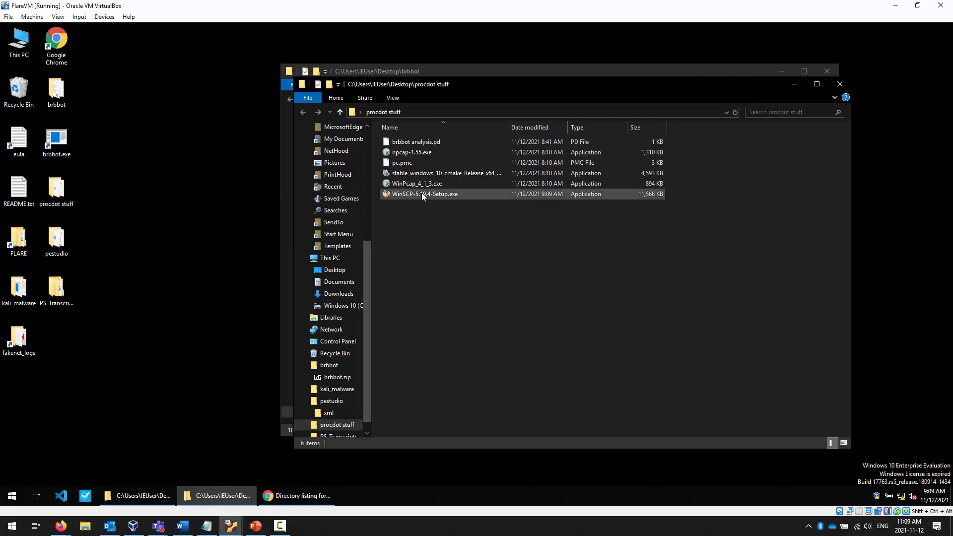
{"action": "mouse_move", "coordinate": [422, 193]}
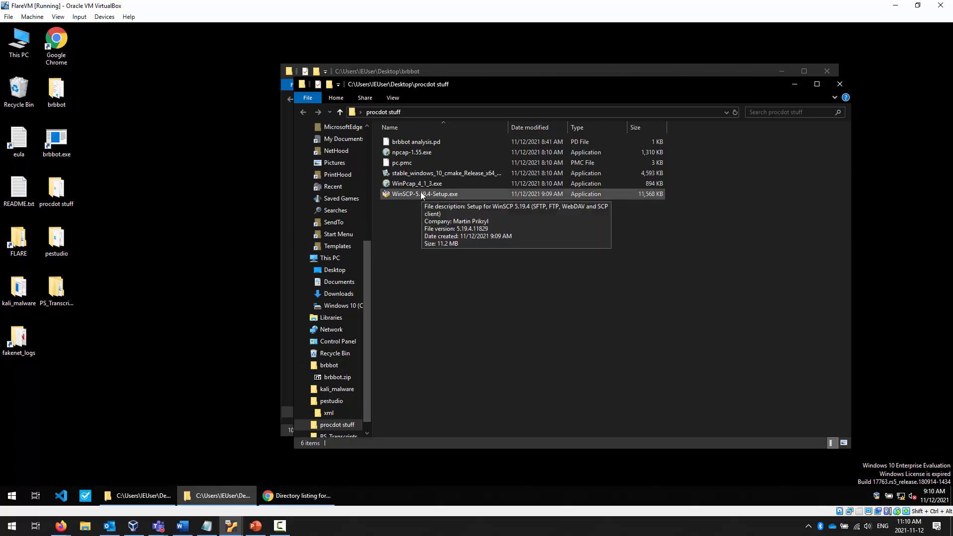
{"action": "double_click", "coordinate": [422, 195]}
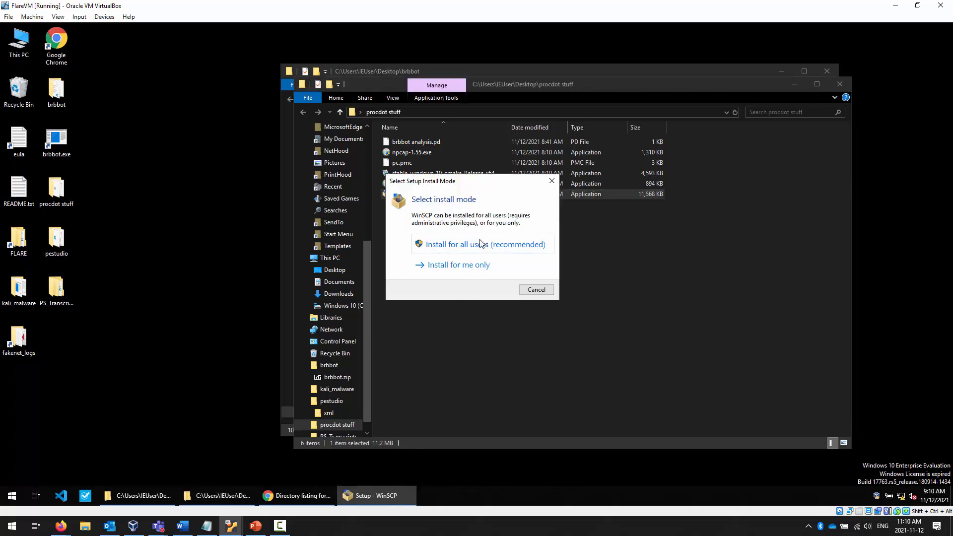
Install WinSCP for all users, accepting the licence, the default setup type and the Commander interface style.
{"action": "left_click", "coordinate": [480, 244]}
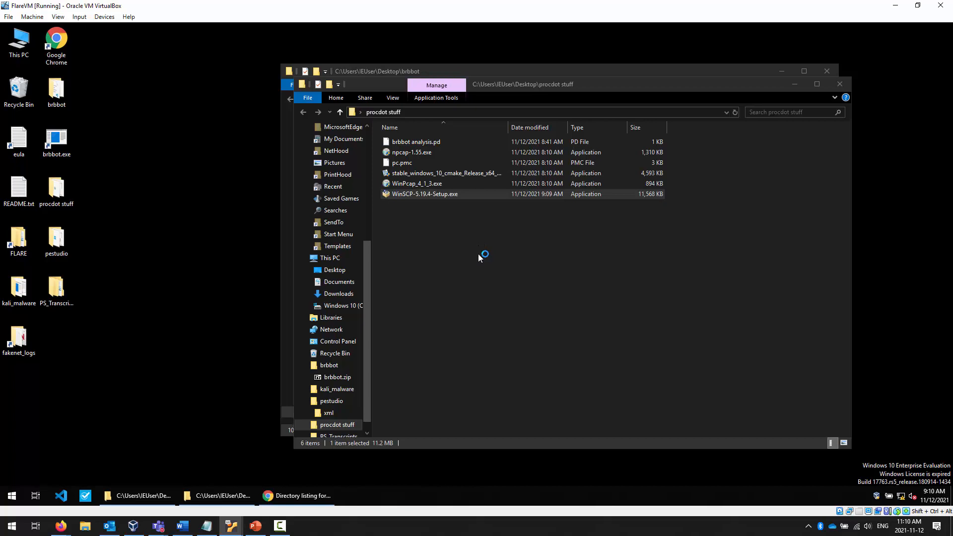
{"action": "left_click", "coordinate": [544, 359]}
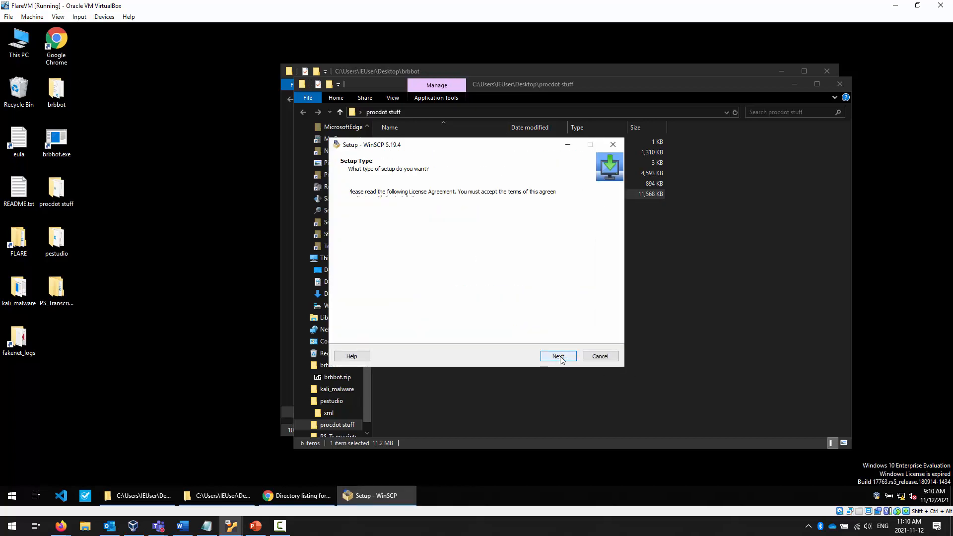
{"action": "left_click", "coordinate": [559, 358]}
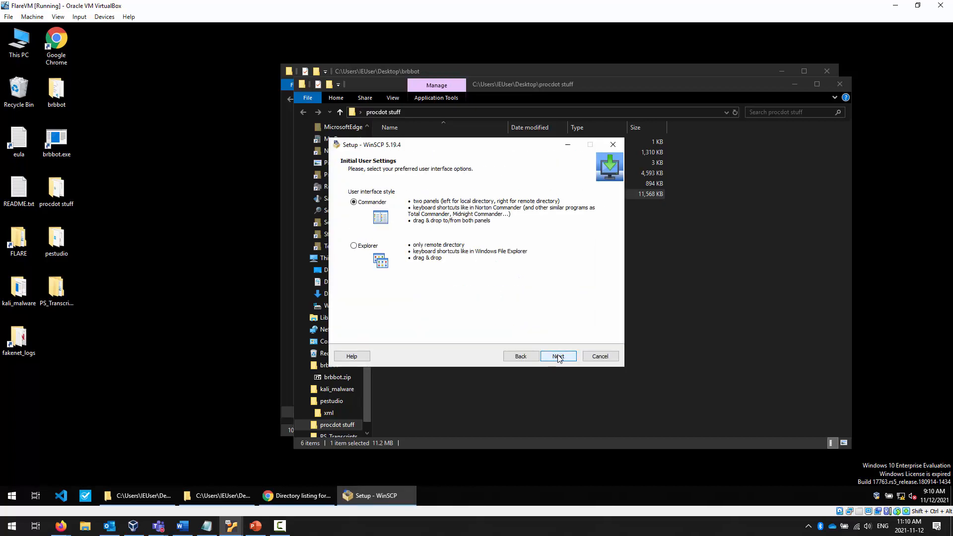
{"action": "left_click", "coordinate": [560, 359]}
{"action": "left_click", "coordinate": [559, 357]}
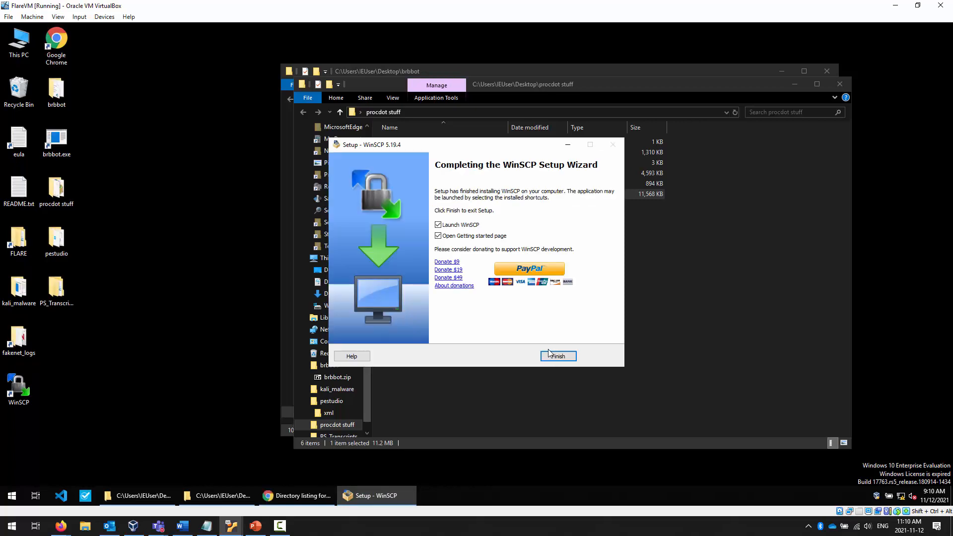
Finish the WinSCP setup with WinSCP launching, and close the Getting started page and both open folder windows.
{"action": "left_click", "coordinate": [568, 358]}
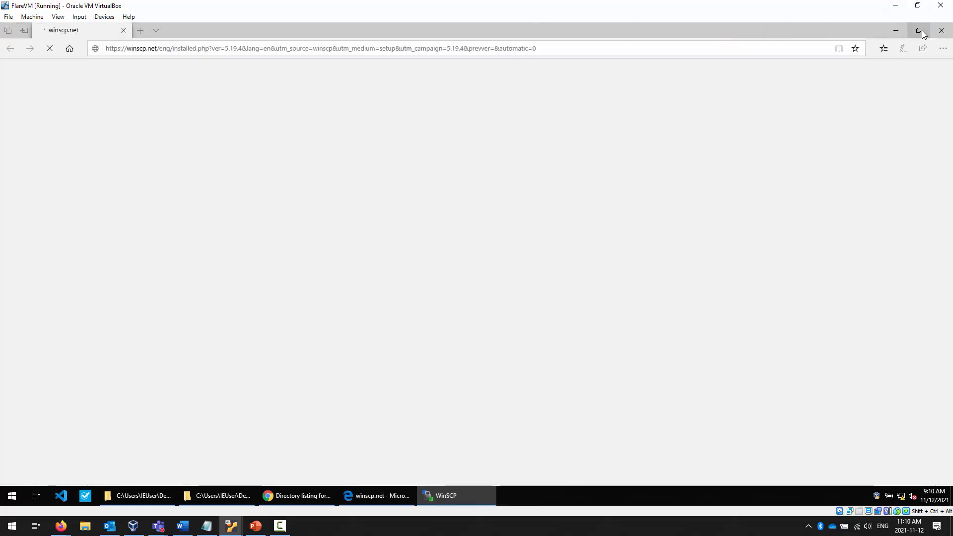
{"action": "left_click", "coordinate": [919, 31]}
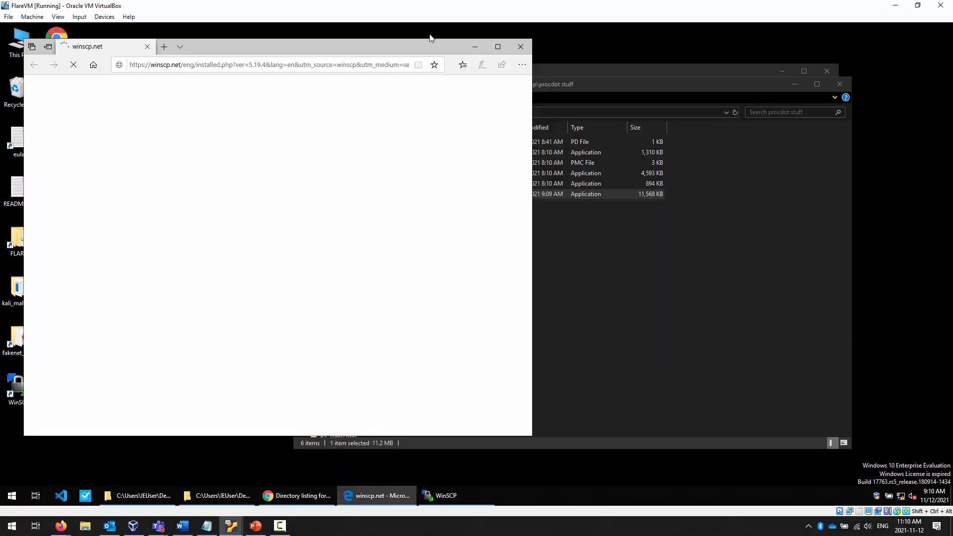
{"action": "left_click_drag", "start_coordinate": [389, 49], "coordinate": [600, 73]}
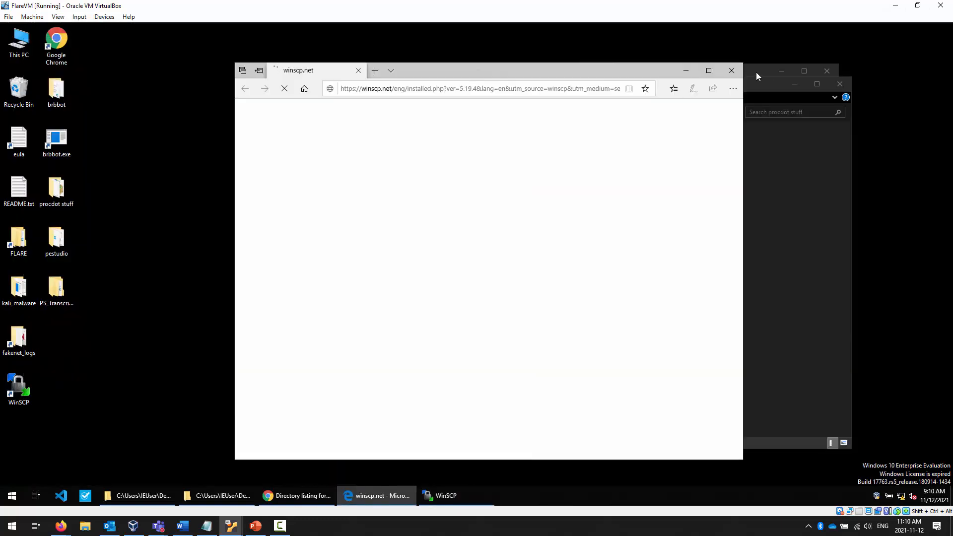
{"action": "left_click", "coordinate": [734, 74]}
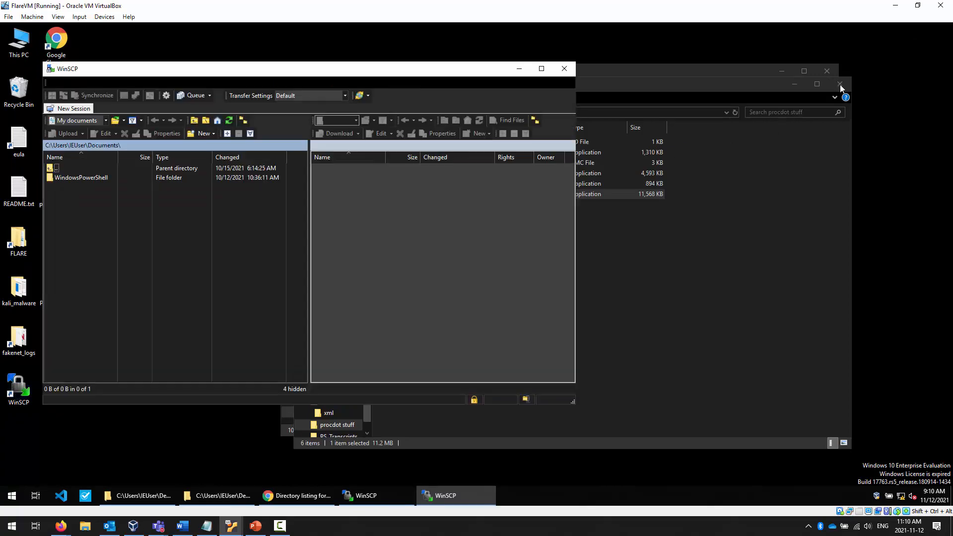
{"action": "left_click", "coordinate": [840, 84]}
{"action": "left_click", "coordinate": [831, 73]}
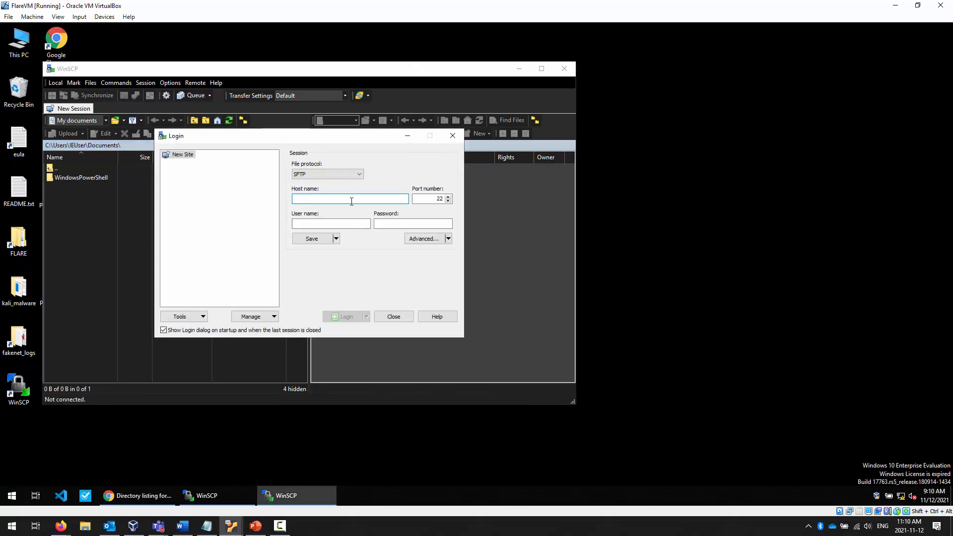
{"action": "type", "text": "192.168.56"}
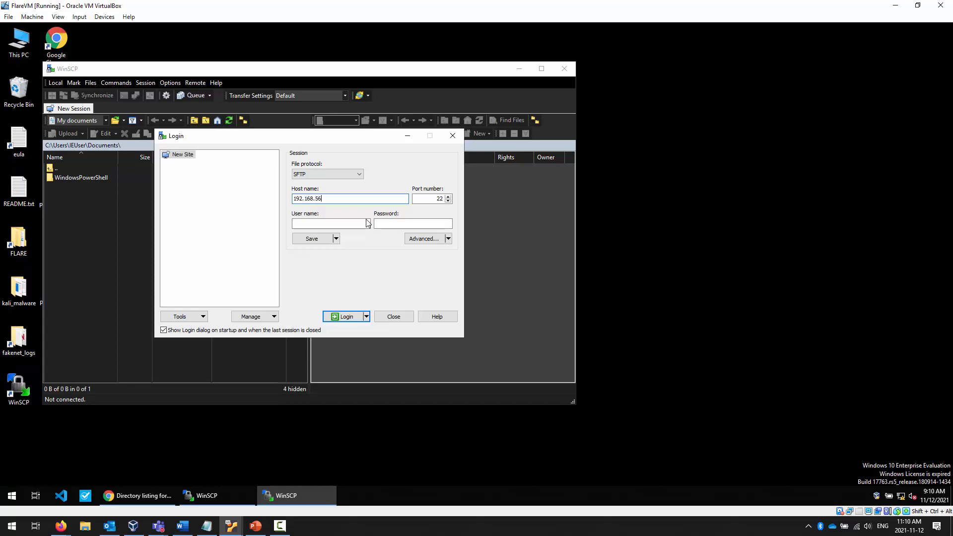
{"action": "key", "text": "Tab"}
{"action": "key", "text": "Tab"}
{"action": "type", "text": "remn"}
{"action": "key", "text": "Tab"}
{"action": "left_click", "coordinate": [328, 240]}
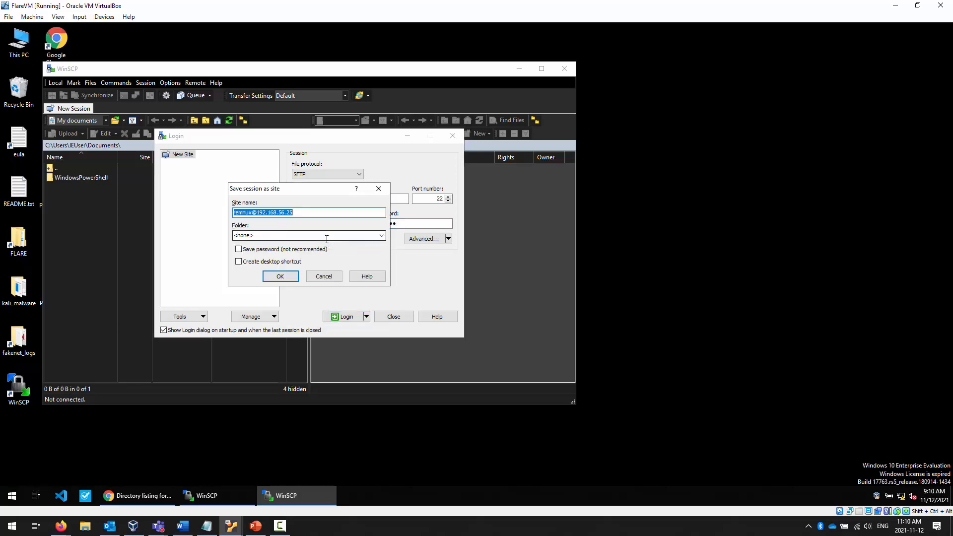
{"action": "left_click", "coordinate": [292, 279]}
Log in to the REMnux session, accept the server's host key, and re-enter the account password, making it the stored password.
{"action": "left_click", "coordinate": [349, 316]}
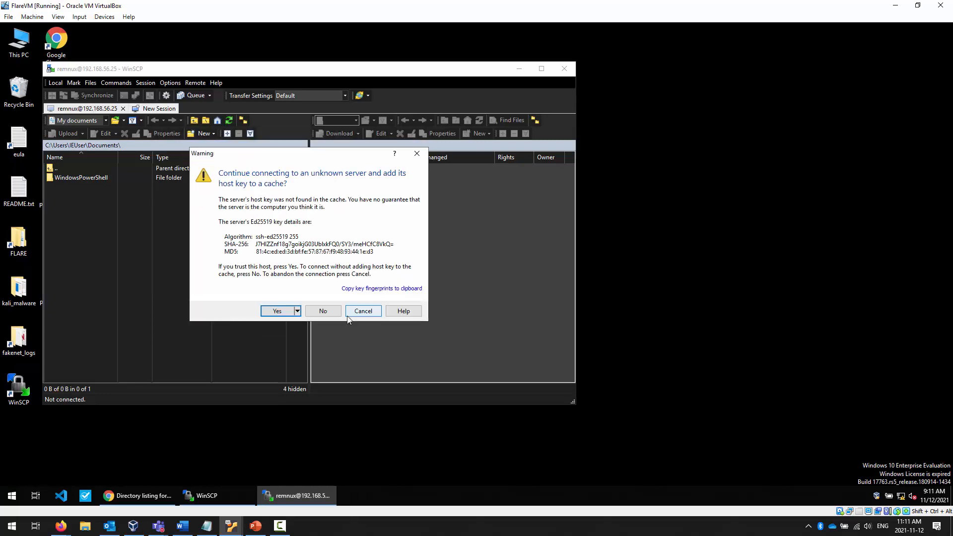
{"action": "left_click", "coordinate": [276, 312]}
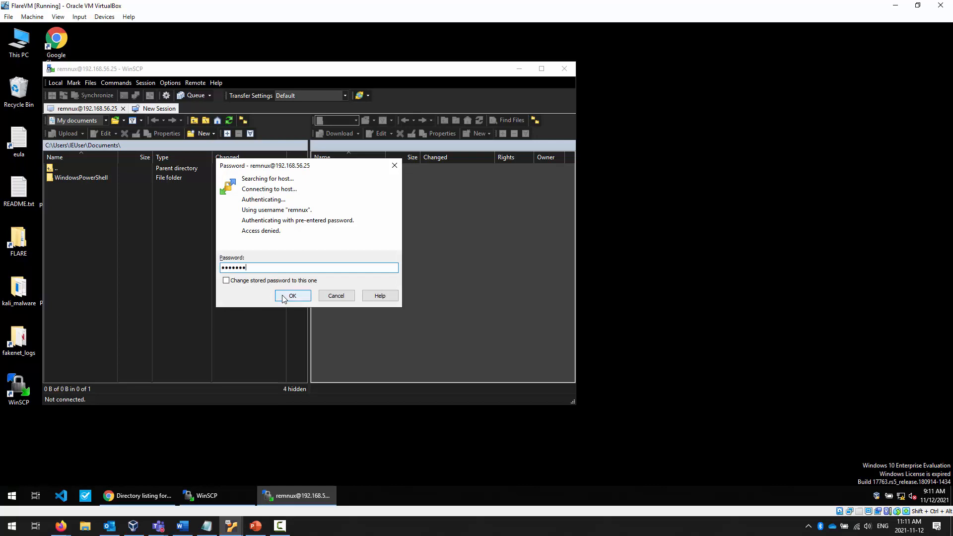
{"action": "type", "text": "•"}
{"action": "left_click", "coordinate": [262, 281]}
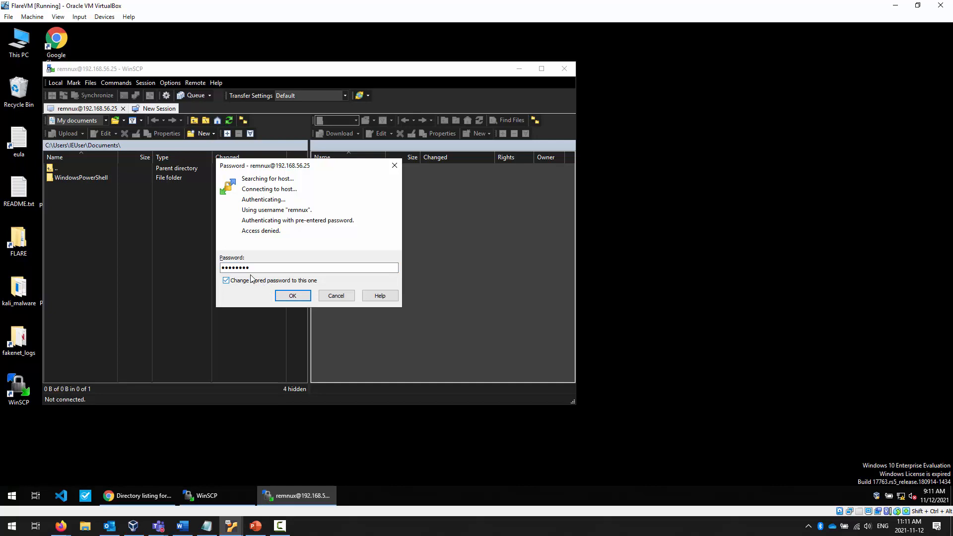
{"action": "left_click", "coordinate": [307, 298]}
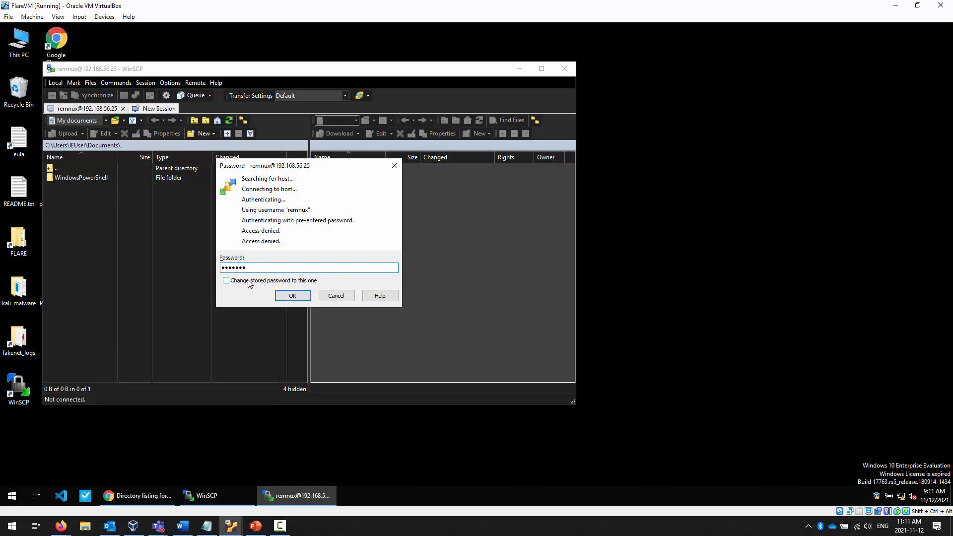
{"action": "left_click", "coordinate": [253, 282]}
{"action": "left_click", "coordinate": [292, 297]}
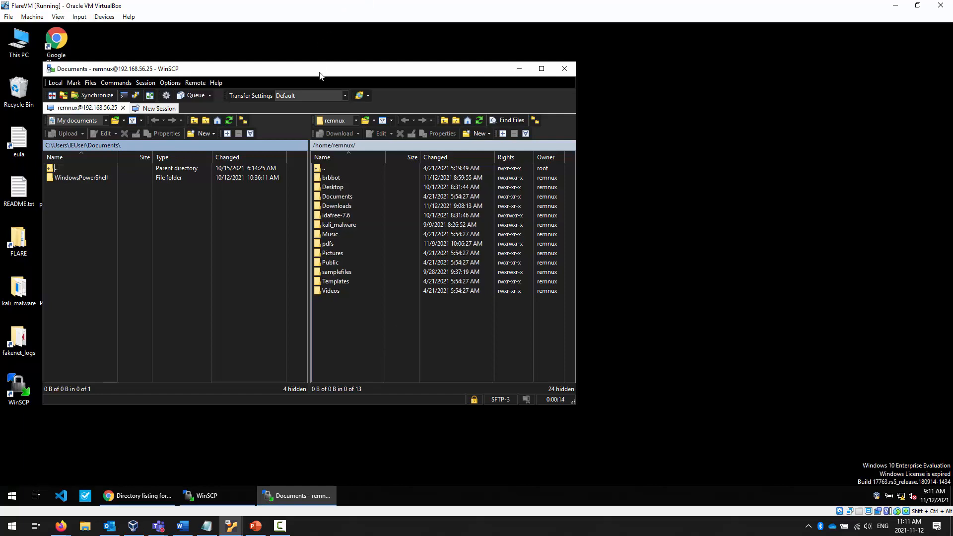
Open the remote /home/remnux/brbbot folder and the desktop's brbbot folder, and arrange the two windows beside each other.
{"action": "left_click_drag", "start_coordinate": [321, 74], "coordinate": [498, 79]}
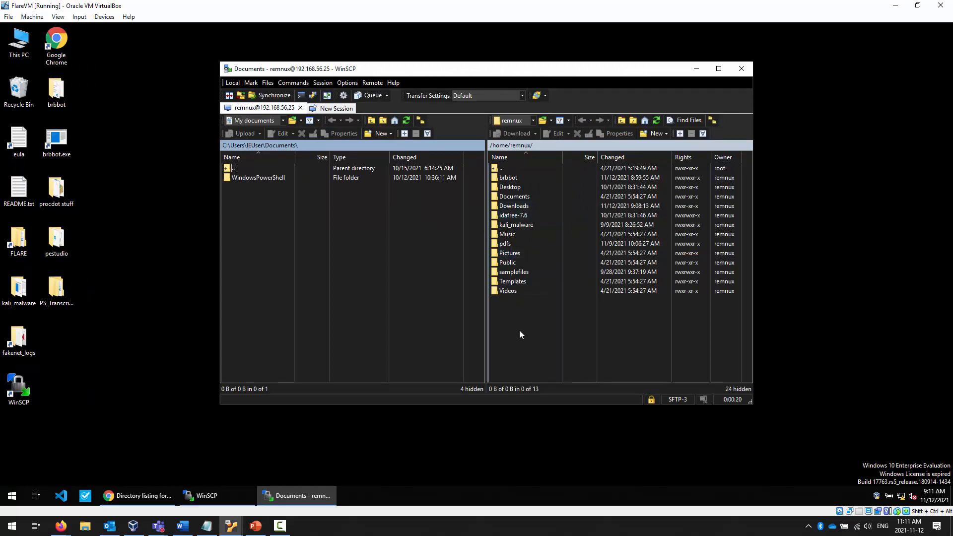
{"action": "double_click", "coordinate": [512, 180]}
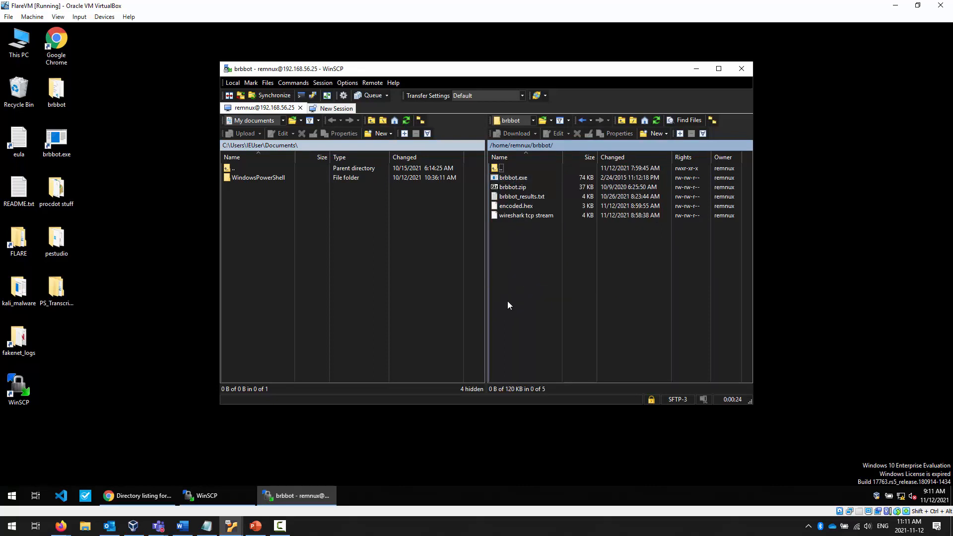
{"action": "left_click", "coordinate": [57, 97]}
{"action": "double_click", "coordinate": [58, 97]}
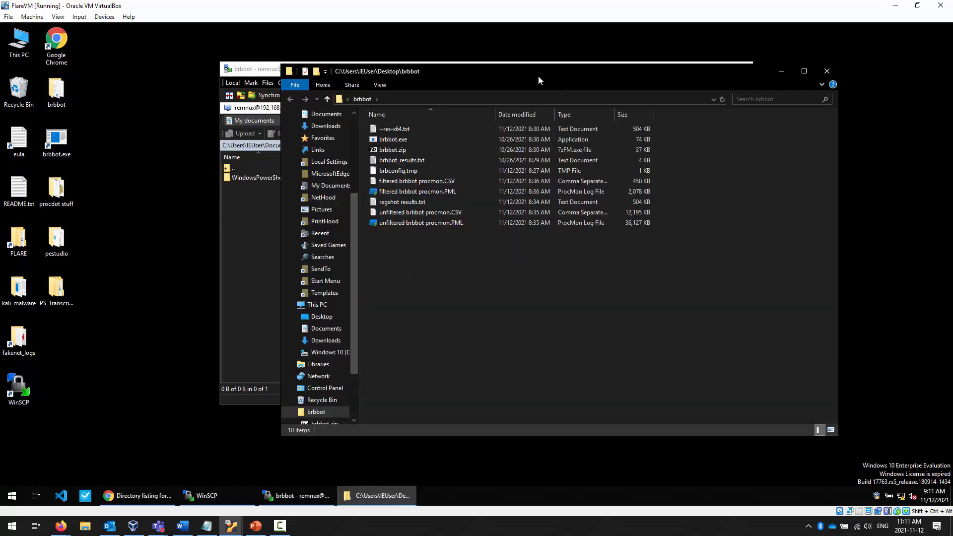
{"action": "left_click_drag", "start_coordinate": [538, 76], "coordinate": [654, 120]}
{"action": "left_click_drag", "start_coordinate": [447, 75], "coordinate": [273, 83]}
{"action": "left_click_drag", "start_coordinate": [709, 123], "coordinate": [745, 91]}
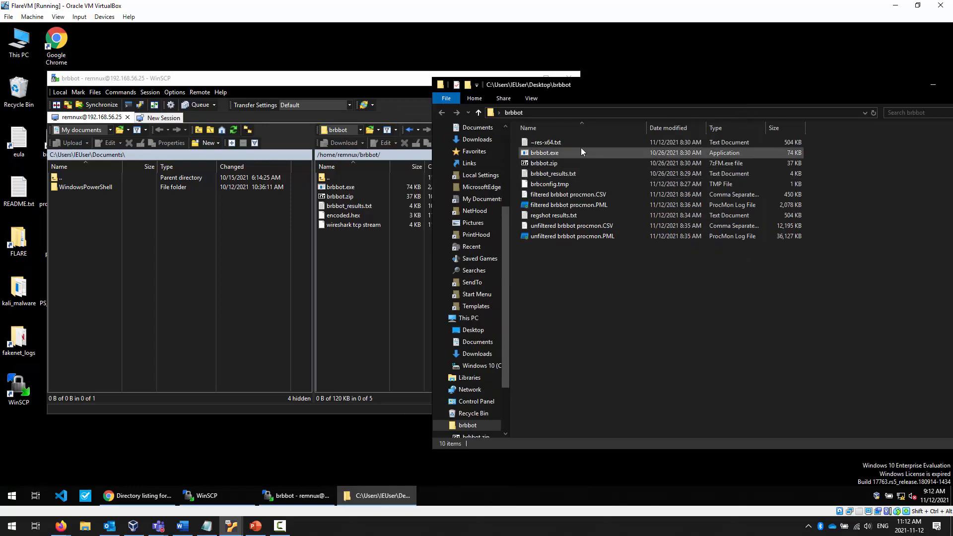
Upload all local brbbot files except brbbot.exe and brbbot.zip to /home/remnux/brbbot/, declining to overwrite brbbot_results.txt.
{"action": "left_click", "coordinate": [558, 142]}
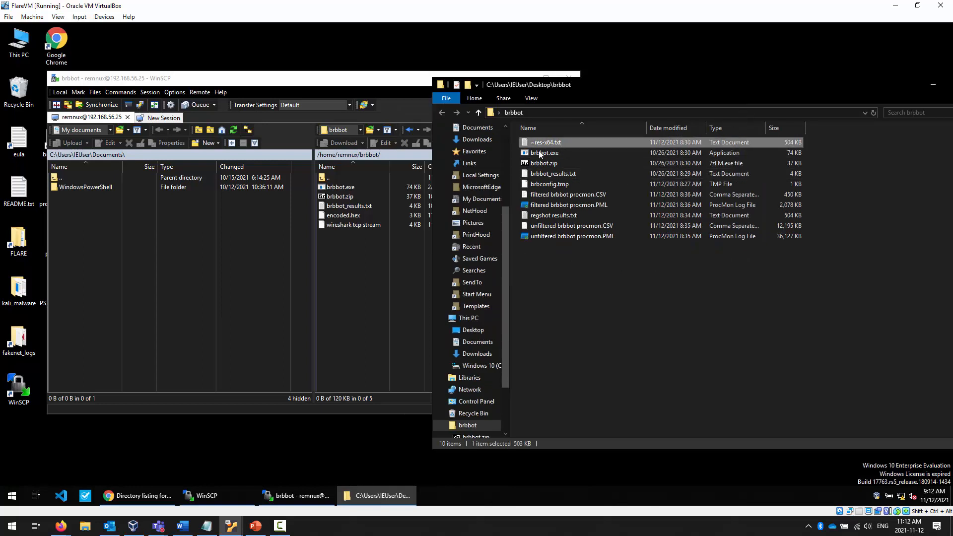
{"action": "left_click", "coordinate": [567, 173], "text": "ctrl"}
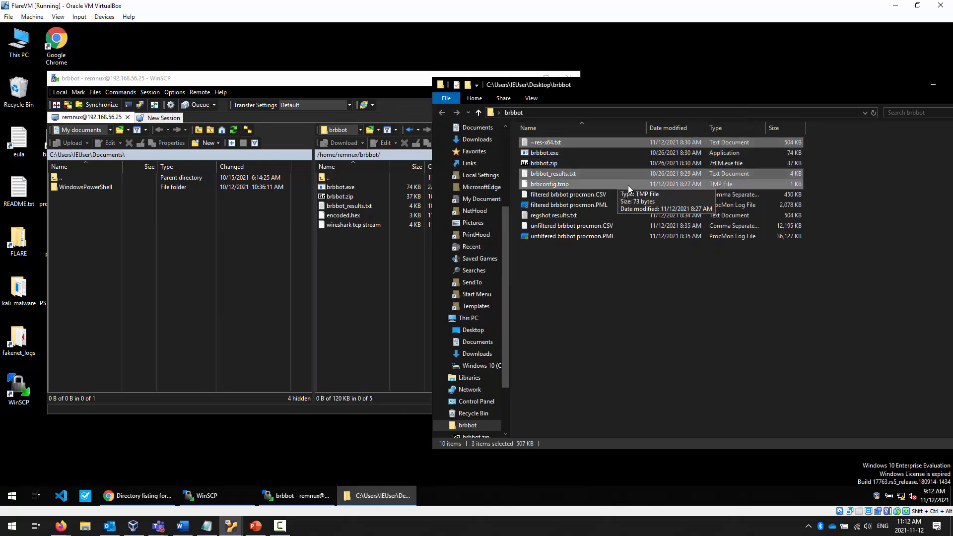
{"action": "left_click", "coordinate": [576, 194], "text": "ctrl+shift"}
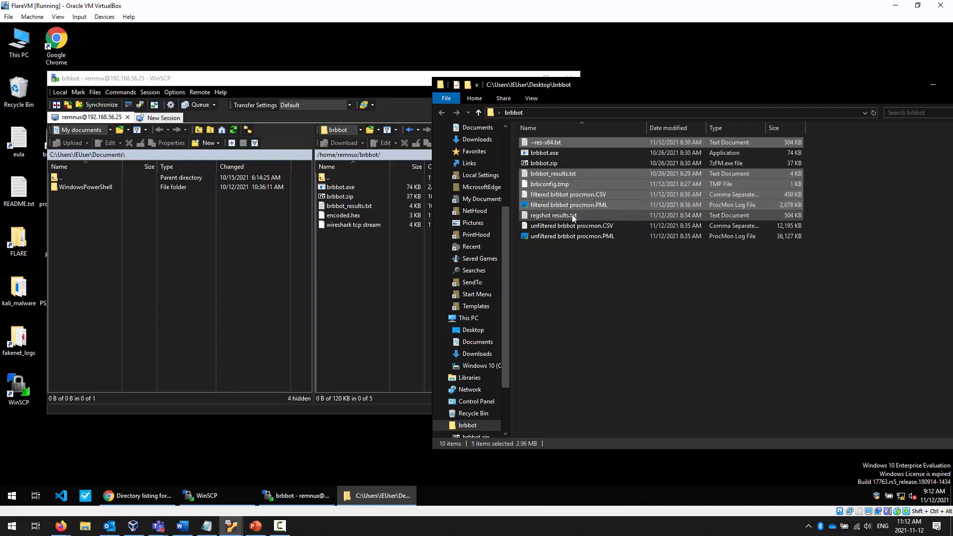
{"action": "left_click", "coordinate": [573, 216], "text": "ctrl"}
{"action": "left_click", "coordinate": [576, 227], "text": "ctrl"}
{"action": "left_click", "coordinate": [574, 237], "text": "ctrl"}
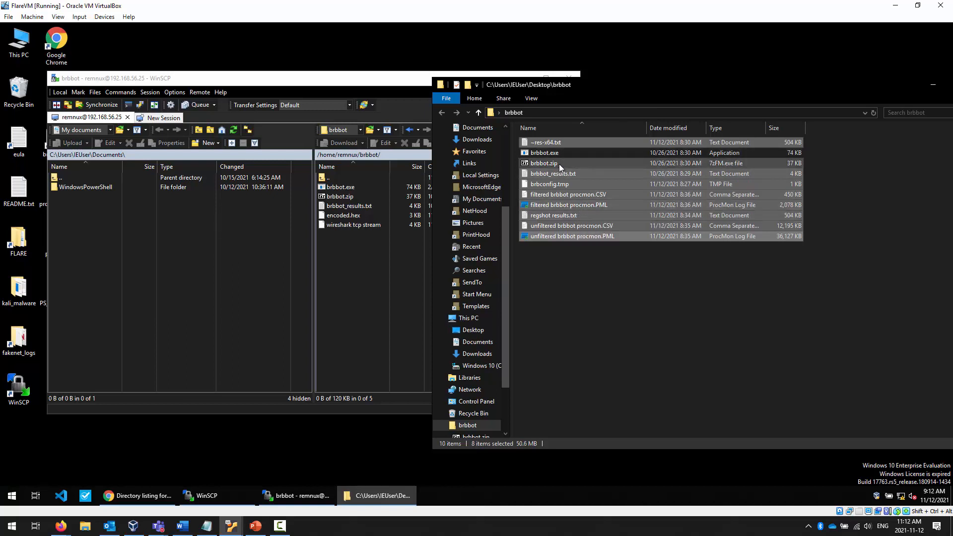
{"action": "mouse_move", "coordinate": [560, 166]}
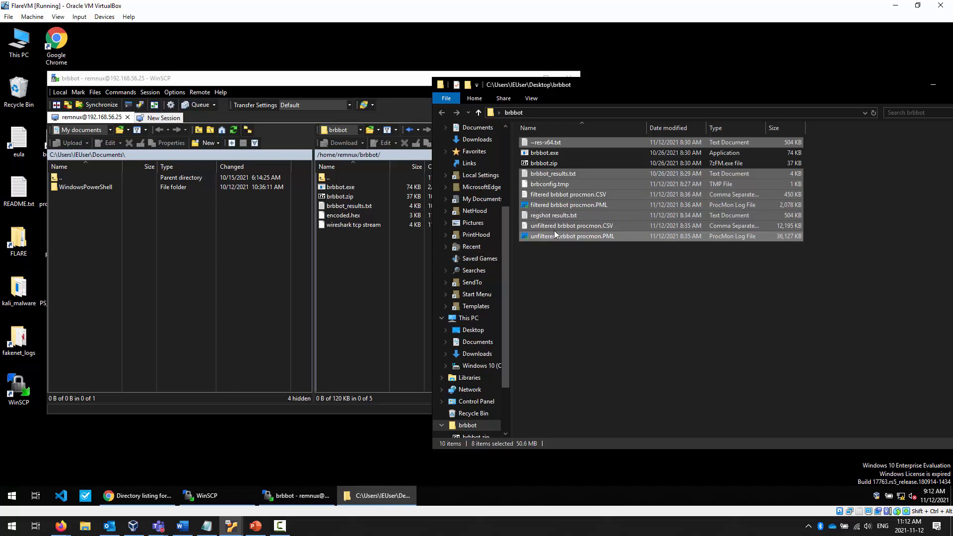
{"action": "left_click_drag", "start_coordinate": [573, 227], "coordinate": [367, 268]}
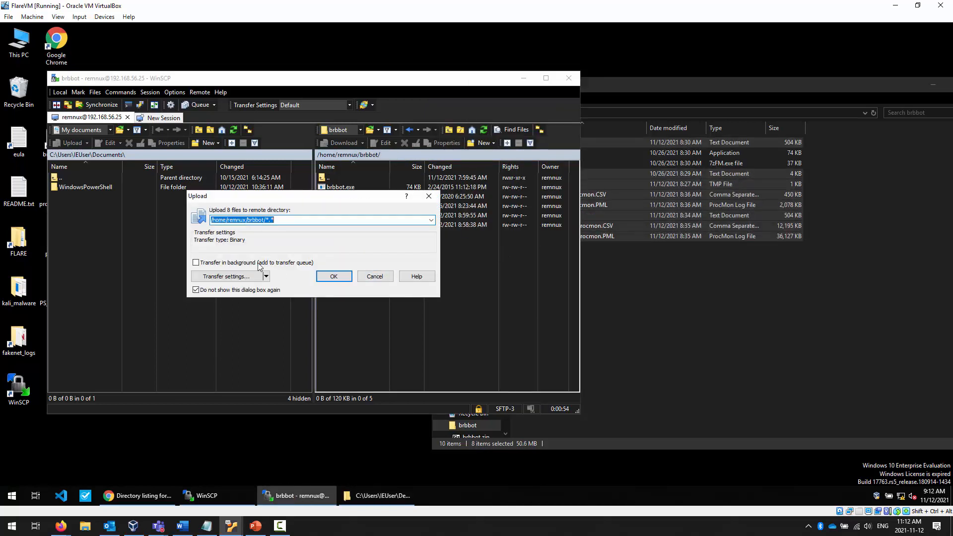
{"action": "left_click", "coordinate": [334, 277]}
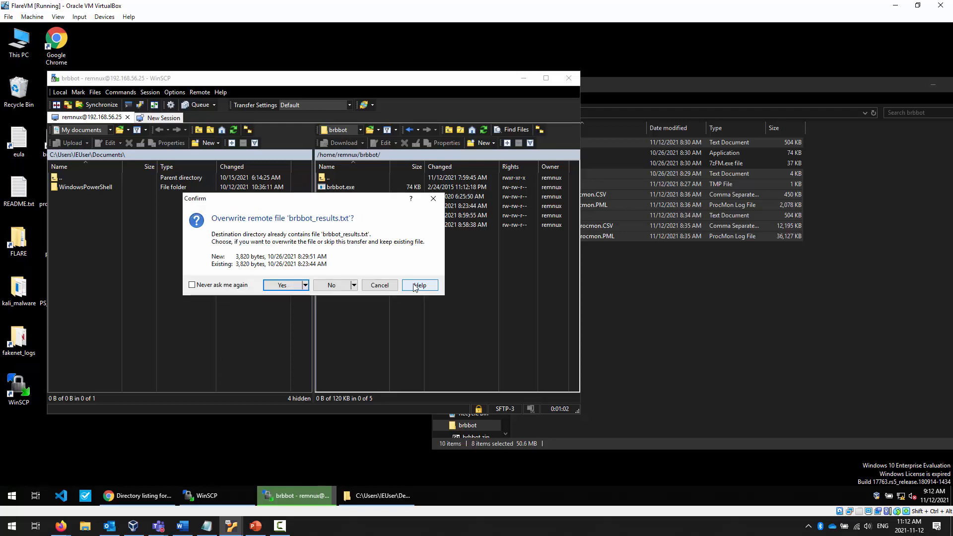
{"action": "left_click", "coordinate": [338, 286]}
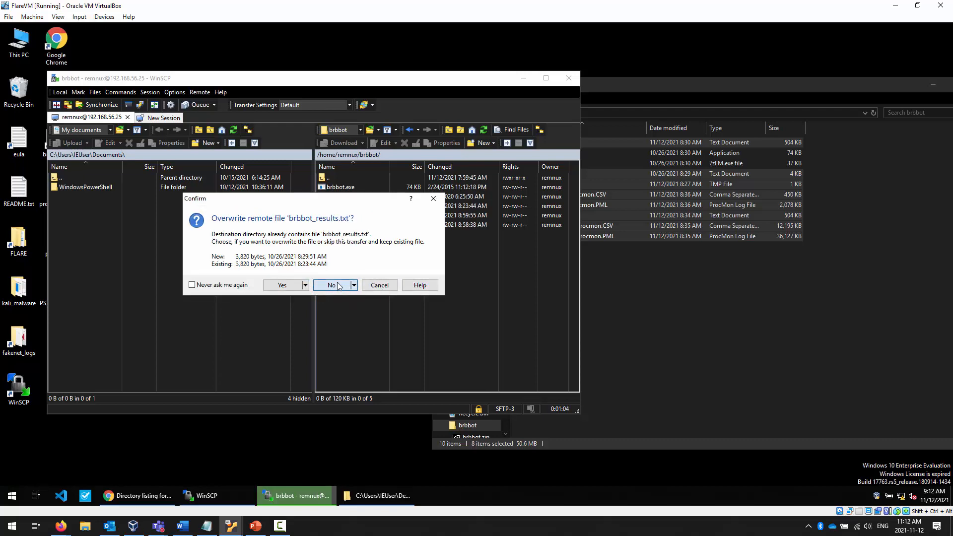
Rename the local brbbot_results.txt as brbbot_results_flare.txt and upload it to /home/remnux/brbbot/.
{"action": "left_click", "coordinate": [660, 308]}
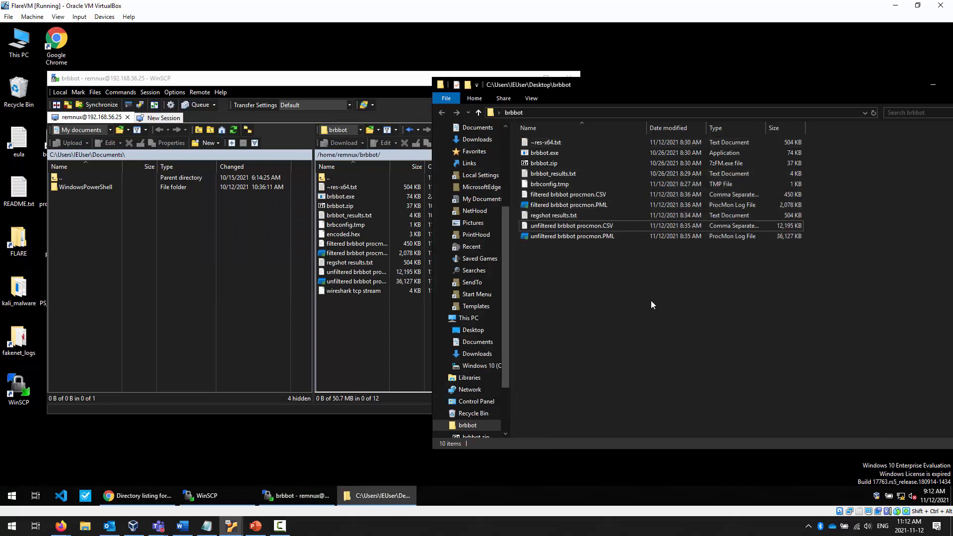
{"action": "left_click", "coordinate": [574, 177]}
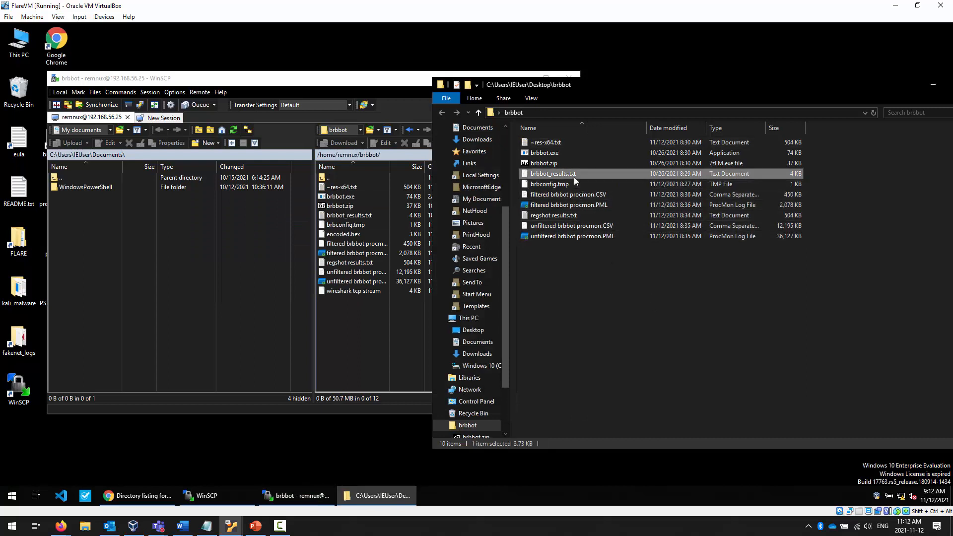
{"action": "left_click", "coordinate": [578, 172]}
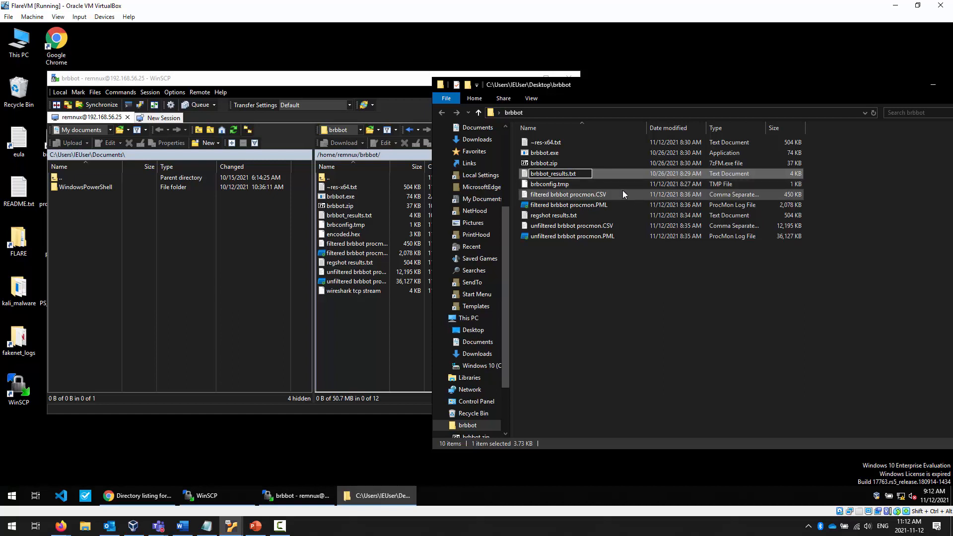
{"action": "type", "text": "_flare"}
{"action": "key", "text": "Return"}
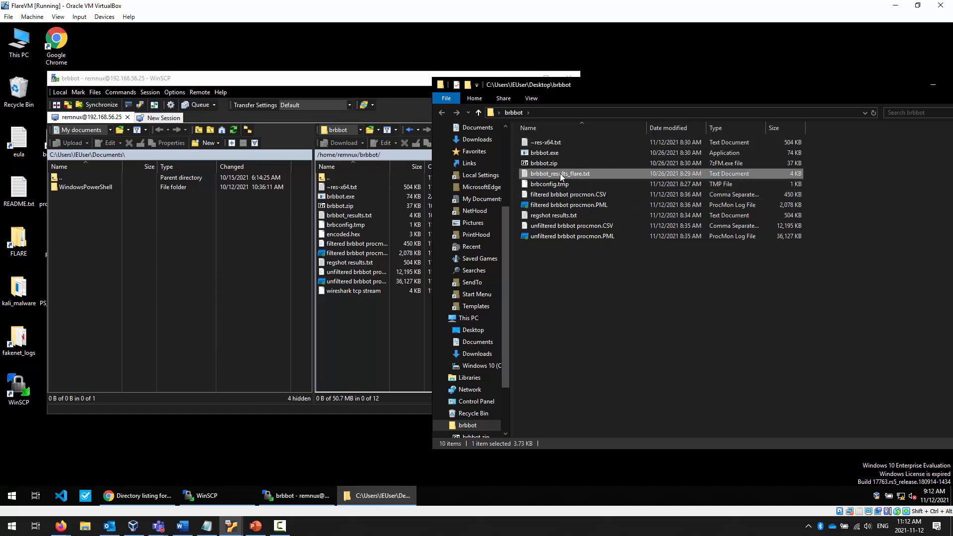
{"action": "left_click_drag", "start_coordinate": [560, 173], "coordinate": [350, 326]}
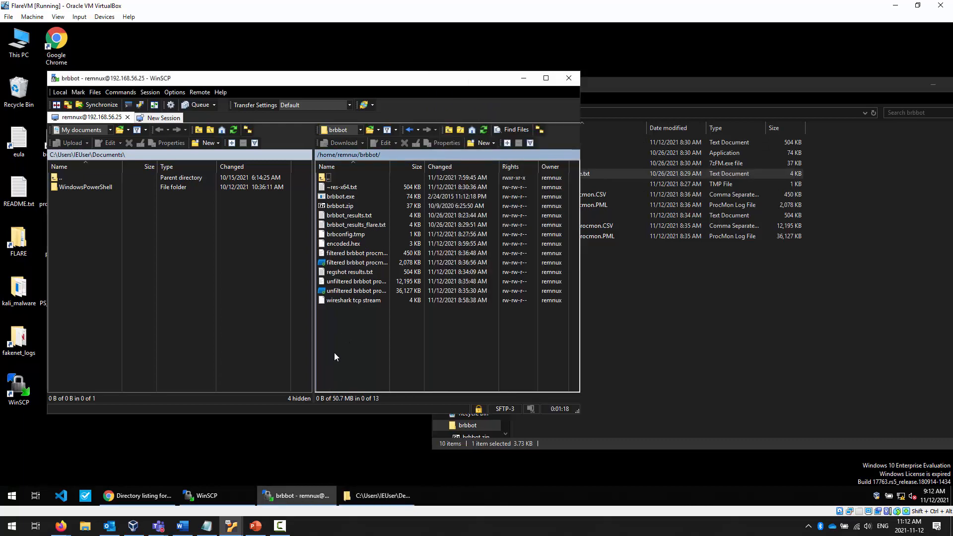
Move and narrow the local brbbot folder and WinSCP windows so both file lists show, and select all files in the local folder.
{"action": "left_click", "coordinate": [679, 332]}
{"action": "left_click_drag", "start_coordinate": [616, 87], "coordinate": [560, 94]}
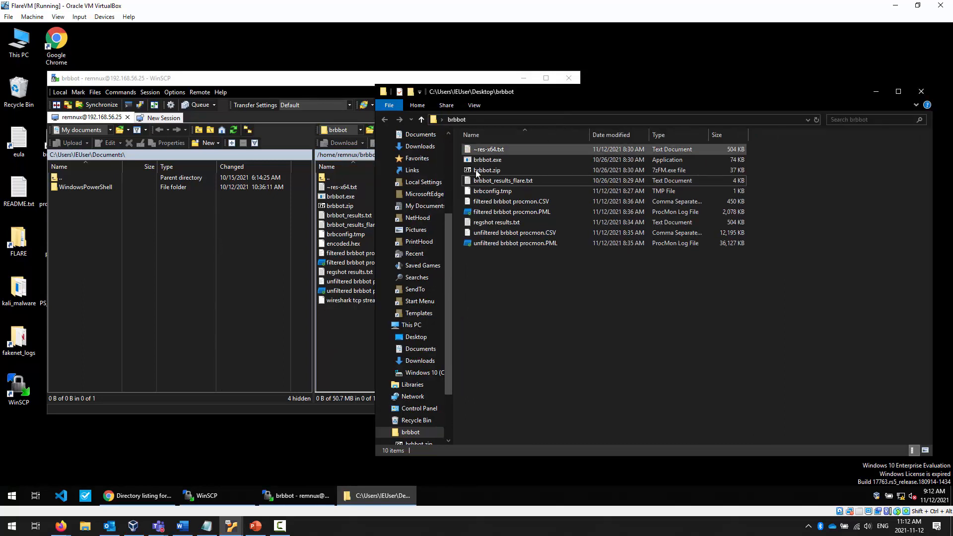
{"action": "left_click_drag", "start_coordinate": [376, 228], "coordinate": [461, 227]}
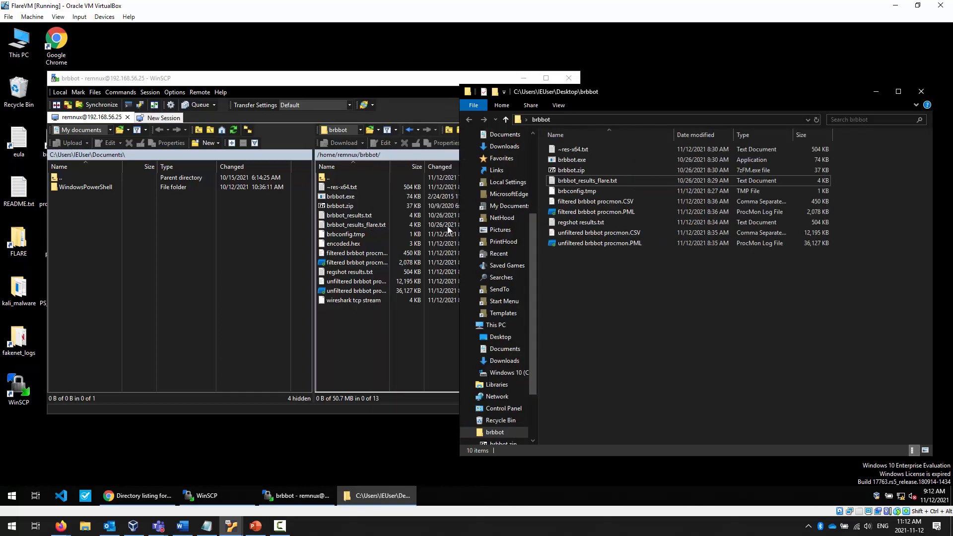
{"action": "left_click", "coordinate": [422, 96]}
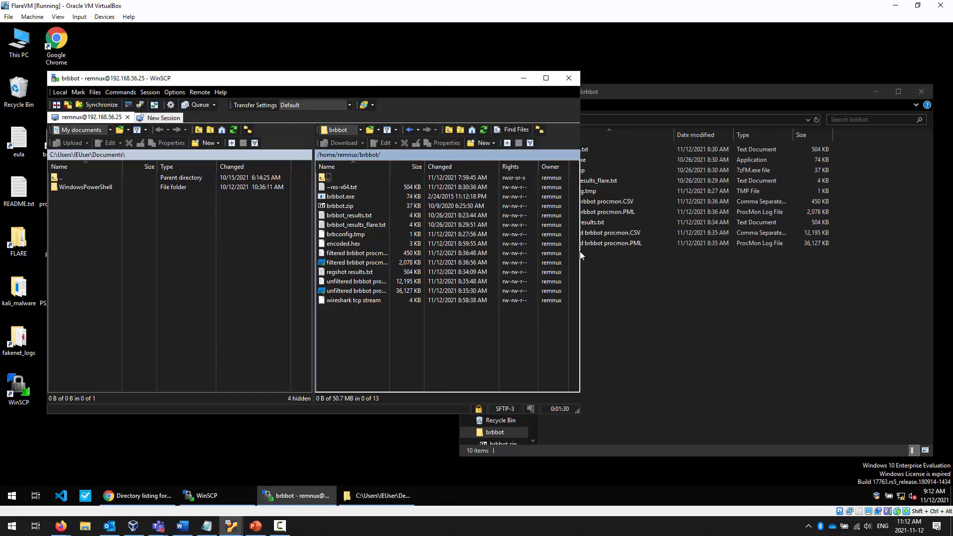
{"action": "left_click_drag", "start_coordinate": [579, 229], "coordinate": [520, 229]}
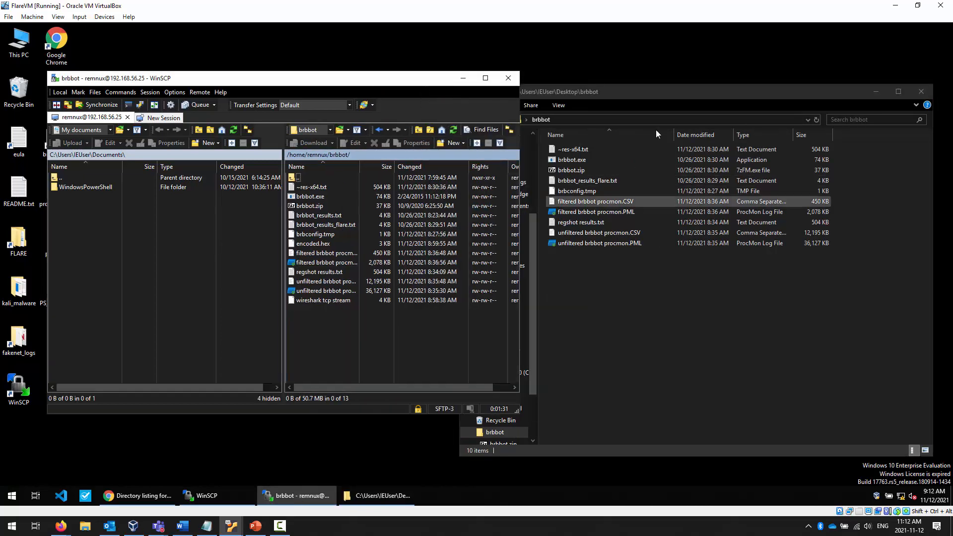
{"action": "left_click", "coordinate": [666, 96]}
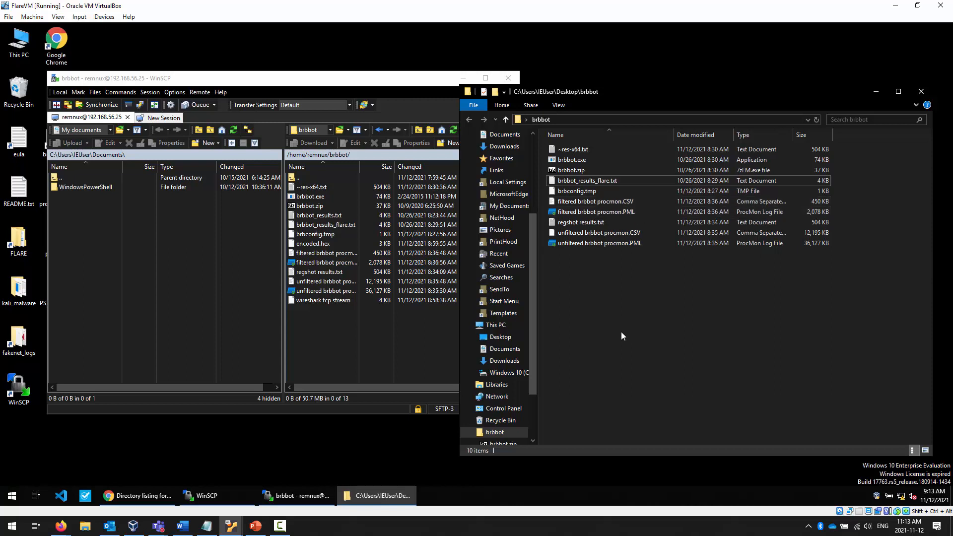
{"action": "left_click_drag", "start_coordinate": [617, 331], "coordinate": [562, 152]}
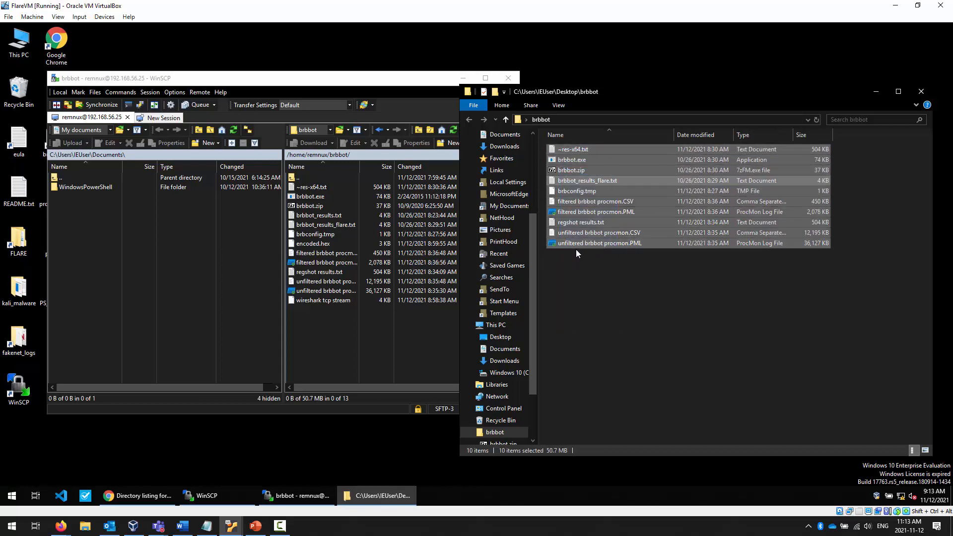
{"action": "left_click", "coordinate": [379, 340]}
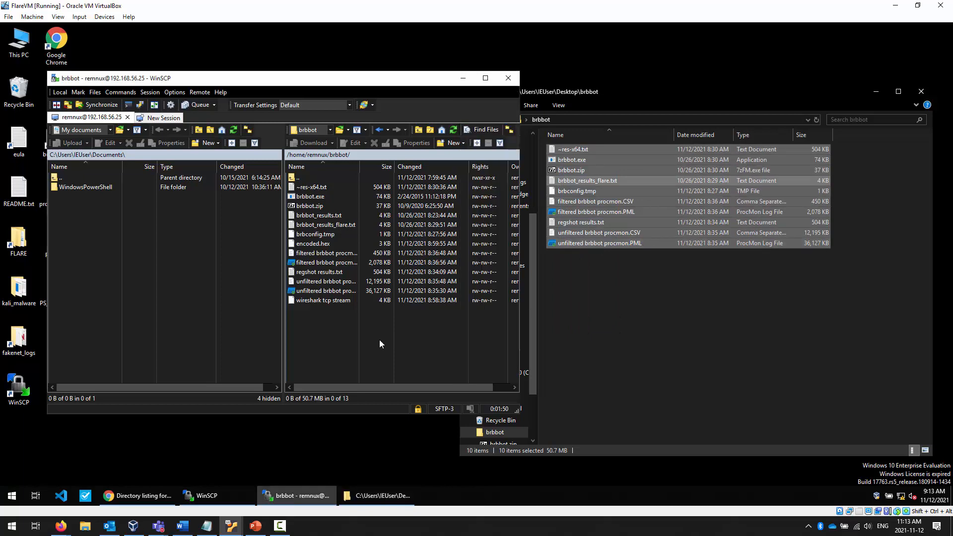
{"action": "left_click", "coordinate": [207, 526]}
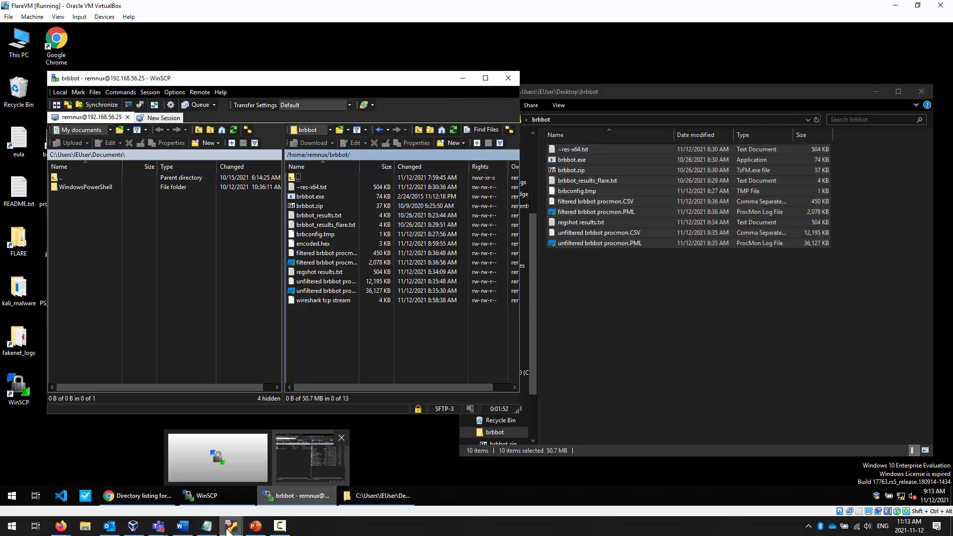
{"action": "mouse_move", "coordinate": [203, 490]}
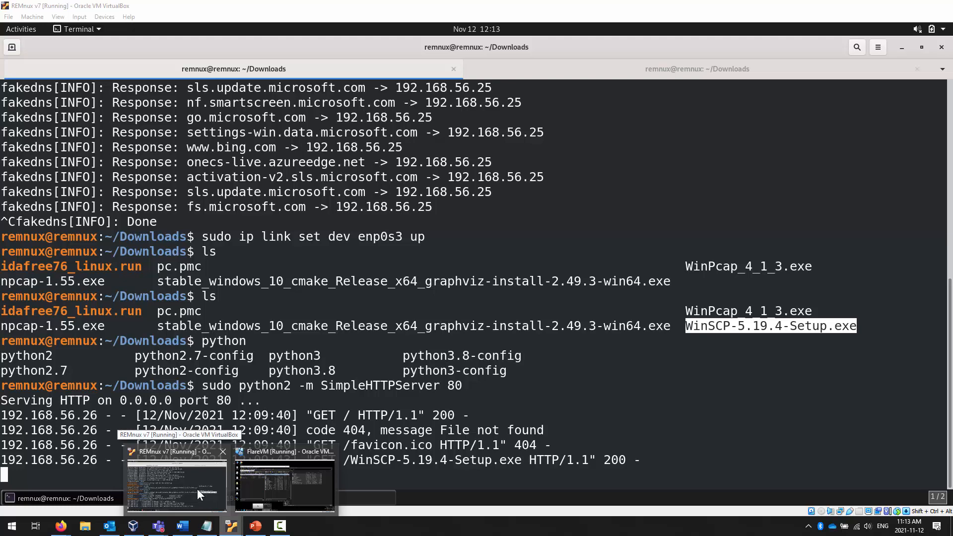
{"action": "mouse_move", "coordinate": [254, 495]}
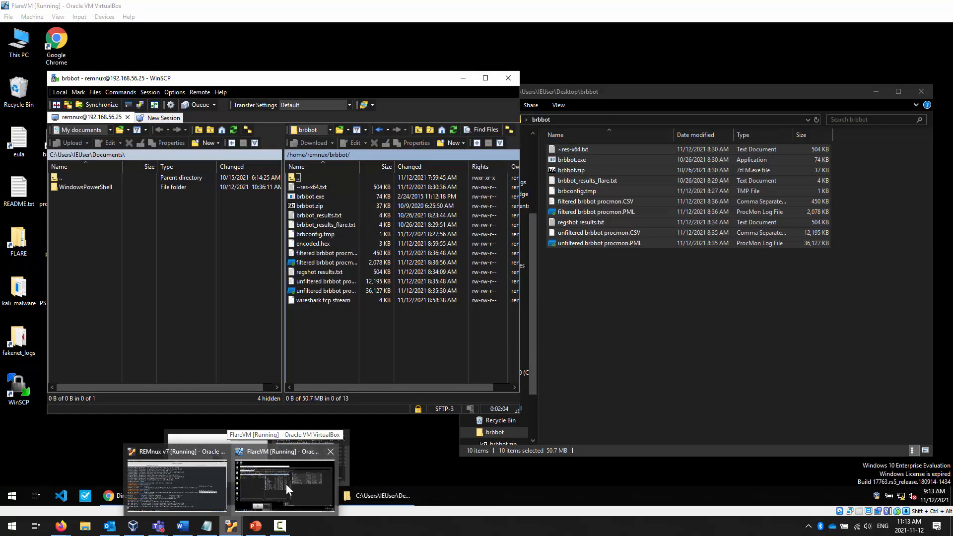
{"action": "left_click", "coordinate": [251, 495]}
{"action": "left_click", "coordinate": [645, 402]}
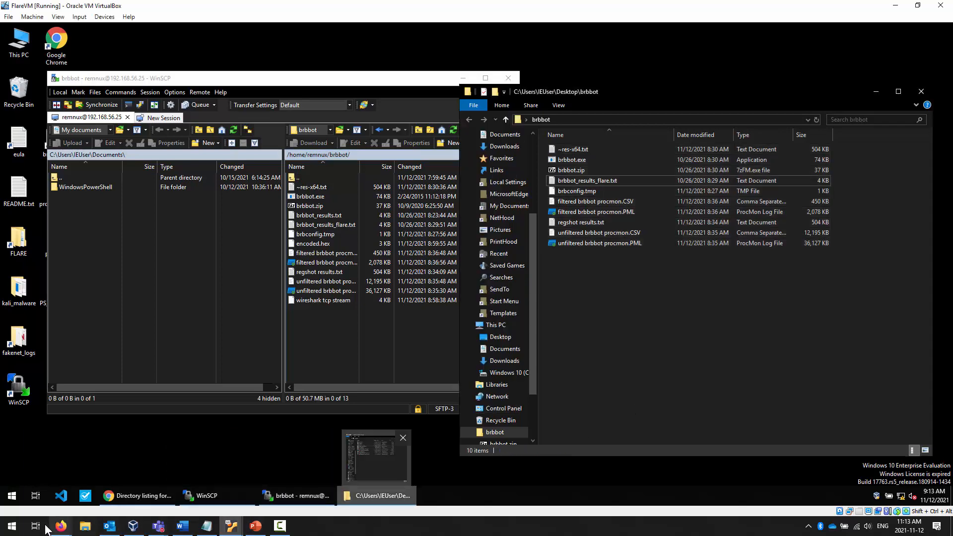
Open a blank Notepad document on the host and write "remnux credentials:", "user:remnux" and the account password on separate lines.
{"action": "left_click", "coordinate": [12, 526]}
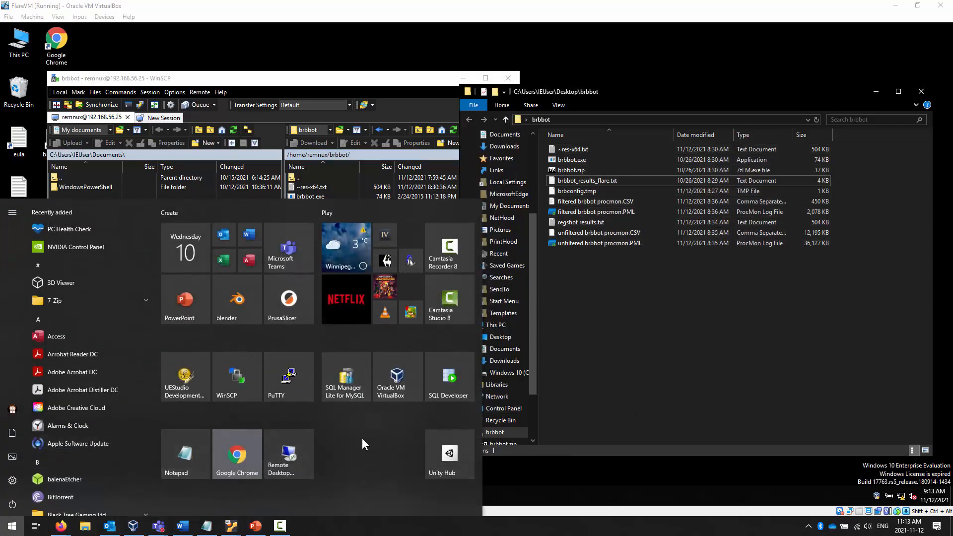
{"action": "left_click", "coordinate": [185, 453]}
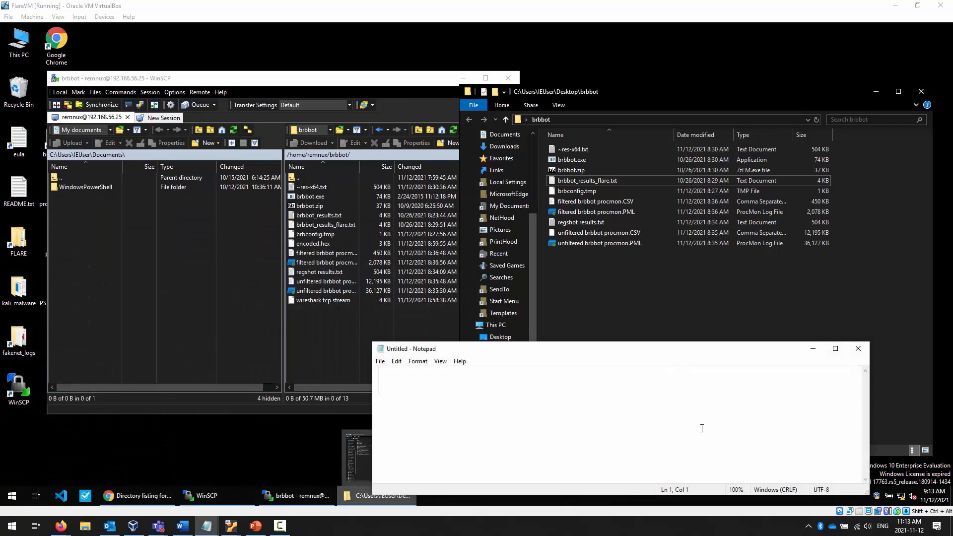
{"action": "type", "text": "remnux c"}
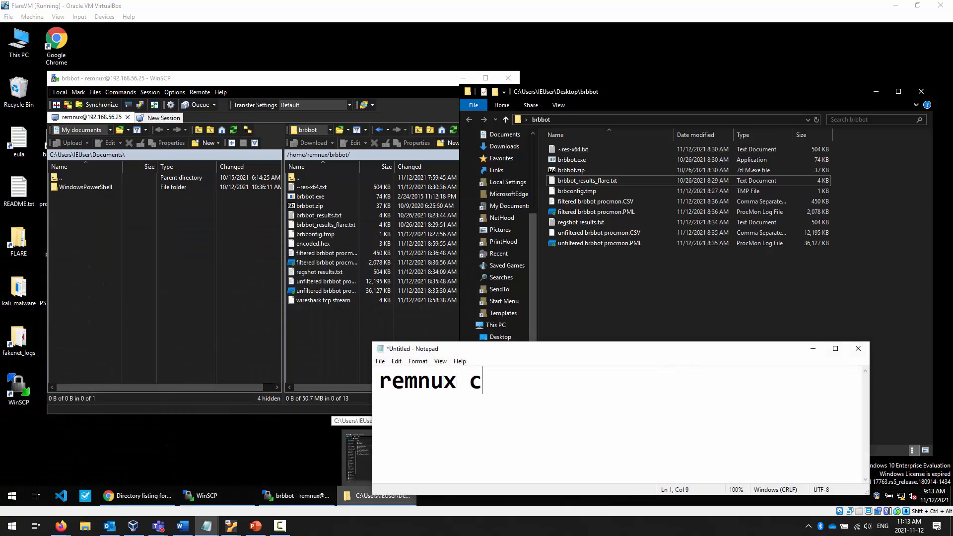
{"action": "type", "text": "redentials:"}
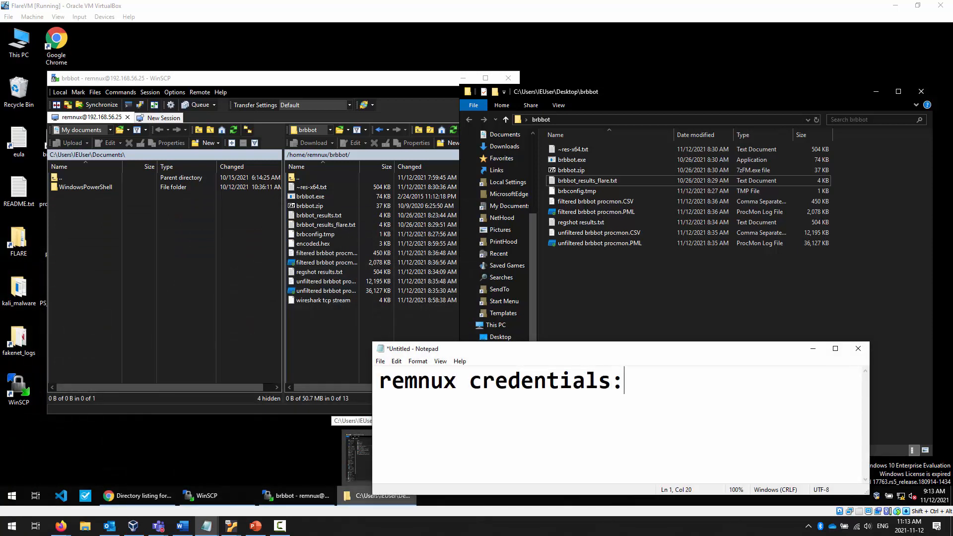
{"action": "key", "text": "Return"}
{"action": "type", "text": "user:remnux"}
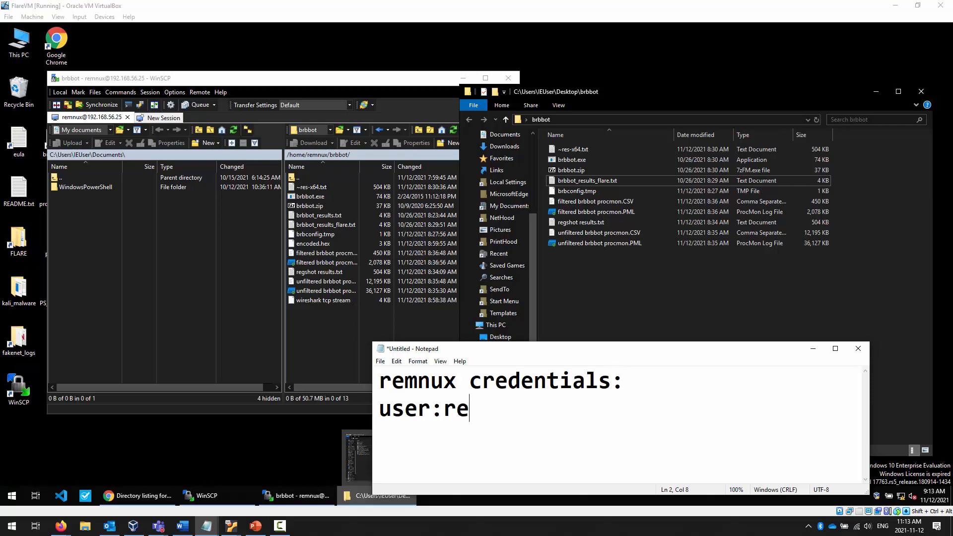
{"action": "key", "text": "Return"}
{"action": "type", "text": "passwo"}
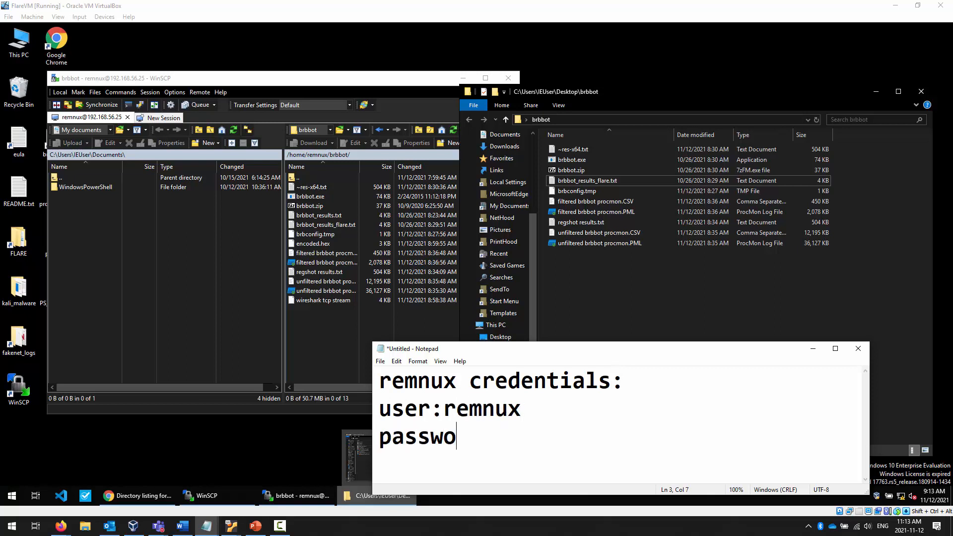
{"action": "type", "text": "rd:malware"}
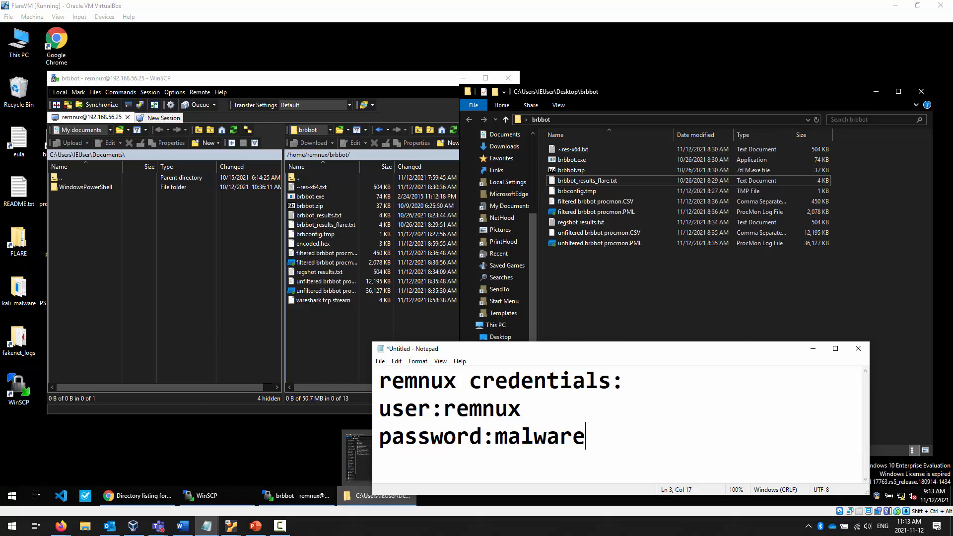
{"action": "key", "text": "Return"}
{"action": "key", "text": "Up"}
{"action": "key", "text": "Delete"}
{"action": "key", "text": "Delete"}
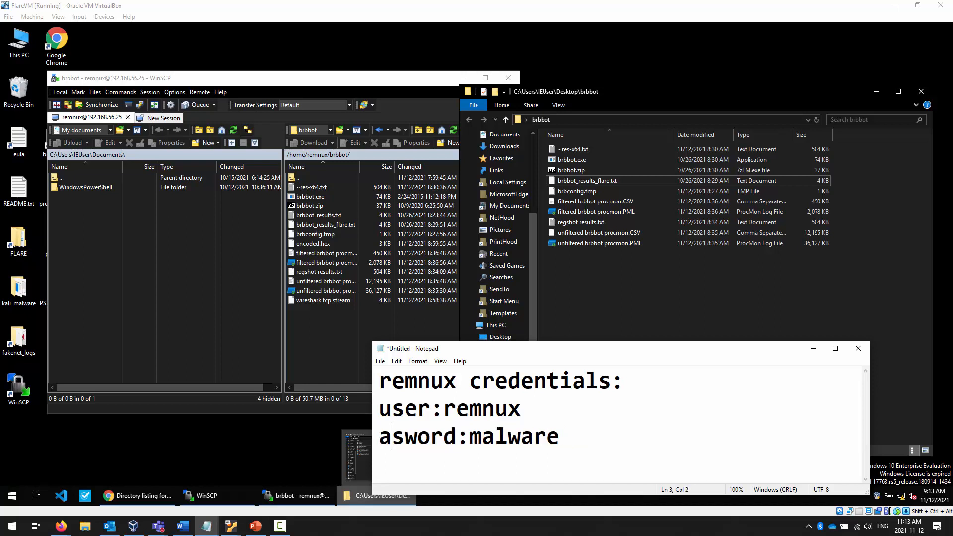
{"action": "key", "text": "Down"}
{"action": "key", "text": "Up"}
{"action": "type", "text": "pa"}
{"action": "key", "text": "Delete"}
{"action": "type", "text": "s"}
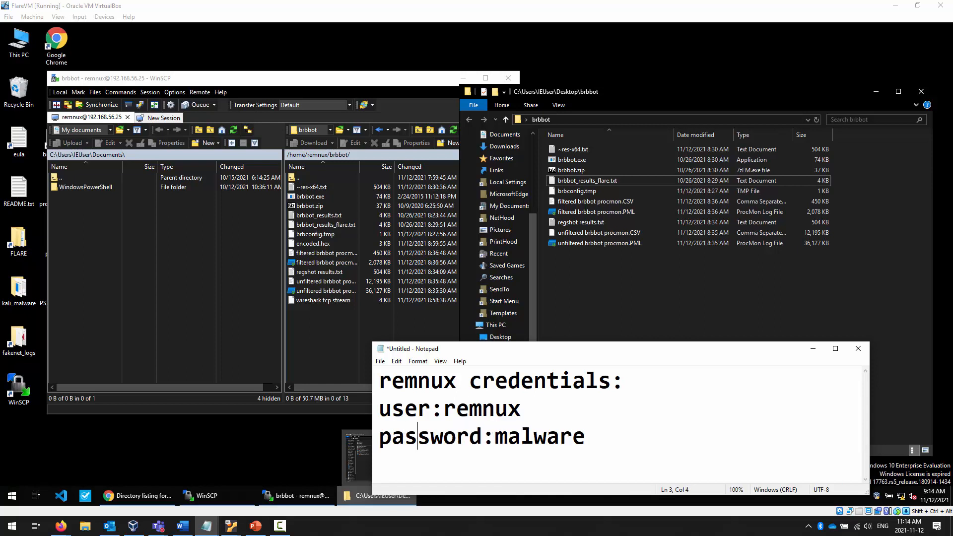
Add the line "ip addr: 192.168.56.25" below the password line in the note.
{"action": "key", "text": "Down"}
{"action": "type", "text": "ip addr: 19"}
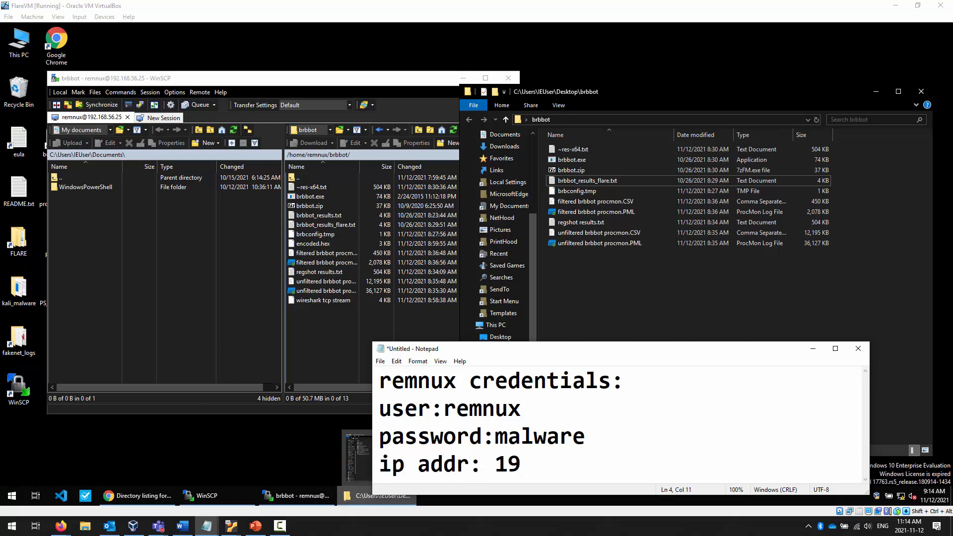
{"action": "type", "text": "2.168.56.25"}
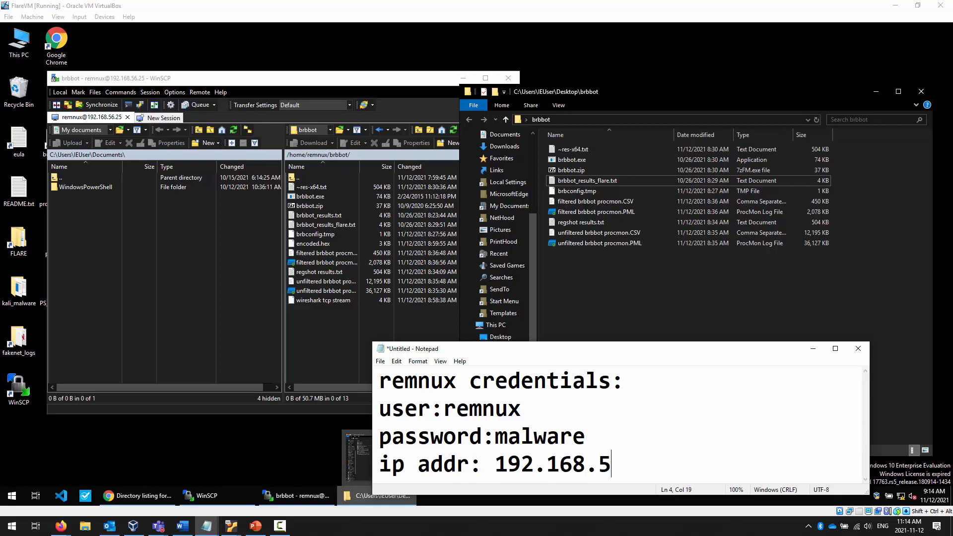